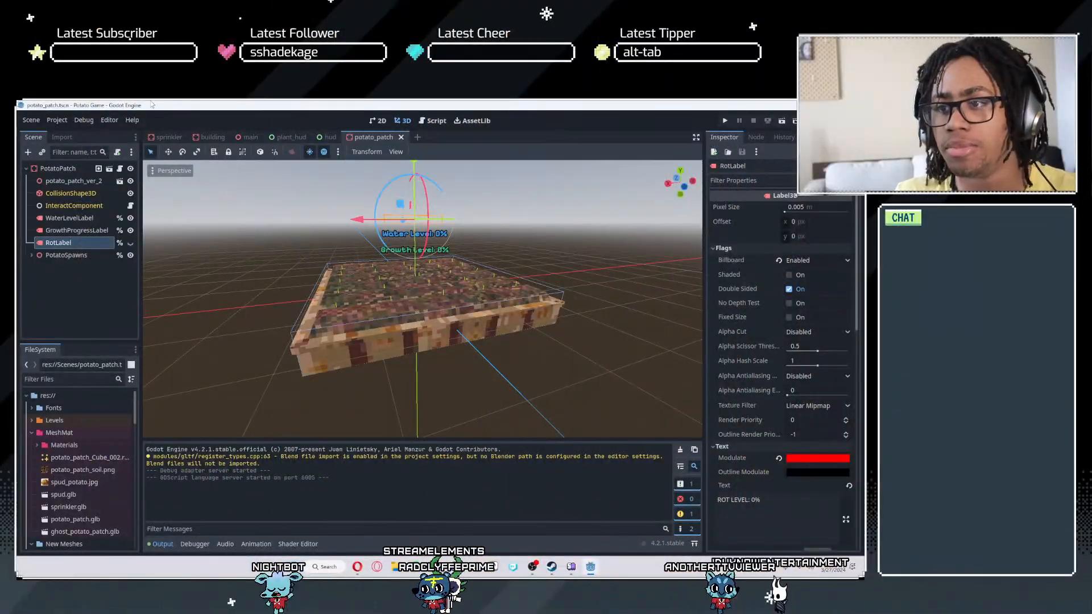
# - Review the floating labels above the potato patch and the text layouts in the hud and plant_hud scenes
pyautogui.scroll(4, 380, 244)
pyautogui.scroll(-8, 380, 245)
pyautogui.moveTo(380, 244)
pyautogui.mouseDown(button='right')
pyautogui.moveTo(418, 244)
pyautogui.moveTo(382, 234)
pyautogui.moveTo(377, 219)
pyautogui.moveTo(376, 253)
pyautogui.moveTo(376, 240)
pyautogui.mouseUp(button='right')
pyautogui.press('w')
pyautogui.press('s')
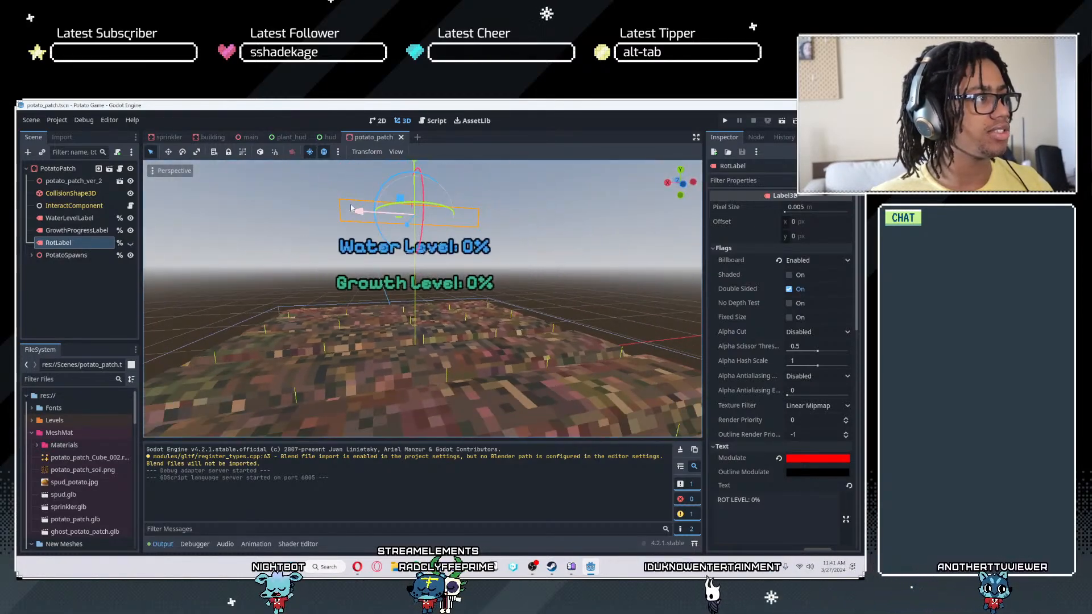
pyautogui.click(320, 137)
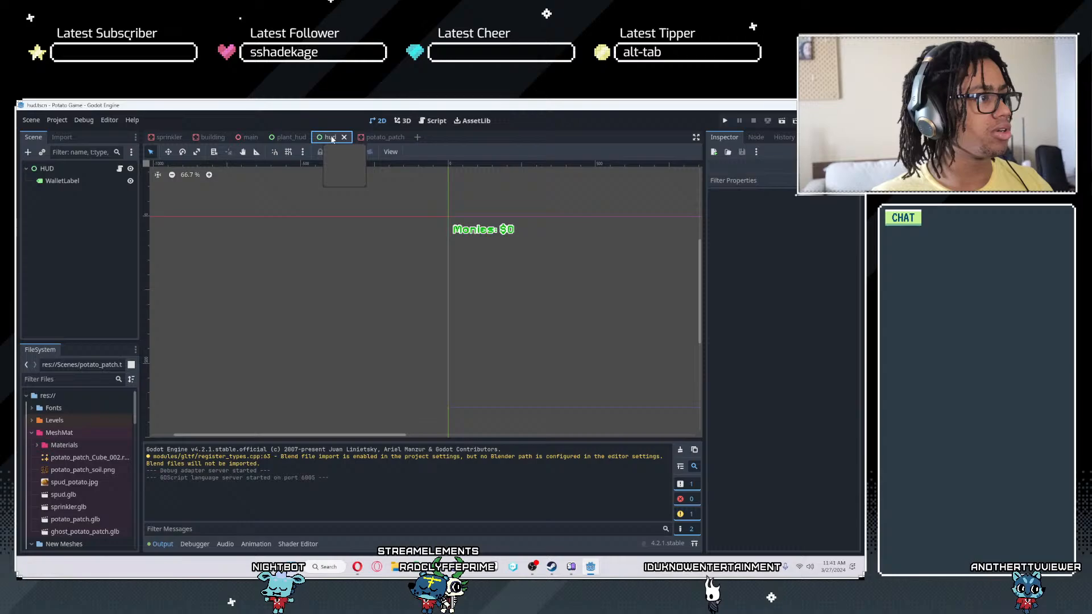
pyautogui.click(287, 136)
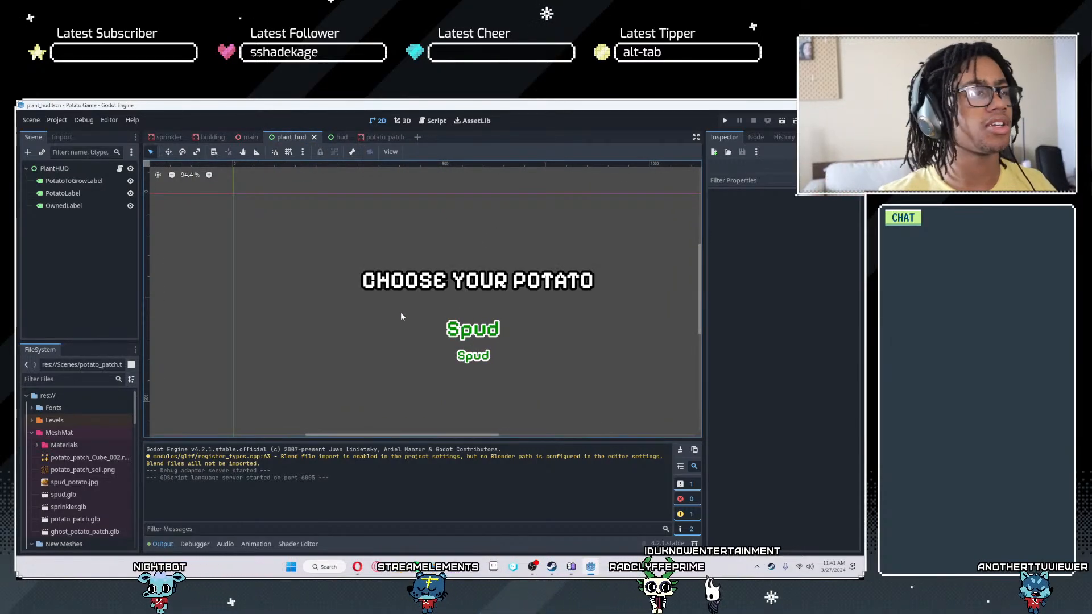
# - Run the project in a maximized game window and look through the Trade, Stock and Shop pages of the in-game menu
pyautogui.click(725, 120)
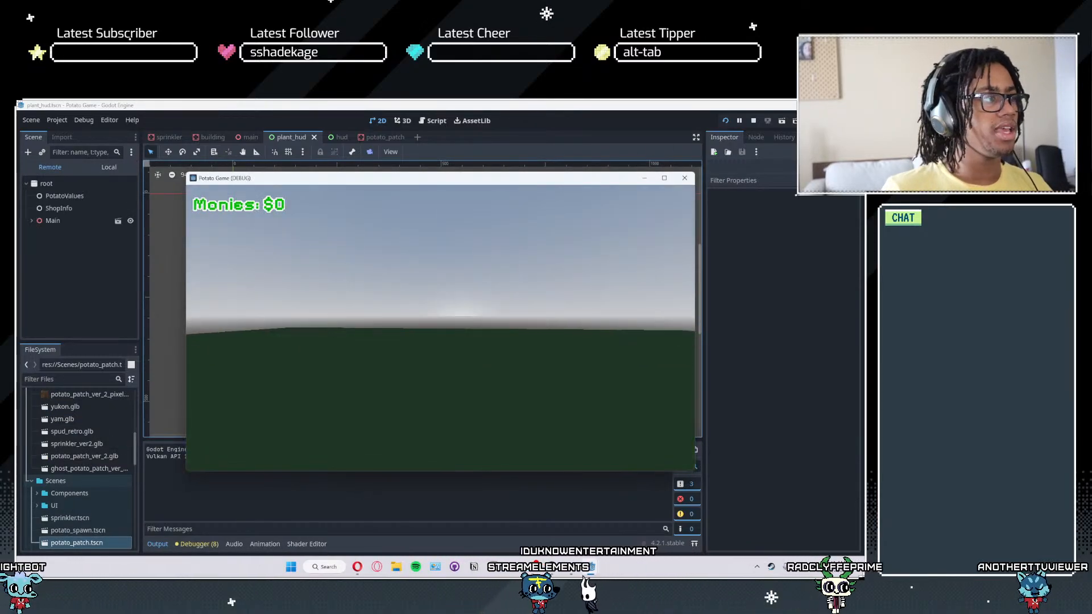
pyautogui.click(663, 178)
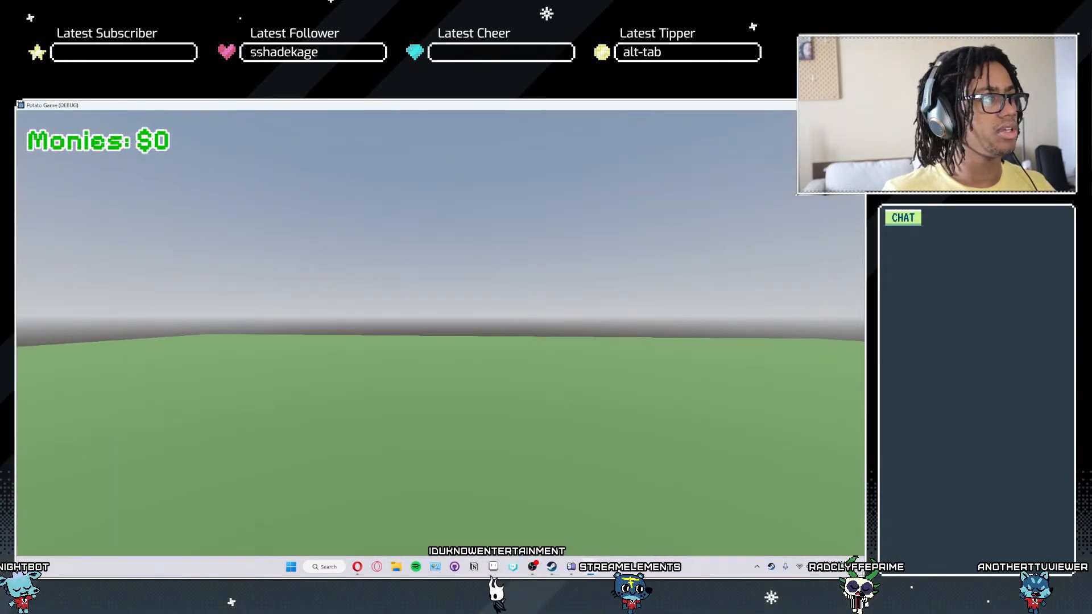
pyautogui.click(255, 205)
pyautogui.click(207, 205)
pyautogui.click(301, 205)
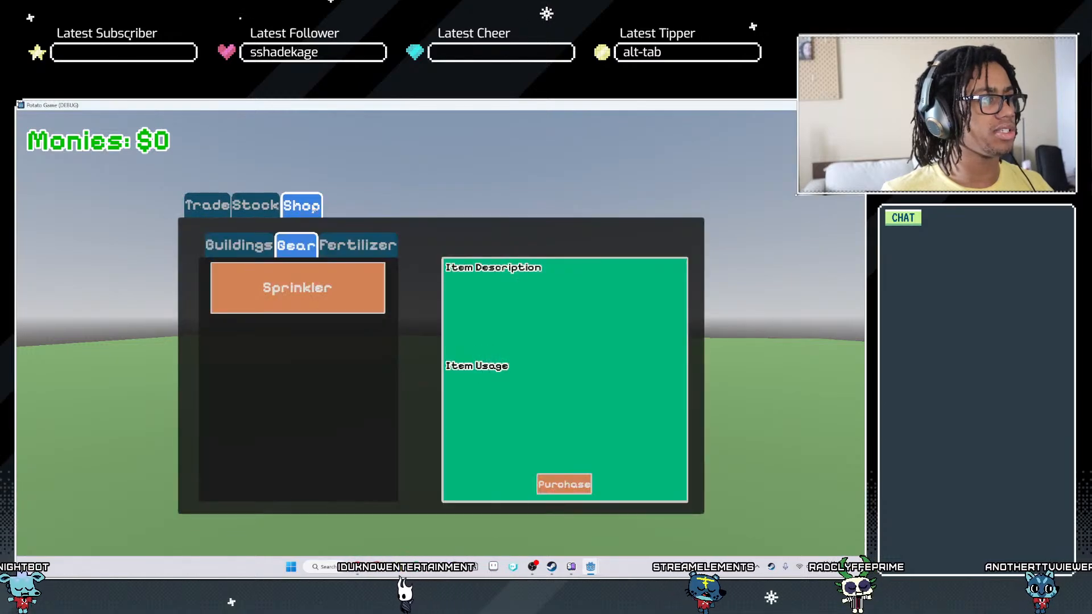
pyautogui.click(254, 205)
pyautogui.click(208, 205)
pyautogui.press('Escape')
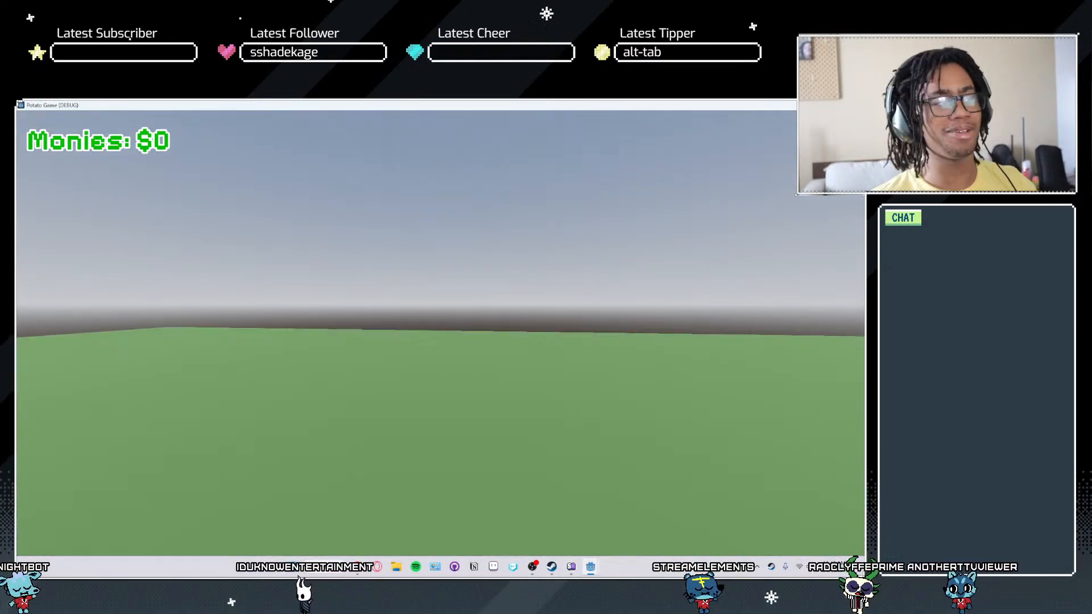
# - Reopen the in-game menu and inspect the Spud, Yukon and Yam price graphs on the Stock page
pyautogui.press('Tab')
pyautogui.click(260, 208)
pyautogui.click(301, 207)
pyautogui.click(211, 206)
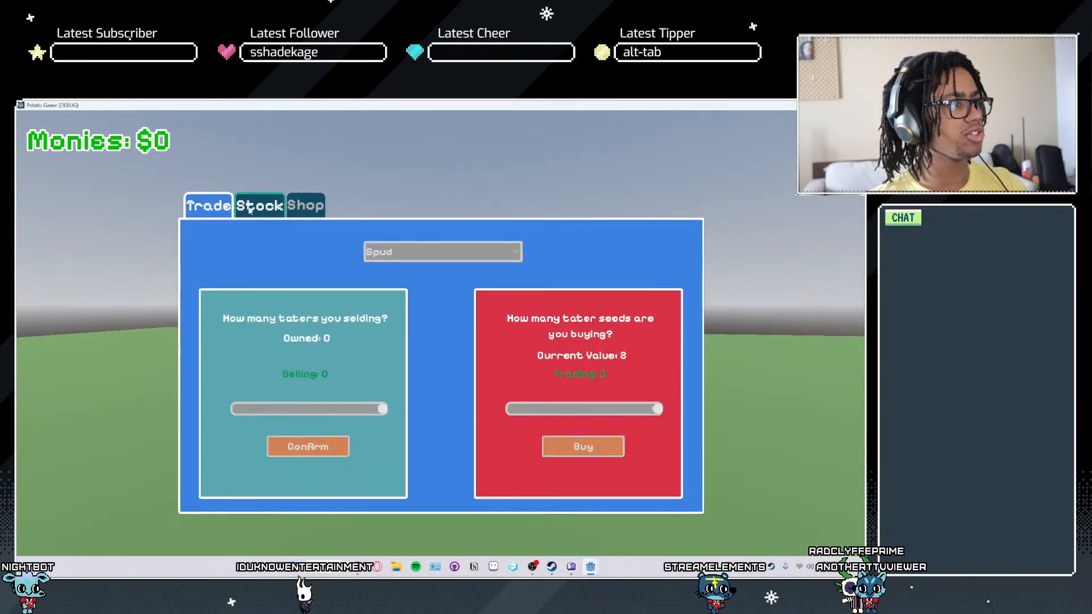
pyautogui.click(253, 207)
pyautogui.moveTo(454, 493)
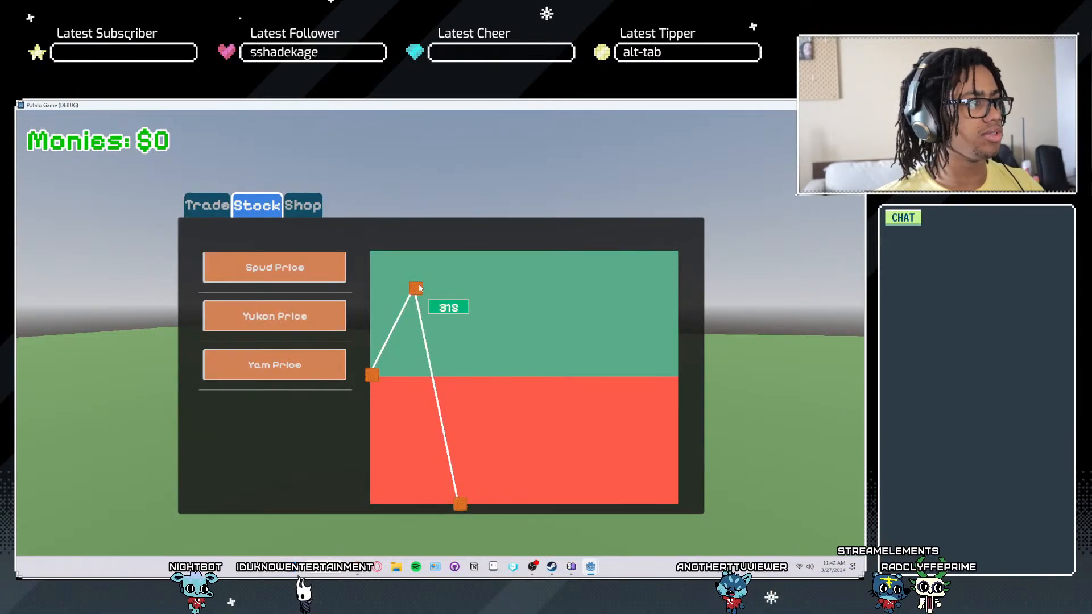
pyautogui.click(321, 318)
pyautogui.click(293, 273)
pyautogui.click(279, 363)
pyautogui.click(280, 319)
pyautogui.click(281, 275)
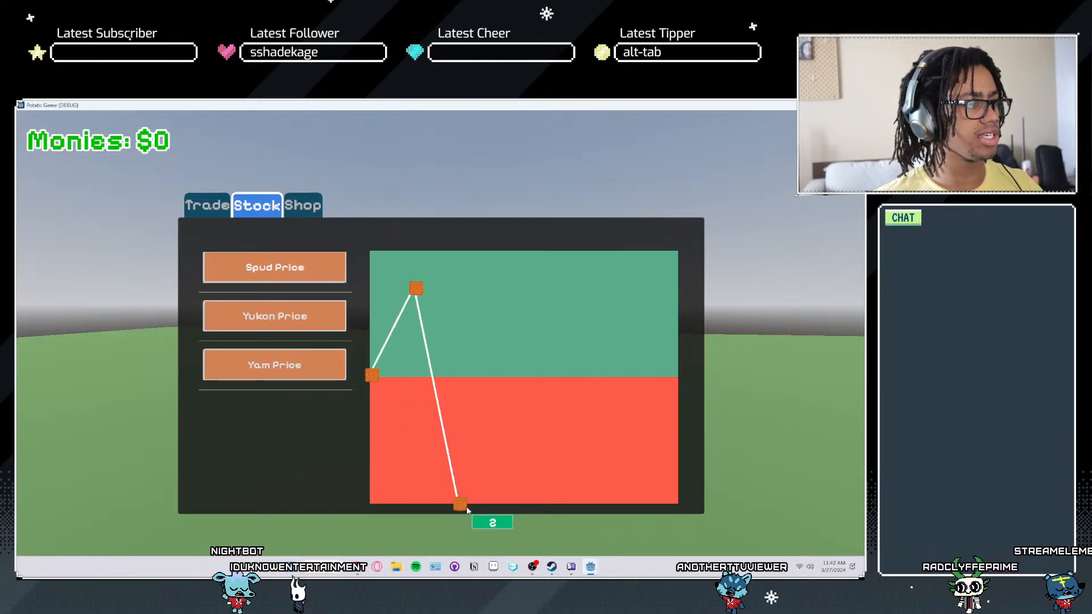
# - Check the shop's Sprinkler and Buildings entries, and quit the running game
pyautogui.click(311, 201)
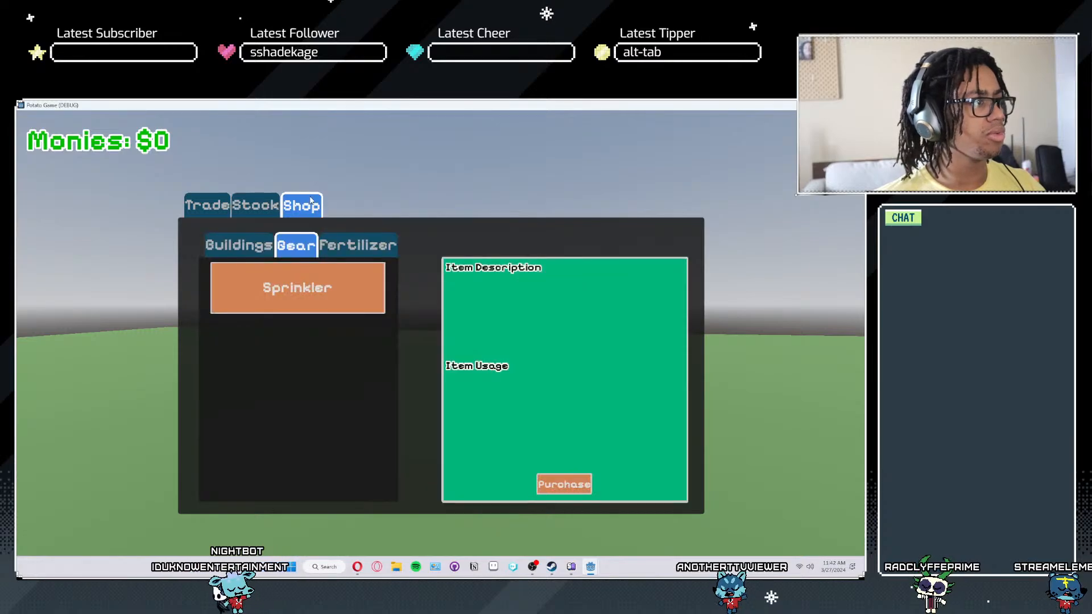
pyautogui.click(308, 274)
pyautogui.click(239, 245)
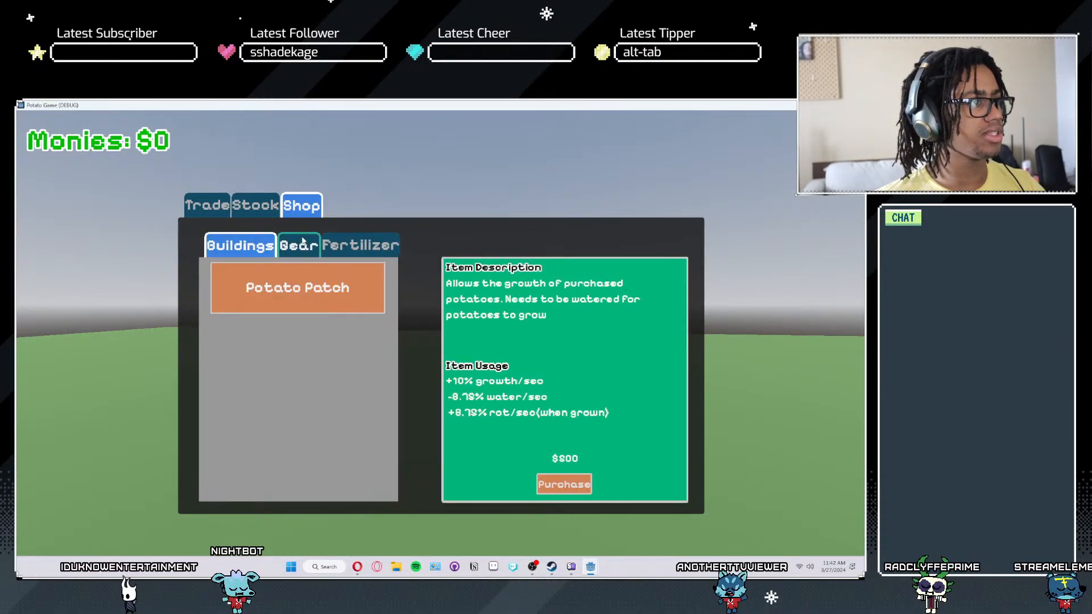
pyautogui.press('Escape')
pyautogui.press('Escape')
# - Save and rerun the project, and place three potato patches on the green field
pyautogui.hotkey('ctrl', 's')
pyautogui.scroll(-2, 455, 305)
pyautogui.click(725, 120)
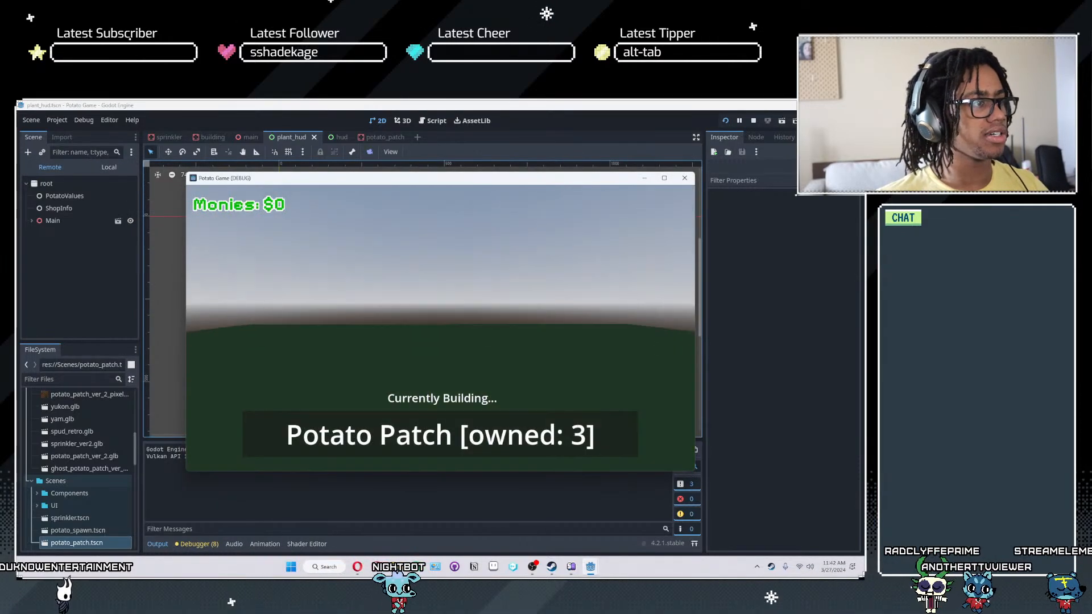
pyautogui.click(441, 328)
pyautogui.click(441, 328)
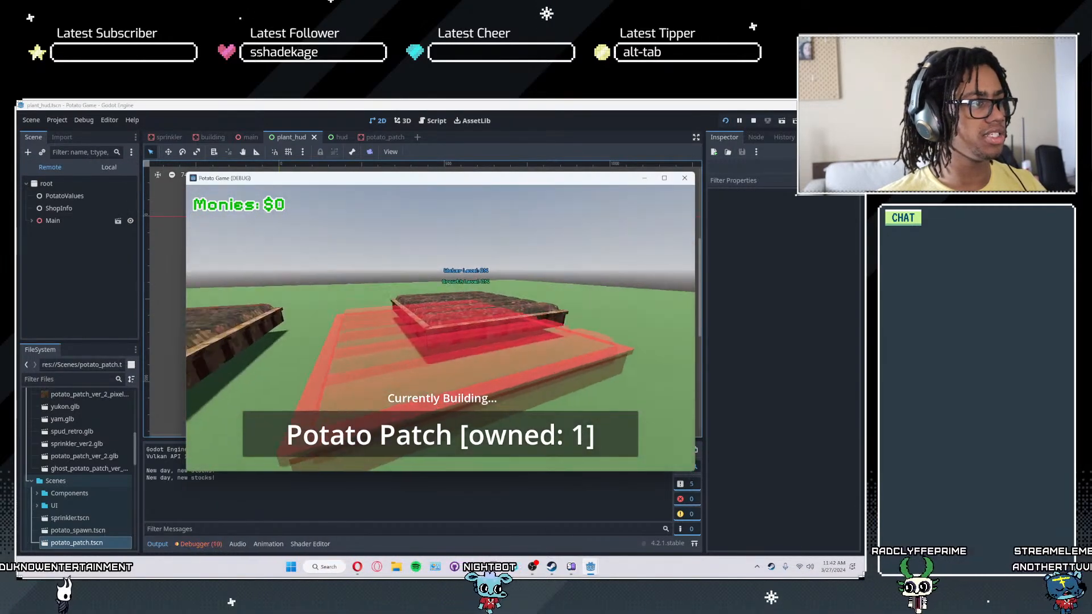
pyautogui.click(441, 328)
# - Walk up to two of the potato patches and plant spud in each
pyautogui.press('w')
pyautogui.scroll(-1, 441, 328)
pyautogui.scroll(1, 441, 328)
pyautogui.press('e')
pyautogui.press('w')
pyautogui.press('e')
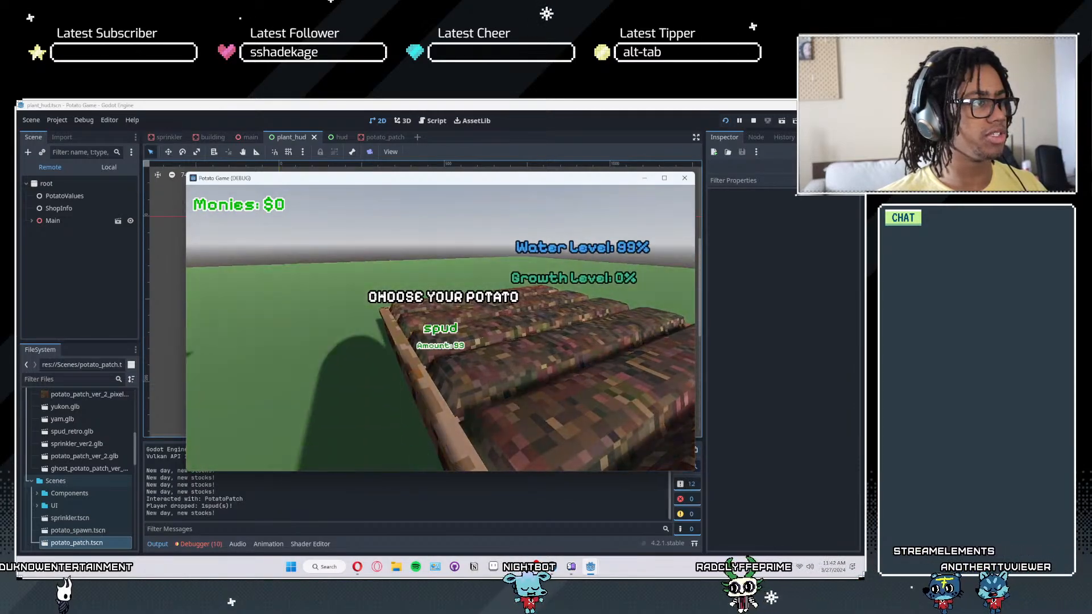
# - Walk around the planted patches and watch their water, growth and rot level labels
pyautogui.press('s')
pyautogui.press('w')
pyautogui.press('s')
pyautogui.press('w')
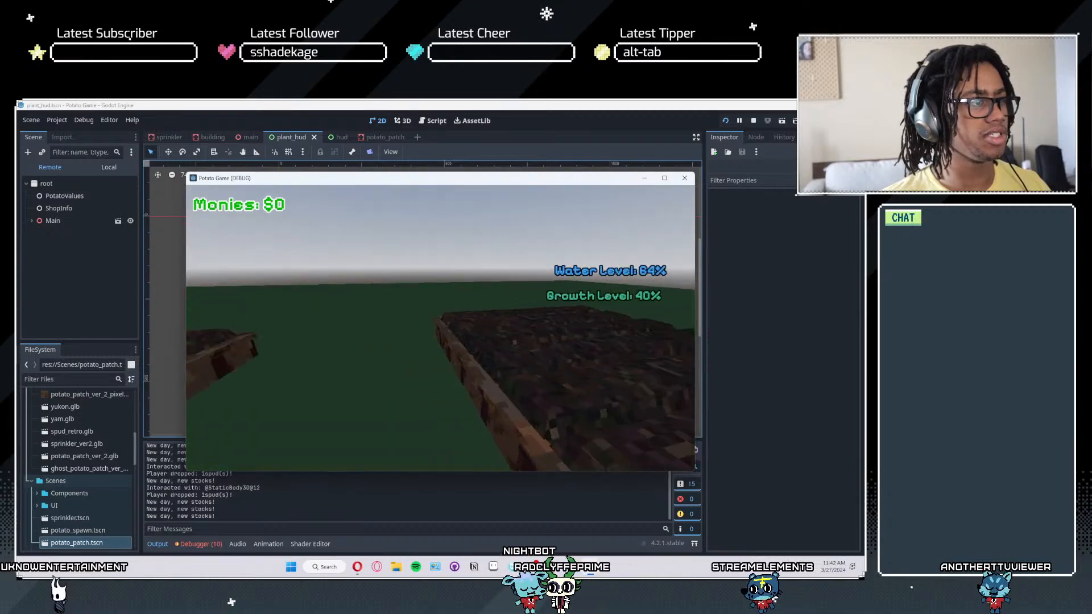
pyautogui.press('s')
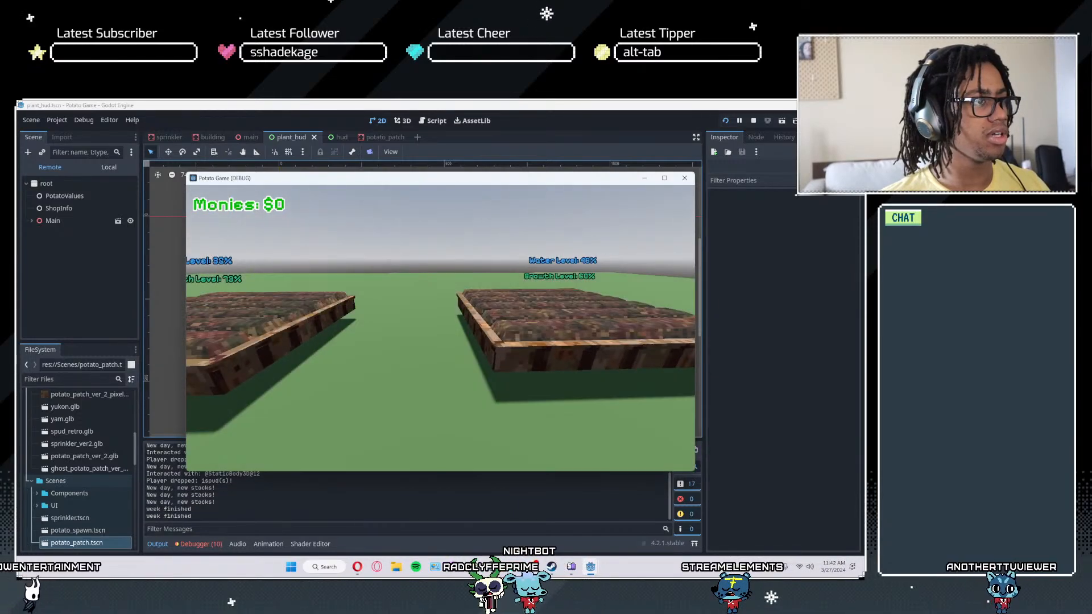
pyautogui.press('w')
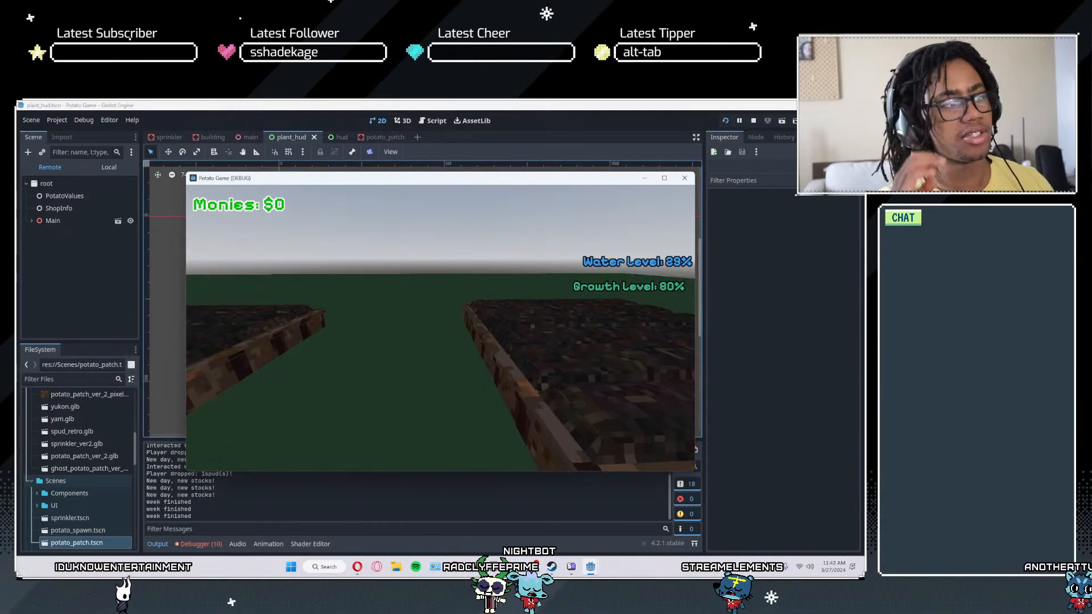
pyautogui.press('b')
pyautogui.press('w')
pyautogui.press('s')
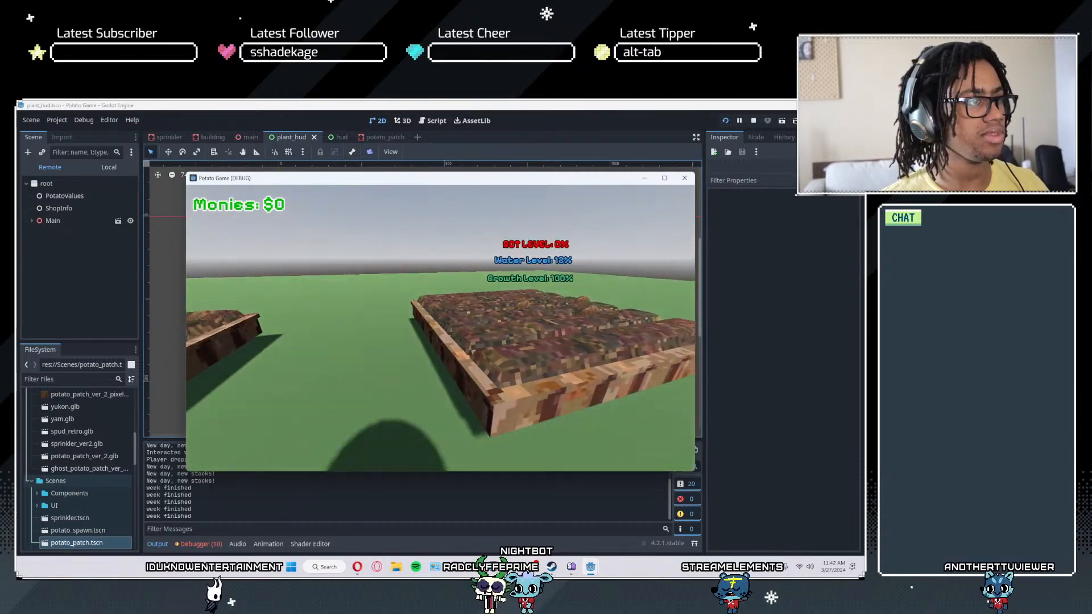
pyautogui.press('w')
pyautogui.press('a')
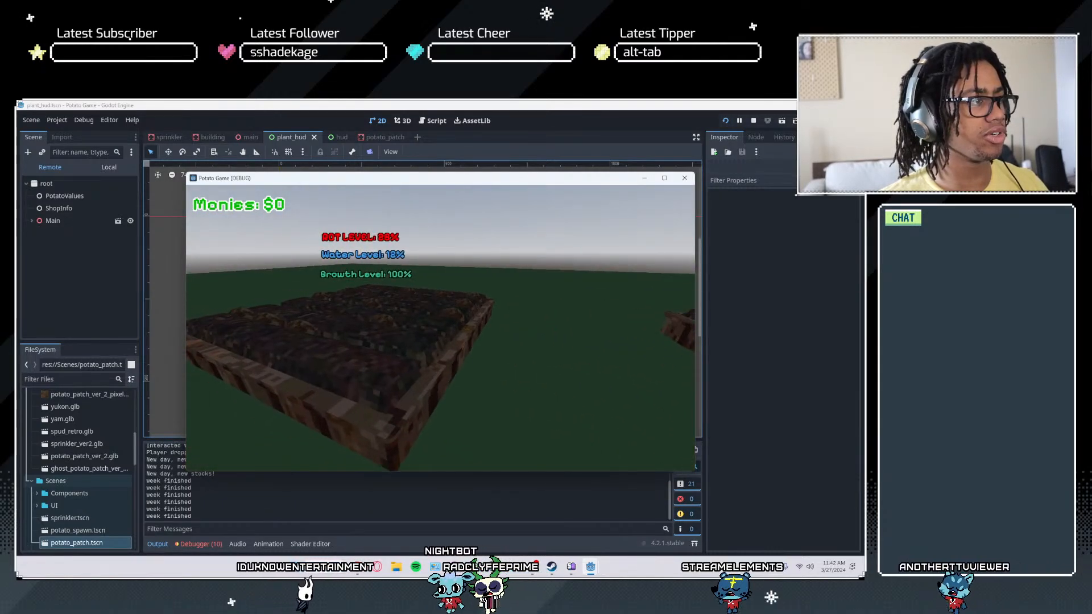
# - Harvest the spuds from both grown patches and stop the game
pyautogui.press('w')
pyautogui.press('e')
pyautogui.press('w')
pyautogui.press('e')
pyautogui.press('Escape')
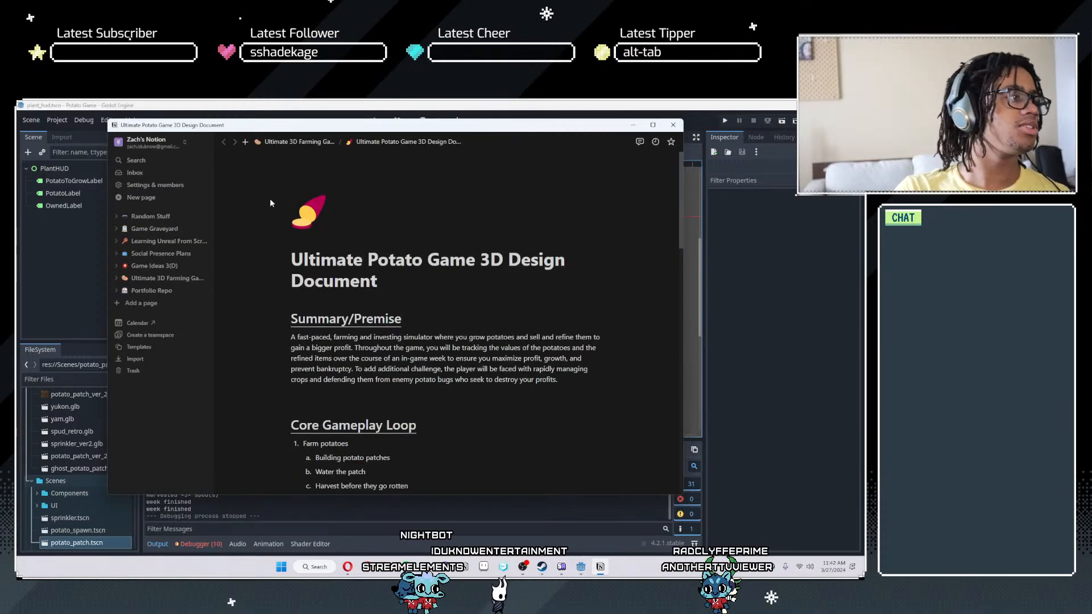
# - Review the to-do list ending the Notion design document, highlight the tax and bill screen task, and return to Godot
pyautogui.scroll(-20, 312, 314)
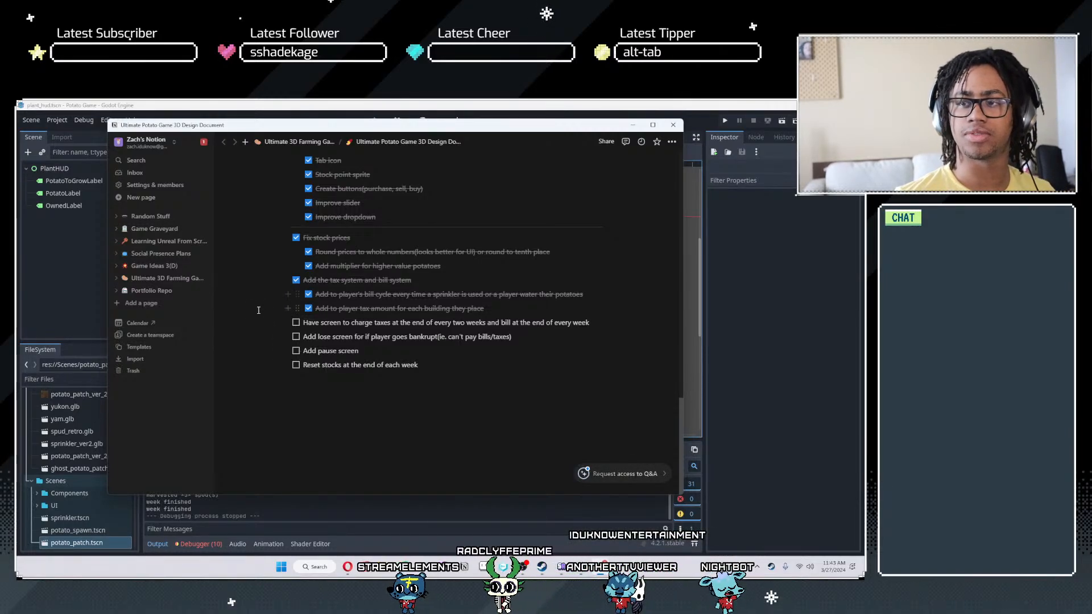
pyautogui.tripleClick(364, 323)
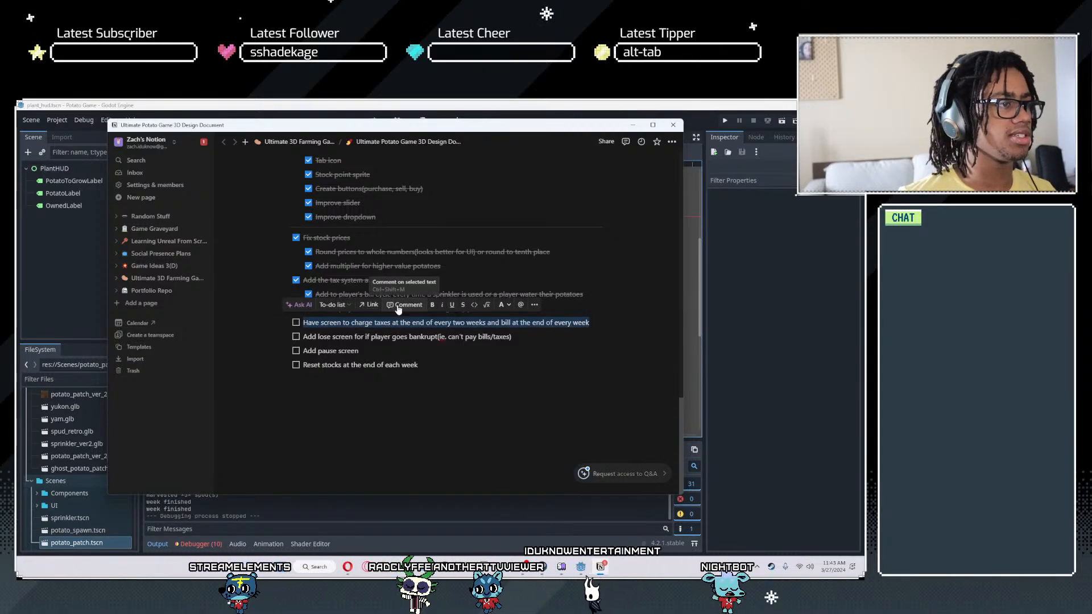
pyautogui.click(633, 126)
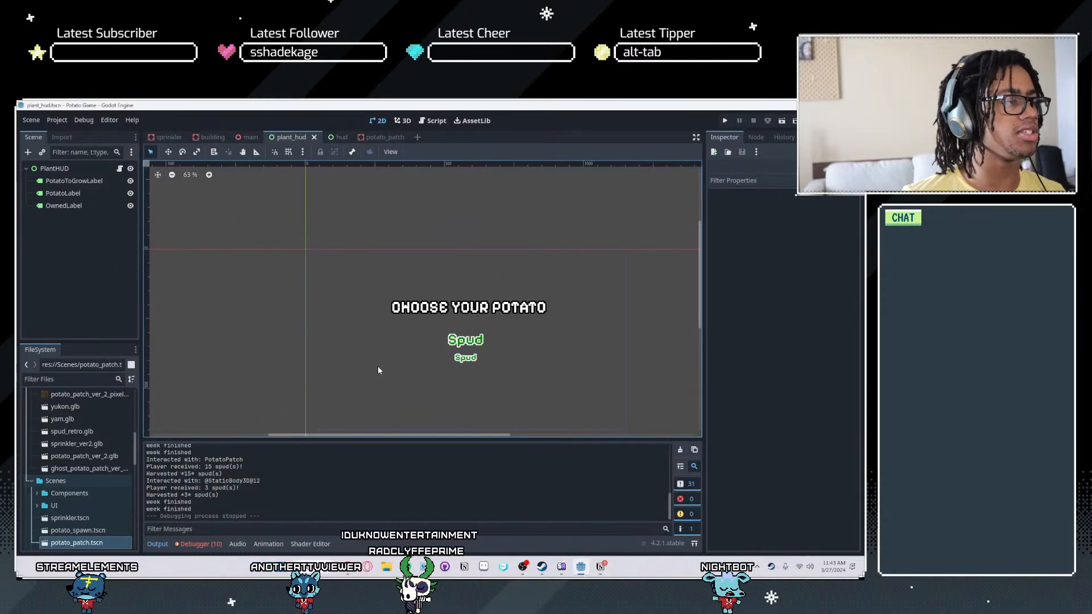
# - Open the build_menu scene from the main scene's node tree and bring its building labels into view
pyautogui.click(169, 137)
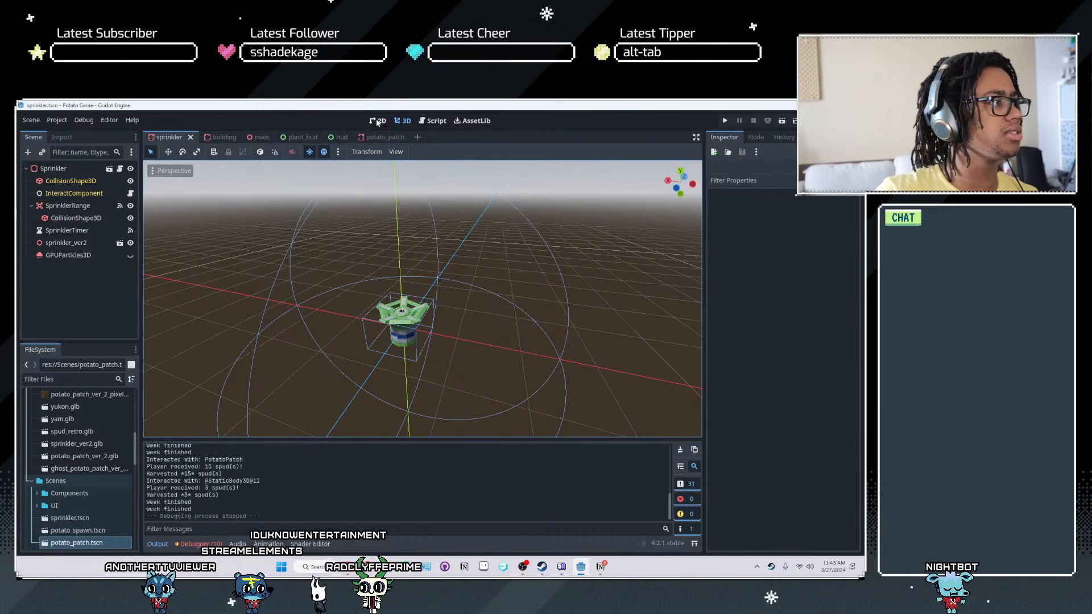
pyautogui.click(259, 138)
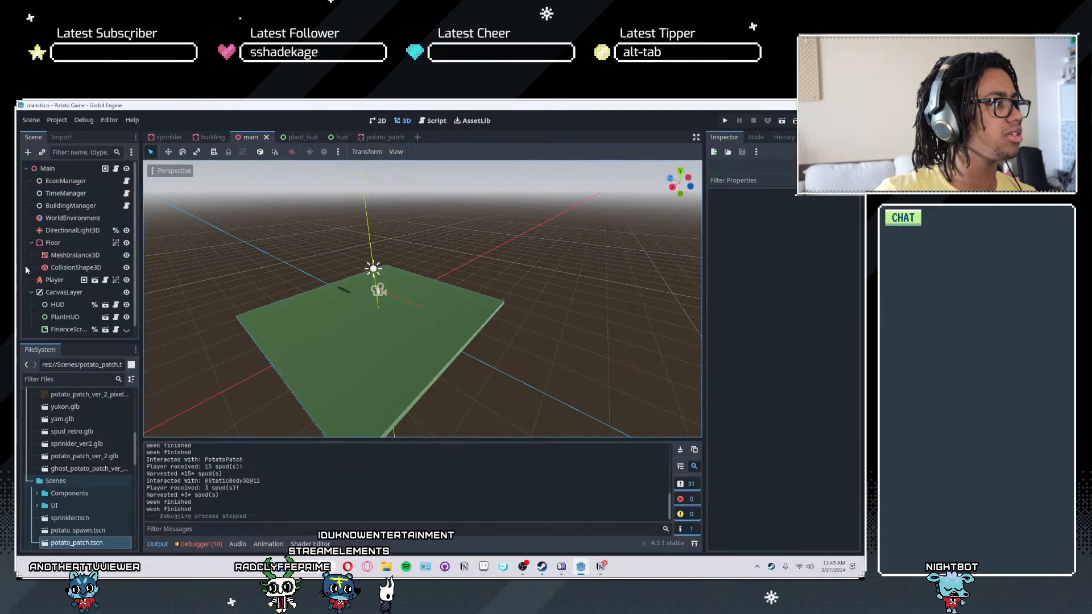
pyautogui.click(104, 330)
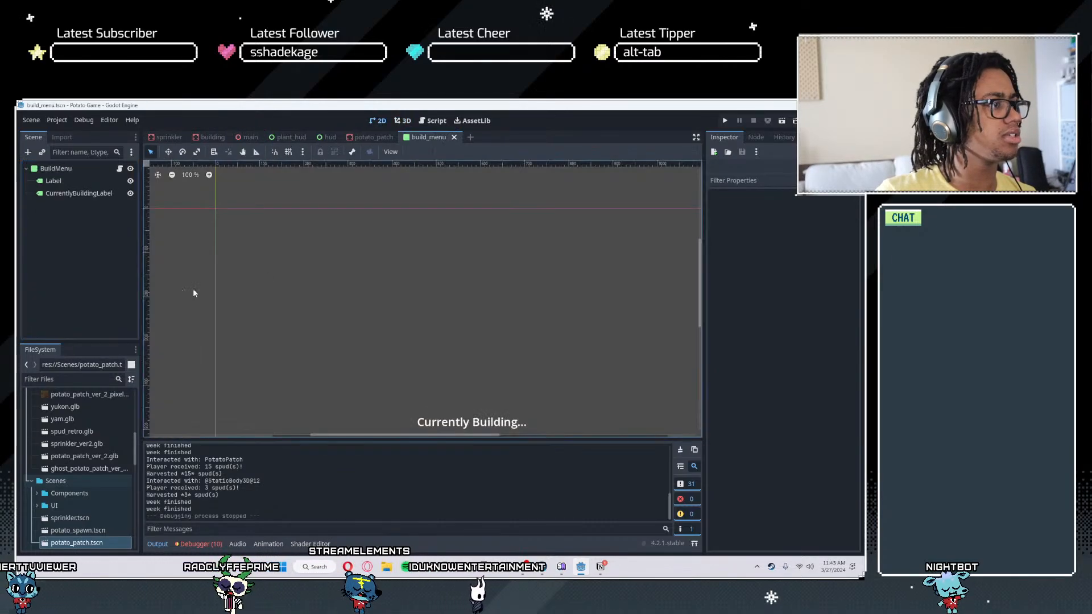
pyautogui.moveTo(478, 247); pyautogui.dragTo(464, 262, button='middle')
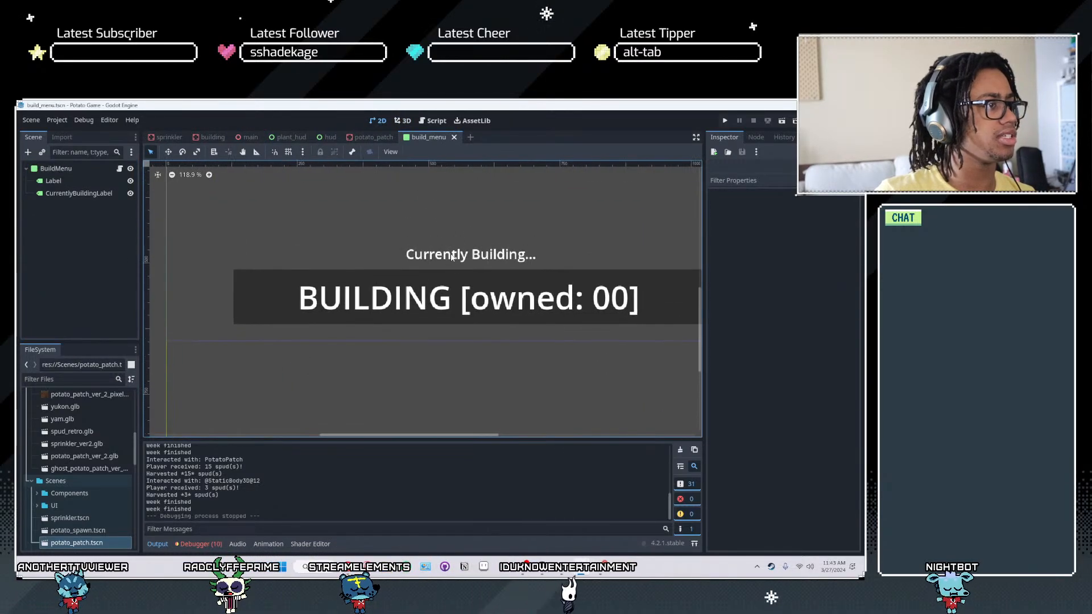
# - Assign the retro_theme.tres theme to the "Currently Building..." label
pyautogui.click(458, 255)
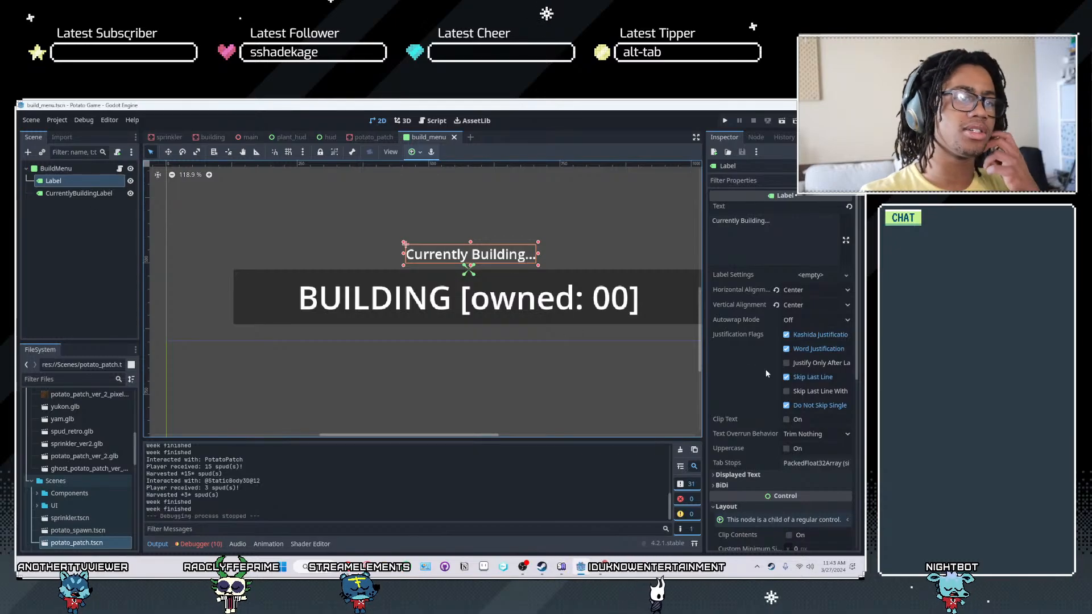
pyautogui.scroll(-5, 762, 434)
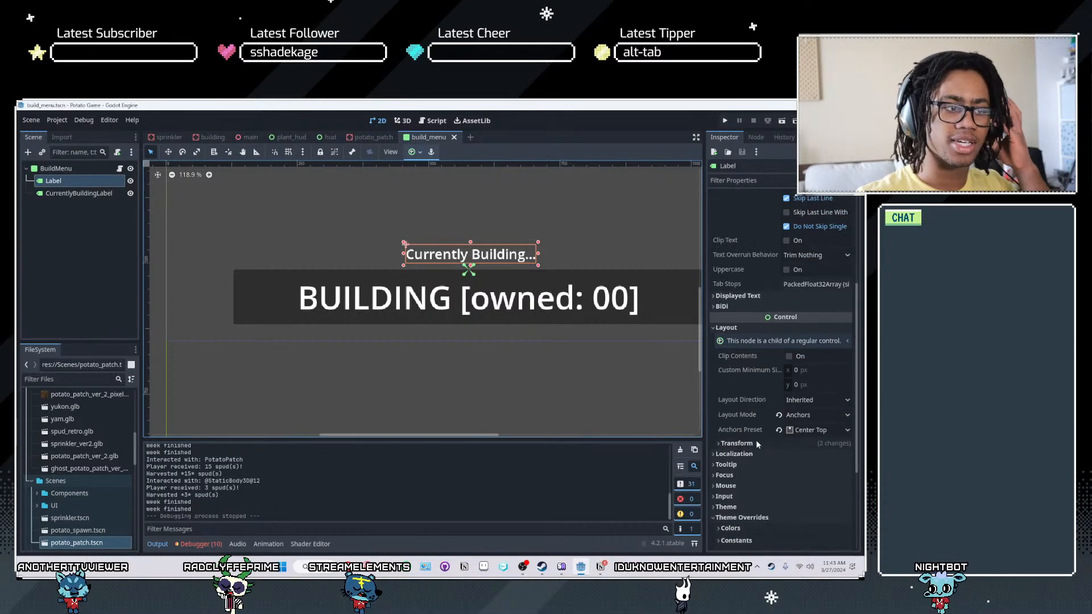
pyautogui.scroll(-3, 735, 486)
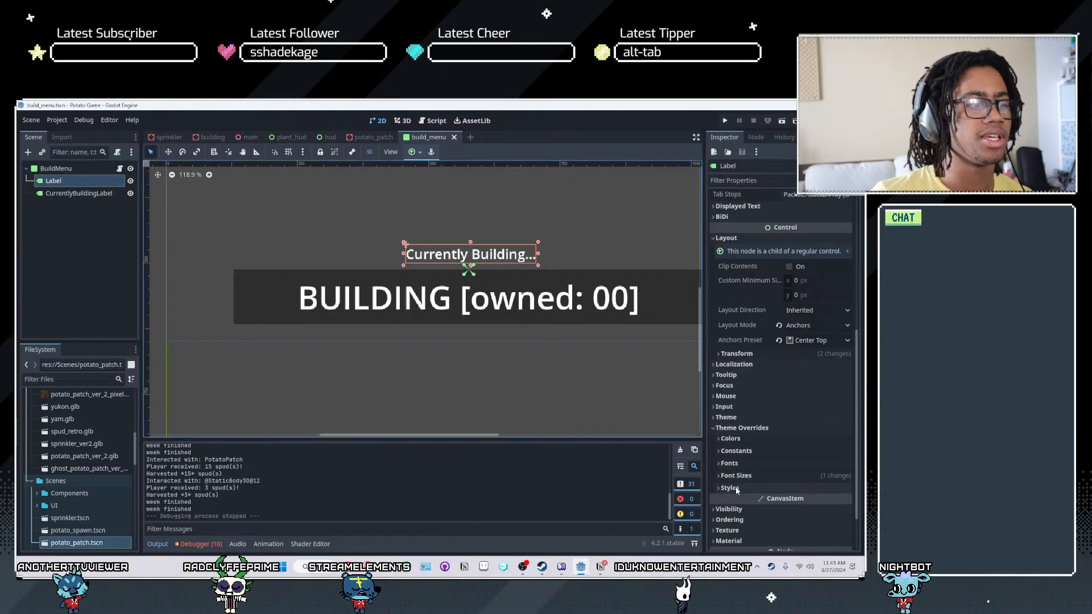
pyautogui.click(790, 419)
pyautogui.click(812, 429)
pyautogui.click(813, 454)
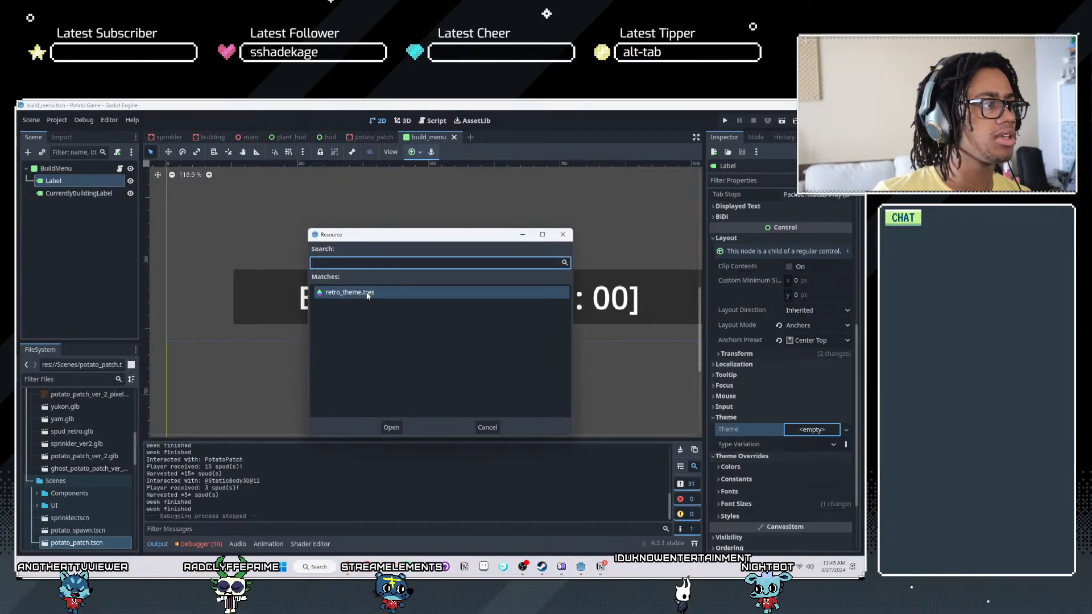
pyautogui.doubleClick(366, 292)
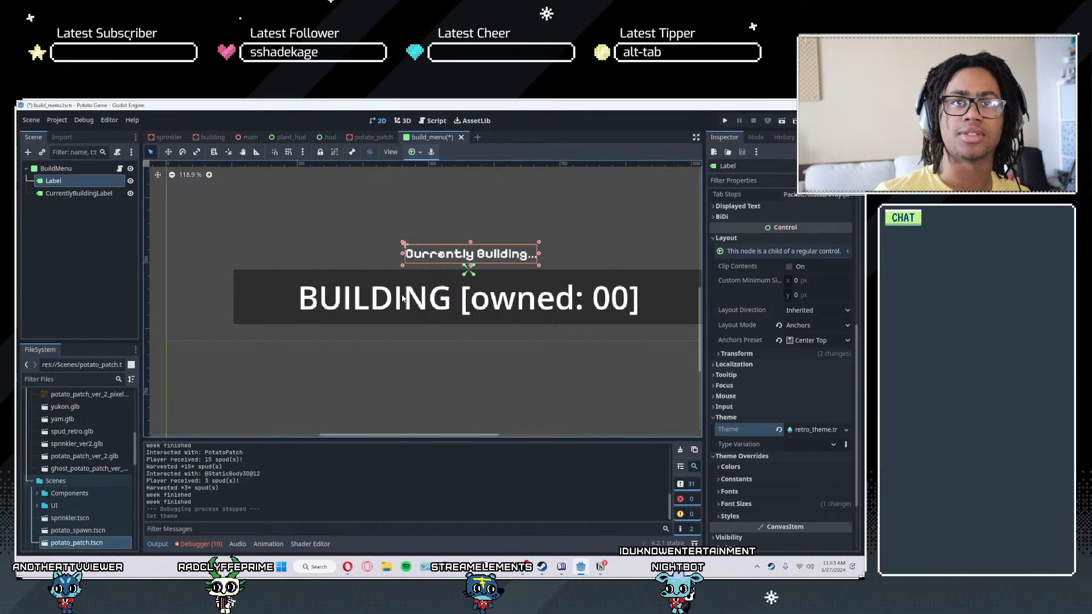
# - Assign the retro_theme.tres theme to the BuildMenu root node
pyautogui.scroll(4, 430, 310)
pyautogui.click(57, 193)
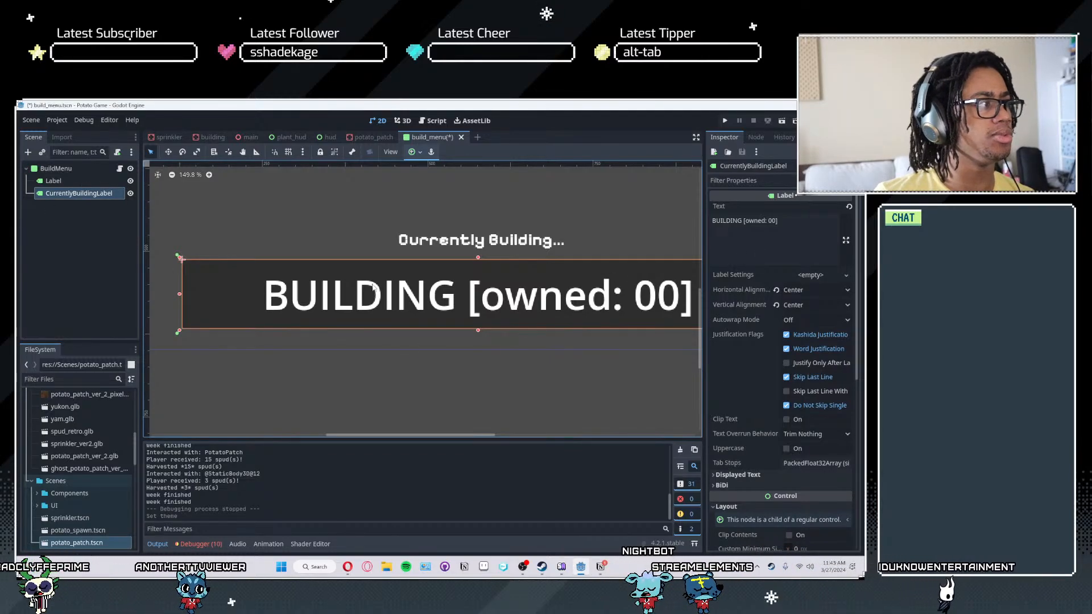
pyautogui.scroll(-5, 752, 422)
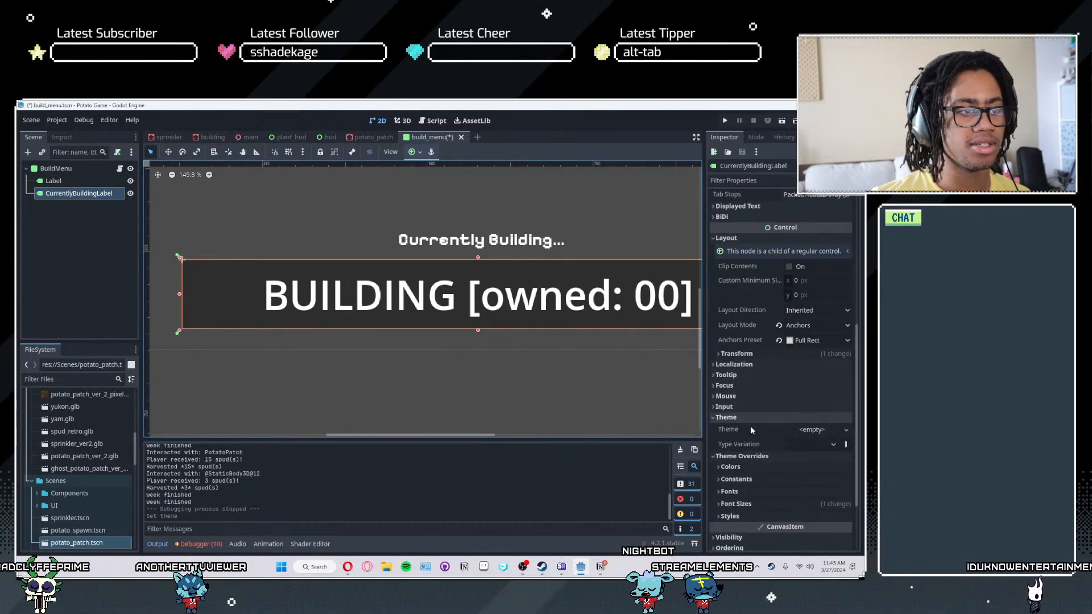
pyautogui.click(748, 418)
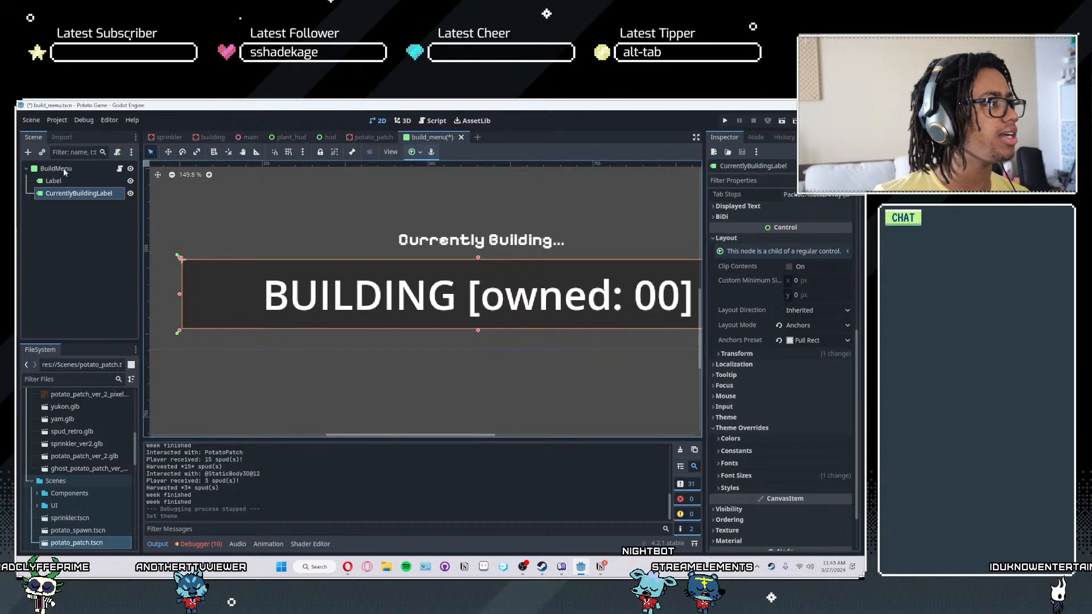
pyautogui.click(57, 169)
pyautogui.click(742, 394)
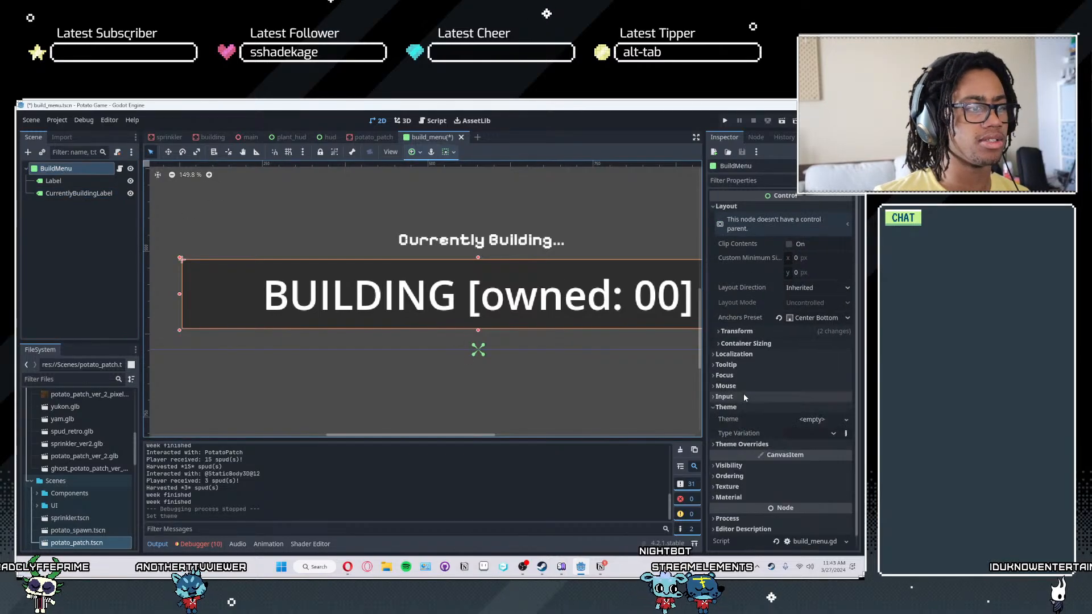
pyautogui.click(813, 419)
pyautogui.click(819, 450)
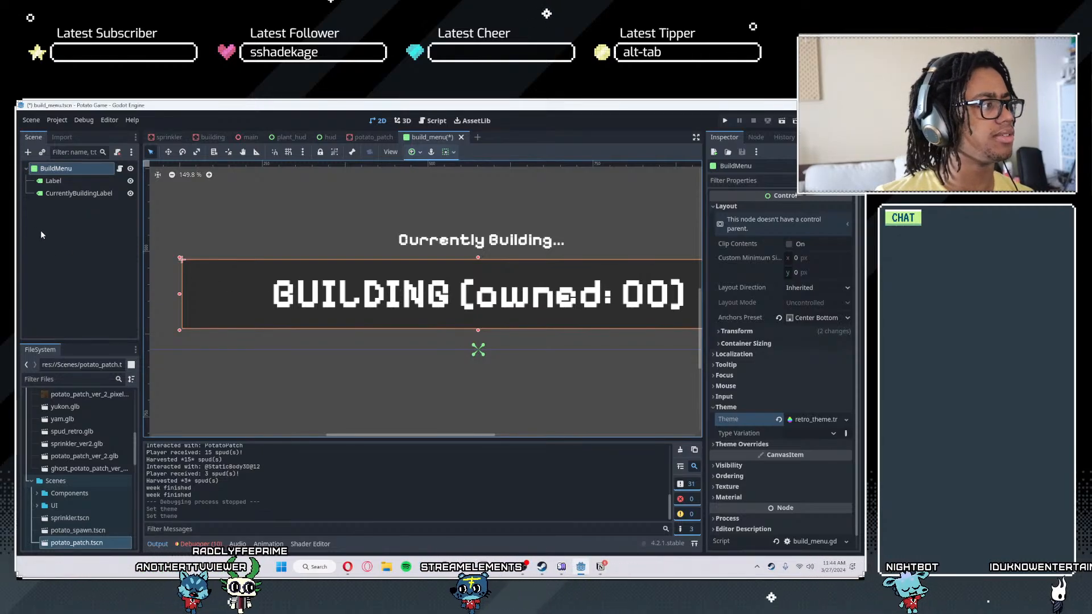
pyautogui.click(61, 194)
pyautogui.scroll(2, 388, 264)
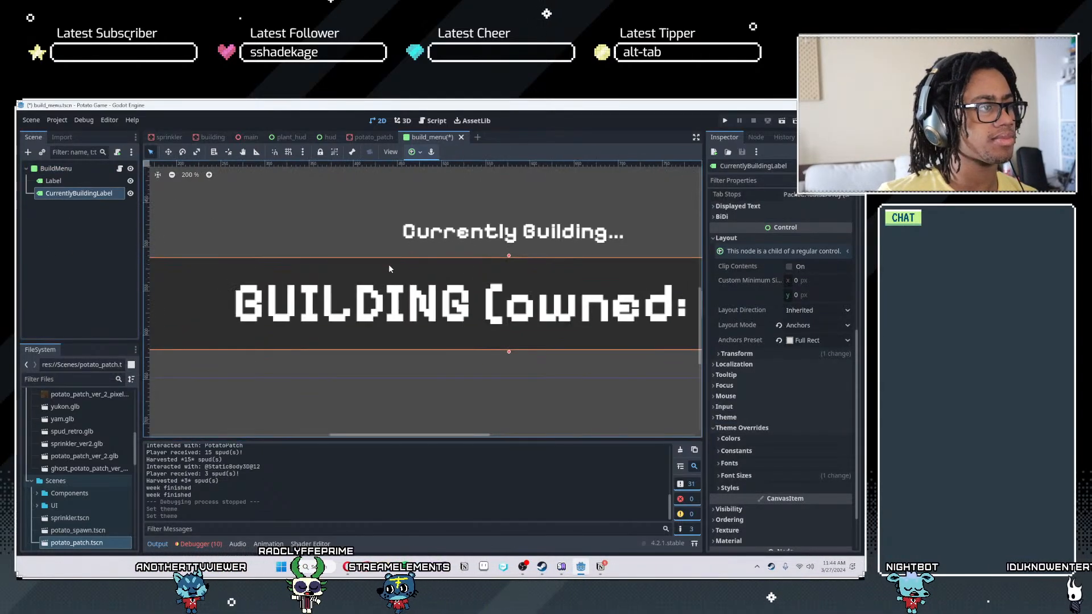
pyautogui.scroll(-3, 335, 308)
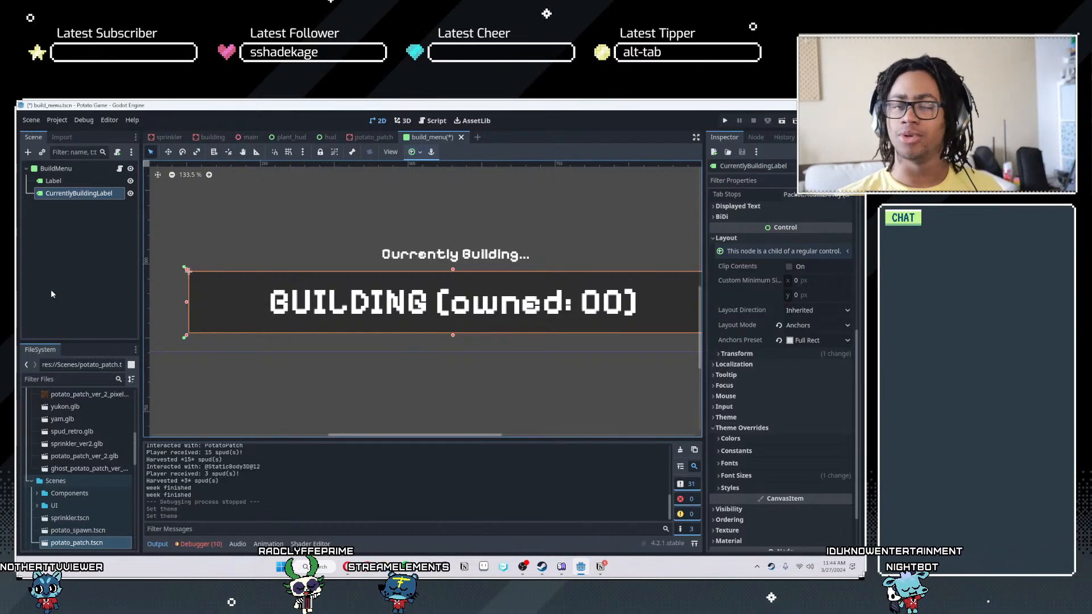
pyautogui.scroll(1, 332, 361)
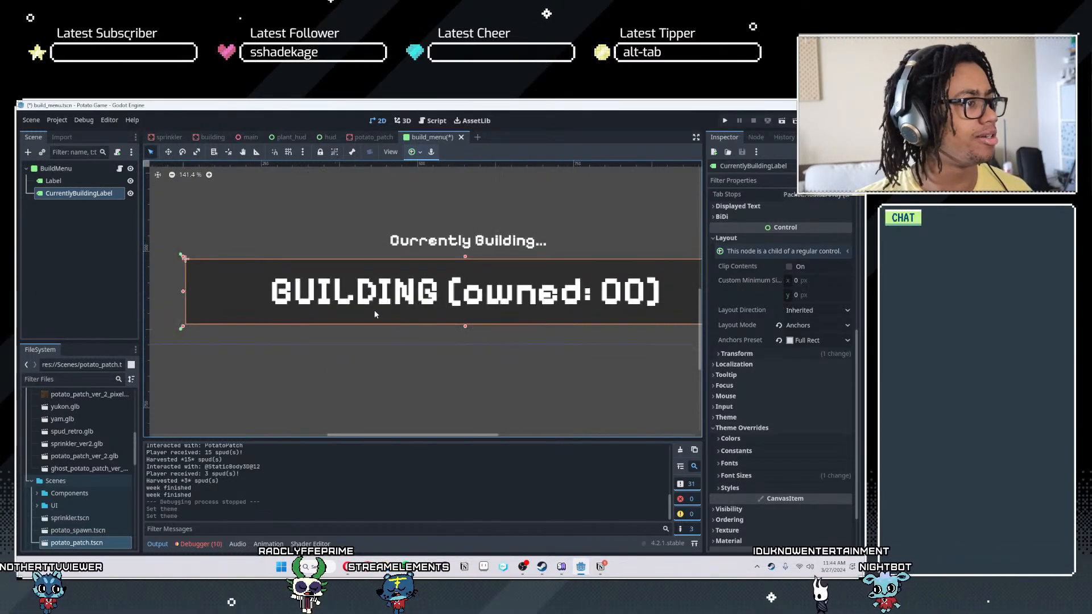
pyautogui.moveTo(527, 315); pyautogui.dragTo(465, 362, button='middle')
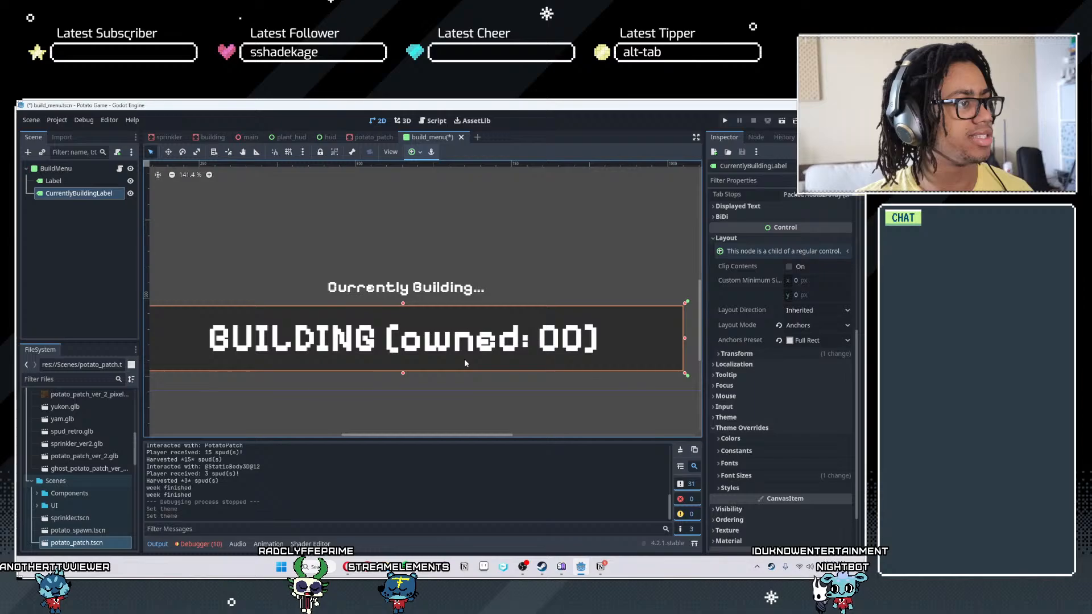
# - Override BuildMenu's Panel style with a new StyleBoxFlat
pyautogui.click(57, 169)
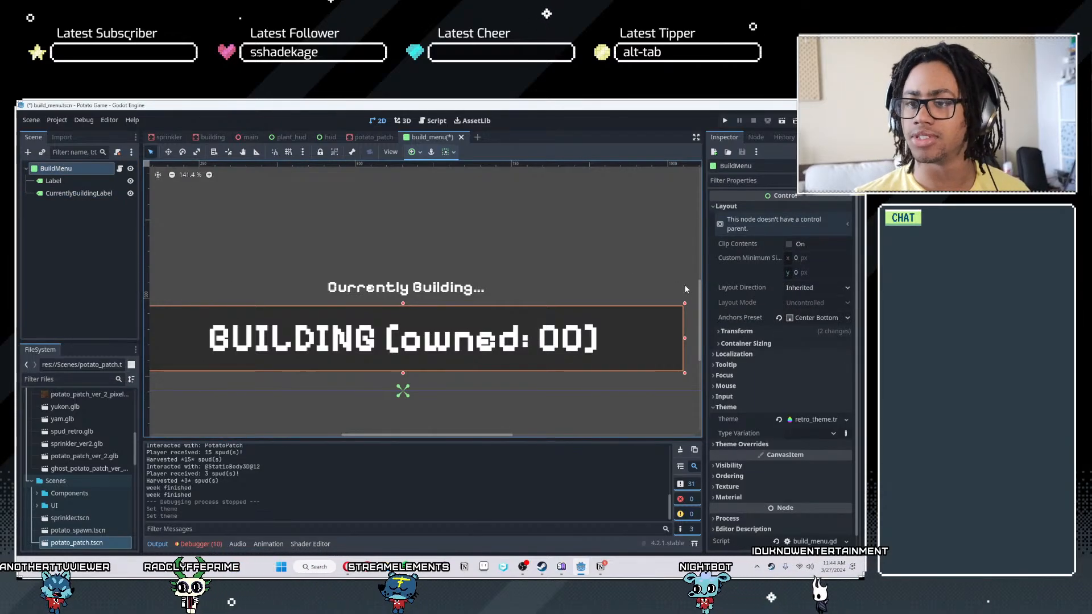
pyautogui.scroll(-3, 476, 351)
pyautogui.moveTo(514, 363); pyautogui.dragTo(565, 378, button='middle')
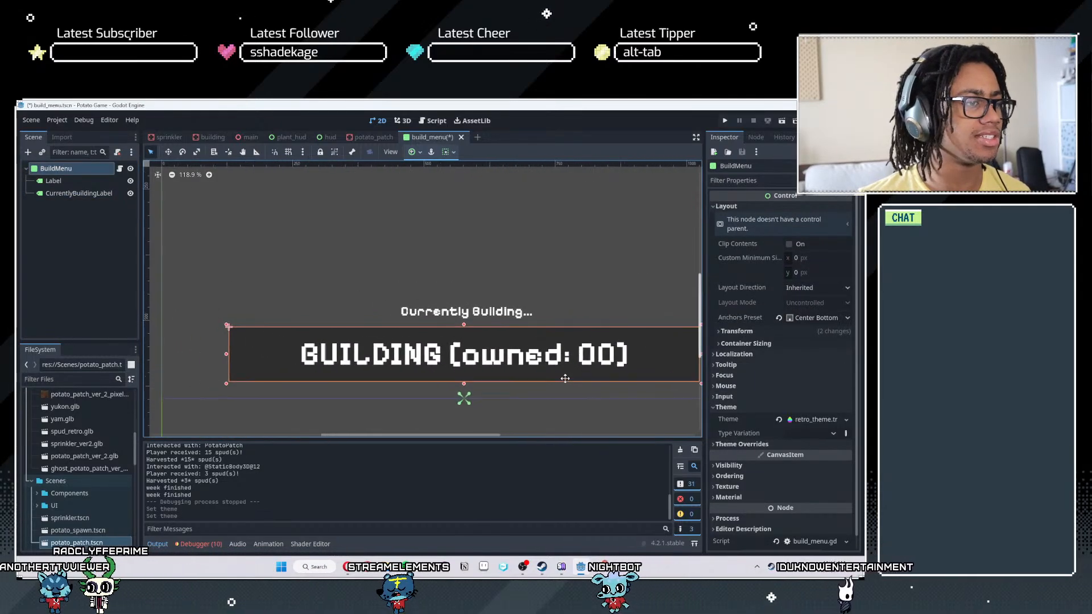
pyautogui.scroll(-1, 755, 445)
pyautogui.click(747, 431)
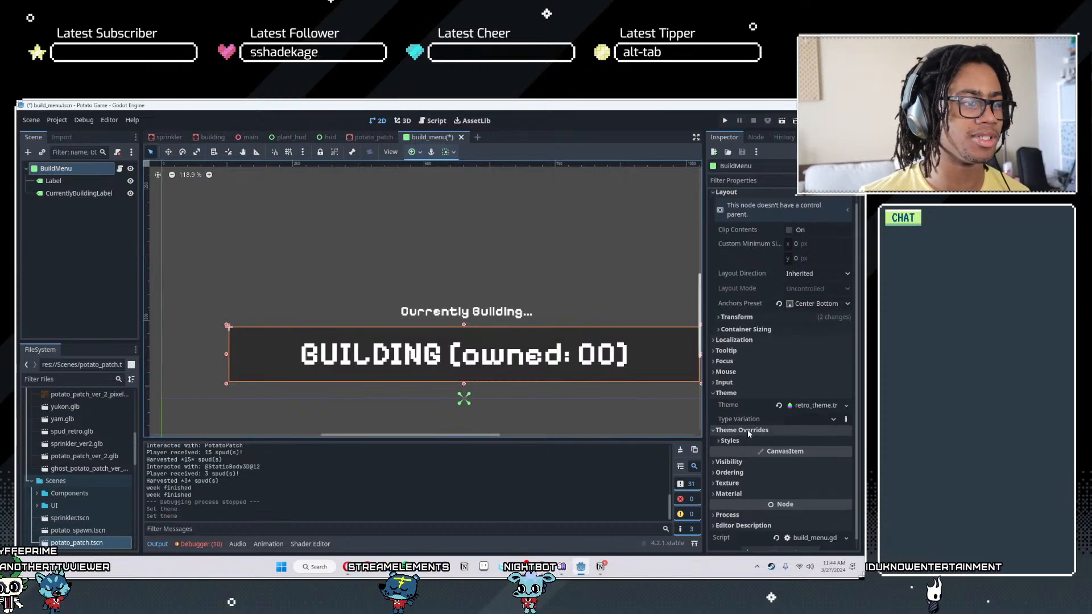
pyautogui.click(730, 441)
pyautogui.click(812, 453)
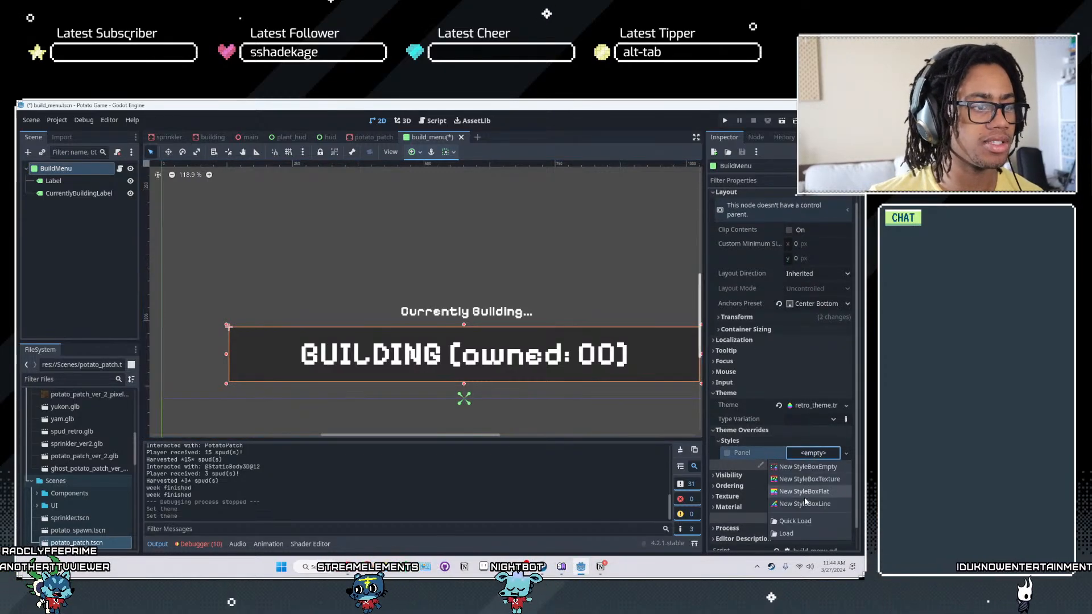
pyautogui.click(799, 493)
pyautogui.scroll(2, 516, 397)
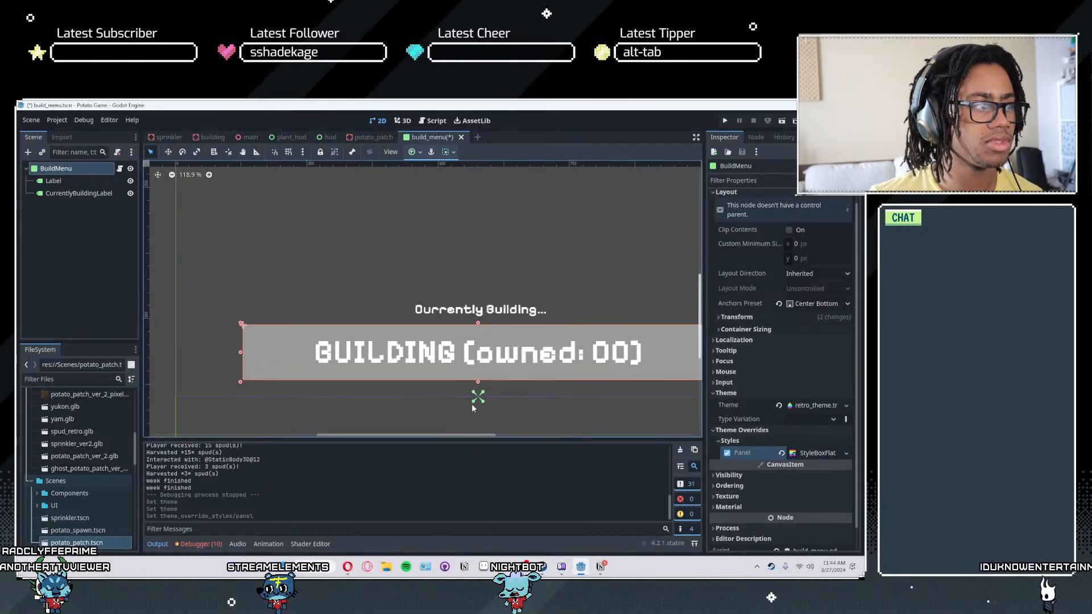
pyautogui.scroll(1, 501, 386)
# - Set the background color of BuildMenu's StyleBoxFlat to orange, about f06b45
pyautogui.click(814, 454)
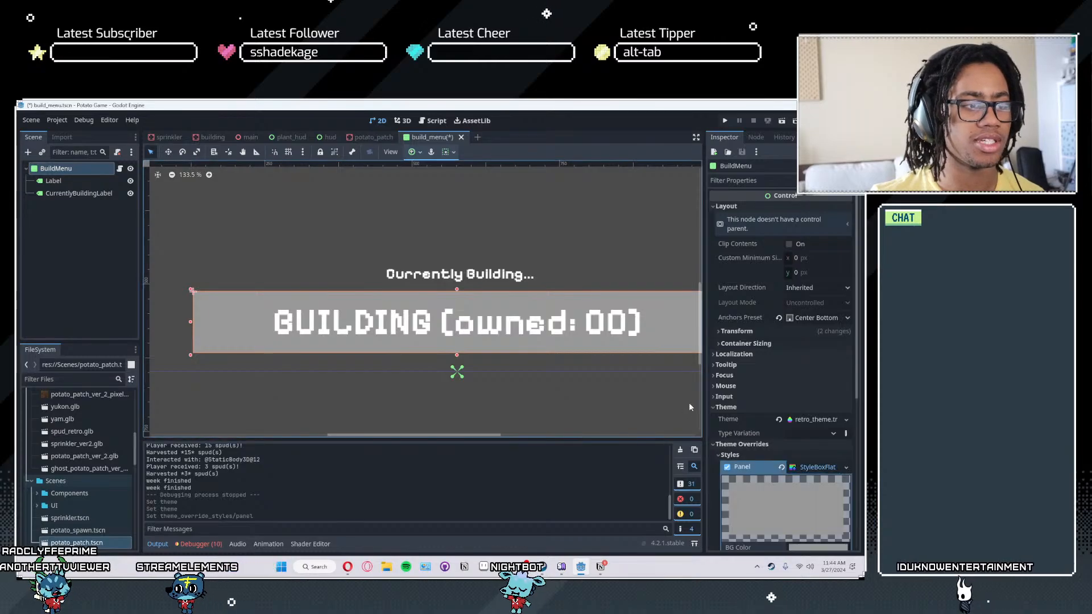
pyautogui.scroll(-3, 824, 481)
pyautogui.scroll(-1, 825, 482)
pyautogui.click(826, 323)
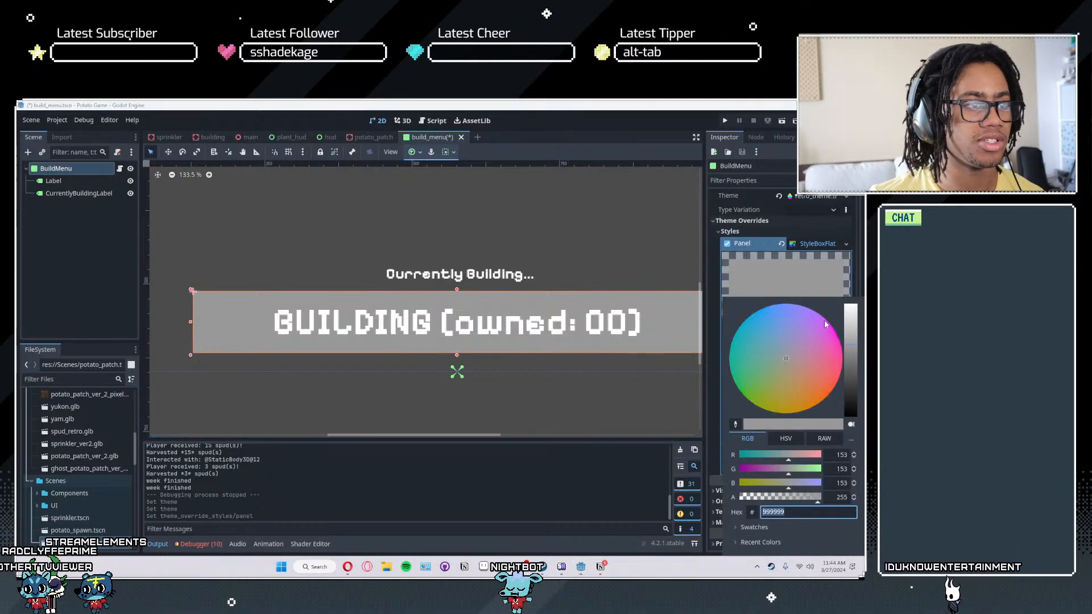
pyautogui.click(819, 365)
pyautogui.moveTo(821, 388); pyautogui.dragTo(825, 389)
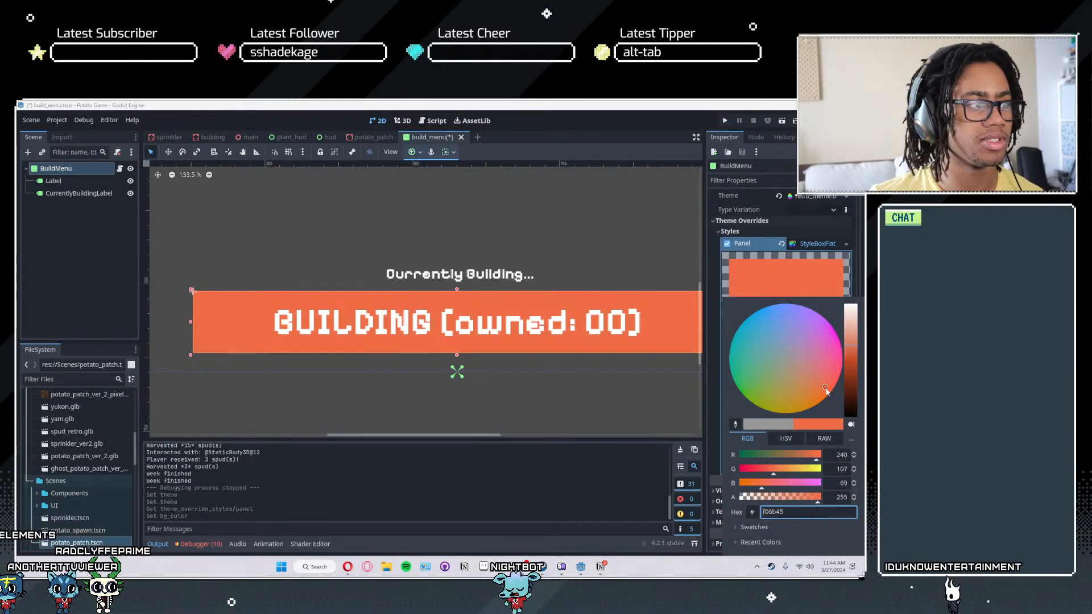
pyautogui.click(714, 448)
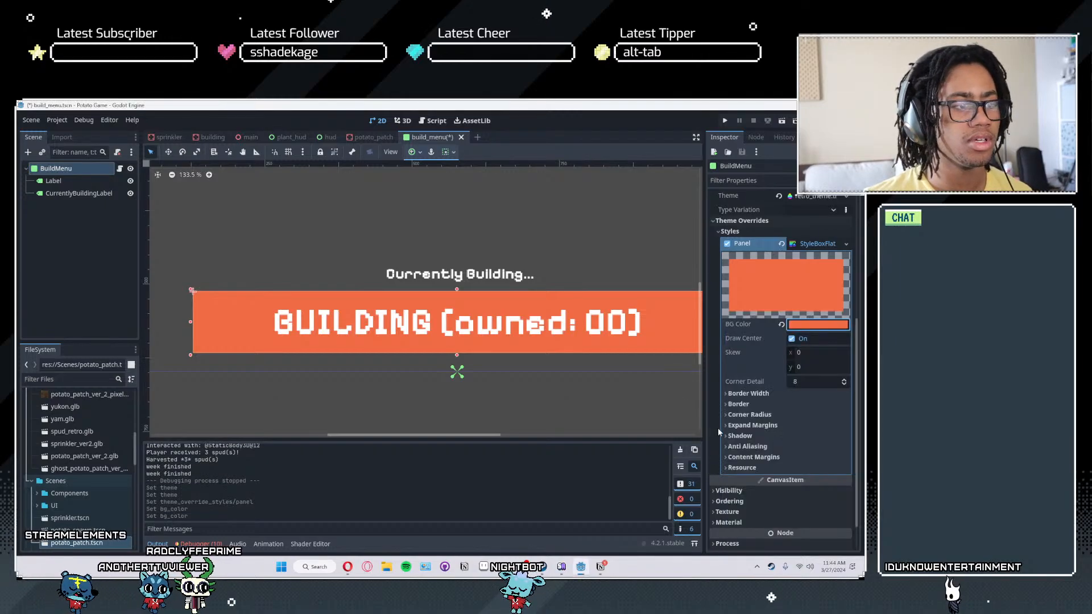
# - Turn off anti-aliasing for BuildMenu's StyleBoxFlat
pyautogui.click(747, 447)
pyautogui.scroll(-1, 748, 458)
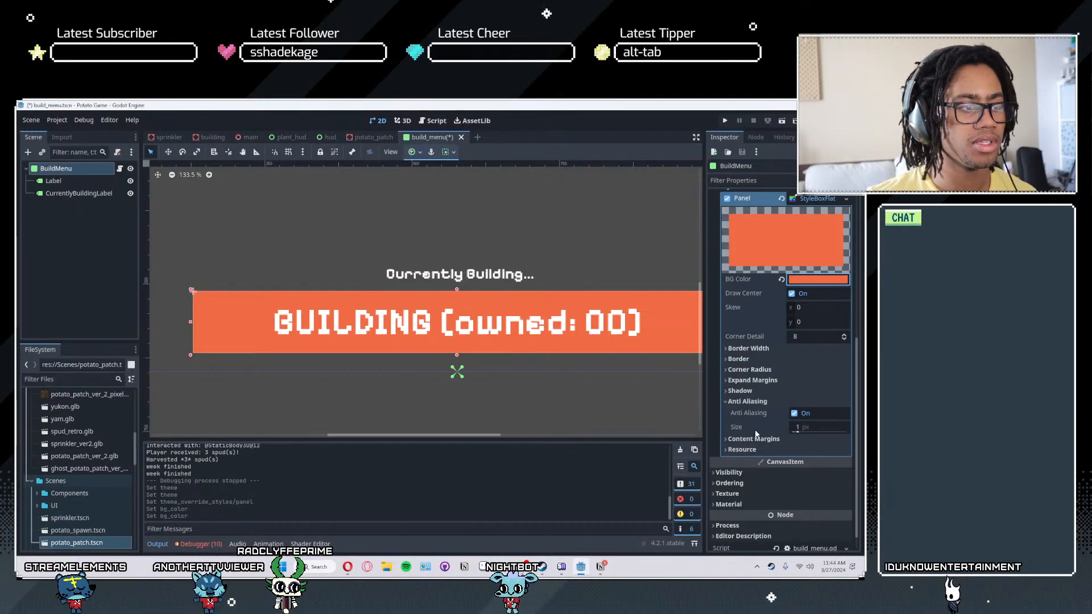
pyautogui.click(795, 413)
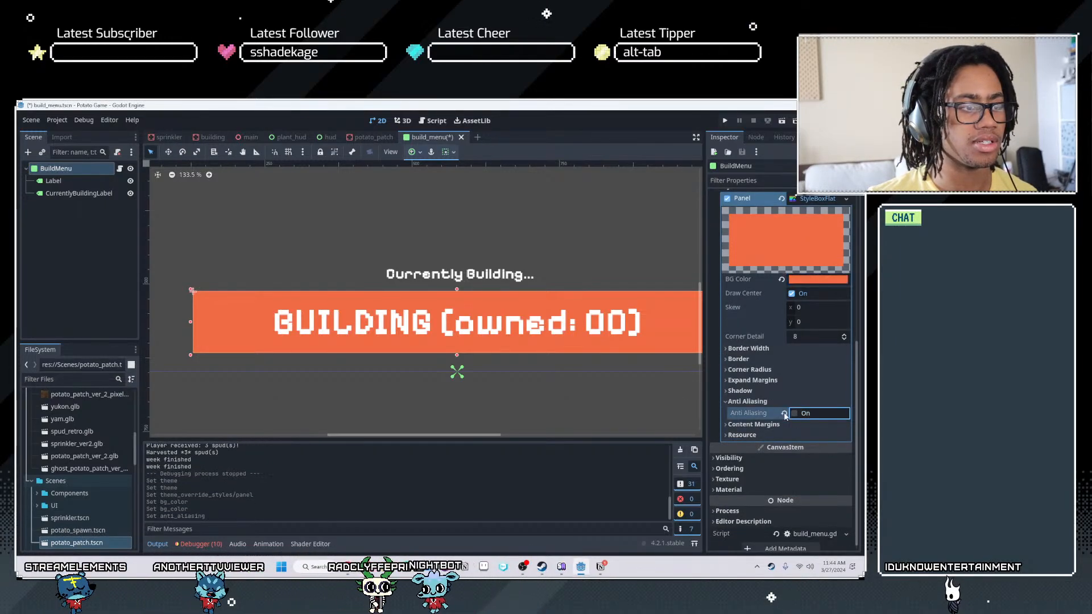
pyautogui.click(739, 402)
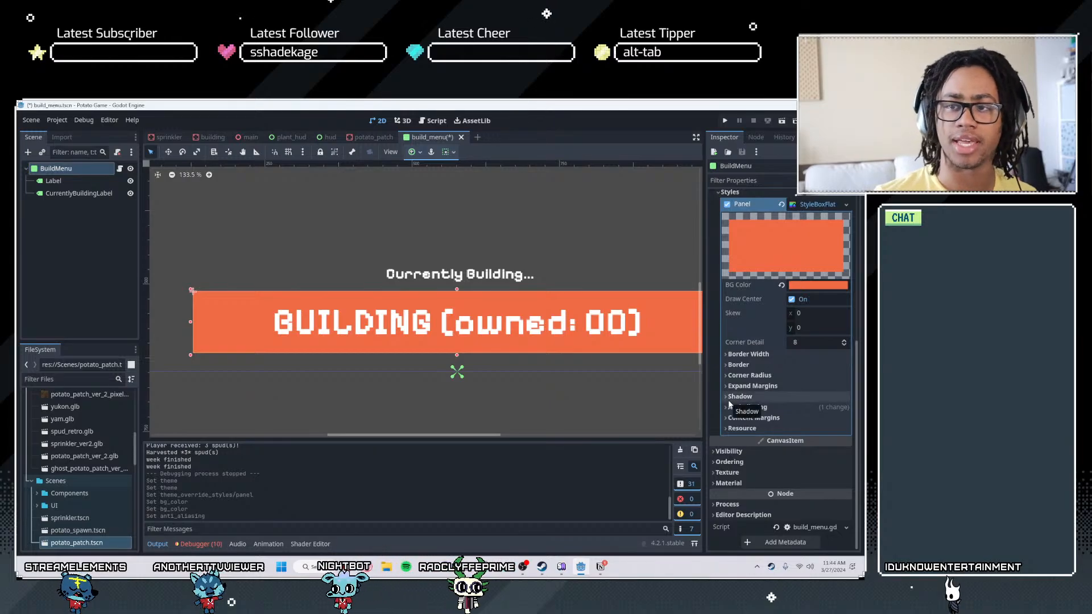
# - Set the left, top and right border widths of the panel style to 1 px
pyautogui.click(748, 364)
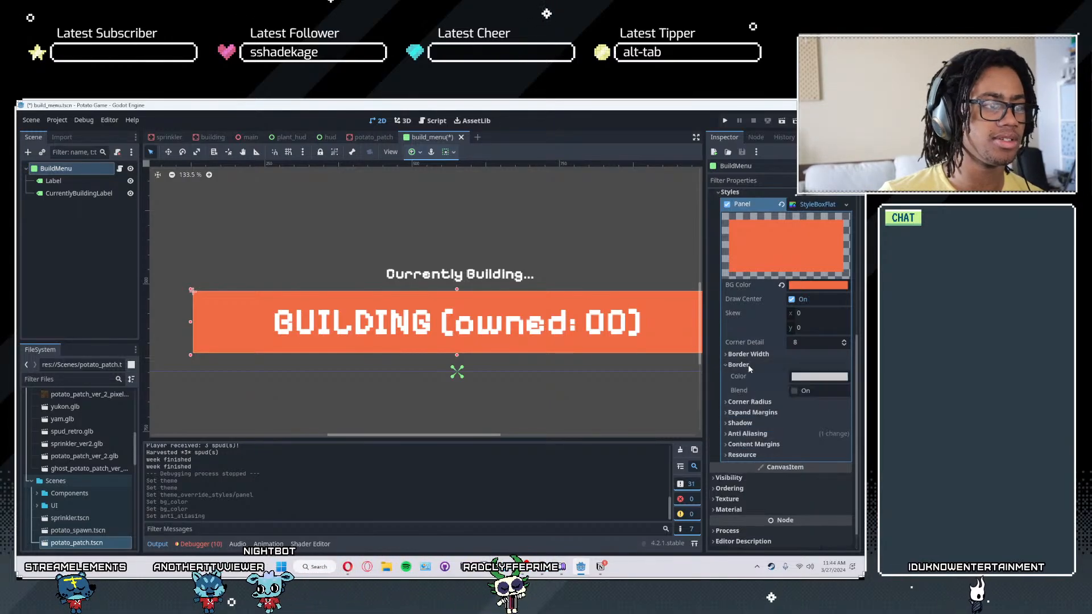
pyautogui.click(749, 354)
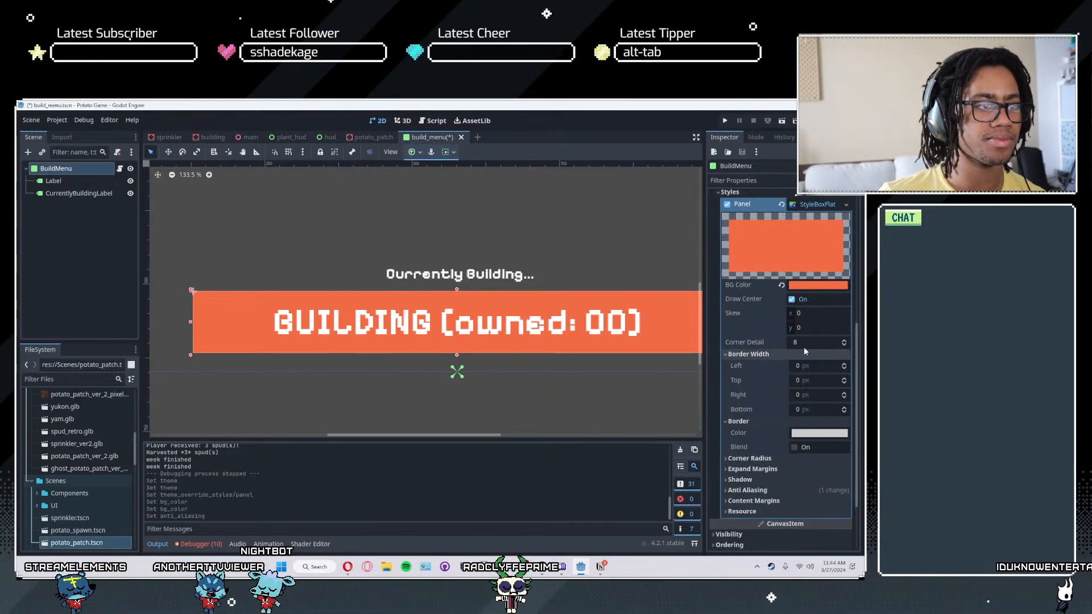
pyautogui.click(813, 366)
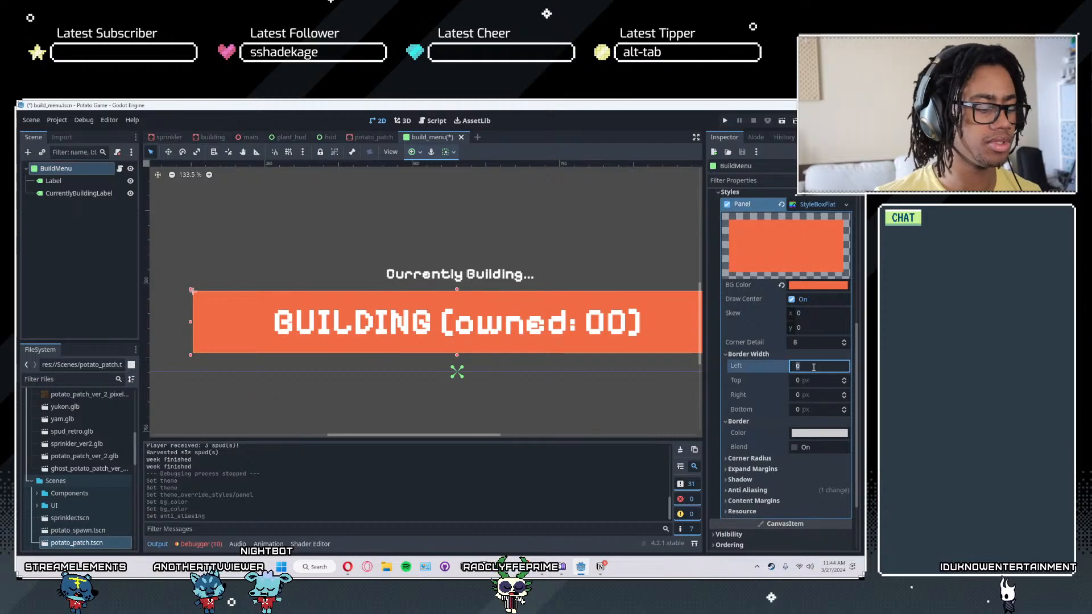
pyautogui.press('Tab')
pyautogui.press('Tab')
pyautogui.write('1')
# - Try a 3 px left border on the panel style, with top border widths of 33 px and 10 px
pyautogui.click(813, 366)
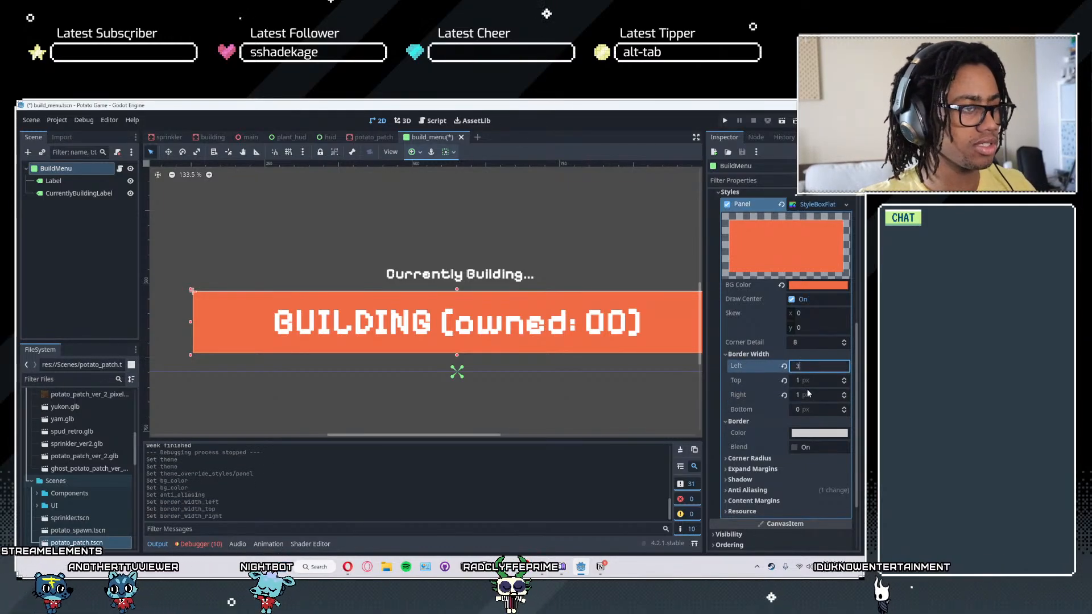
pyautogui.click(810, 381)
pyautogui.write('3')
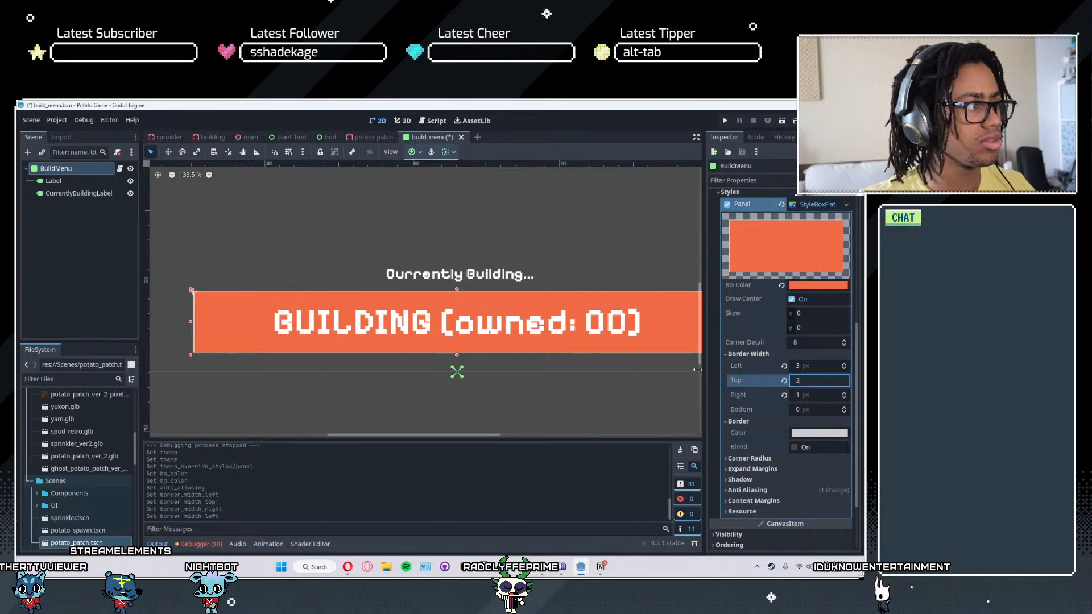
pyautogui.scroll(5, 221, 329)
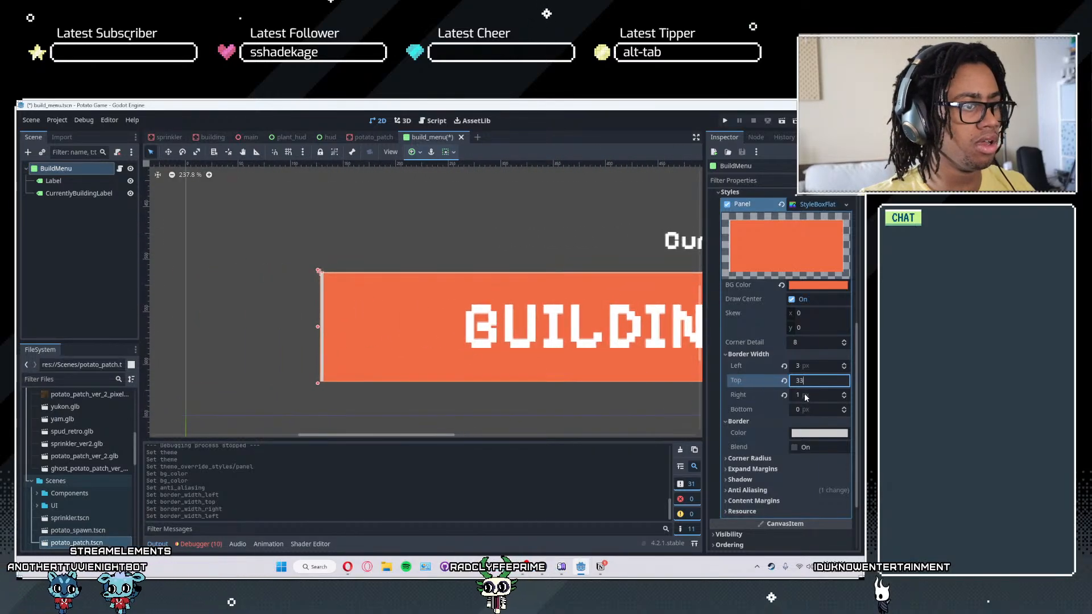
pyautogui.press('Return')
pyautogui.write('1')
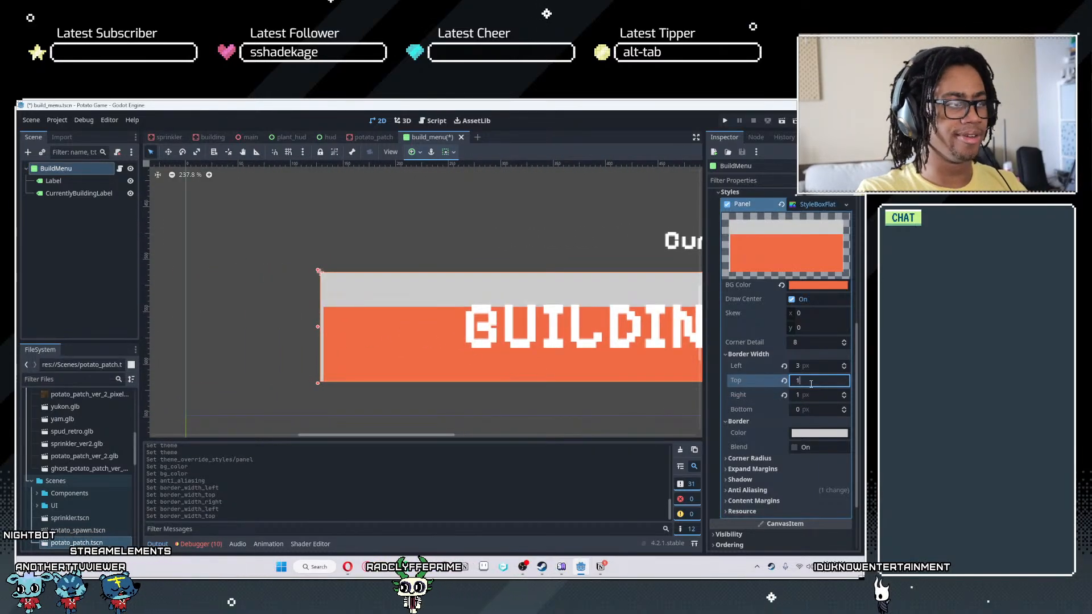
pyautogui.write('0')
pyautogui.press('Return')
# - Set the panel style's left, top, right and bottom border widths to 5 px
pyautogui.write('5')
pyautogui.press('Return')
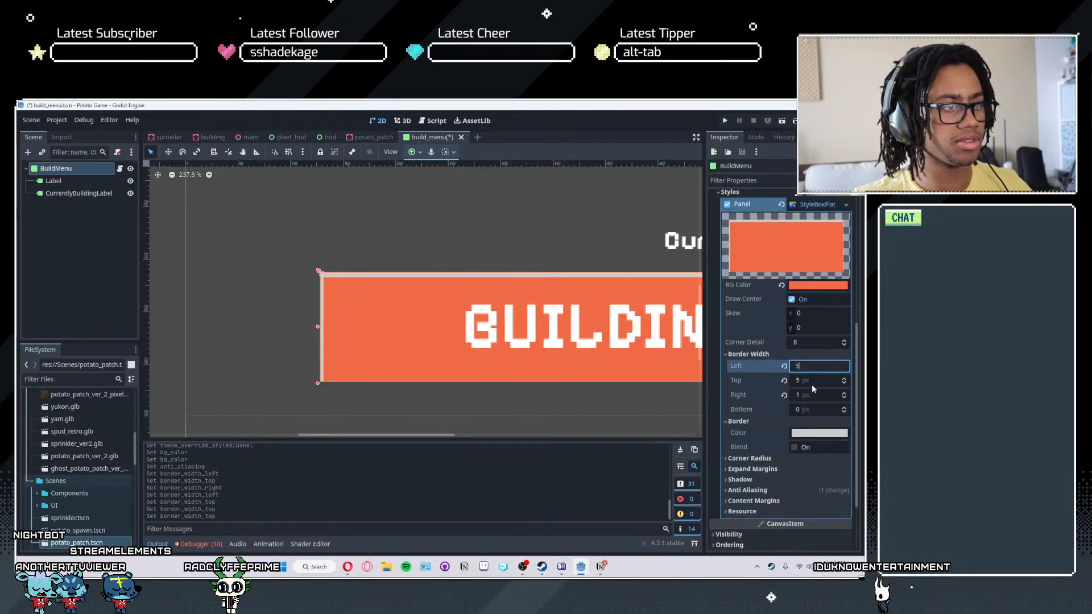
pyautogui.click(805, 415)
pyautogui.write('5')
pyautogui.click(800, 422)
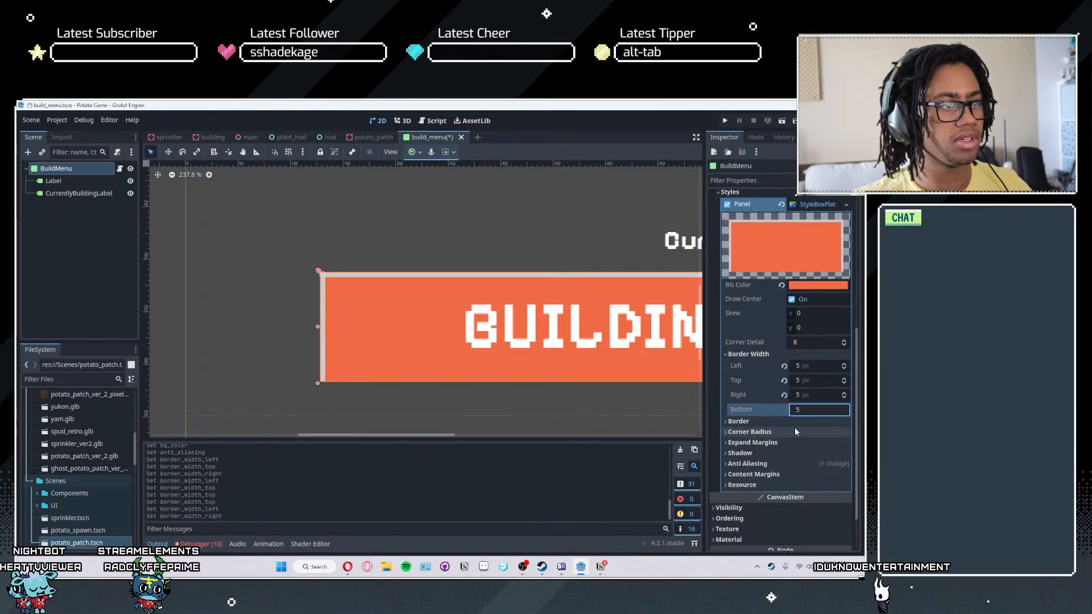
# - Set the panel style's border color to dark gray, about 343434
pyautogui.click(805, 421)
pyautogui.click(818, 433)
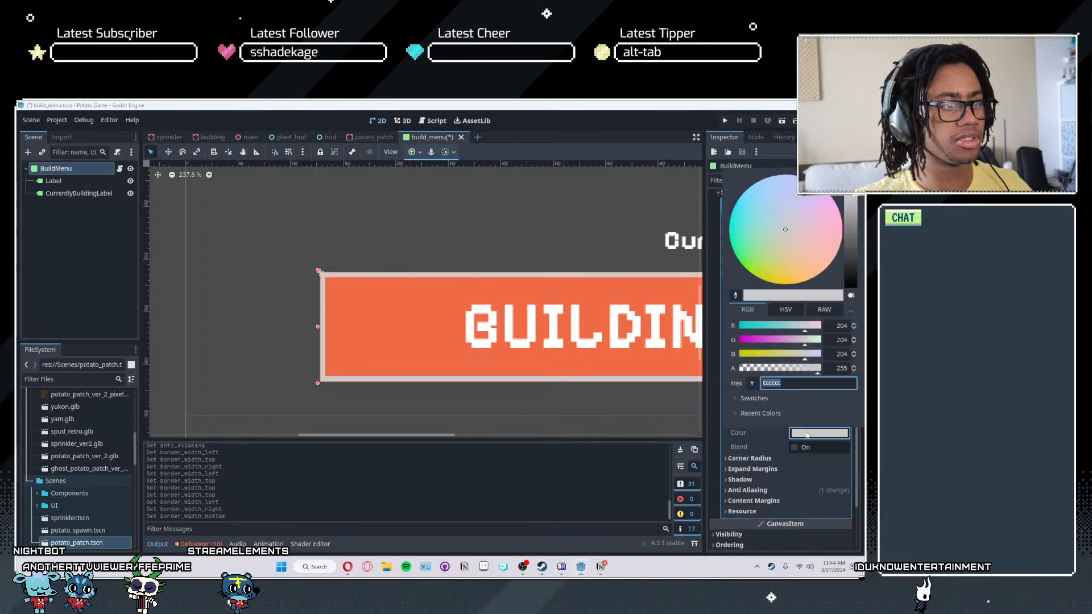
pyautogui.moveTo(853, 229); pyautogui.dragTo(849, 270)
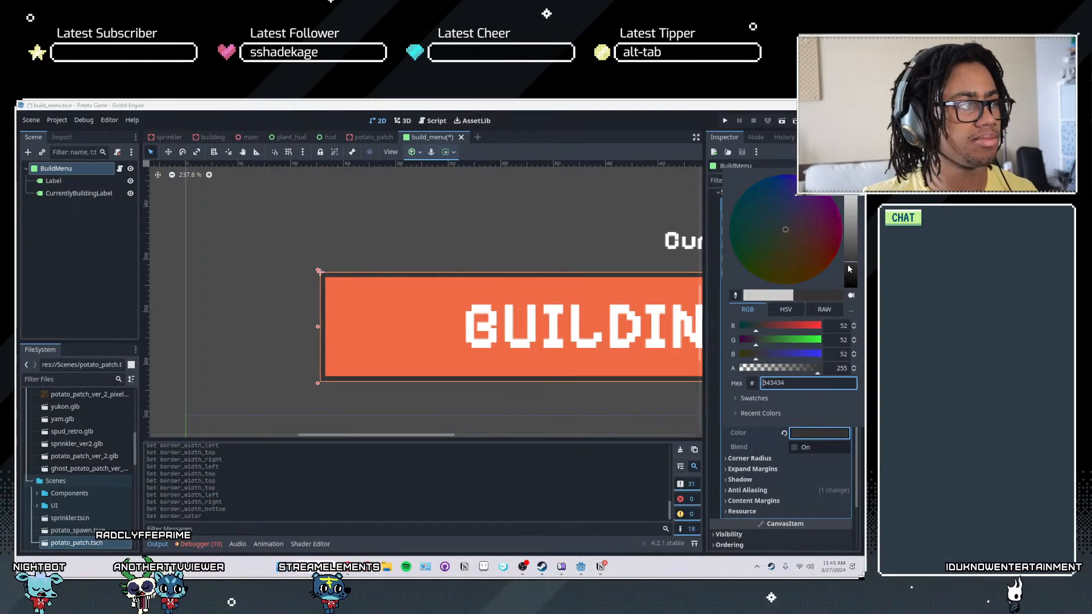
pyautogui.click(756, 458)
# - Set the panel style's top-left corner radius to 2 px and inspect the panel on the canvas
pyautogui.click(756, 458)
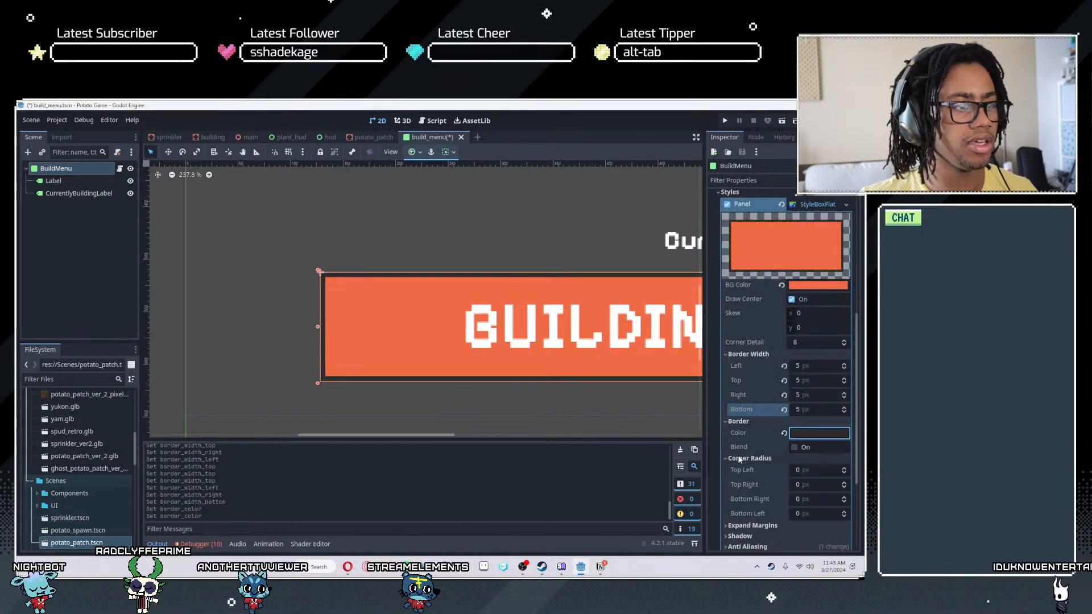
pyautogui.click(843, 471)
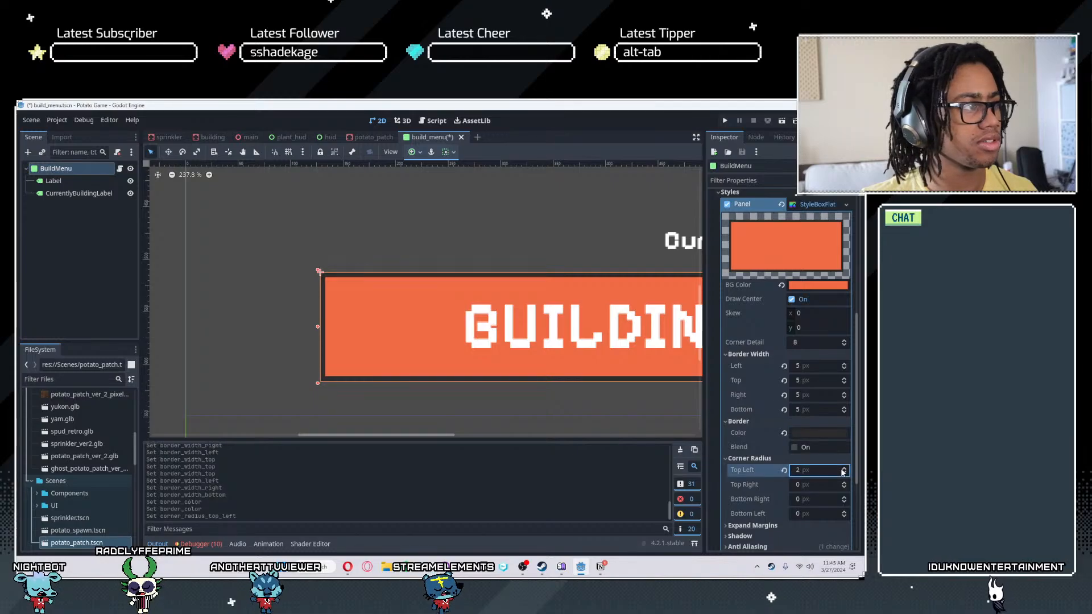
pyautogui.click(352, 257)
pyautogui.scroll(2, 417, 391)
pyautogui.scroll(-4, 418, 391)
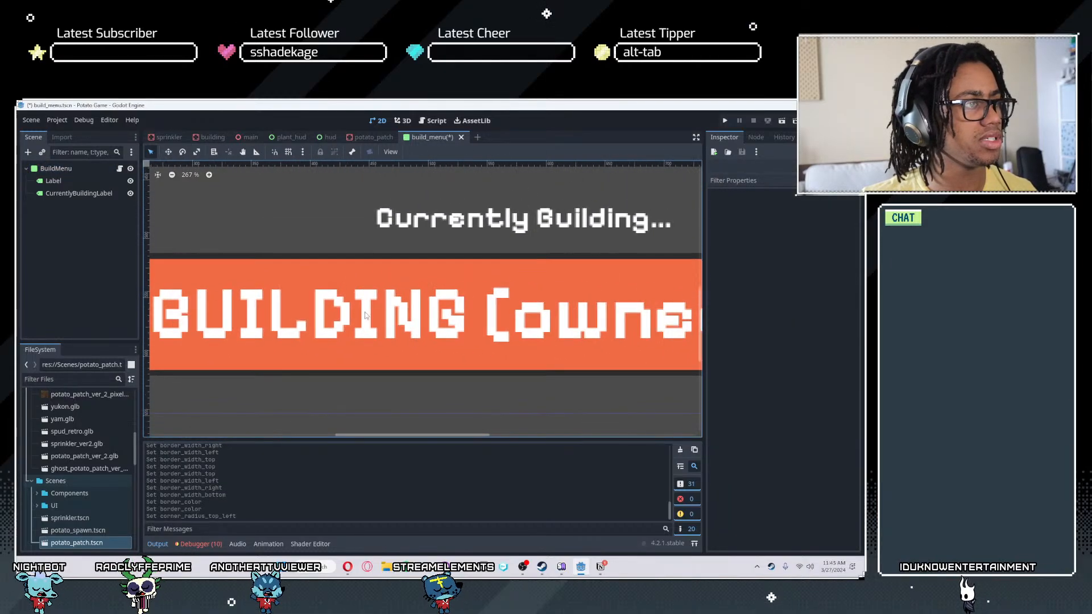
# - Set the corner detail of the BuildMenu panel style to 3
pyautogui.click(61, 169)
pyautogui.moveTo(288, 382); pyautogui.dragTo(646, 301, button='middle')
pyautogui.scroll(1, 432, 354)
pyautogui.scroll(8, 523, 287)
pyautogui.moveTo(516, 284); pyautogui.dragTo(809, 325, button='middle')
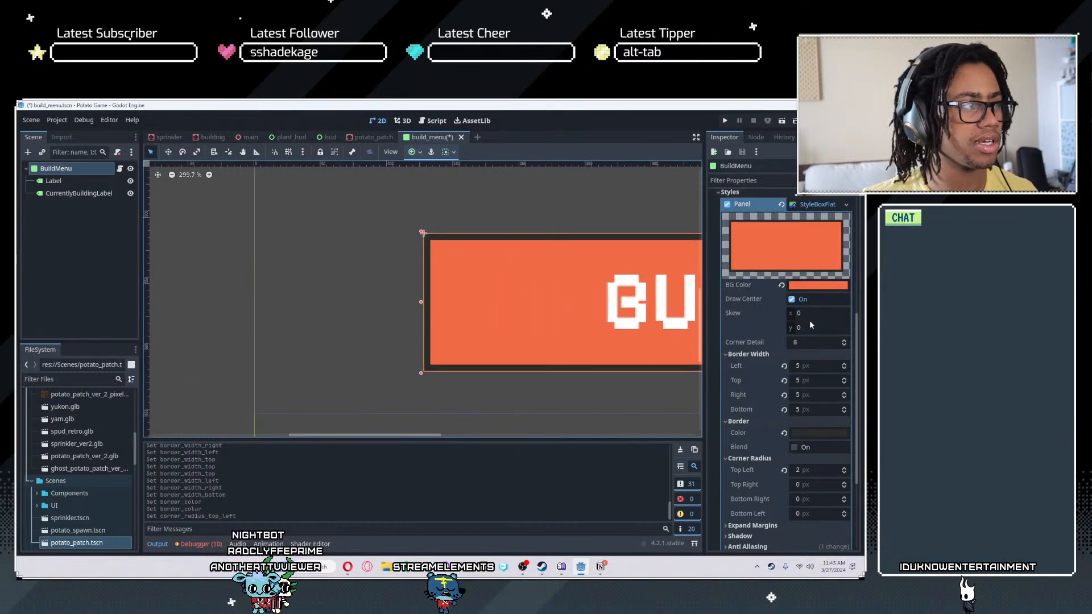
pyautogui.click(844, 344)
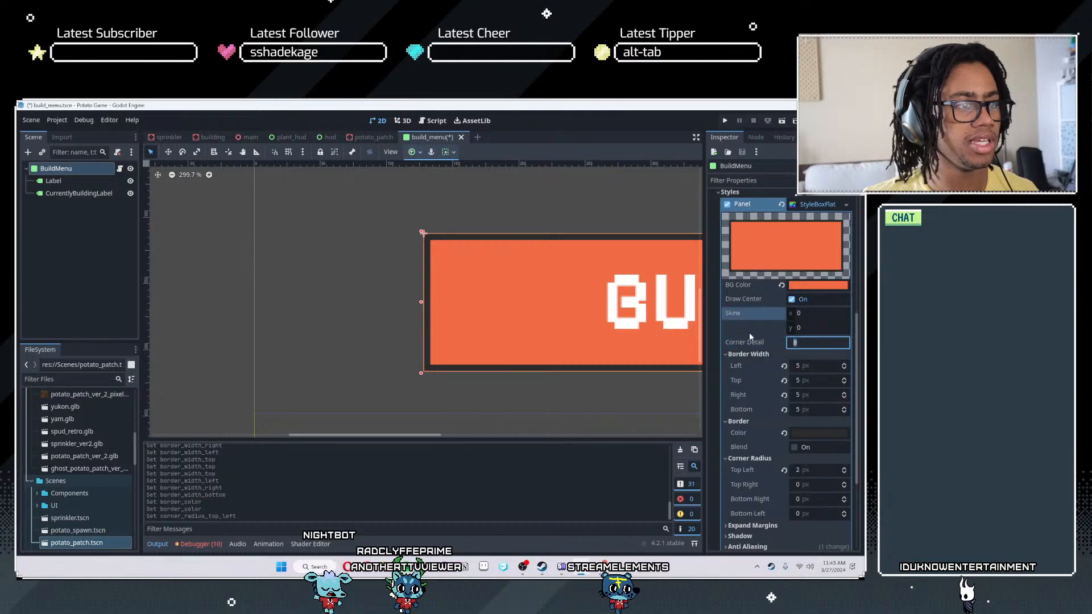
pyautogui.click(845, 346)
pyautogui.click(844, 347)
pyautogui.click(844, 346)
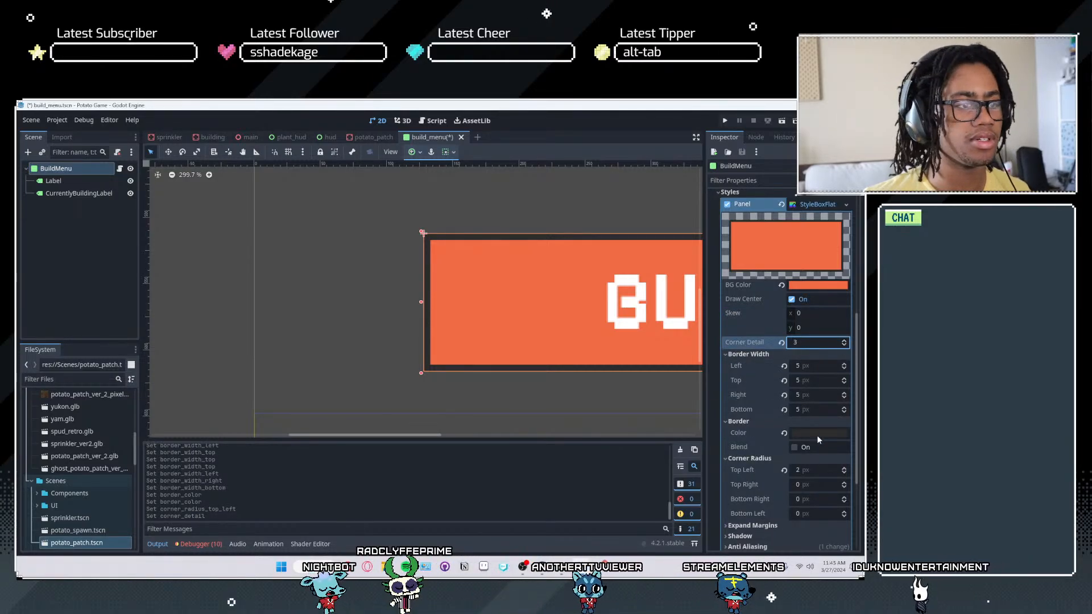
# - Set the panel style's top-left corner radius to 6 px and its corner detail to 2
pyautogui.click(845, 472)
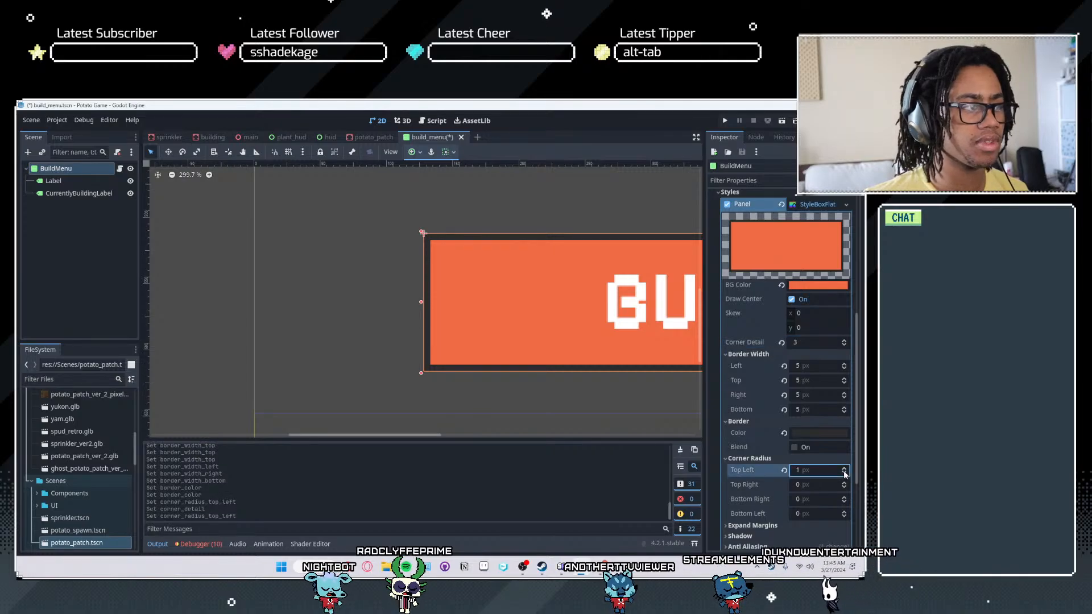
pyautogui.click(845, 467)
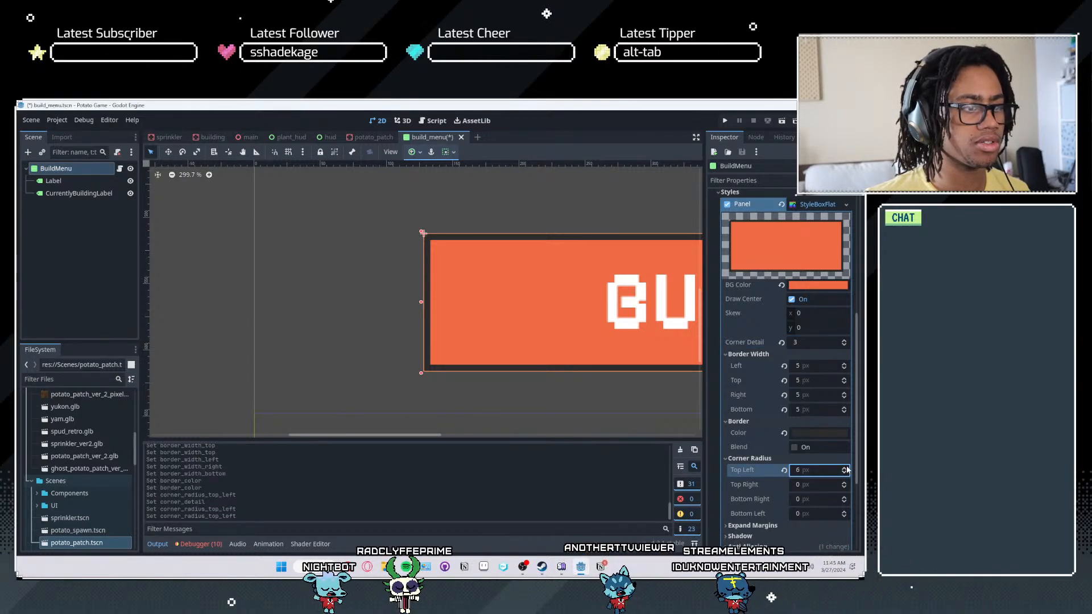
pyautogui.click(844, 467)
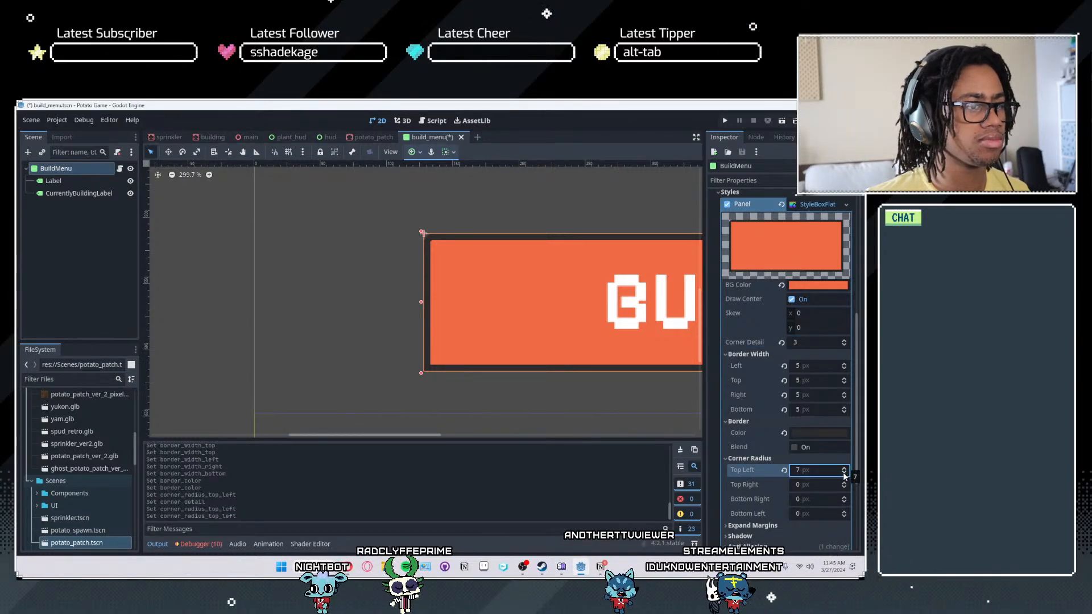
pyautogui.scroll(7, 455, 301)
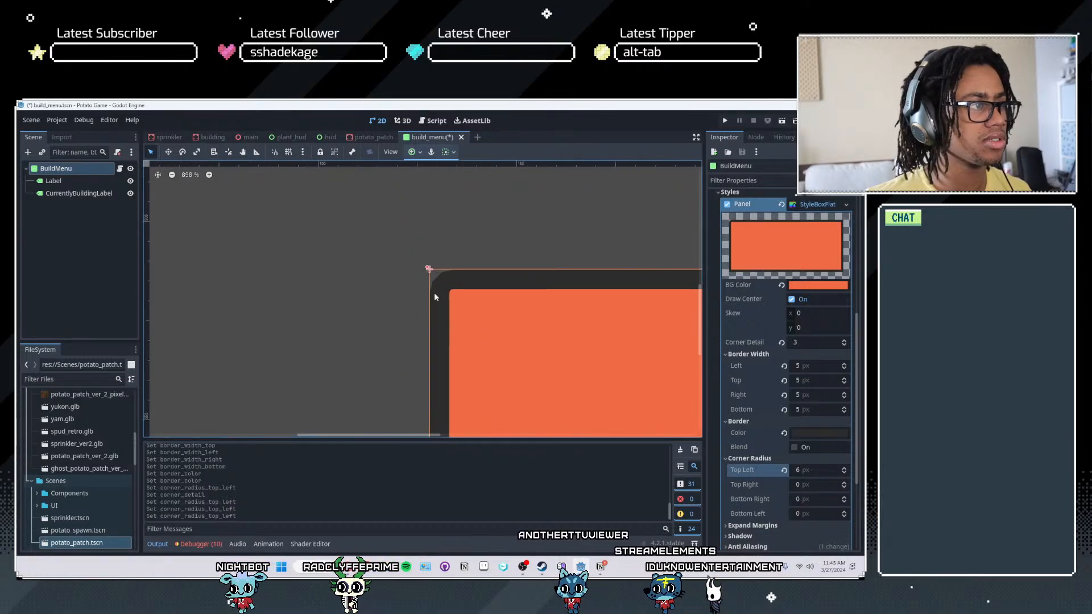
pyautogui.click(844, 345)
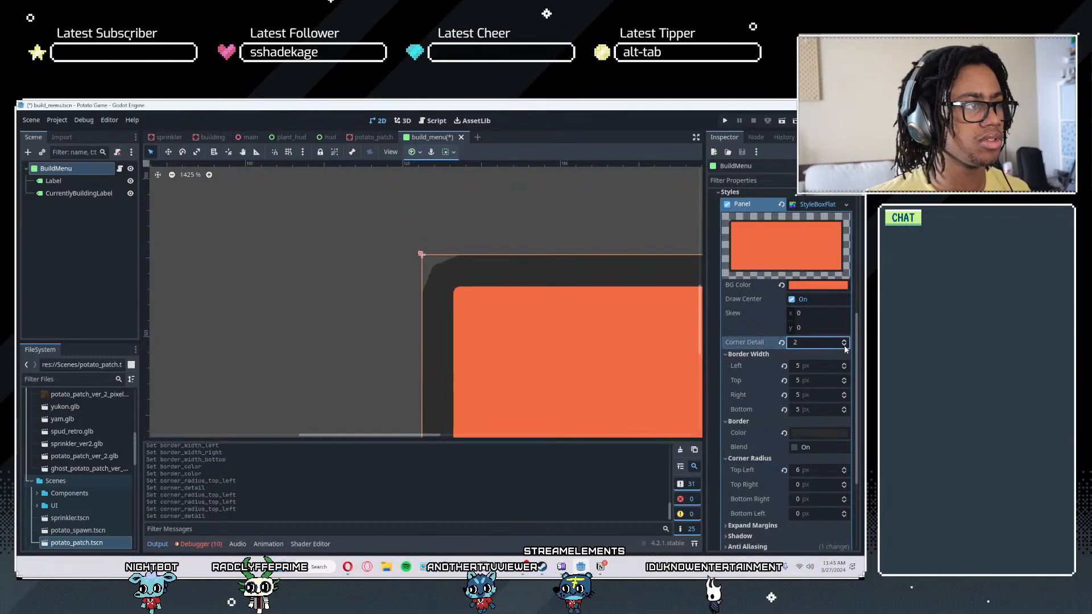
# - Set the panel style's top-right, bottom-right and bottom-left corner radii to 6 px and save the scene
pyautogui.scroll(-1, 545, 415)
pyautogui.scroll(-3, 810, 484)
pyautogui.scroll(-1, 637, 364)
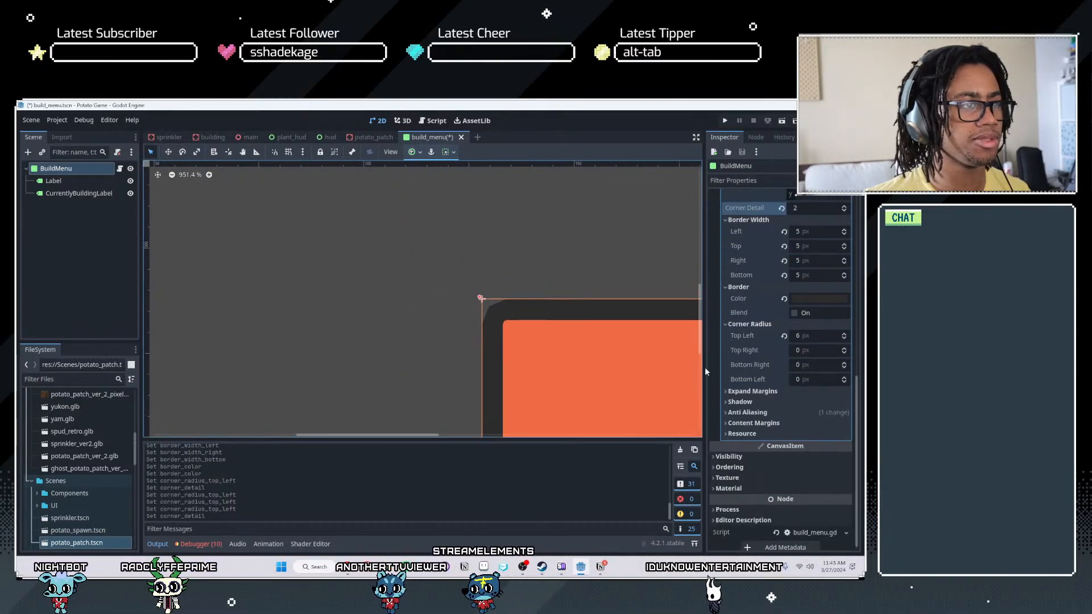
pyautogui.click(807, 364)
pyautogui.click(807, 378)
pyautogui.click(564, 278)
pyautogui.scroll(-12, 564, 341)
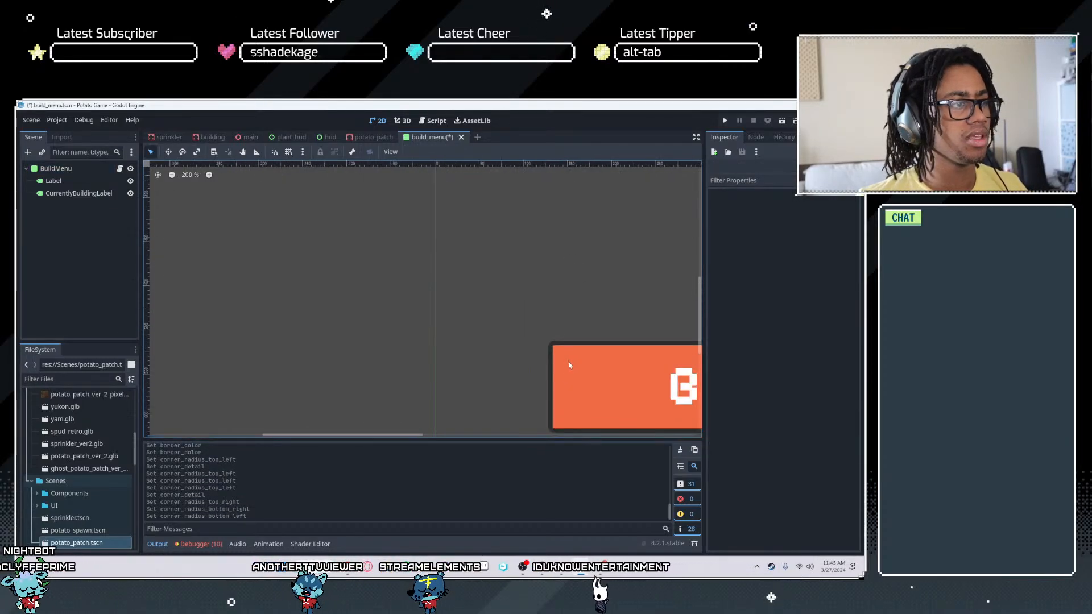
pyautogui.scroll(-1, 378, 230)
pyautogui.hotkey('ctrl', 's')
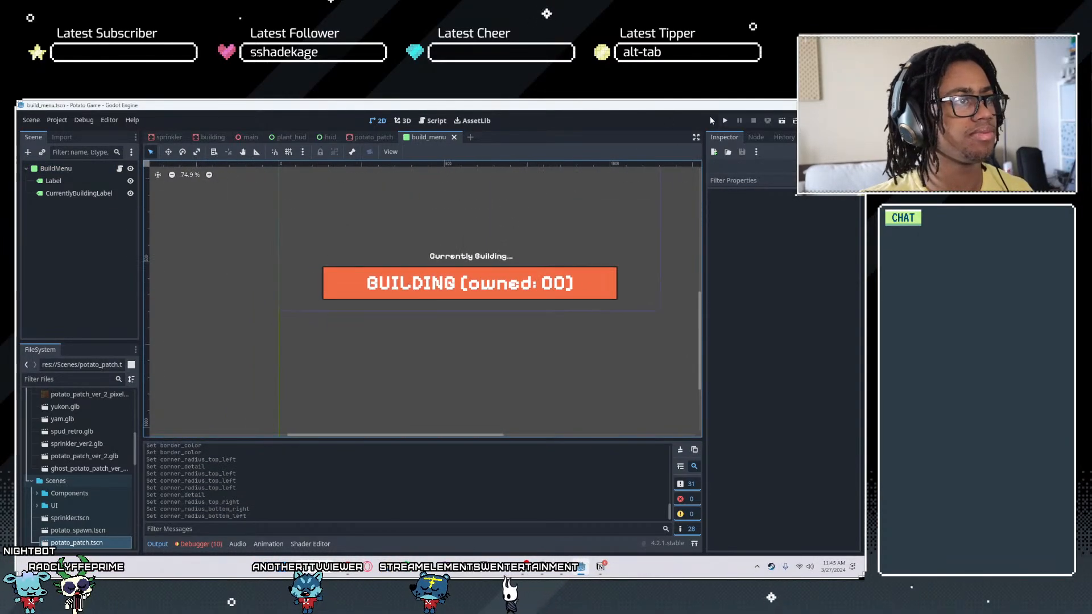
# - Run the game, open build mode to check the rounded dark-bordered panel, and quit the game
pyautogui.click(724, 123)
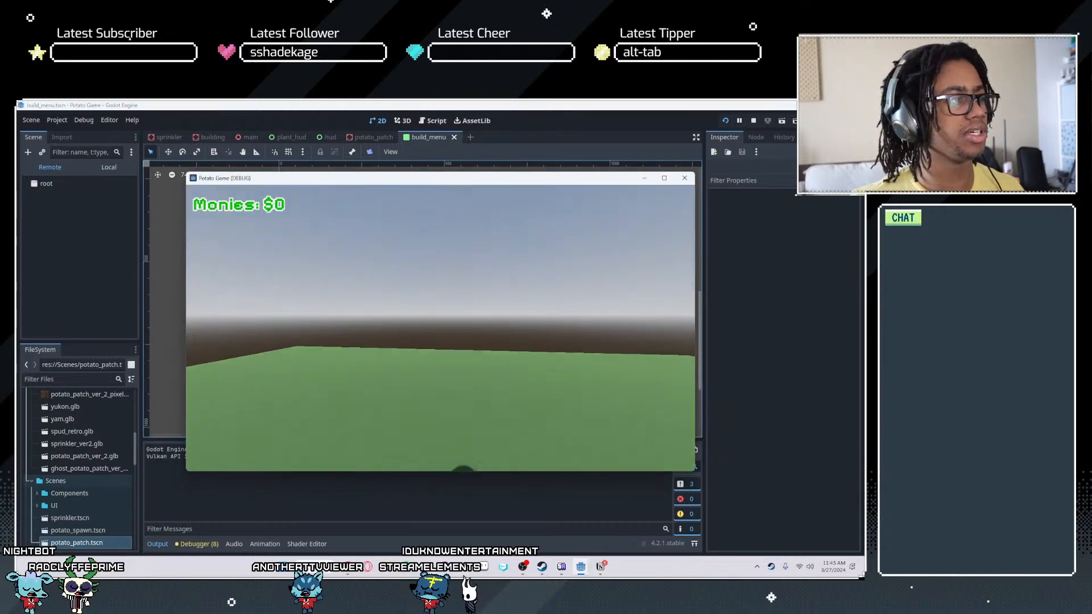
pyautogui.press('Tab')
pyautogui.press('Tab')
pyautogui.press('b')
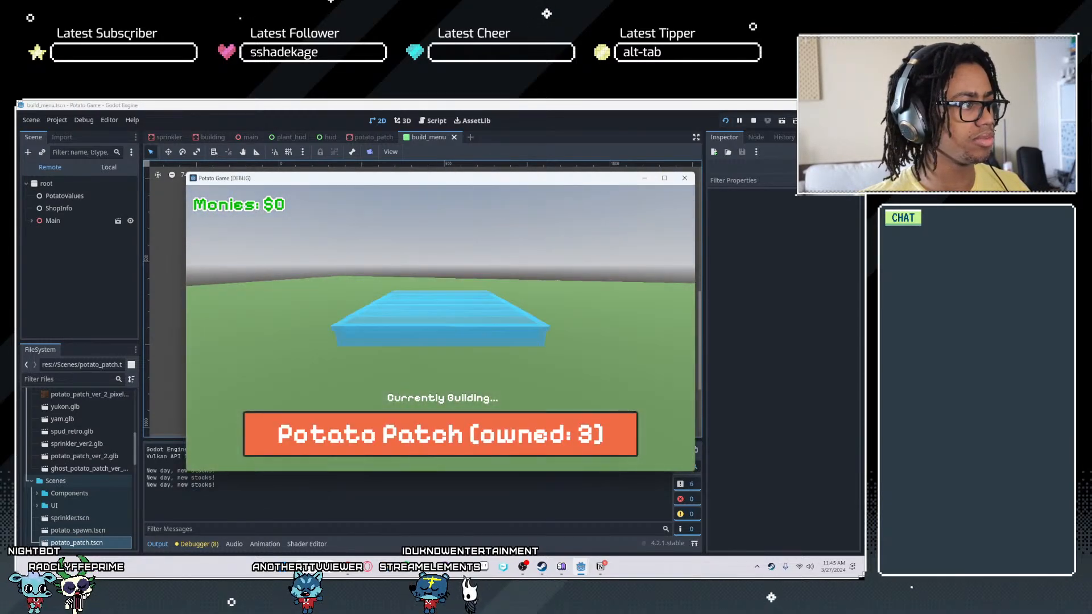
pyautogui.press('Escape')
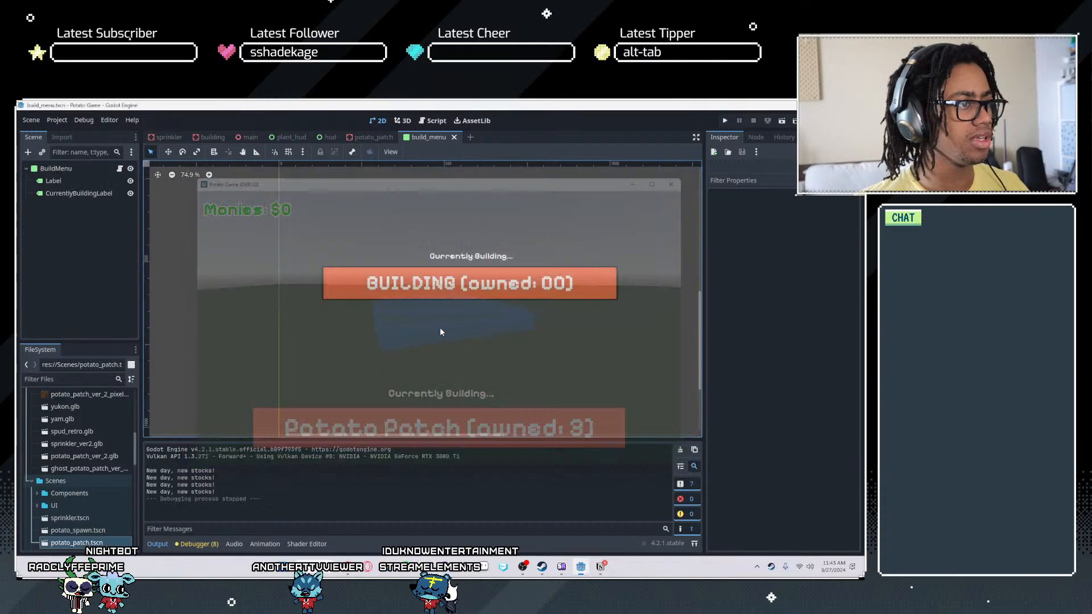
# - Set the BuildMenu panel style's left, top, right and bottom border widths to 10 px
pyautogui.click(66, 181)
pyautogui.click(73, 193)
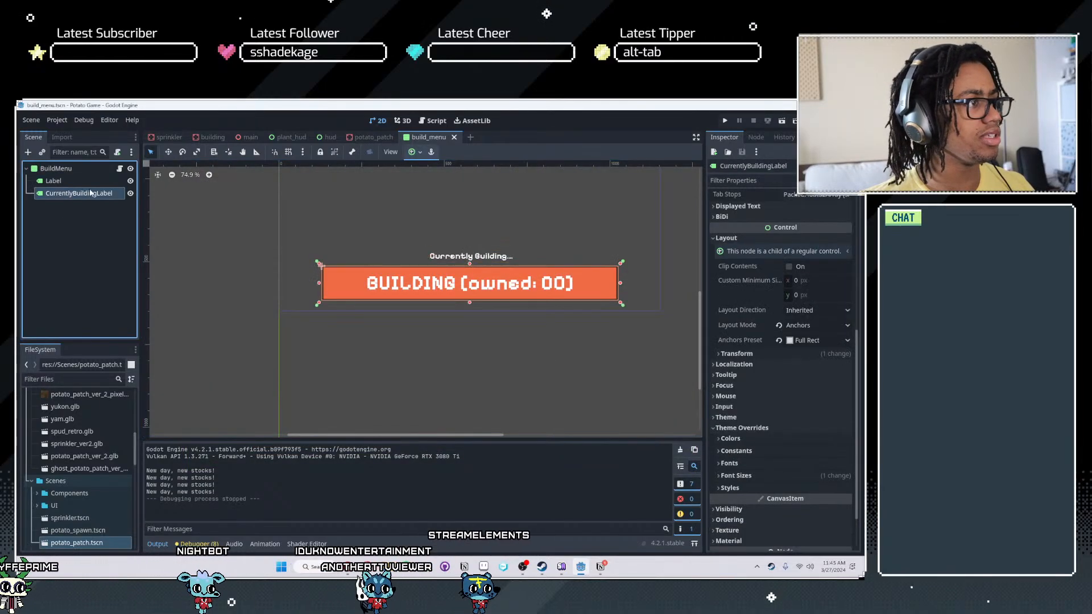
pyautogui.click(72, 169)
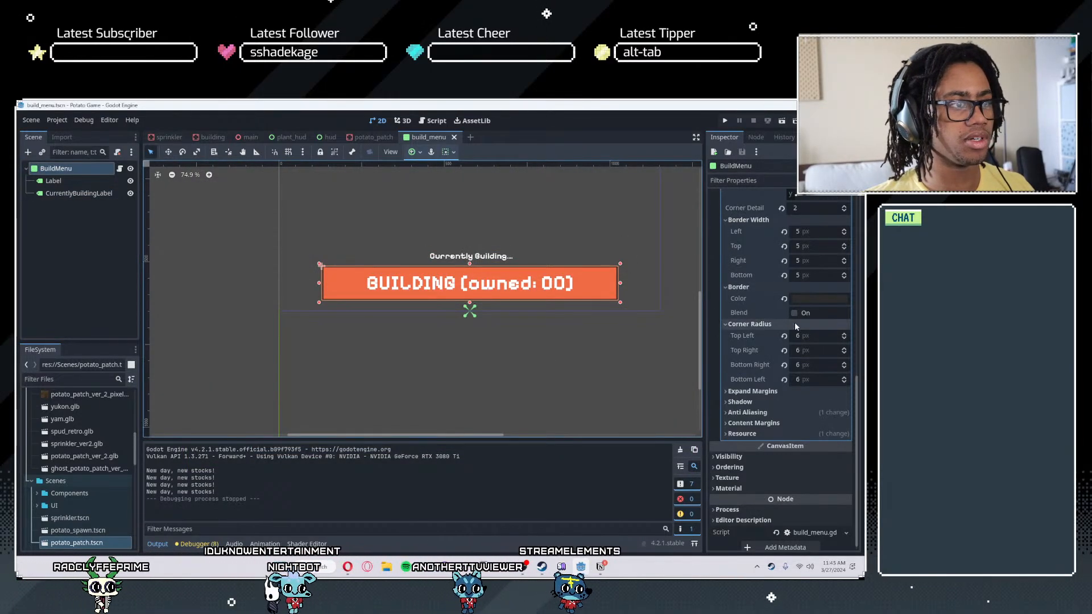
pyautogui.click(843, 230)
pyautogui.click(843, 230)
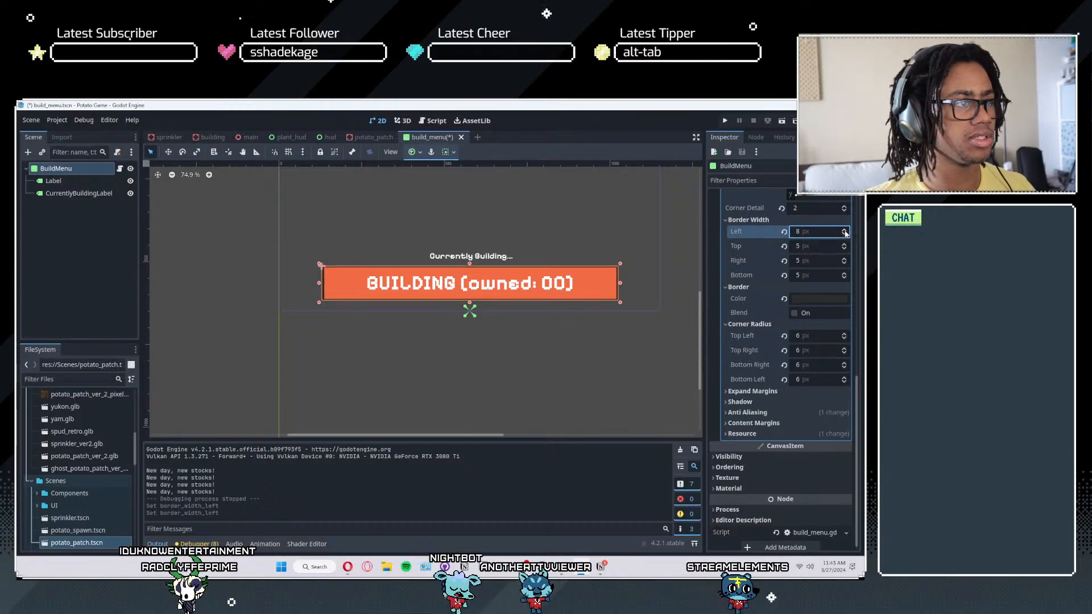
pyautogui.click(844, 235)
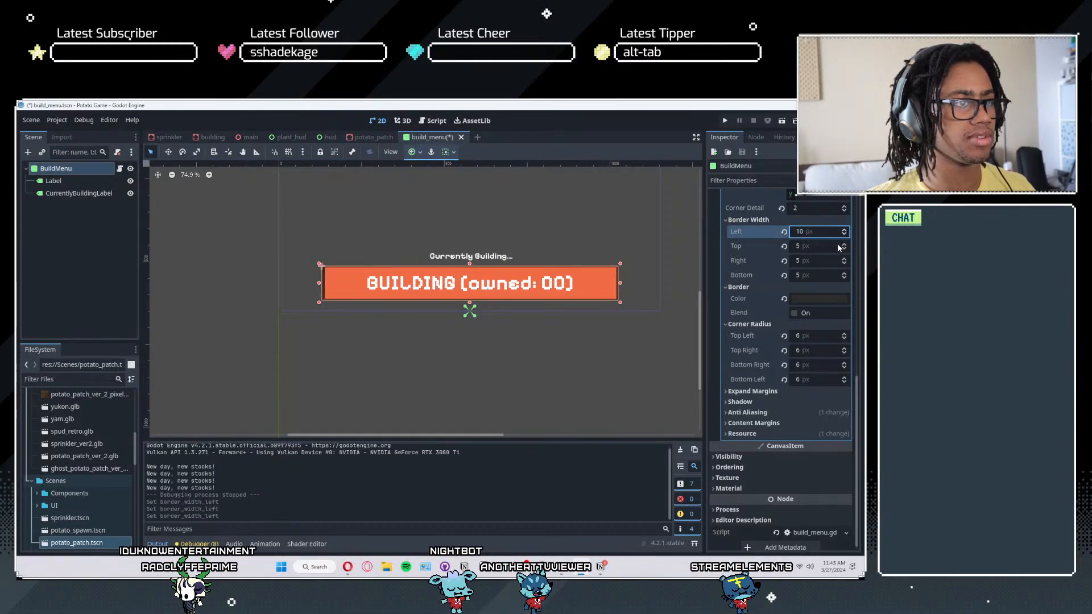
pyautogui.click(813, 247)
pyautogui.write('10')
pyautogui.press('Tab')
pyautogui.write('10')
pyautogui.press('Tab')
pyautogui.write('1')
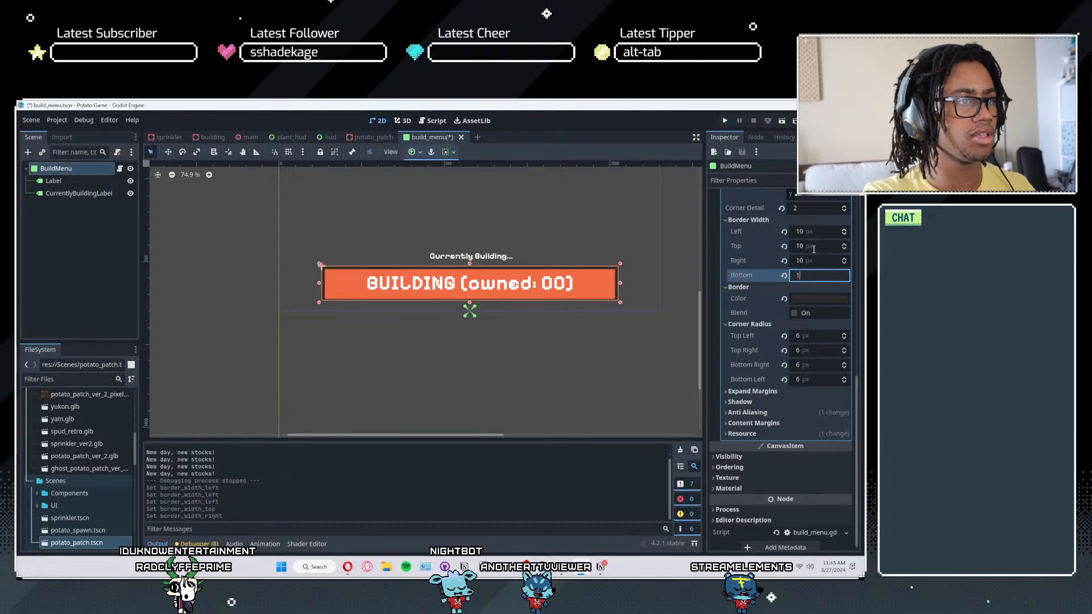
pyautogui.scroll(4, 558, 278)
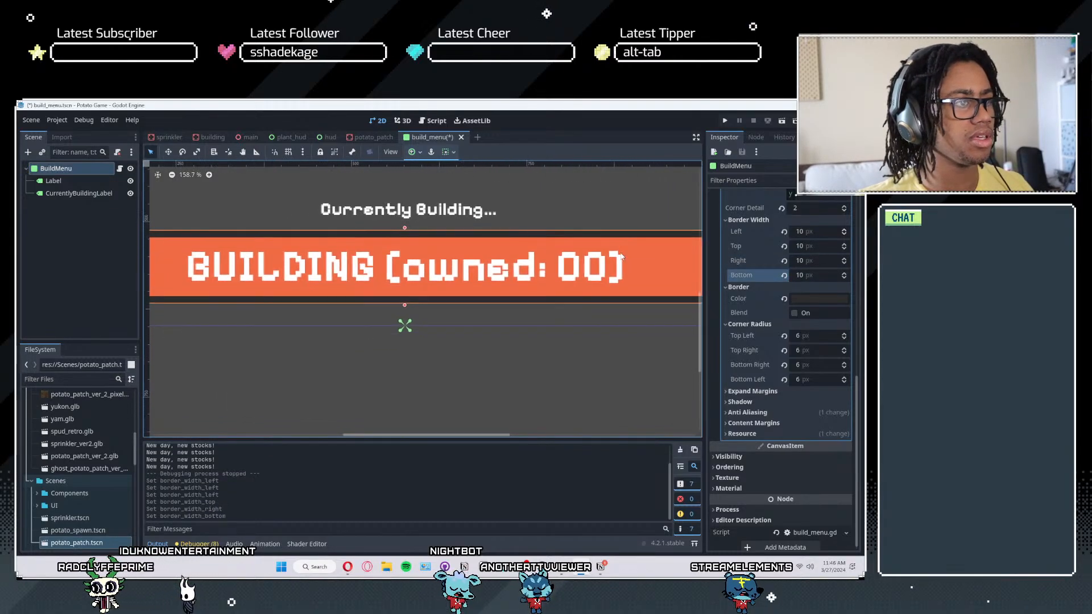
# - Set the panel style's border color to light gray, about dfdfdf
pyautogui.click(813, 304)
pyautogui.moveTo(851, 364); pyautogui.dragTo(851, 316)
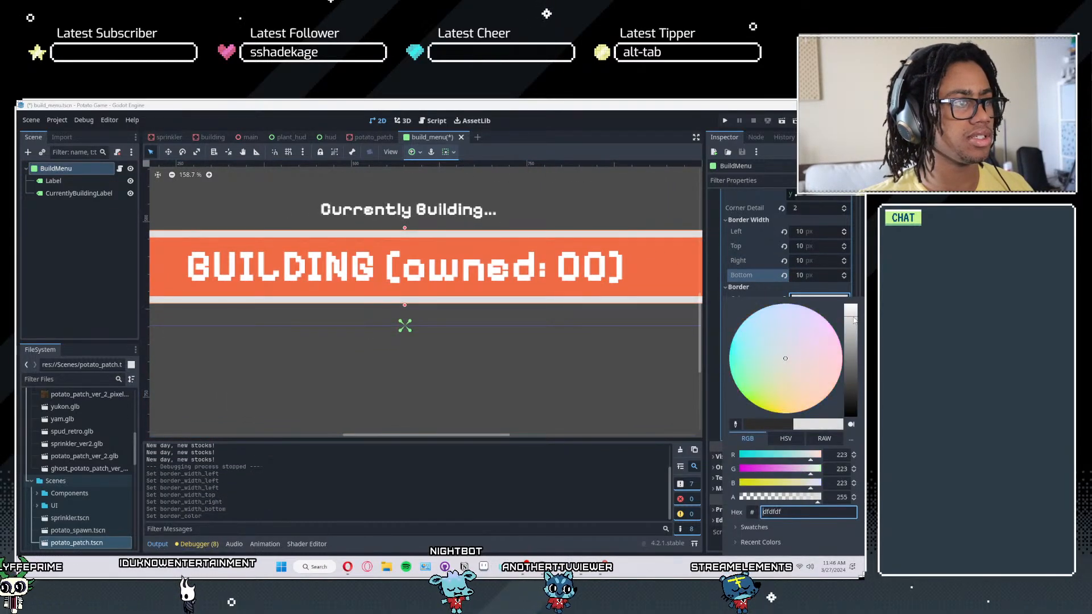
pyautogui.scroll(-8, 486, 316)
pyautogui.click(79, 231)
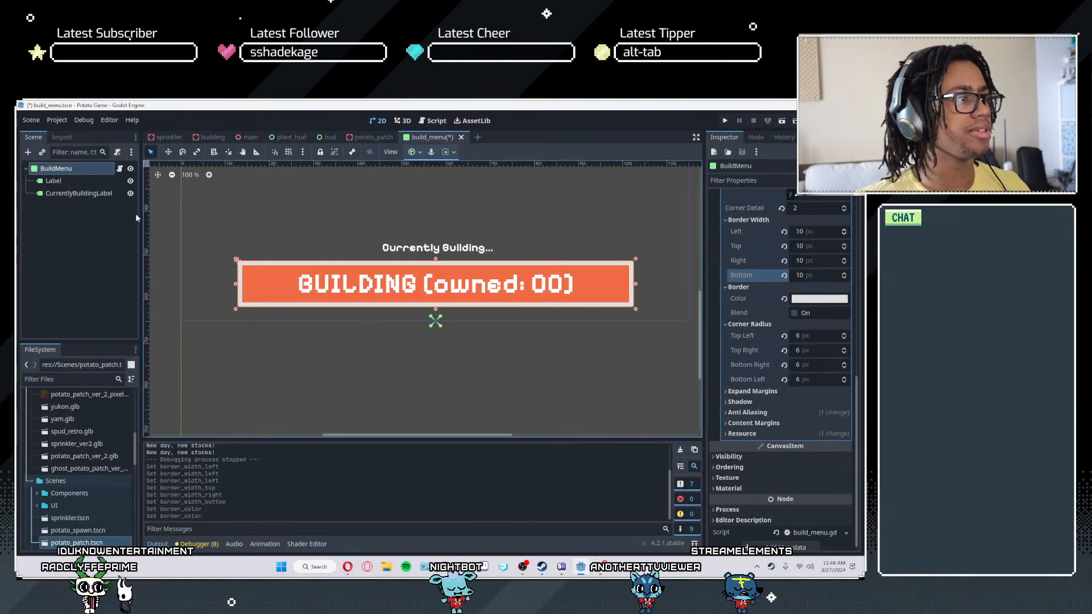
# - Run the game again to check the light-bordered panel in build mode, and quit the game
pyautogui.click(724, 120)
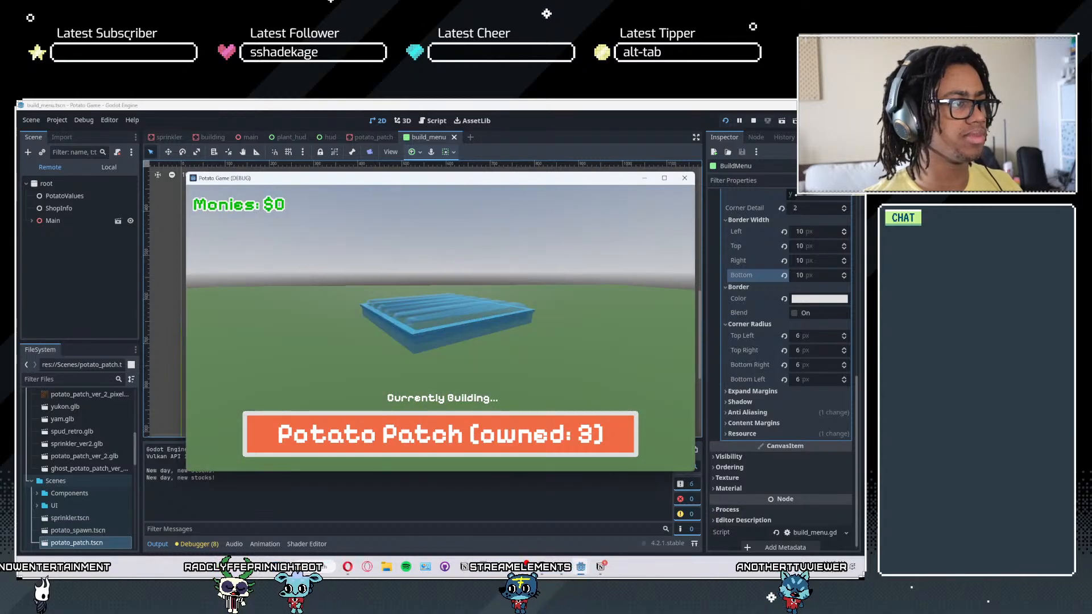
pyautogui.press('Escape')
# - Try a black font outline of size 12 on CurrentlyBuildingLabel, and reset its outline size and color overrides
pyautogui.click(85, 194)
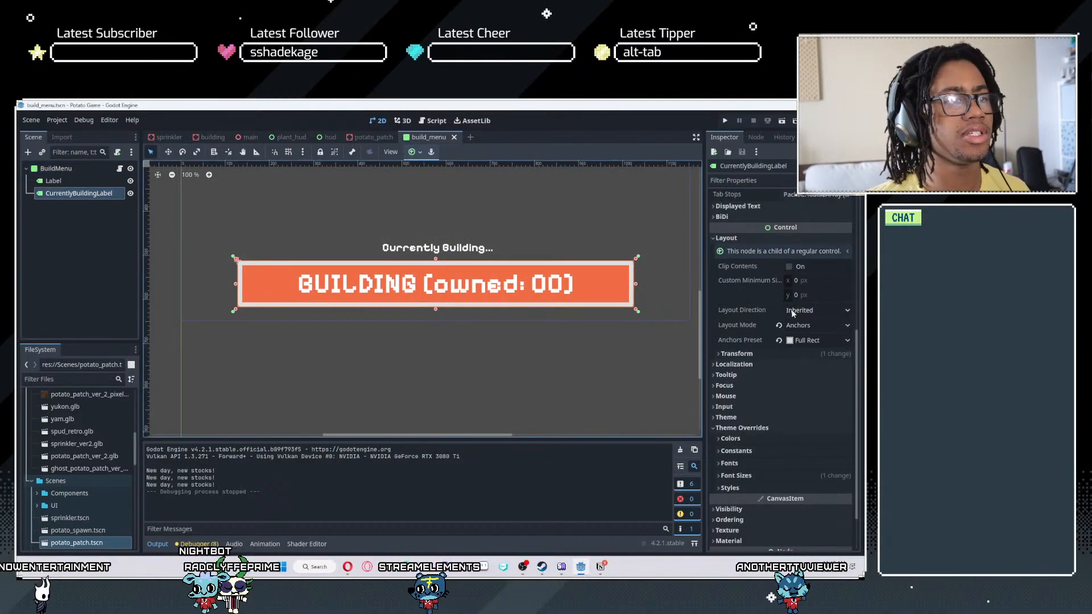
pyautogui.scroll(2, 794, 309)
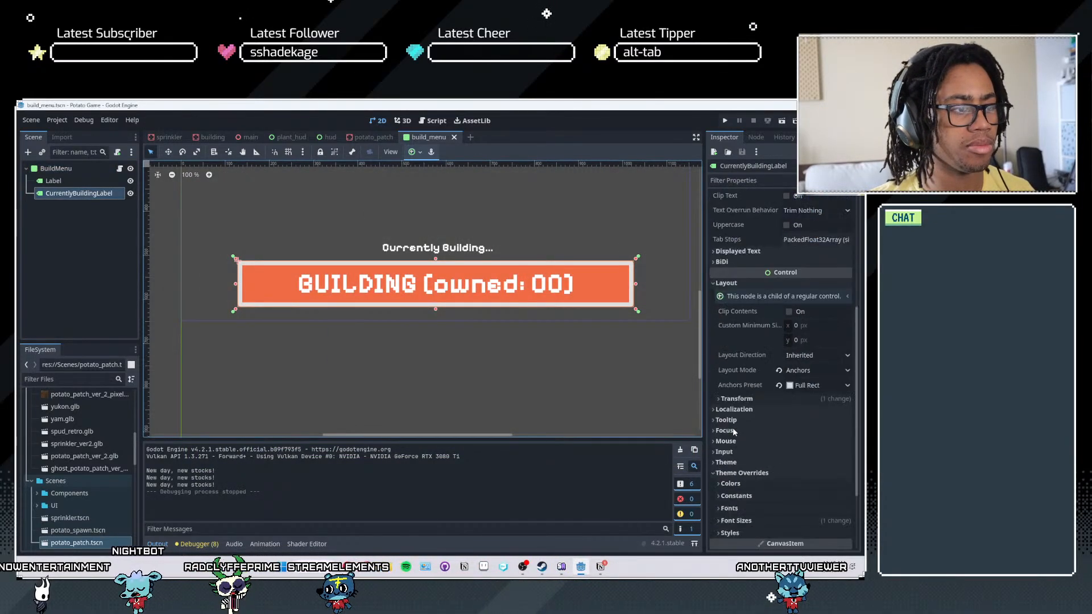
pyautogui.scroll(-4, 733, 421)
pyautogui.click(730, 394)
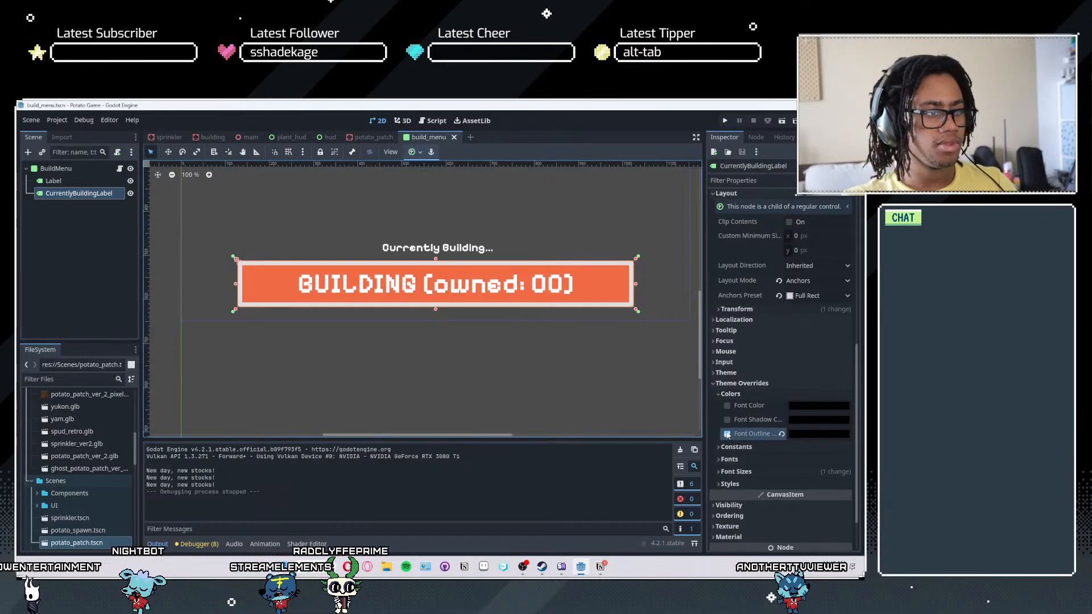
pyautogui.click(729, 448)
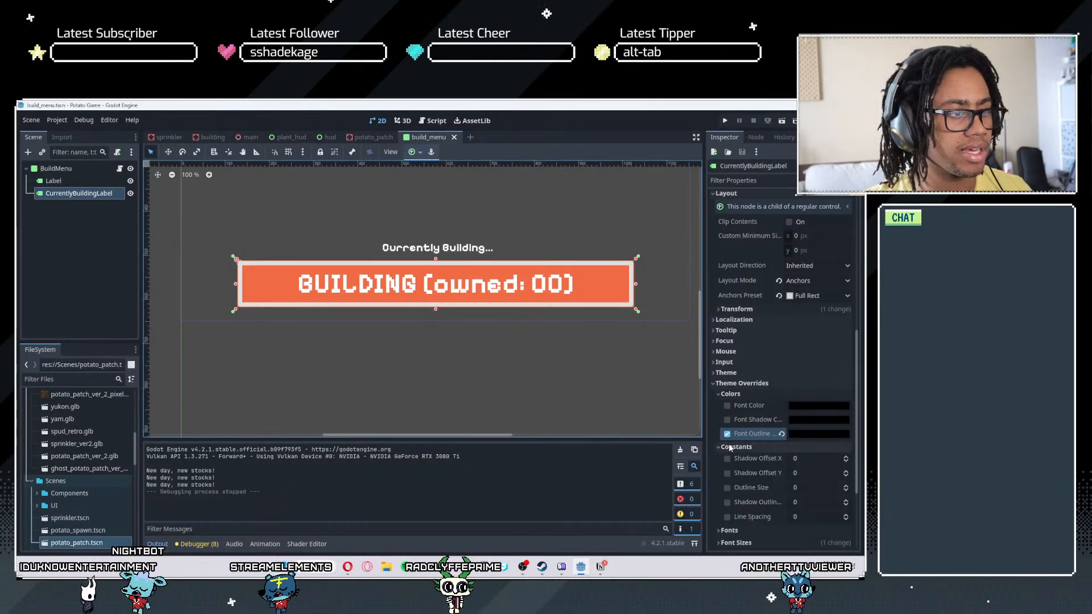
pyautogui.click(848, 485)
pyautogui.click(848, 485)
pyautogui.click(848, 485)
pyautogui.click(848, 485)
pyautogui.click(848, 485)
pyautogui.click(847, 485)
pyautogui.click(845, 484)
pyautogui.click(845, 483)
pyautogui.click(845, 484)
pyautogui.click(844, 484)
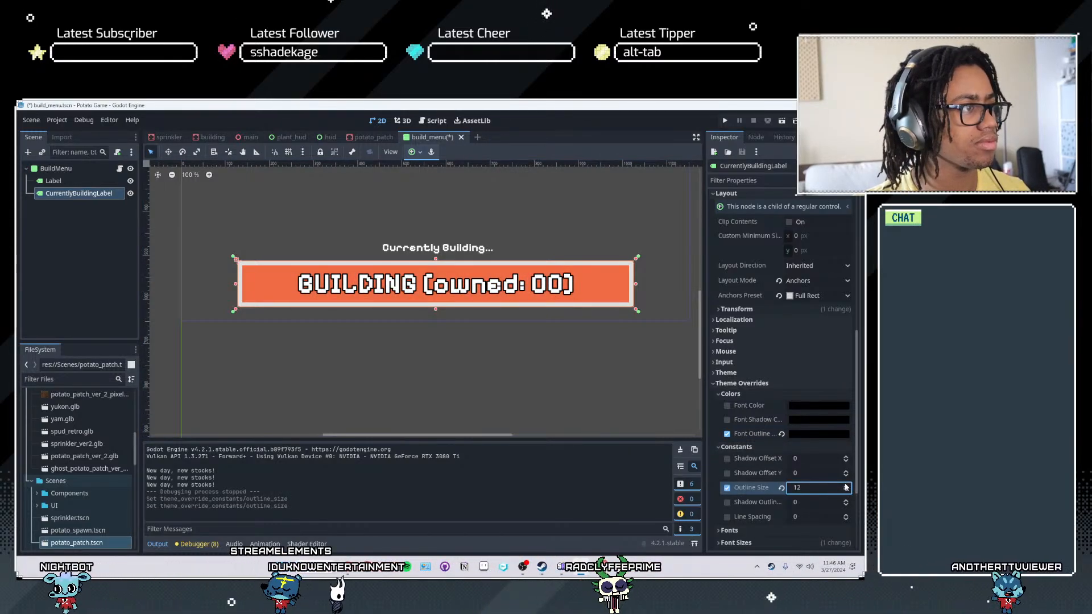
pyautogui.click(782, 488)
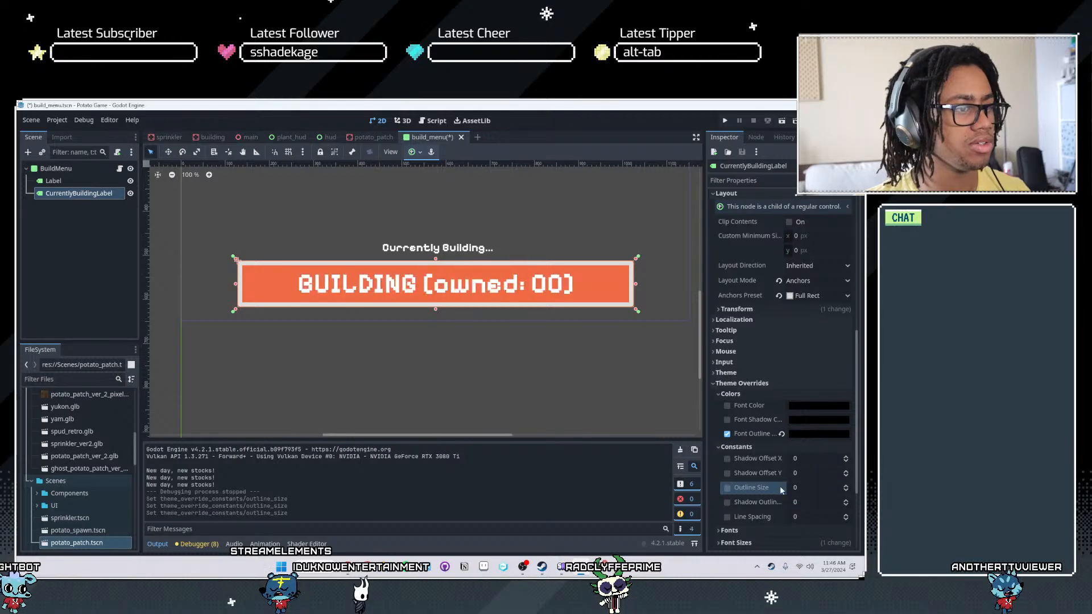
pyautogui.click(781, 434)
# - Clear the retro theme assigned to the "Currently Building..." label
pyautogui.click(68, 180)
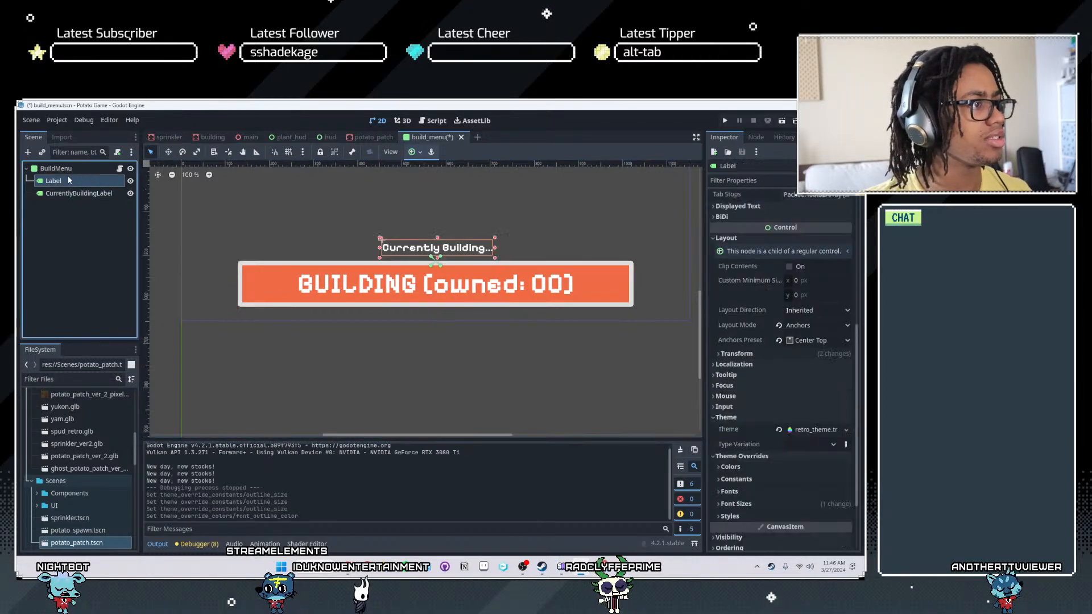
pyautogui.click(730, 466)
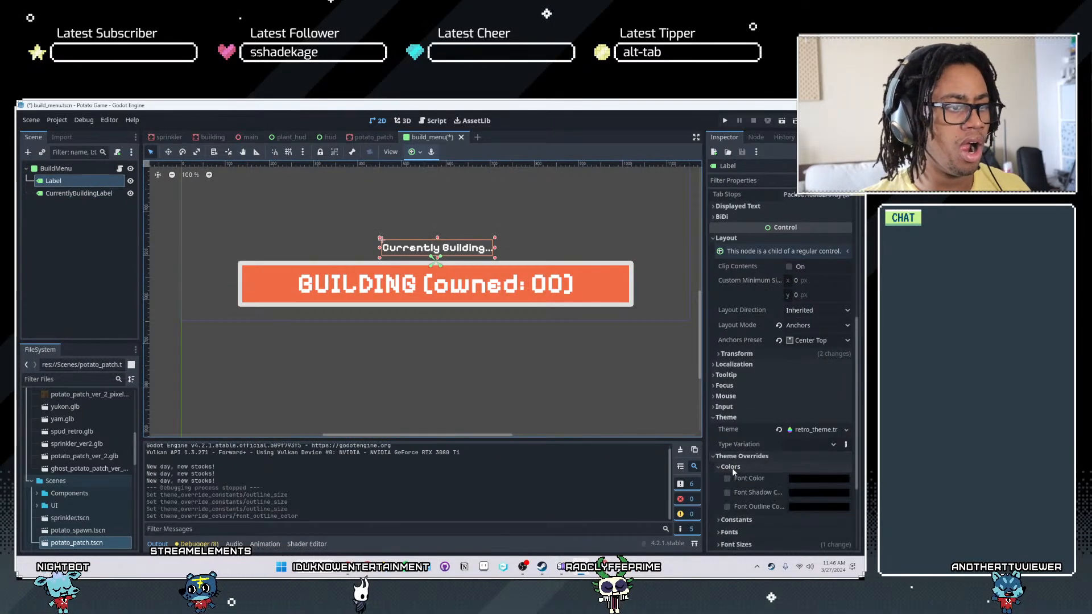
pyautogui.click(778, 431)
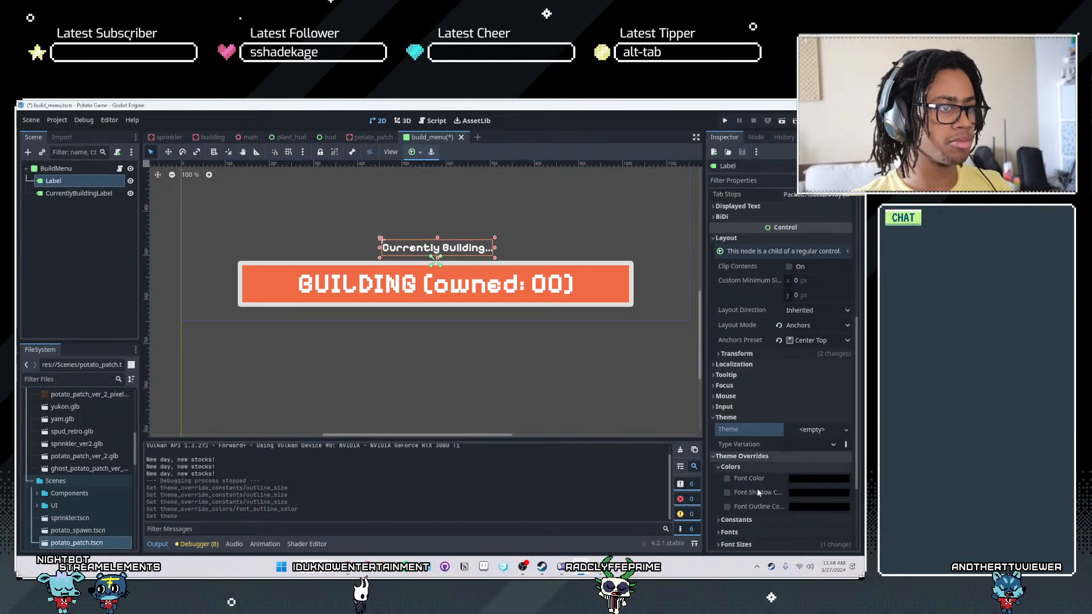
# - Enable a black font outline color override on the "Currently Building..." label and set its outline size to 3
pyautogui.click(727, 506)
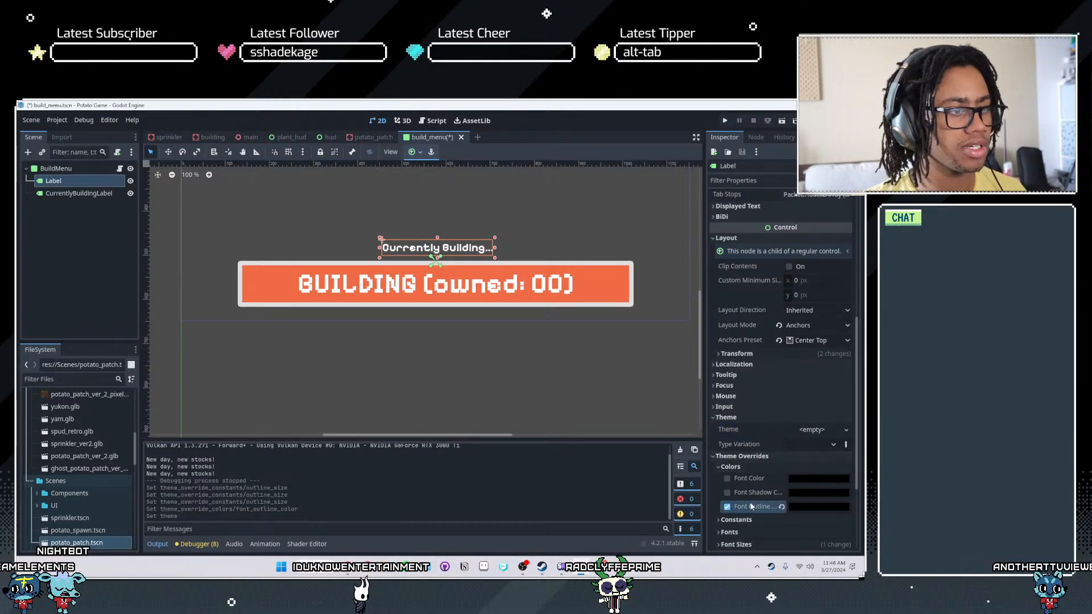
pyautogui.click(733, 519)
pyautogui.scroll(-2, 744, 513)
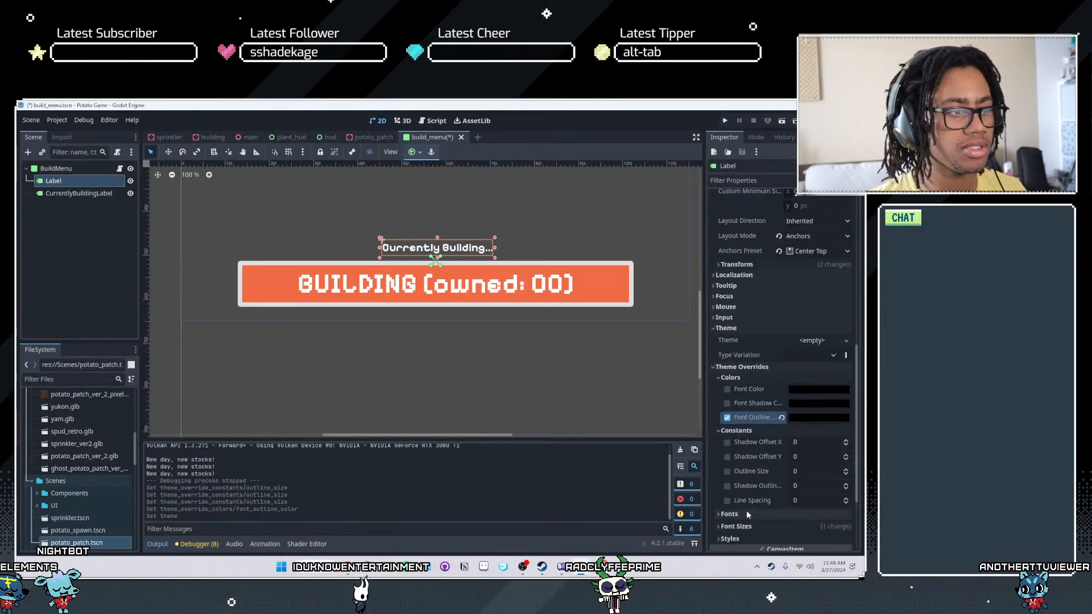
pyautogui.click(846, 471)
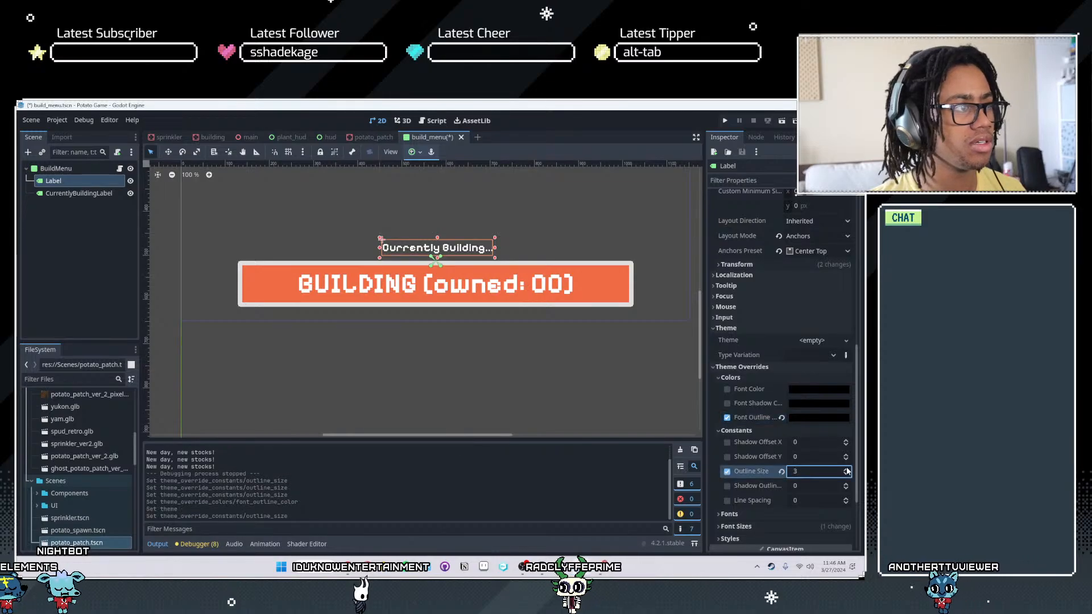
# - Deselect the label and save the build menu scene
pyautogui.click(35, 245)
pyautogui.scroll(5, 470, 291)
pyautogui.hotkey('ctrl', 's')
pyautogui.scroll(-5, 470, 291)
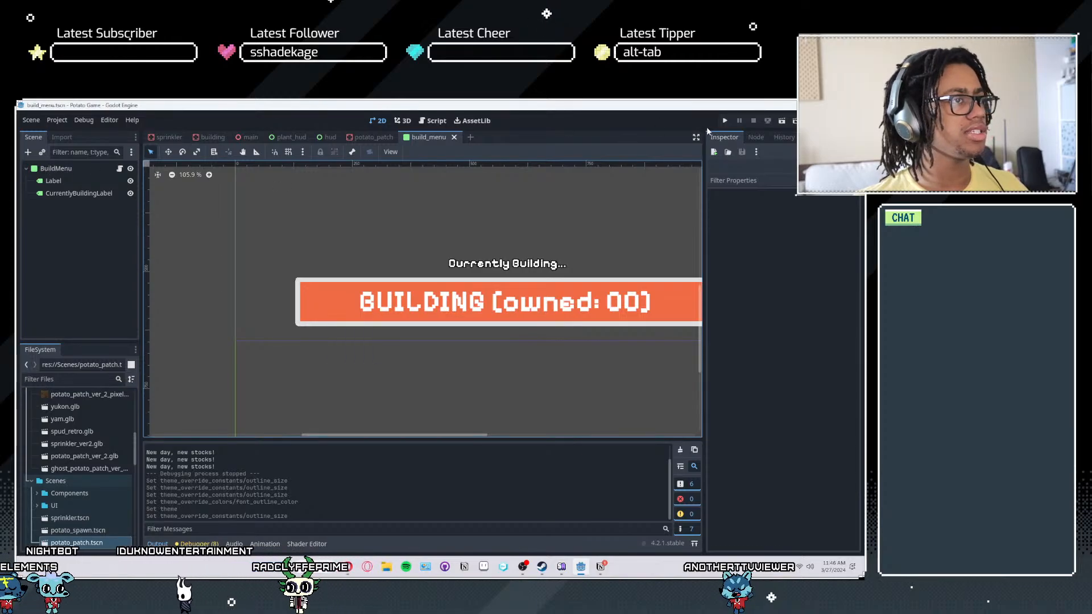
# - Run the game, enter build mode, place a potato patch, and cycle through the available buildings to check the outlined label
pyautogui.click(725, 121)
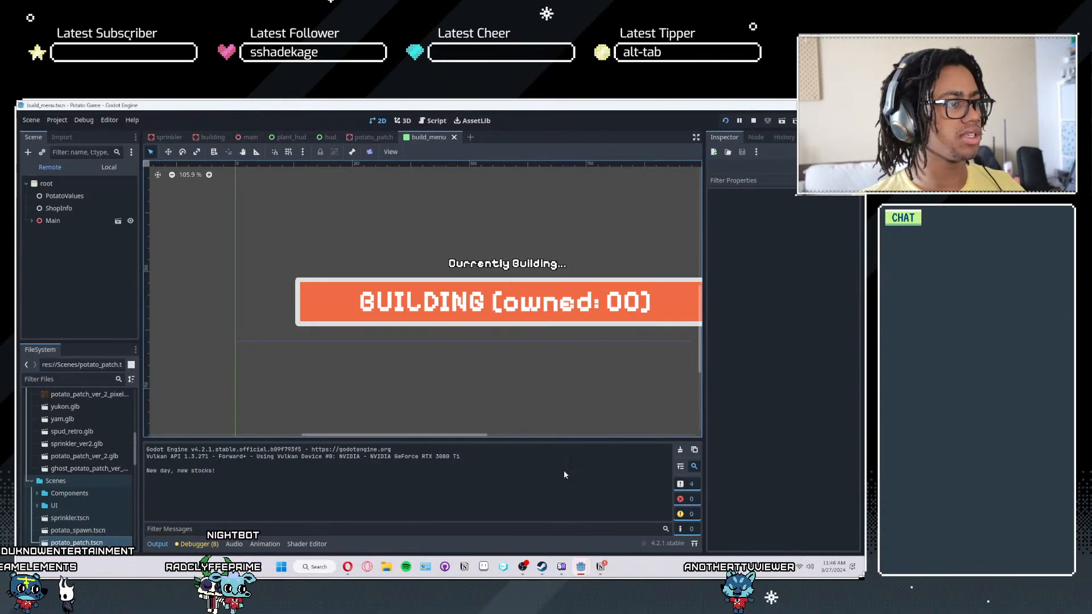
pyautogui.hotkey('alt', 'Tab')
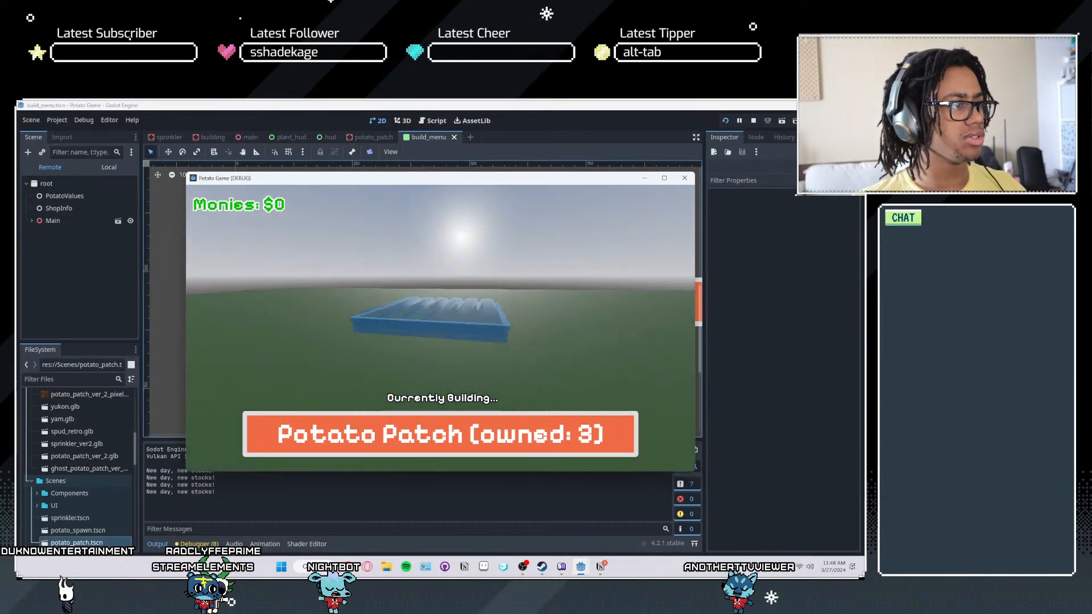
pyautogui.press('b')
pyautogui.press('b')
pyautogui.click(440, 328)
pyautogui.scroll(-1, 440, 328)
pyautogui.scroll(1, 441, 328)
# - Maximize the running game window and close the shop menu
pyautogui.press('super')
pyautogui.press('super')
pyautogui.press('Tab')
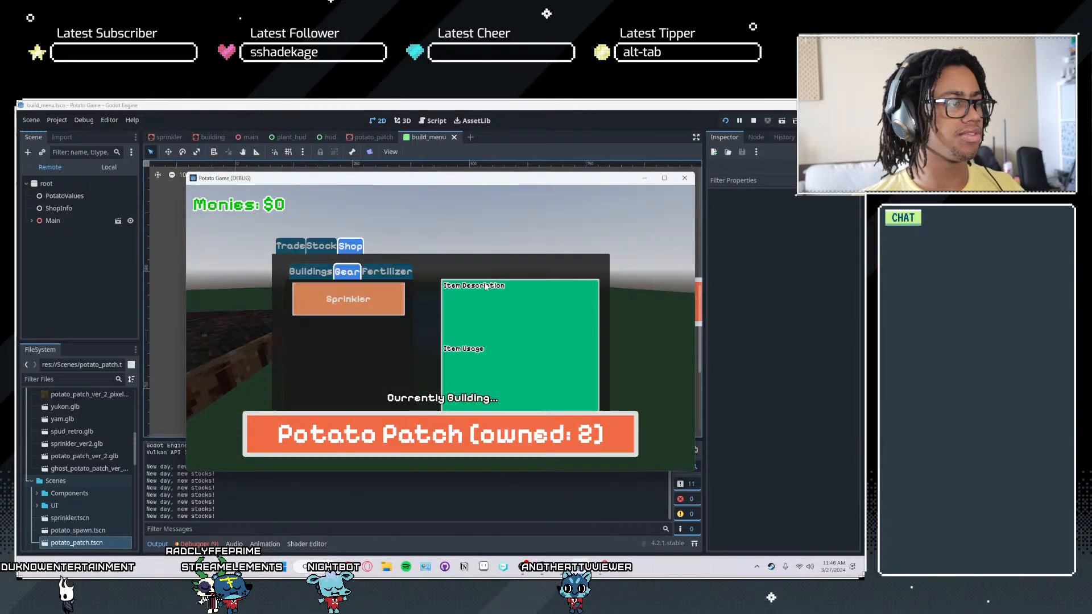
pyautogui.click(664, 179)
pyautogui.press('Tab')
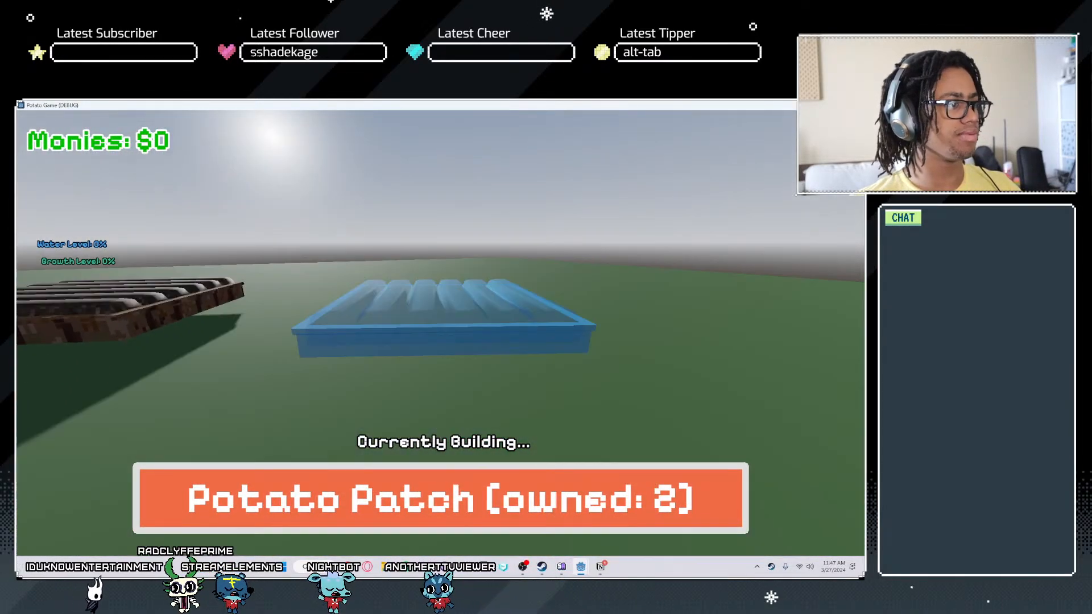
# - Place more potato patches and a sprinkler to check the build menu at full size, and quit the game
pyautogui.click(440, 333)
pyautogui.press('s')
pyautogui.click(441, 333)
pyautogui.press('w')
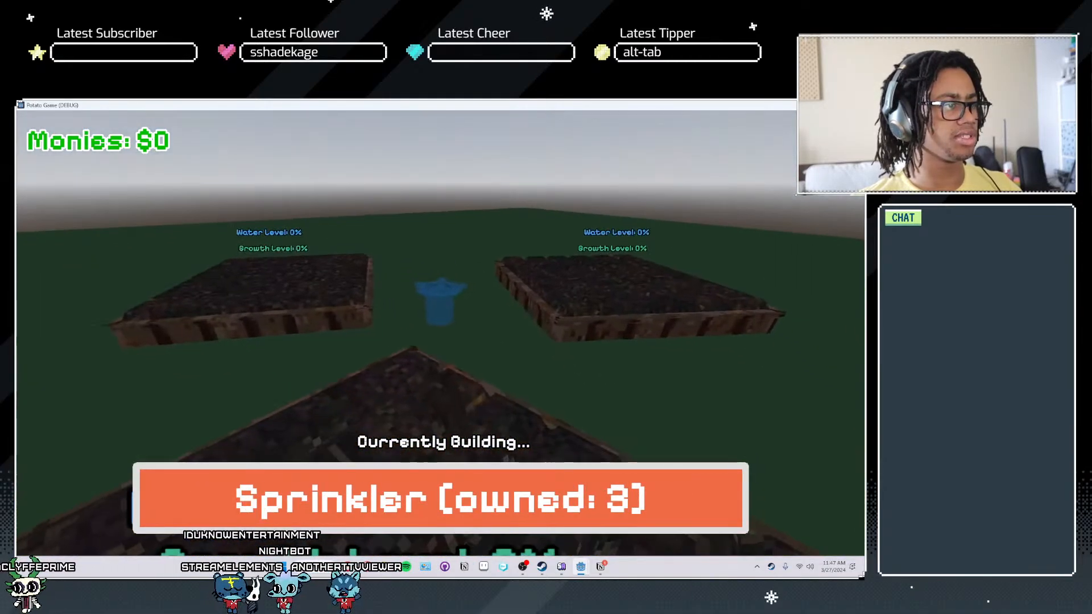
pyautogui.click(440, 333)
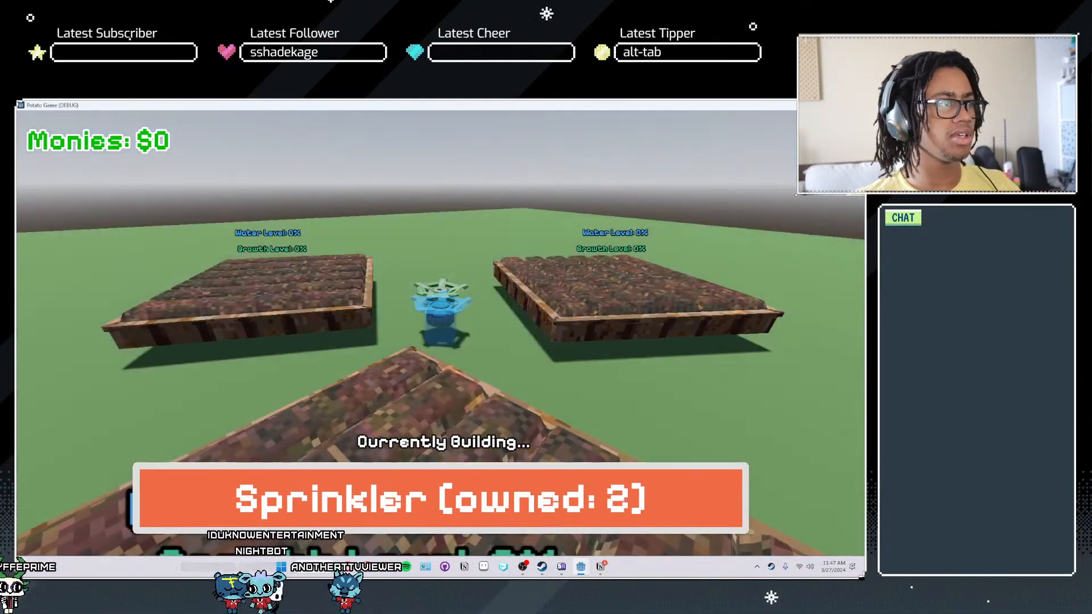
pyautogui.press('Escape')
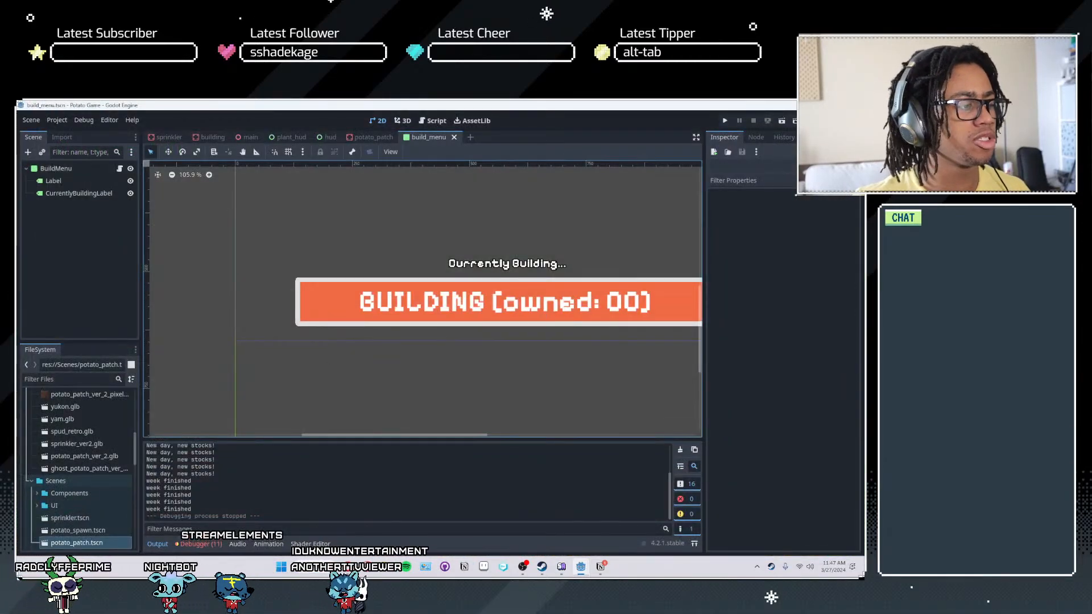
# - Switch to GitHub Desktop, commit the changes to main as "Updated build mode UI" with description "uses retro theme now", and push them
pyautogui.click(445, 567)
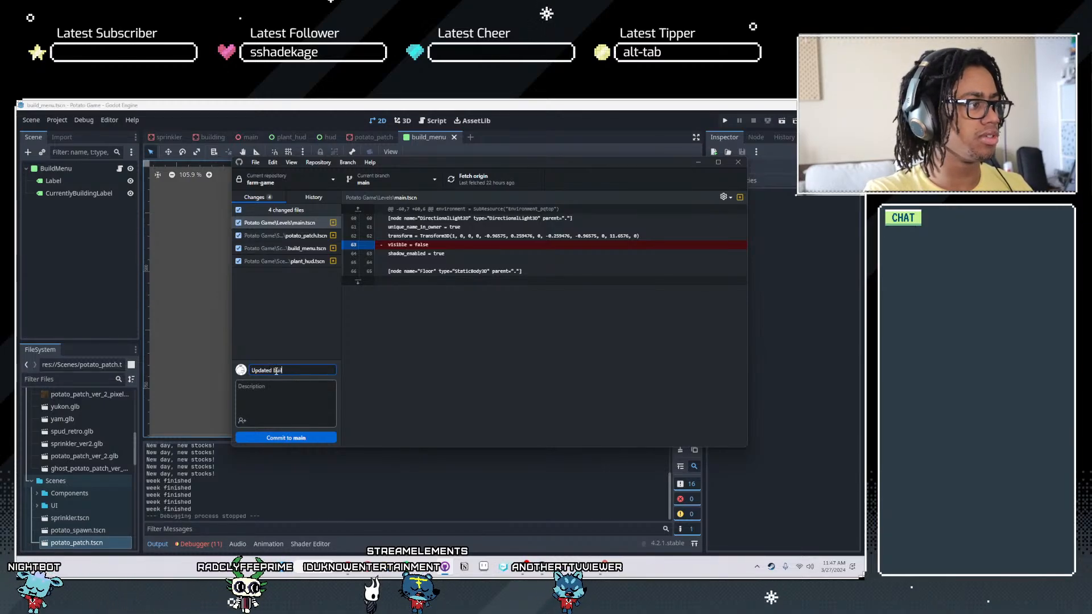
pyautogui.write('uses retro theme now')
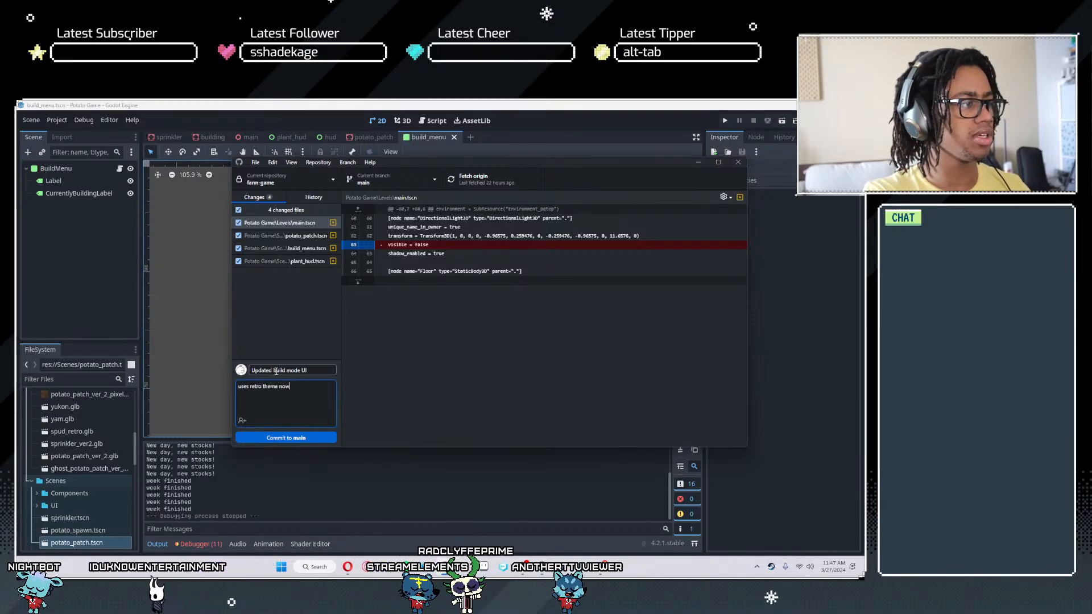
pyautogui.hotkey('ctrl', 'Return')
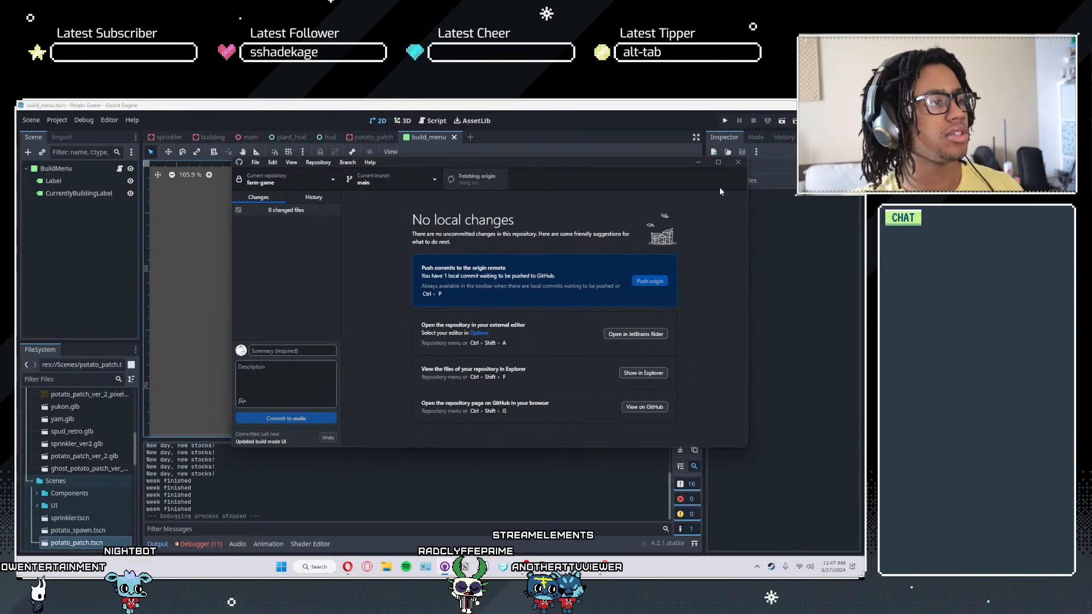
pyautogui.click(699, 162)
# - In the sprinkler scene, copy the size of the BoxShape3D on the Sprinkler's own CollisionShape3D
pyautogui.scroll(-7, 377, 297)
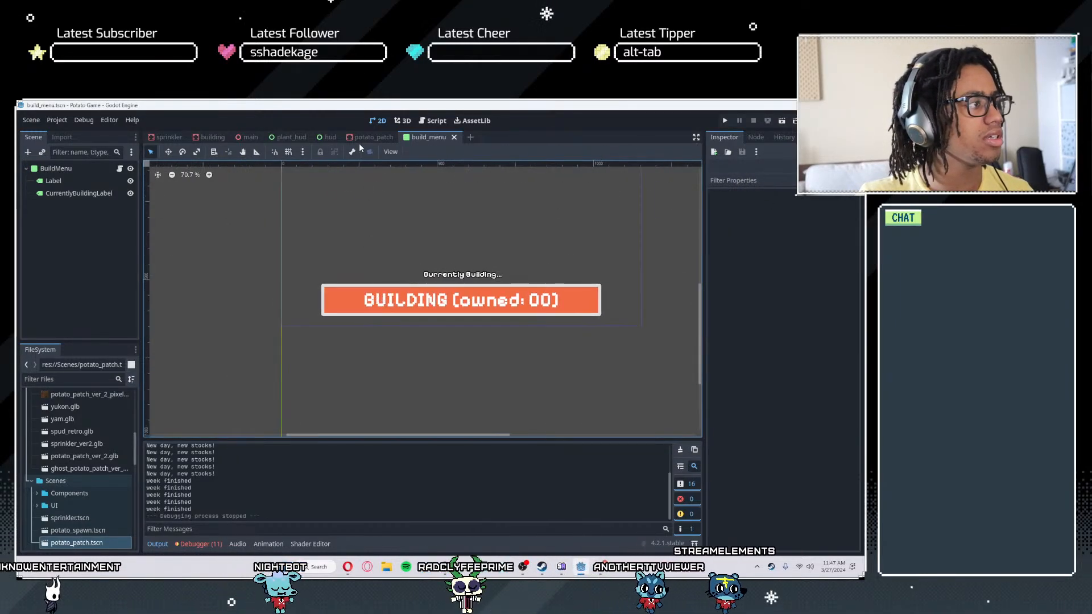
pyautogui.click(362, 137)
pyautogui.scroll(-5, 367, 298)
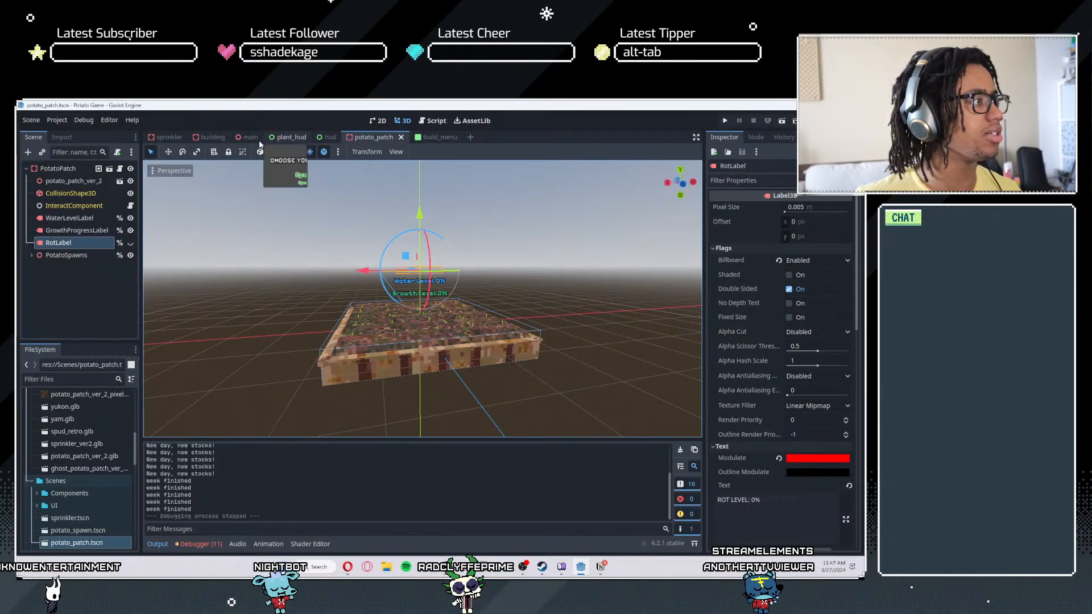
pyautogui.click(169, 138)
pyautogui.scroll(10, 388, 329)
pyautogui.scroll(-10, 388, 332)
pyautogui.click(69, 169)
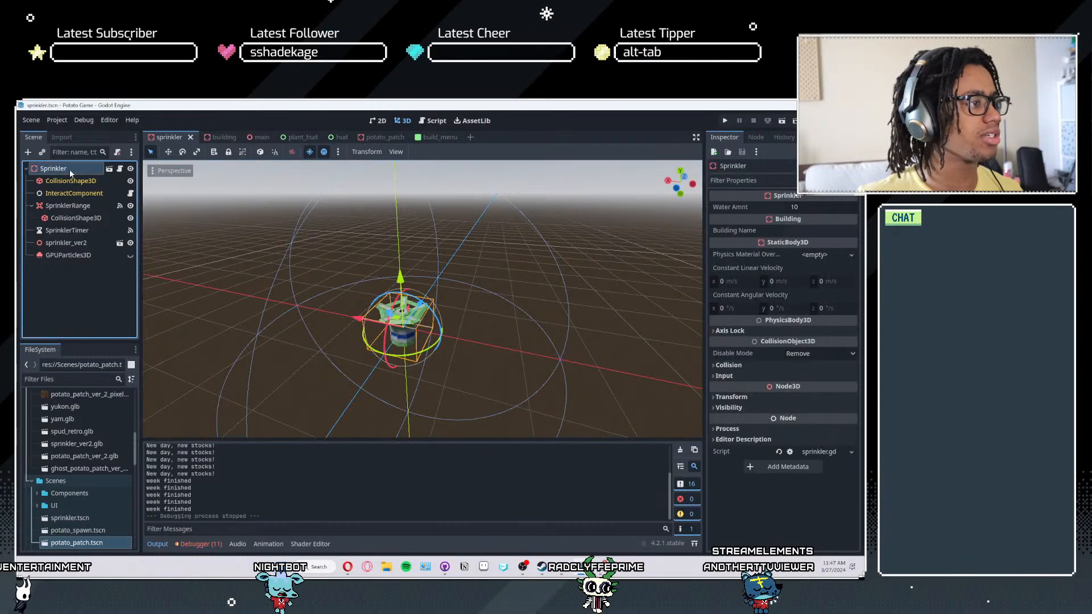
pyautogui.click(69, 206)
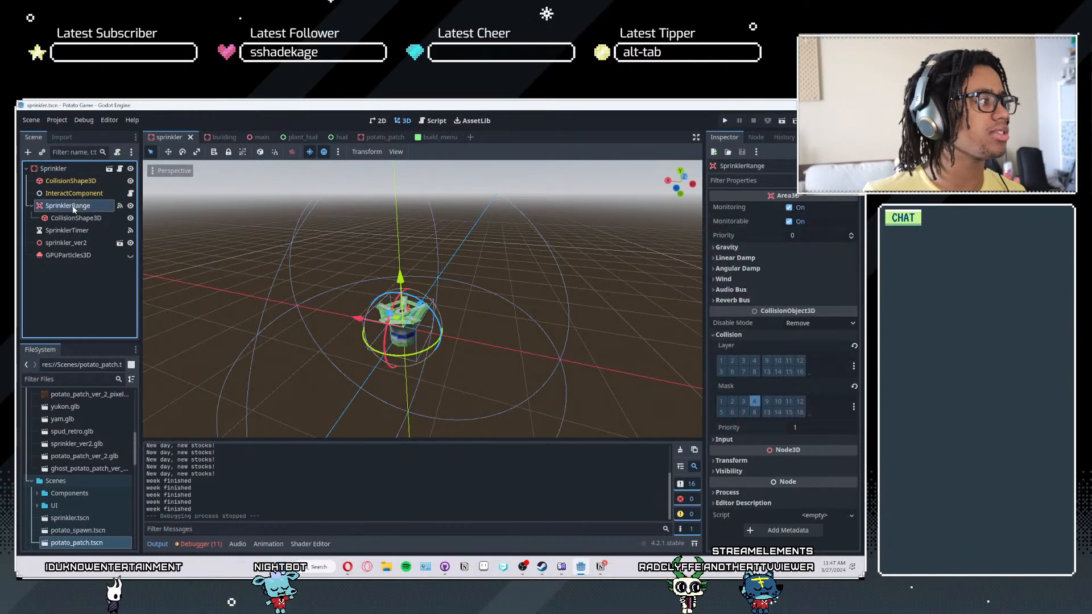
pyautogui.click(71, 180)
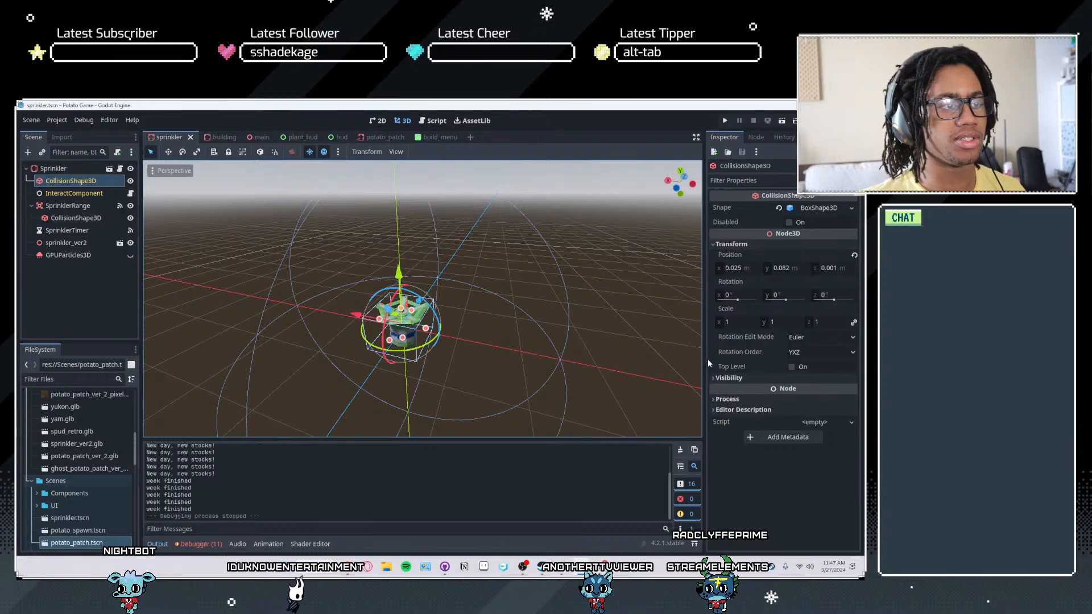
pyautogui.click(818, 208)
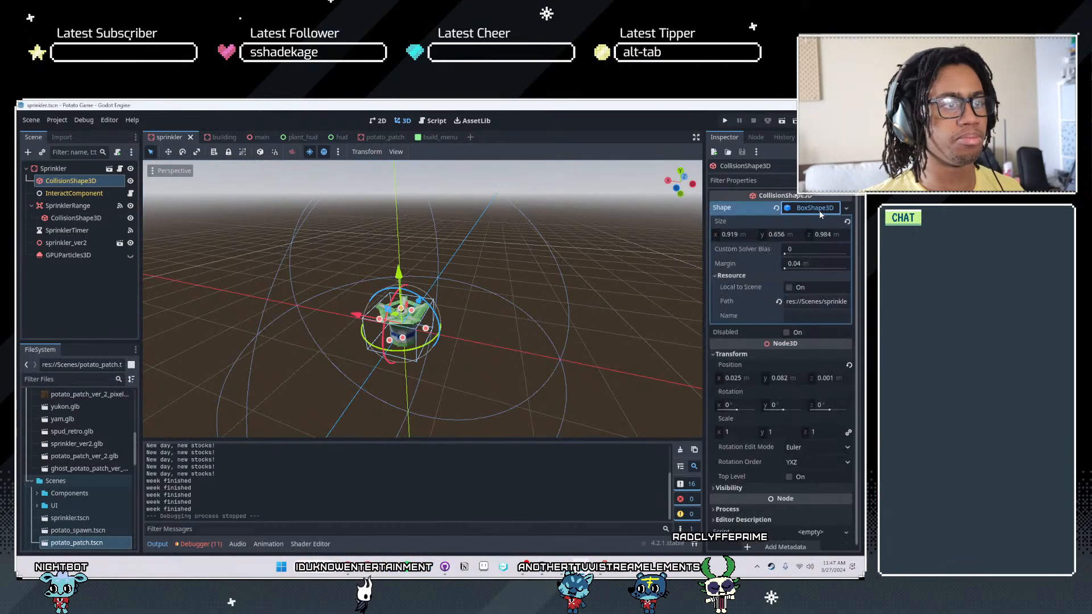
pyautogui.rightClick(722, 222)
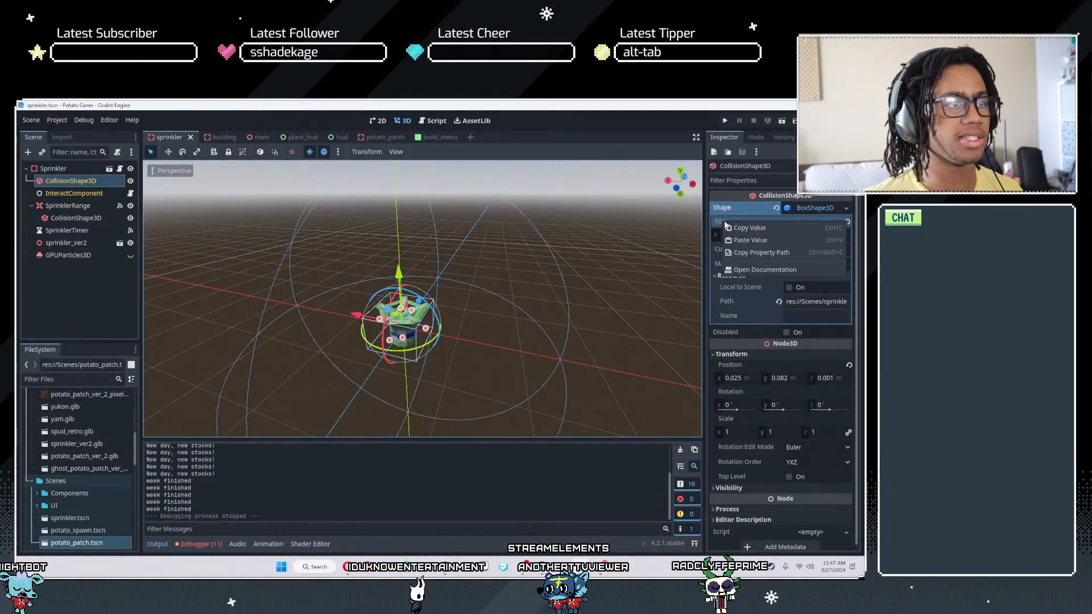
pyautogui.click(745, 228)
# - Paste the copied size of 0.919, 0.656, 0.984 into the Collision Params of sprinkler_res.tres
pyautogui.scroll(-8, 82, 511)
pyautogui.scroll(4, 81, 522)
pyautogui.click(81, 430)
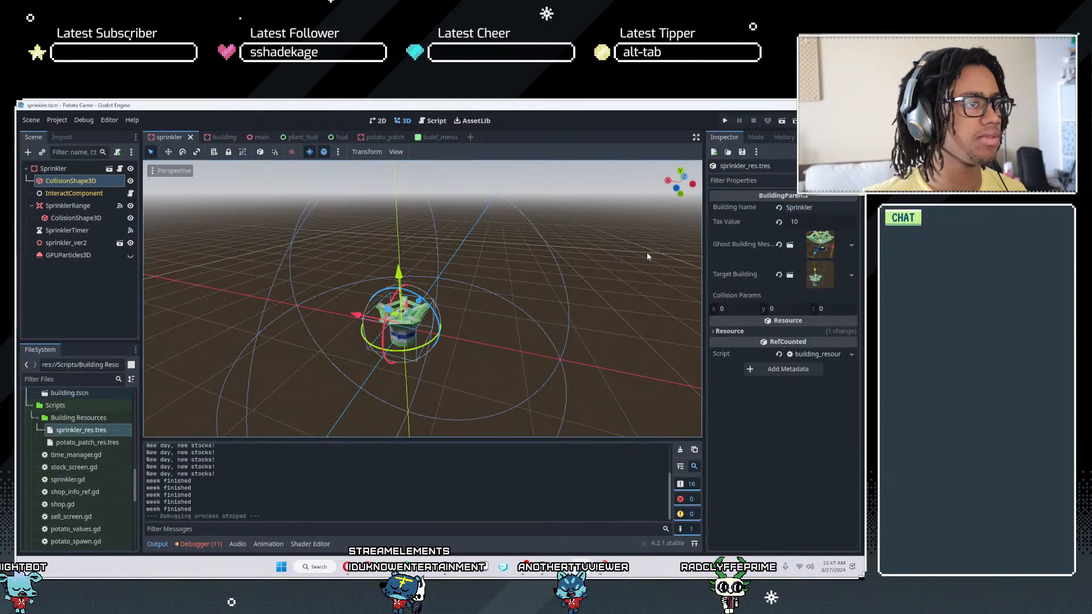
pyautogui.rightClick(736, 296)
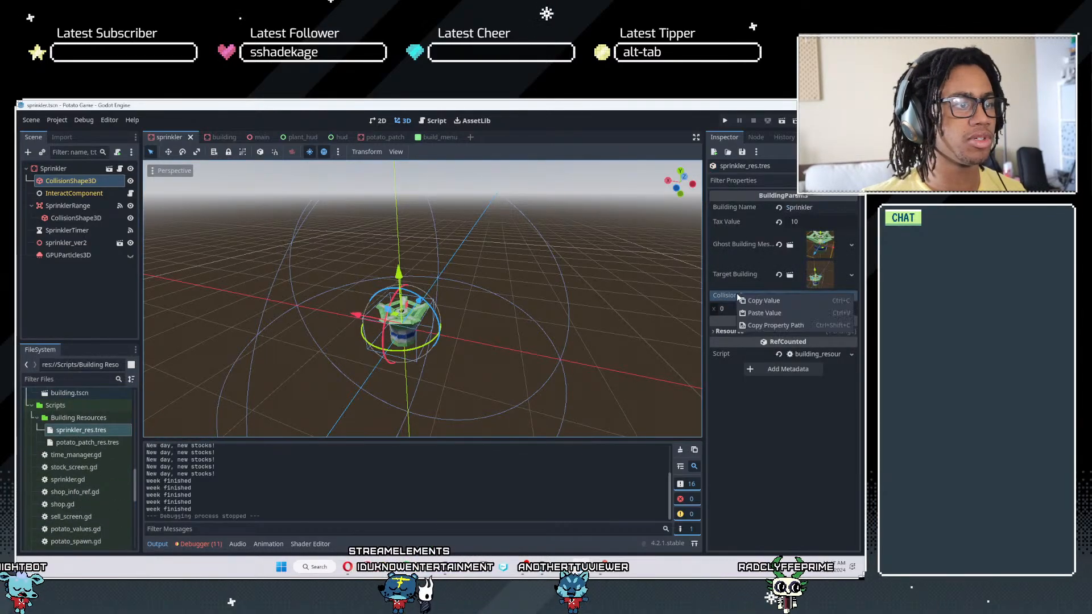
pyautogui.click(771, 315)
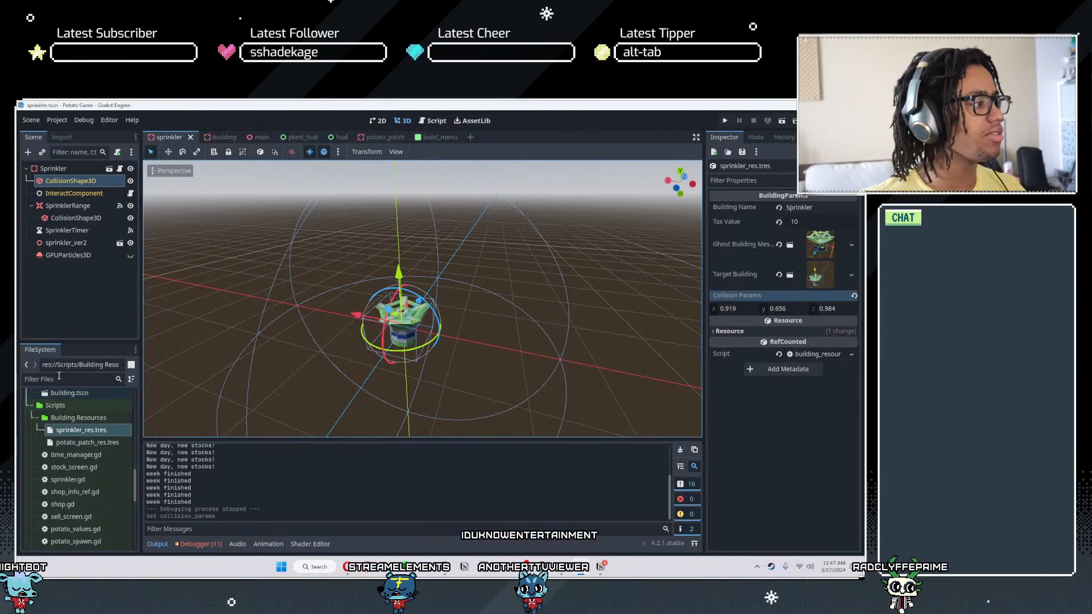
# - In the potato_patch scene, copy the size of the CollisionShape3D's BoxShape3D
pyautogui.click(375, 137)
pyautogui.click(57, 168)
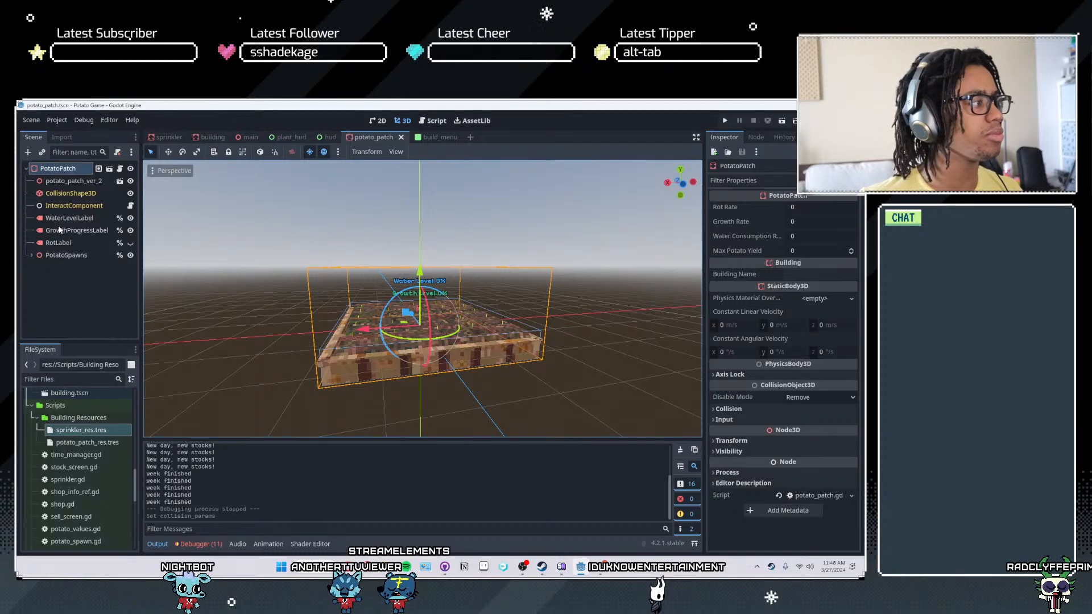
pyautogui.click(70, 194)
pyautogui.click(814, 208)
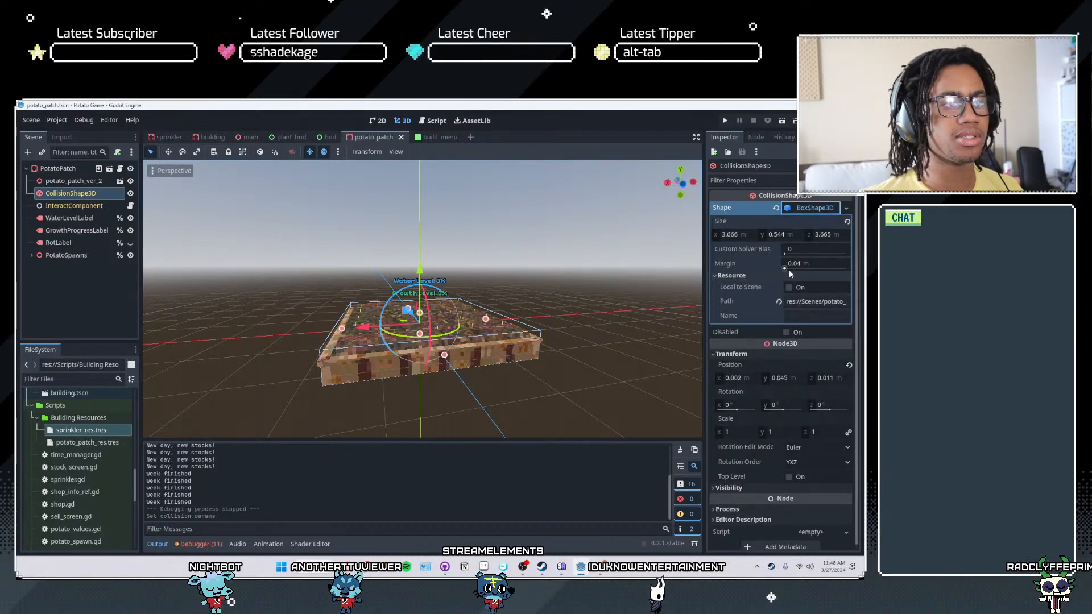
pyautogui.rightClick(721, 221)
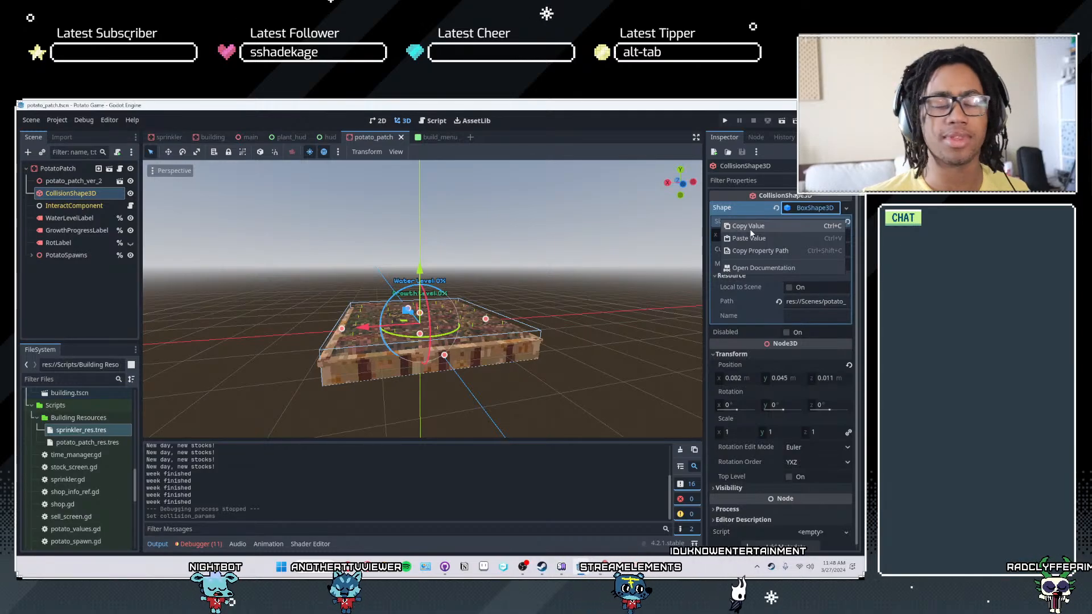
pyautogui.click(749, 227)
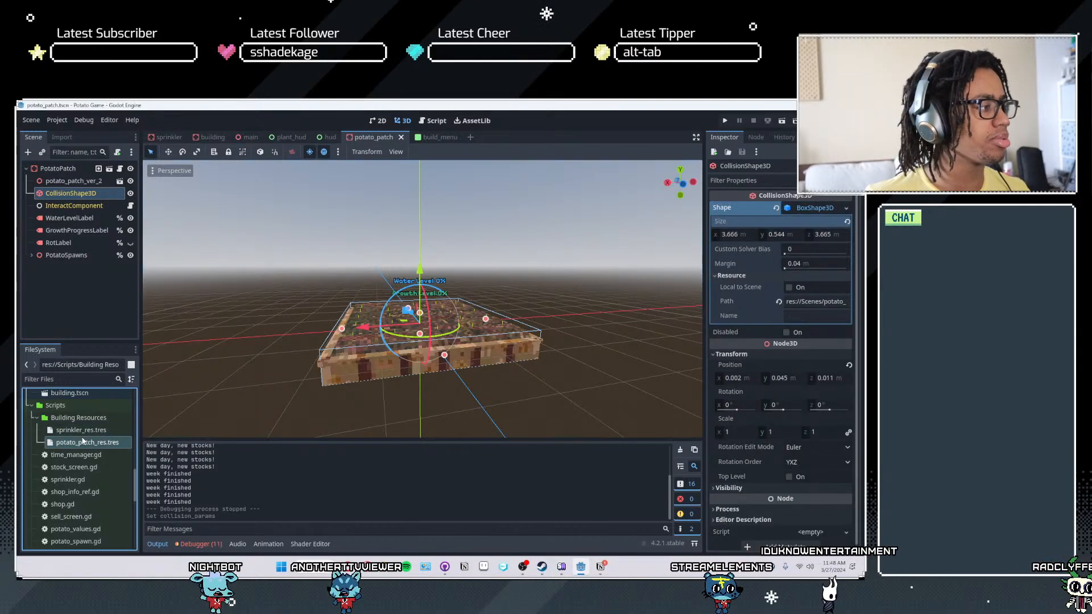
# - Paste the copied size of 3.666, 0.544, 3.665 into the Collision Params of potato_patch_res.tres and save
pyautogui.click(97, 442)
pyautogui.rightClick(722, 281)
pyautogui.click(745, 295)
pyautogui.hotkey('ctrl', 's')
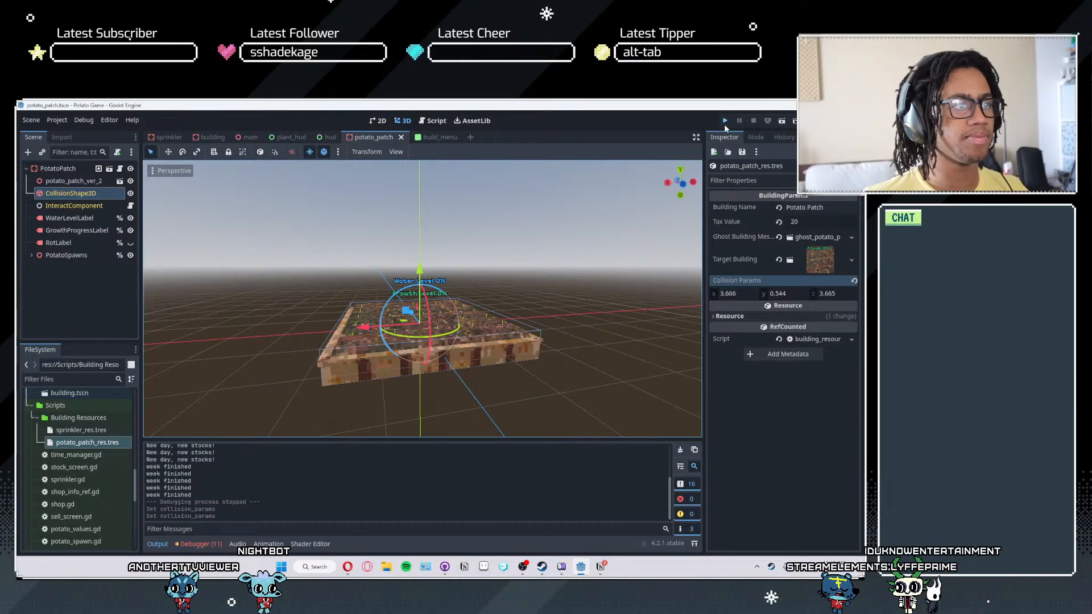
# - Run the game, place a potato patch in build mode, and toggle build mode off and on
pyautogui.press('F5')
pyautogui.press('b')
pyautogui.click(440, 328)
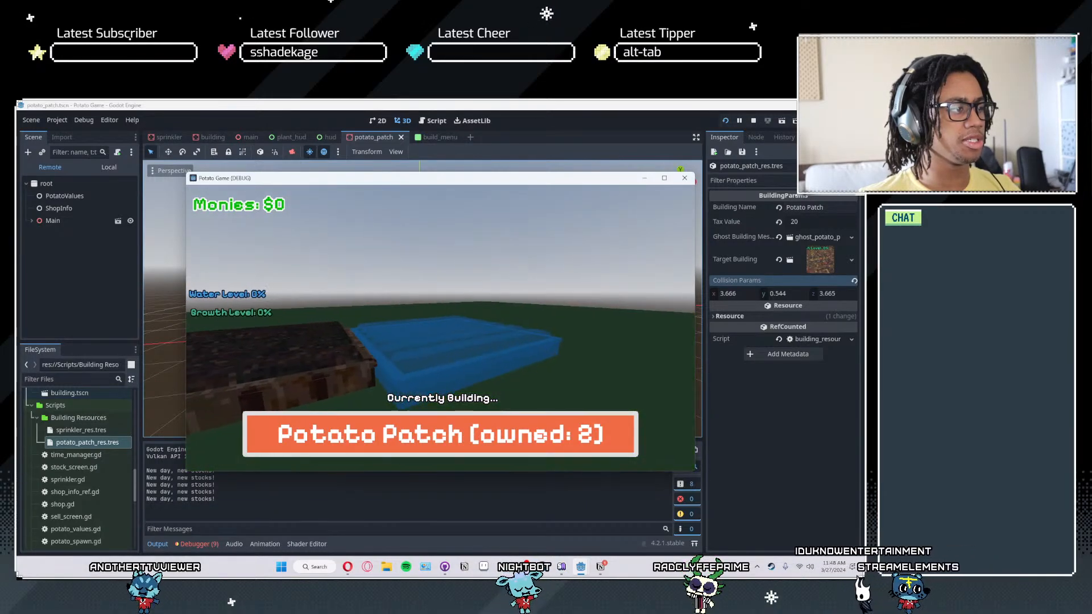
pyautogui.press('b')
pyautogui.press('b')
# - Switch to the sprinkler ghost, move it around and over the potato patch to test placement collision, and quit the game
pyautogui.scroll(-1, 441, 328)
pyautogui.press('w')
pyautogui.press('s')
pyautogui.press('w')
pyautogui.press('a')
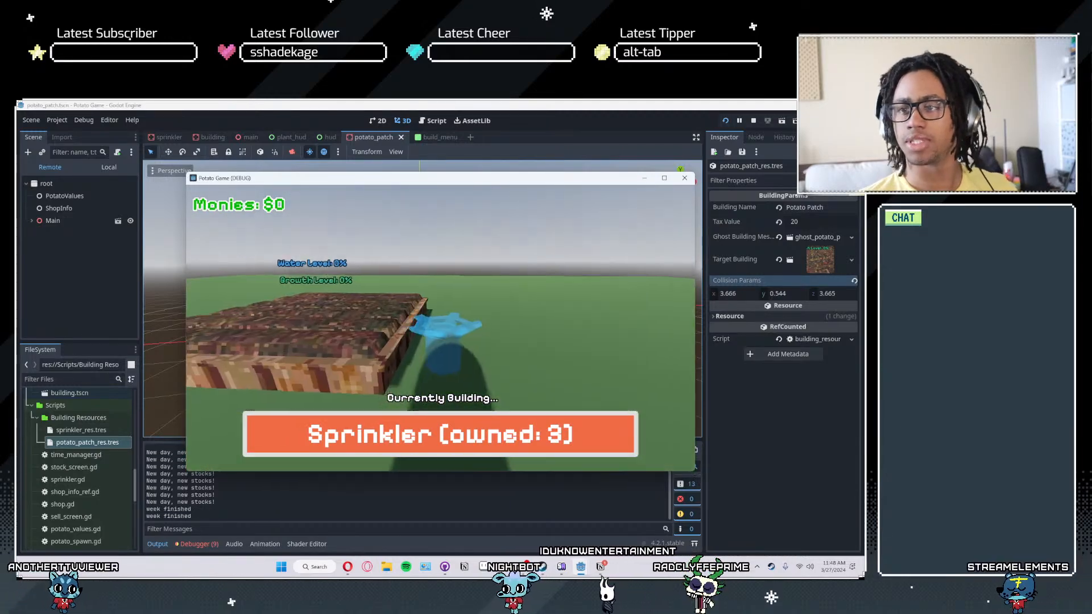
pyautogui.press('w')
pyautogui.press('s')
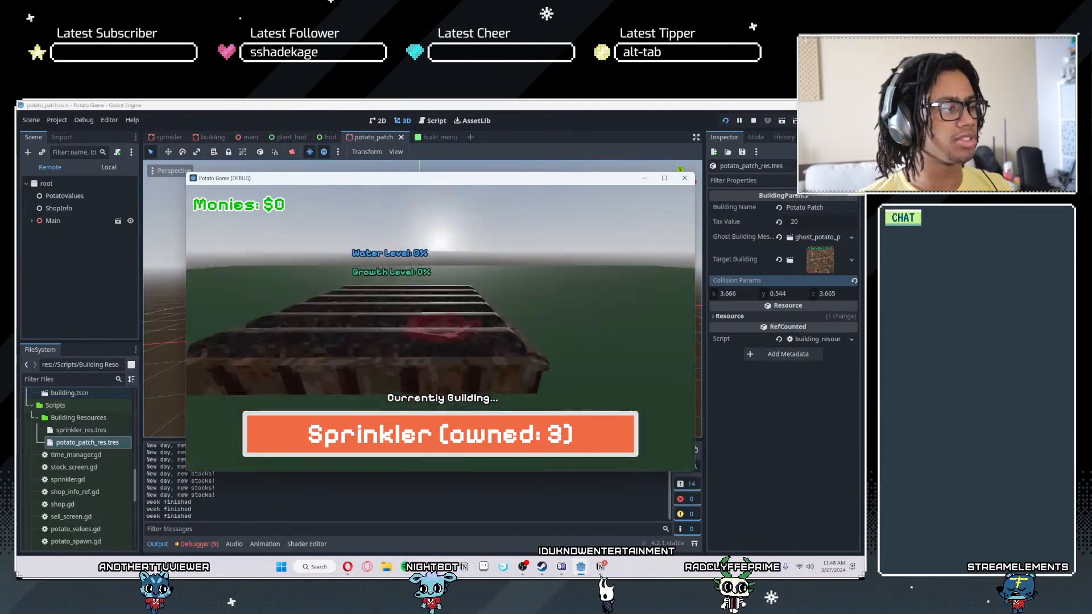
pyautogui.press('Escape')
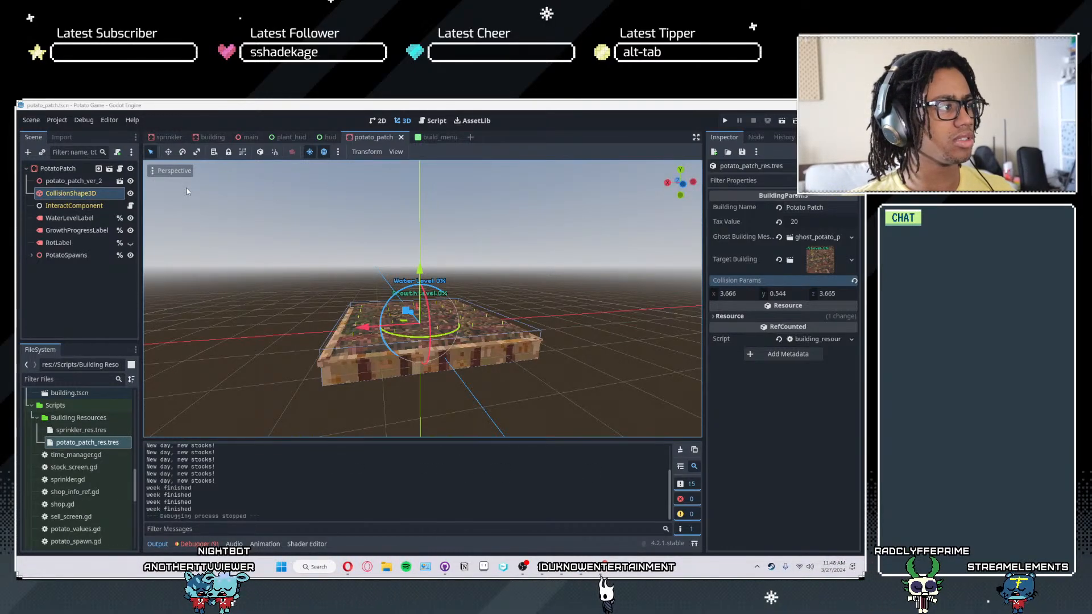
pyautogui.press('super')
pyautogui.press('super')
pyautogui.click(608, 278)
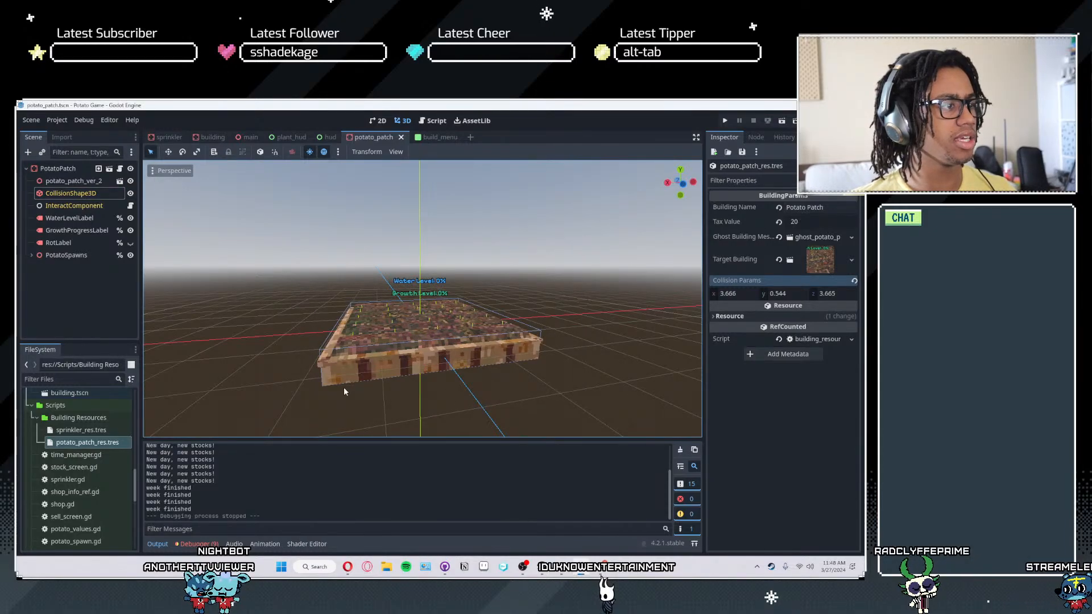
# - Switch to GitHub Desktop, commit both resource changes to main as "Added collision params to building res", and minimize the window
pyautogui.click(446, 567)
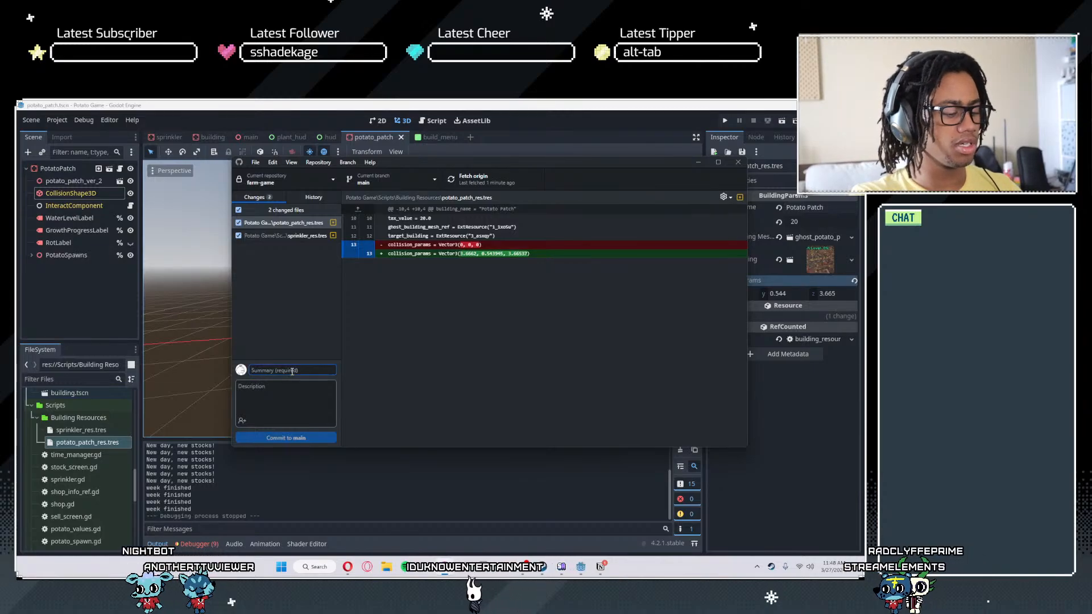
pyautogui.write('Added')
pyautogui.write(' collision par')
pyautogui.write('ams back')
pyautogui.press('BackSpace')
pyautogui.press('BackSpace')
pyautogui.press('BackSpace')
pyautogui.press('BackSpace')
pyautogui.press('BackSpace')
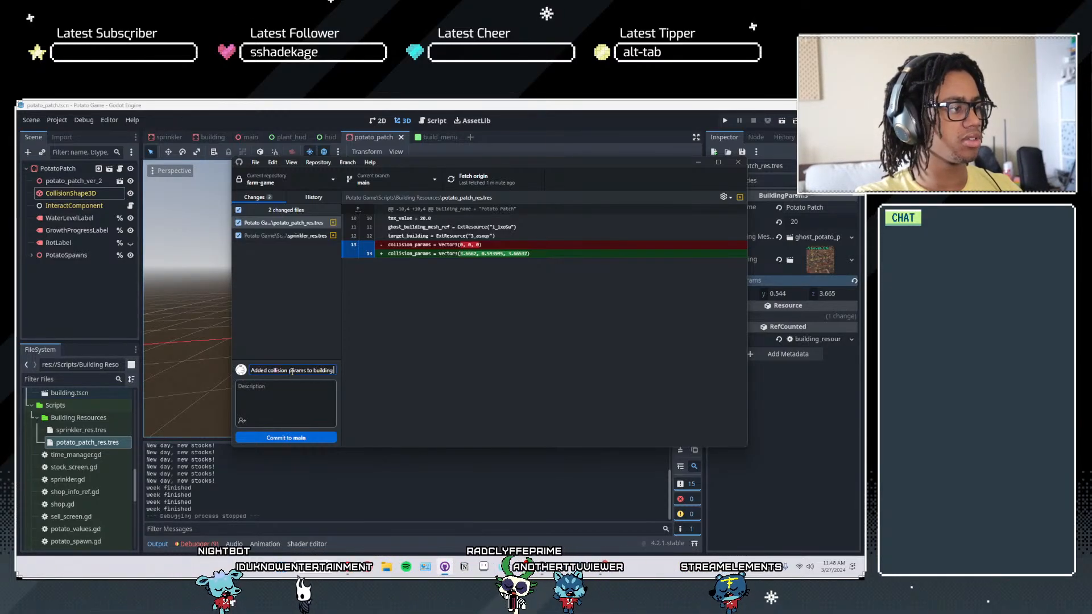
pyautogui.write('to building res')
pyautogui.hotkey('ctrl', 'Return')
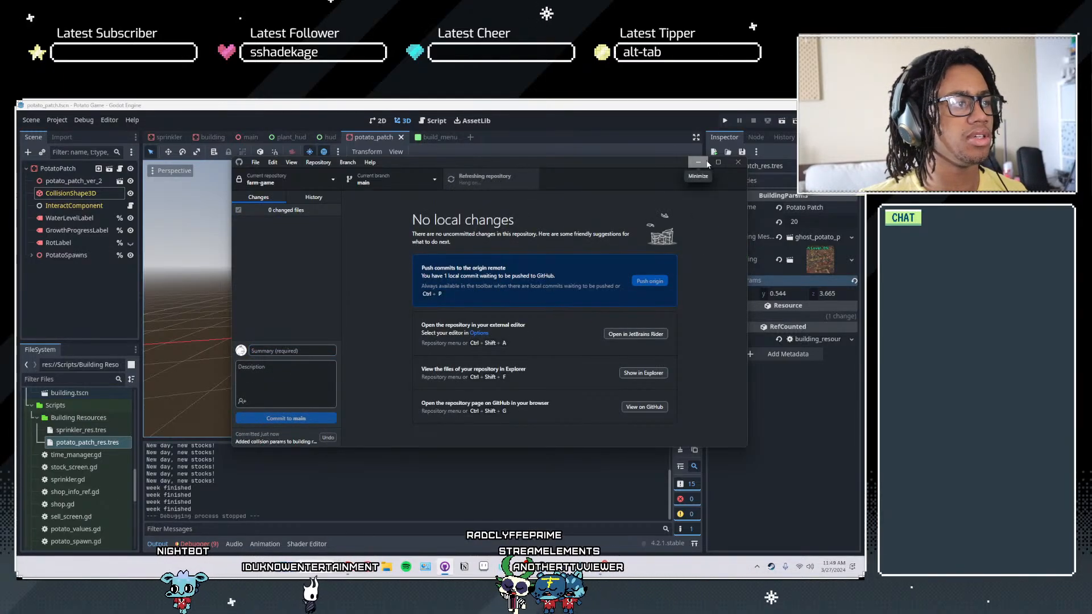
pyautogui.click(699, 162)
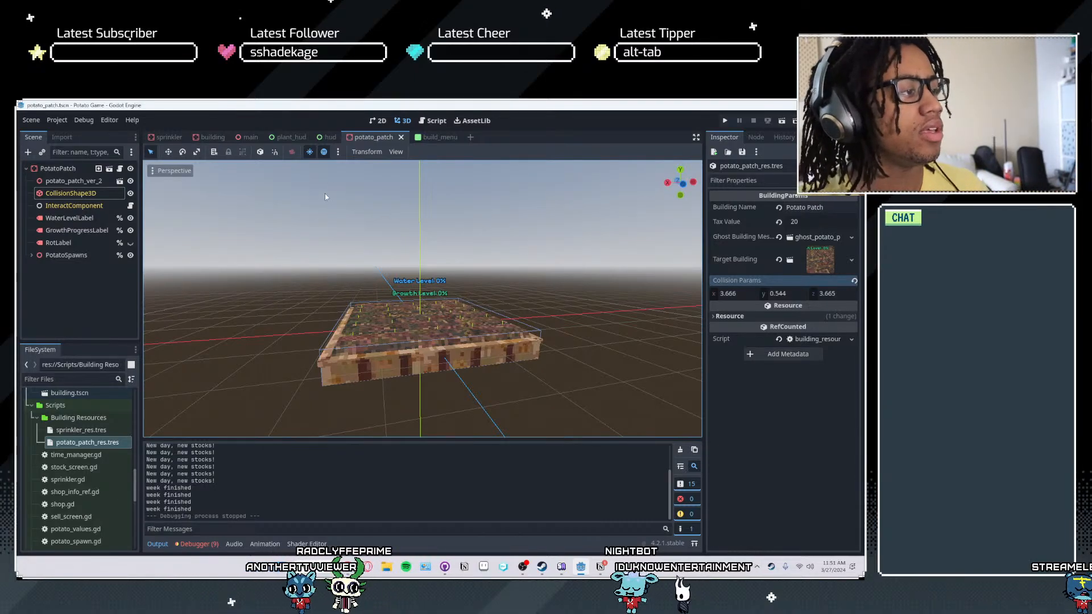
pyautogui.scroll(-4, 305, 215)
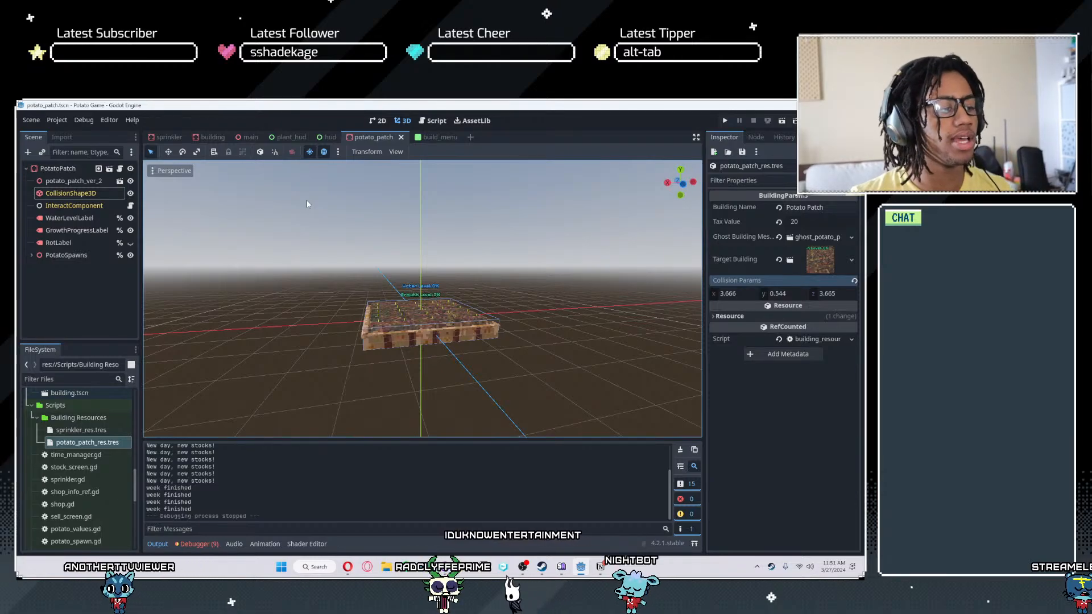
# - Switch to Notion, review the unchecked to-do items at the end of the game design document, and minimize the window
pyautogui.click(600, 567)
pyautogui.click(401, 388)
pyautogui.moveTo(401, 388); pyautogui.dragTo(369, 342)
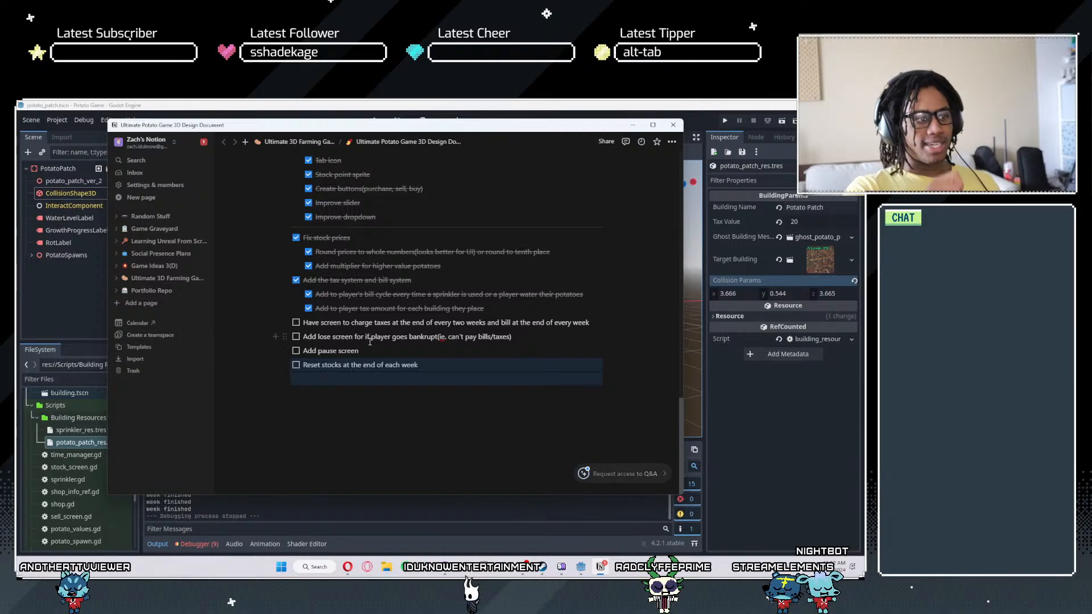
pyautogui.click(631, 126)
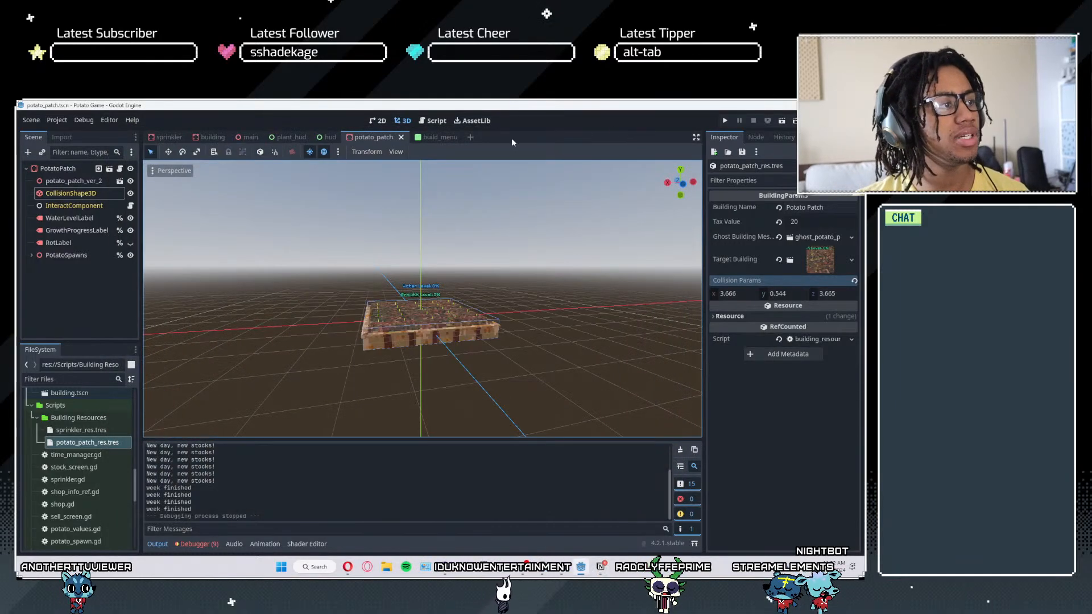
# - Add a new empty scene and close the build_menu and hud scenes
pyautogui.click(434, 140)
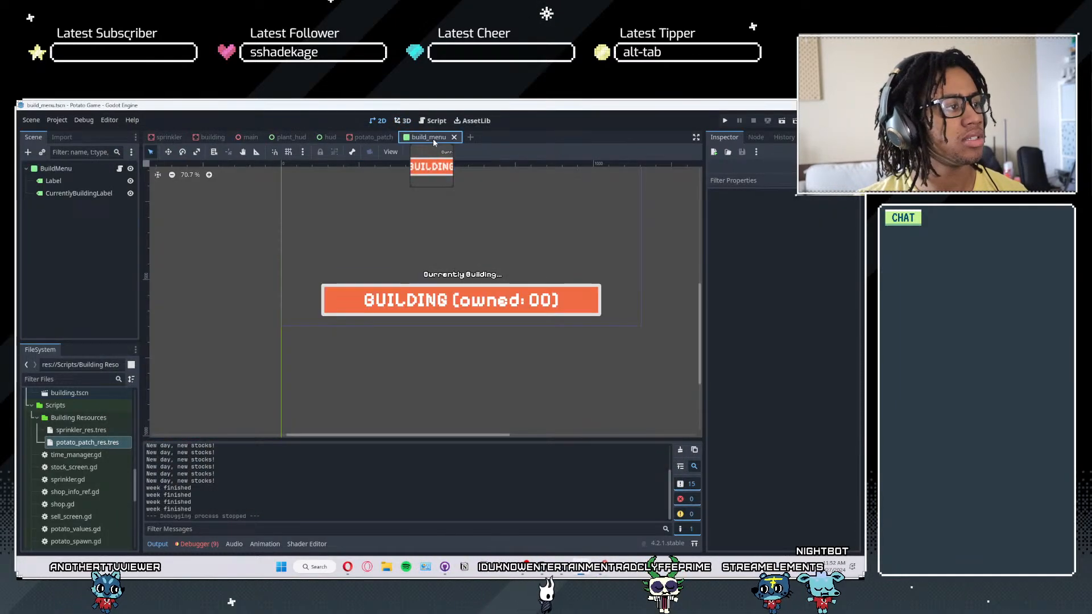
pyautogui.click(470, 138)
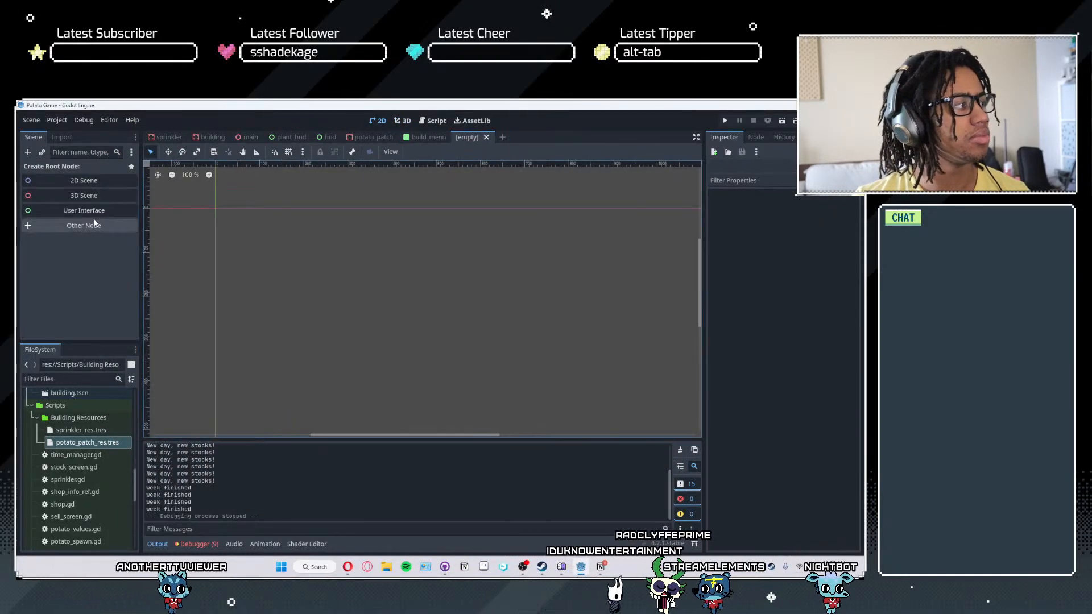
pyautogui.click(432, 137)
pyautogui.rightClick(433, 136)
pyautogui.click(421, 133)
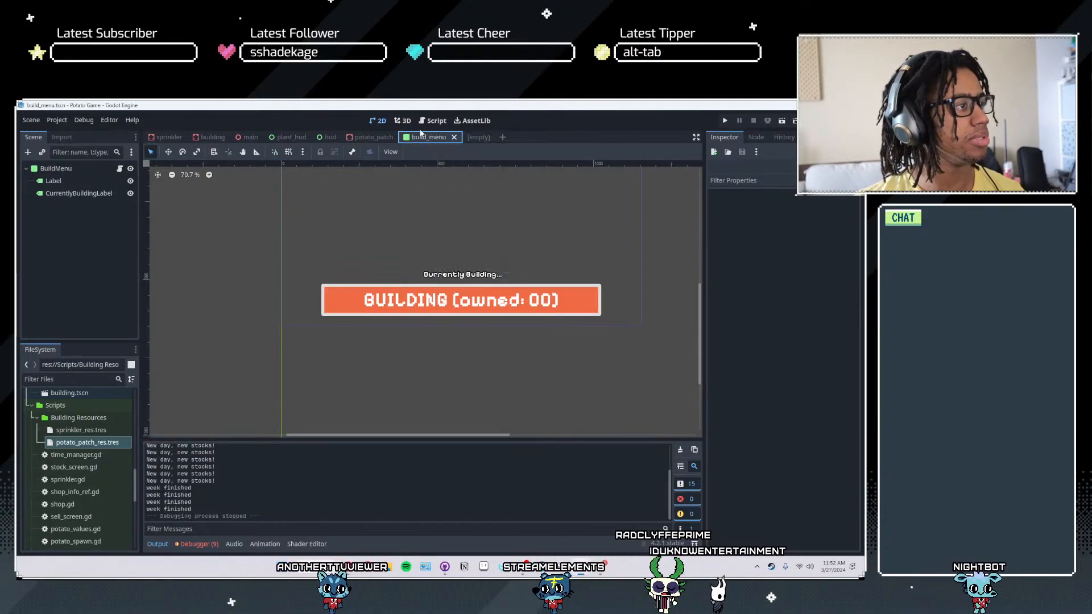
pyautogui.hotkey('ctrl', 'shift', 'w')
pyautogui.click(337, 139)
pyautogui.hotkey('ctrl', 'shift', 'w')
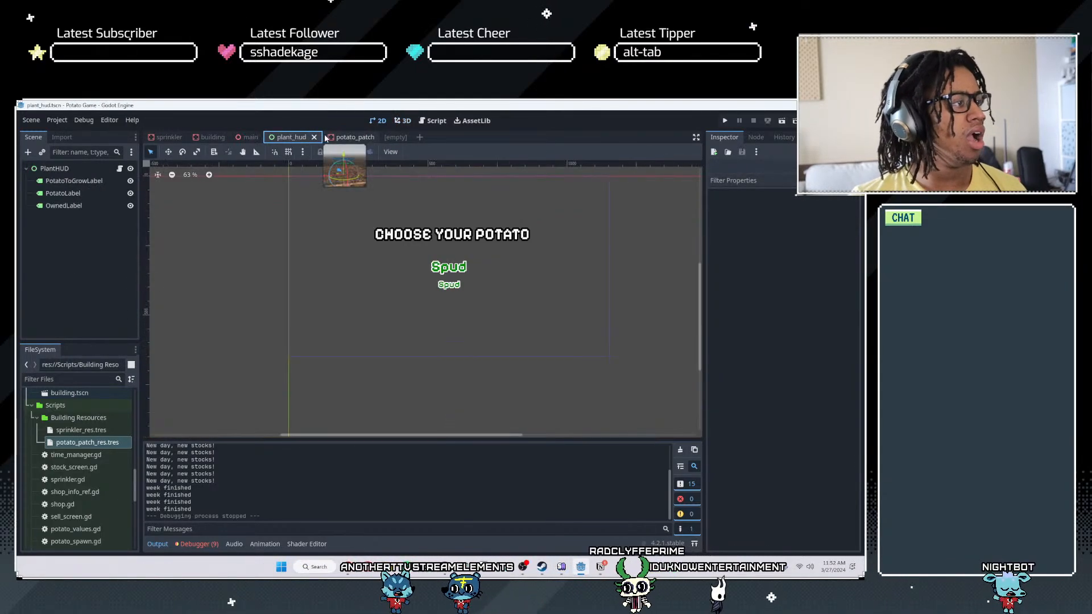
# - Close the potato_patch, plant_hud, building and sprinkler scenes, keeping only main and the empty scene open
pyautogui.middleClick(331, 138)
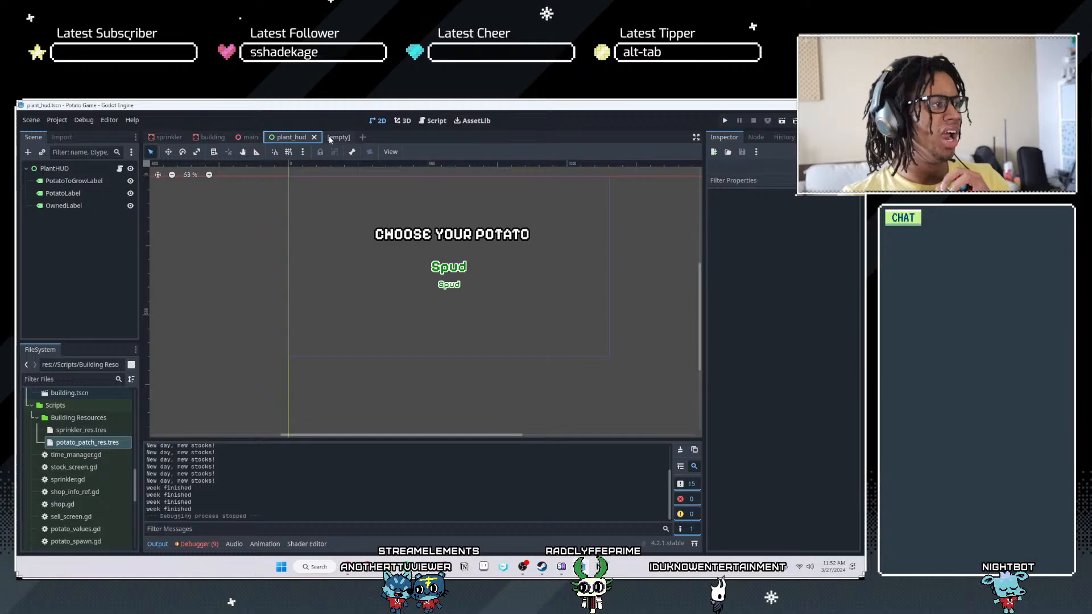
pyautogui.middleClick(283, 137)
pyautogui.click(211, 140)
pyautogui.middleClick(207, 139)
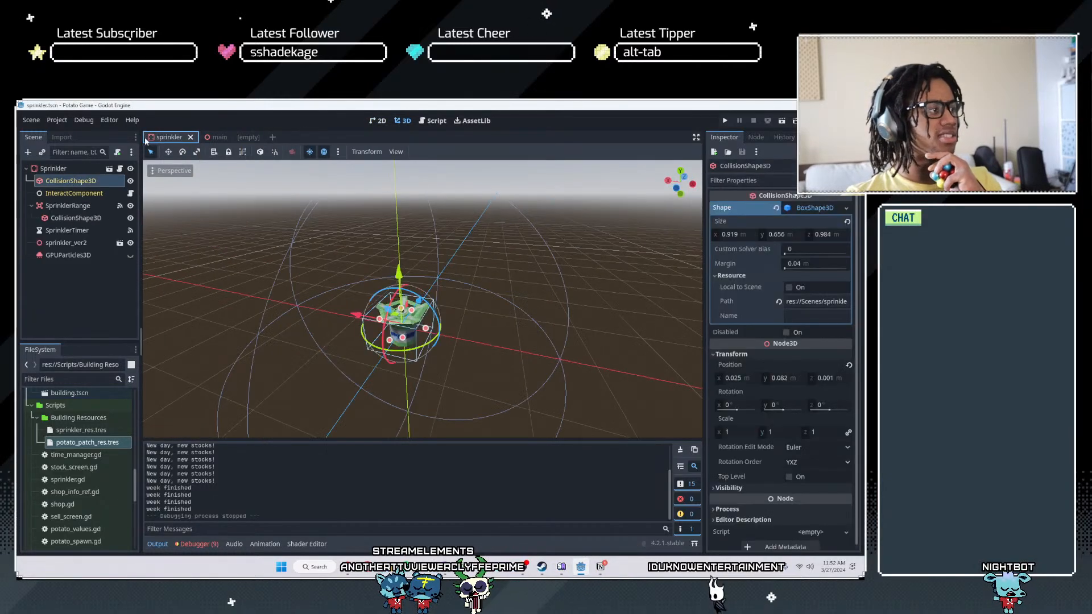
pyautogui.middleClick(167, 138)
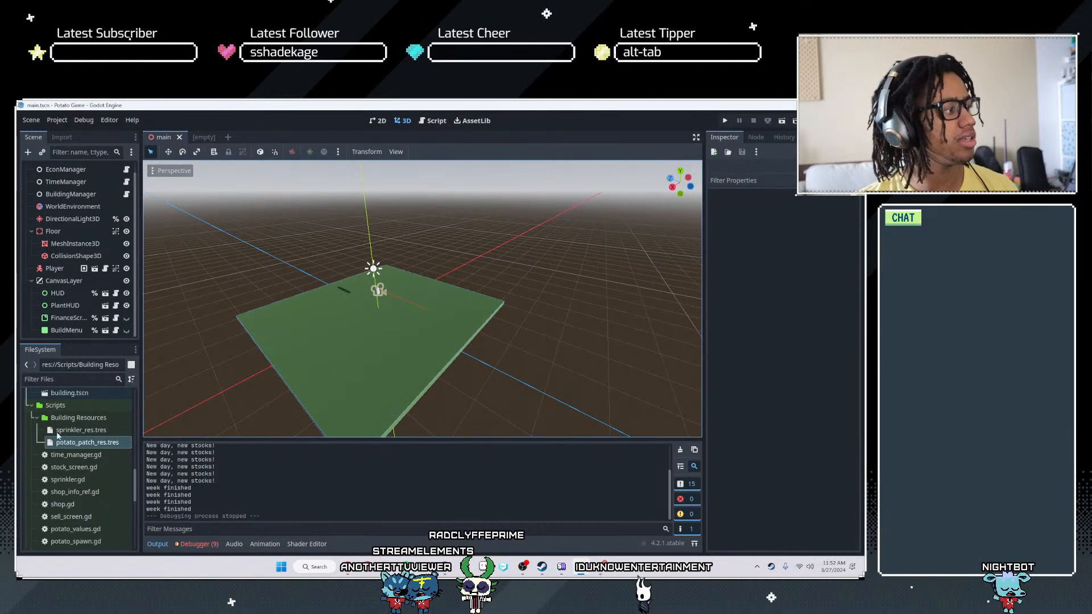
# - Filter the project files by "sell" and open sell_screen.tscn
pyautogui.click(63, 379)
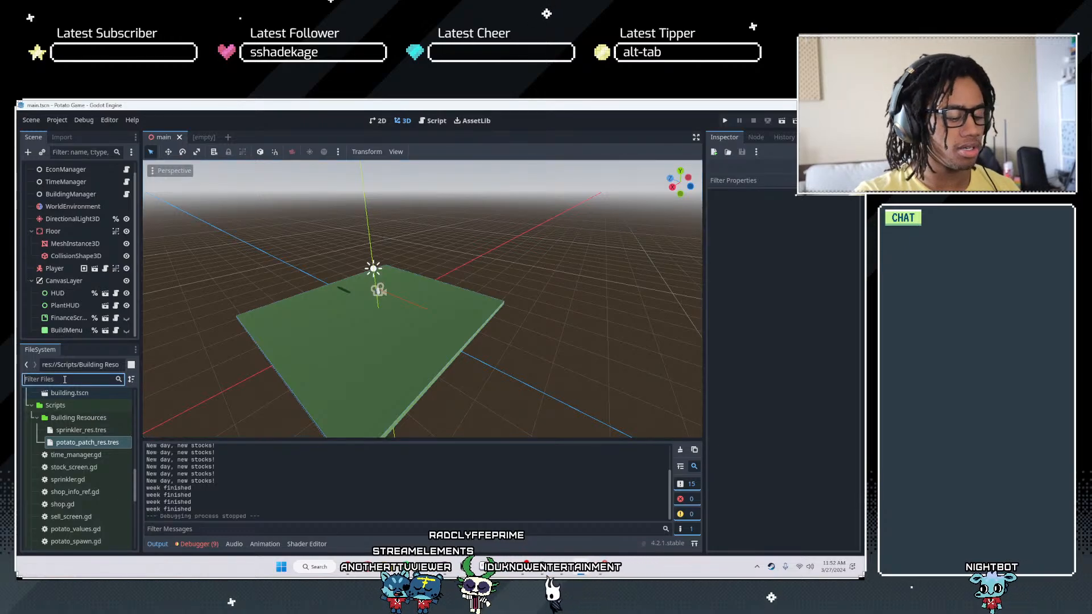
pyautogui.write('sell')
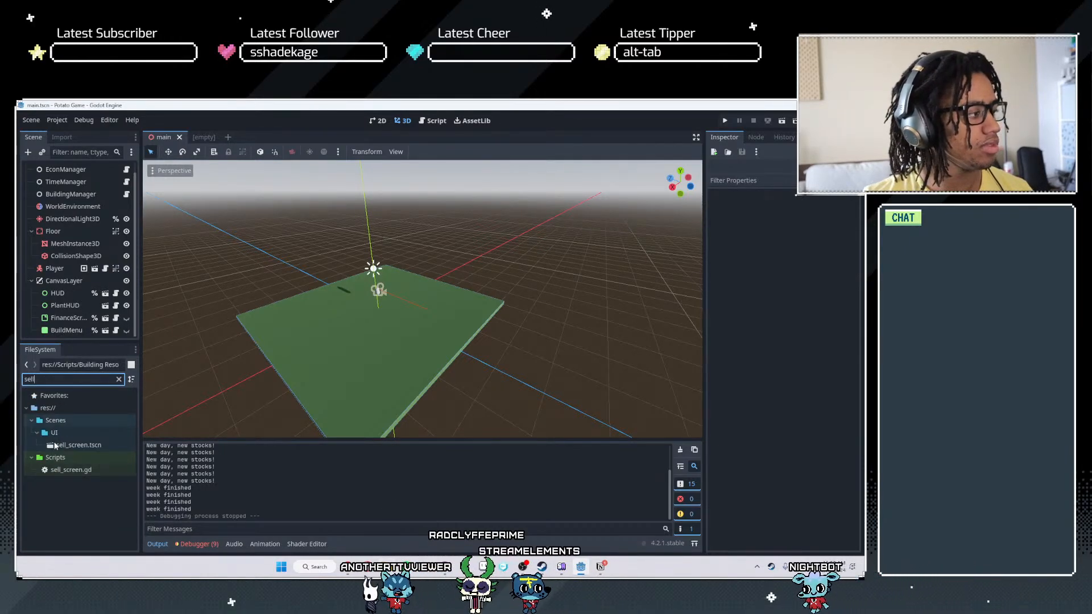
pyautogui.doubleClick(55, 445)
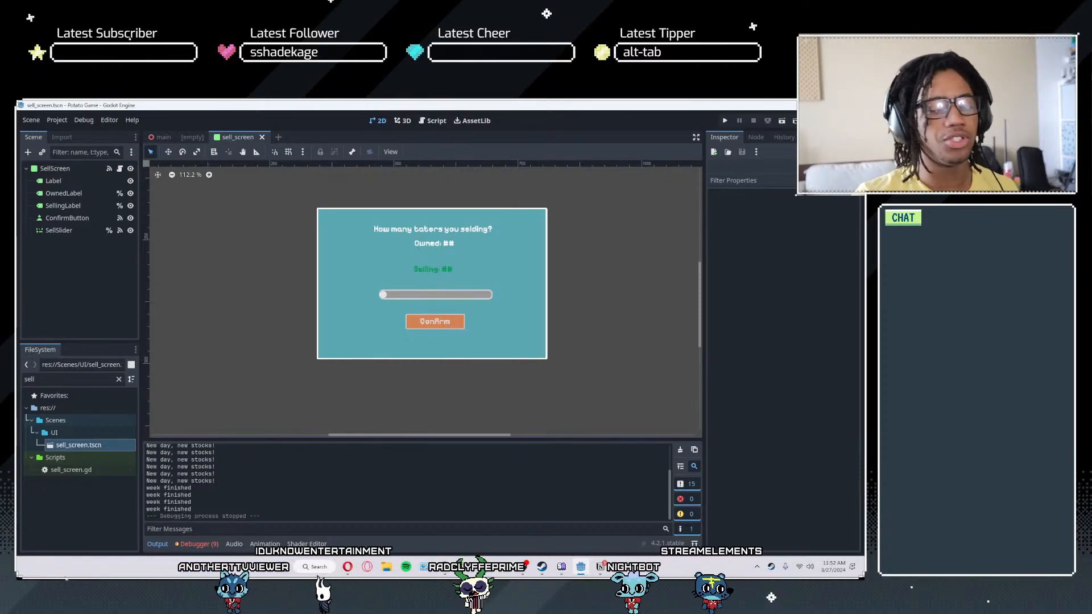
# - Open a new private browser window
pyautogui.rightClick(353, 567)
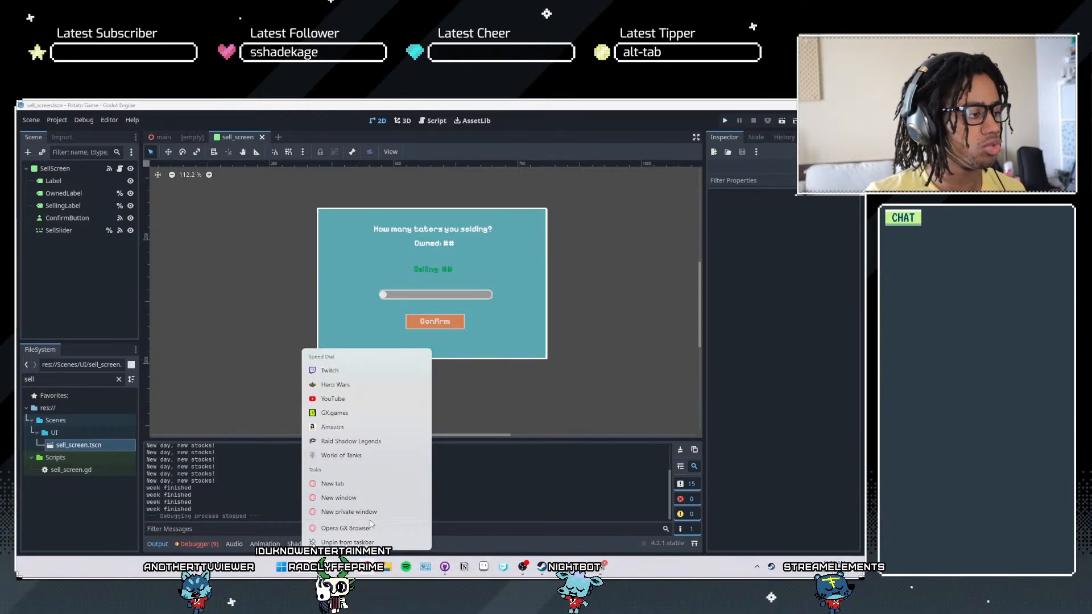
pyautogui.click(401, 507)
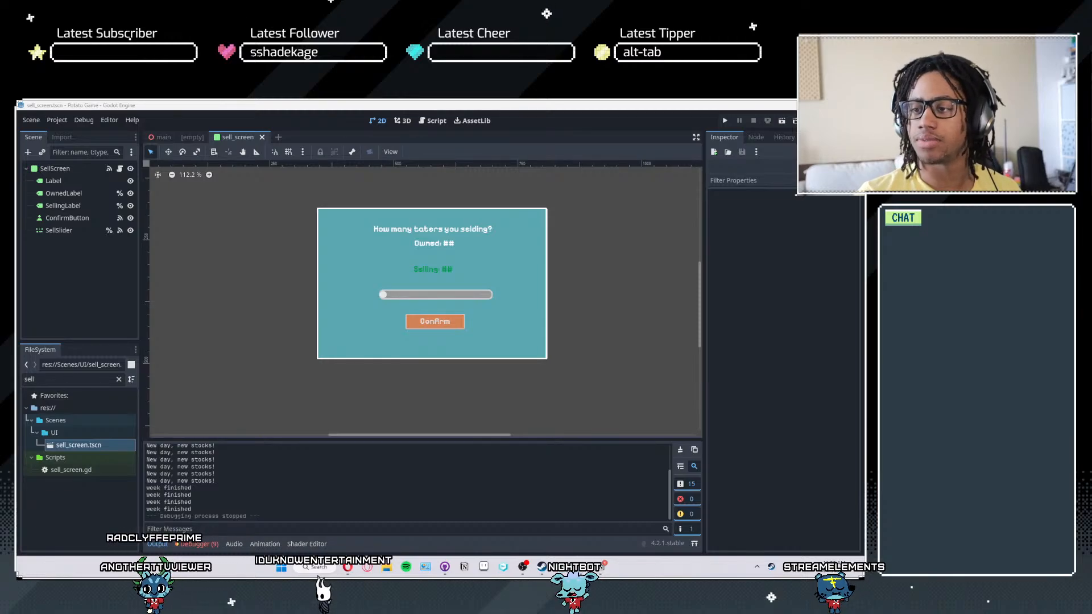
# - Open the Windows timer app, start the 25-minute Work Chunk timer, and return to Godot
pyautogui.press('super')
pyautogui.write('timer')
pyautogui.press('Return')
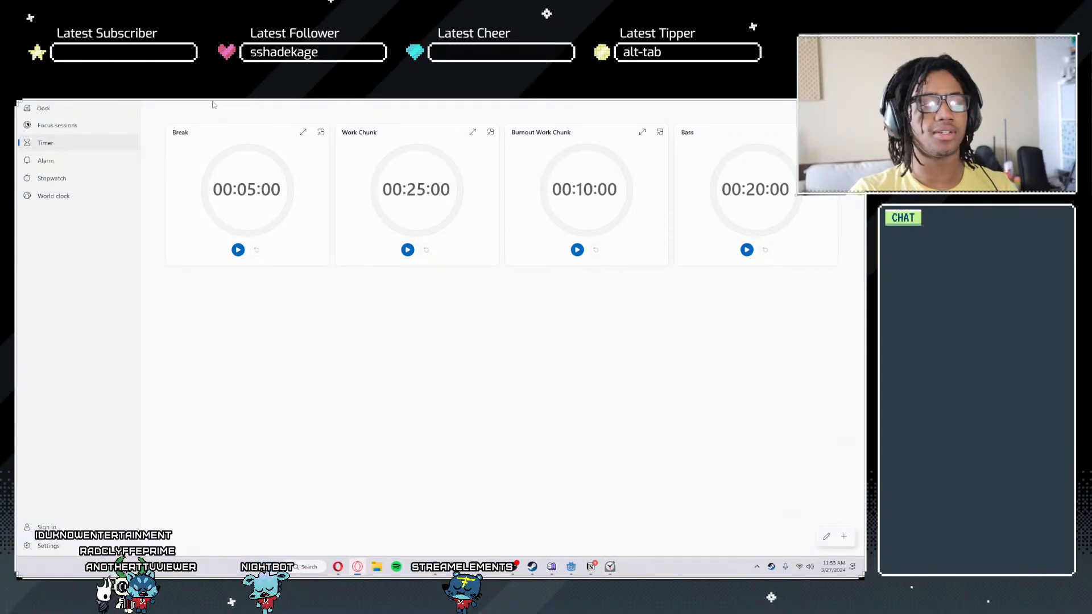
pyautogui.click(407, 249)
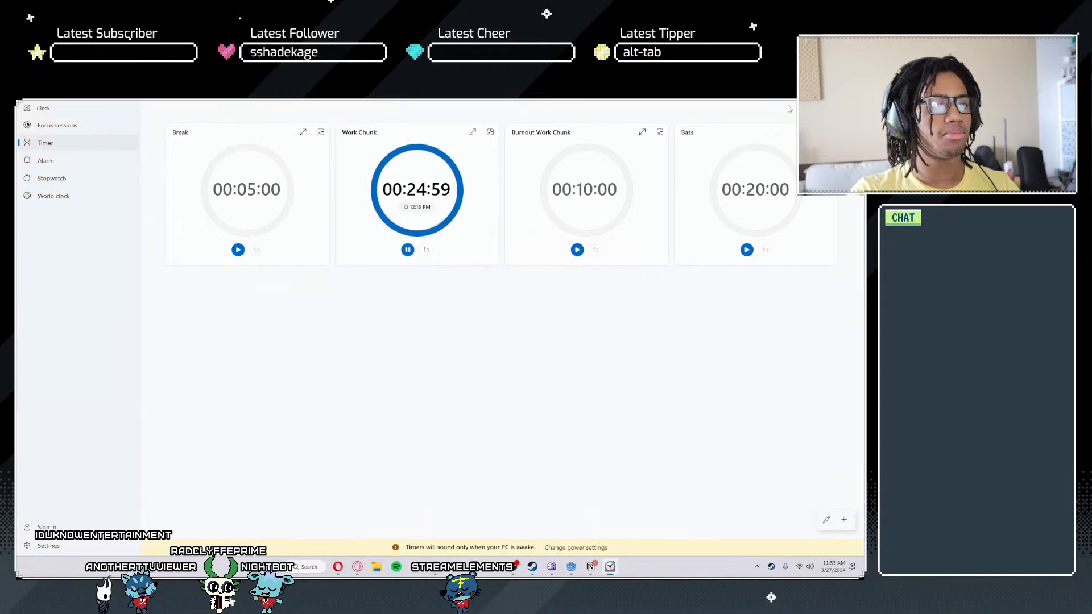
pyautogui.hotkey('alt', 'Tab')
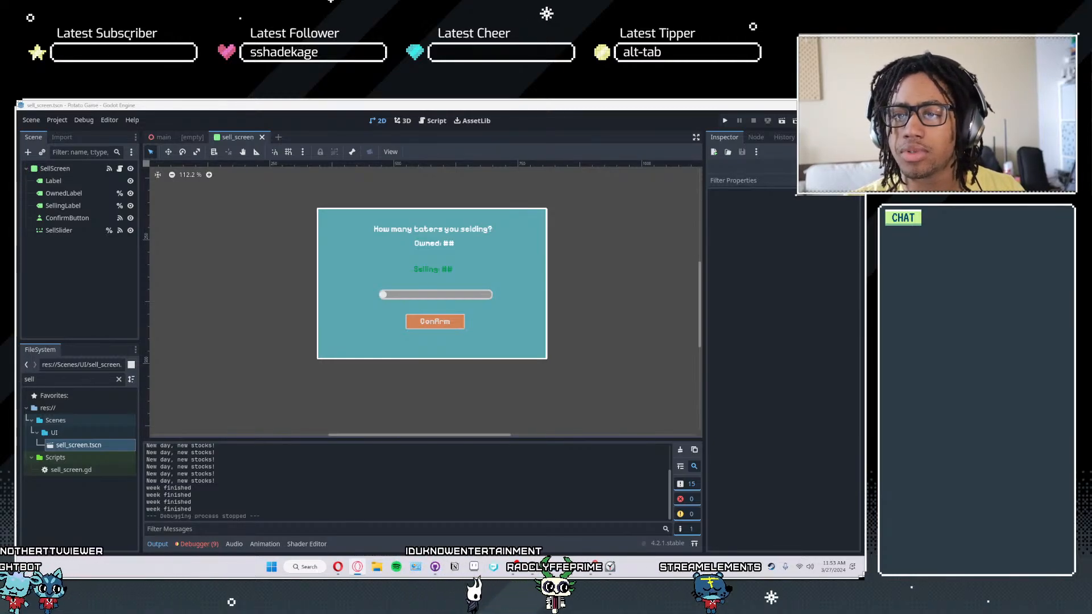
# - Switch to the browser, look through the "overdue bill" image results, preview the Past Due Invoice template from Saldo Apps, and return to Godot
pyautogui.hotkey('alt', 'Tab')
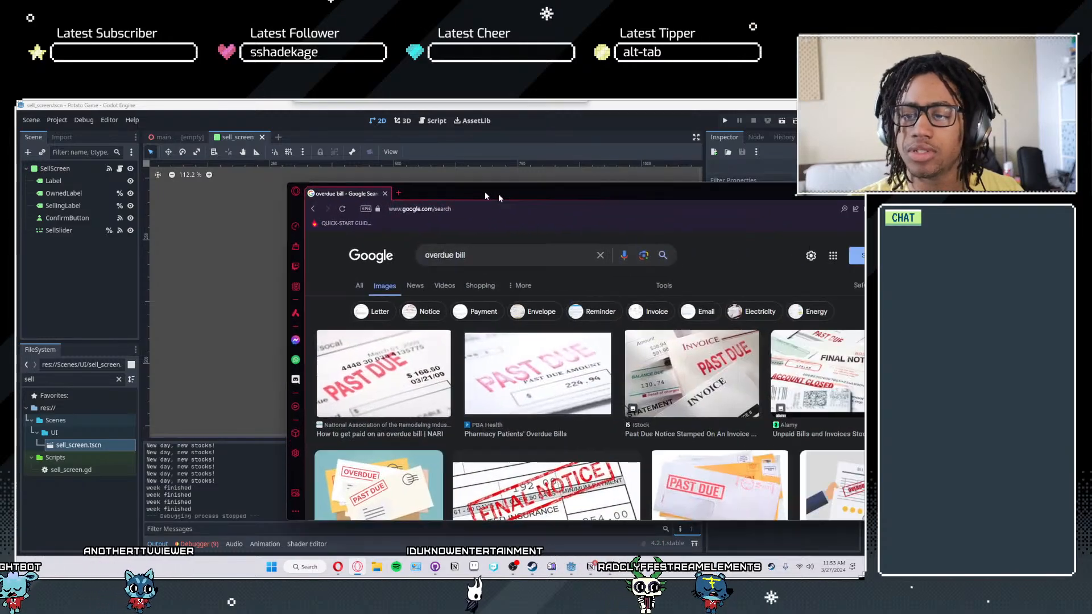
pyautogui.scroll(-2, 386, 302)
pyautogui.scroll(2, 386, 302)
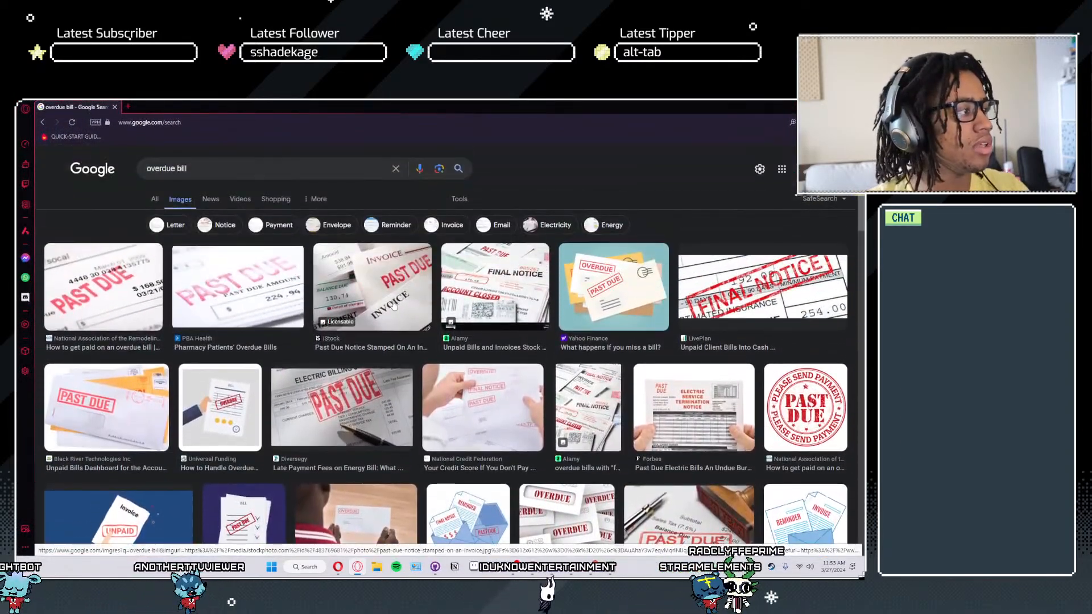
pyautogui.scroll(-5, 405, 309)
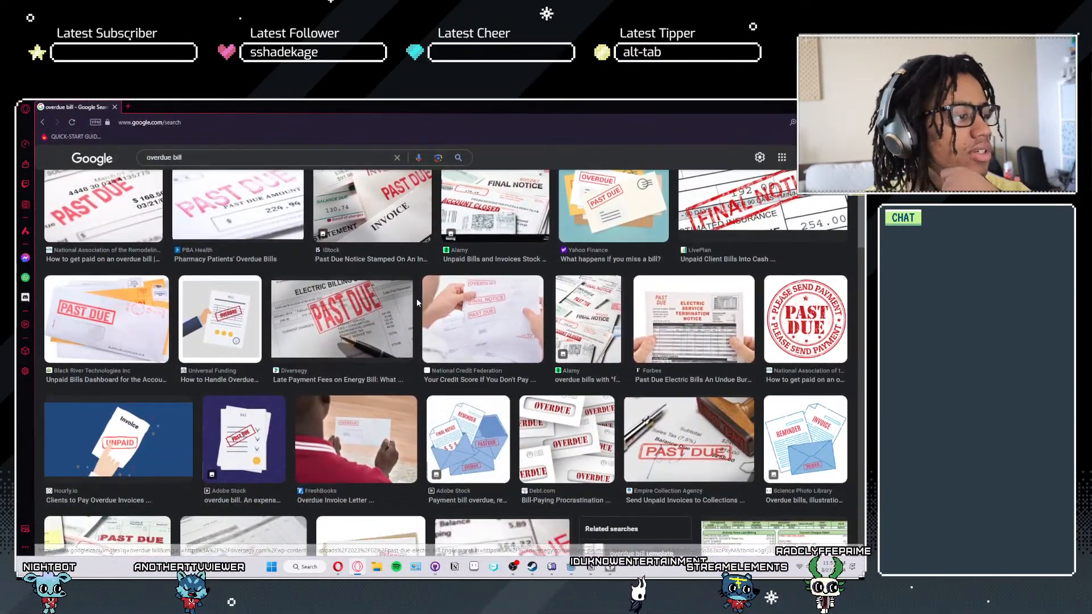
pyautogui.scroll(2, 418, 316)
pyautogui.scroll(-8, 425, 324)
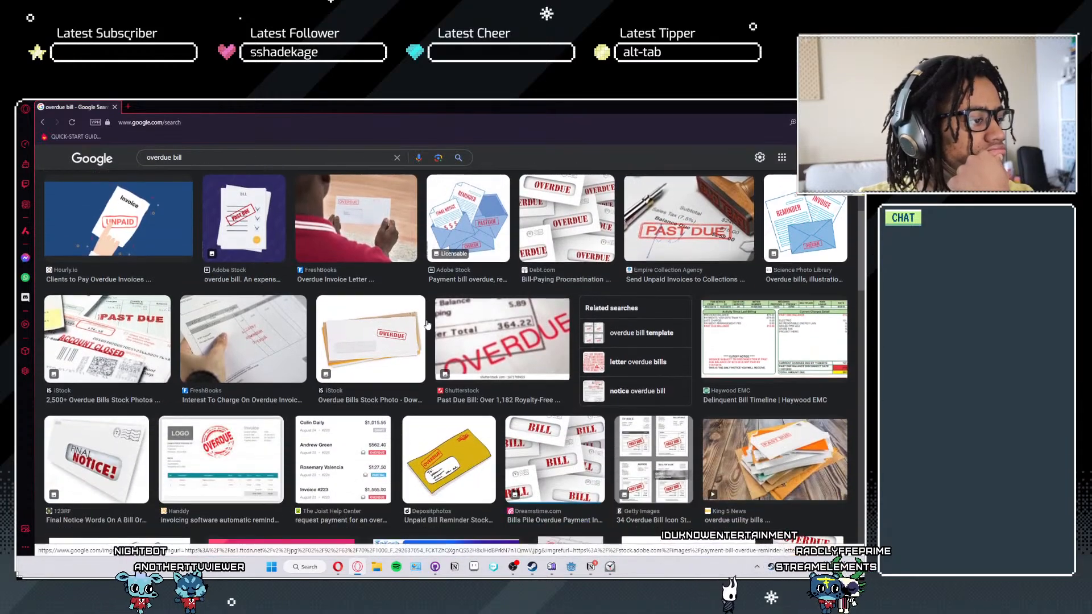
pyautogui.scroll(-4, 428, 324)
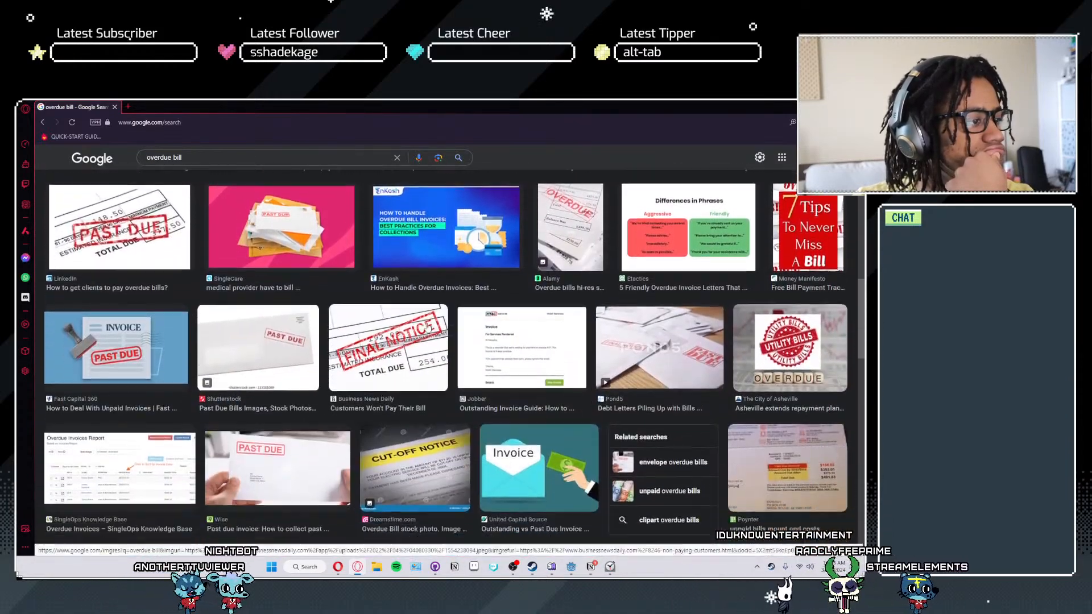
pyautogui.scroll(-3, 424, 337)
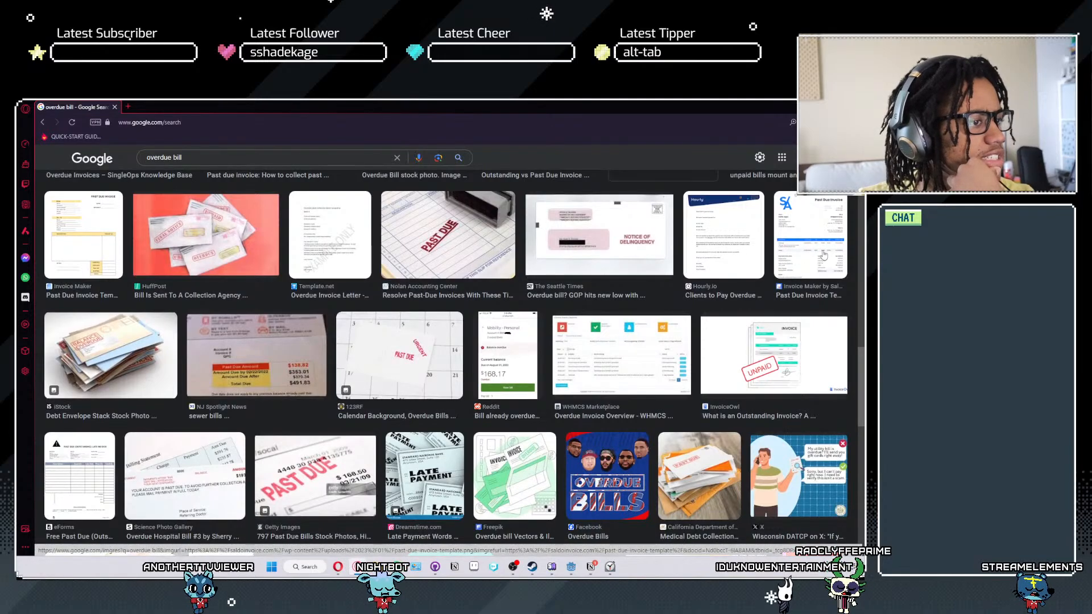
pyautogui.click(810, 235)
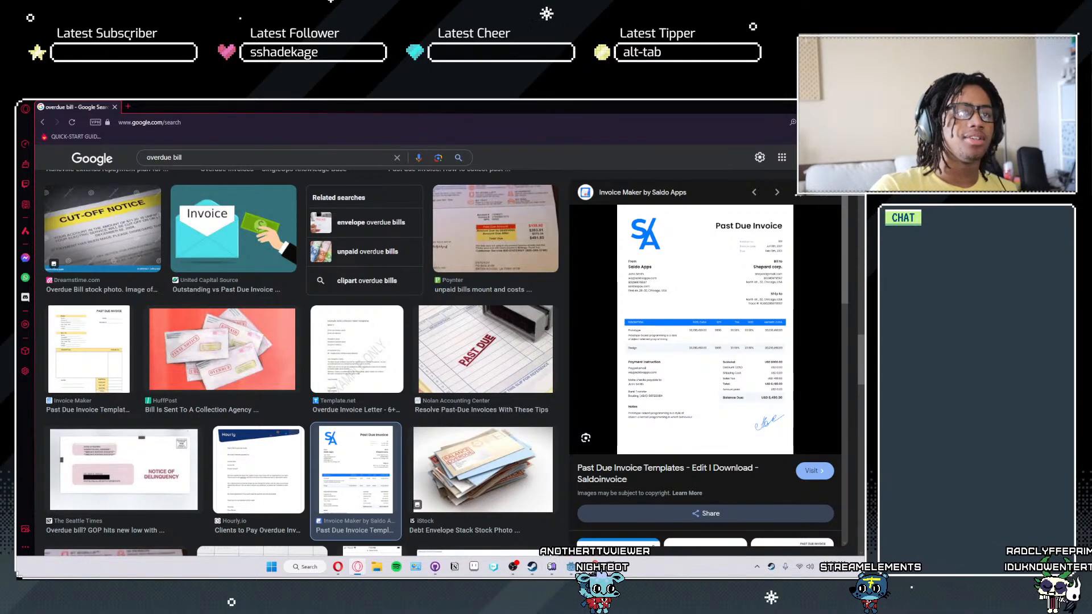
pyautogui.hotkey('alt', 'Tab')
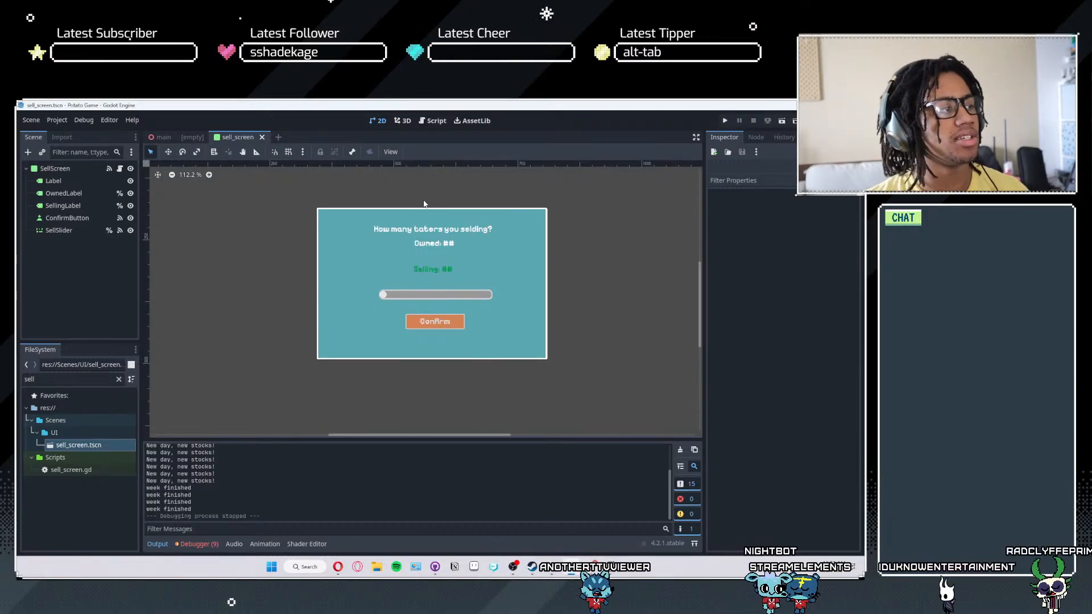
pyautogui.scroll(-3, 327, 292)
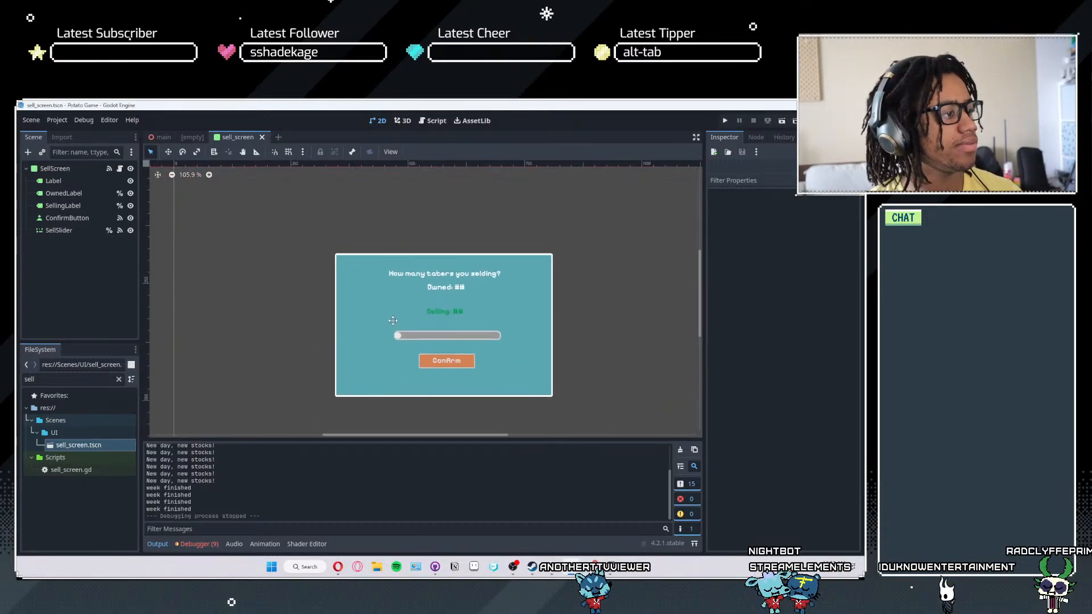
pyautogui.scroll(2, 393, 361)
pyautogui.moveTo(394, 361); pyautogui.dragTo(385, 300, button='middle')
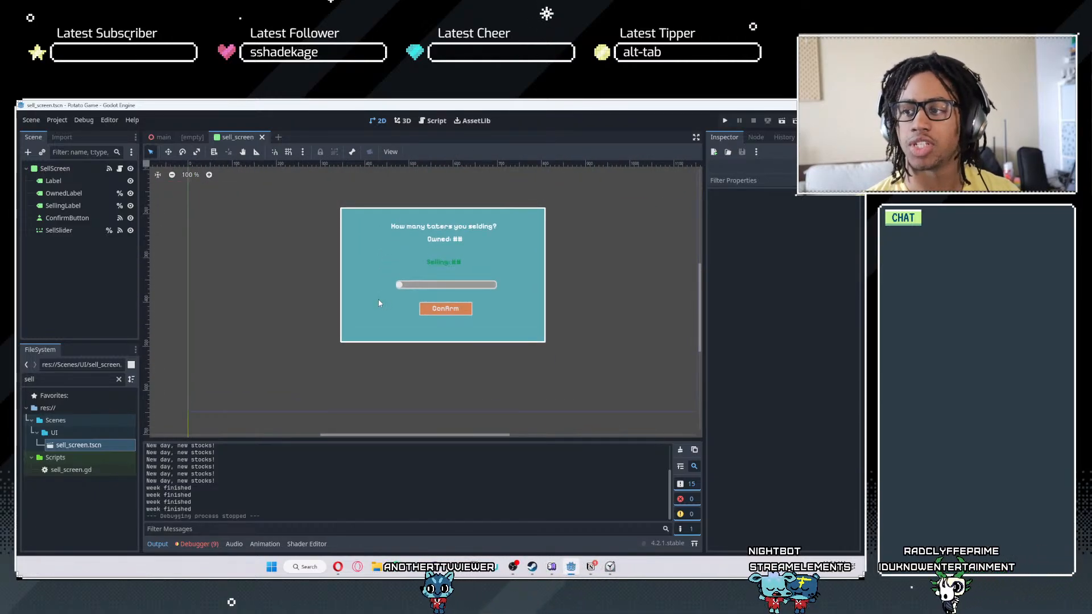
pyautogui.scroll(-1, 377, 299)
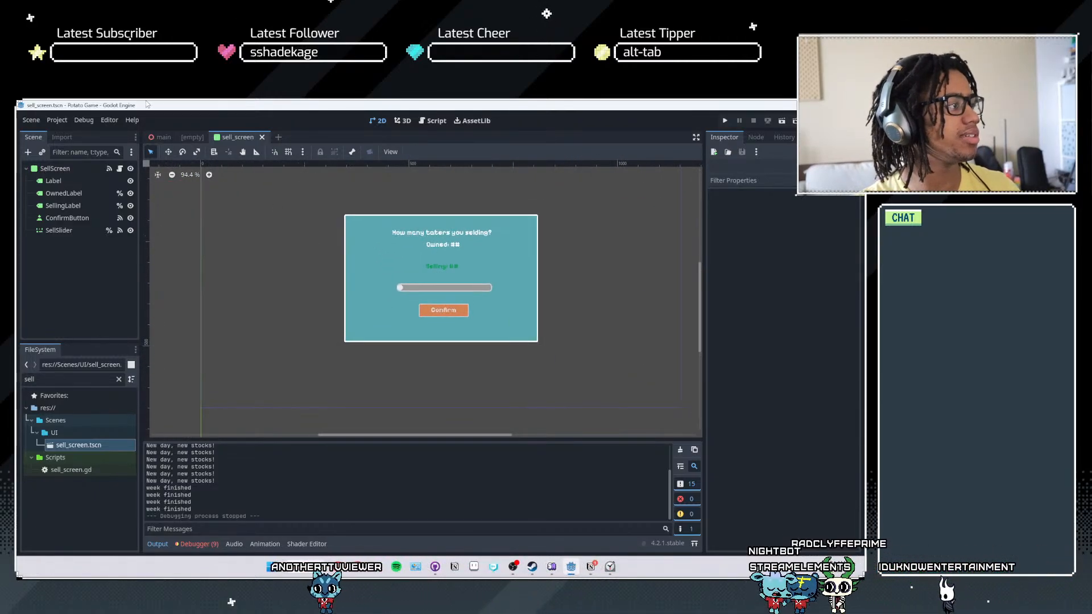
# - Create a Panel as the root node of the empty scene, leaving the scene unsaved
pyautogui.click(192, 139)
pyautogui.click(53, 223)
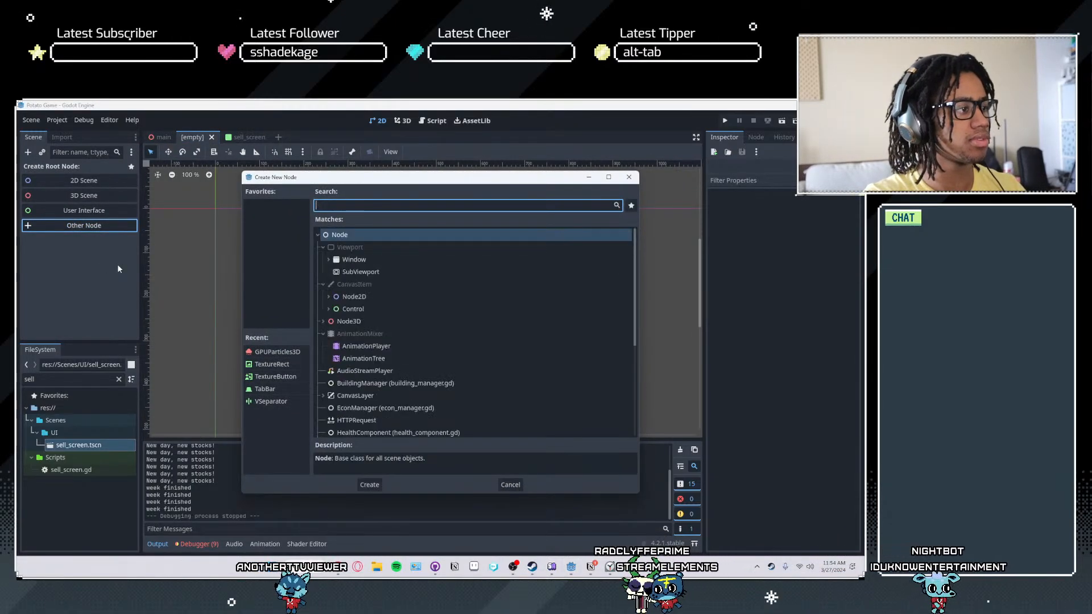
pyautogui.write('panel')
pyautogui.press('Return')
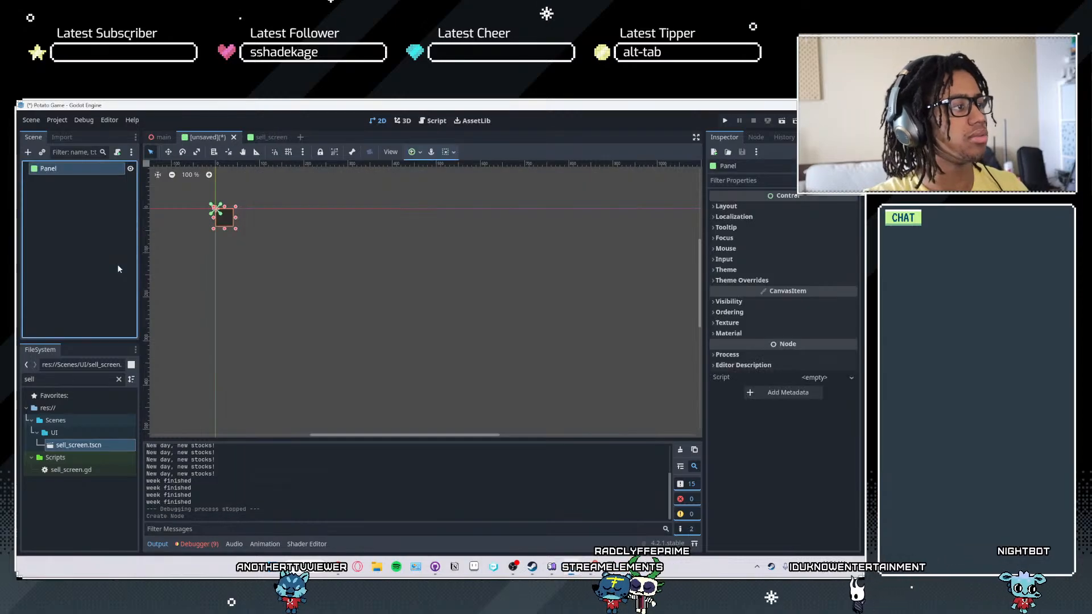
pyautogui.hotkey('ctrl', 's')
pyautogui.press('Escape')
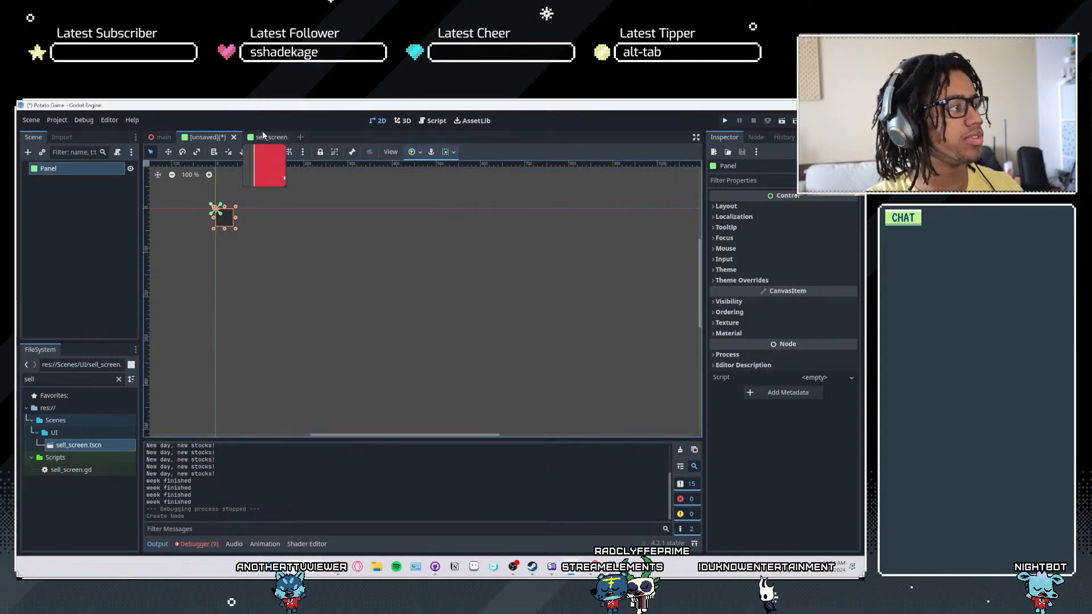
# - Check the SellScreen root's layout in the sell_screen scene, and set the new Panel's vertical and horizontal container alignment to centre
pyautogui.click(263, 137)
pyautogui.click(57, 169)
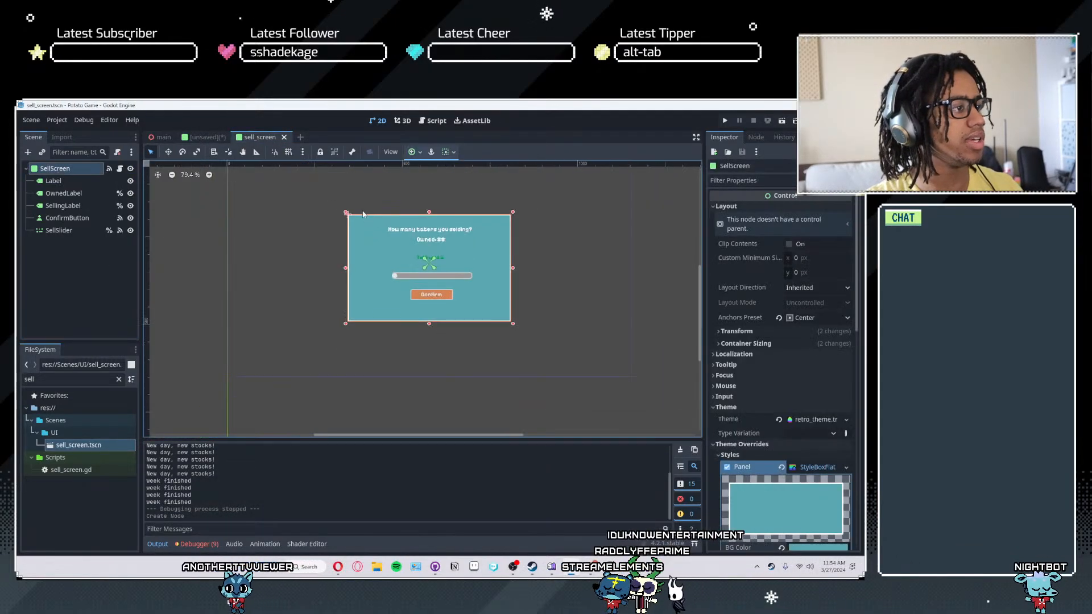
pyautogui.click(217, 139)
pyautogui.click(449, 153)
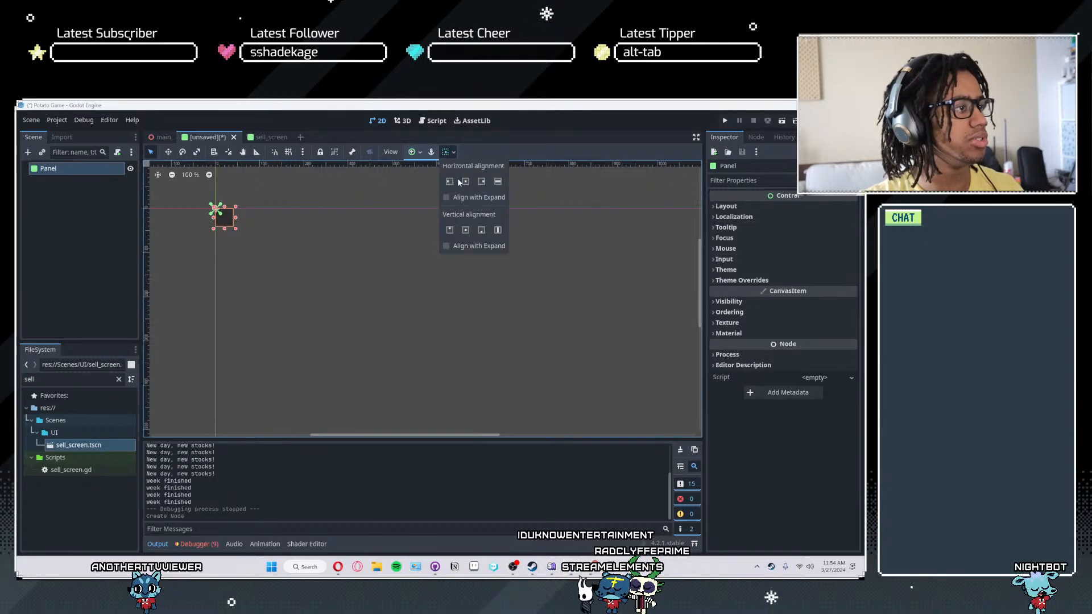
pyautogui.click(448, 154)
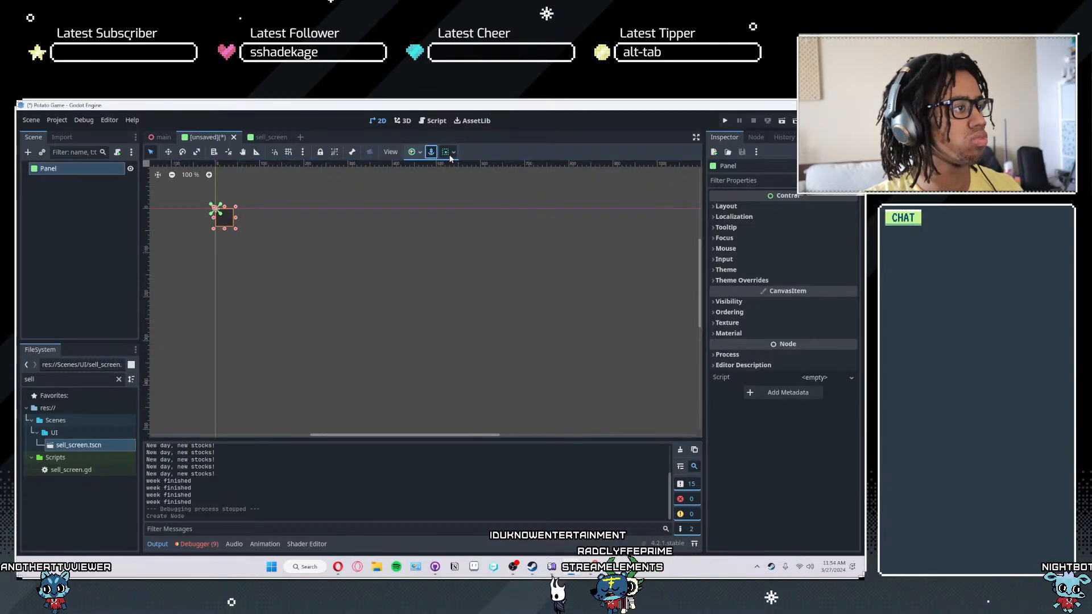
pyautogui.click(449, 158)
pyautogui.click(465, 230)
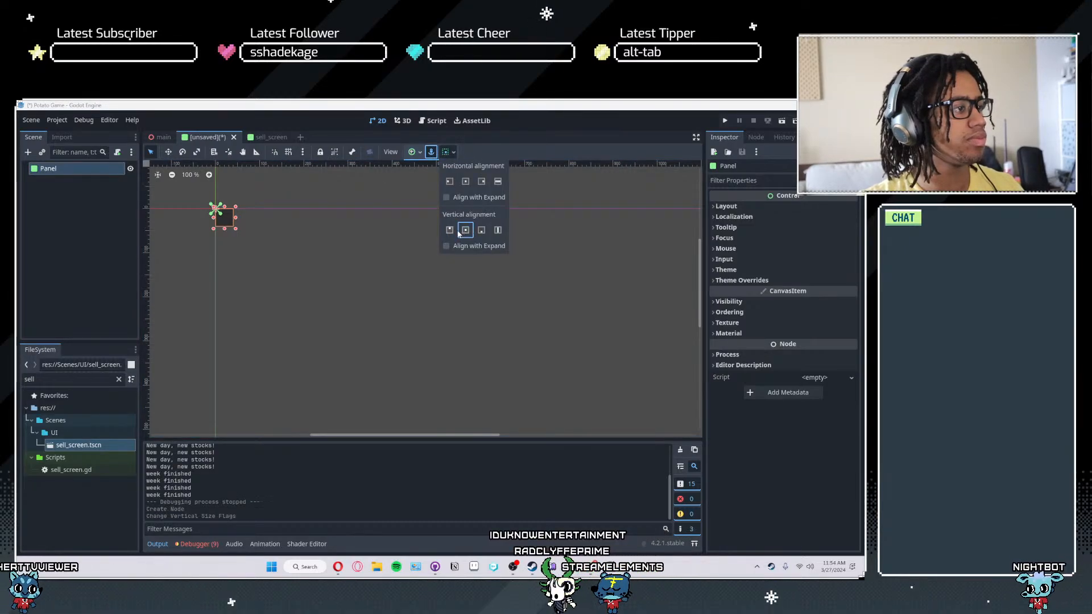
pyautogui.click(465, 181)
pyautogui.click(430, 152)
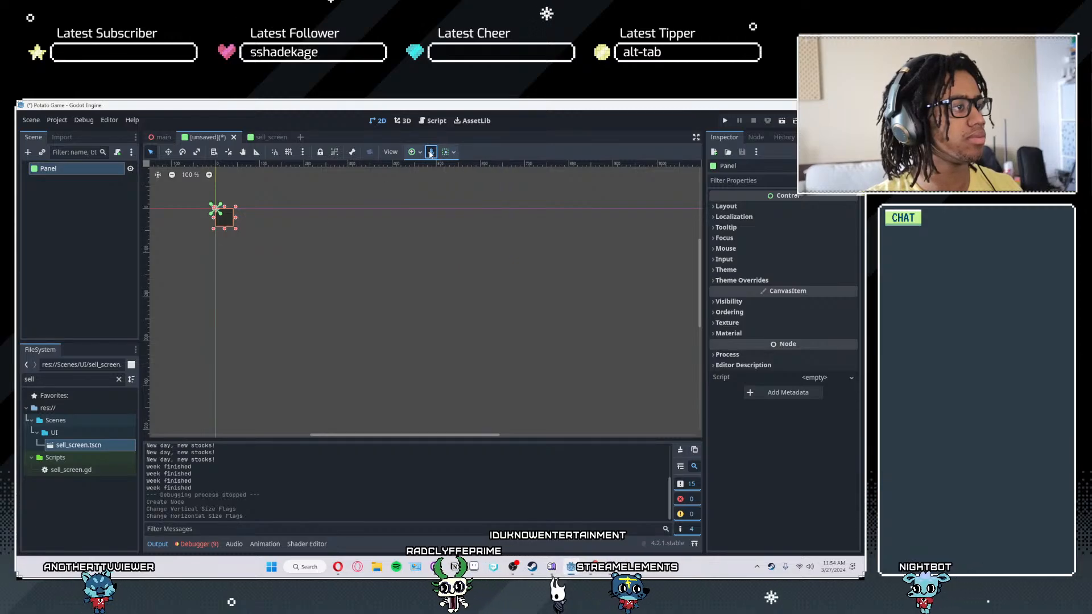
pyautogui.click(447, 155)
pyautogui.click(467, 230)
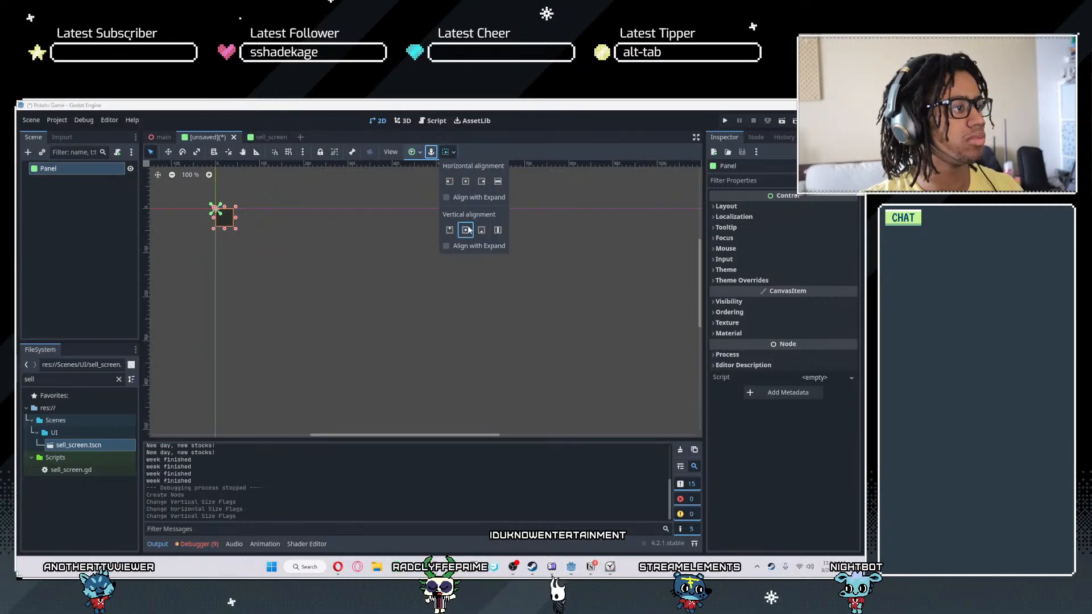
pyautogui.click(466, 181)
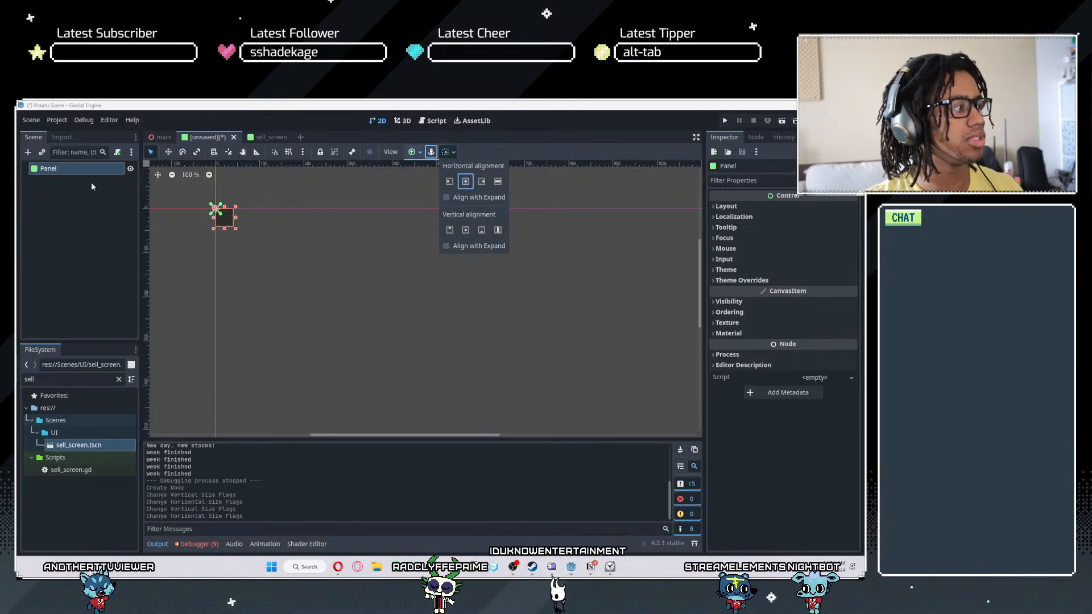
# - Anchor the Panel to the middle of the viewport with the Center anchor preset
pyautogui.click(411, 152)
pyautogui.click(431, 197)
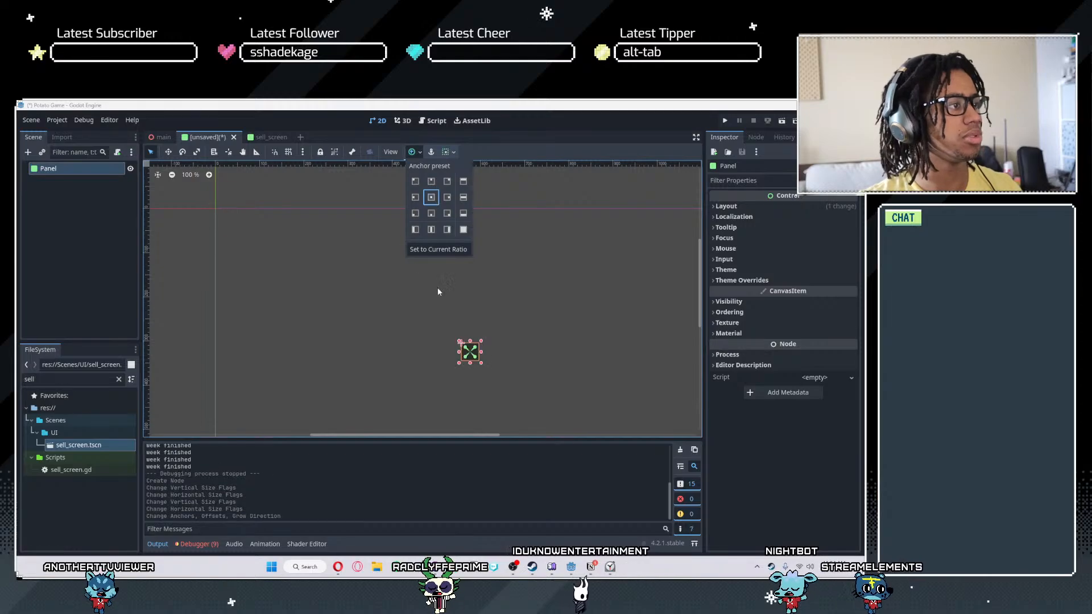
pyautogui.click(395, 319)
pyautogui.scroll(4, 367, 288)
pyautogui.moveTo(409, 307); pyautogui.dragTo(381, 212, button='middle')
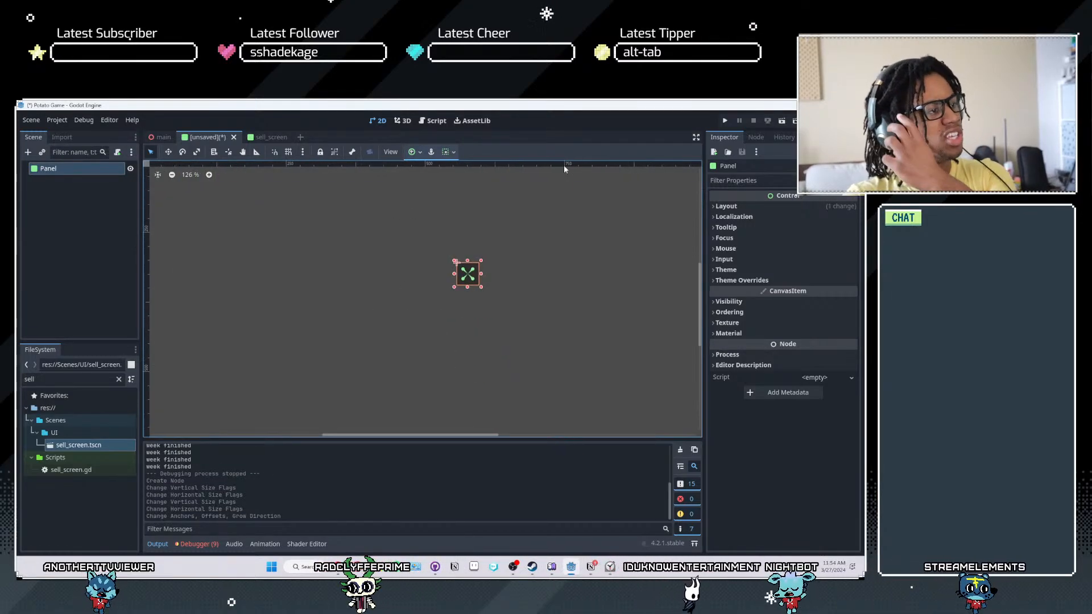
pyautogui.scroll(-3, 454, 279)
pyautogui.scroll(-2, 454, 278)
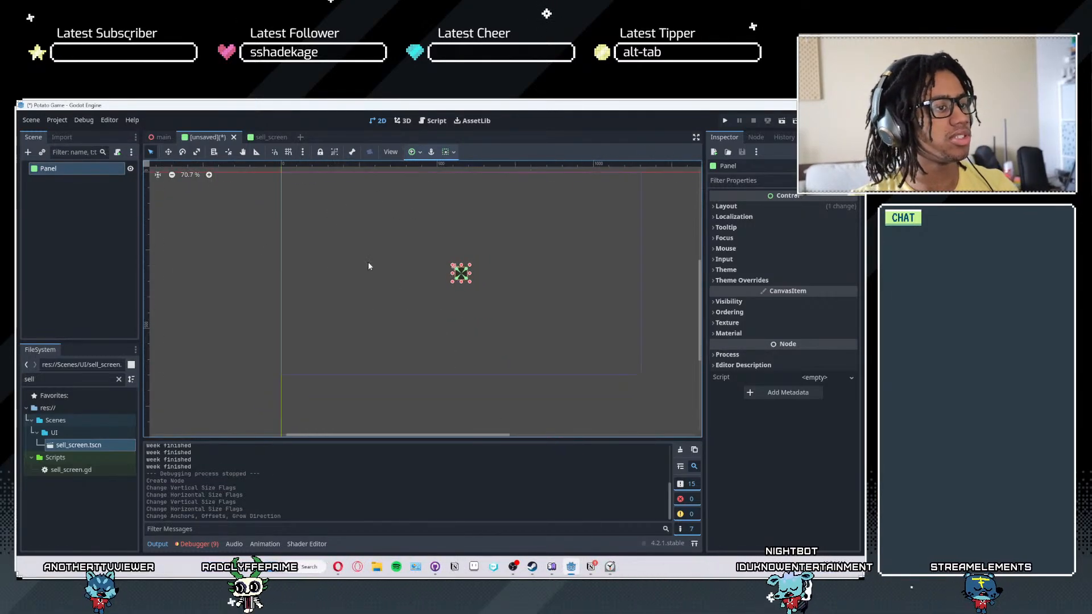
# - Try widening the Panel through its transform size to about 65 px, and undo the stray rotation change
pyautogui.click(759, 206)
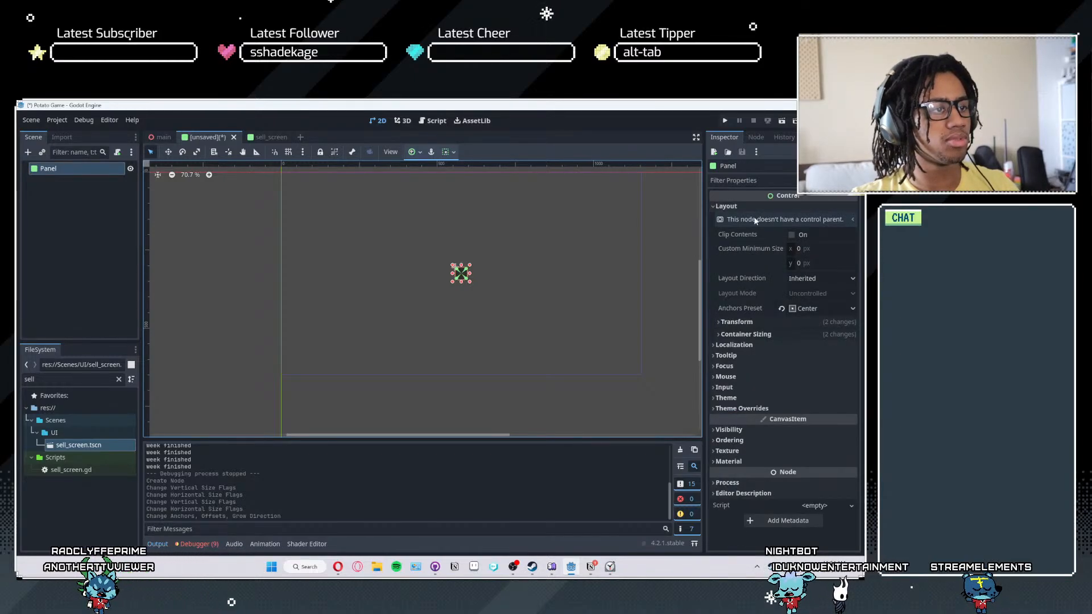
pyautogui.click(733, 321)
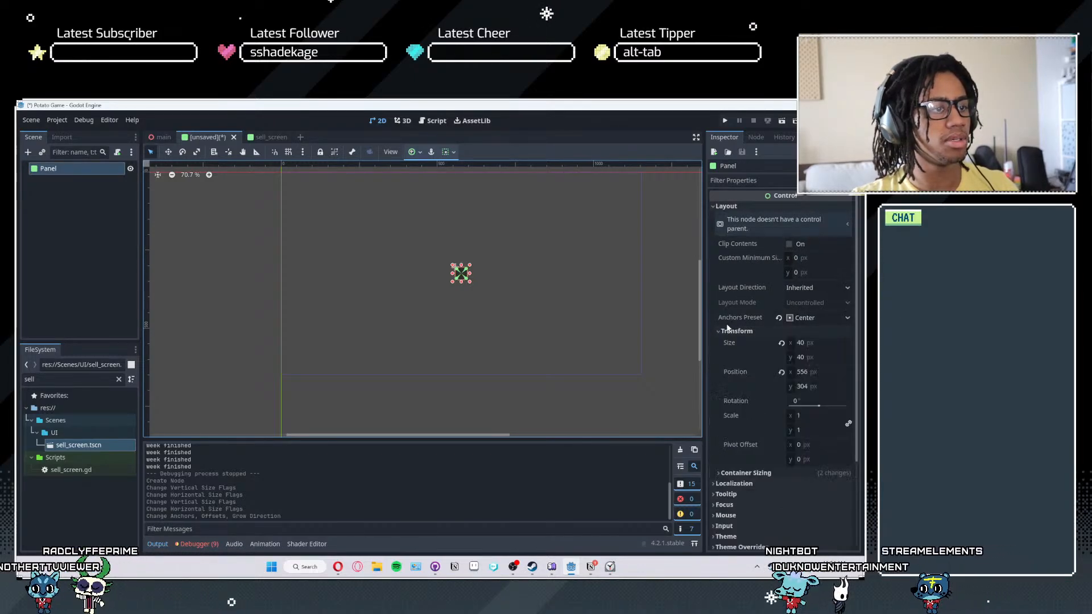
pyautogui.moveTo(794, 343); pyautogui.dragTo(789, 331)
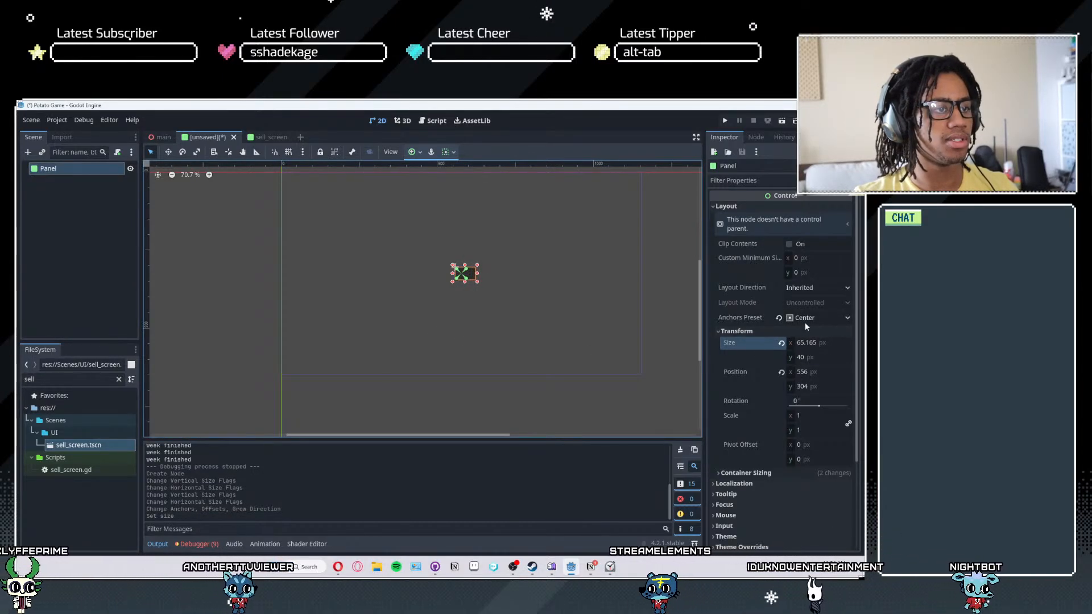
pyautogui.moveTo(814, 405); pyautogui.dragTo(817, 407)
pyautogui.hotkey('ctrl', 'z')
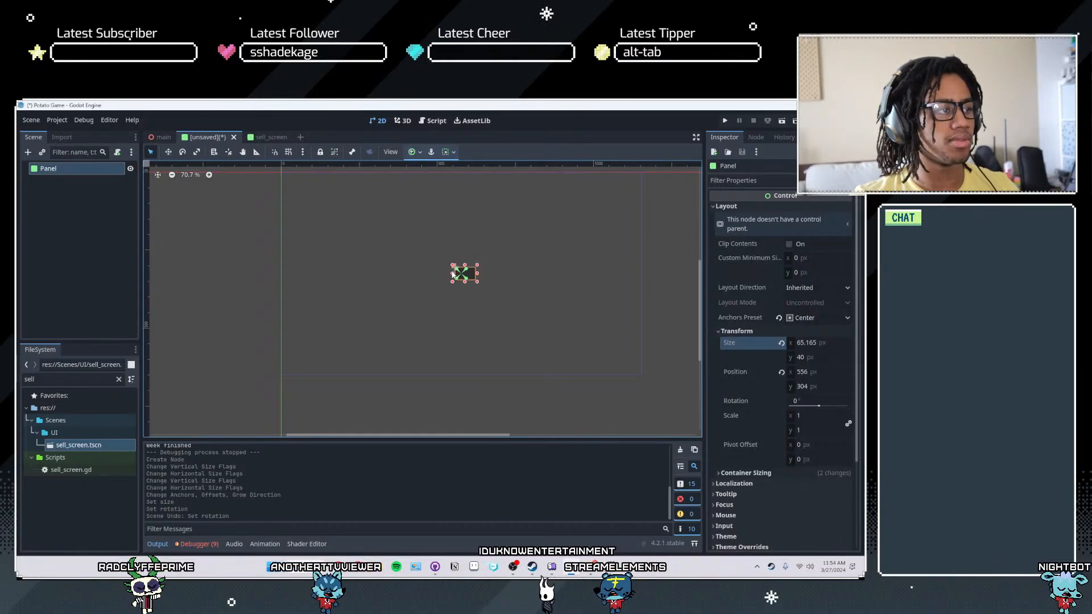
# - Resize the Panel on the canvas to about 500 × 583 px and move it to about (327, 26)
pyautogui.moveTo(423, 269); pyautogui.dragTo(405, 271)
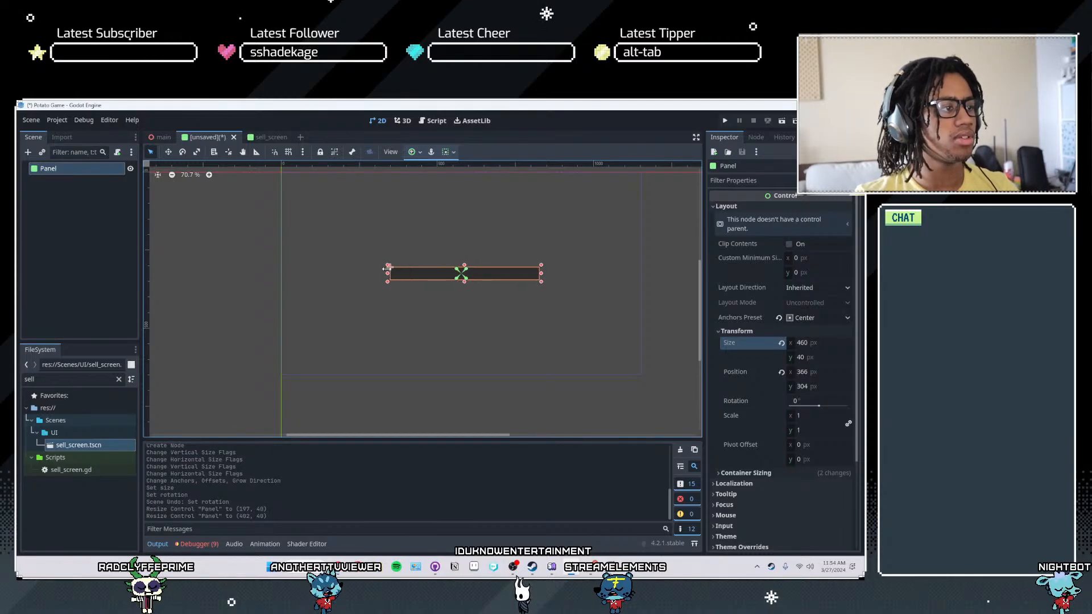
pyautogui.moveTo(461, 267); pyautogui.dragTo(465, 207)
pyautogui.moveTo(459, 281); pyautogui.dragTo(461, 368)
pyautogui.moveTo(461, 195); pyautogui.dragTo(461, 183)
pyautogui.moveTo(472, 221); pyautogui.dragTo(469, 216)
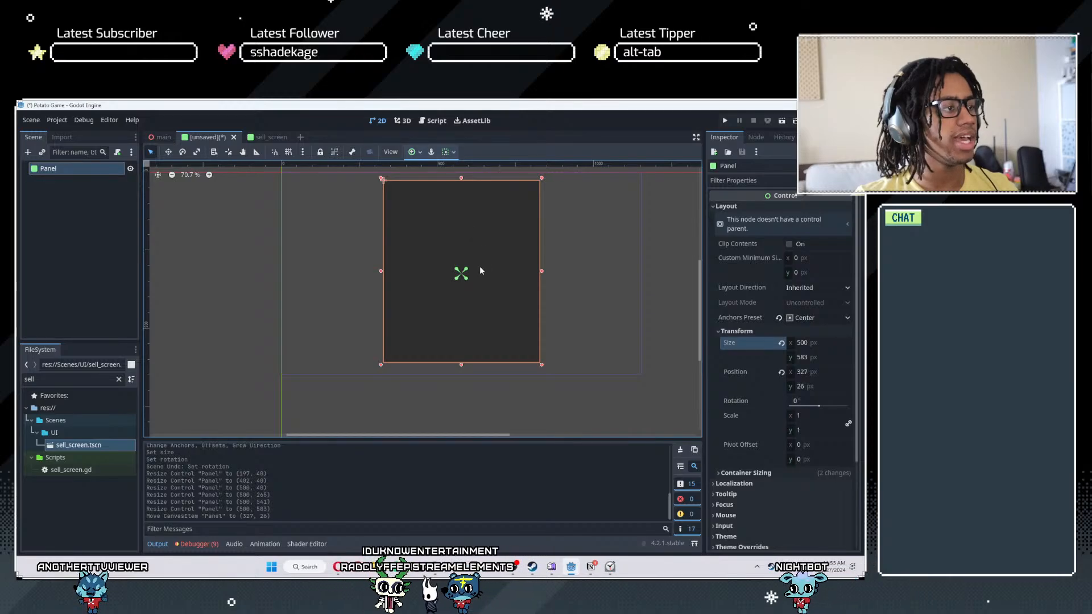
pyautogui.scroll(-1, 471, 265)
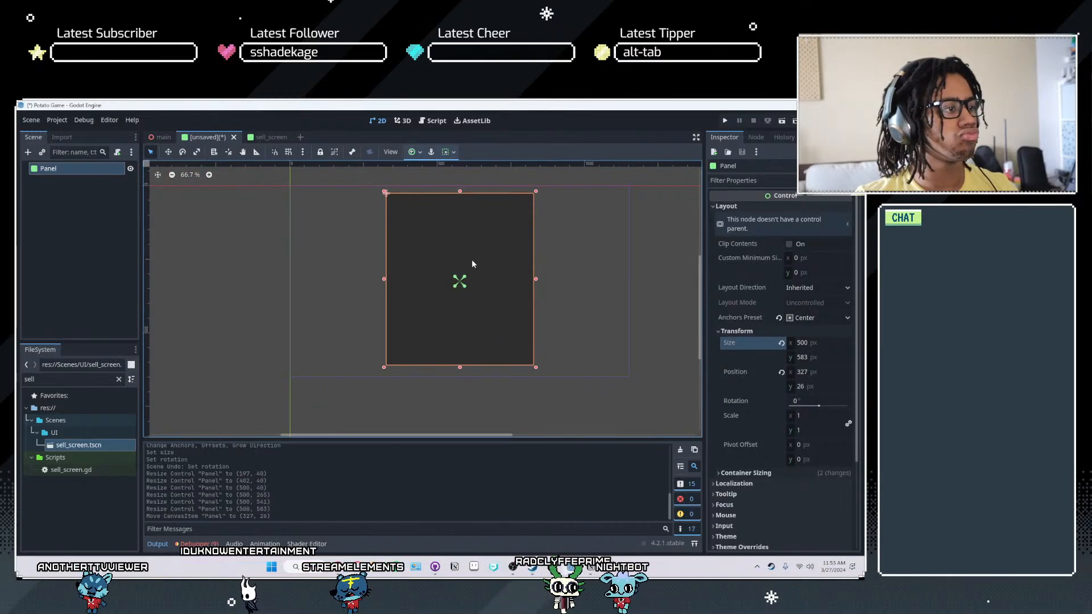
# - Re-centre the resized Panel in the viewport by reapplying the Center anchor preset
pyautogui.click(419, 152)
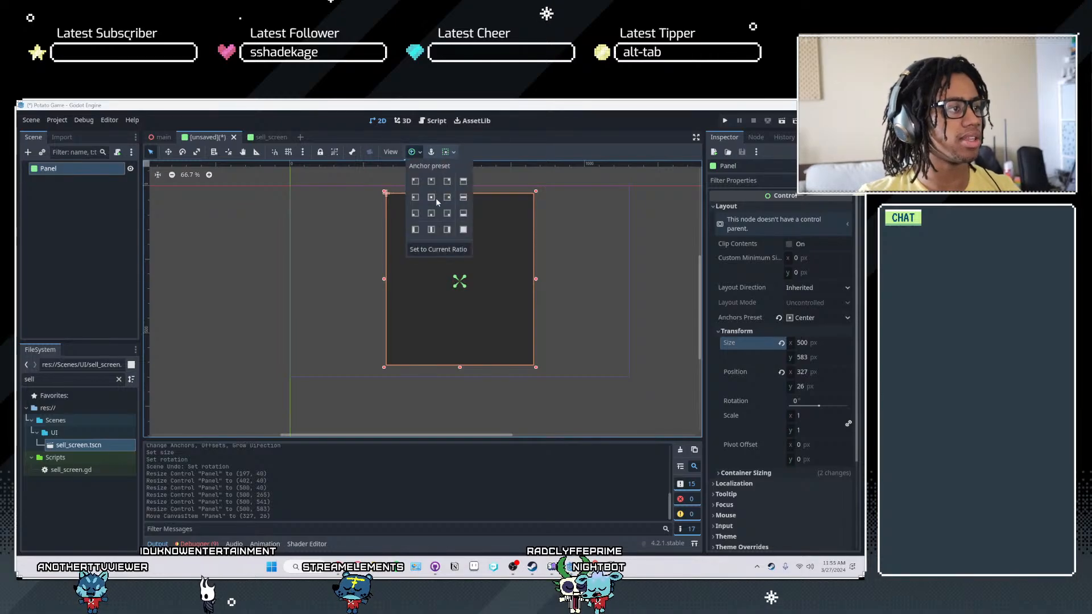
pyautogui.click(255, 301)
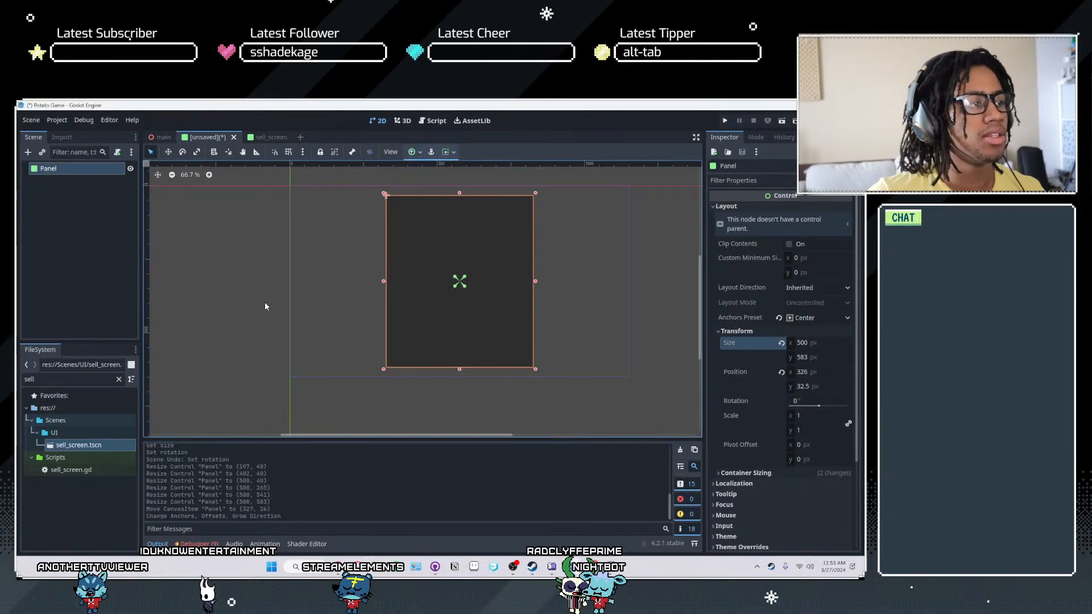
pyautogui.scroll(2, 266, 303)
pyautogui.moveTo(443, 290); pyautogui.dragTo(427, 348, button='middle')
# - Save the new scene as invoice.tscn in the res://Scenes/UI folder
pyautogui.hotkey('ctrl', 's')
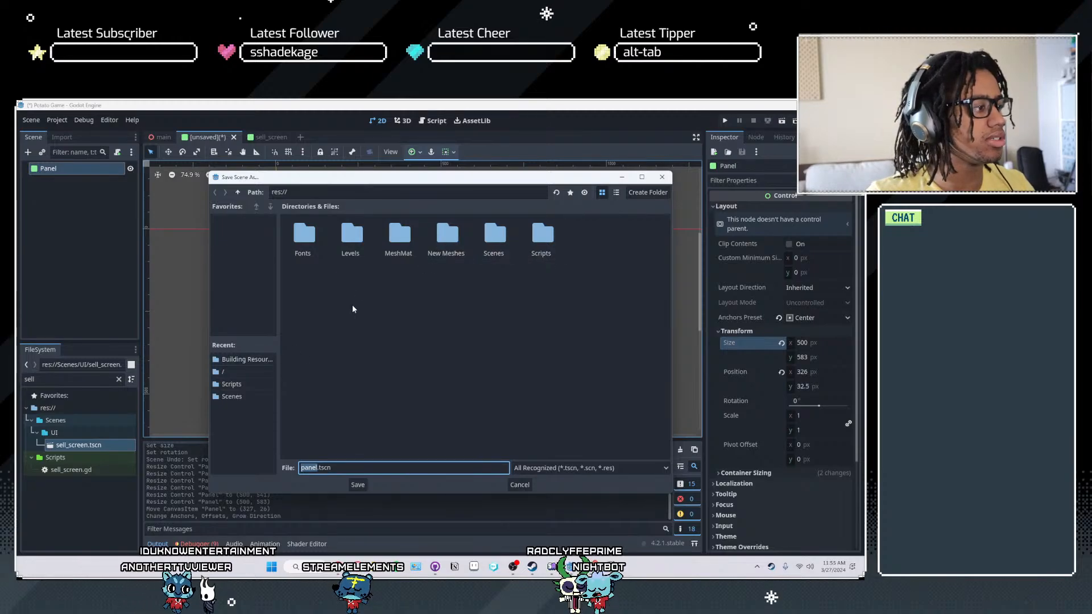
pyautogui.click(239, 398)
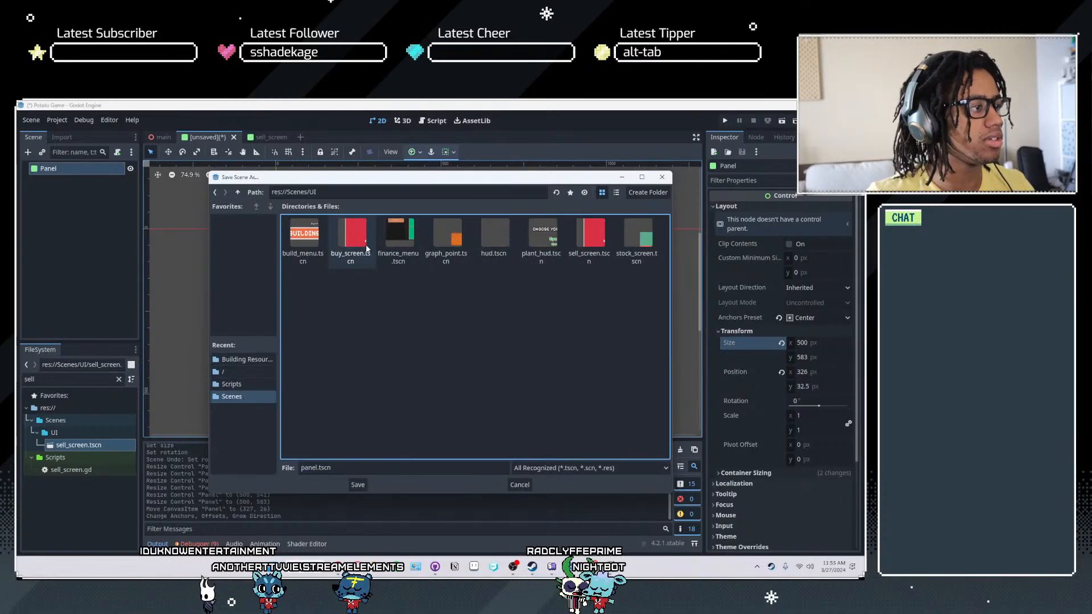
pyautogui.click(333, 466)
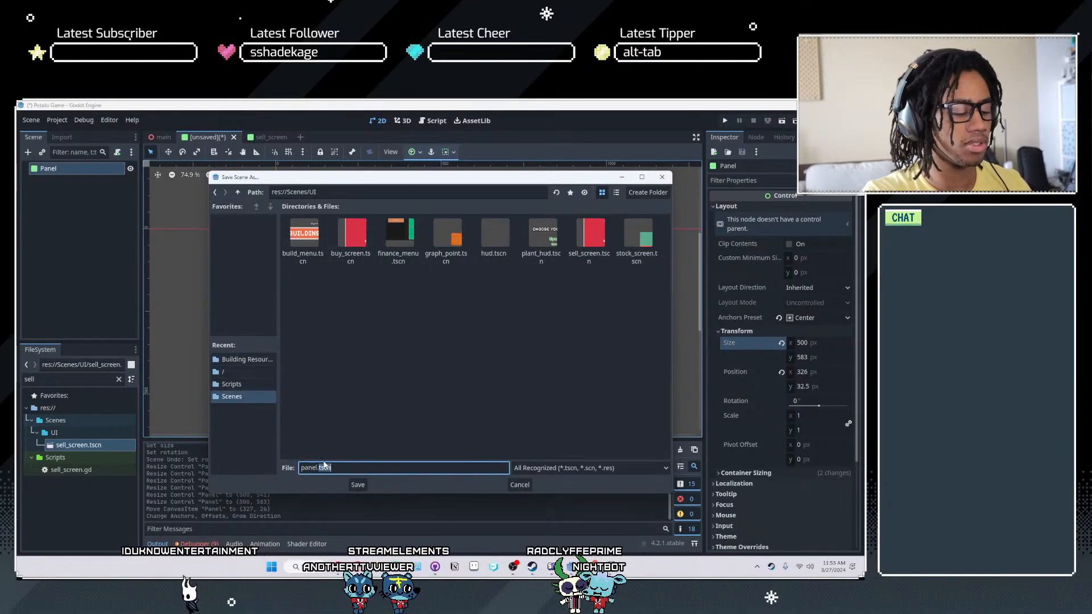
pyautogui.write('invoice.')
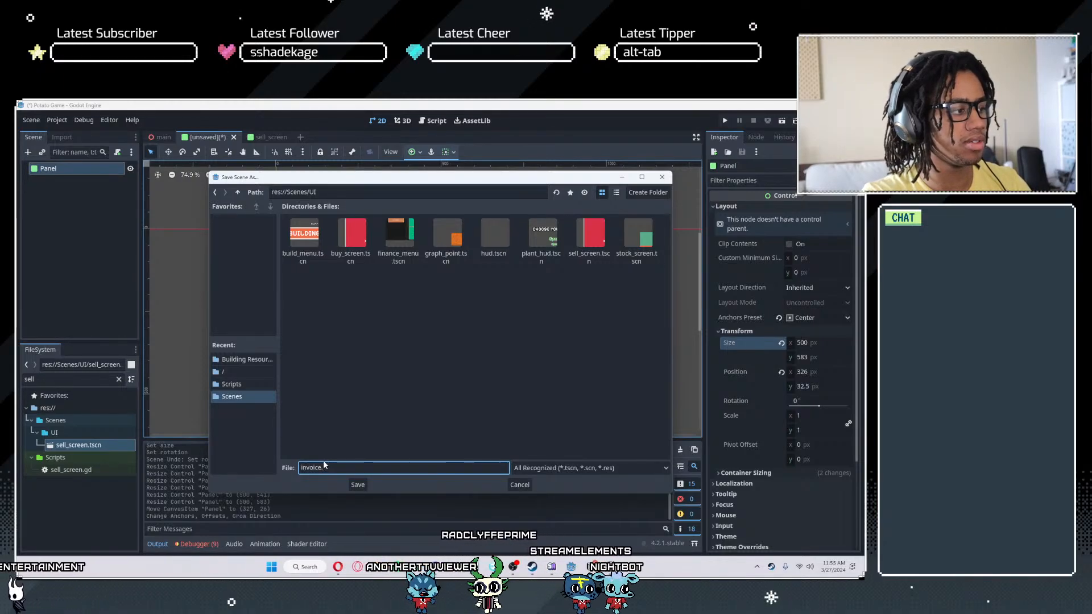
pyautogui.press('Return')
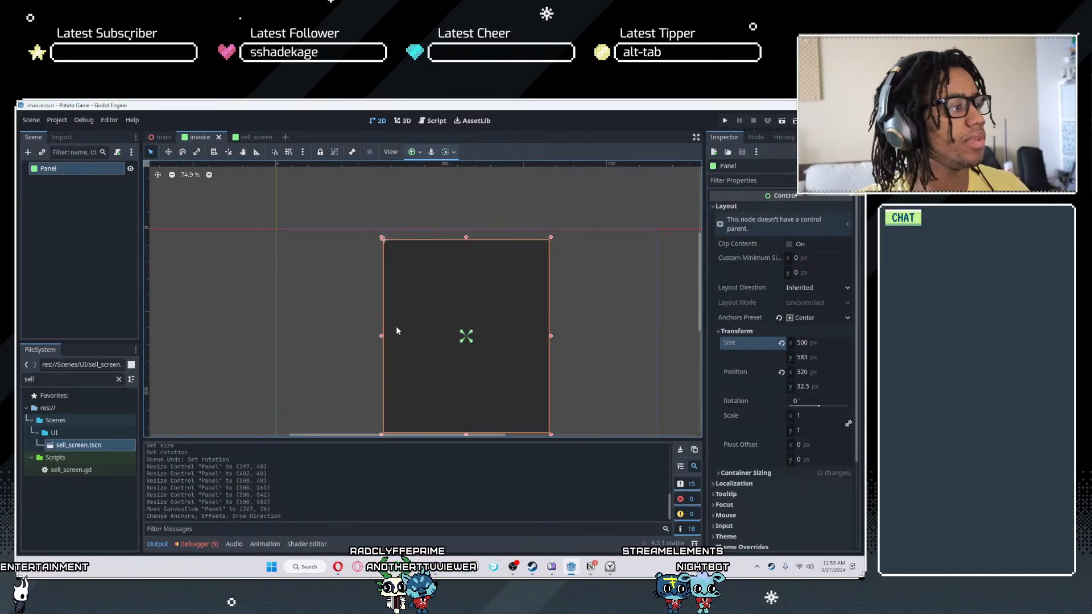
# - Rename the scene's root Panel node to InvoiceScreen
pyautogui.doubleClick(76, 169)
pyautogui.write('Invo')
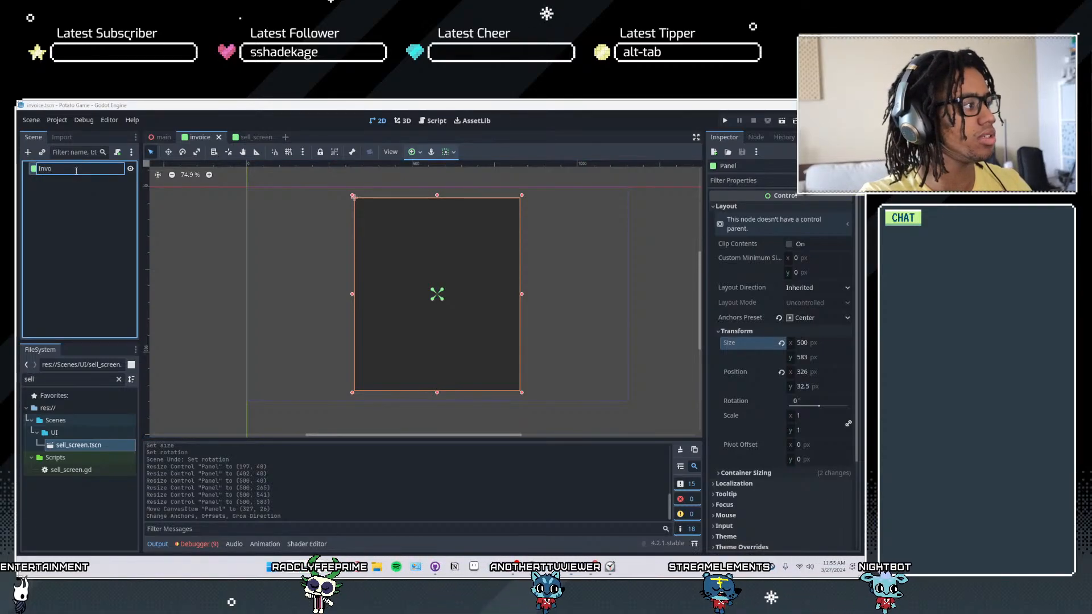
pyautogui.write('iceScre')
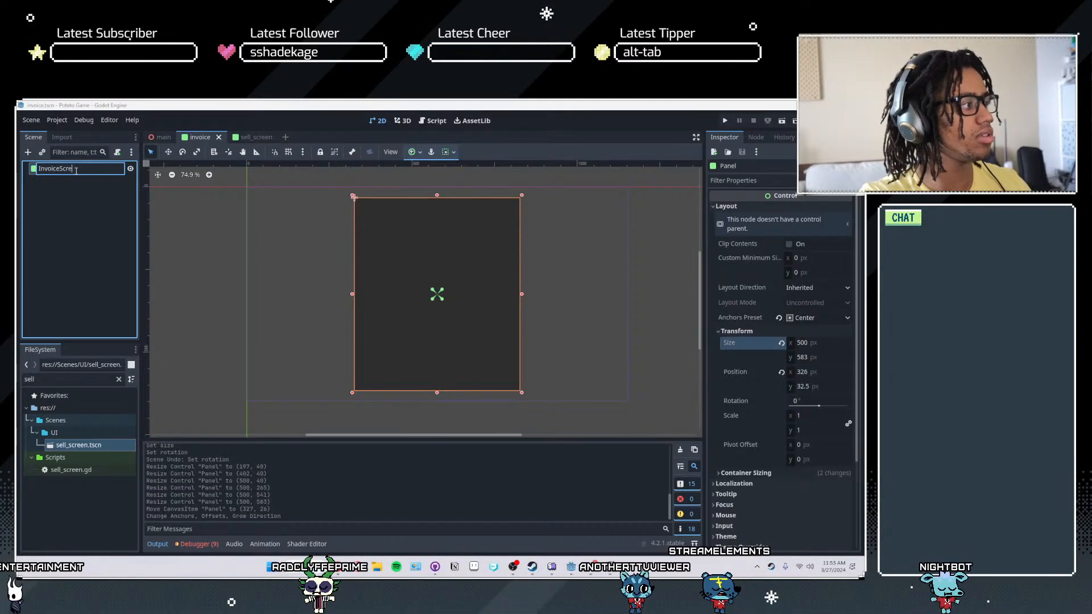
pyautogui.write('en')
pyautogui.press('Return')
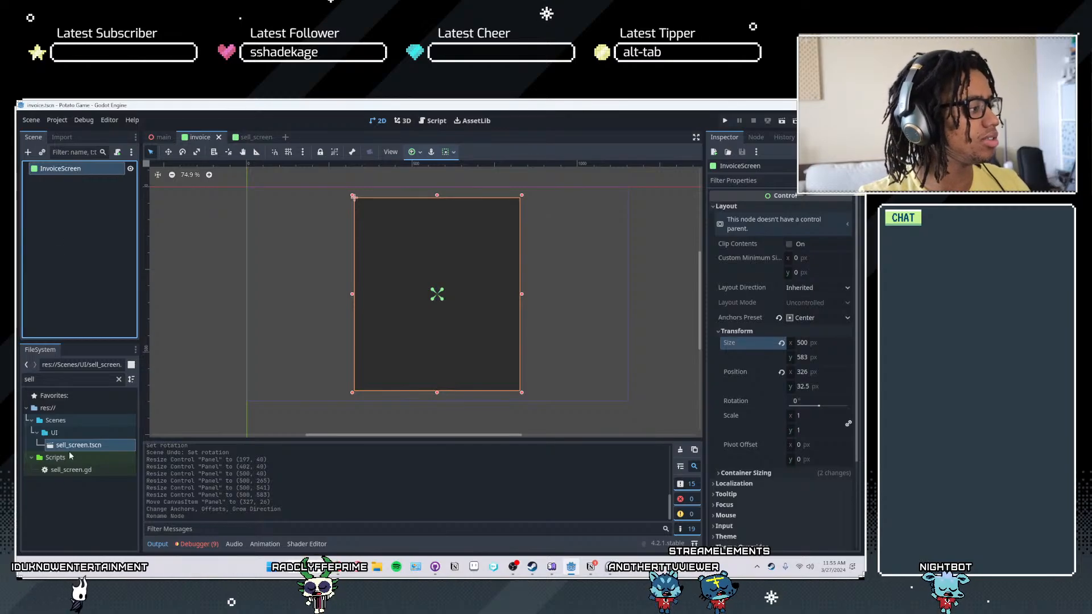
# - Filter the project files for "invoice" and rename the invoice scene file to invoice_screen.tscn
pyautogui.click(121, 380)
pyautogui.write('invoice')
pyautogui.click(73, 446)
pyautogui.click(77, 446)
pyautogui.write('_screen')
pyautogui.press('Return')
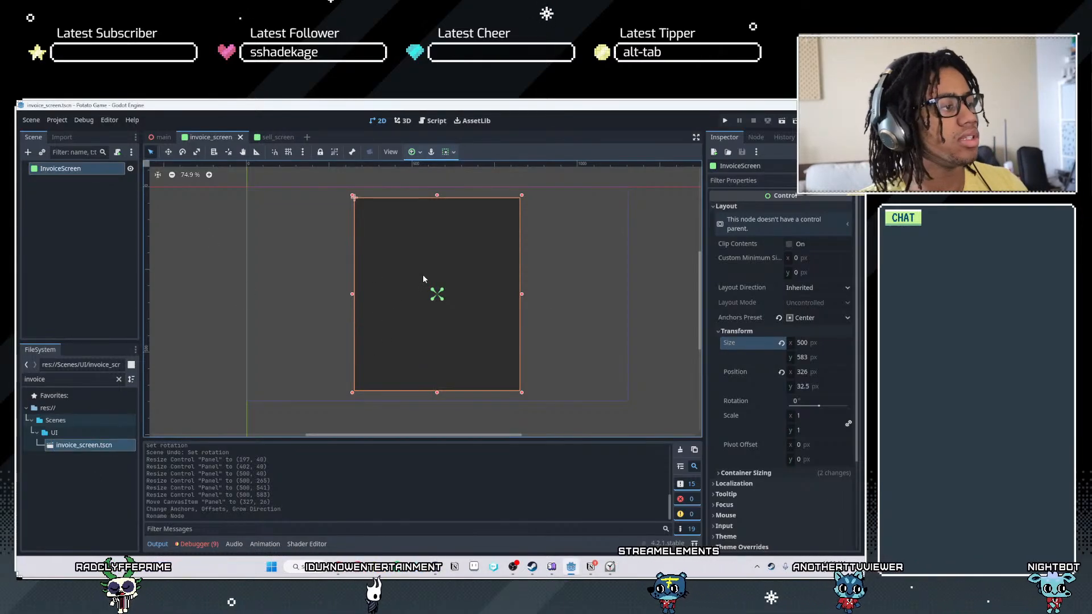
pyautogui.moveTo(423, 275); pyautogui.dragTo(412, 294, button='middle')
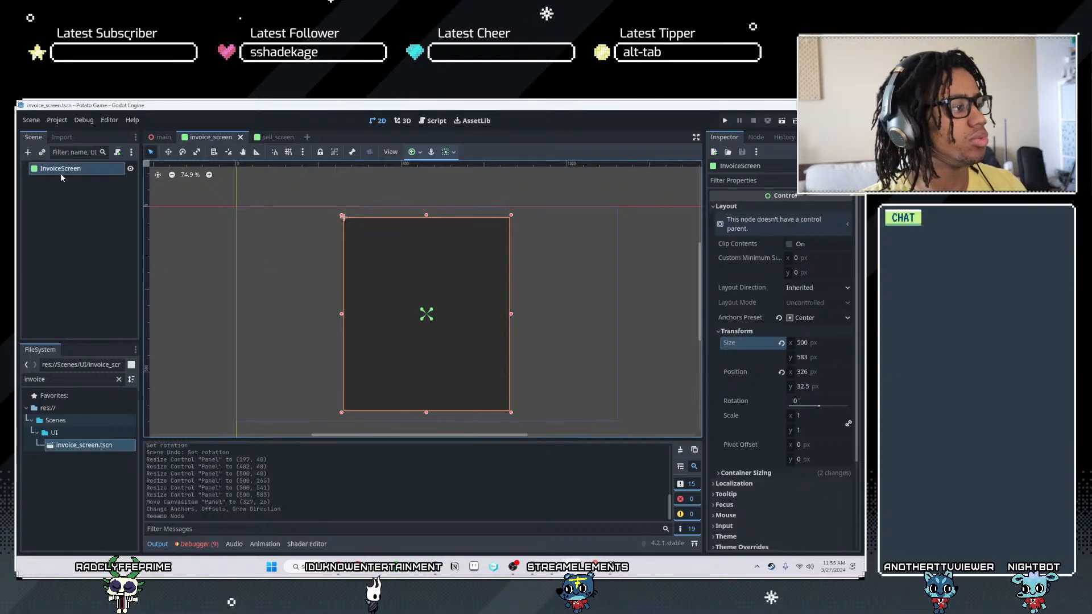
pyautogui.scroll(6, 621, 323)
pyautogui.moveTo(417, 348); pyautogui.dragTo(496, 349, button='middle')
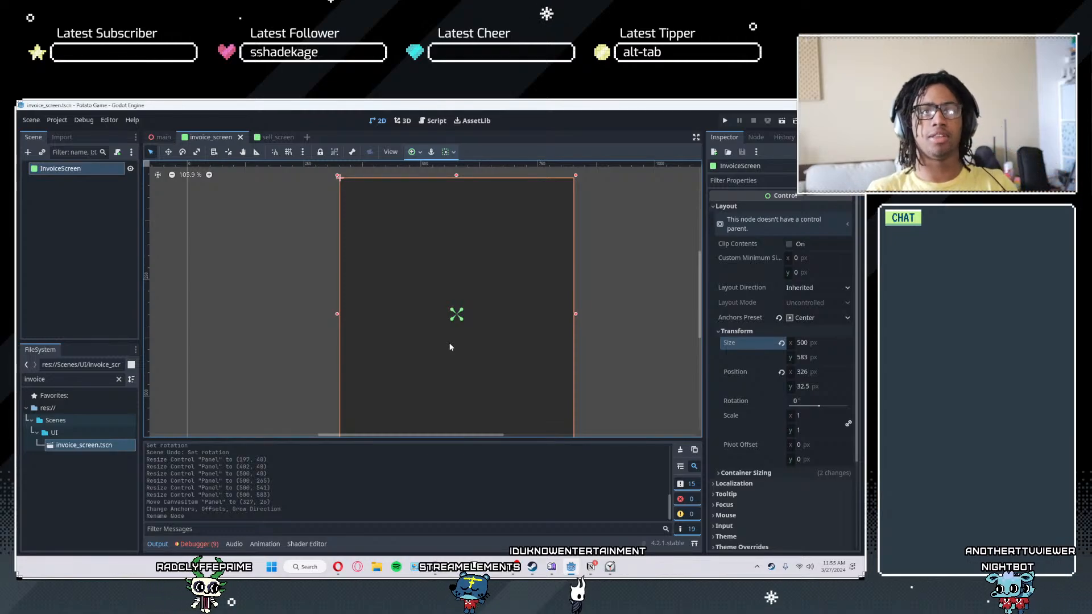
pyautogui.moveTo(485, 338); pyautogui.dragTo(484, 297, button='middle')
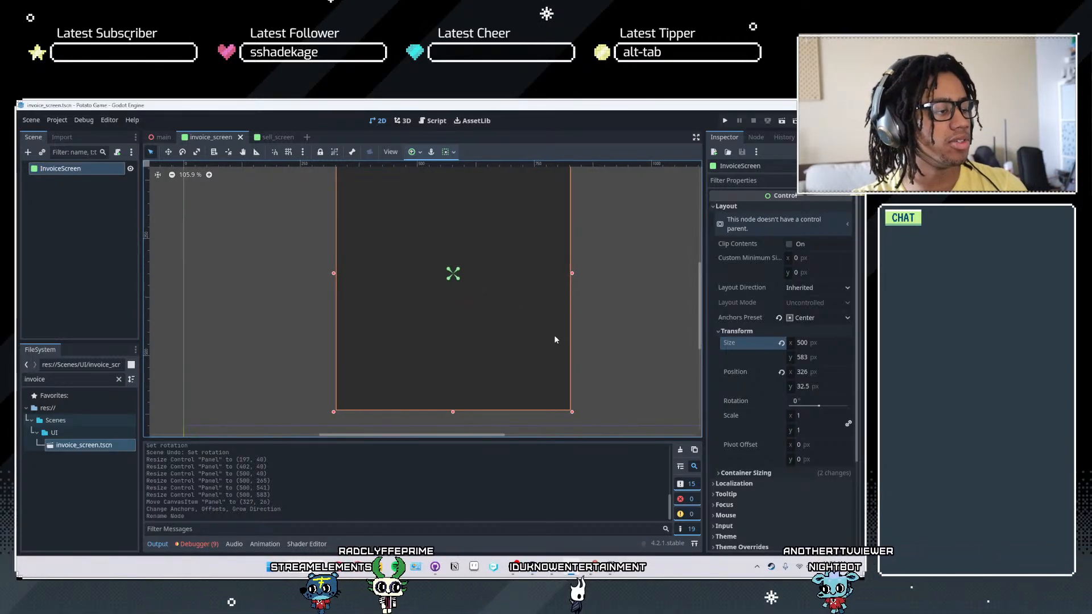
pyautogui.moveTo(479, 361); pyautogui.dragTo(433, 396, button='middle')
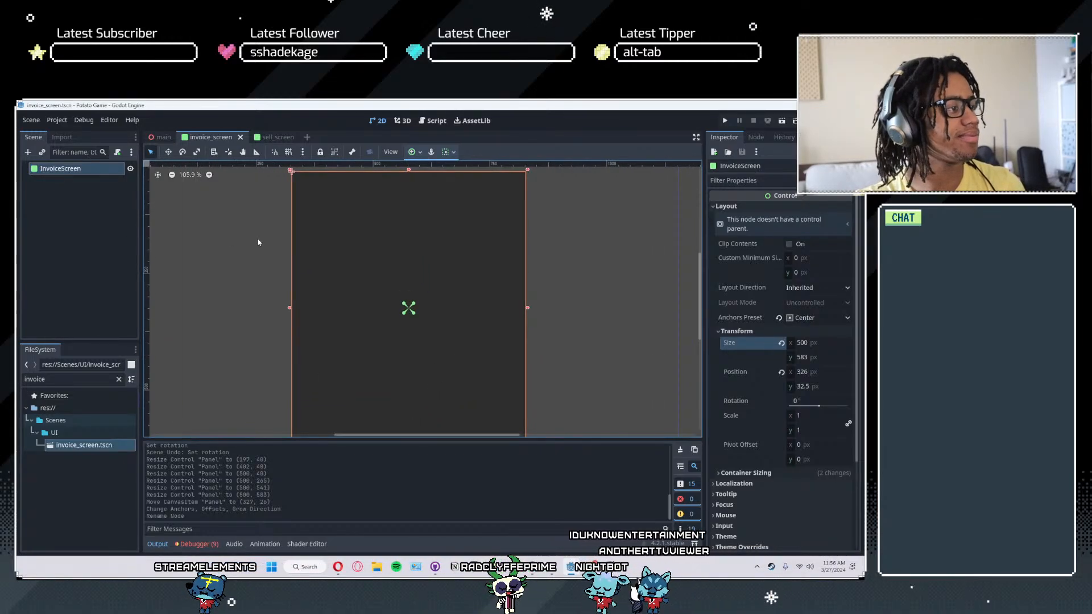
# - Assign the existing retro_theme.tres resource as the InvoiceScreen panel's theme
pyautogui.scroll(-5, 732, 367)
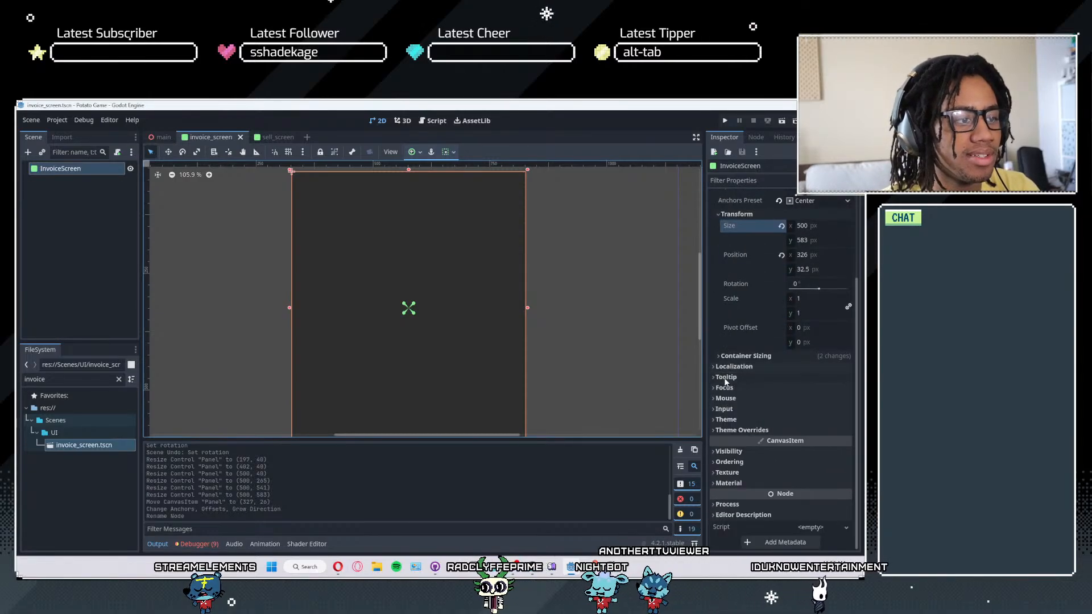
pyautogui.click(721, 420)
pyautogui.click(719, 421)
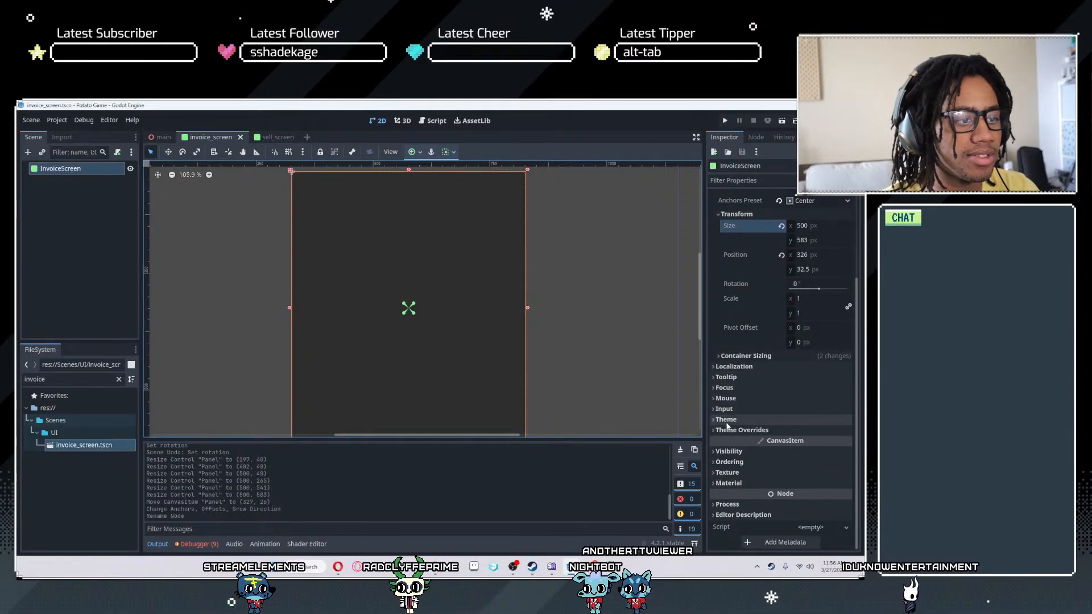
pyautogui.click(724, 431)
pyautogui.click(726, 441)
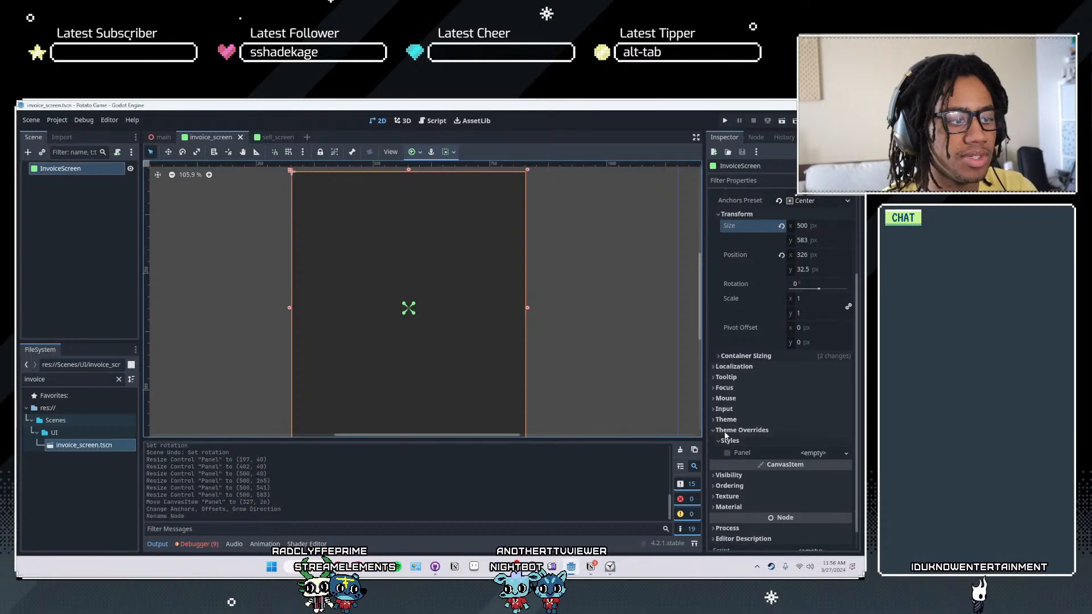
pyautogui.click(726, 420)
pyautogui.click(811, 432)
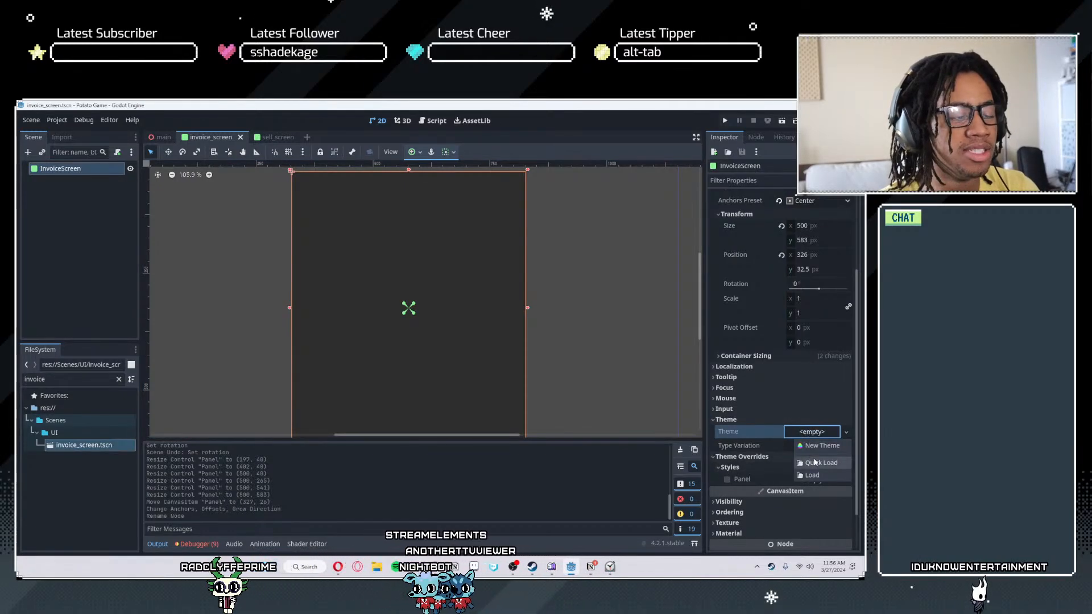
pyautogui.click(814, 462)
pyautogui.doubleClick(364, 294)
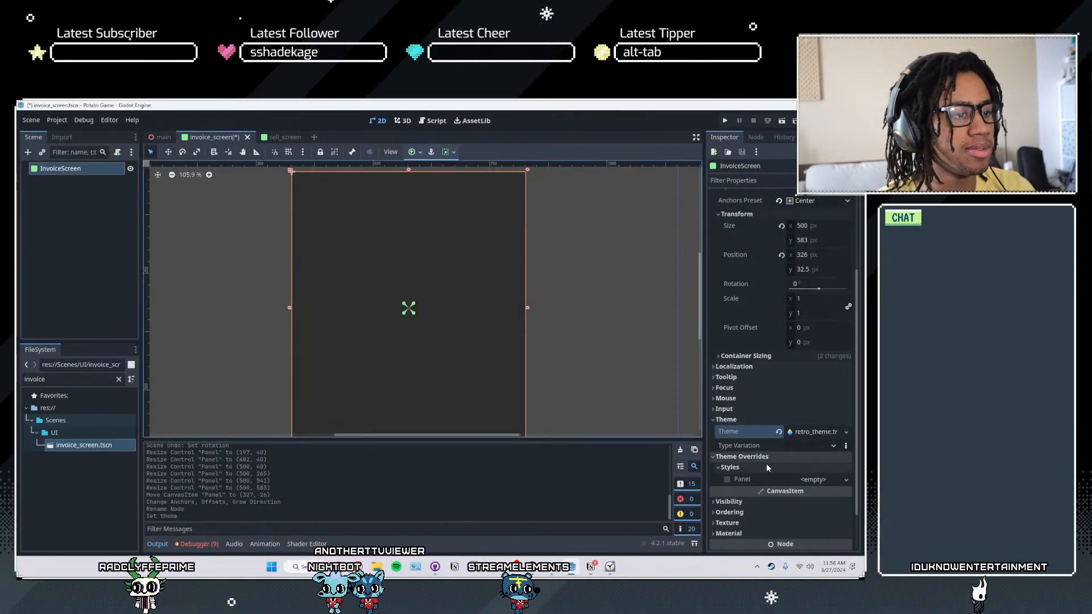
# - Check the panel's theme type variation options and inspect the properties of the assigned retro theme
pyautogui.click(831, 447)
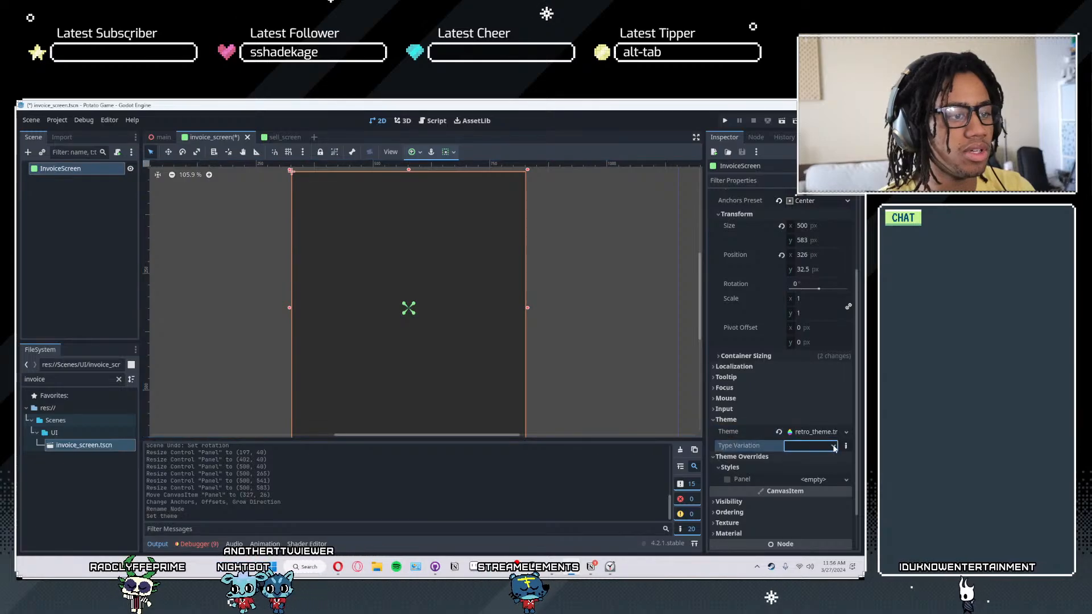
pyautogui.click(845, 447)
pyautogui.click(832, 447)
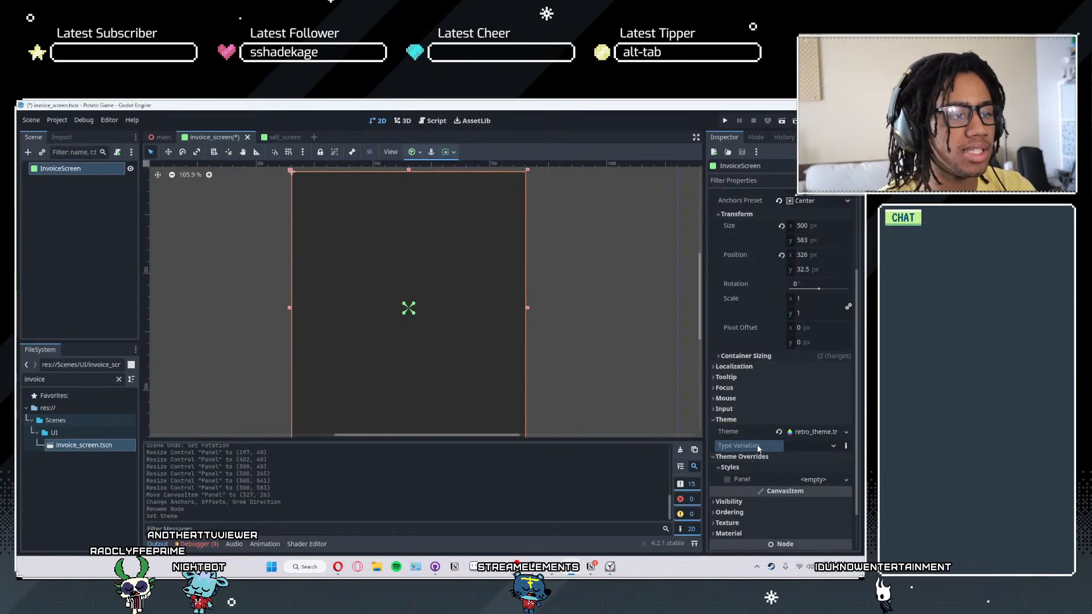
pyautogui.click(823, 432)
pyautogui.click(823, 433)
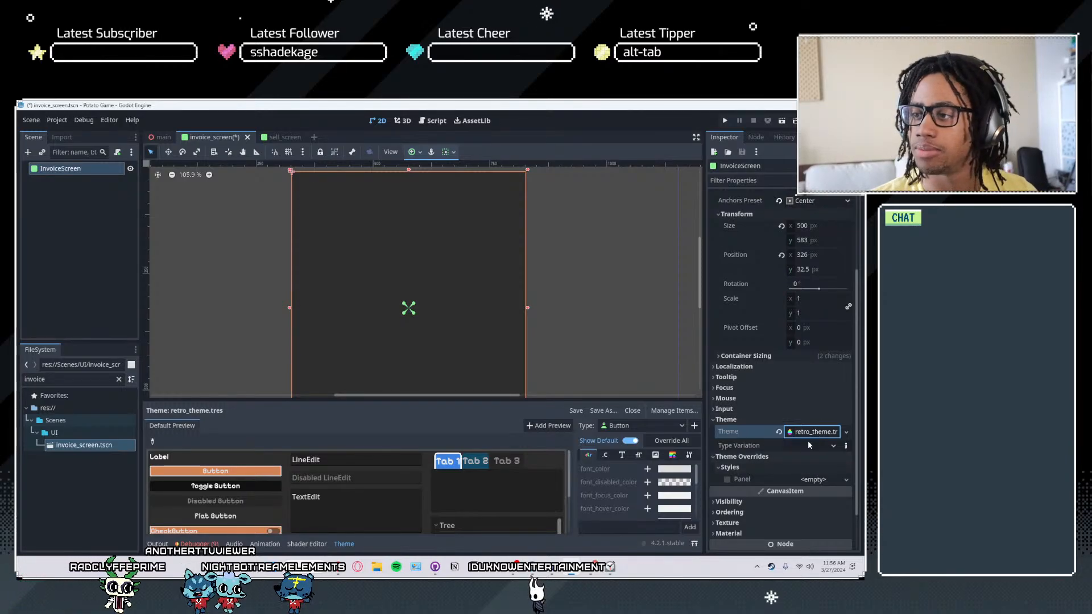
pyautogui.click(801, 435)
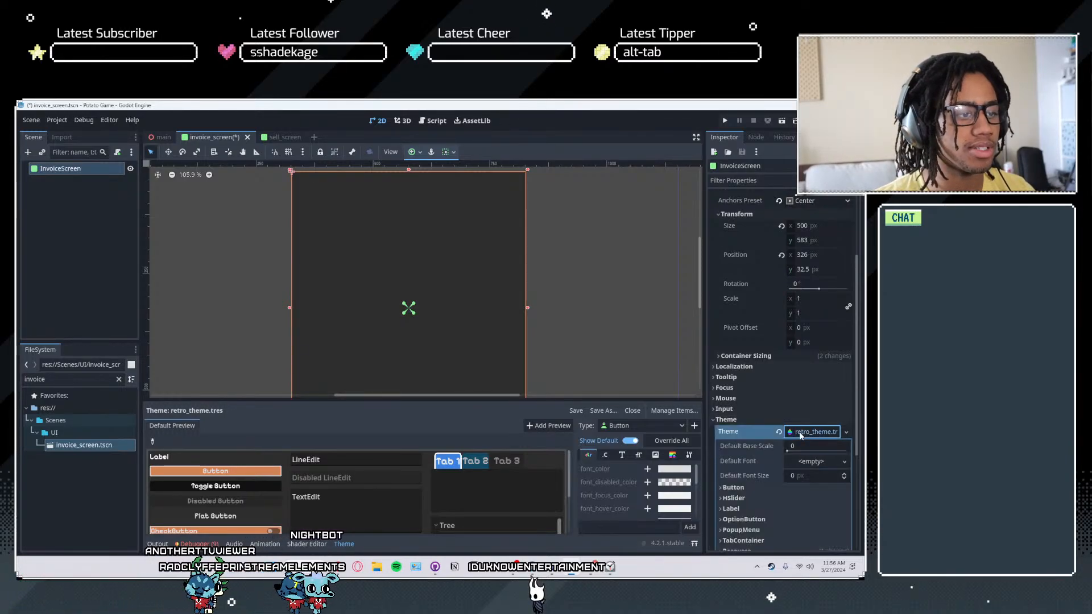
pyautogui.click(819, 437)
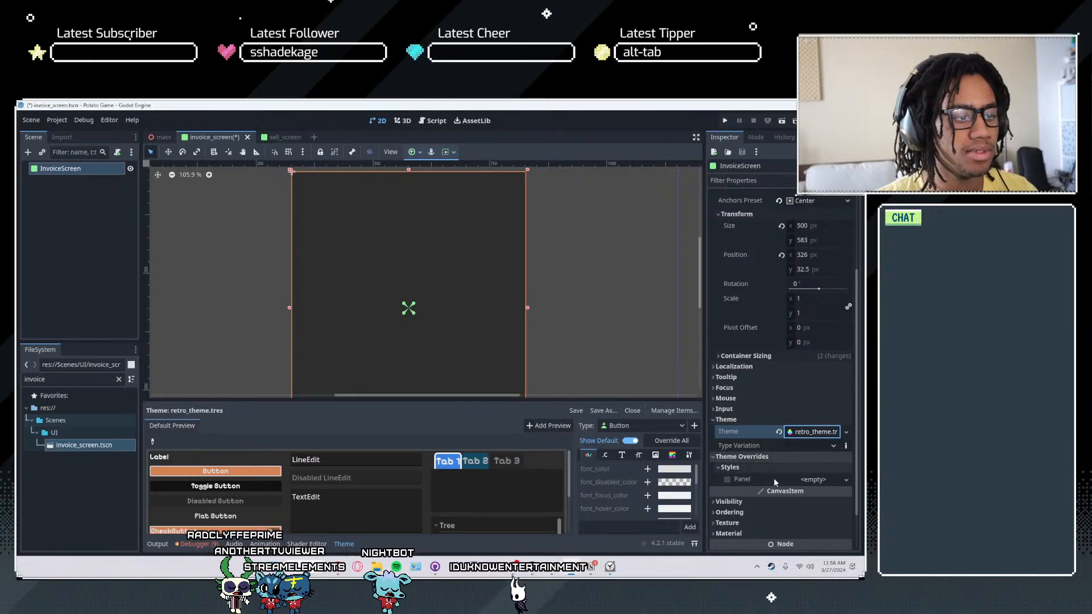
# - Override the InvoiceScreen panel's style with a new StyleBoxFlat
pyautogui.click(813, 479)
pyautogui.click(807, 506)
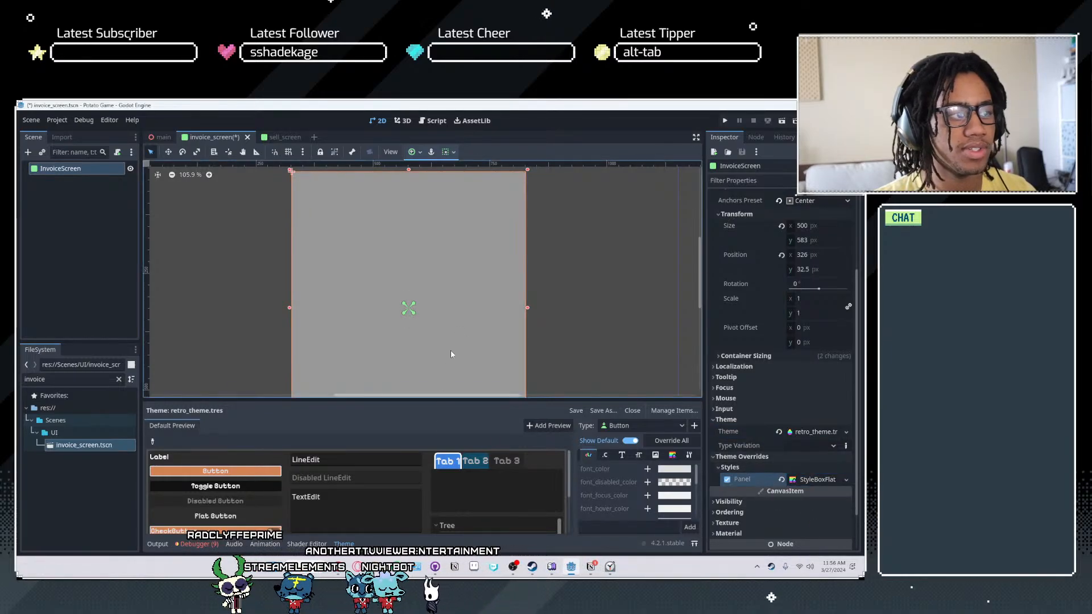
pyautogui.scroll(-5, 496, 283)
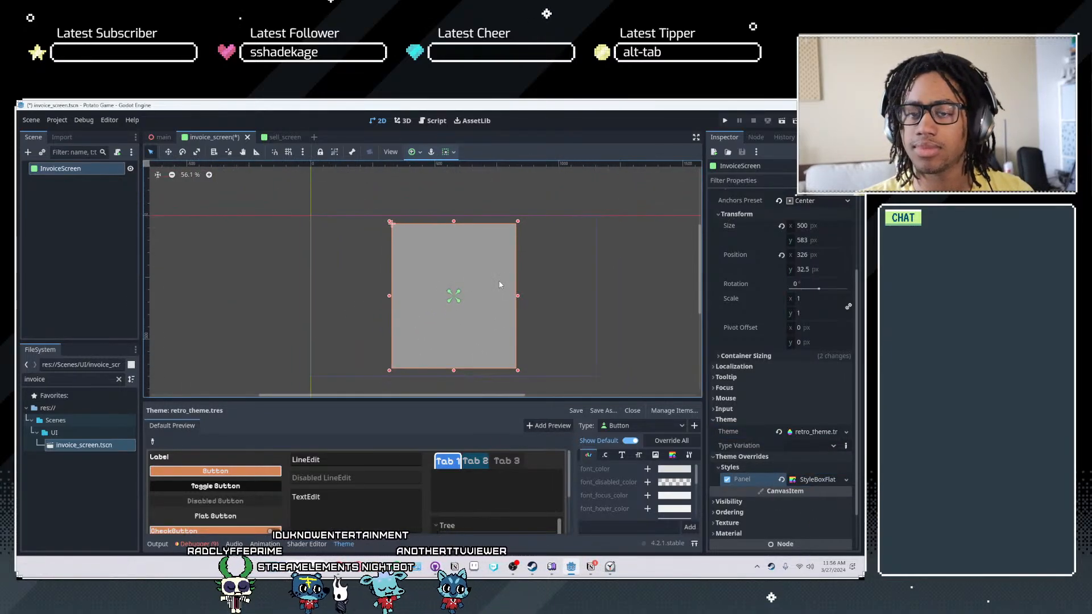
pyautogui.moveTo(503, 293); pyautogui.dragTo(505, 275, button='middle')
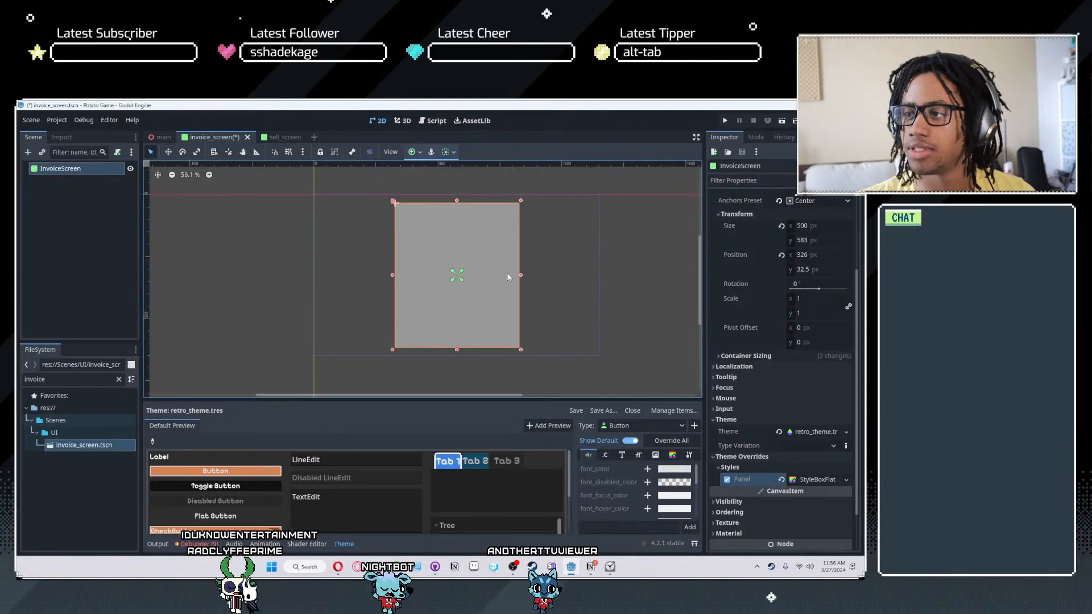
# - Set the panel StyleBoxFlat's background color to the light tan dbaf92
pyautogui.click(817, 479)
pyautogui.click(817, 381)
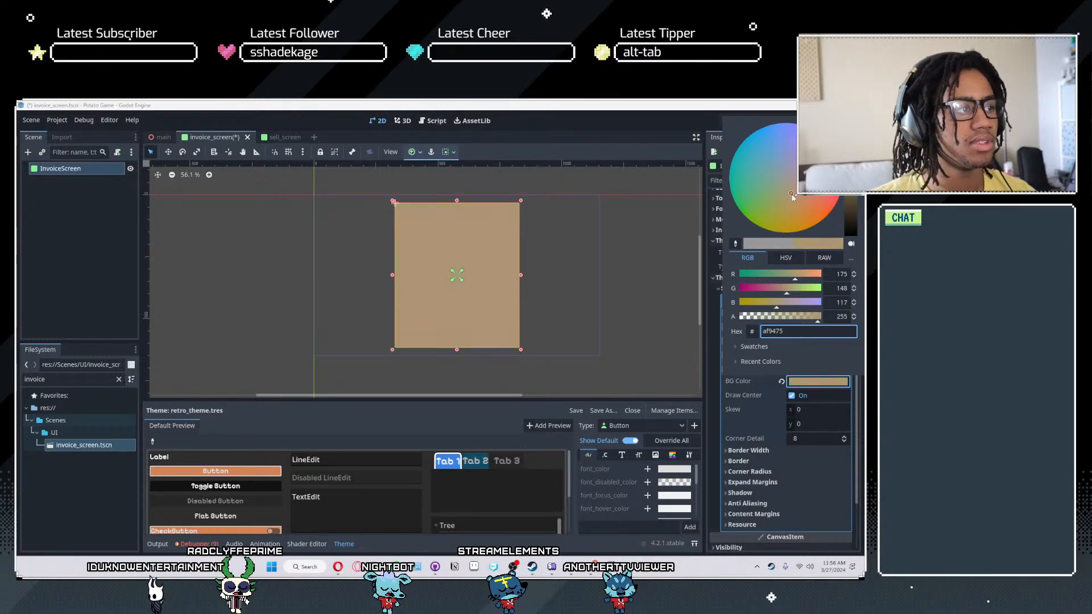
pyautogui.moveTo(790, 195); pyautogui.dragTo(798, 204)
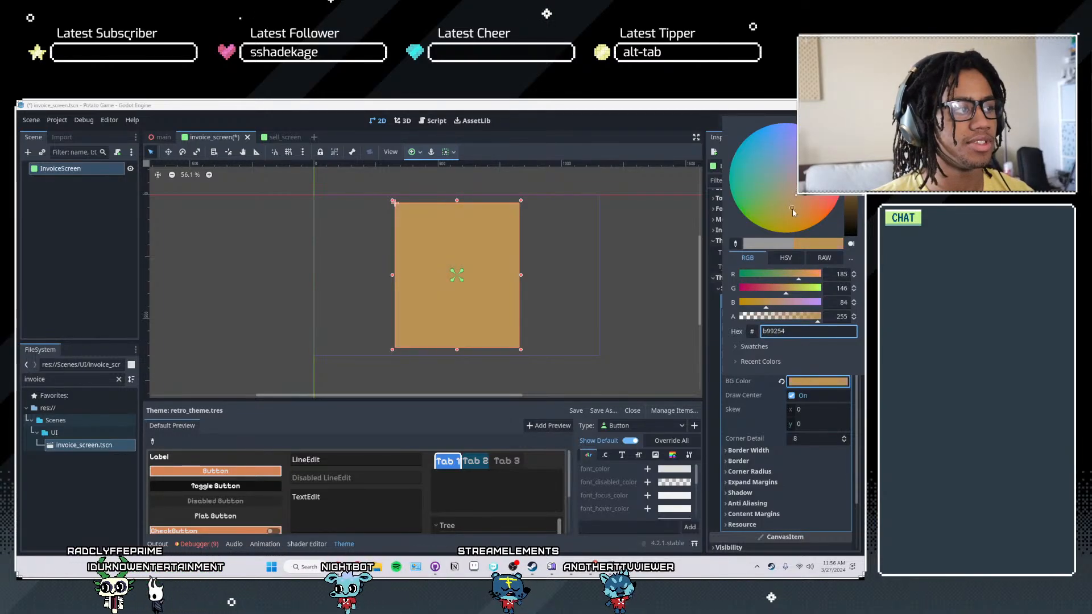
pyautogui.moveTo(796, 203); pyautogui.dragTo(800, 200)
pyautogui.moveTo(850, 163); pyautogui.dragTo(850, 150)
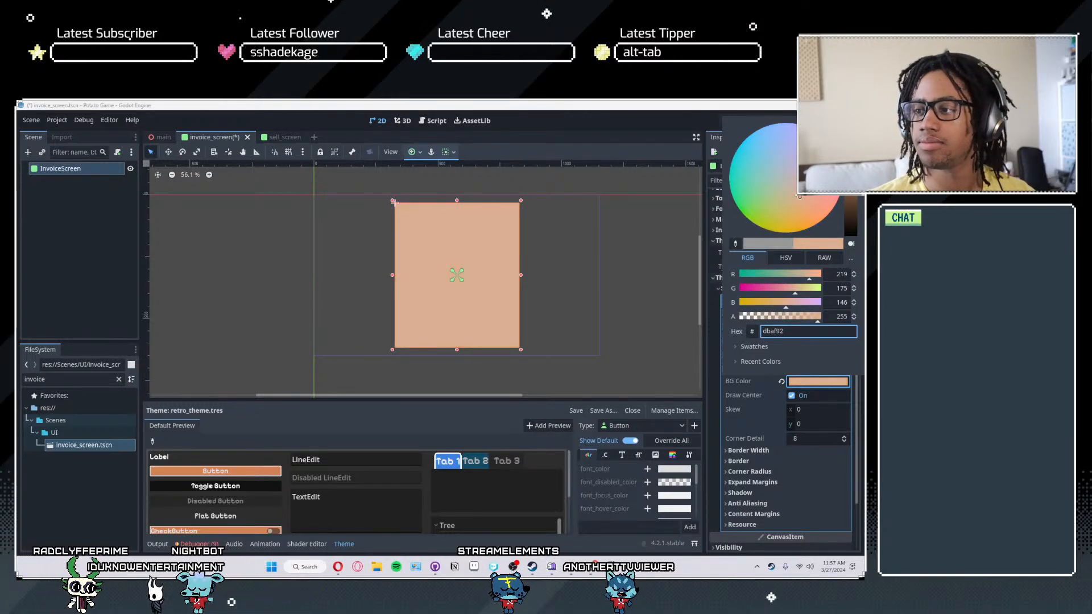
pyautogui.scroll(2, 455, 260)
pyautogui.click(496, 246)
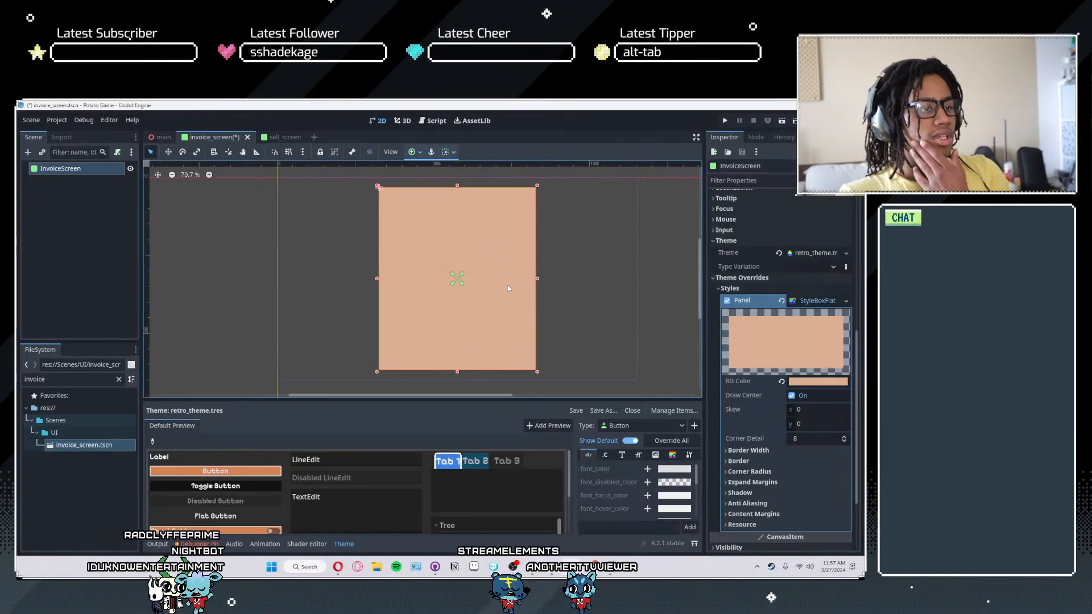
# - Add a Label node as a child of InvoiceScreen
pyautogui.scroll(2, 577, 342)
pyautogui.moveTo(575, 341); pyautogui.dragTo(653, 365, button='middle')
pyautogui.scroll(-1, 564, 293)
pyautogui.click(108, 234)
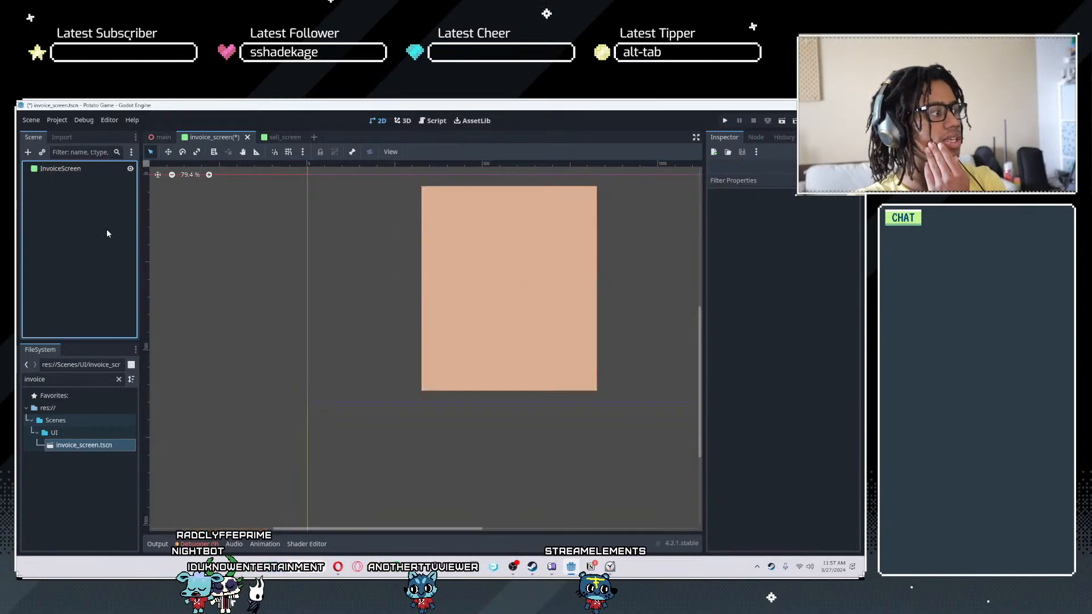
pyautogui.click(73, 171)
pyautogui.click(28, 152)
pyautogui.write('label')
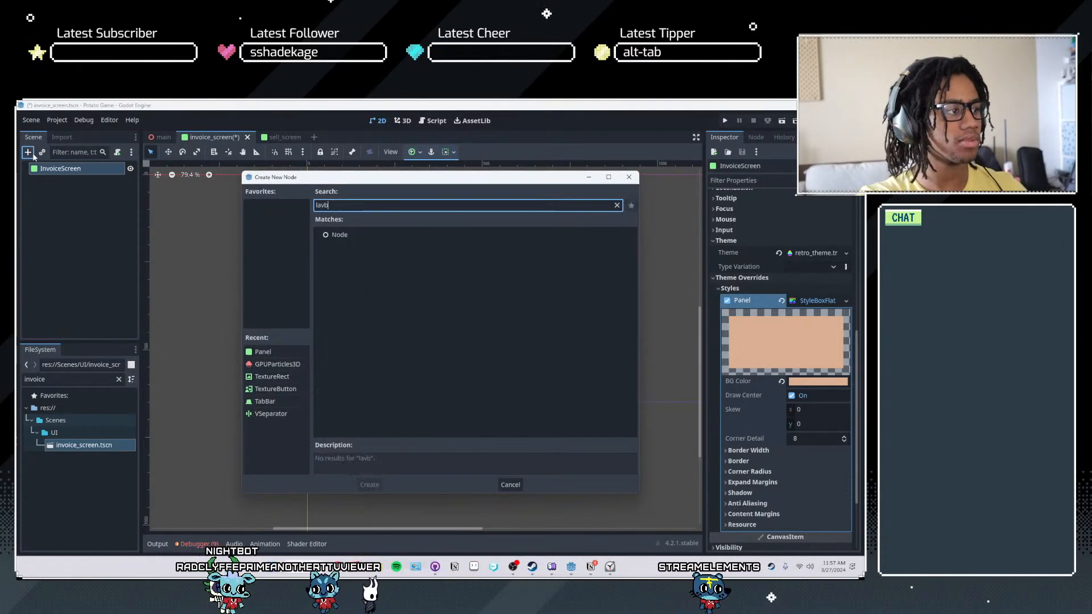
pyautogui.press('Return')
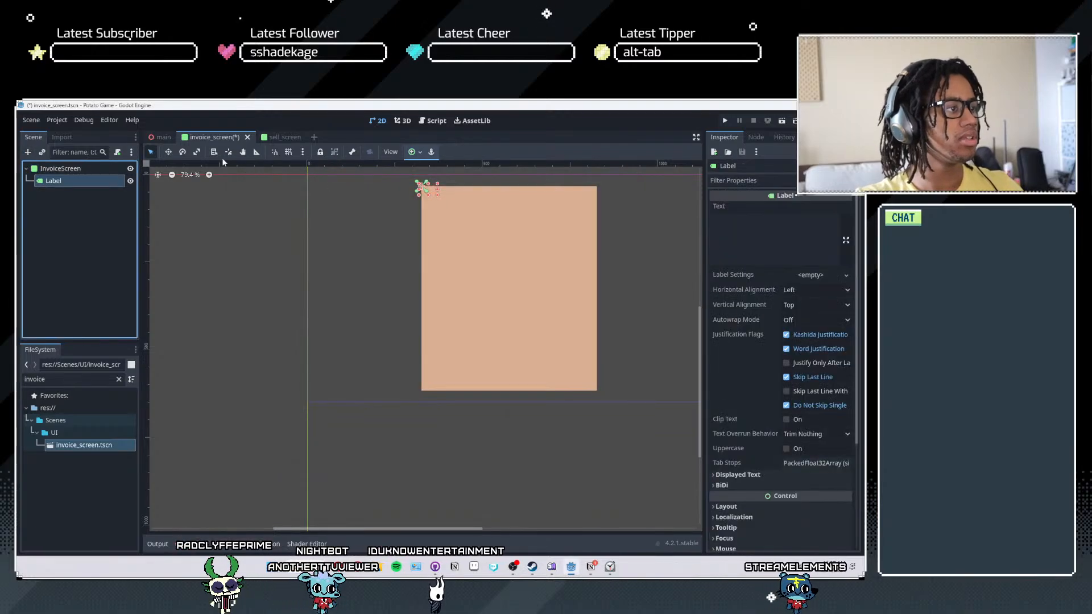
# - Lay out the label as a taller strip with the Top Wide anchor preset and set its text to INVOICE
pyautogui.scroll(1, 409, 187)
pyautogui.click(413, 153)
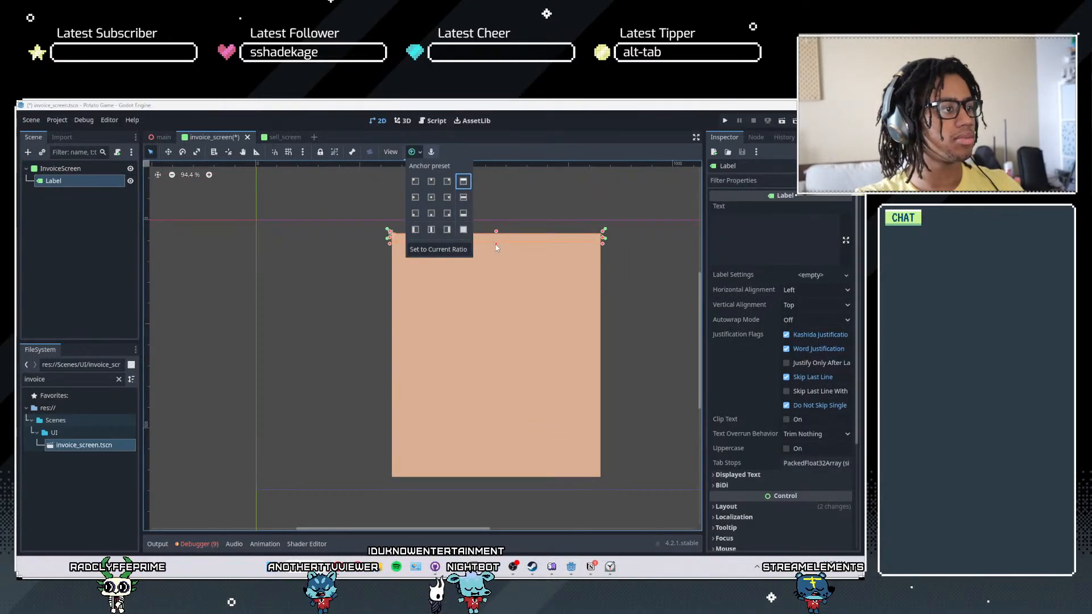
pyautogui.click(496, 247)
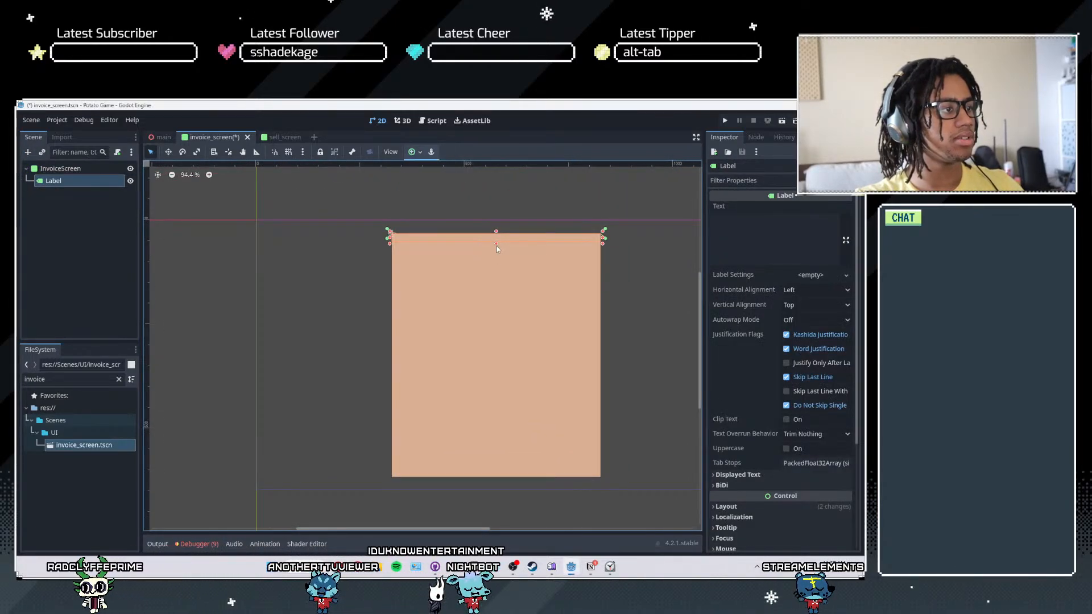
pyautogui.click(768, 233)
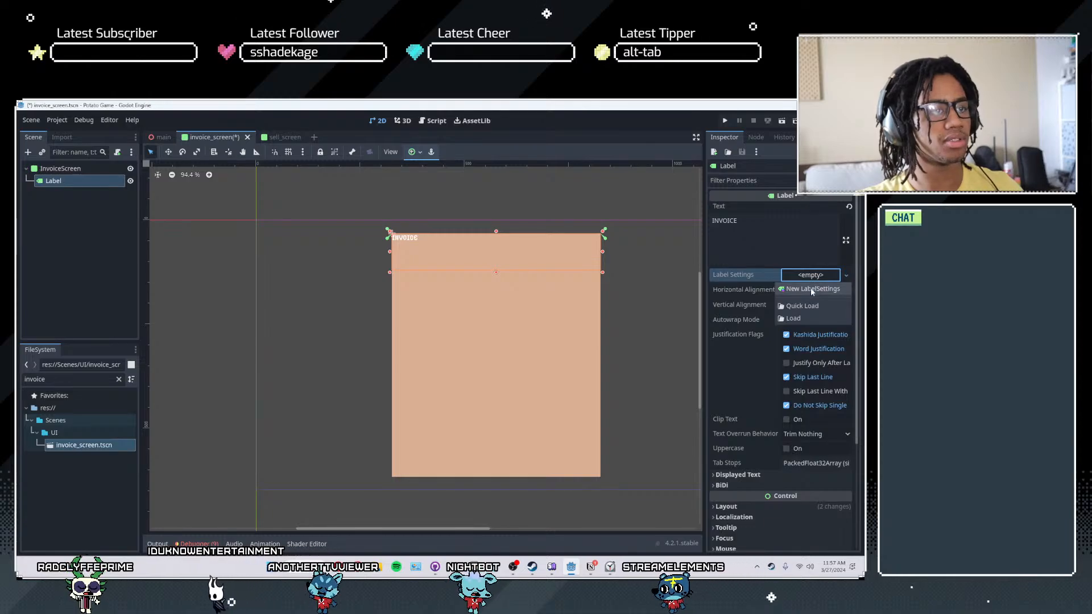
pyautogui.click(810, 288)
pyautogui.click(748, 301)
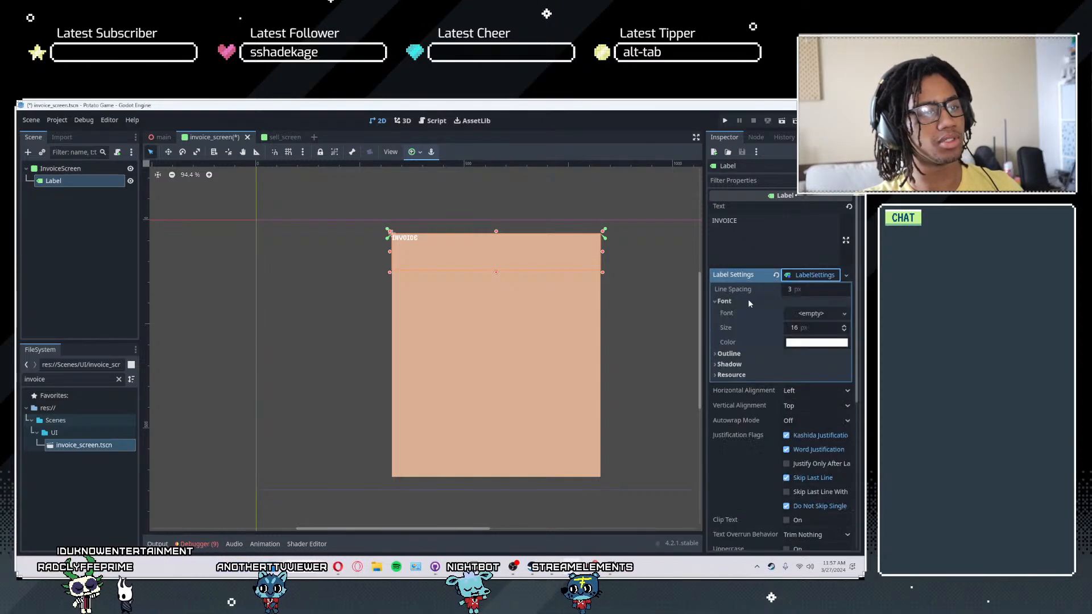
pyautogui.click(749, 301)
pyautogui.click(776, 275)
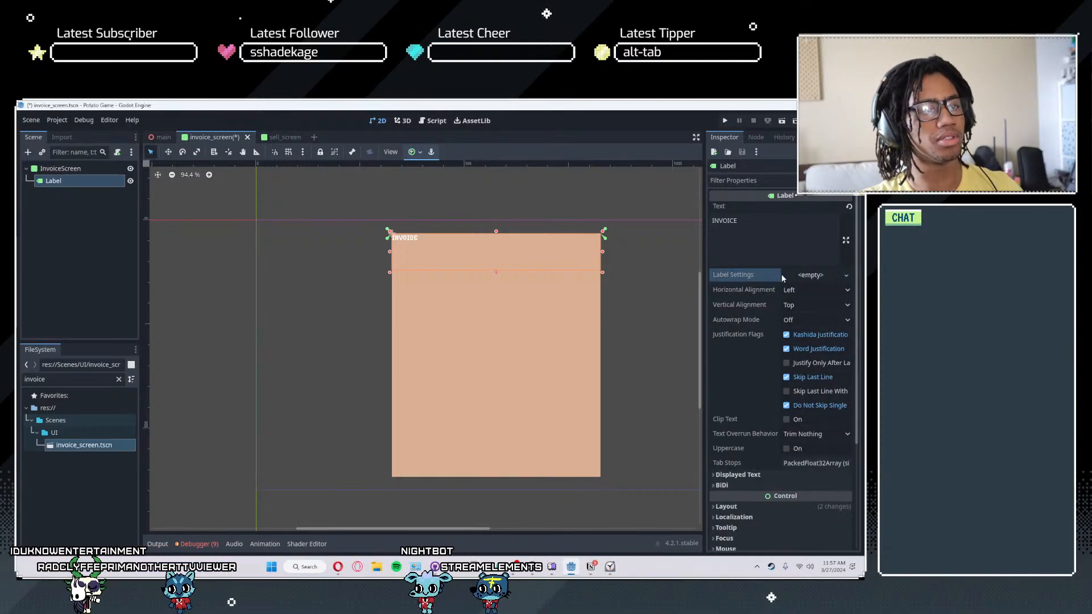
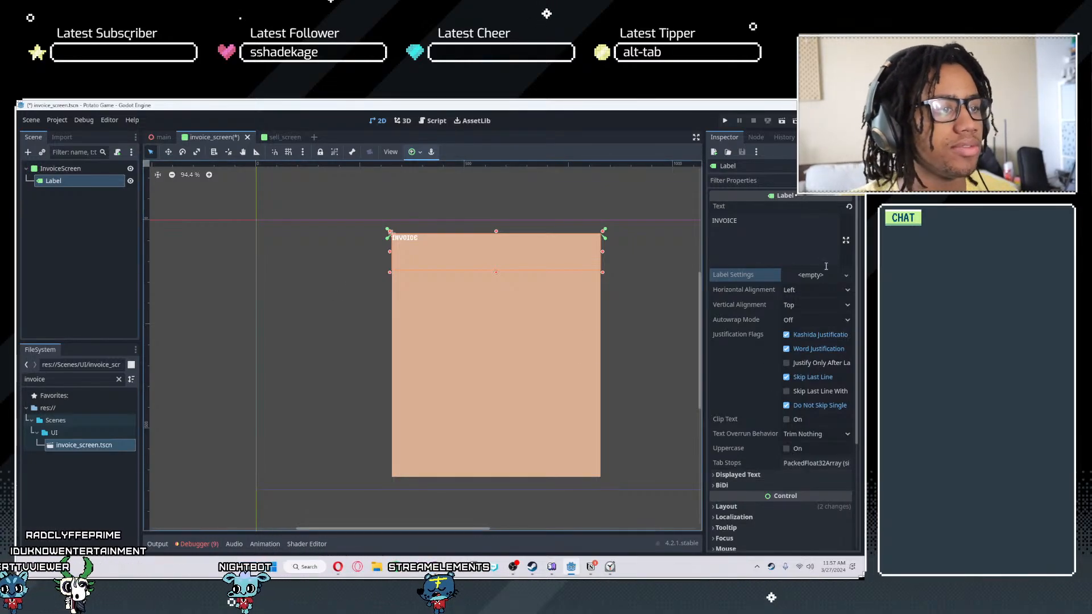
# - Center the INVOICE label's text both horizontally and vertically within its strip
pyautogui.click(809, 291)
pyautogui.click(814, 313)
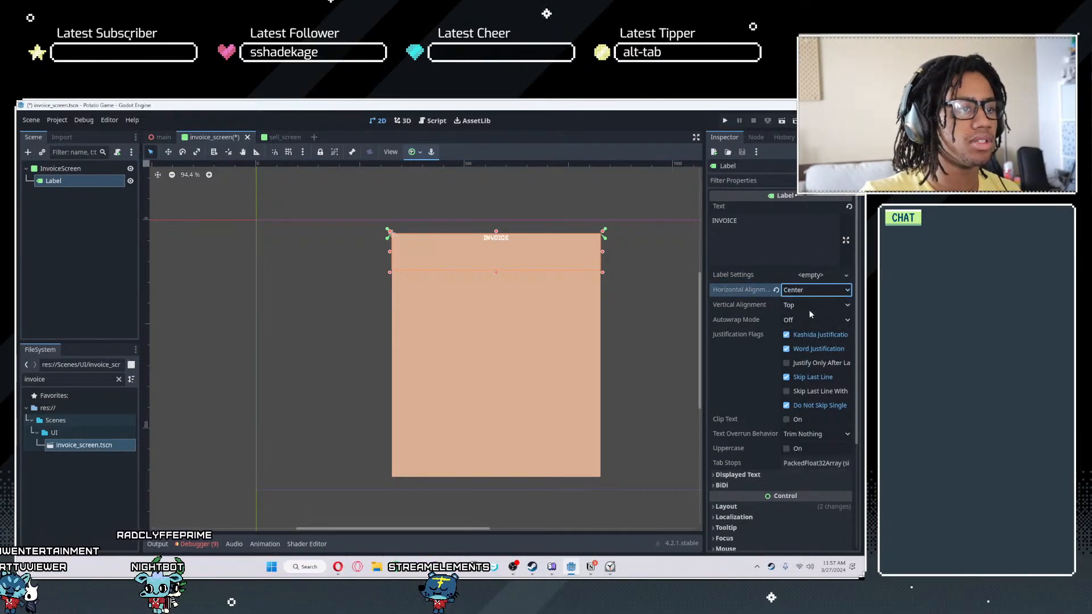
pyautogui.click(808, 309)
pyautogui.click(807, 330)
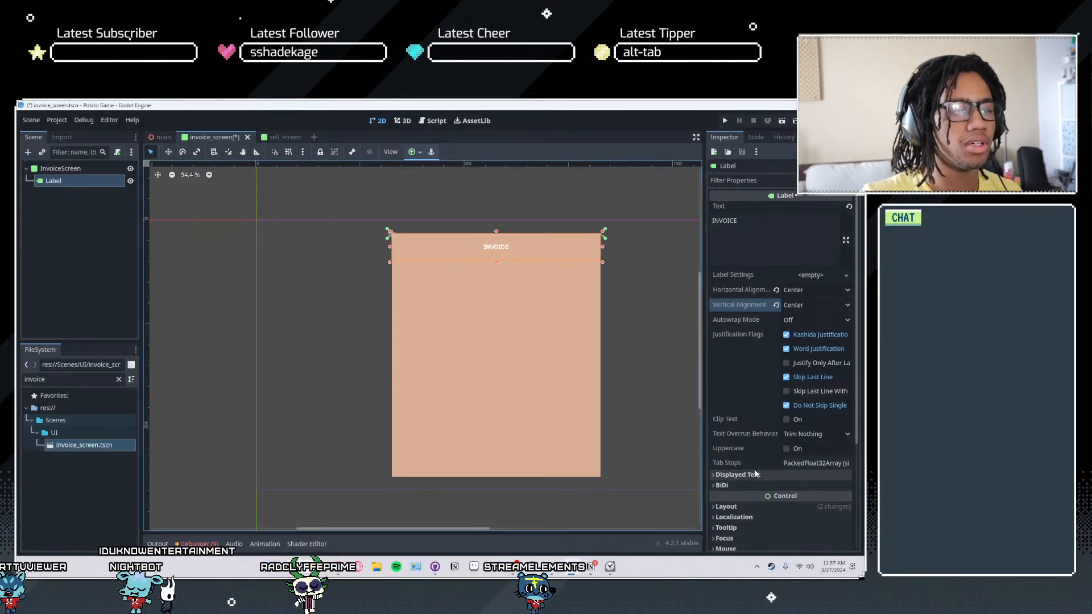
# - Override the INVOICE label's theme font size with 51 px
pyautogui.scroll(-3, 744, 421)
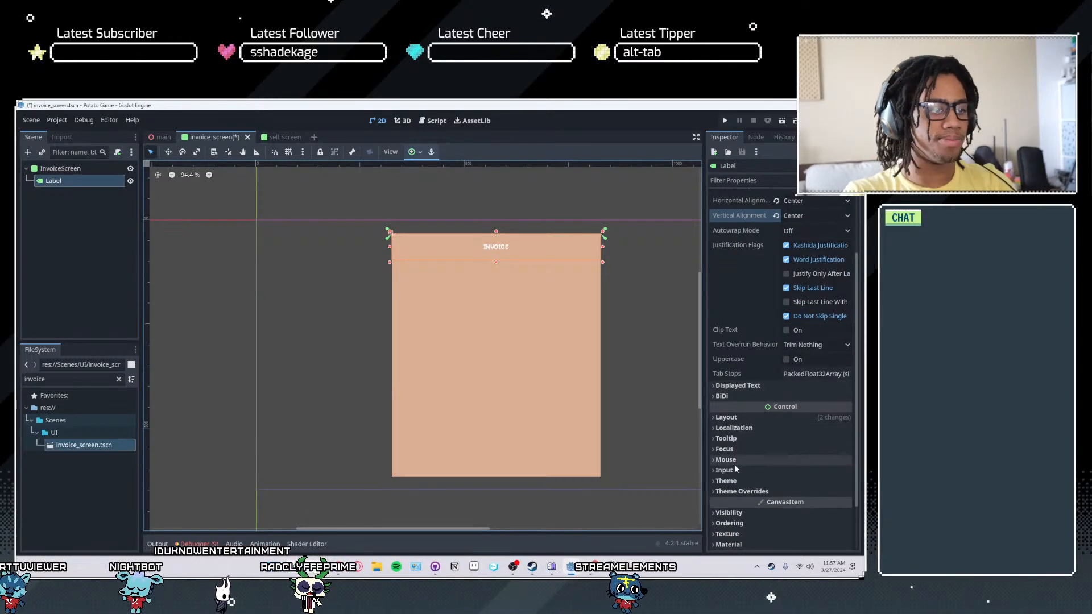
pyautogui.scroll(-2, 742, 447)
pyautogui.click(742, 447)
pyautogui.click(729, 482)
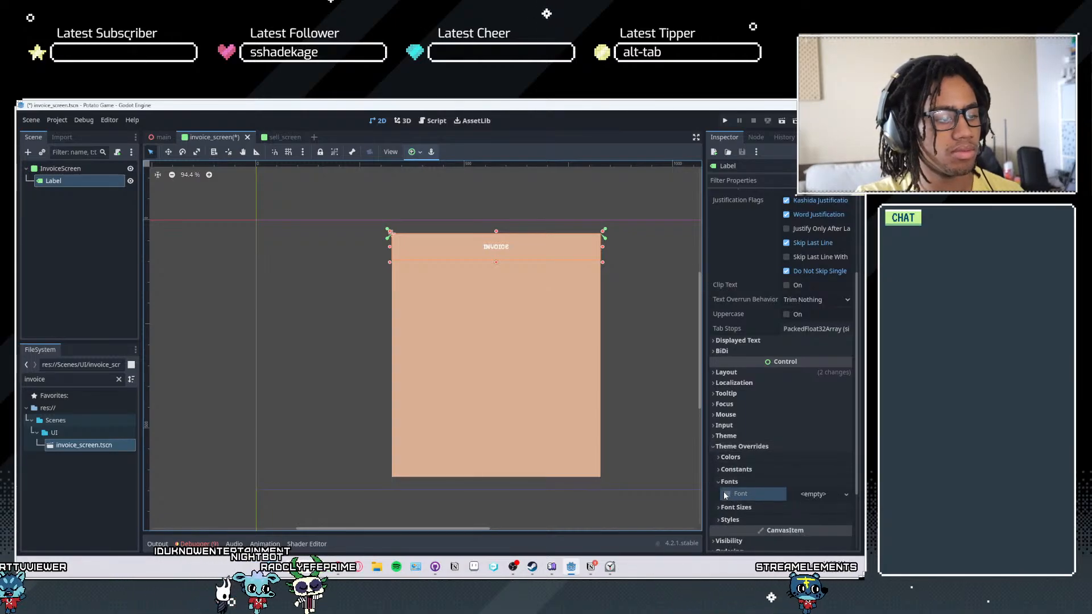
pyautogui.click(736, 507)
pyautogui.scroll(-3, 751, 492)
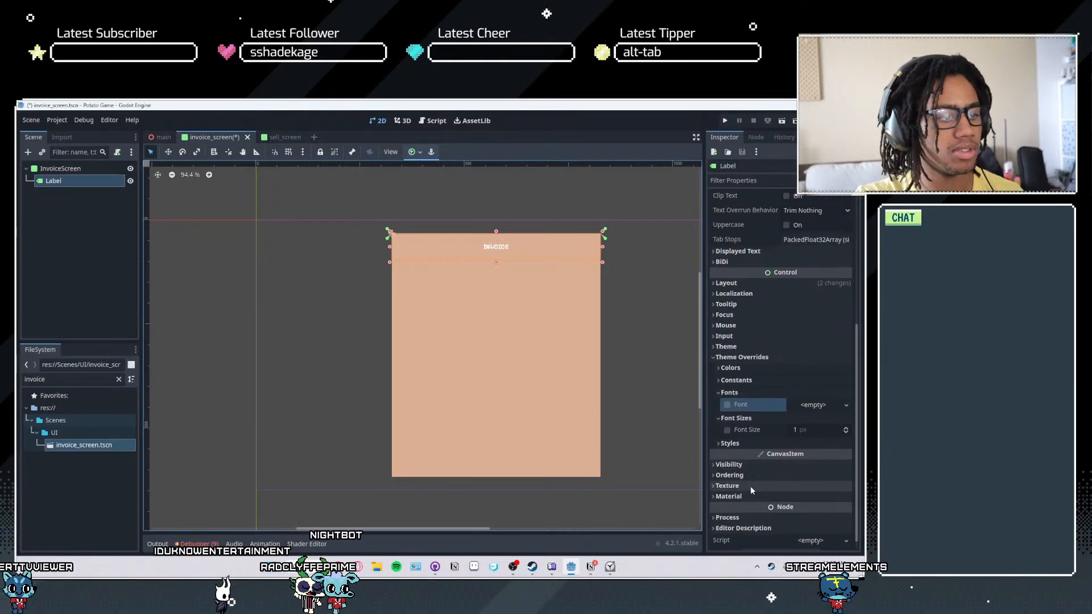
pyautogui.moveTo(828, 430); pyautogui.dragTo(864, 429)
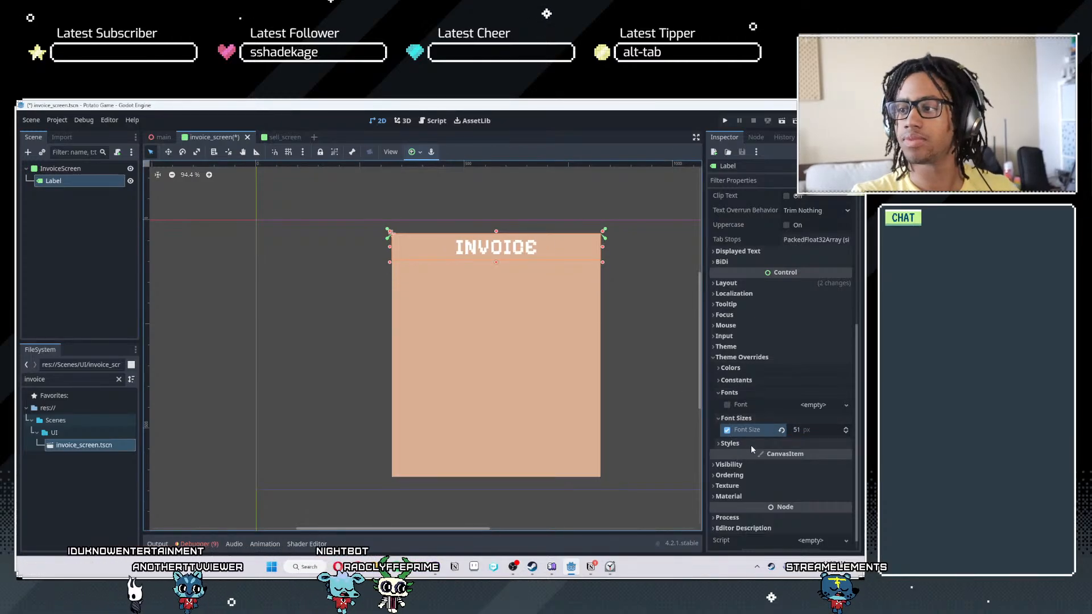
pyautogui.scroll(2, 640, 353)
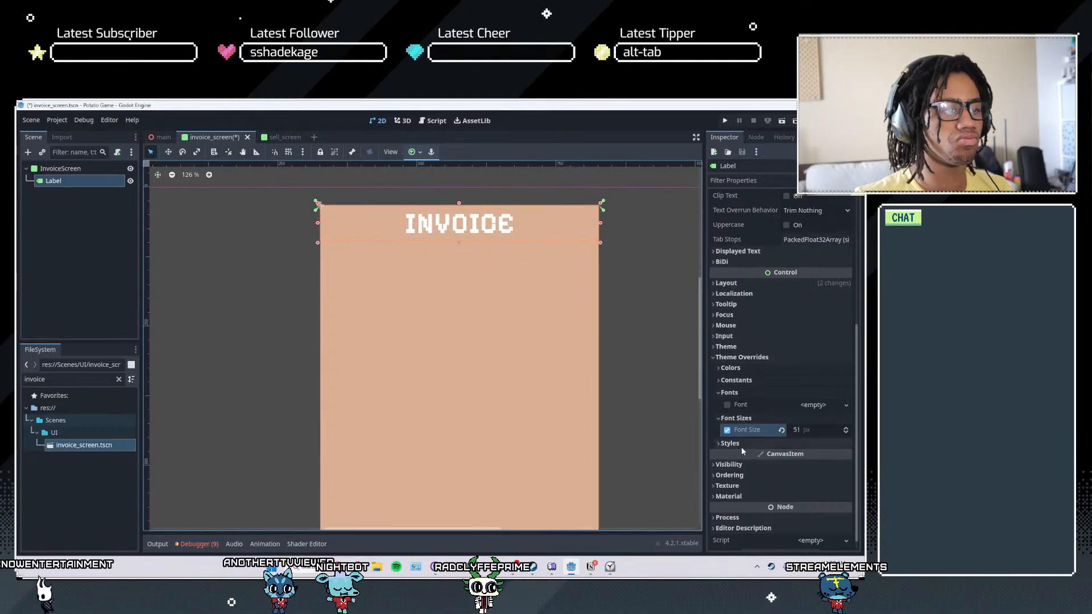
# - Override the label's font color with the red f8192e
pyautogui.click(730, 368)
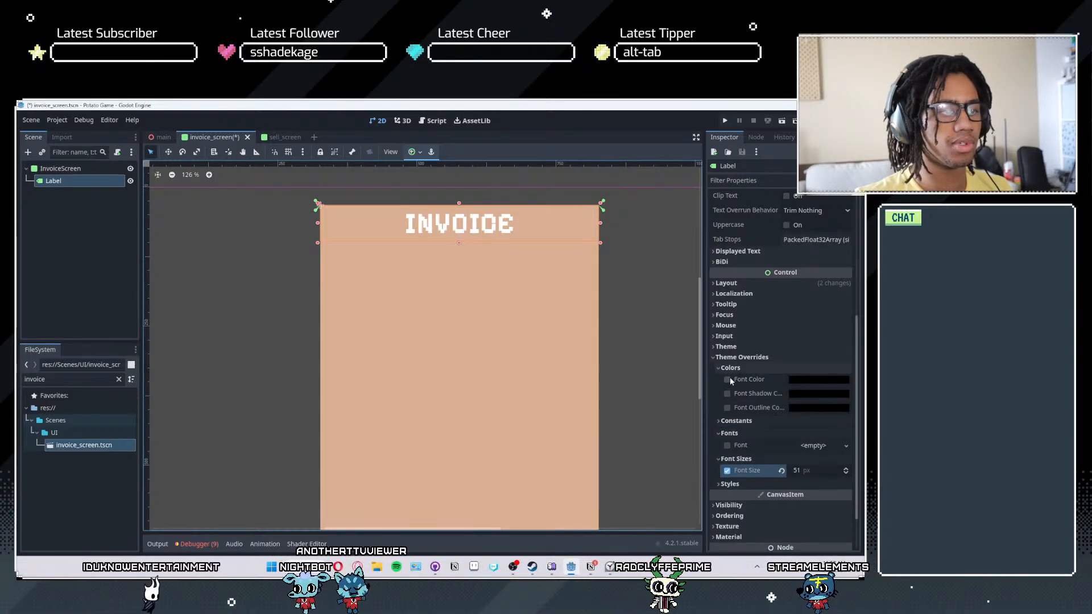
pyautogui.click(804, 377)
pyautogui.moveTo(799, 271); pyautogui.dragTo(743, 301)
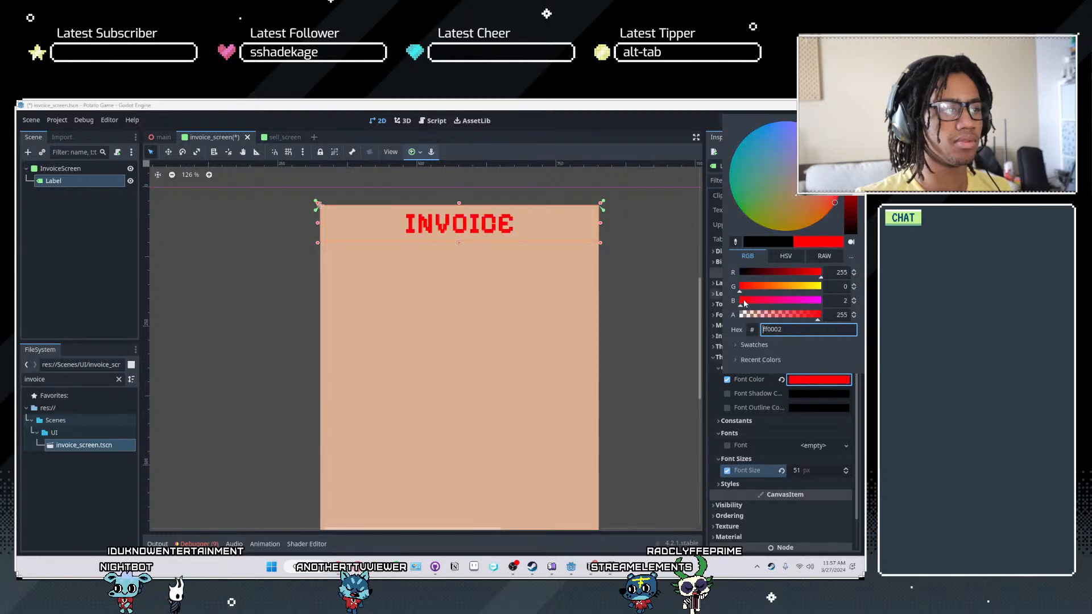
pyautogui.moveTo(850, 161); pyautogui.dragTo(851, 170)
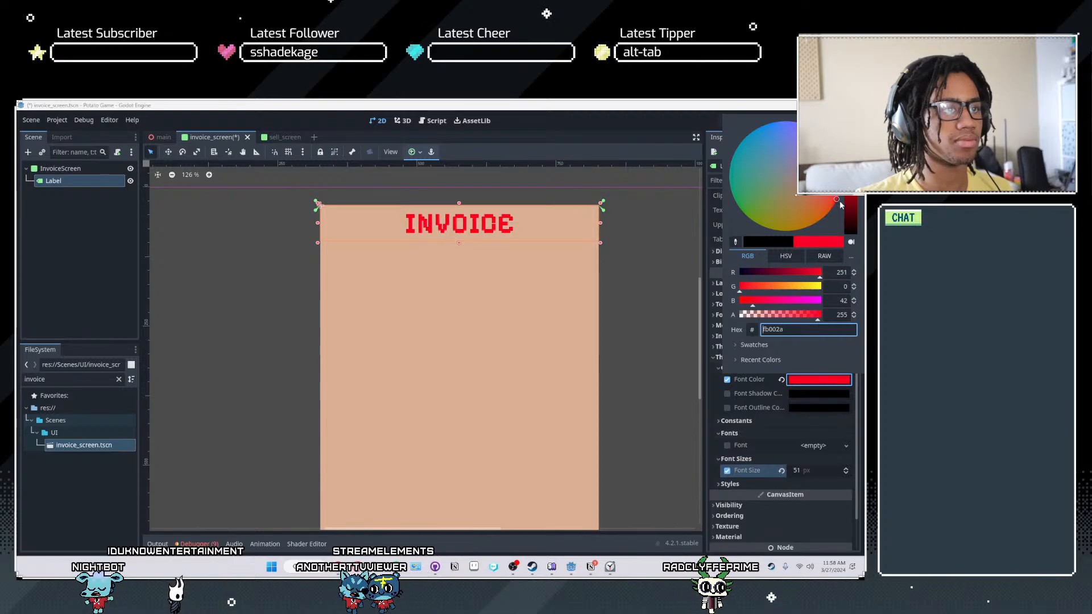
pyautogui.moveTo(840, 205); pyautogui.dragTo(841, 204)
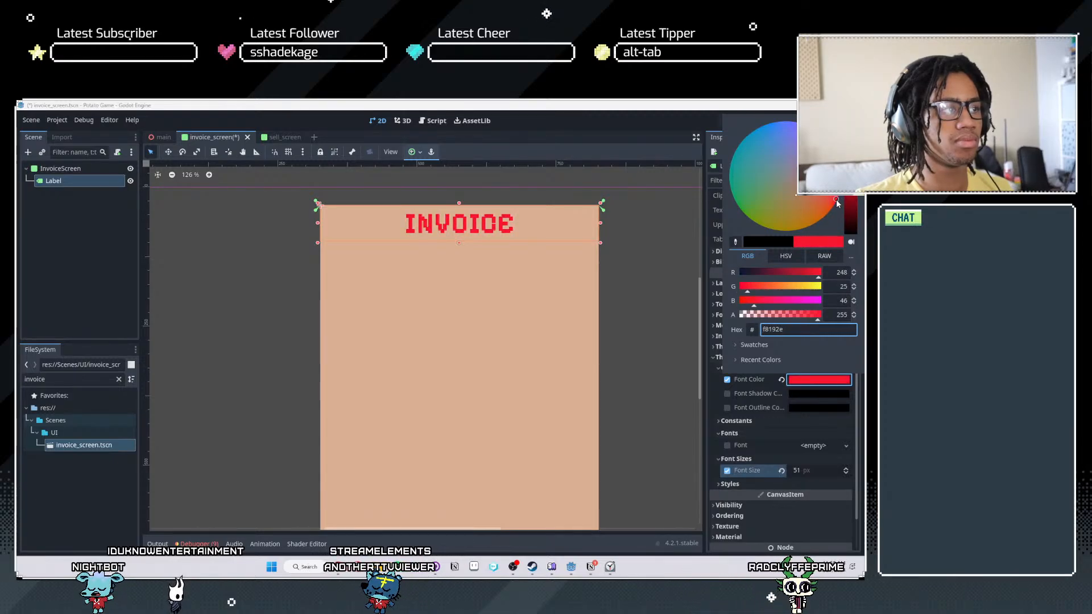
# - Override the label's font outline color with white, ffffff
pyautogui.scroll(2, 783, 403)
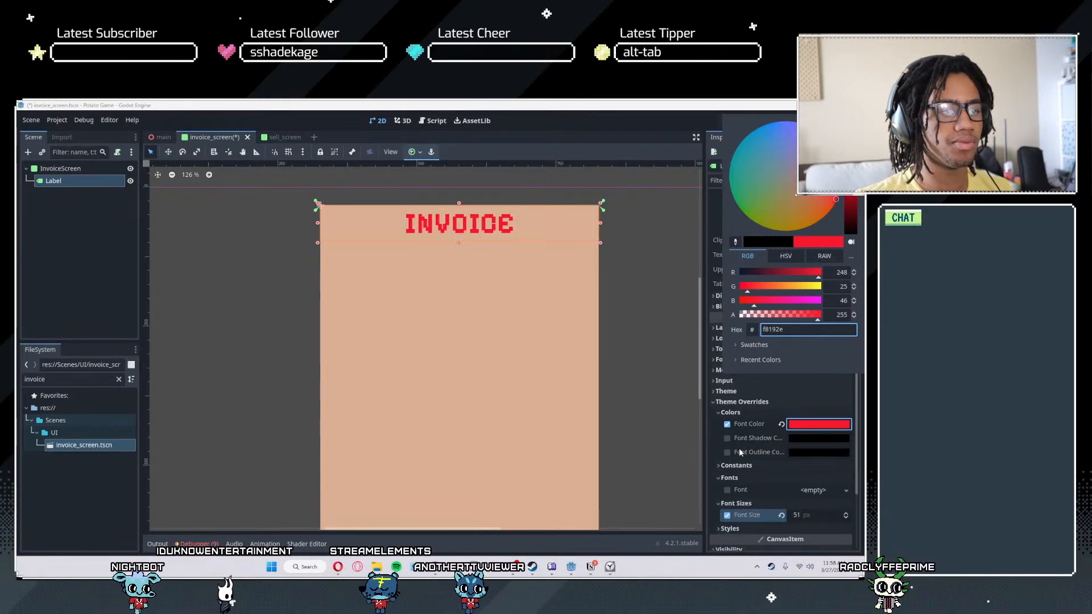
pyautogui.click(728, 451)
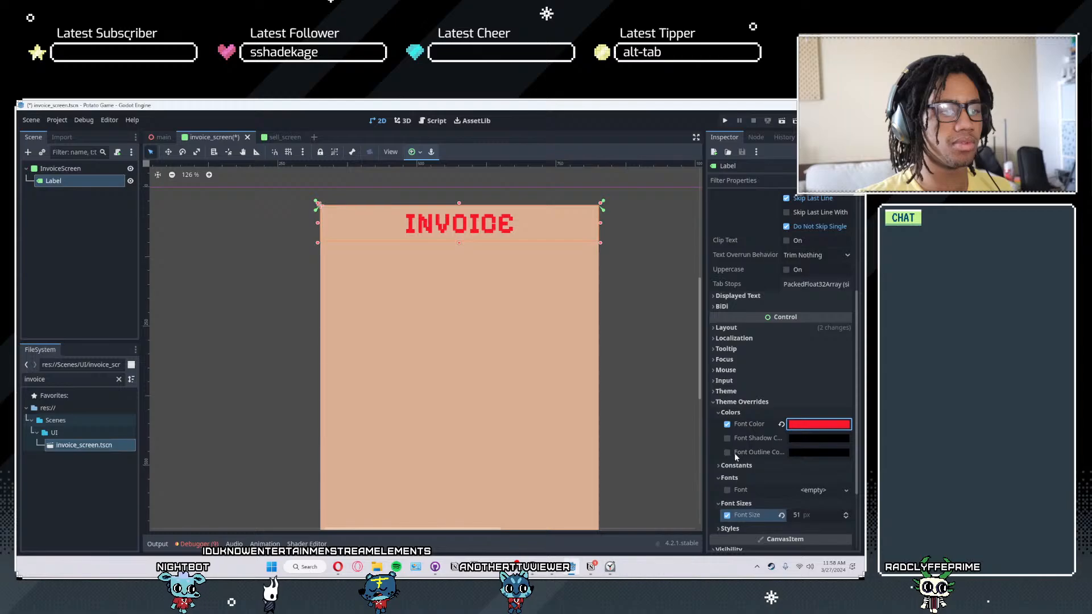
pyautogui.click(796, 453)
pyautogui.moveTo(862, 274); pyautogui.dragTo(850, 197)
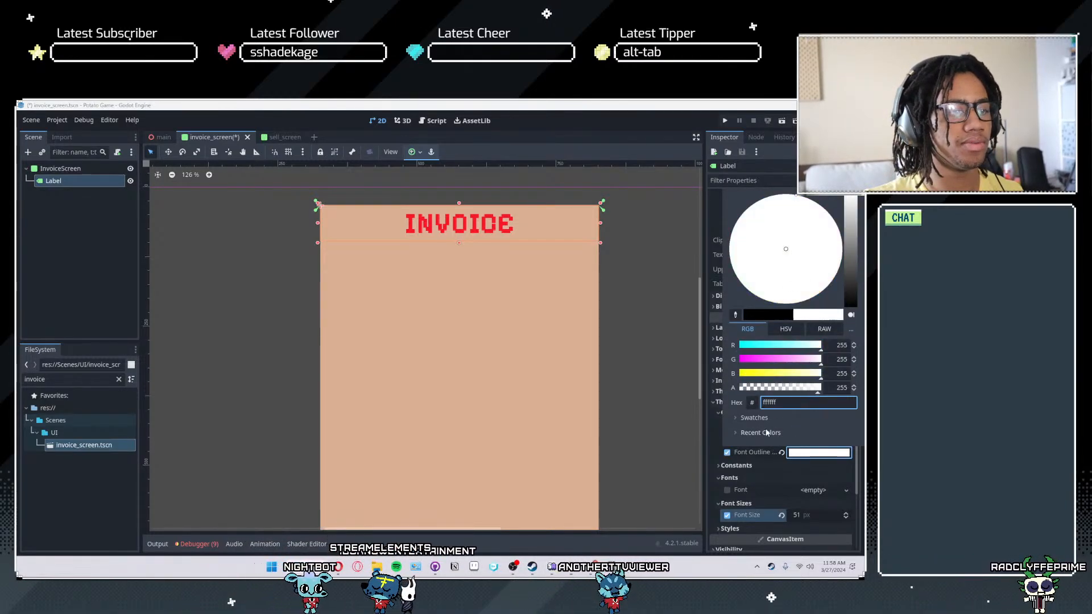
# - Override the label's outline size constant with 12, trying larger outline thicknesses first
pyautogui.click(736, 465)
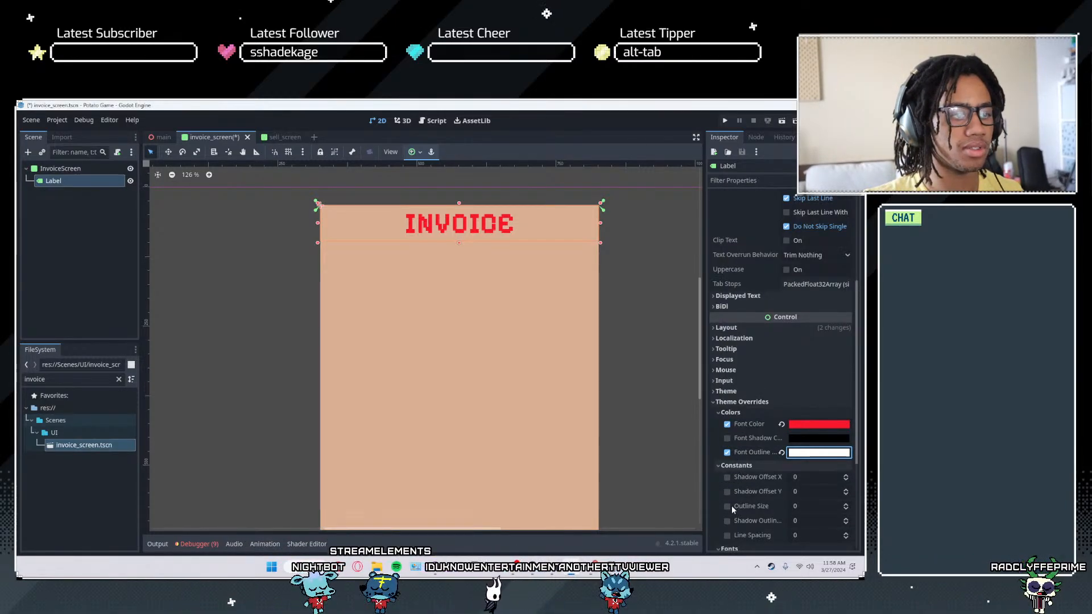
pyautogui.click(802, 505)
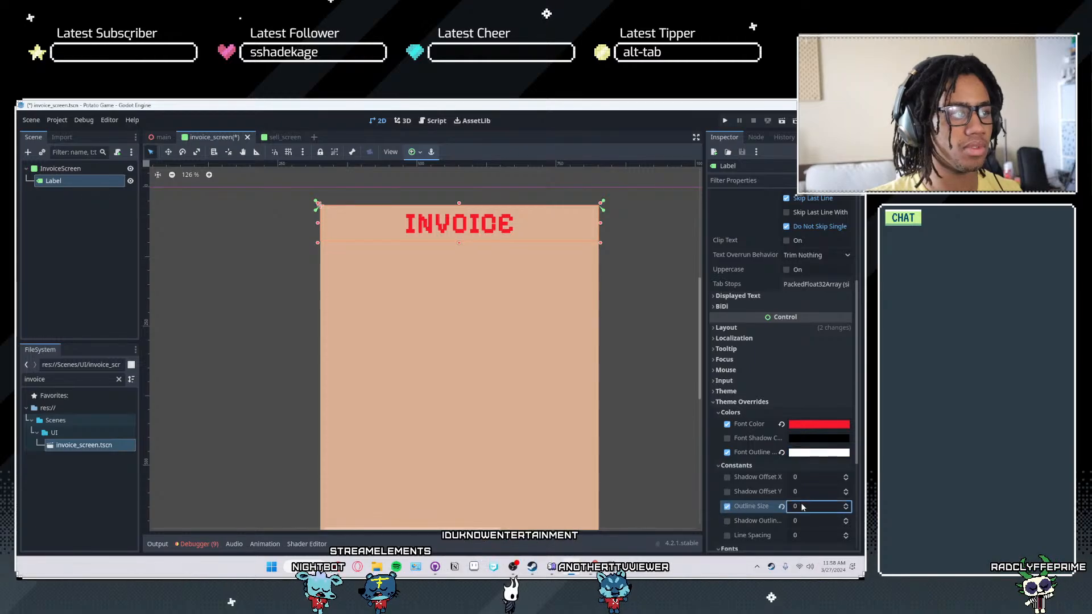
pyautogui.write('90')
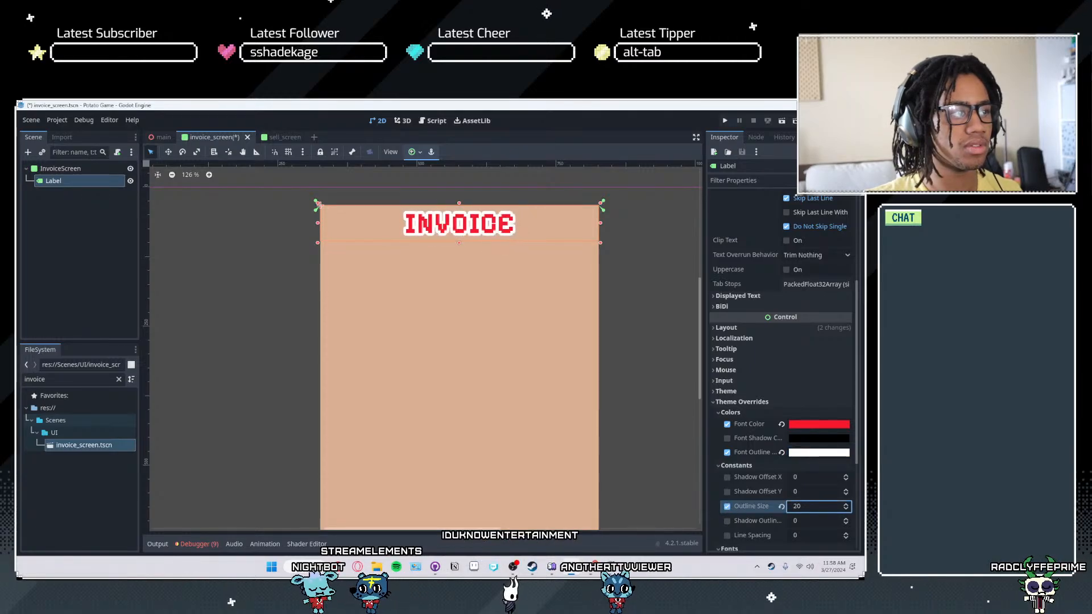
pyautogui.scroll(5, 561, 343)
pyautogui.moveTo(466, 354); pyautogui.dragTo(676, 438, button='middle')
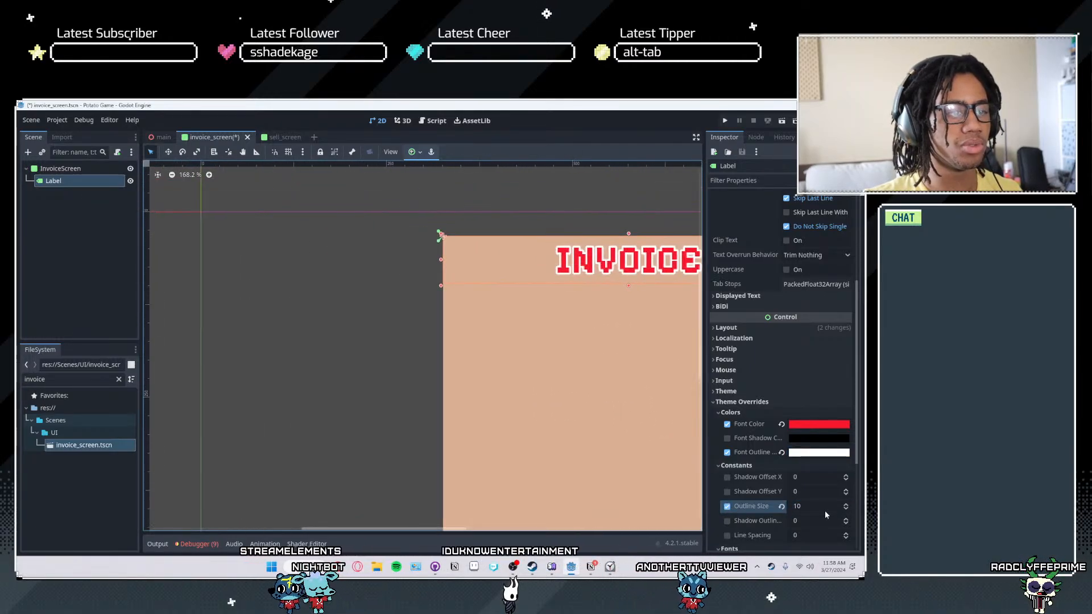
pyautogui.doubleClick(844, 505)
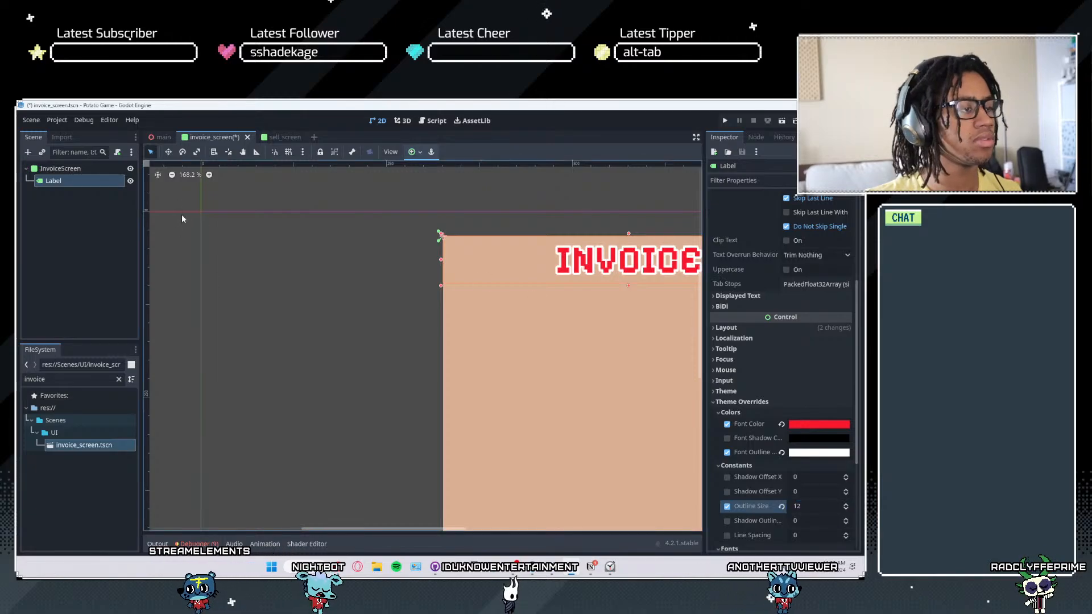
pyautogui.moveTo(495, 259); pyautogui.dragTo(332, 256, button='middle')
# - Rename the Label node as InvoiceTitle and save the invoice scene
pyautogui.doubleClick(51, 179)
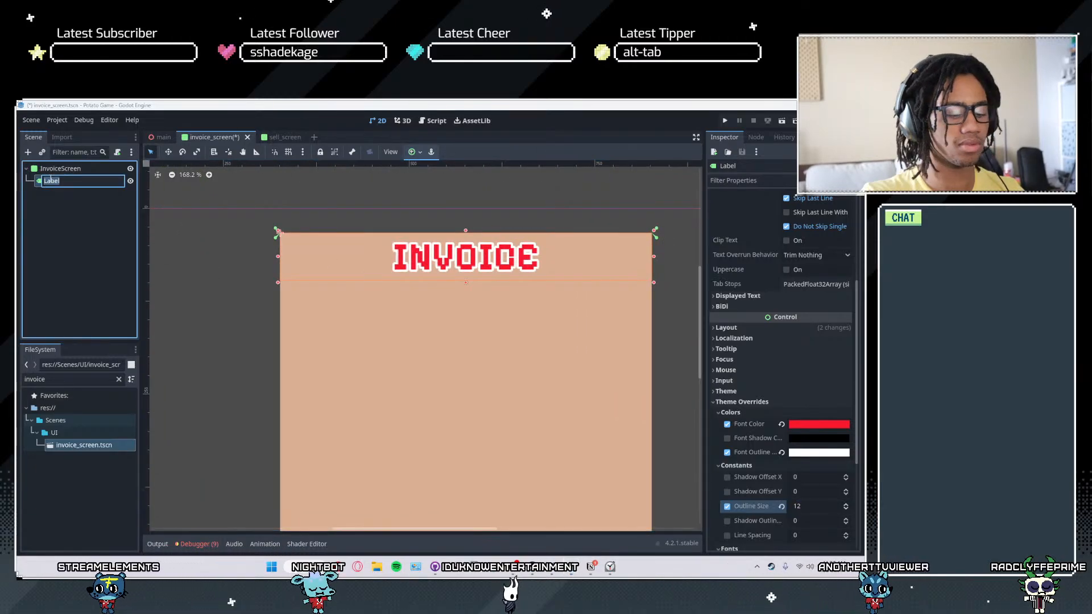
pyautogui.write('InvoiceTitle')
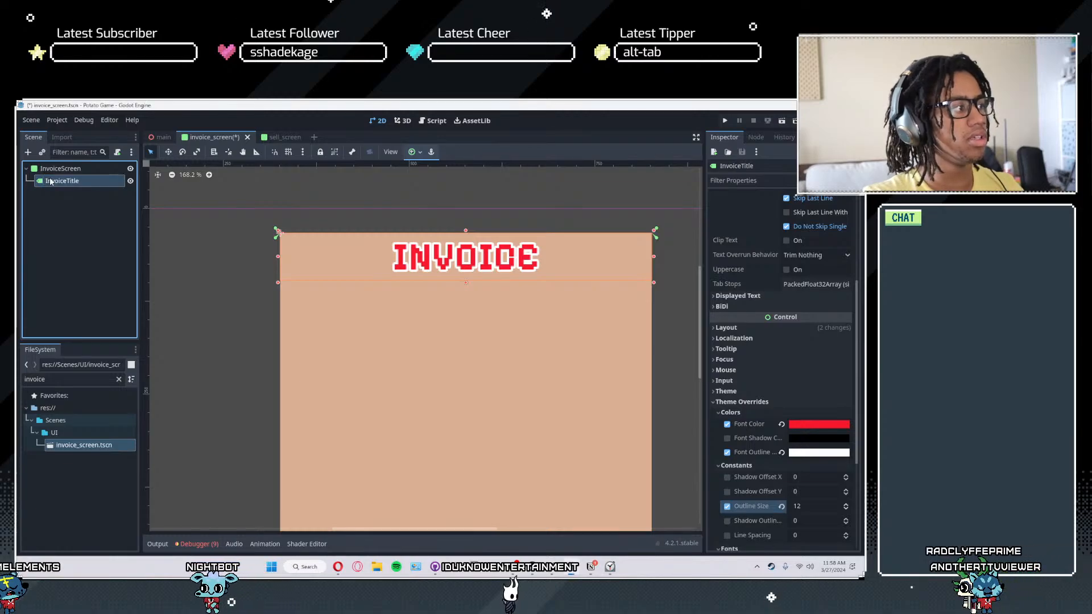
pyautogui.hotkey('ctrl', 's')
# - Examine the styled INVOICE heading and the empty panel area beneath it
pyautogui.scroll(-3, 402, 339)
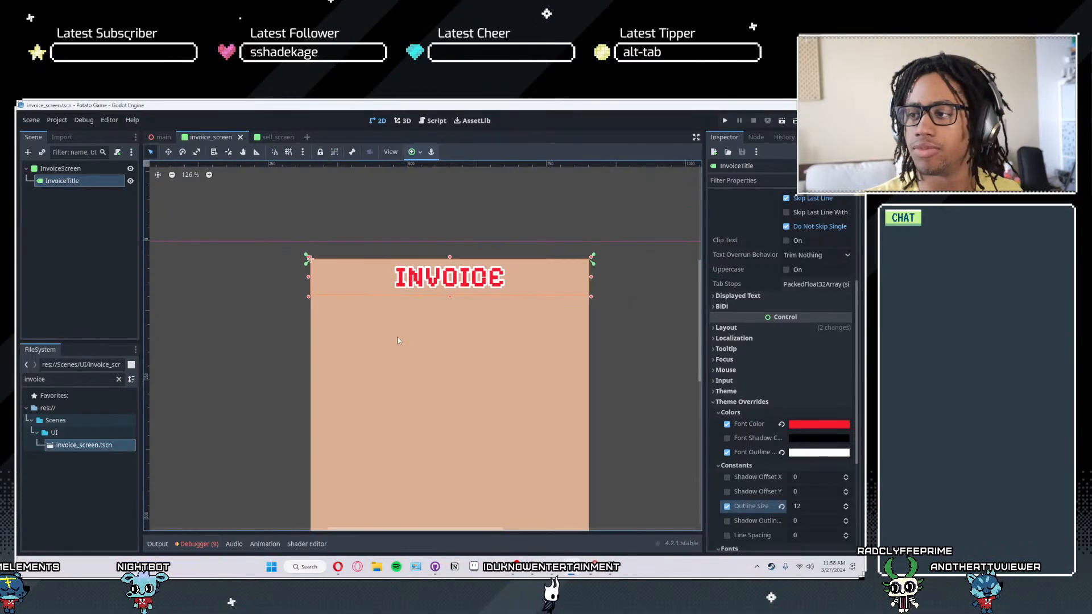
pyautogui.scroll(-3, 442, 378)
pyautogui.moveTo(442, 377); pyautogui.dragTo(447, 325, button='middle')
pyautogui.scroll(2, 456, 257)
pyautogui.scroll(-4, 447, 324)
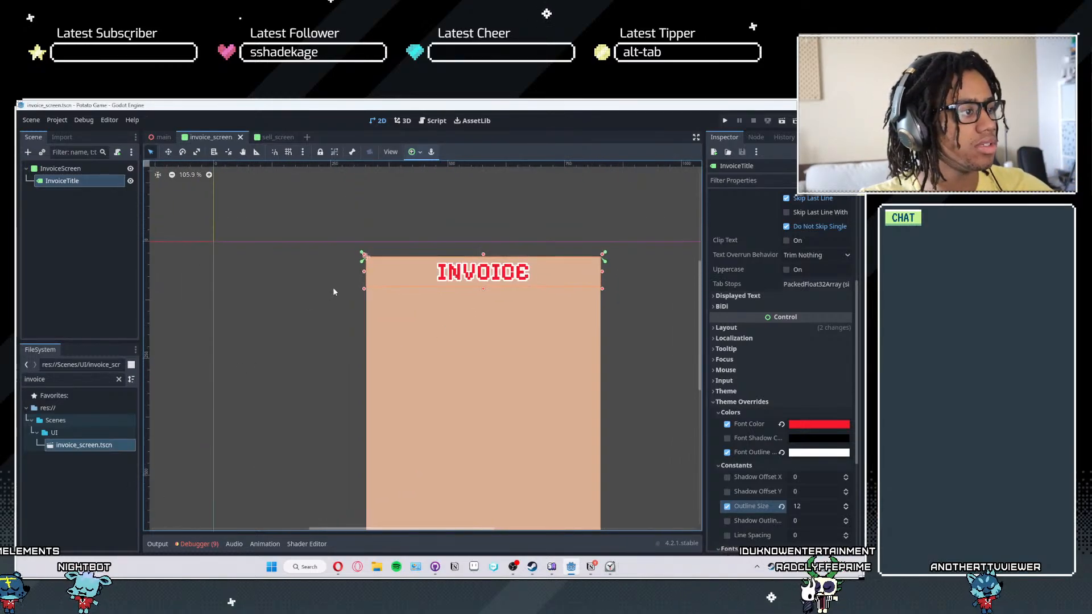
pyautogui.scroll(7, 374, 298)
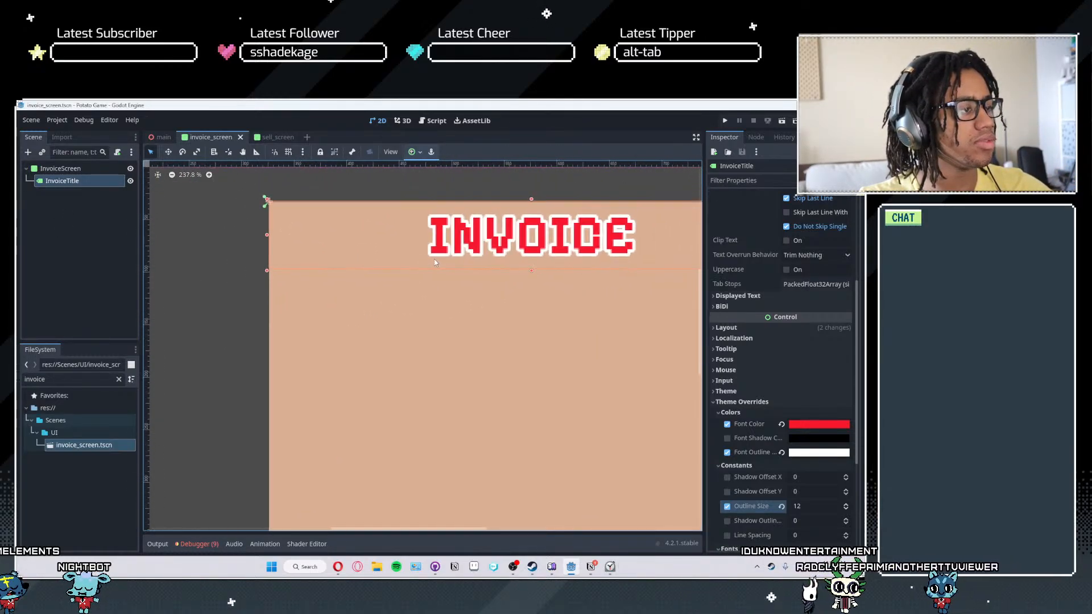
pyautogui.scroll(-4, 431, 270)
pyautogui.moveTo(471, 342); pyautogui.dragTo(429, 256, button='middle')
pyautogui.moveTo(479, 323); pyautogui.dragTo(506, 362, button='middle')
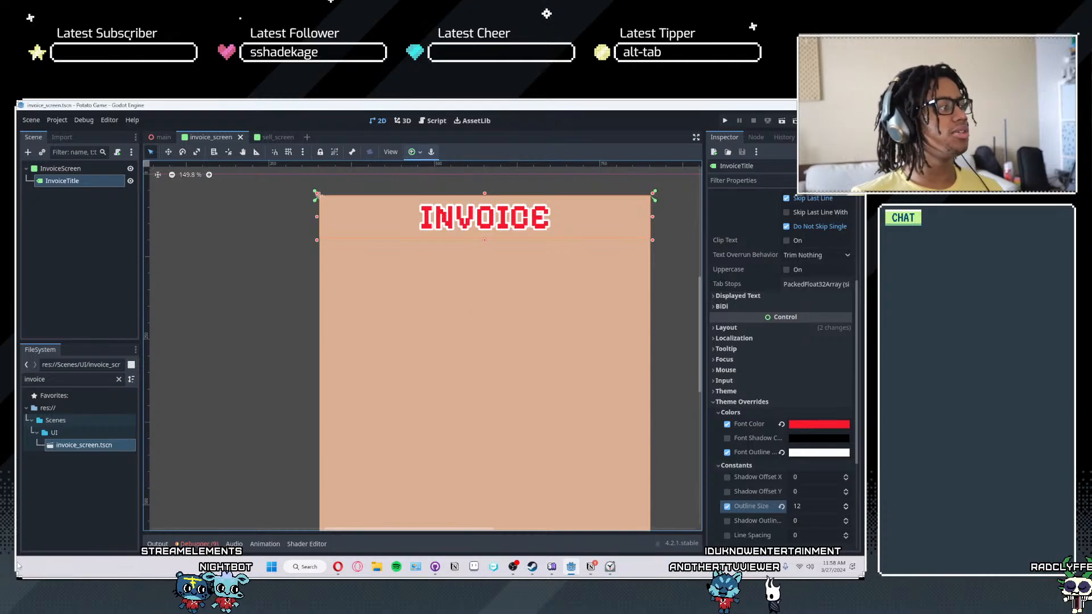
# - Add a Panel node as a child of InvoiceScreen and place it below and left of the INVOICE heading
pyautogui.click(64, 169)
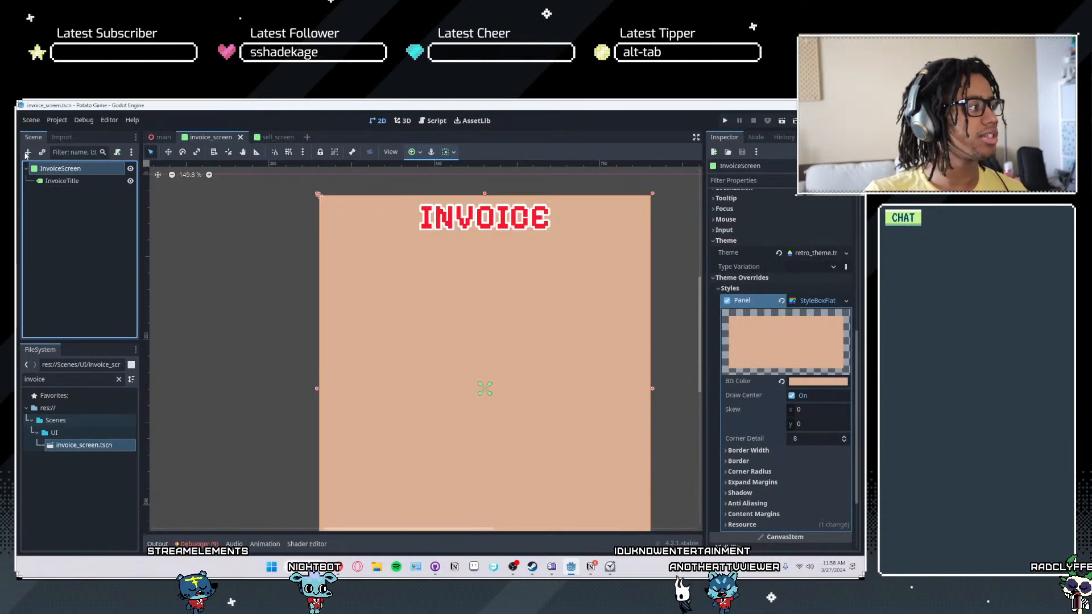
pyautogui.click(27, 153)
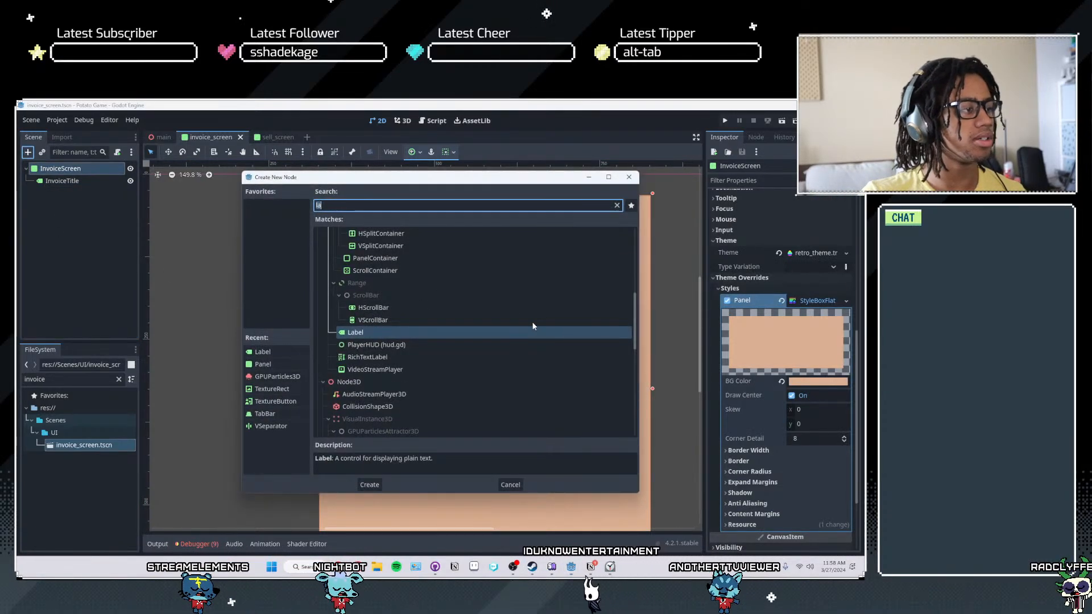
pyautogui.write('pane')
pyautogui.press('Return')
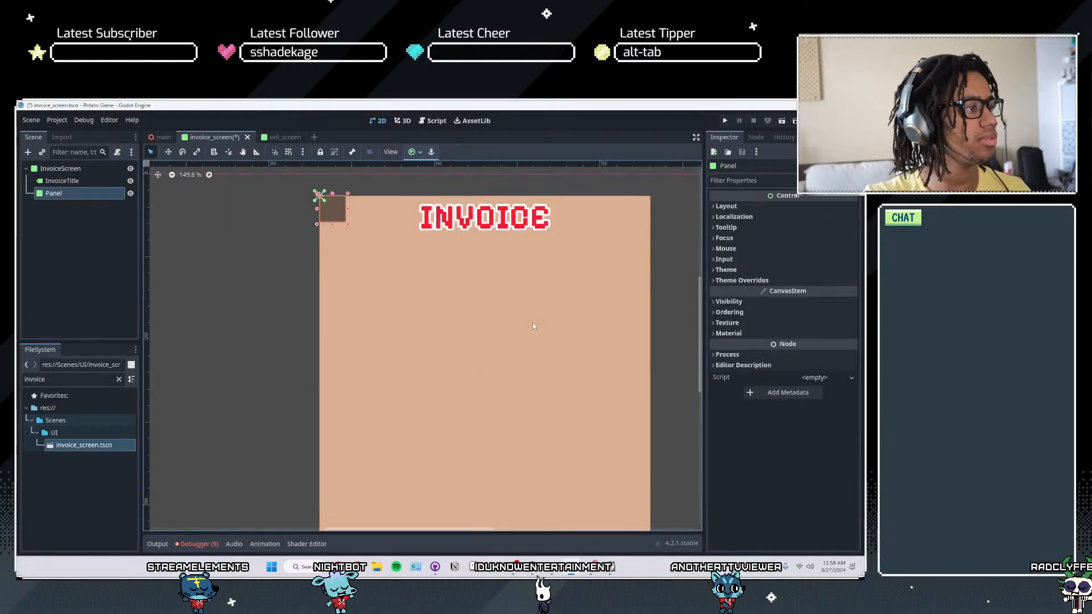
pyautogui.moveTo(365, 248); pyautogui.dragTo(389, 279)
# - Rename the new Panel node as BankruptIcon and save the scene
pyautogui.click(64, 181)
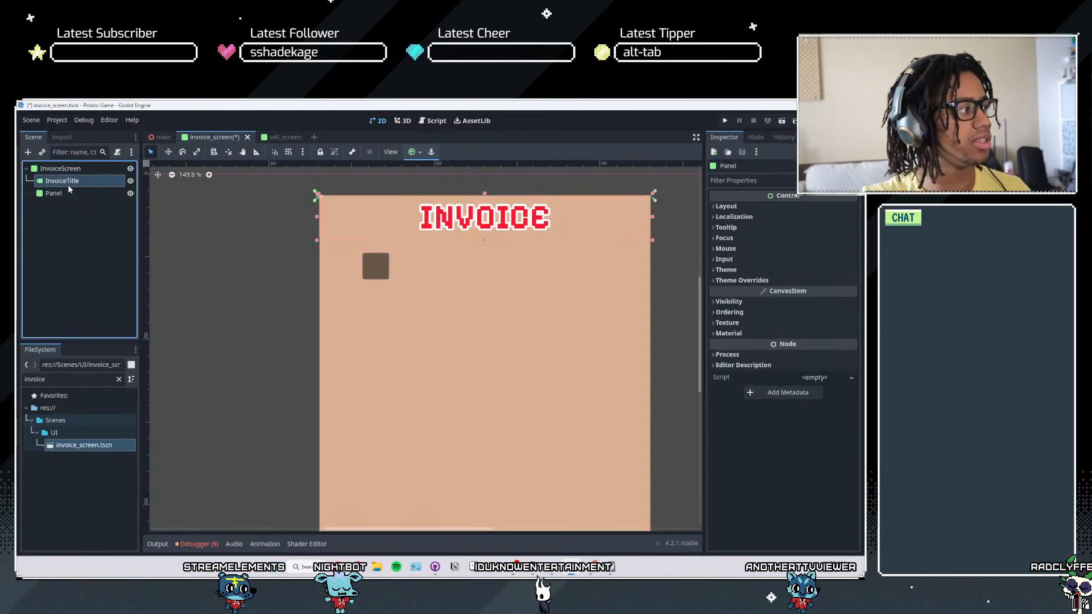
pyautogui.doubleClick(52, 194)
pyautogui.write('Bankrupt')
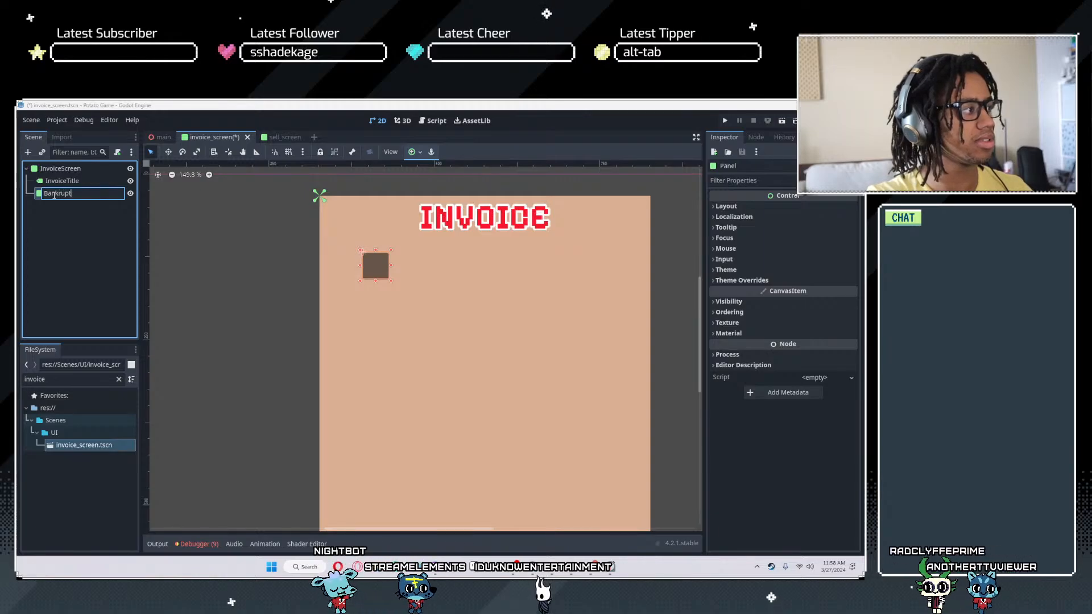
pyautogui.write('IOon')
pyautogui.press('Return')
pyautogui.hotkey('ctrl', 's')
# - Enlarge the BankruptIcon panel into a wide rectangle, roughly three times as wide as it is tall
pyautogui.moveTo(390, 272); pyautogui.dragTo(422, 274)
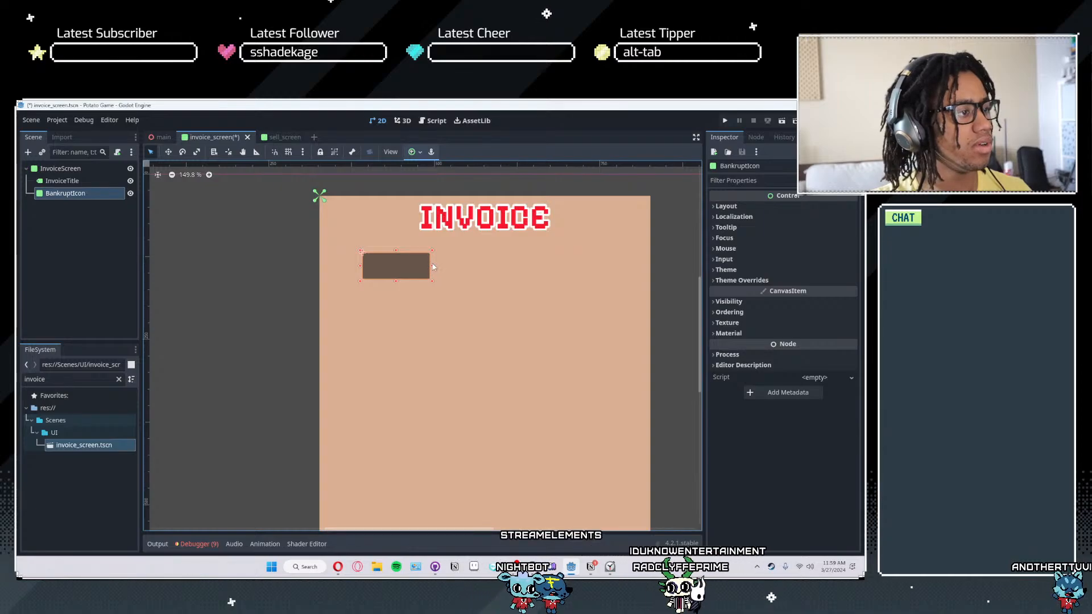
pyautogui.click(421, 286)
pyautogui.click(415, 277)
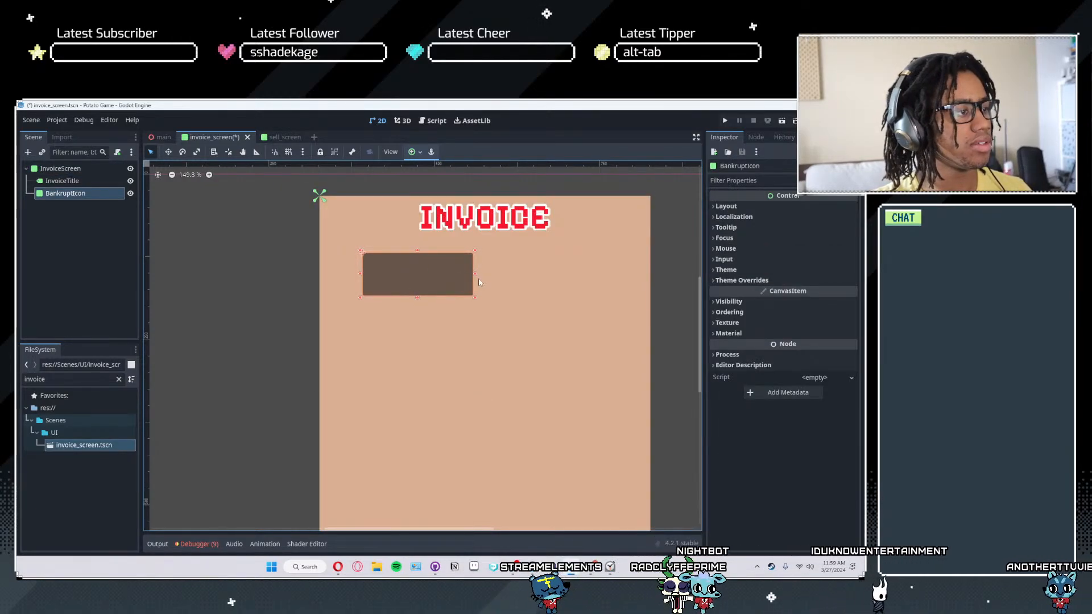
pyautogui.moveTo(474, 277); pyautogui.dragTo(494, 277)
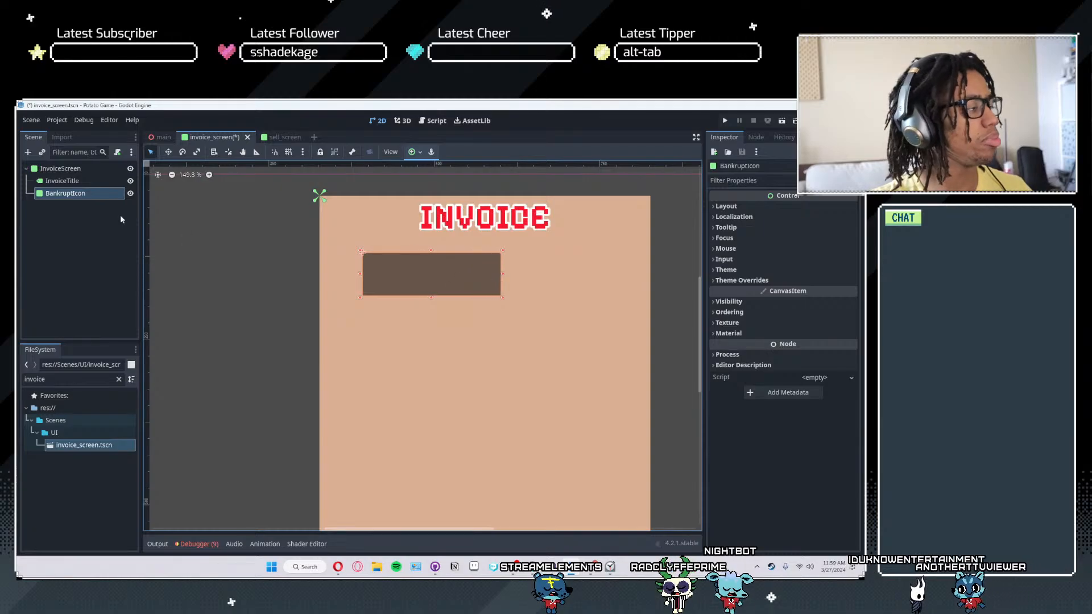
# - Add a Label node as a child of BankruptIcon and anchor it to fill the whole panel
pyautogui.click(62, 197)
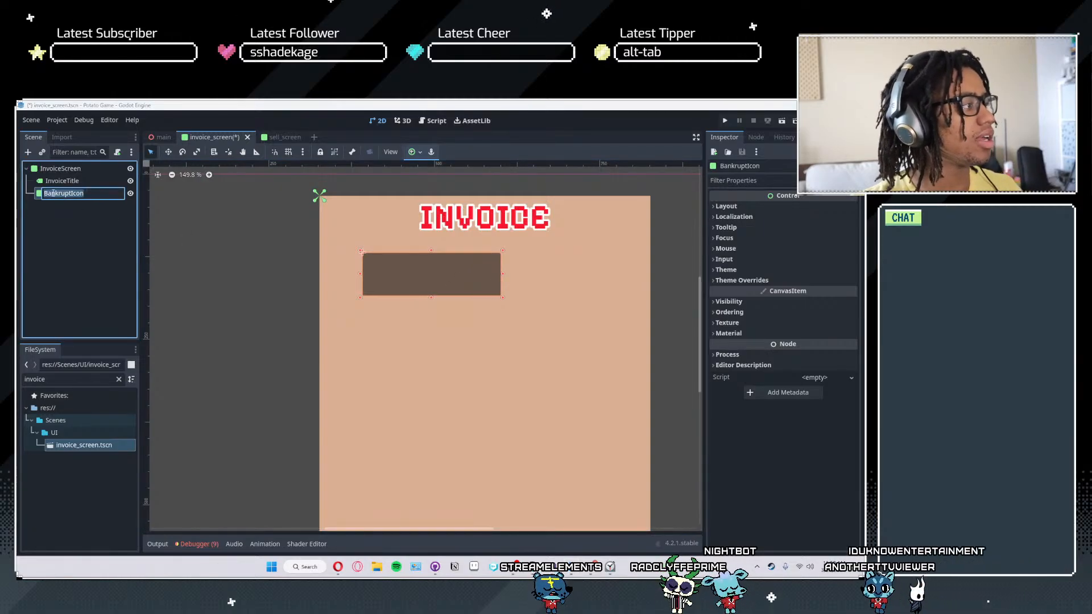
pyautogui.click(28, 152)
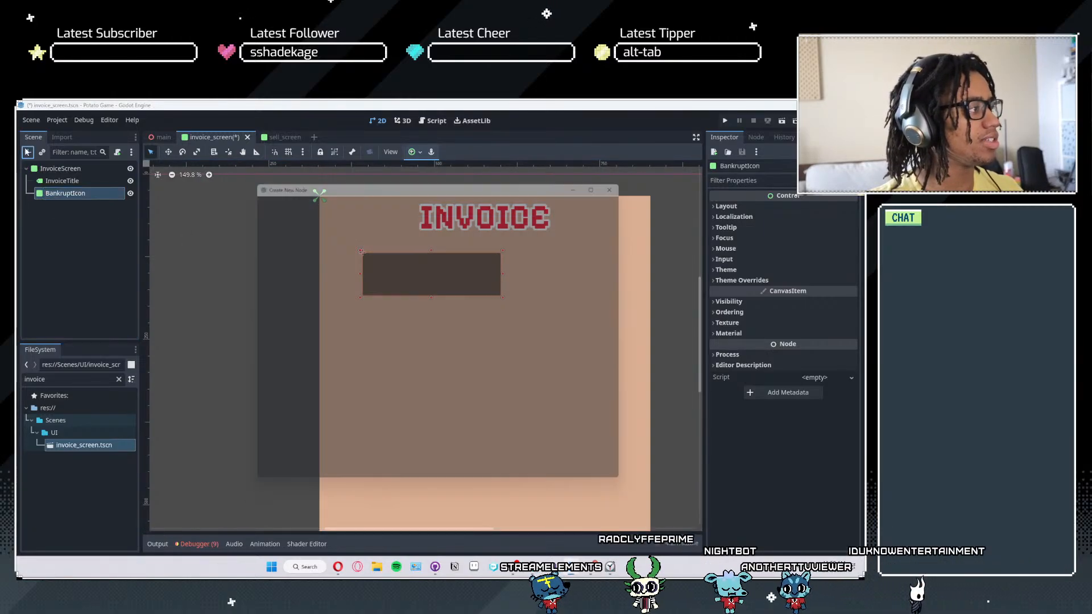
pyautogui.write('labe')
pyautogui.press('Return')
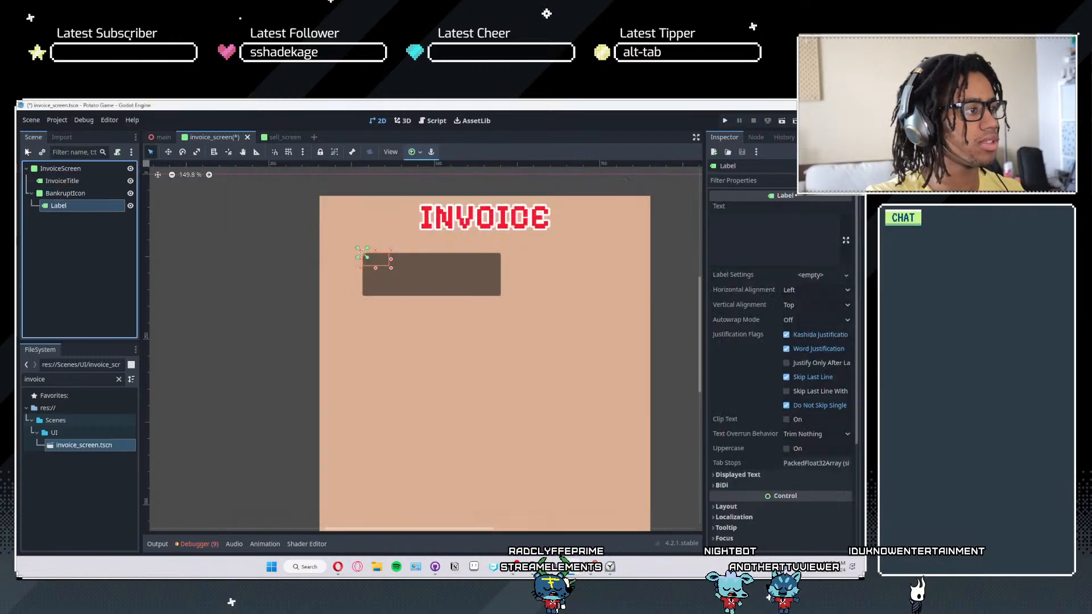
pyautogui.click(414, 152)
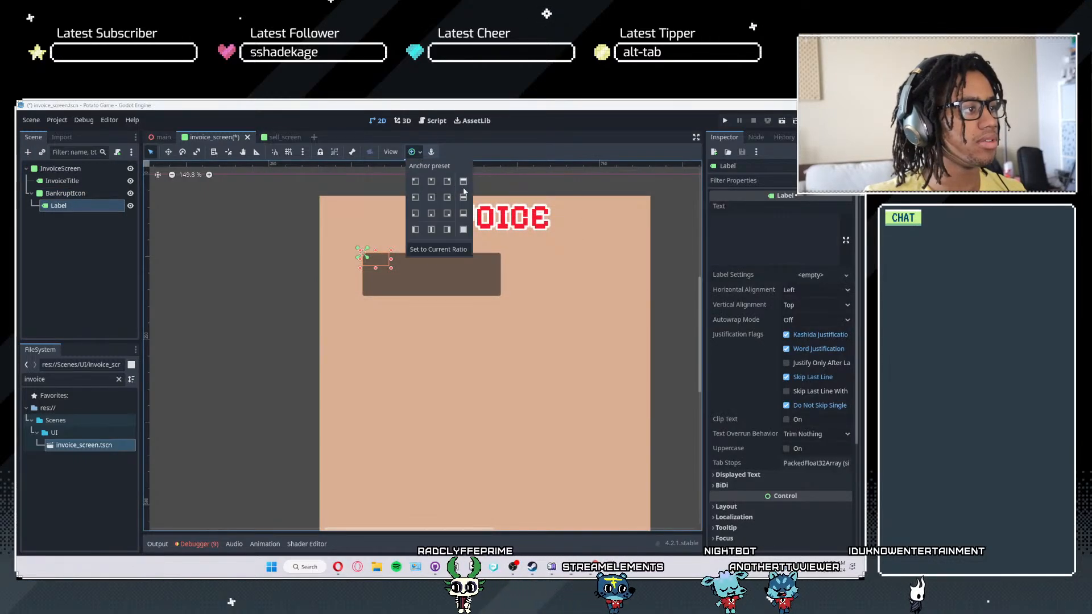
pyautogui.click(463, 231)
# - Set the label's text to BANKRUPT and centre it horizontally and vertically
pyautogui.click(755, 225)
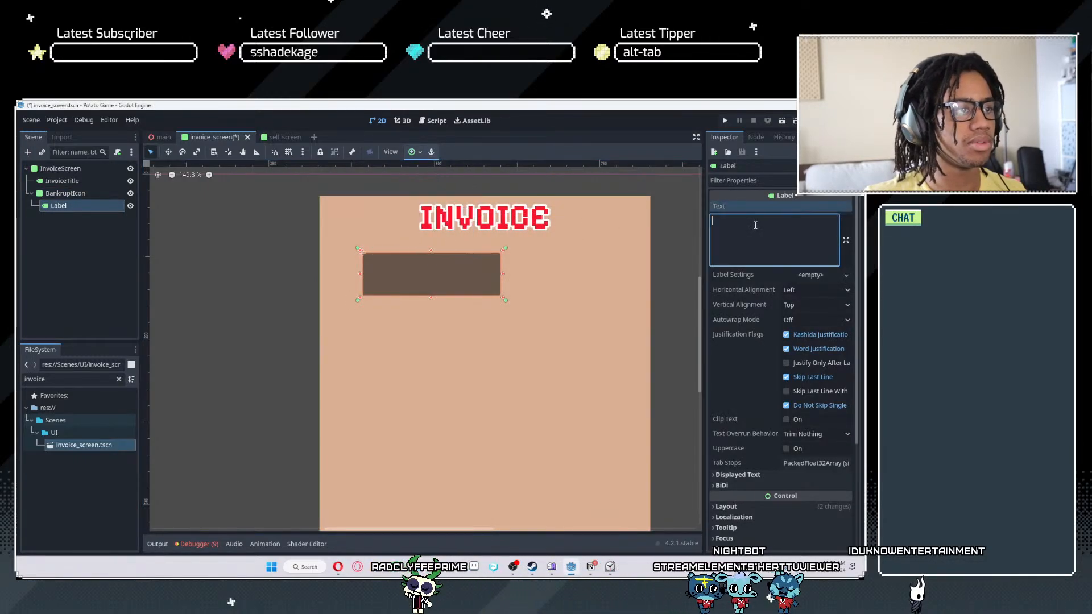
pyautogui.write('BANKRUPT')
pyautogui.click(816, 290)
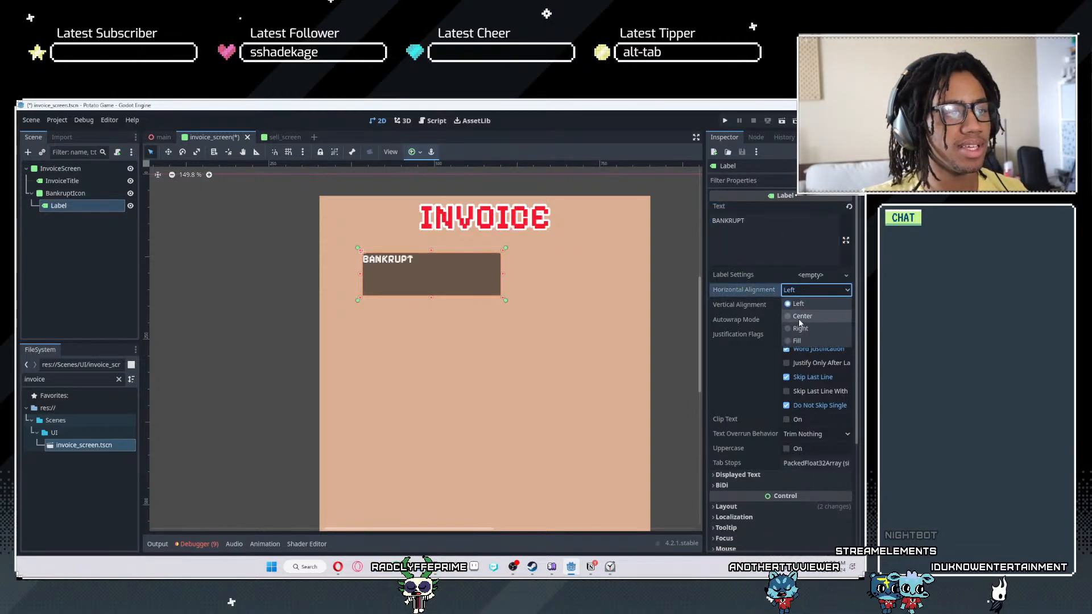
pyautogui.click(807, 306)
pyautogui.click(807, 306)
pyautogui.click(799, 336)
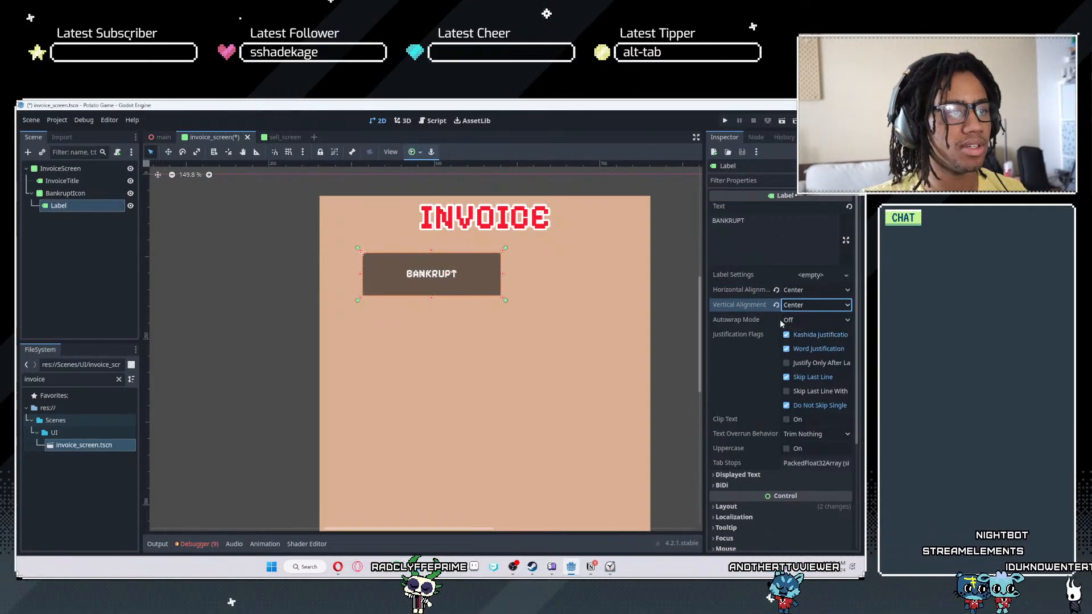
# - Override the BANKRUPT label's font color with pure red, ff0000
pyautogui.scroll(-4, 738, 369)
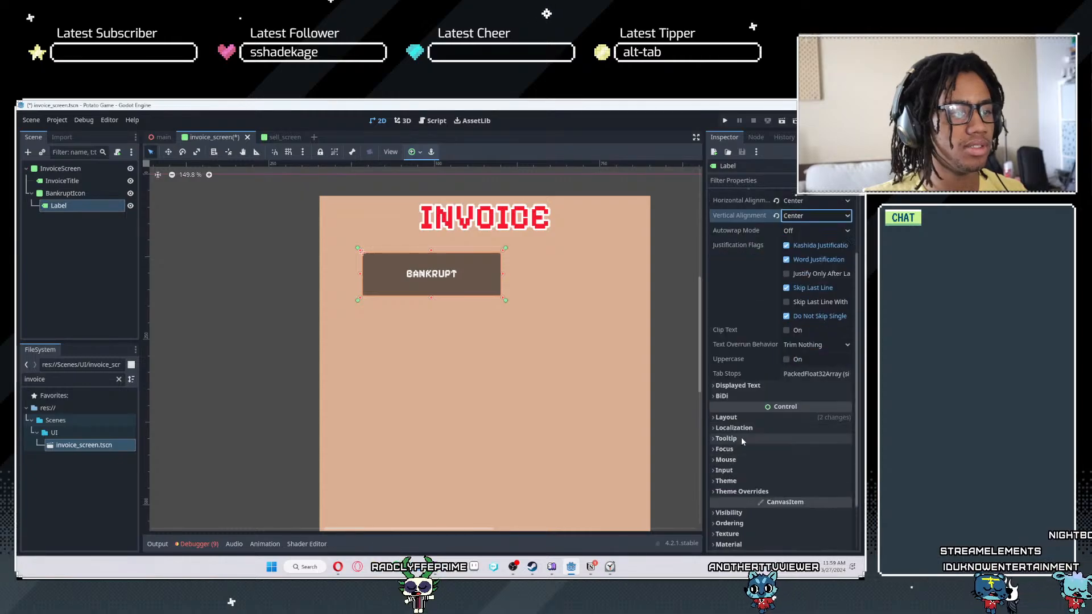
pyautogui.click(742, 447)
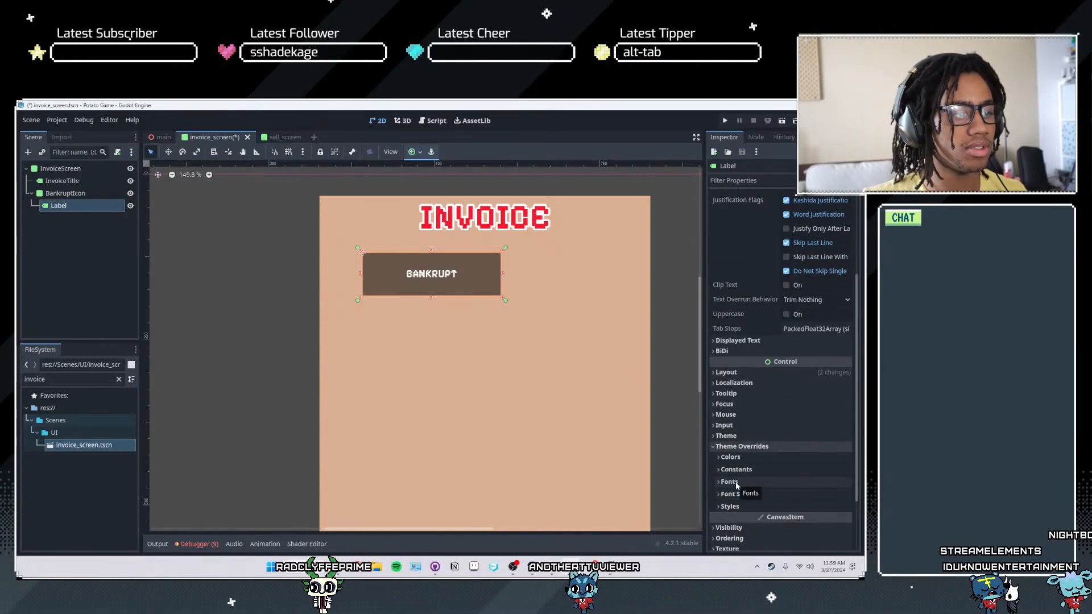
pyautogui.click(730, 457)
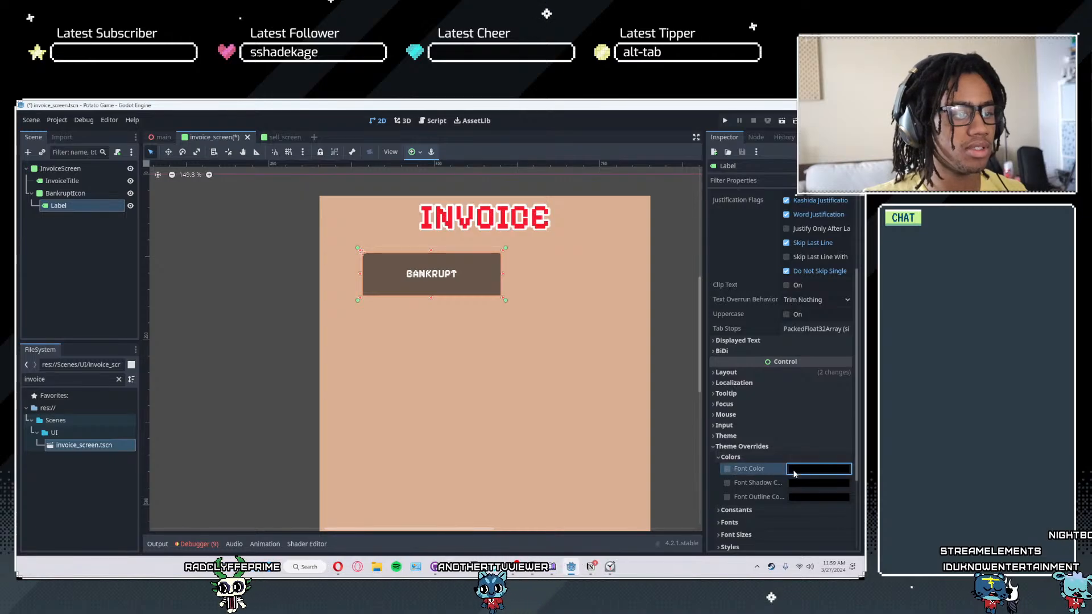
pyautogui.click(810, 468)
pyautogui.moveTo(769, 363); pyautogui.dragTo(822, 362)
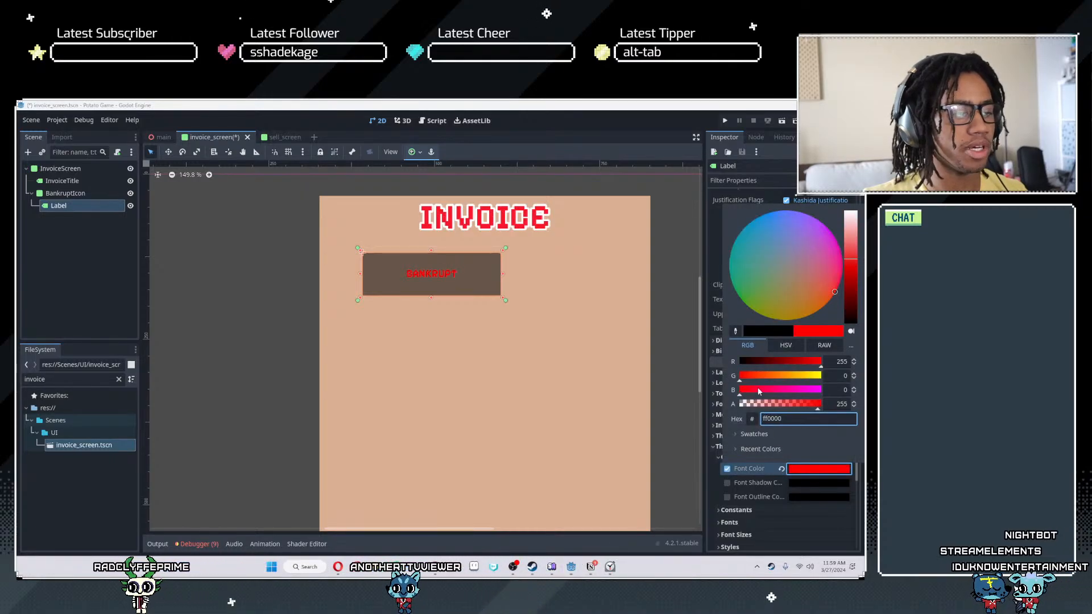
pyautogui.click(740, 494)
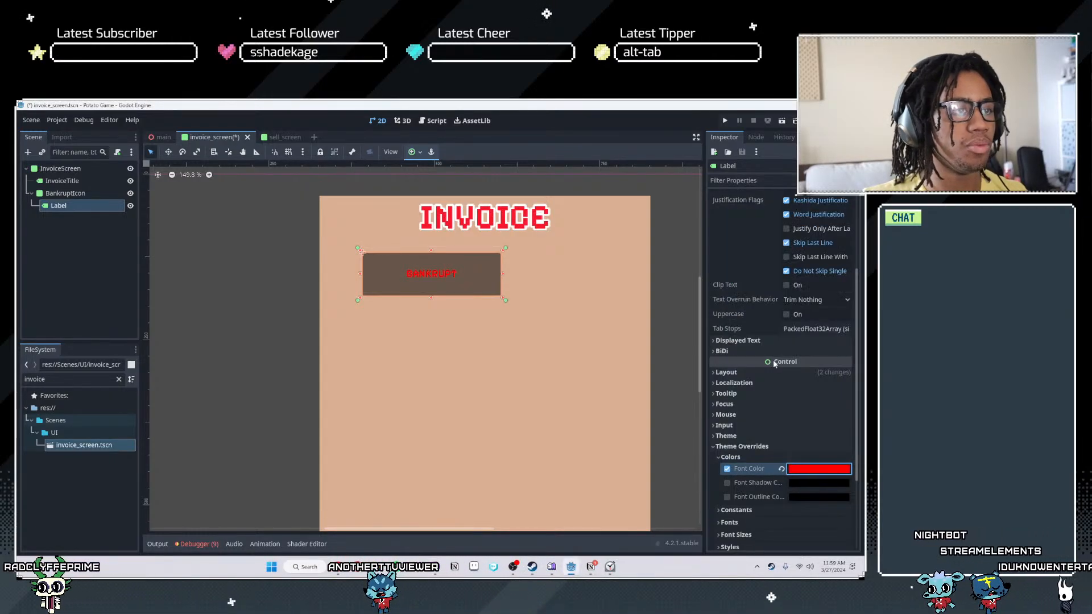
# - Override the BANKRUPT label's font size with 41 px
pyautogui.scroll(-3, 774, 364)
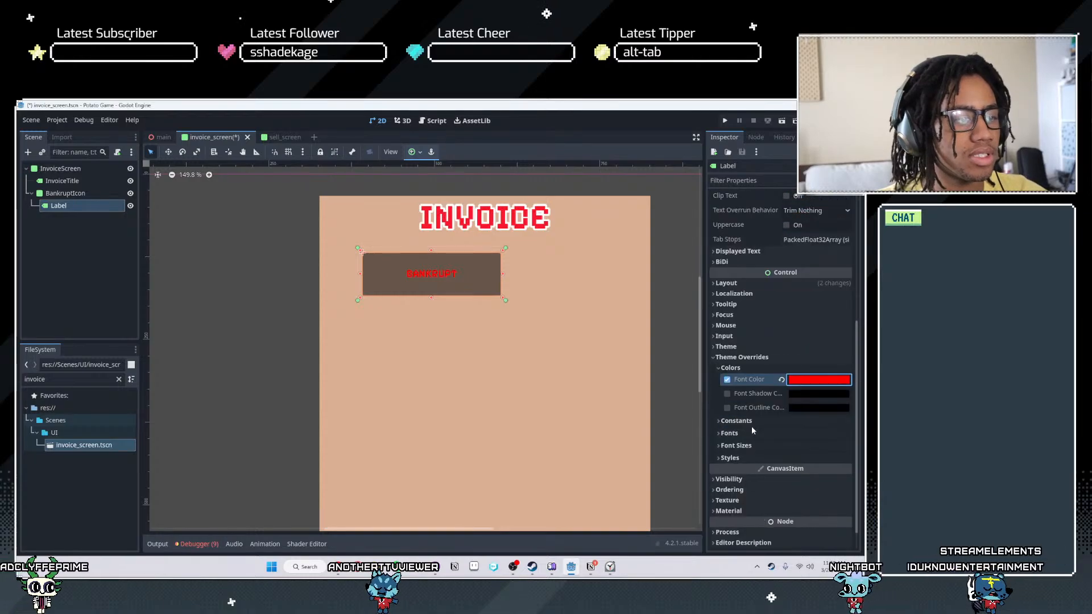
pyautogui.click(730, 433)
pyautogui.click(728, 459)
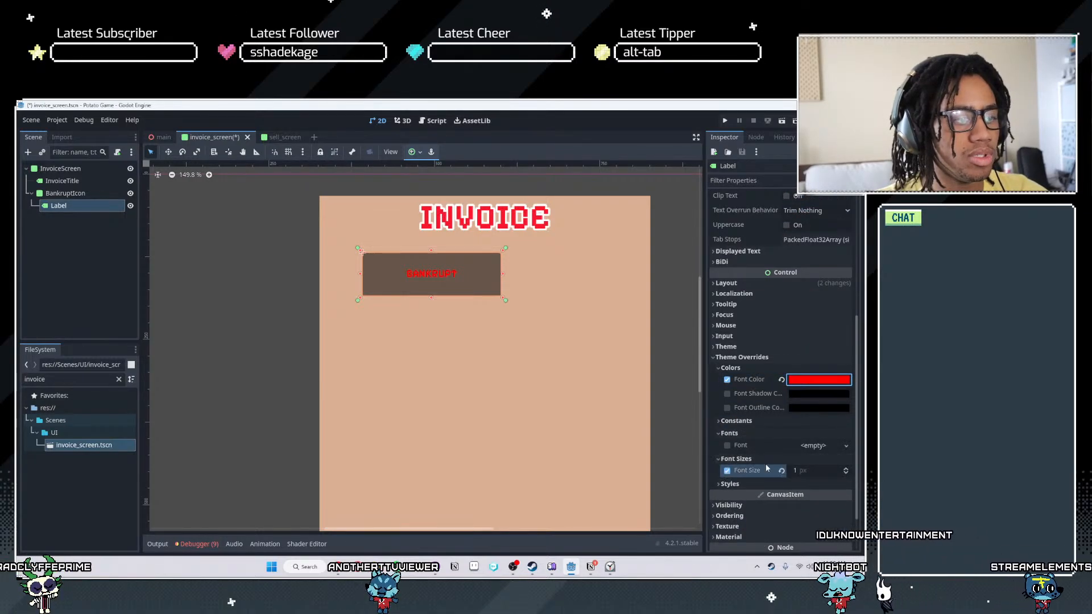
pyautogui.moveTo(802, 474)
pyautogui.mouseDown()
pyautogui.moveTo(829, 474)
pyautogui.moveTo(812, 474)
pyautogui.mouseUp()
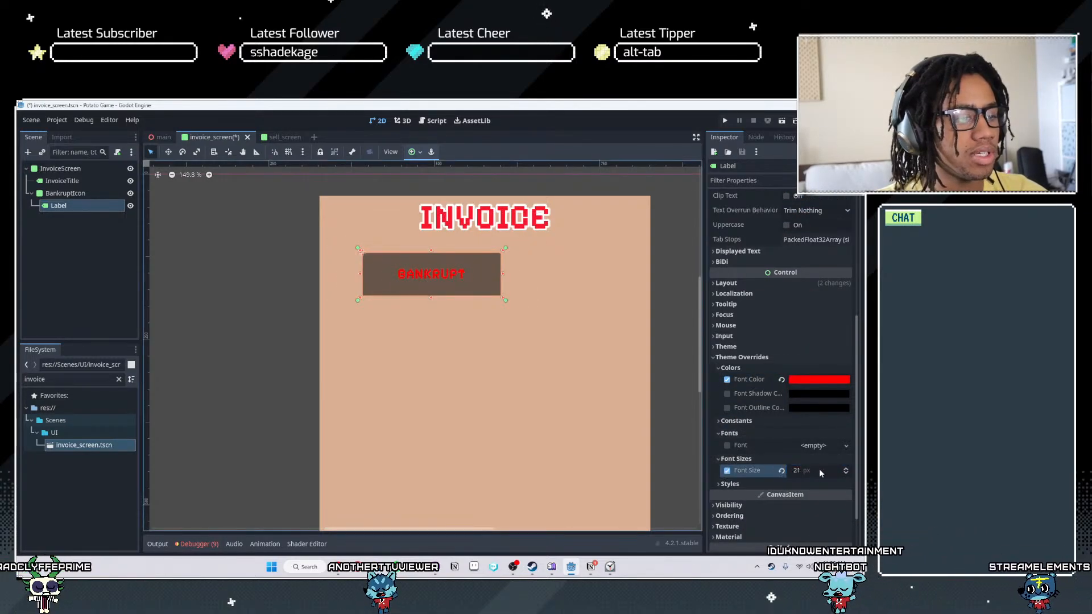
pyautogui.click(843, 472)
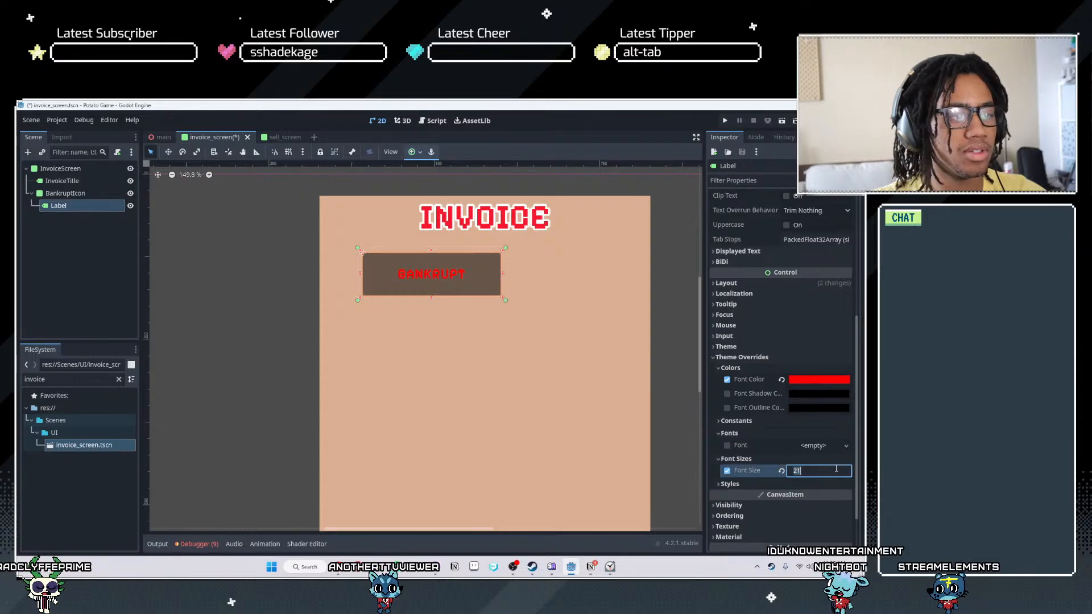
pyautogui.click(765, 484)
pyautogui.click(778, 458)
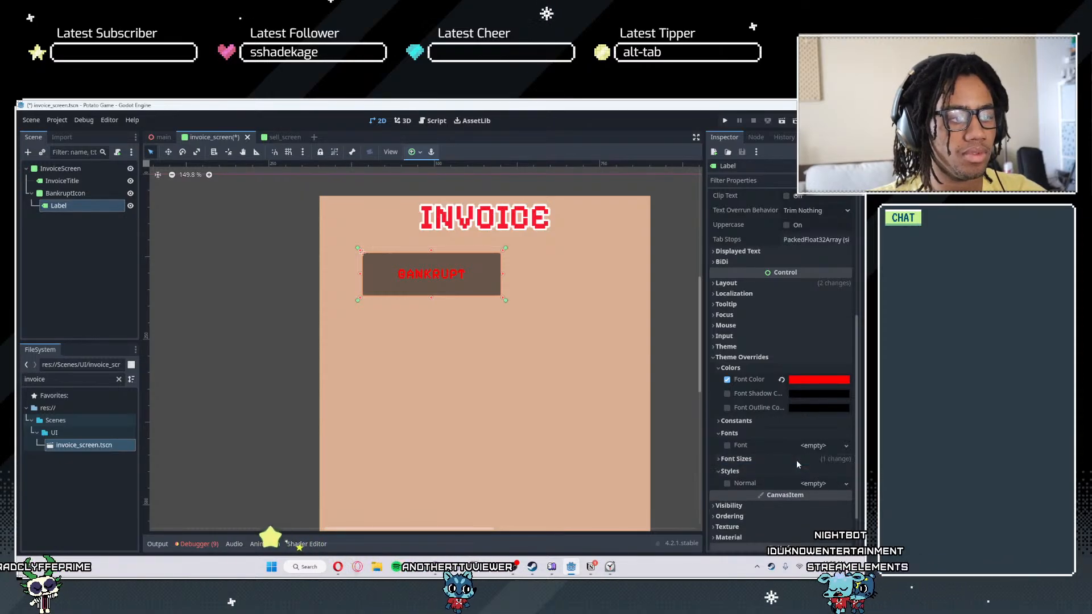
pyautogui.click(779, 458)
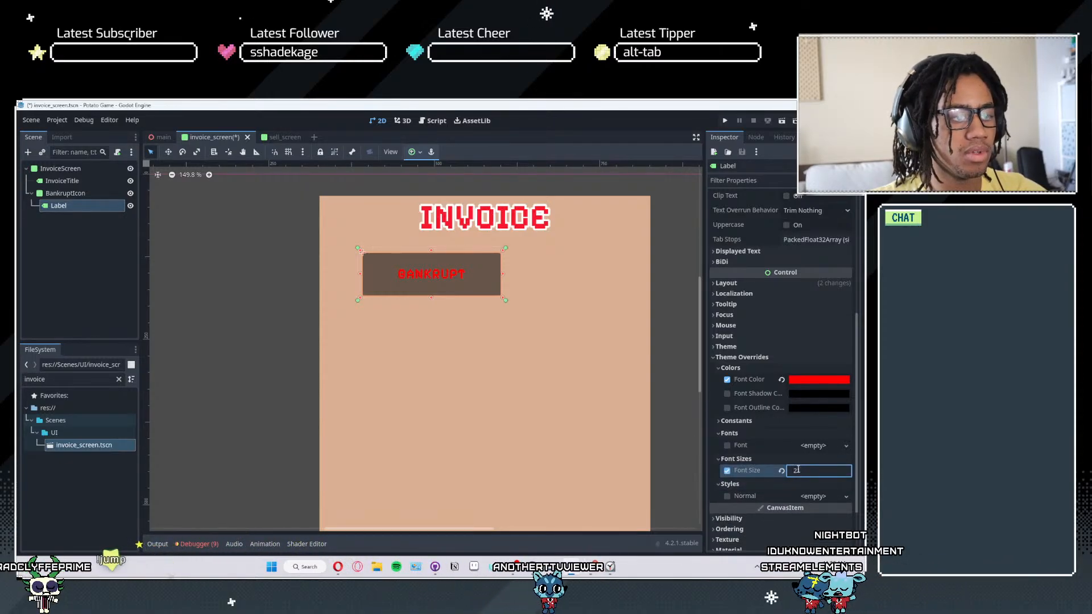
pyautogui.press('BackSpace')
pyautogui.press('BackSpace')
pyautogui.write('41')
pyautogui.press('Return')
pyautogui.moveTo(813, 471)
pyautogui.mouseDown()
pyautogui.moveTo(836, 471)
pyautogui.moveTo(813, 471)
pyautogui.mouseUp()
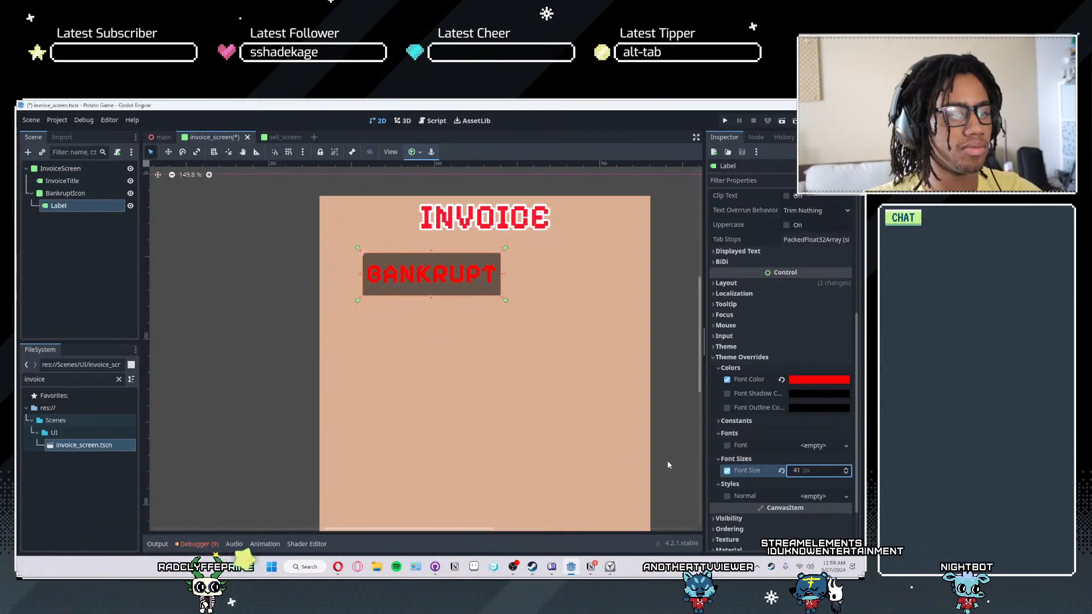
# - Give the BankruptIcon panel a new StyleBoxFlat as its Panel style override
pyautogui.click(77, 193)
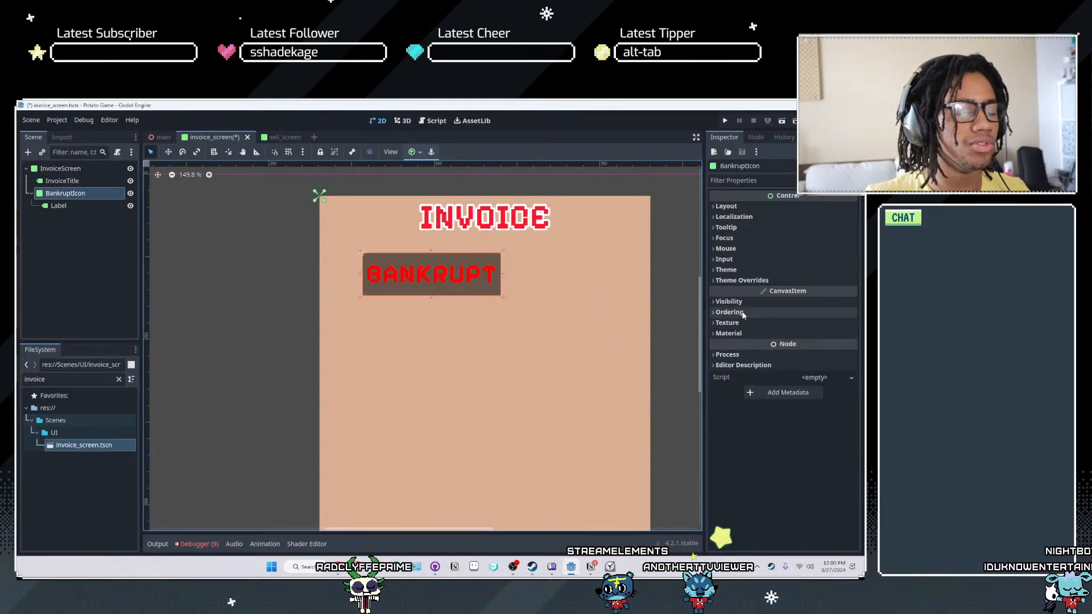
pyautogui.click(741, 281)
pyautogui.click(739, 270)
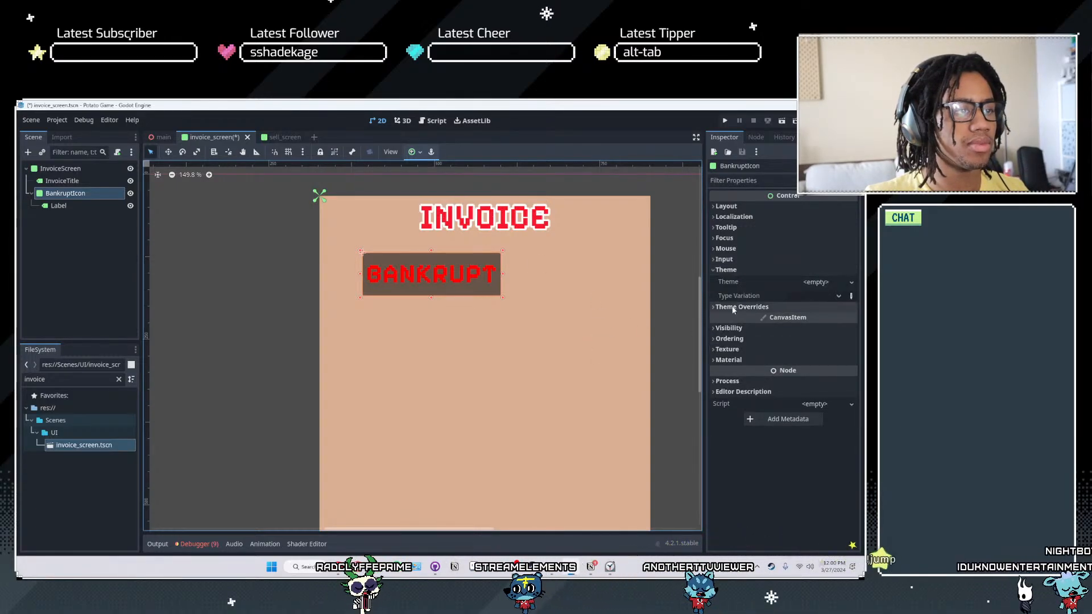
pyautogui.click(745, 319)
pyautogui.click(818, 330)
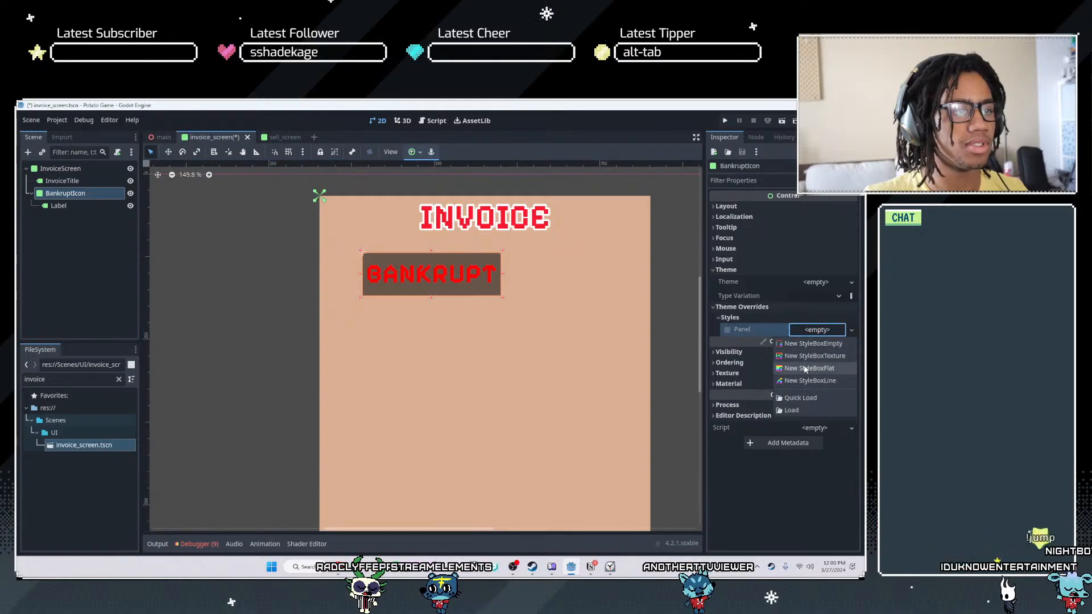
pyautogui.click(804, 364)
# - Make the BankruptIcon style box's background color fully transparent by setting its alpha to 0
pyautogui.scroll(2, 538, 274)
pyautogui.scroll(3, 539, 276)
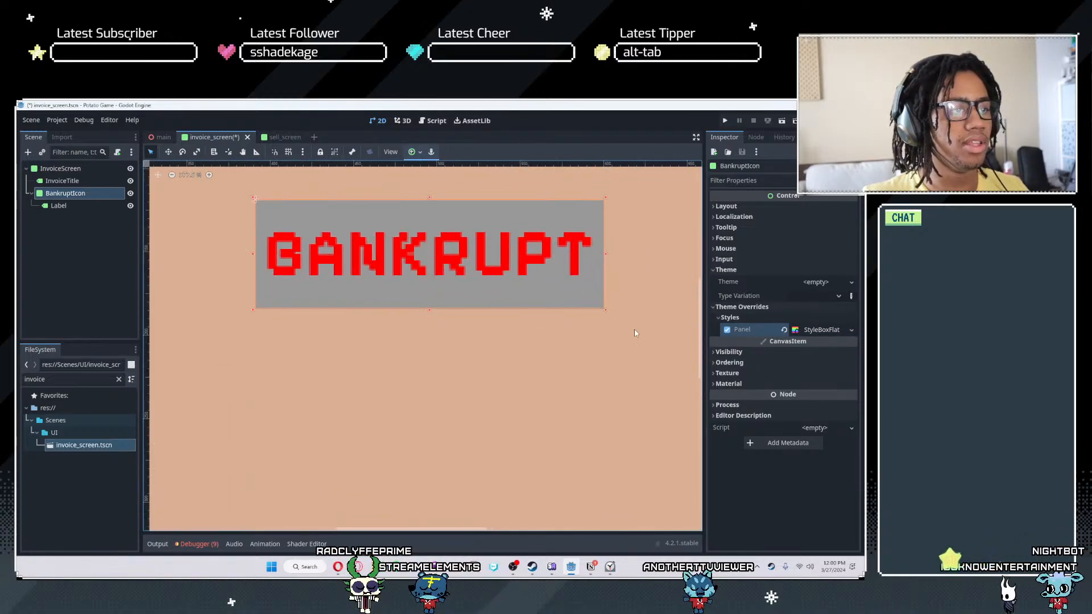
pyautogui.scroll(1, 639, 308)
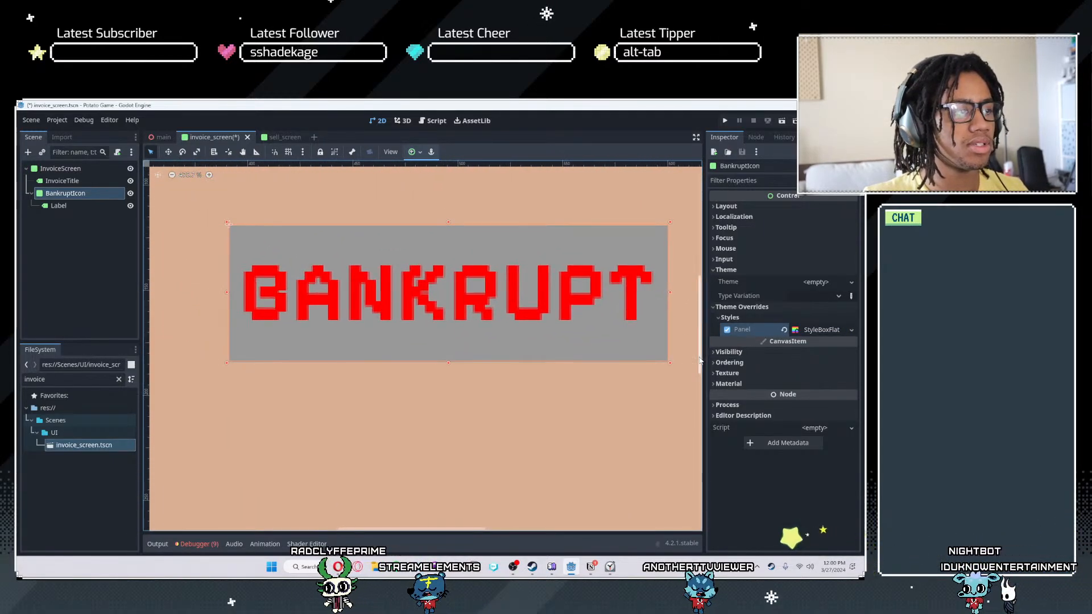
pyautogui.click(821, 329)
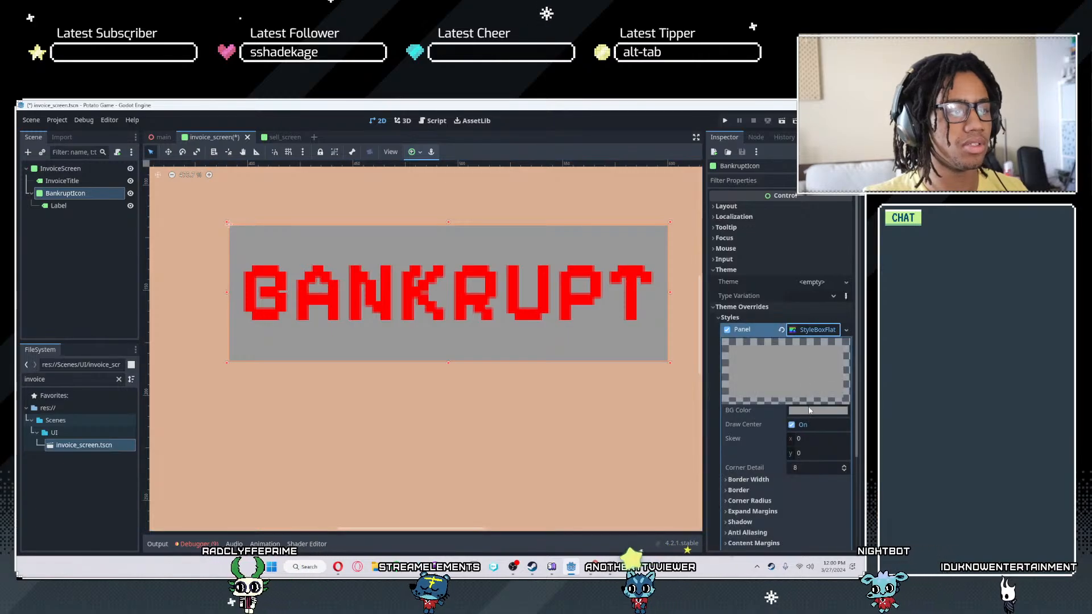
pyautogui.click(812, 410)
pyautogui.moveTo(817, 345); pyautogui.dragTo(678, 356)
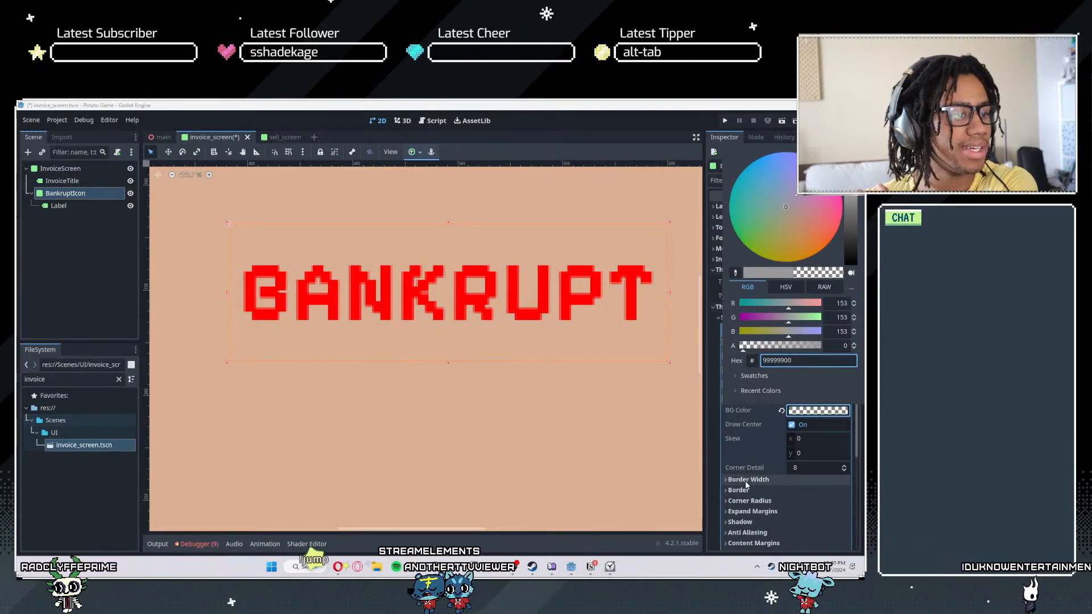
# - Set the border color of BankruptIcon's style box to red
pyautogui.scroll(-1, 744, 484)
pyautogui.click(738, 445)
pyautogui.click(739, 446)
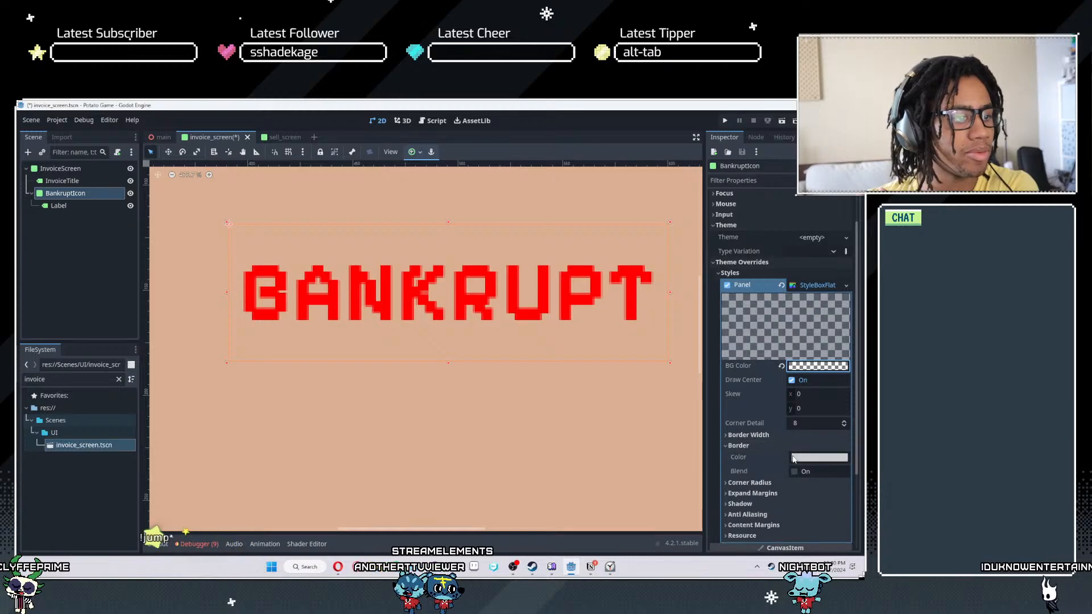
pyautogui.click(819, 457)
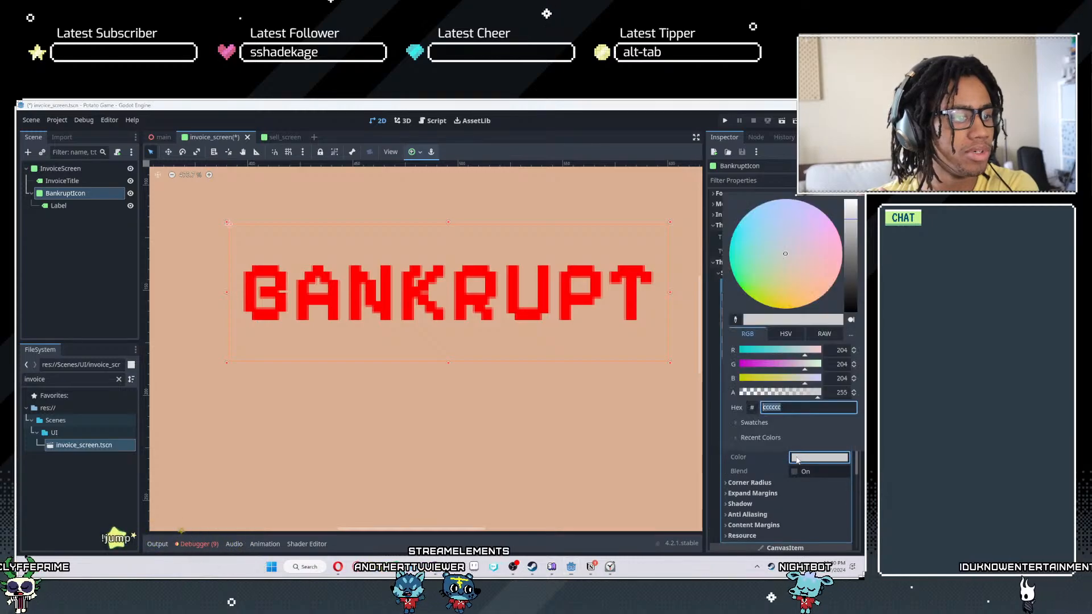
pyautogui.click(773, 353)
pyautogui.moveTo(774, 354); pyautogui.dragTo(689, 377)
pyautogui.moveTo(787, 379); pyautogui.dragTo(738, 378)
pyautogui.click(745, 467)
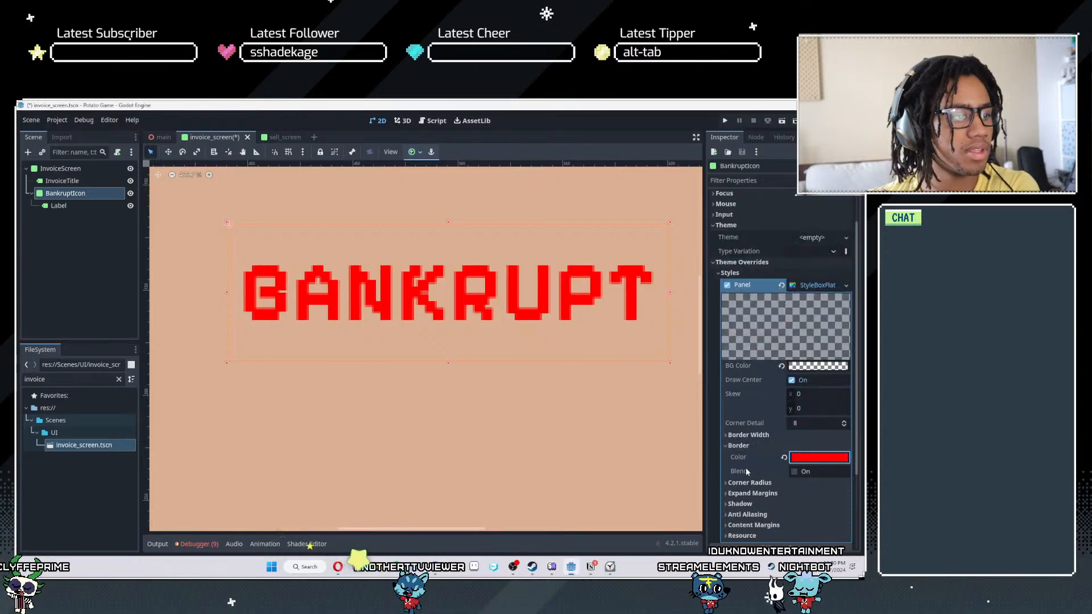
# - Set the BankruptIcon border width to 4 px on all four sides
pyautogui.click(759, 436)
pyautogui.moveTo(824, 447)
pyautogui.mouseDown()
pyautogui.moveTo(844, 446)
pyautogui.moveTo(831, 447)
pyautogui.mouseUp()
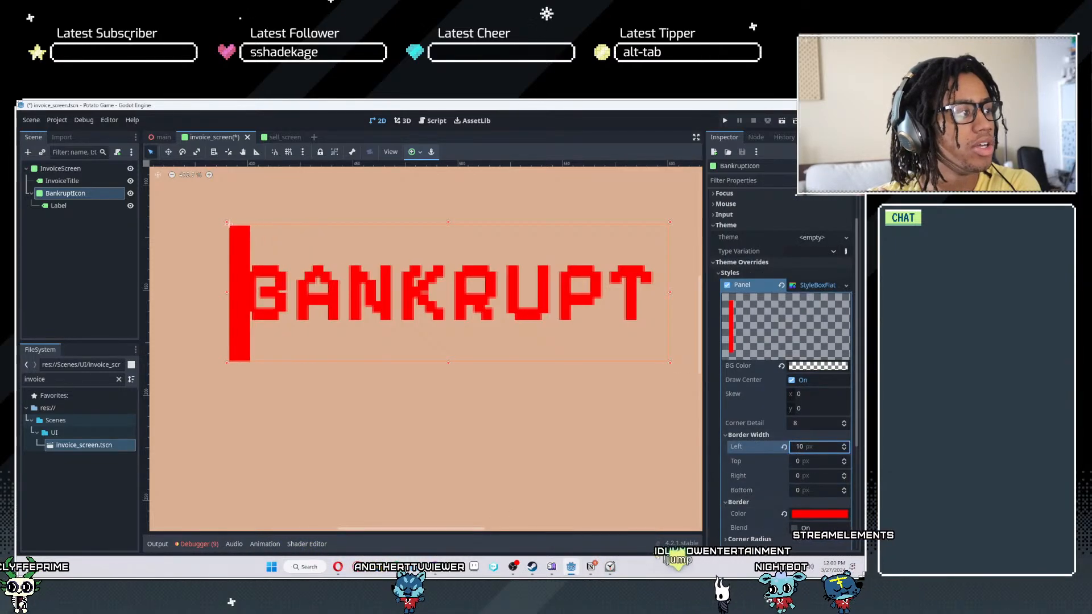
pyautogui.click(844, 444)
pyautogui.click(844, 444)
pyautogui.click(844, 444)
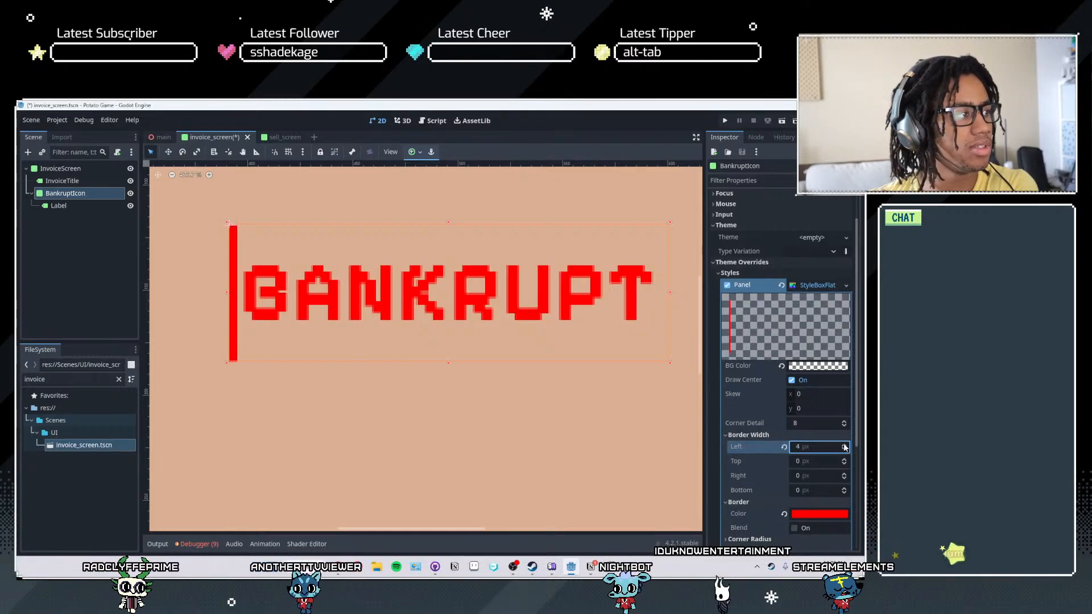
pyautogui.click(816, 461)
pyautogui.write('4')
pyautogui.click(805, 475)
pyautogui.write('4')
pyautogui.click(802, 490)
pyautogui.write('4')
pyautogui.click(629, 440)
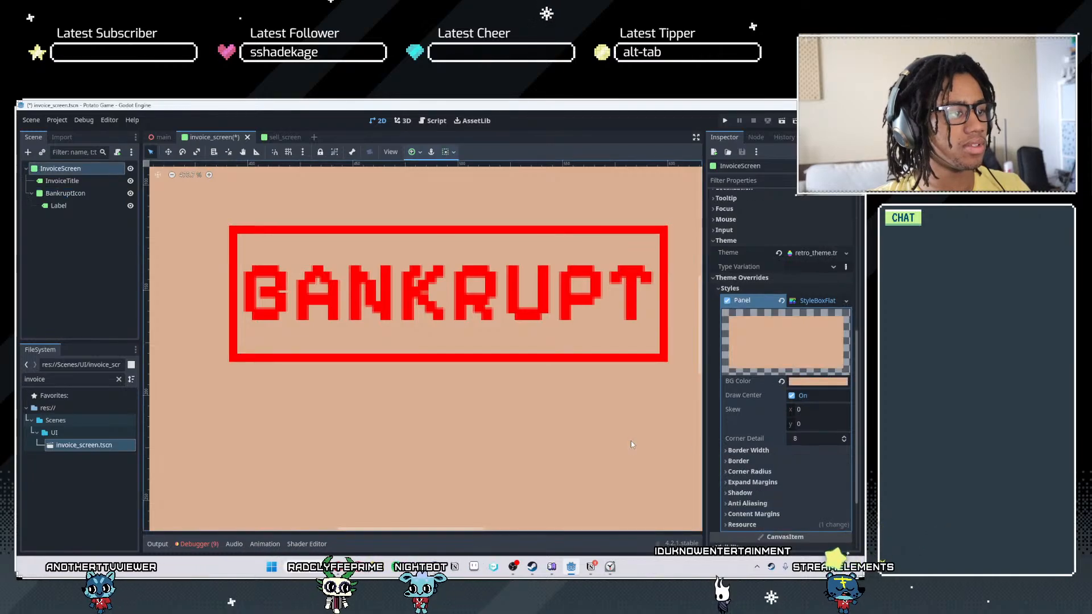
# - Turn off anti-aliasing for the BankruptIcon panel's style box
pyautogui.click(67, 193)
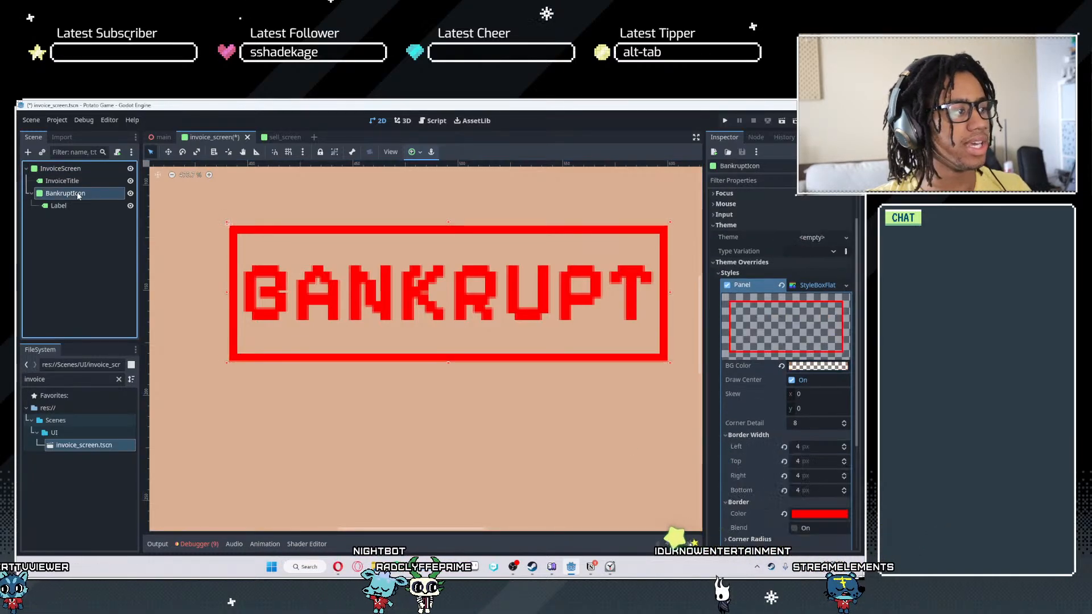
pyautogui.scroll(-5, 808, 420)
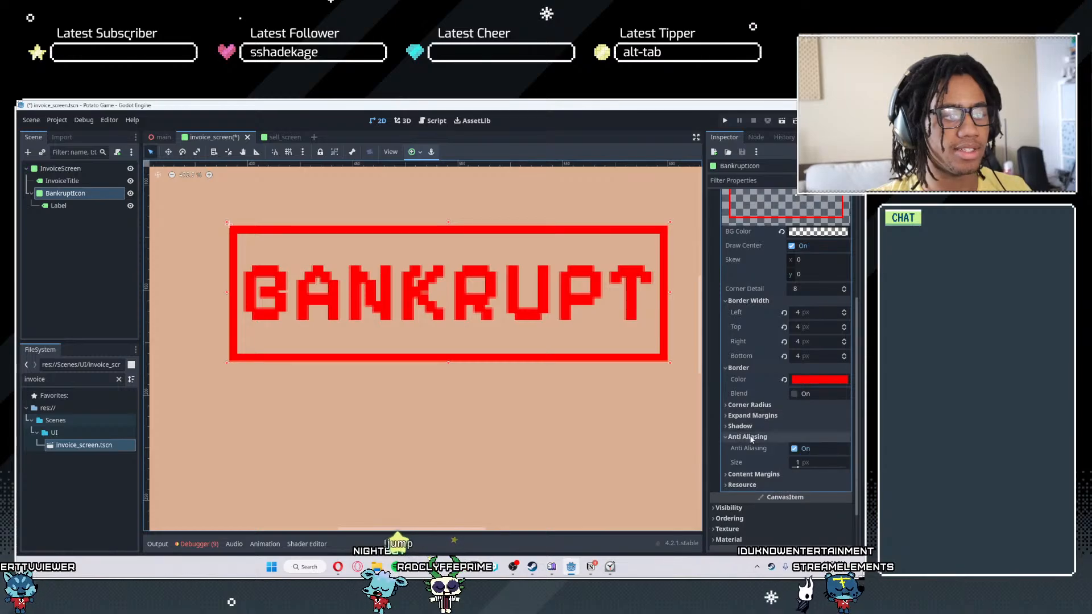
pyautogui.click(794, 448)
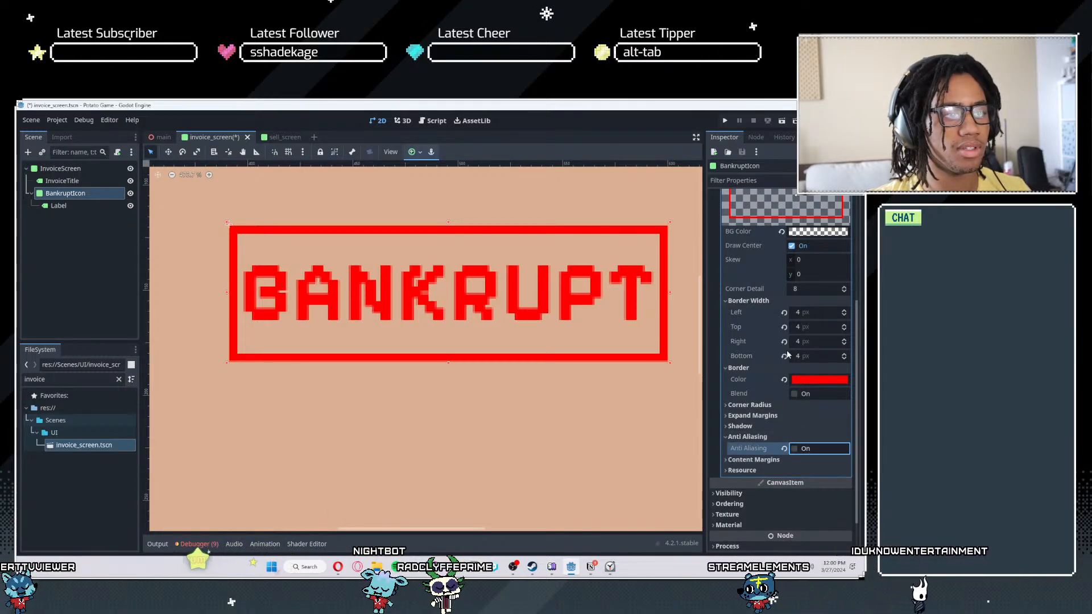
# - Set the BankruptIcon style box's corner detail to 3 and its radius to 5 px on all four corners
pyautogui.doubleClick(845, 290)
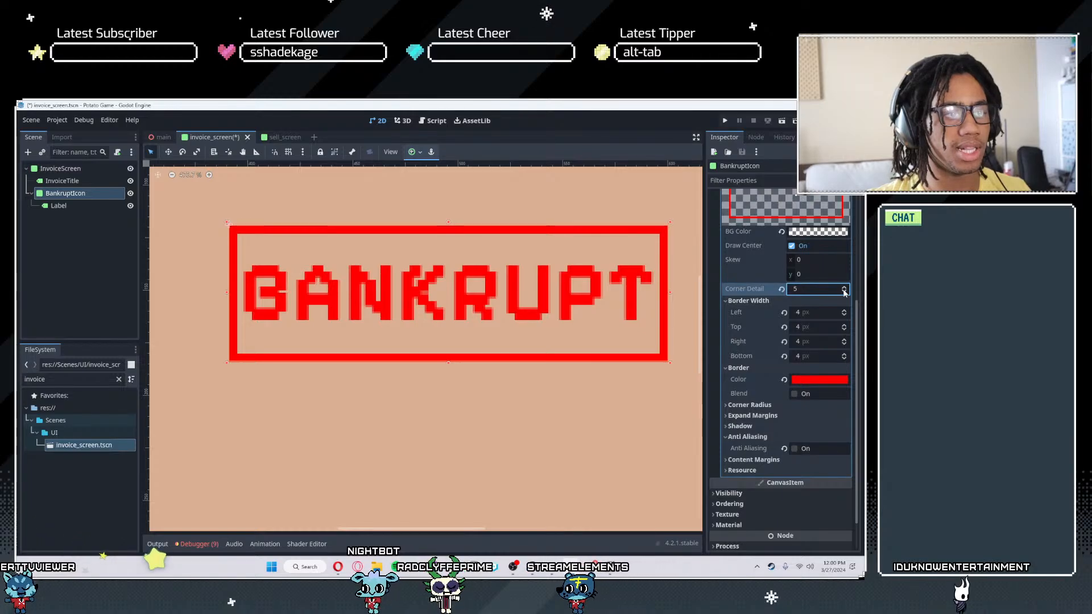
pyautogui.click(742, 404)
pyautogui.click(843, 414)
pyautogui.doubleClick(843, 414)
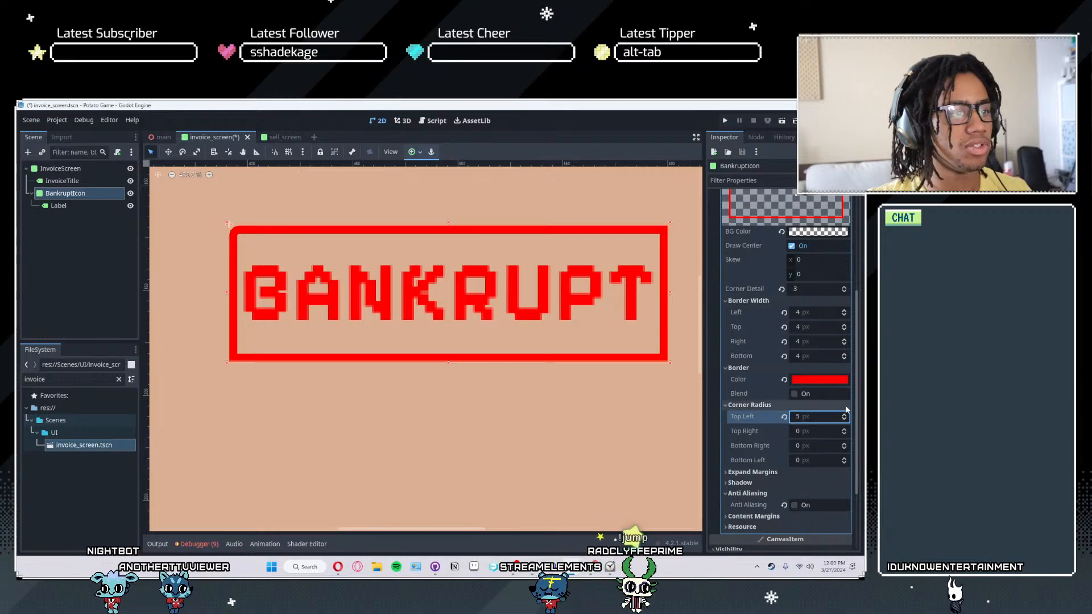
pyautogui.click(799, 432)
pyautogui.write('5')
pyautogui.press('Tab')
pyautogui.write('5')
pyautogui.press('Tab')
pyautogui.write('5')
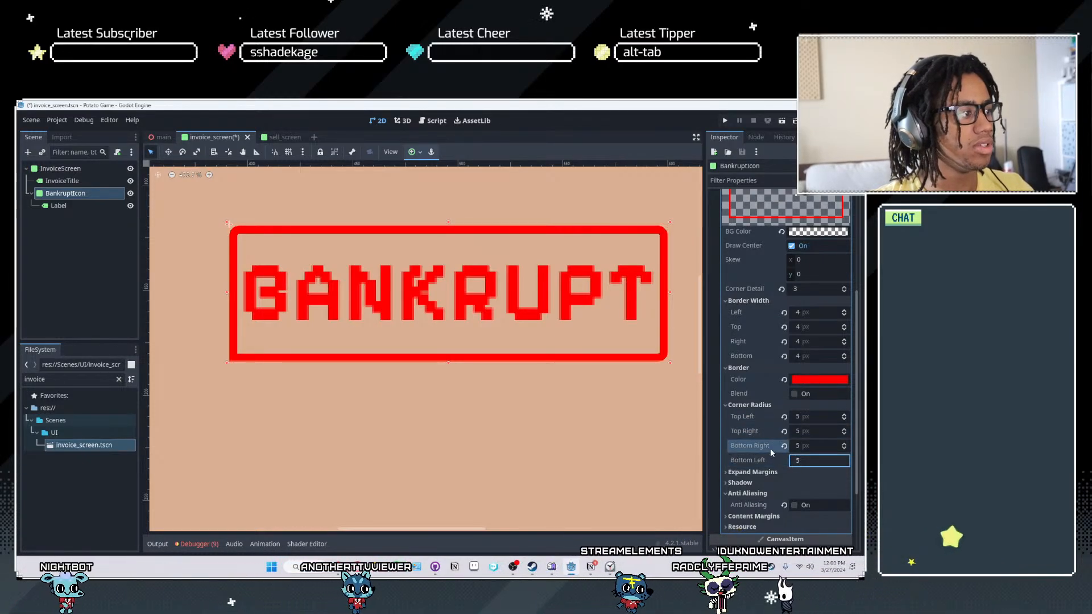
pyautogui.click(817, 447)
pyautogui.scroll(4, 441, 334)
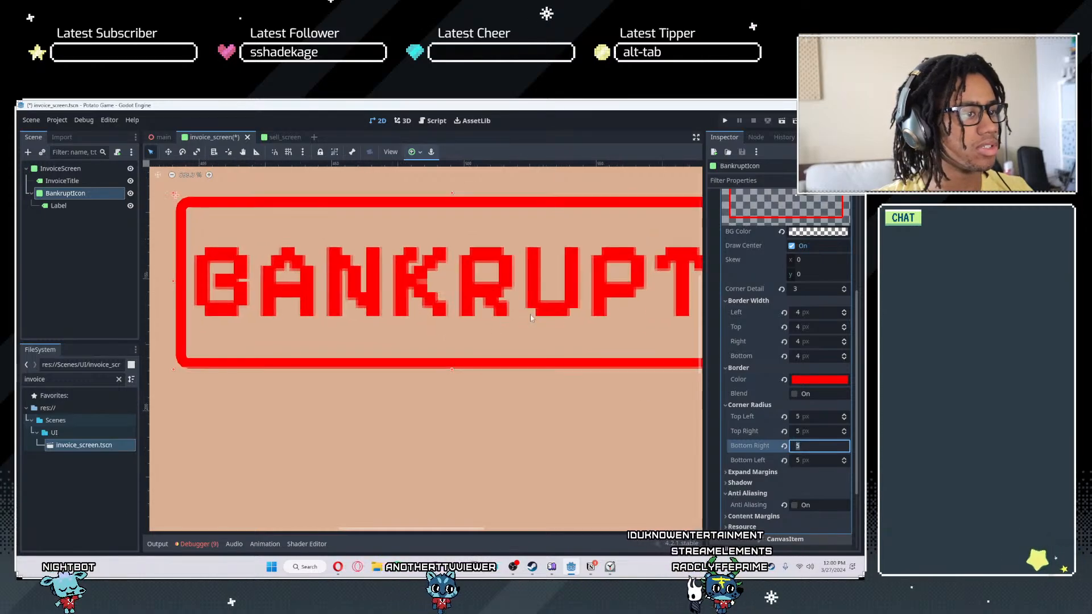
# - Set the corner detail of BankruptIcon's style box to 2 and check the border against the invoice
pyautogui.click(843, 291)
pyautogui.click(843, 291)
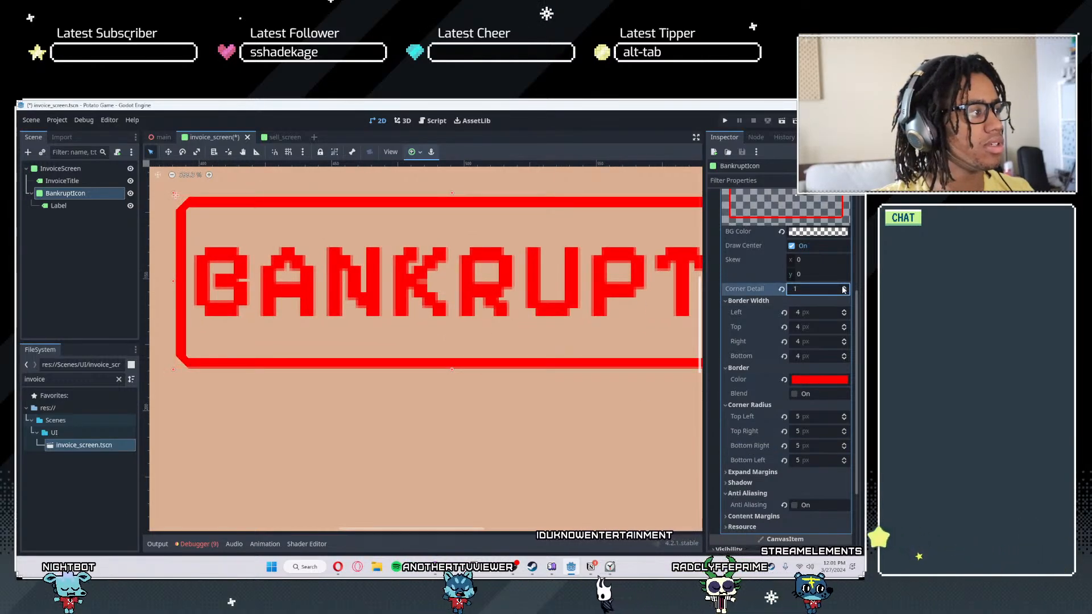
pyautogui.scroll(-6, 350, 334)
pyautogui.click(103, 285)
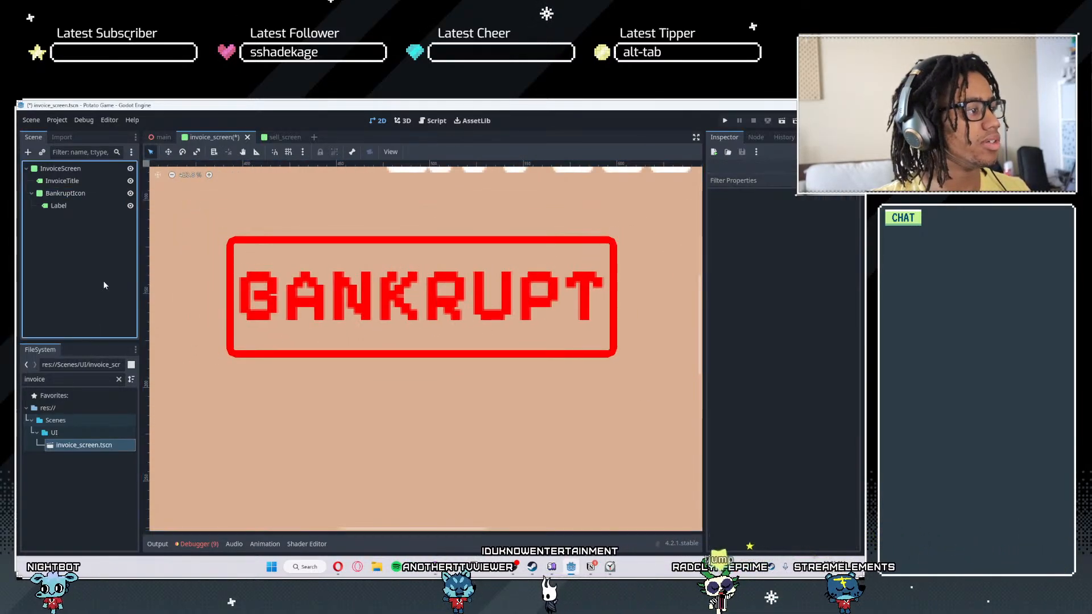
pyautogui.scroll(-18, 479, 359)
pyautogui.click(477, 343)
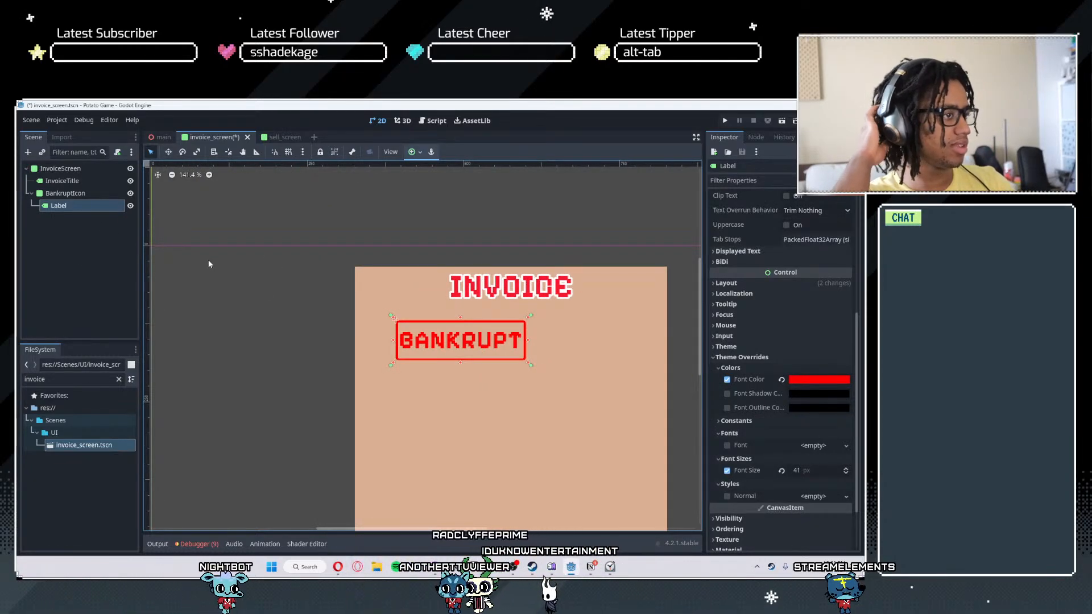
pyautogui.scroll(4, 450, 364)
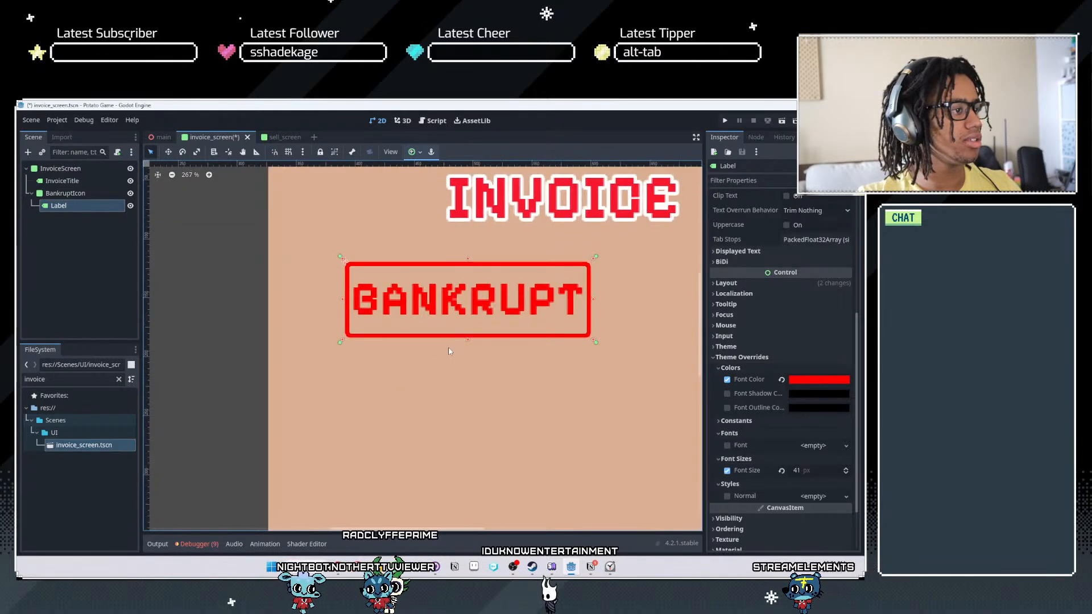
# - Group BankruptIcon with its children so its label cannot be selected separately
pyautogui.click(104, 194)
pyautogui.click(334, 152)
pyautogui.click(334, 152)
# - Try to scale and slightly rotate the BANKRUPT stamp clockwise, and undo it
pyautogui.press('s')
pyautogui.moveTo(315, 304)
pyautogui.mouseDown()
pyautogui.moveTo(327, 329)
pyautogui.moveTo(306, 326)
pyautogui.moveTo(311, 333)
pyautogui.moveTo(306, 314)
pyautogui.mouseUp()
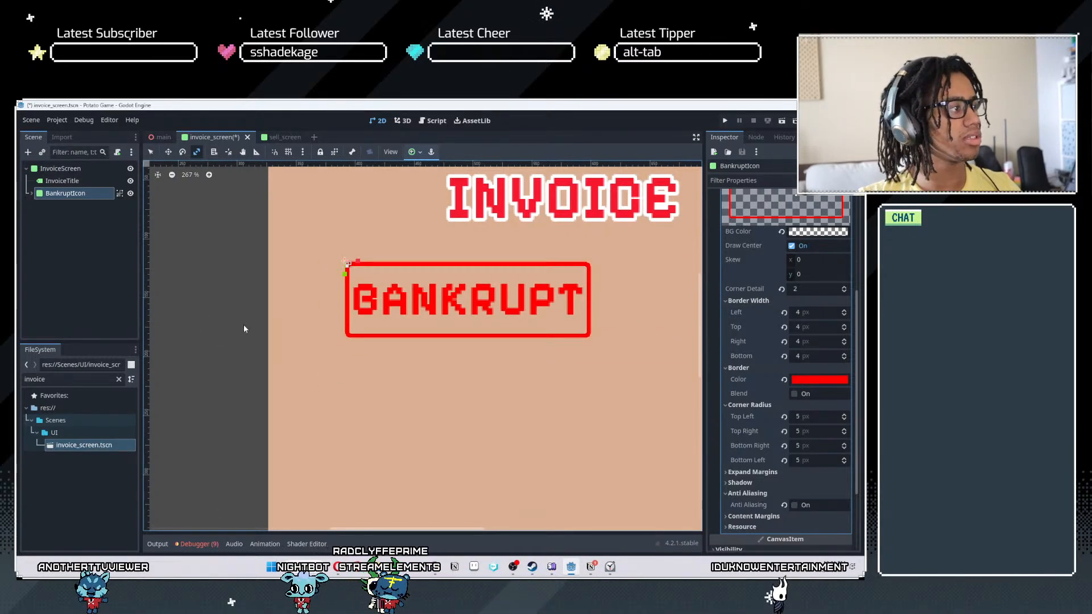
pyautogui.scroll(18, 245, 328)
pyautogui.press('r')
pyautogui.scroll(-20, 441, 353)
pyautogui.moveTo(477, 351)
pyautogui.mouseDown()
pyautogui.moveTo(488, 385)
pyautogui.moveTo(466, 381)
pyautogui.moveTo(475, 384)
pyautogui.moveTo(462, 346)
pyautogui.moveTo(517, 369)
pyautogui.moveTo(435, 335)
pyautogui.moveTo(417, 307)
pyautogui.moveTo(492, 366)
pyautogui.moveTo(521, 374)
pyautogui.moveTo(466, 364)
pyautogui.mouseUp()
pyautogui.press('s')
pyautogui.press('w')
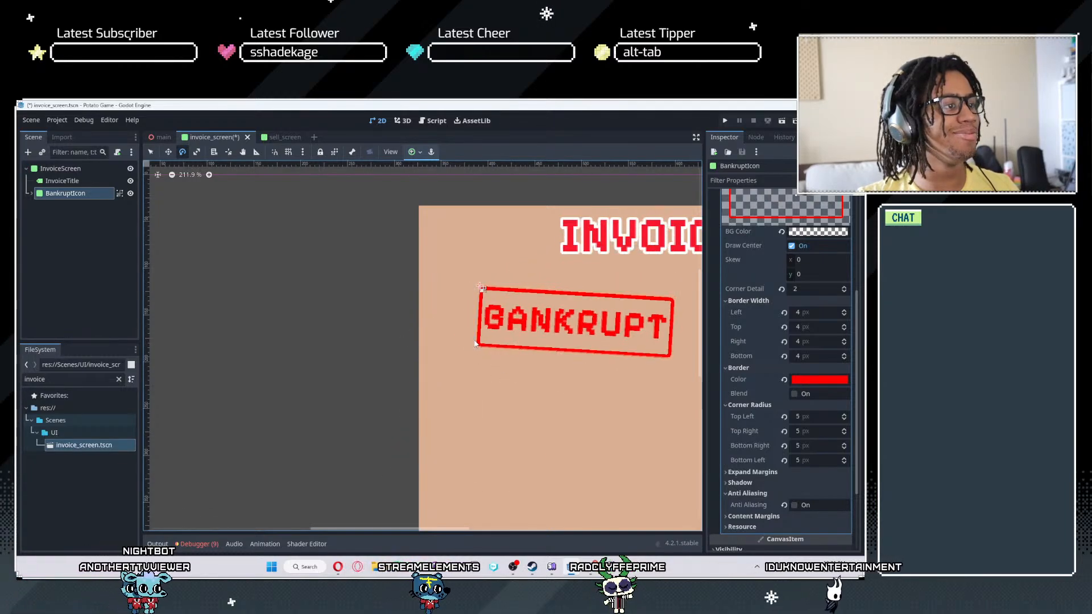
pyautogui.hotkey('ctrl', 'z')
pyautogui.scroll(-11, 485, 348)
pyautogui.scroll(2, 485, 353)
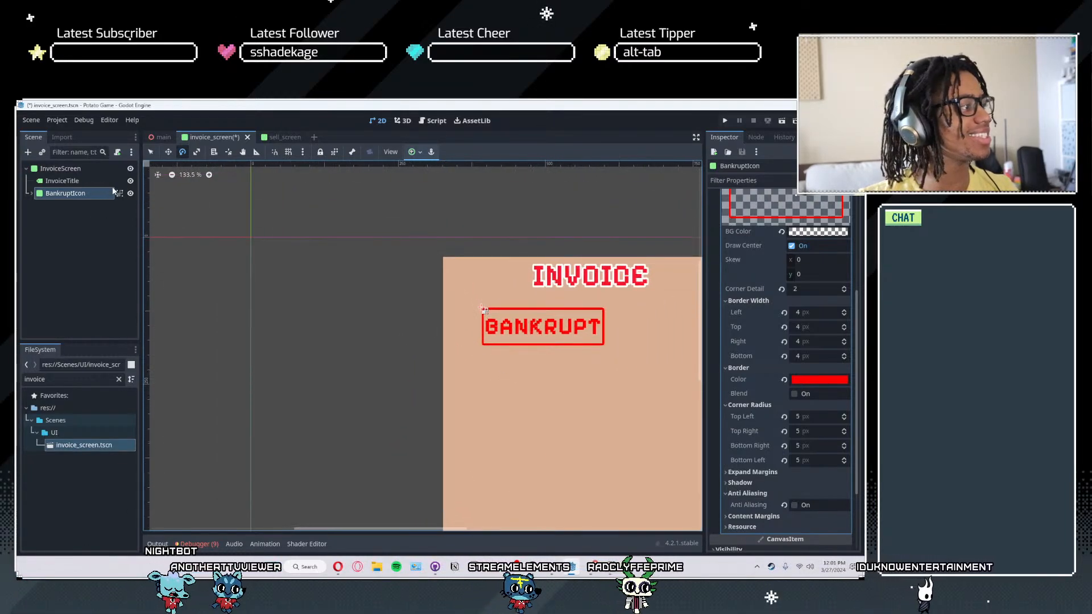
# - Enlarge the BANKRUPT stamp, move it to the lower part of the invoice, and save the scene
pyautogui.click(130, 193)
pyautogui.scroll(-6, 524, 368)
pyautogui.moveTo(525, 368); pyautogui.dragTo(439, 292, button='middle')
pyautogui.click(130, 194)
pyautogui.press('w')
pyautogui.moveTo(421, 260); pyautogui.dragTo(407, 452)
pyautogui.moveTo(562, 411); pyautogui.dragTo(475, 388)
pyautogui.moveTo(550, 411)
pyautogui.mouseDown()
pyautogui.moveTo(525, 404)
pyautogui.moveTo(560, 410)
pyautogui.mouseUp()
pyautogui.hotkey('ctrl', 's')
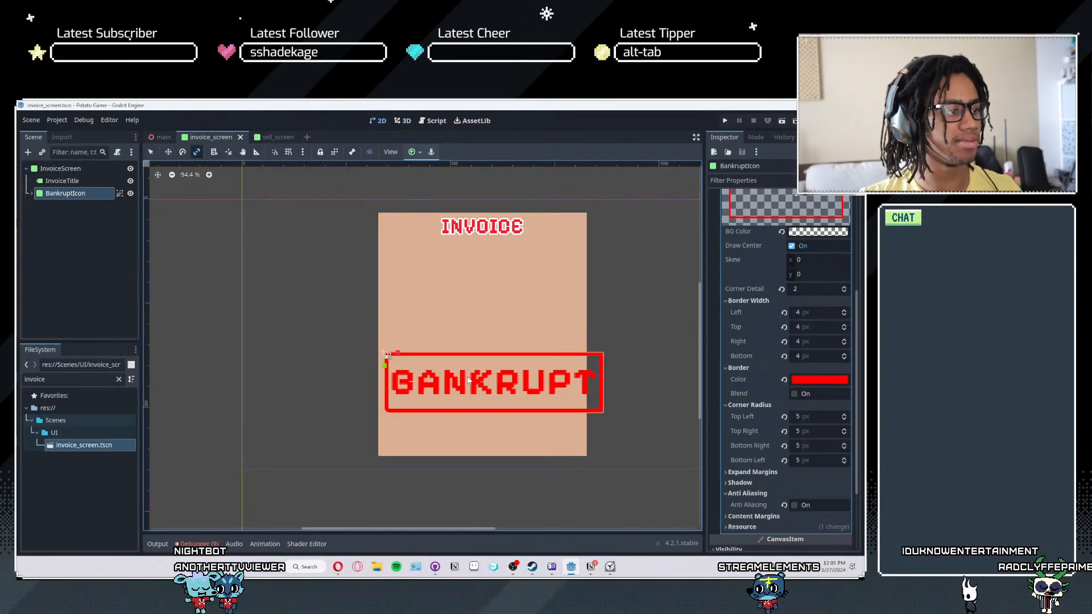
# - Undo the last enlargement of the BANKRUPT stamp, shift it within the invoice's width, and save the scene
pyautogui.hotkey('ctrl', 'z')
pyautogui.moveTo(486, 383)
pyautogui.mouseDown()
pyautogui.moveTo(540, 401)
pyautogui.moveTo(494, 392)
pyautogui.mouseUp()
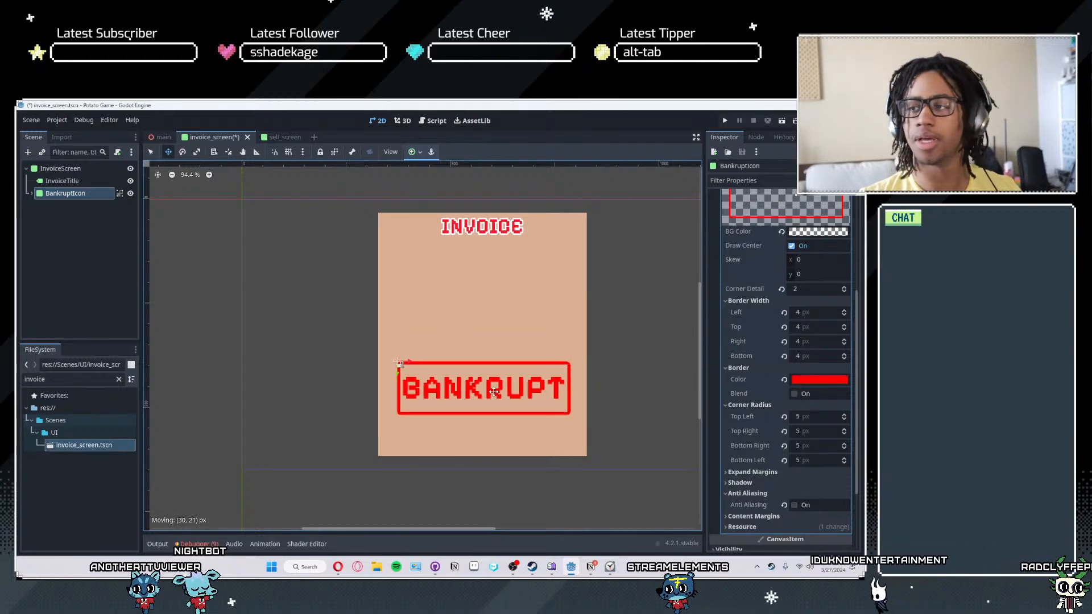
pyautogui.hotkey('ctrl', 's')
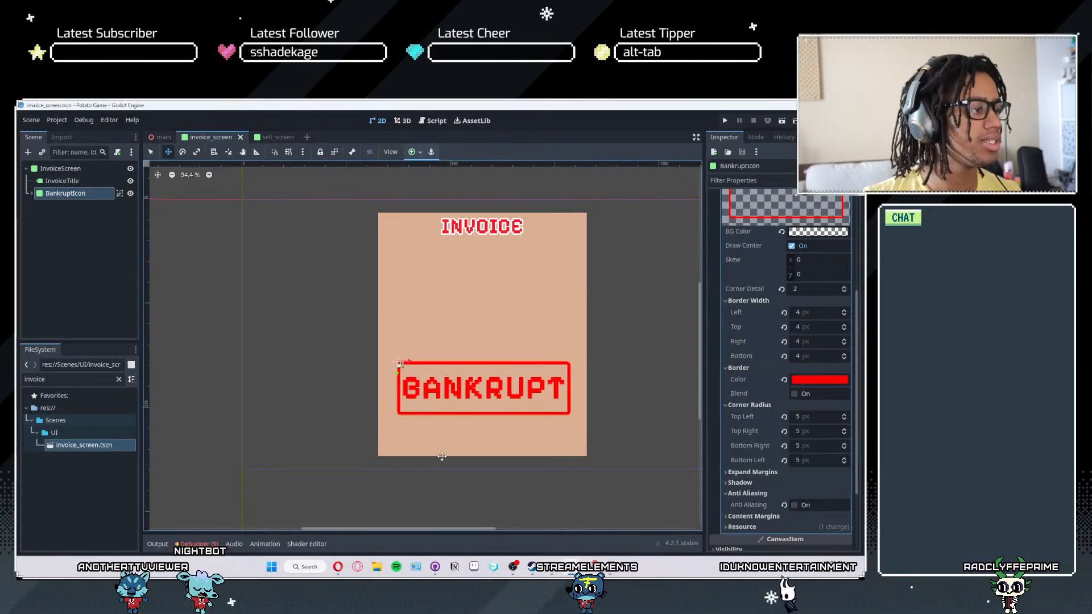
# - Move the BANKRUPT stamp up toward the middle of the invoice and rotate it counter-clockwise into a diagonal
pyautogui.scroll(6, 591, 455)
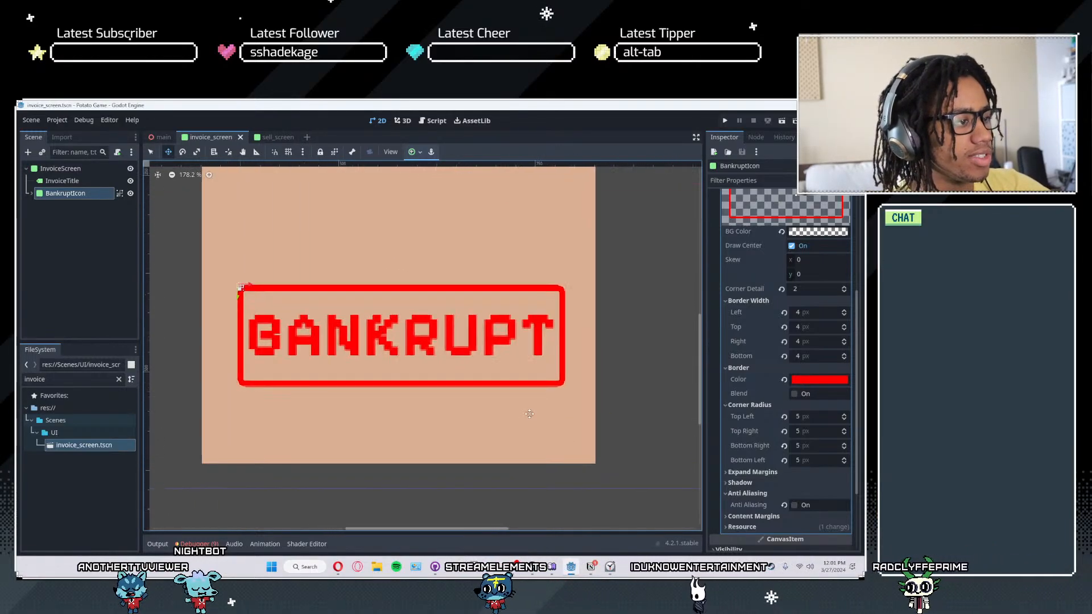
pyautogui.scroll(-5, 540, 352)
pyautogui.scroll(-2, 540, 352)
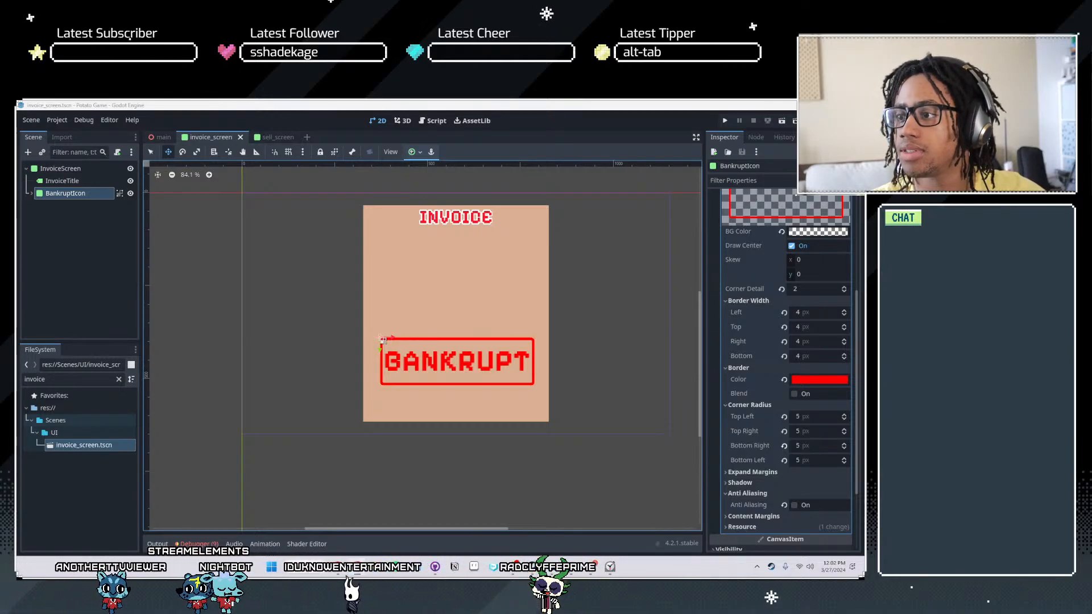
pyautogui.scroll(-1, 520, 424)
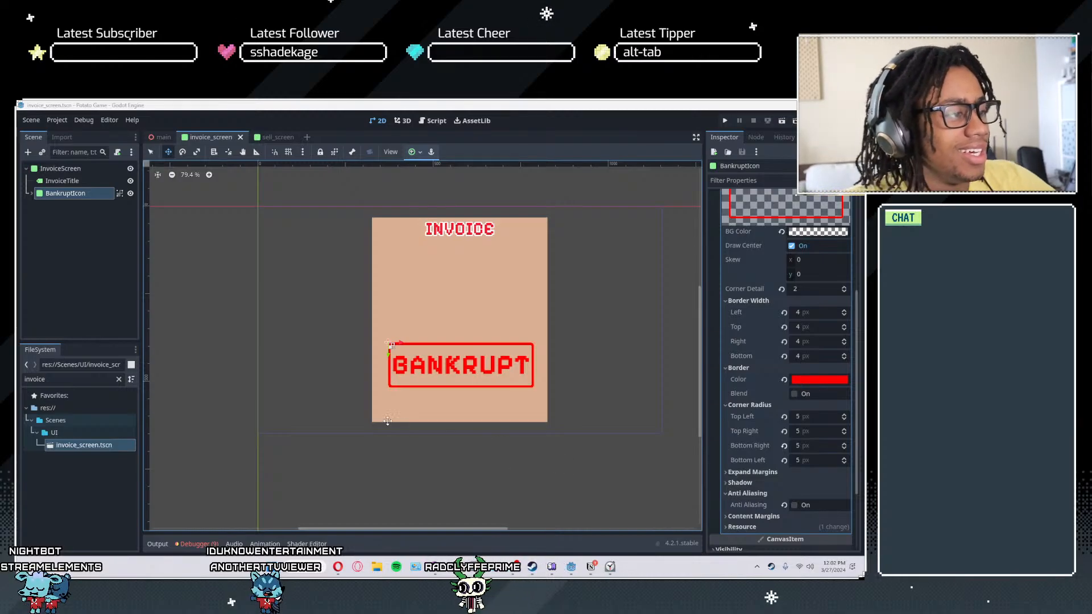
pyautogui.scroll(1, 490, 389)
pyautogui.moveTo(399, 346); pyautogui.dragTo(398, 316)
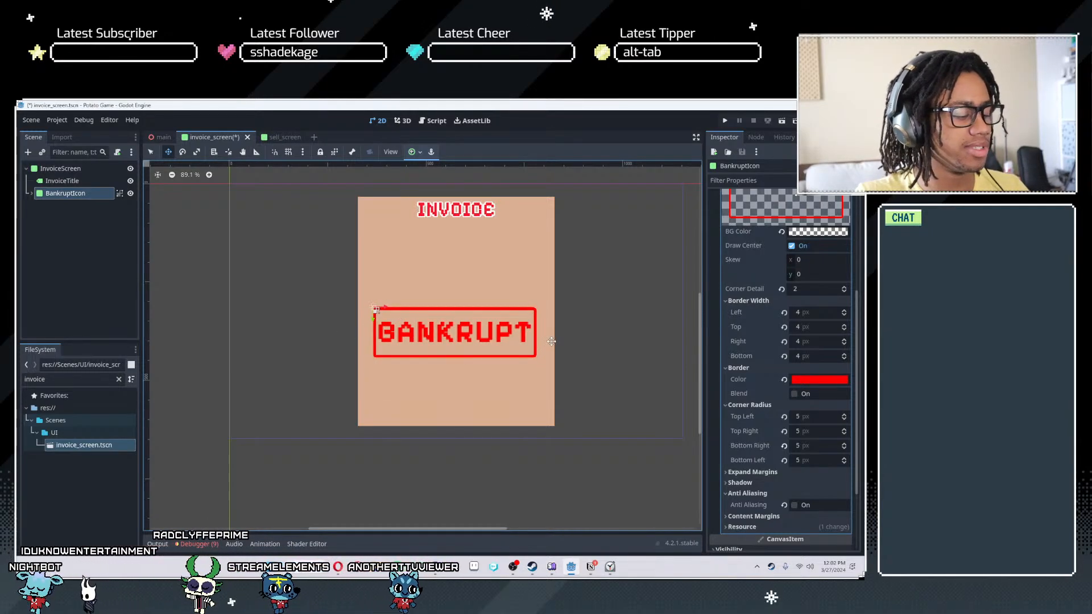
pyautogui.moveTo(599, 330); pyautogui.dragTo(571, 247)
# - Reposition the tilted BANKRUPT stamp so it sits centred within the invoice, and save the scene
pyautogui.press('w')
pyautogui.moveTo(453, 277); pyautogui.dragTo(447, 323)
pyautogui.moveTo(388, 369)
pyautogui.mouseDown()
pyautogui.moveTo(395, 384)
pyautogui.moveTo(390, 371)
pyautogui.mouseUp()
pyautogui.moveTo(435, 331); pyautogui.dragTo(432, 329)
pyautogui.hotkey('ctrl', 's')
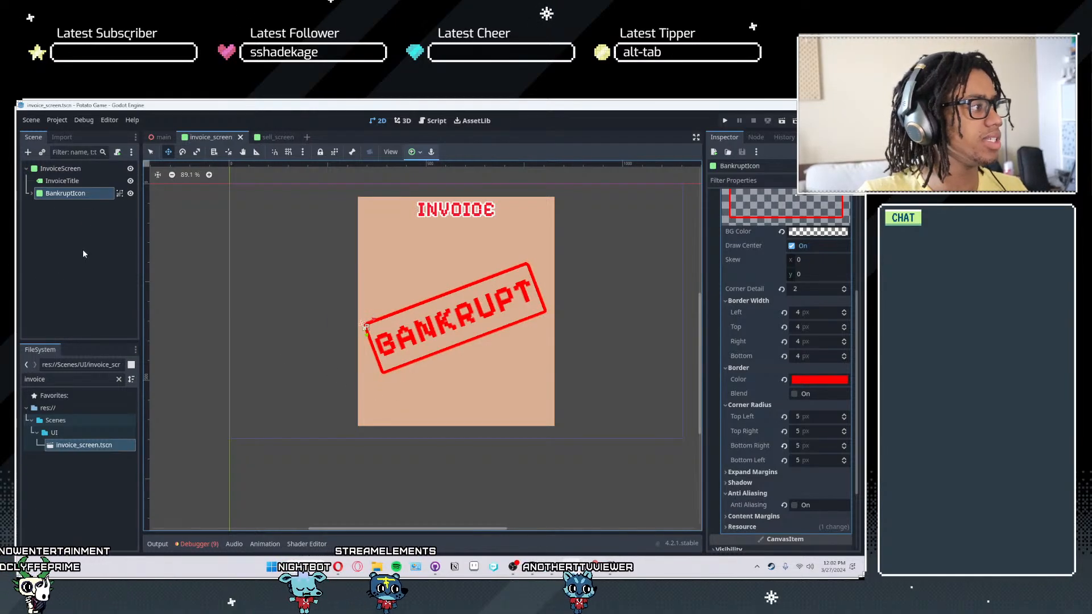
# - Hide the BankruptIcon node in the invoice scene
pyautogui.click(83, 254)
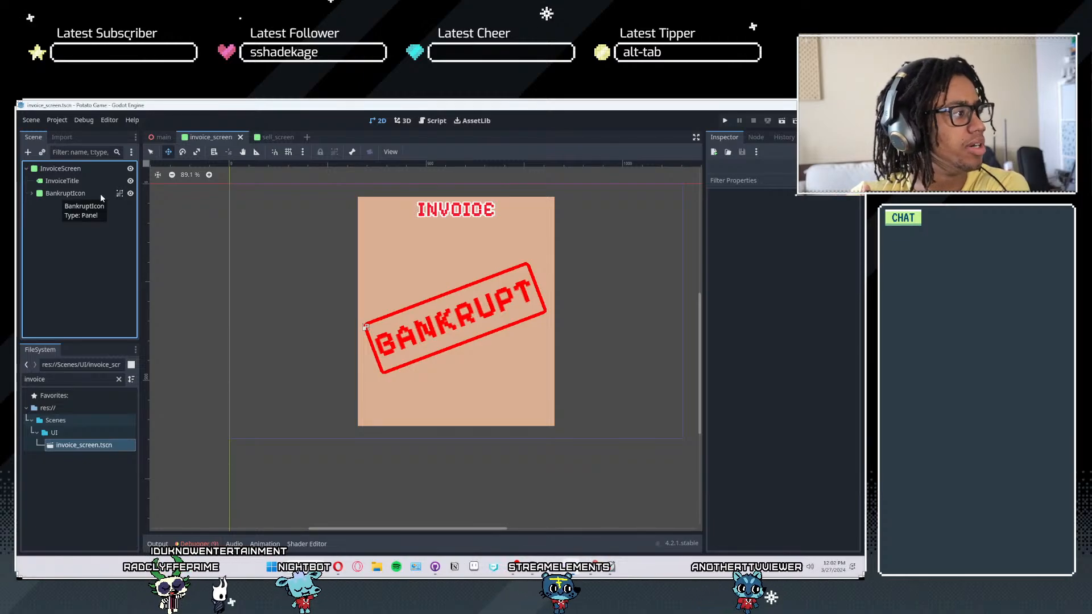
pyautogui.click(131, 193)
pyautogui.click(130, 193)
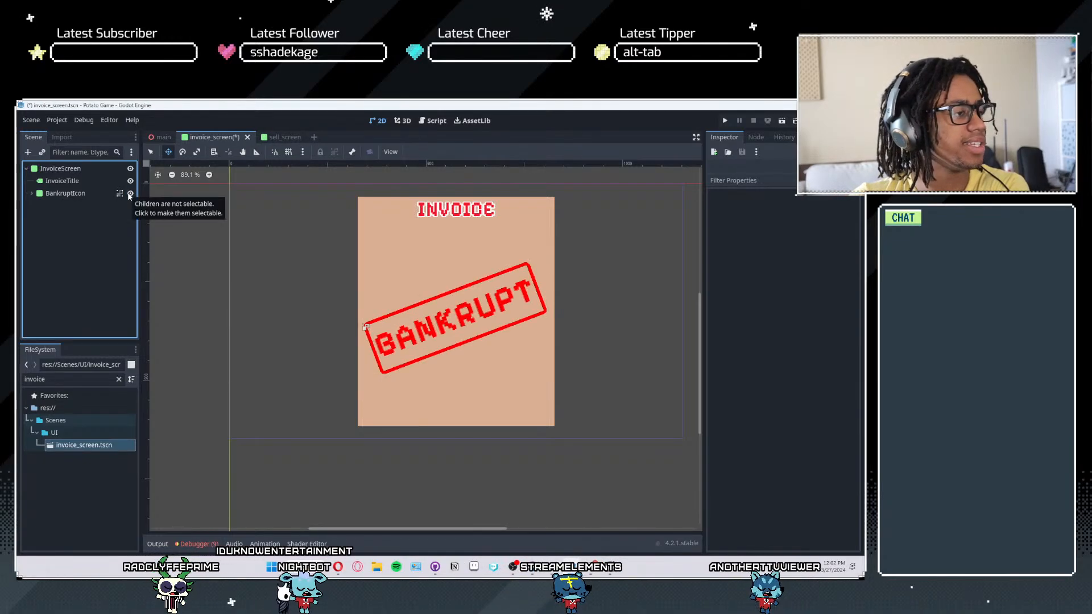
pyautogui.click(131, 193)
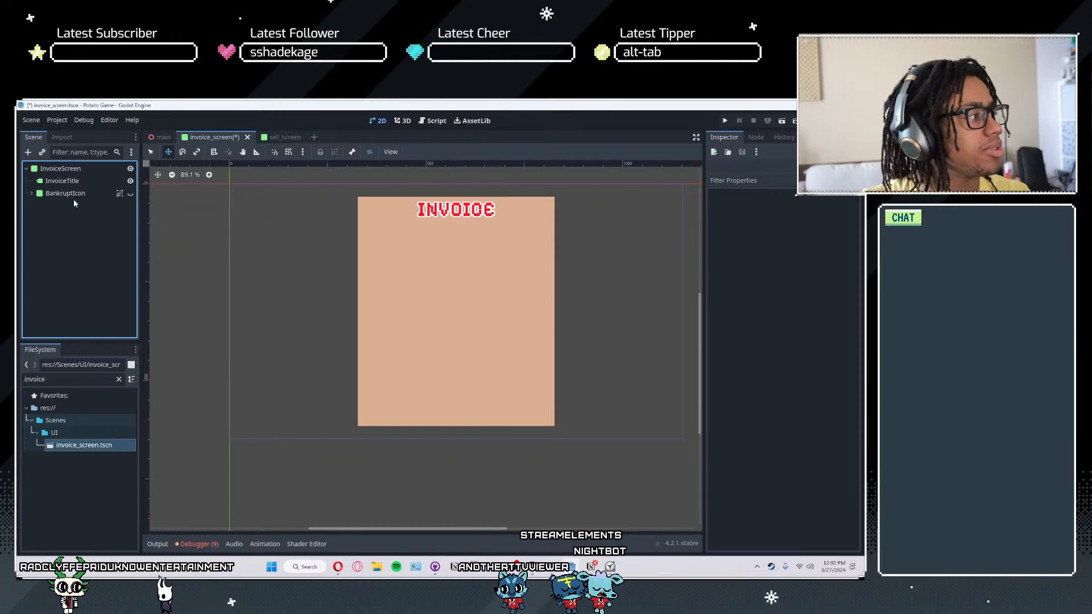
# - Add a Panel node under InvoiceScreen and anchor it to the invoice's center left
pyautogui.click(58, 169)
pyautogui.click(27, 152)
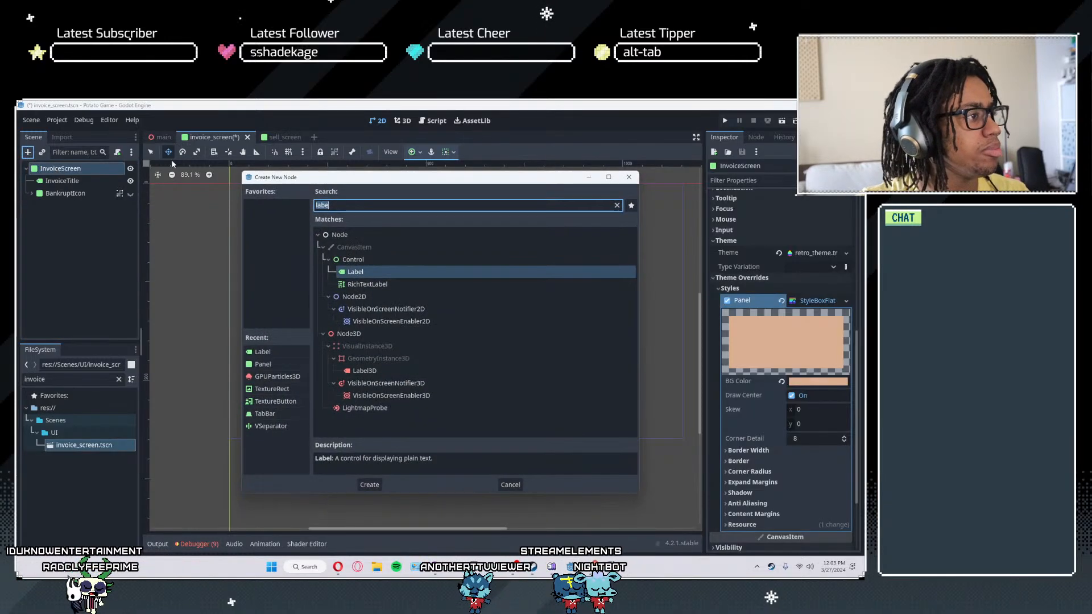
pyautogui.write('panel')
pyautogui.press('Return')
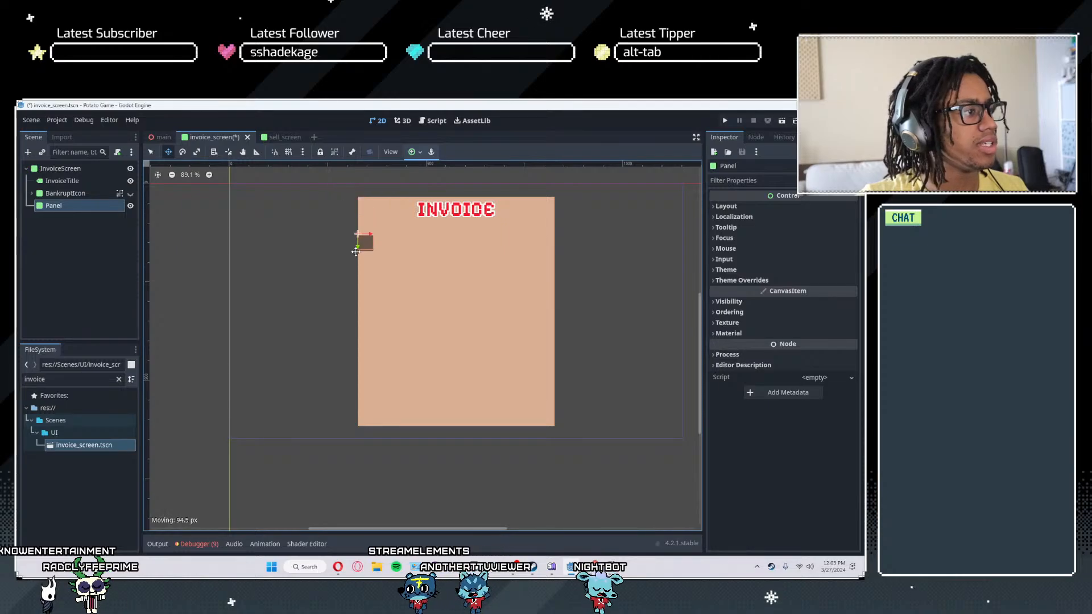
pyautogui.click(412, 153)
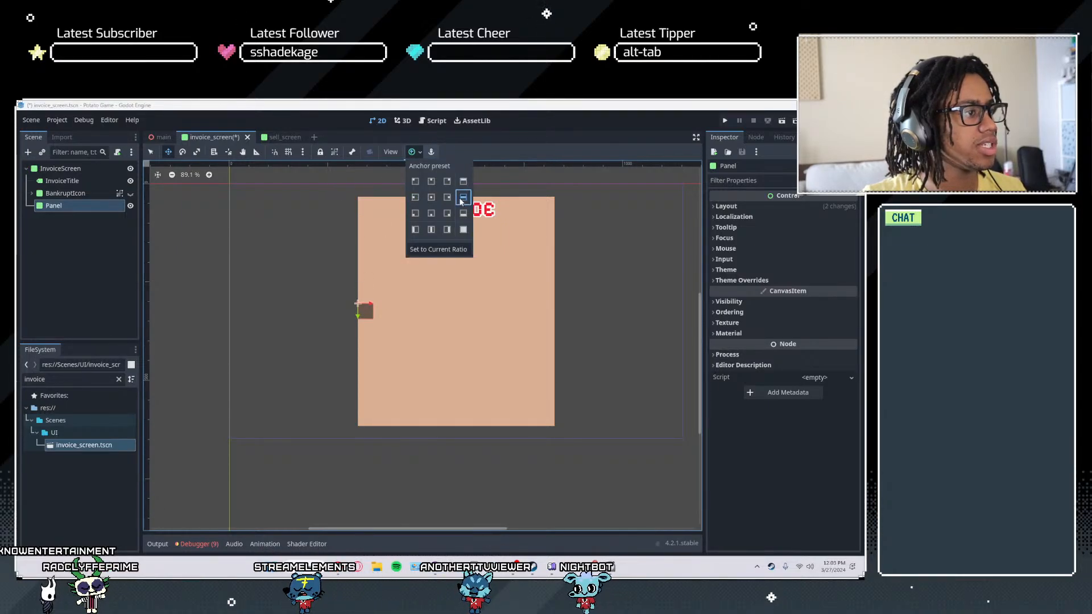
# - Try the wide and full-rect anchor presets on the new Panel, and undo them
pyautogui.scroll(4, 301, 327)
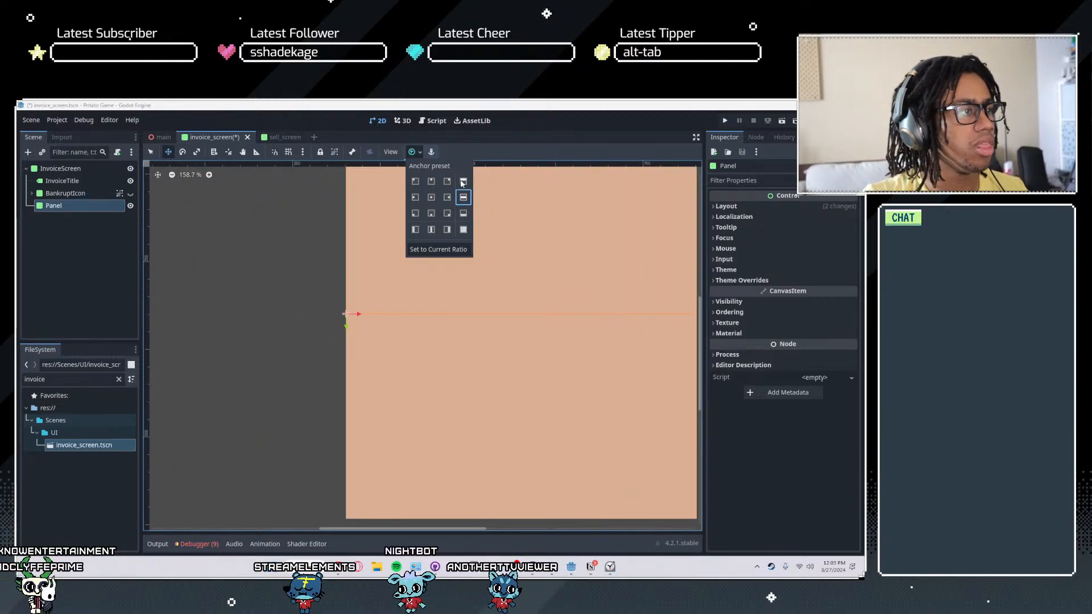
pyautogui.scroll(-8, 377, 329)
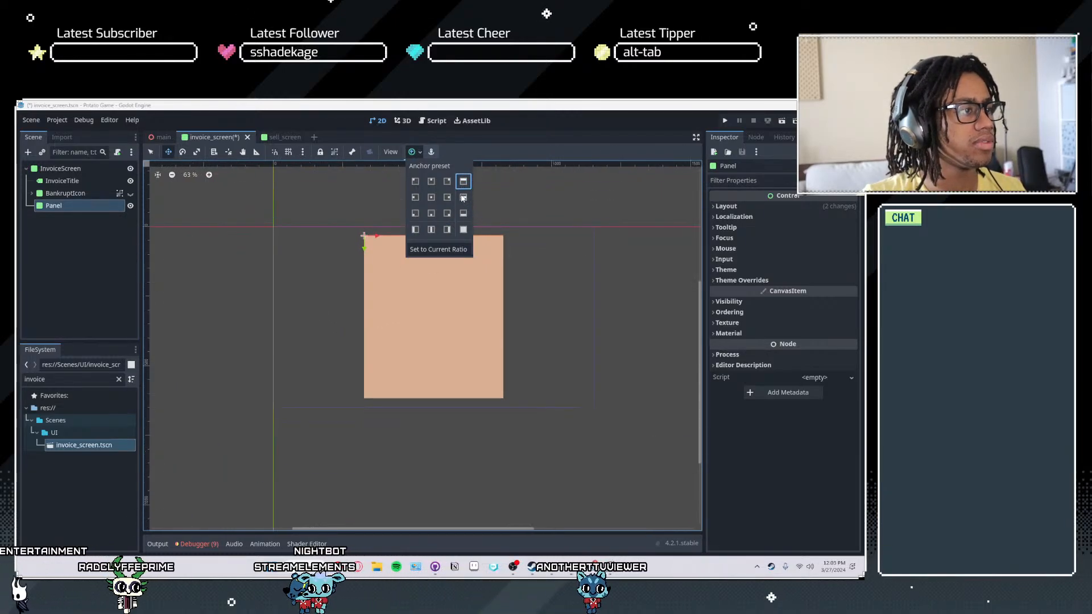
pyautogui.click(464, 229)
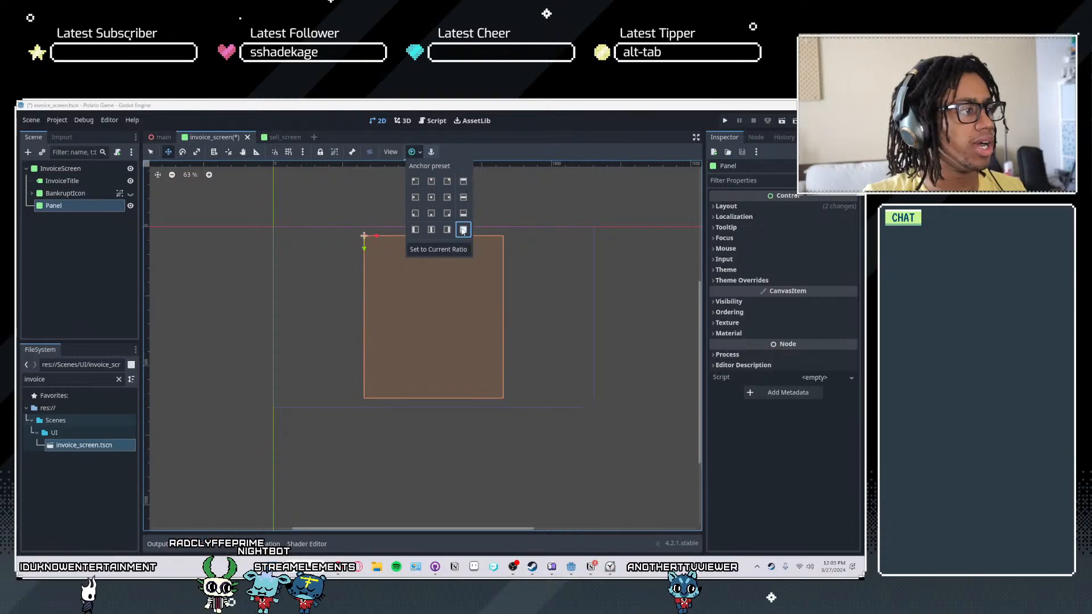
pyautogui.click(464, 213)
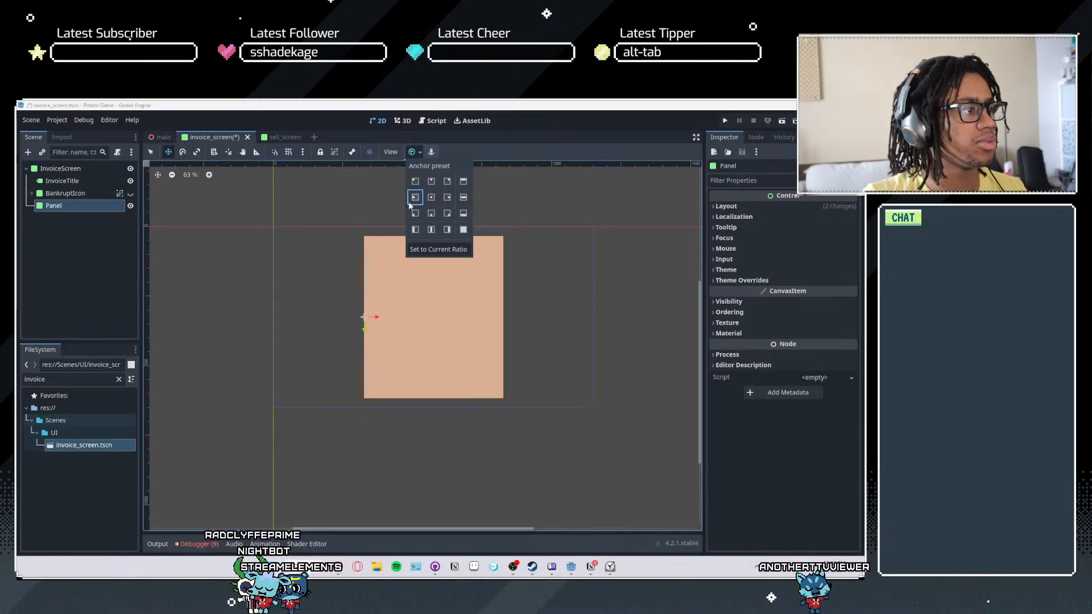
pyautogui.scroll(1, 390, 223)
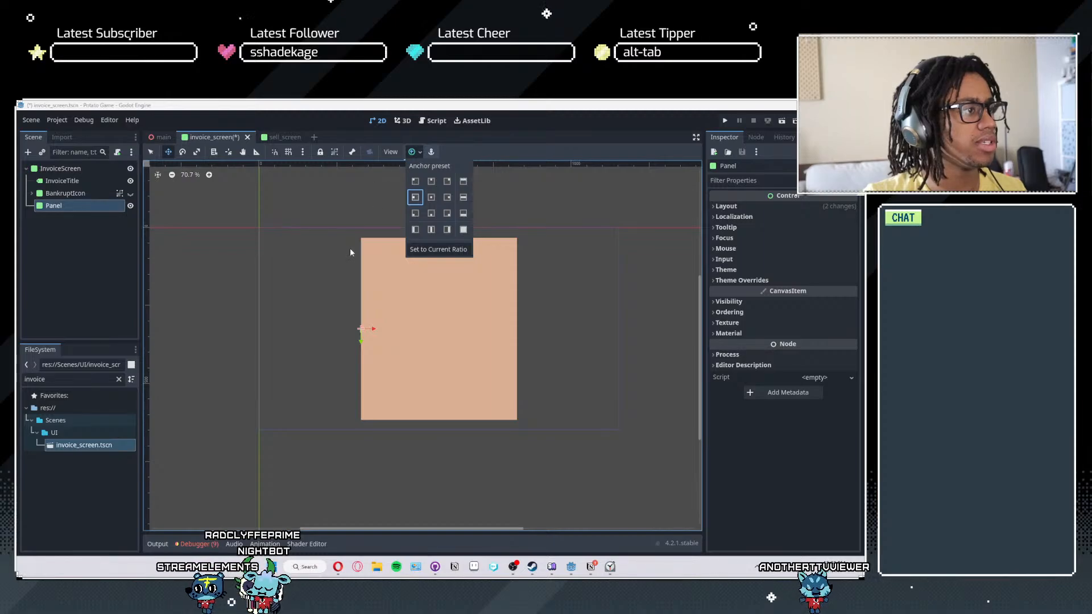
pyautogui.click(290, 275)
pyautogui.hotkey('ctrl', 'z')
pyautogui.hotkey('ctrl', 'z')
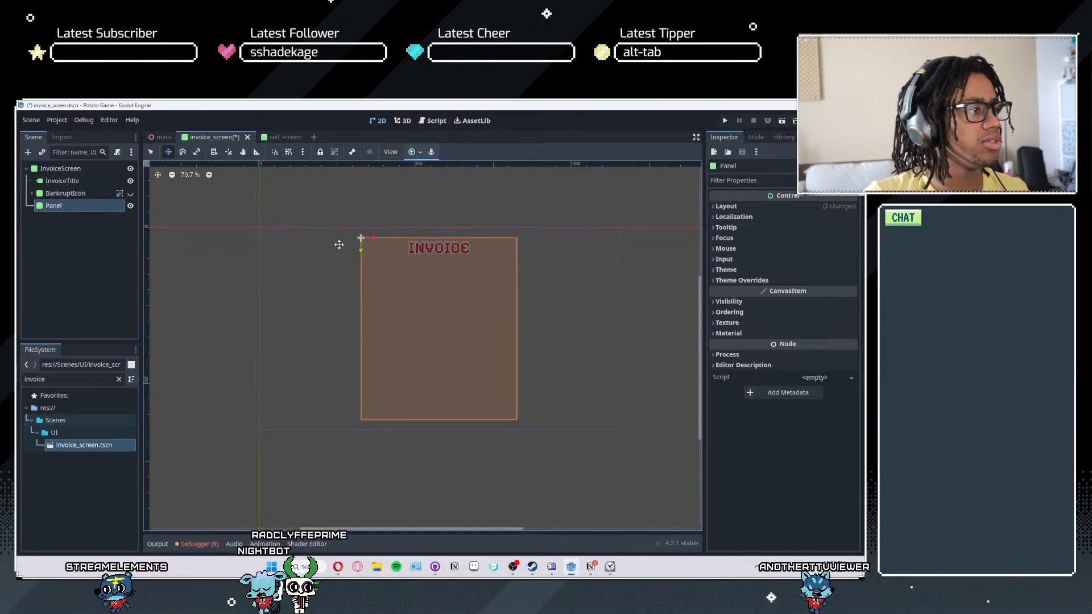
pyautogui.click(431, 153)
pyautogui.click(415, 153)
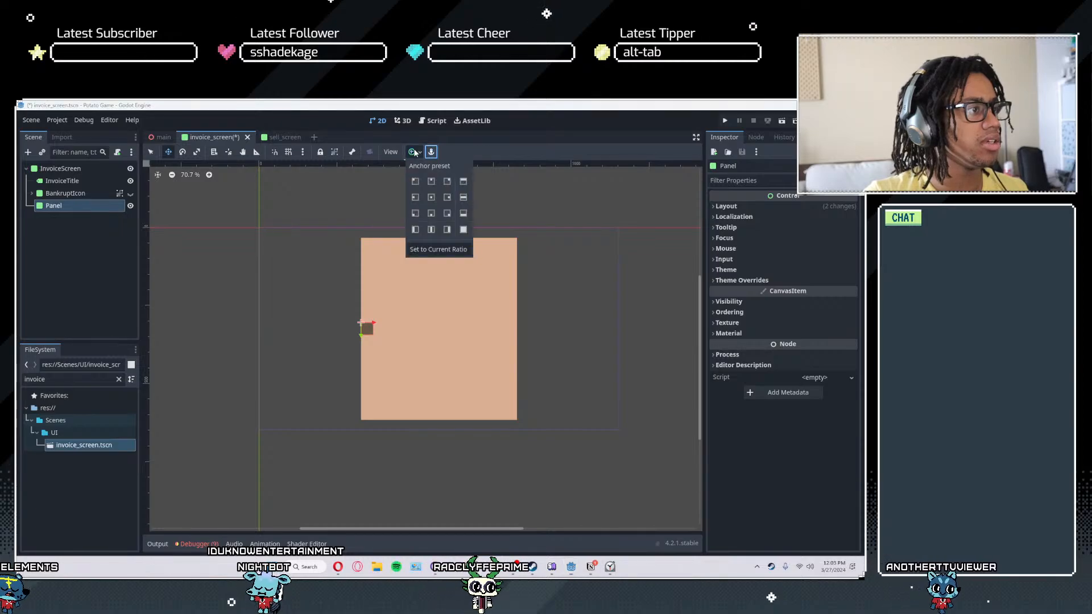
pyautogui.click(429, 157)
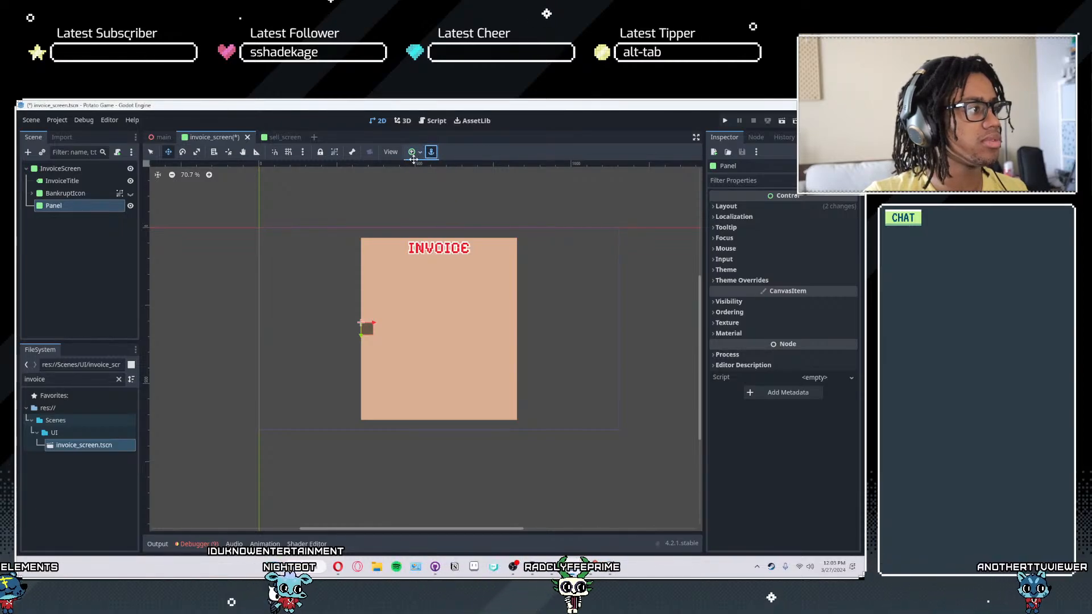
# - Move the new Panel inward from the invoice's left edge by about 27 px and up about 4 px
pyautogui.scroll(3, 376, 292)
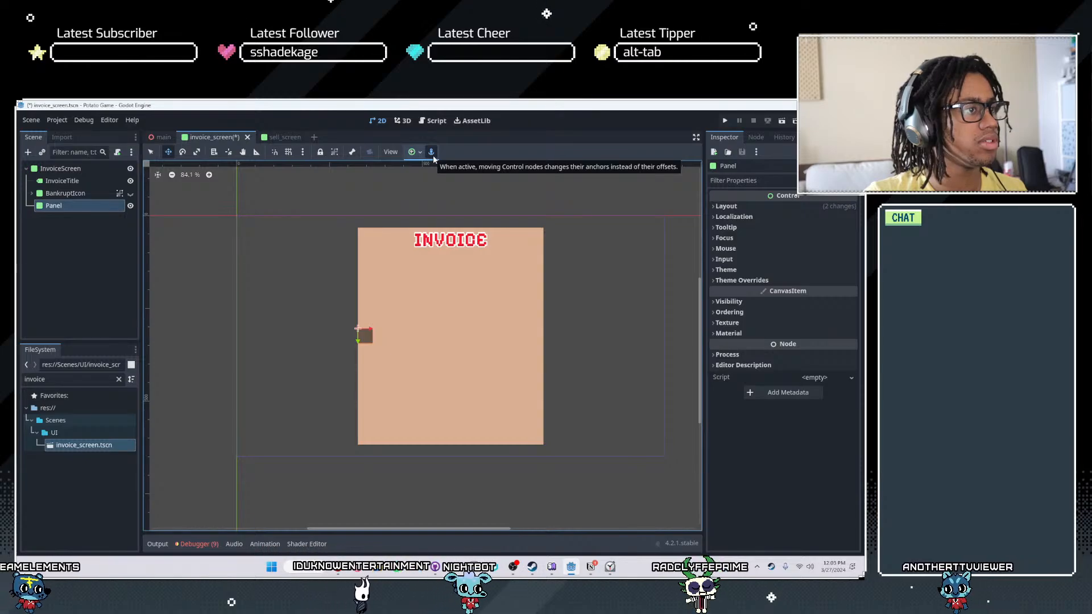
pyautogui.scroll(2, 347, 341)
pyautogui.moveTo(362, 340); pyautogui.dragTo(384, 330)
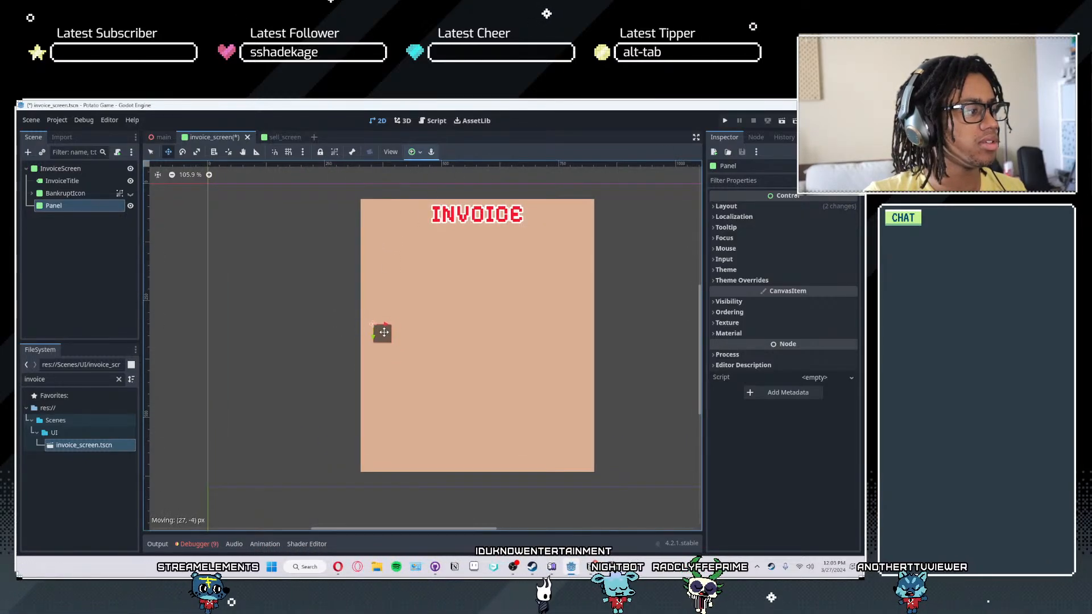
# - Enable anchor adjustment while moving nodes, and try moving the Panel up along the invoice's left edge, undoing the moves
pyautogui.scroll(-4, 389, 324)
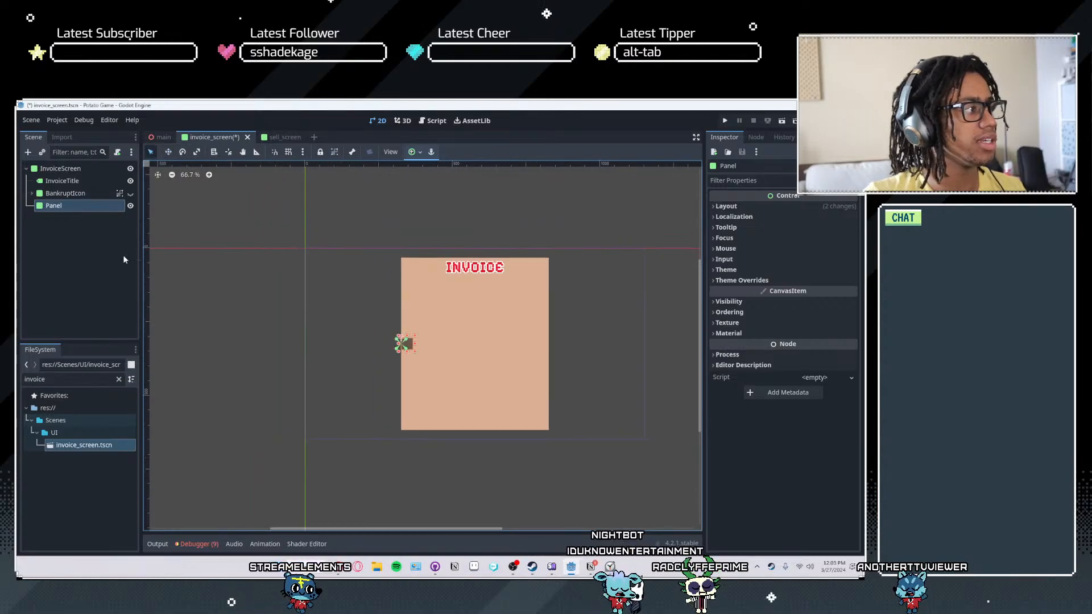
pyautogui.scroll(4, 433, 352)
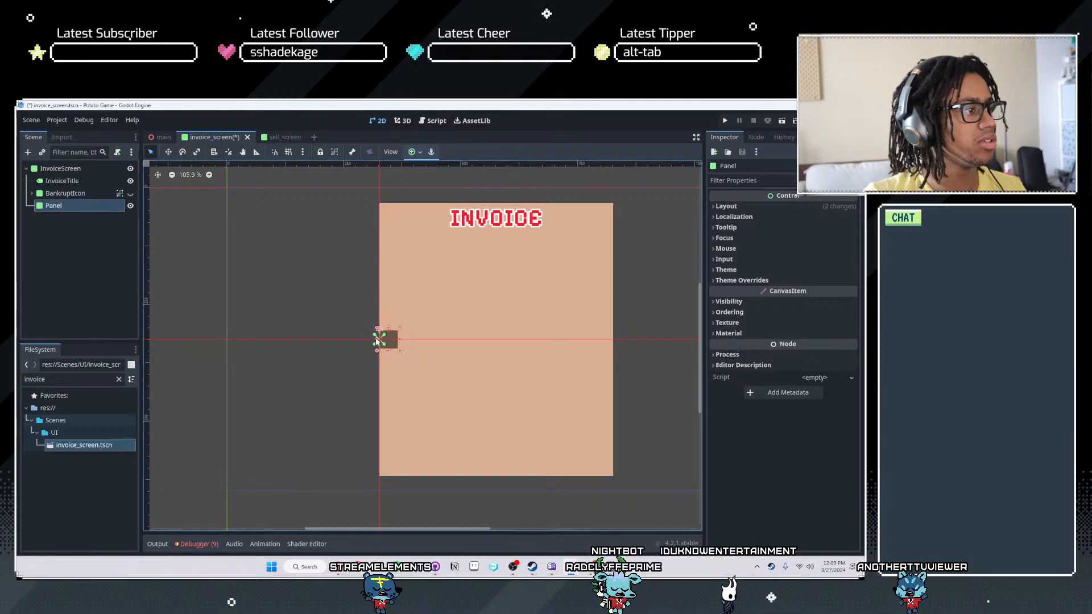
pyautogui.scroll(2, 382, 342)
pyautogui.moveTo(382, 341); pyautogui.dragTo(379, 289)
pyautogui.press('w')
pyautogui.click(431, 152)
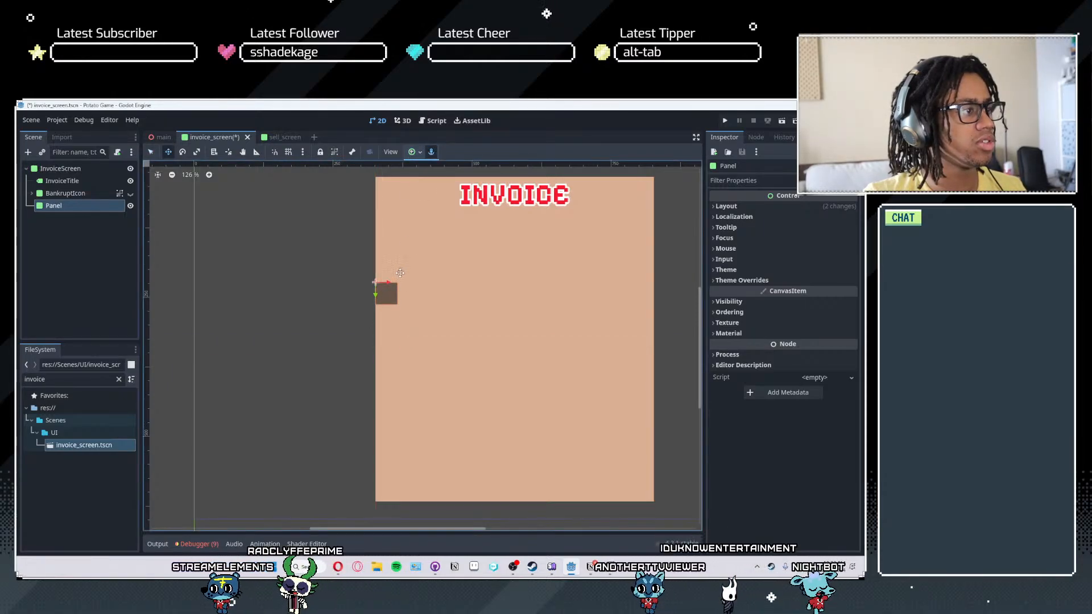
pyautogui.hotkey('ctrl', 'z')
pyautogui.hotkey('ctrl', 'z')
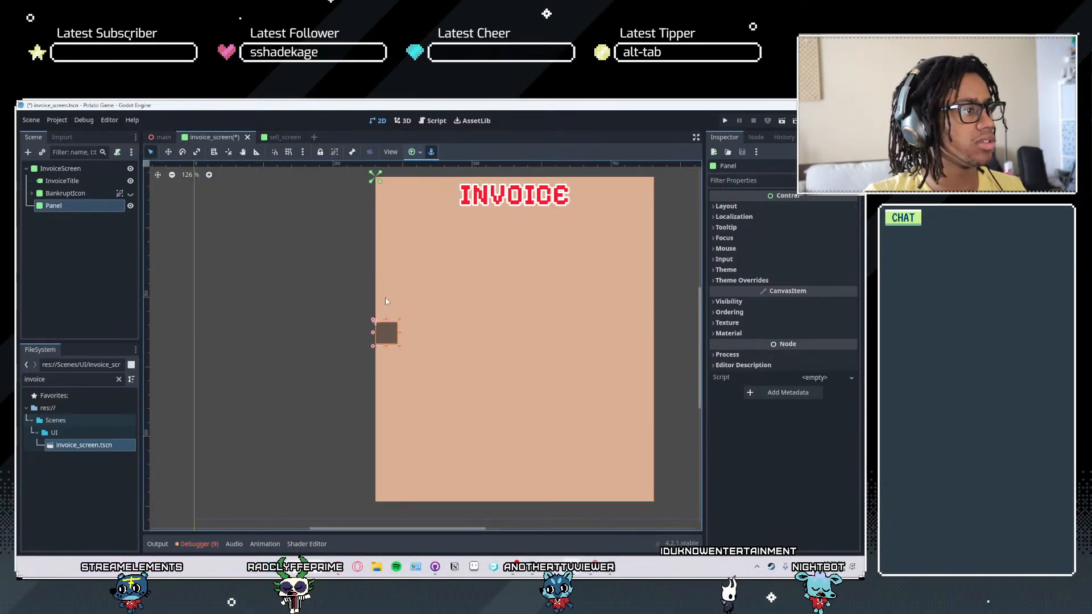
pyautogui.moveTo(386, 336); pyautogui.dragTo(388, 299)
pyautogui.hotkey('ctrl', 'z')
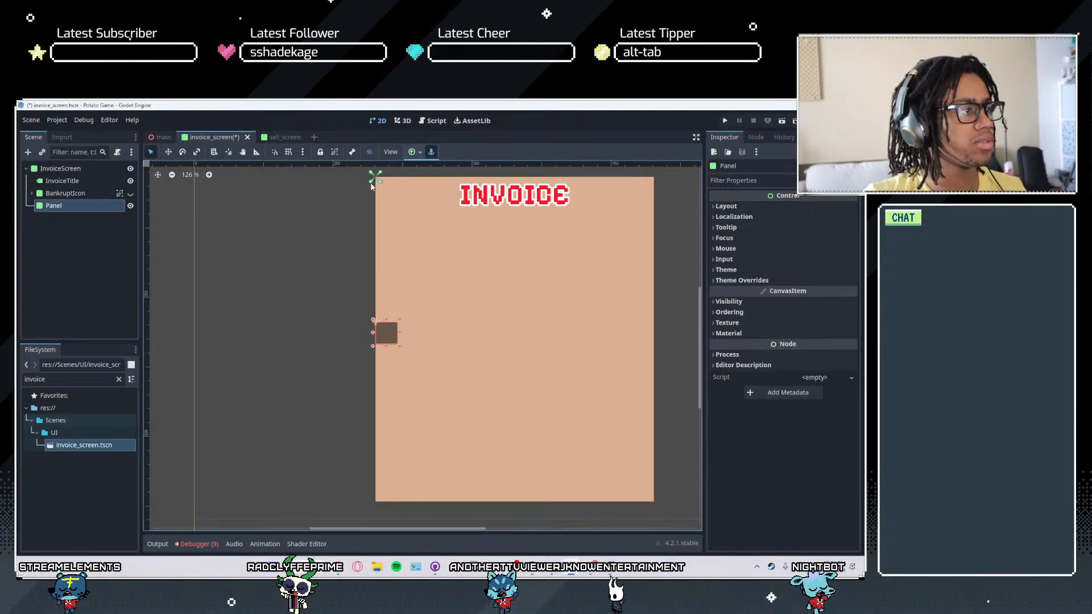
# - Turn on grid snapping and stretch the Panel across the invoice to its right edge, replacing the first unsnapped attempt
pyautogui.moveTo(462, 337); pyautogui.dragTo(616, 333)
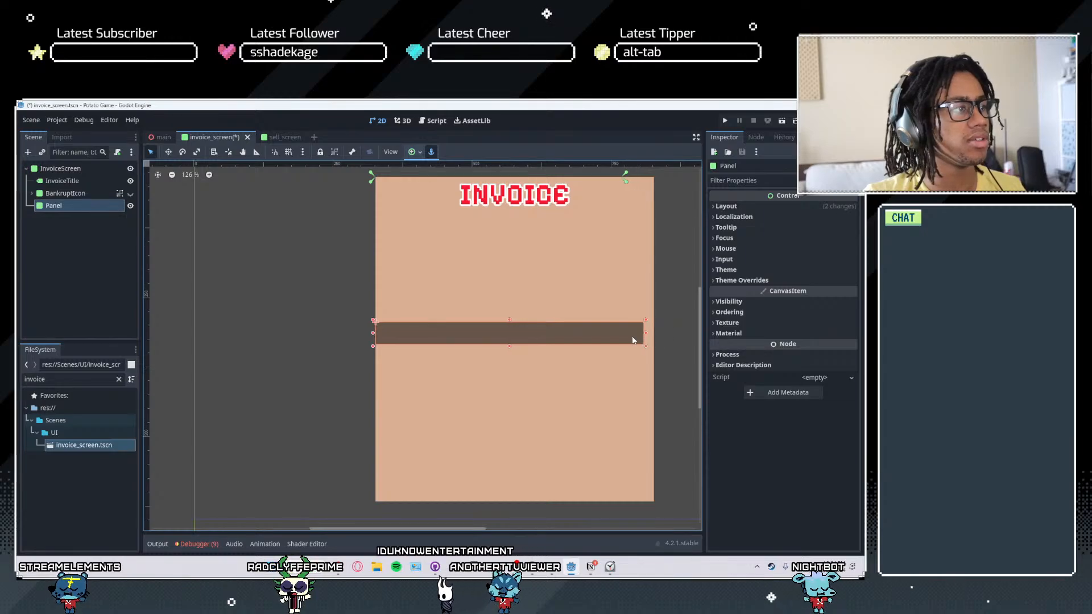
pyautogui.hotkey('ctrl', 'z')
pyautogui.click(289, 151)
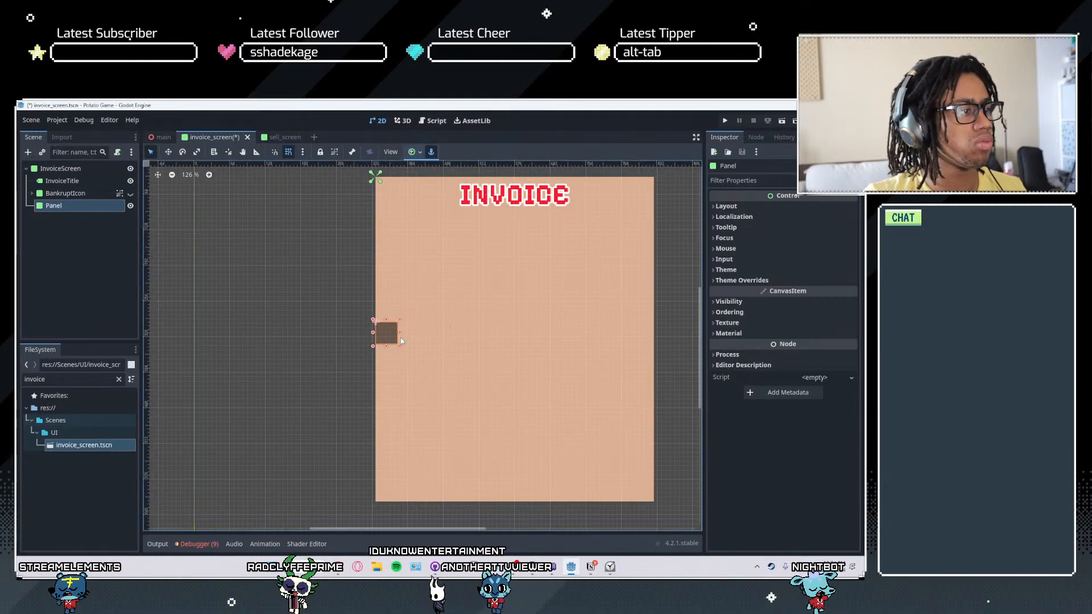
pyautogui.moveTo(399, 334); pyautogui.dragTo(572, 342)
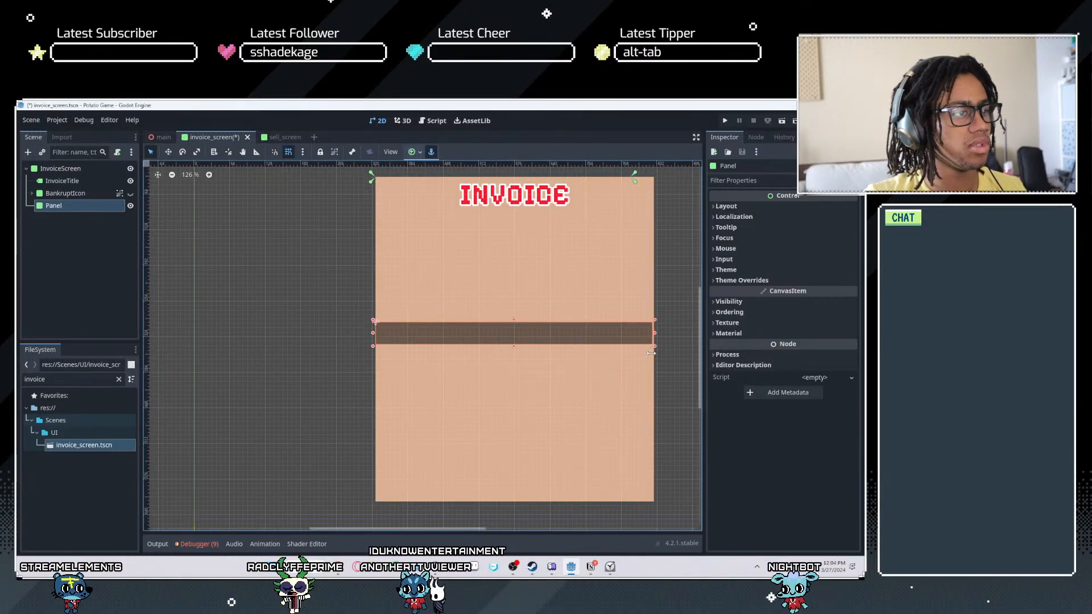
# - Switch from grid snapping to smart snapping and extend the Panel's right side flush with the invoice's right edge
pyautogui.scroll(2, 645, 355)
pyautogui.moveTo(644, 355); pyautogui.dragTo(478, 356, button='middle')
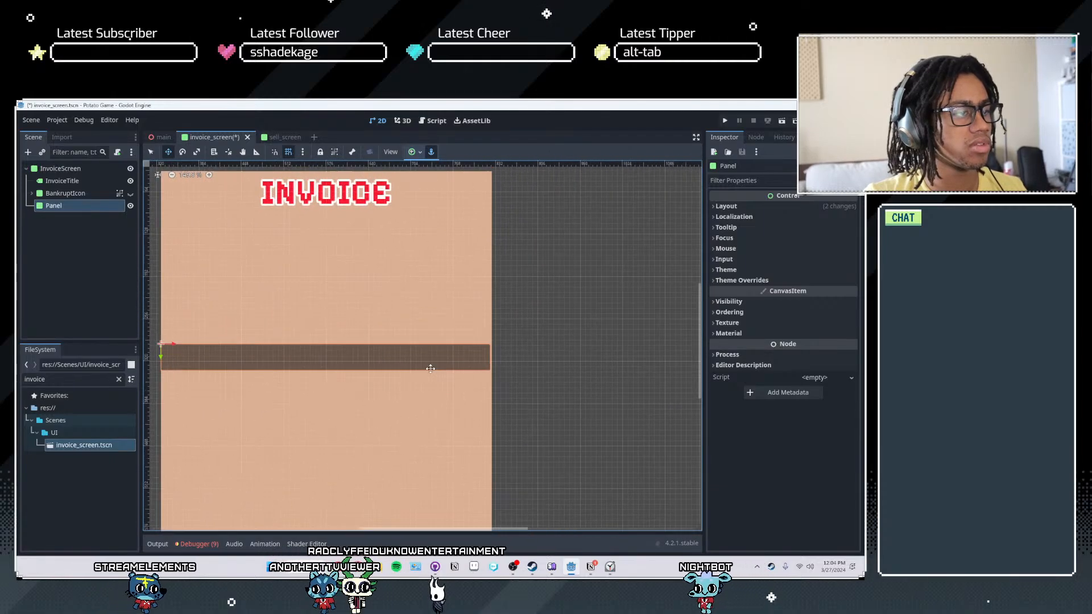
pyautogui.scroll(2, 466, 356)
pyautogui.scroll(3, 465, 356)
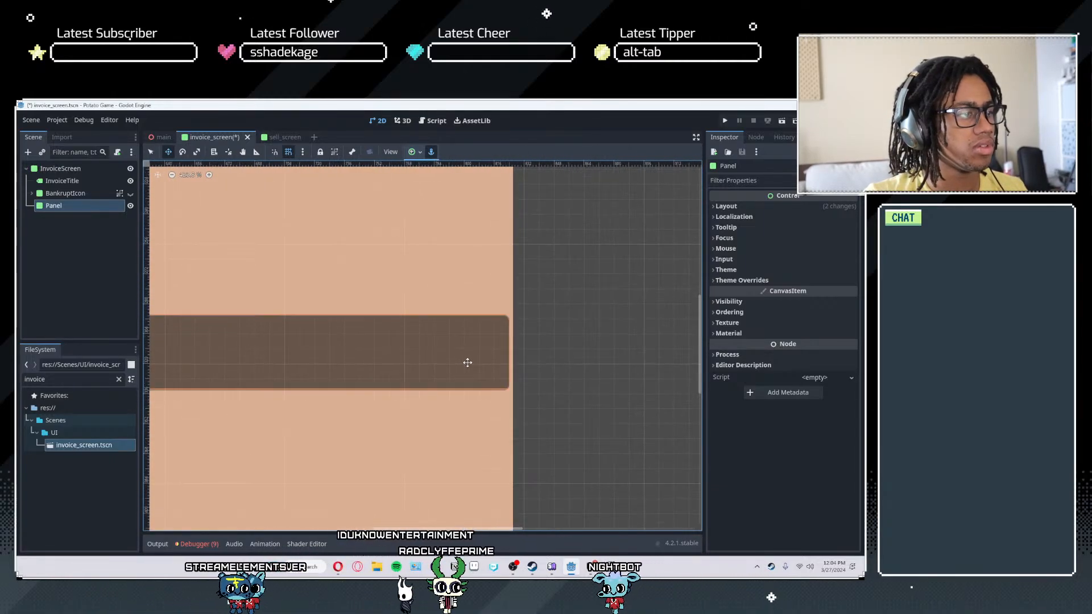
pyautogui.scroll(1, 499, 373)
pyautogui.scroll(-5, 378, 347)
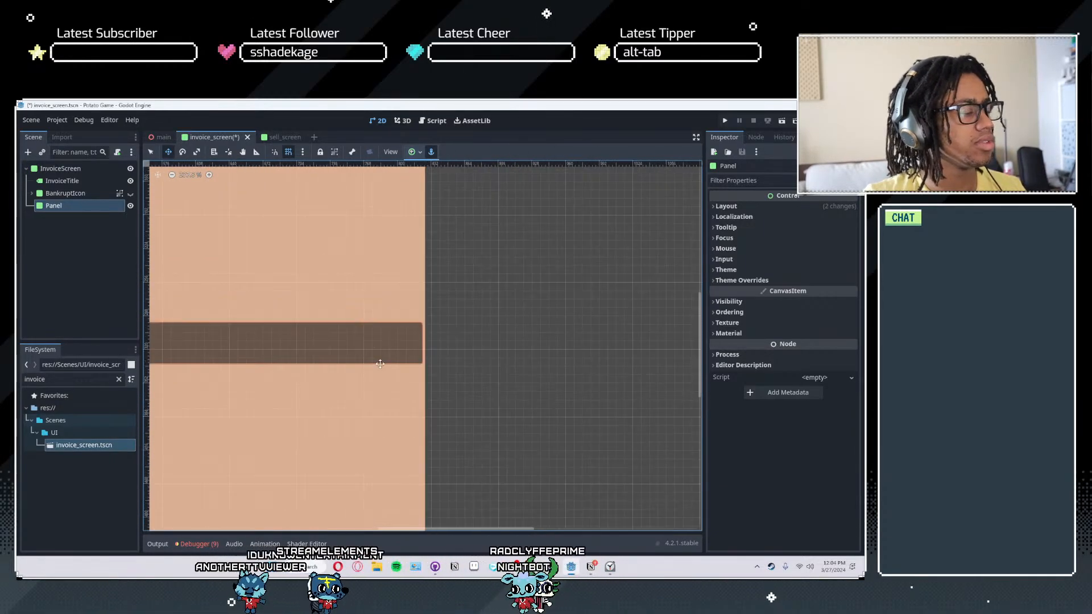
pyautogui.moveTo(293, 355); pyautogui.dragTo(397, 356, button='middle')
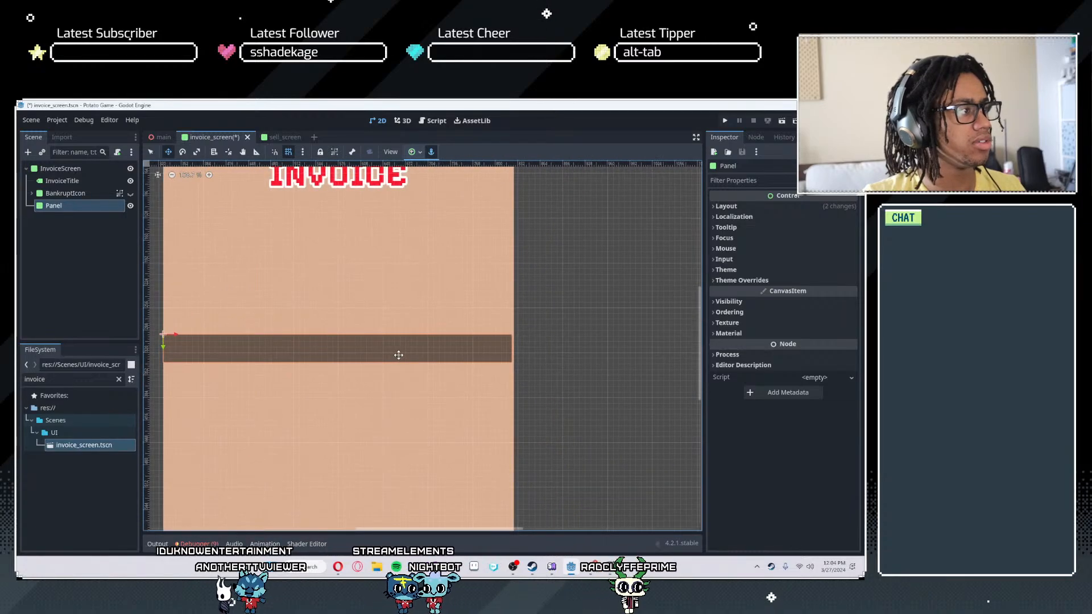
pyautogui.scroll(5, 521, 346)
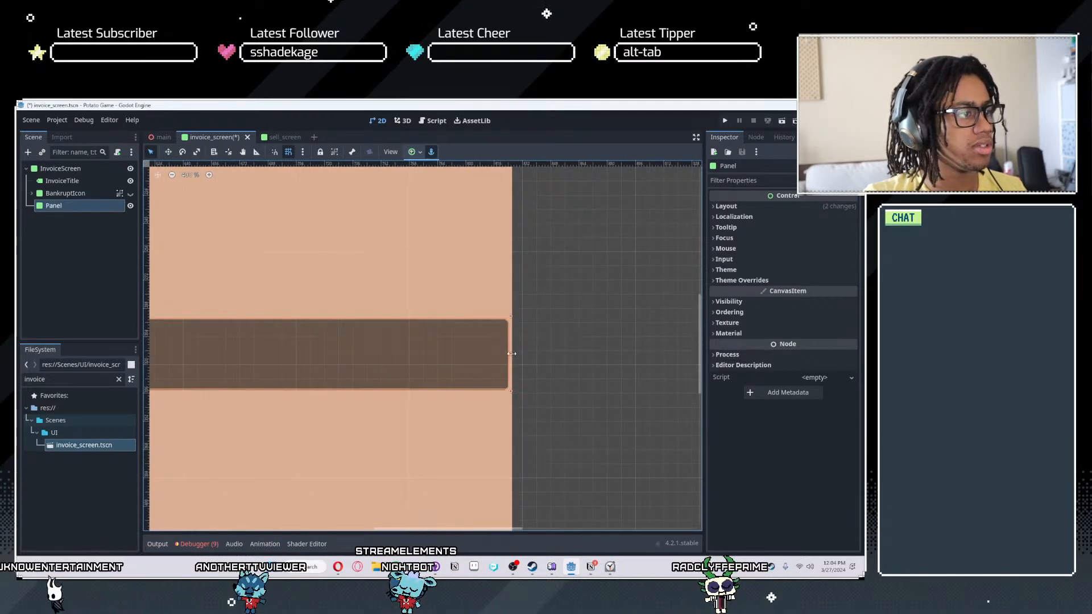
pyautogui.click(287, 152)
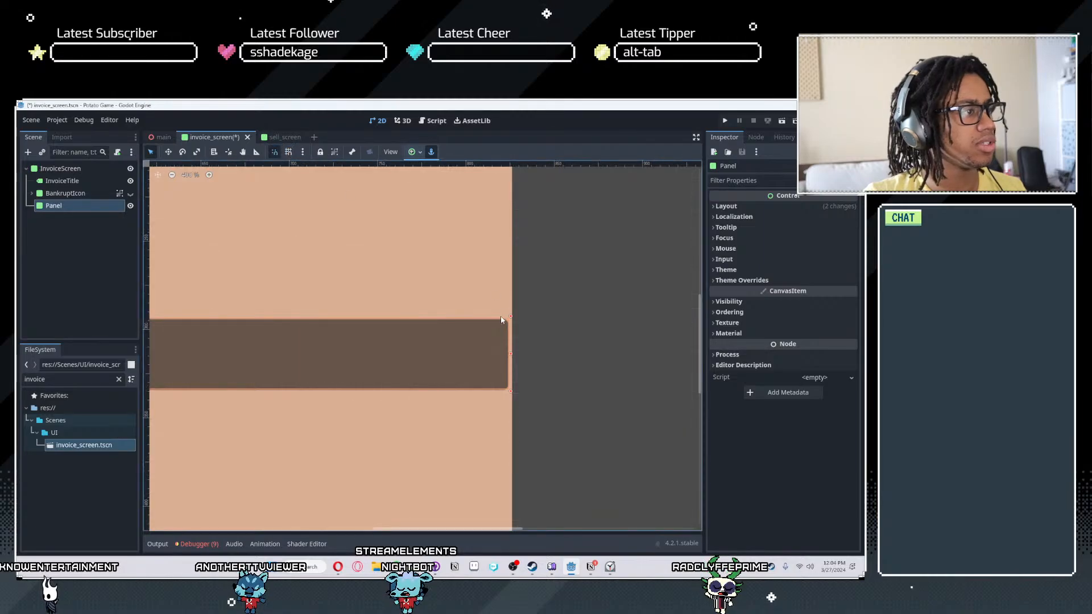
pyautogui.scroll(-15, 386, 361)
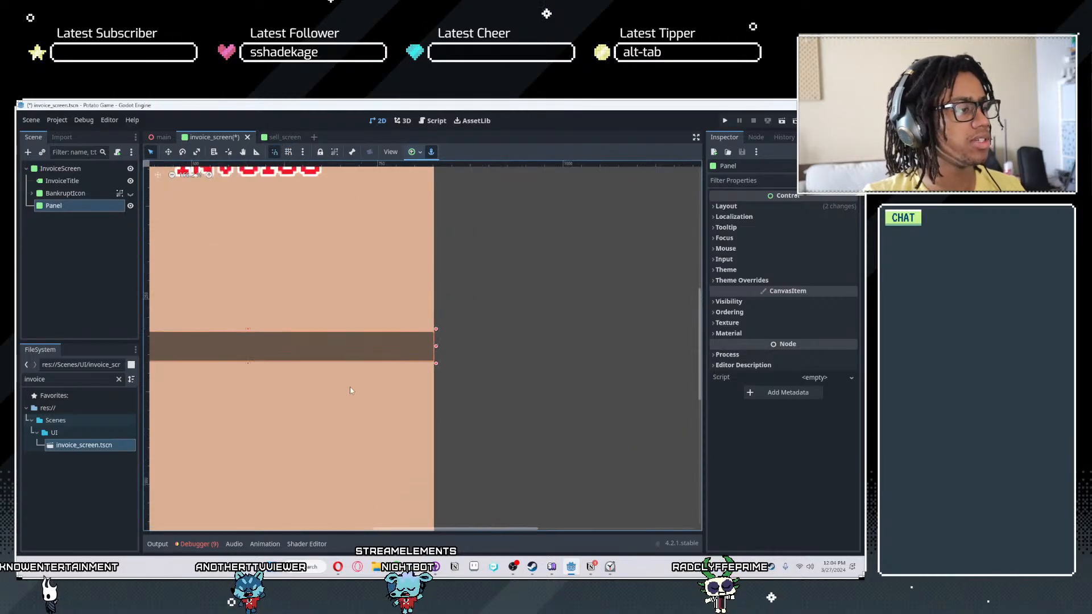
pyautogui.moveTo(348, 390); pyautogui.dragTo(689, 402, button='middle')
pyautogui.scroll(-5, 586, 387)
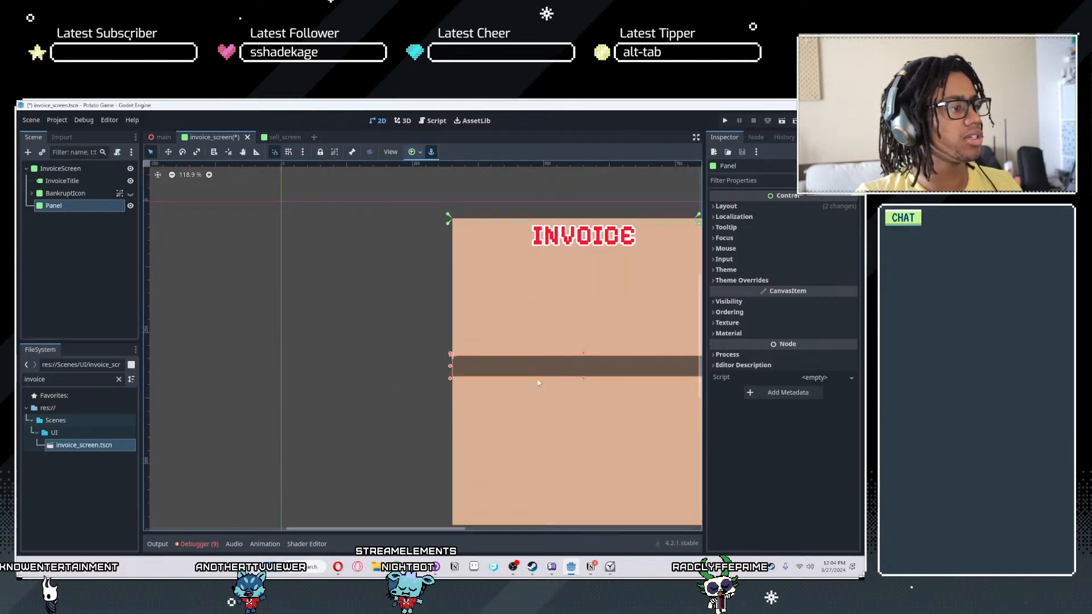
pyautogui.click(728, 333)
pyautogui.click(835, 348)
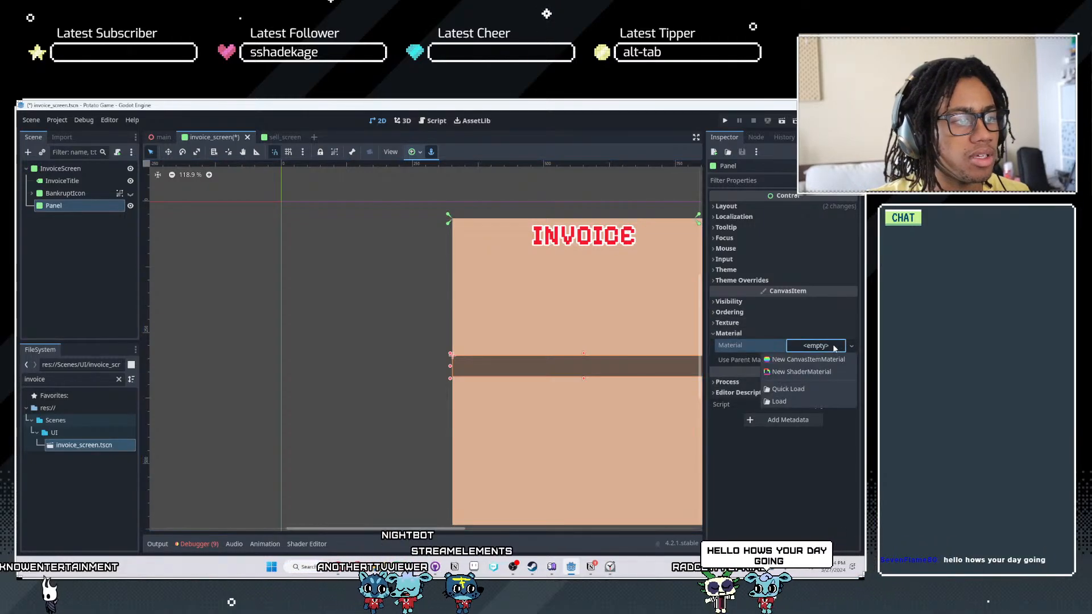
pyautogui.click(824, 348)
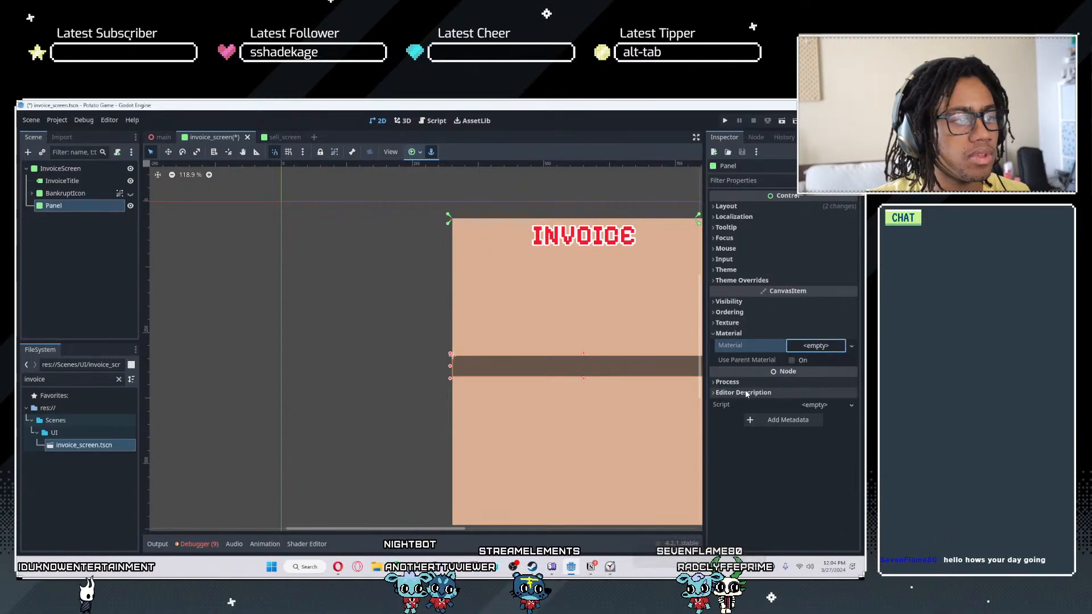
# - Add a new StyleBoxFlat as the Panel's style theme override
pyautogui.click(739, 280)
pyautogui.click(741, 290)
pyautogui.click(817, 307)
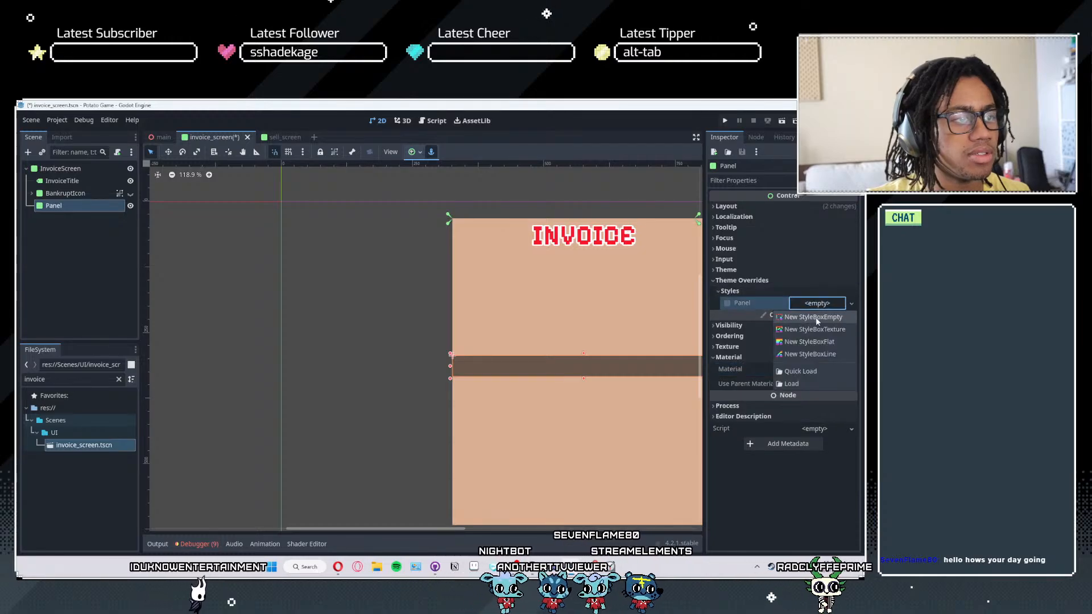
pyautogui.click(803, 339)
# - Move the gray Panel strip up to the area beneath the INVOICE heading, and duplicate it in place
pyautogui.scroll(1, 503, 389)
pyautogui.scroll(6, 503, 389)
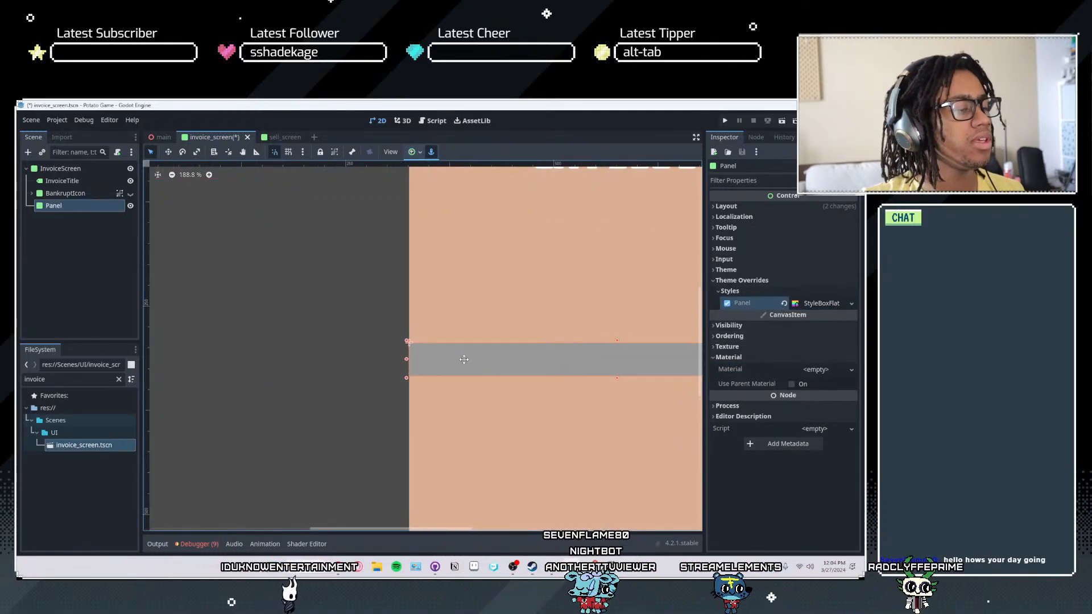
pyautogui.moveTo(472, 358); pyautogui.dragTo(269, 368, button='middle')
pyautogui.scroll(-7, 489, 366)
pyautogui.press('w')
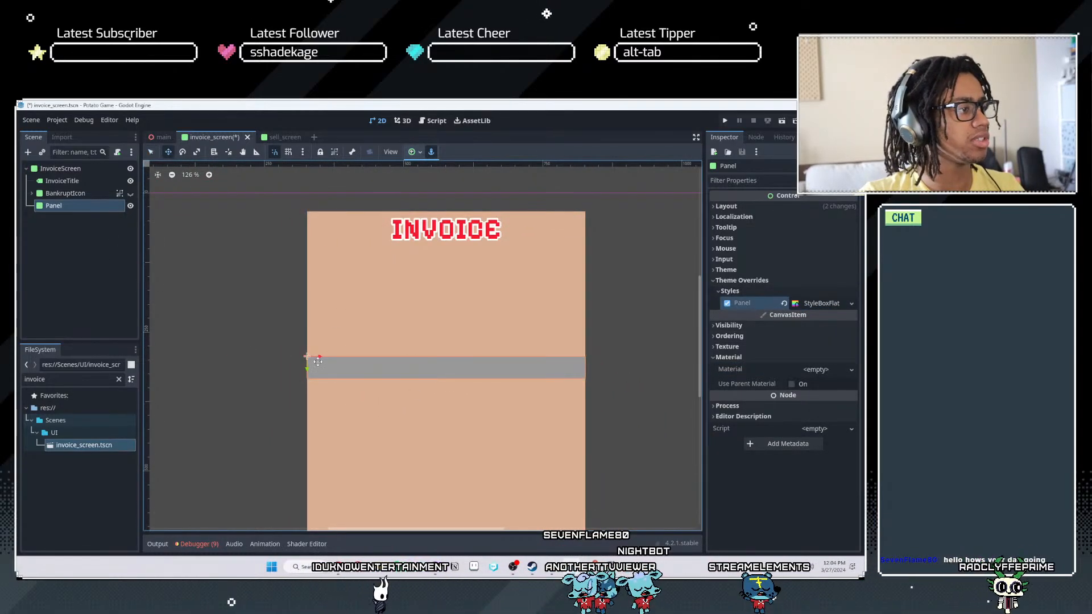
pyautogui.moveTo(309, 368); pyautogui.dragTo(312, 310)
pyautogui.scroll(-4, 384, 395)
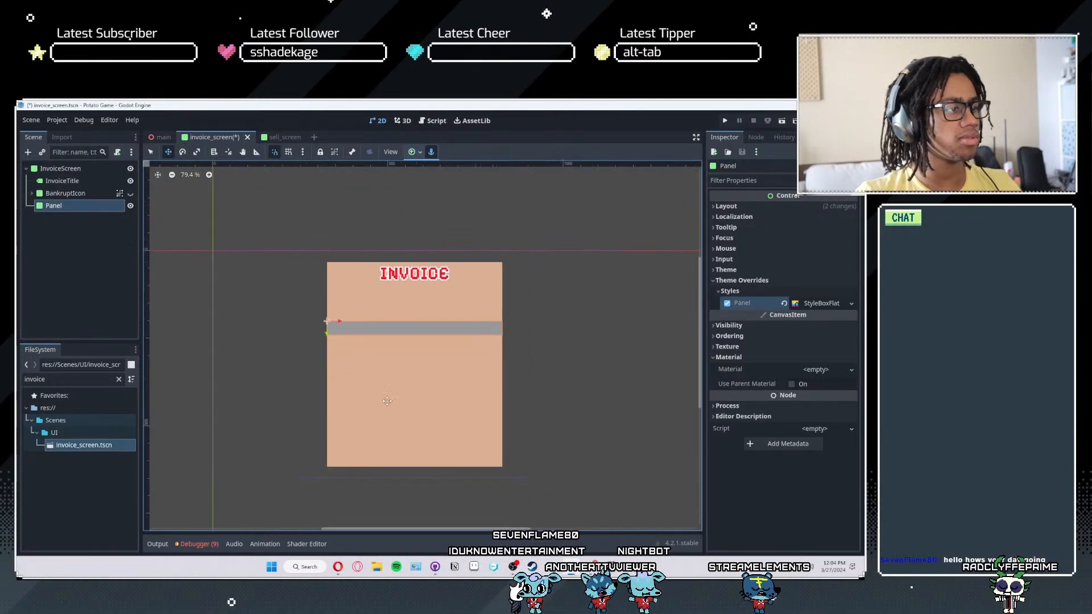
pyautogui.scroll(8, 384, 395)
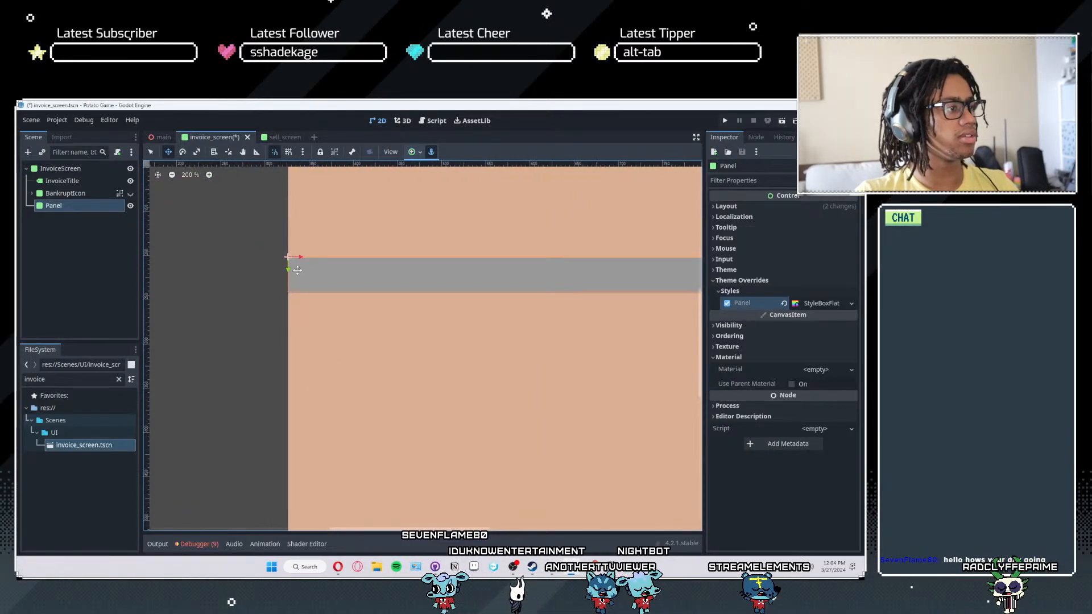
pyautogui.moveTo(288, 267); pyautogui.dragTo(289, 242)
pyautogui.scroll(-2, 309, 259)
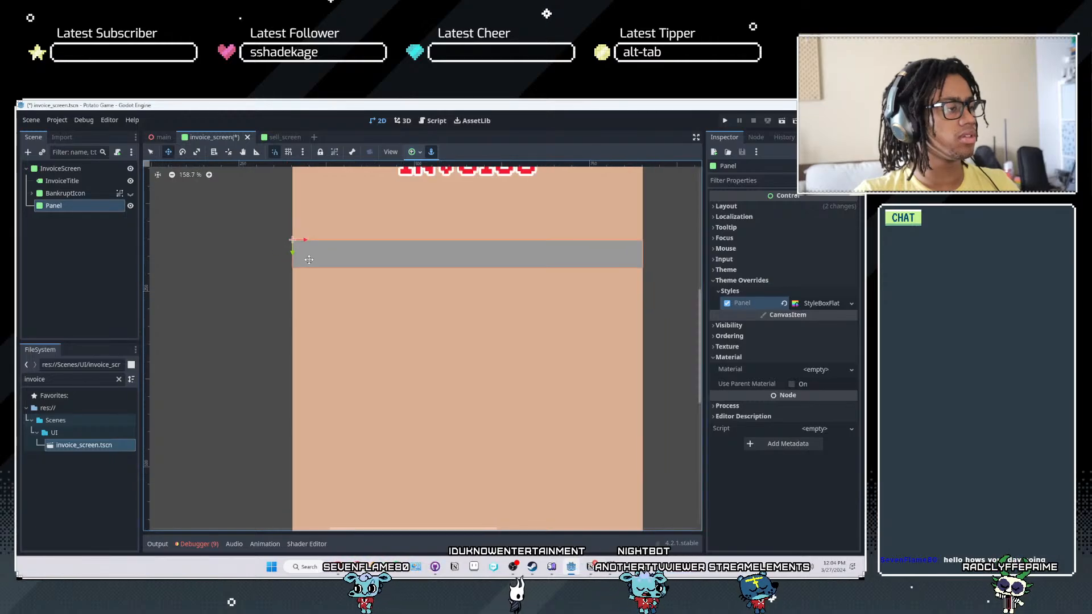
pyautogui.hotkey('ctrl', 'd')
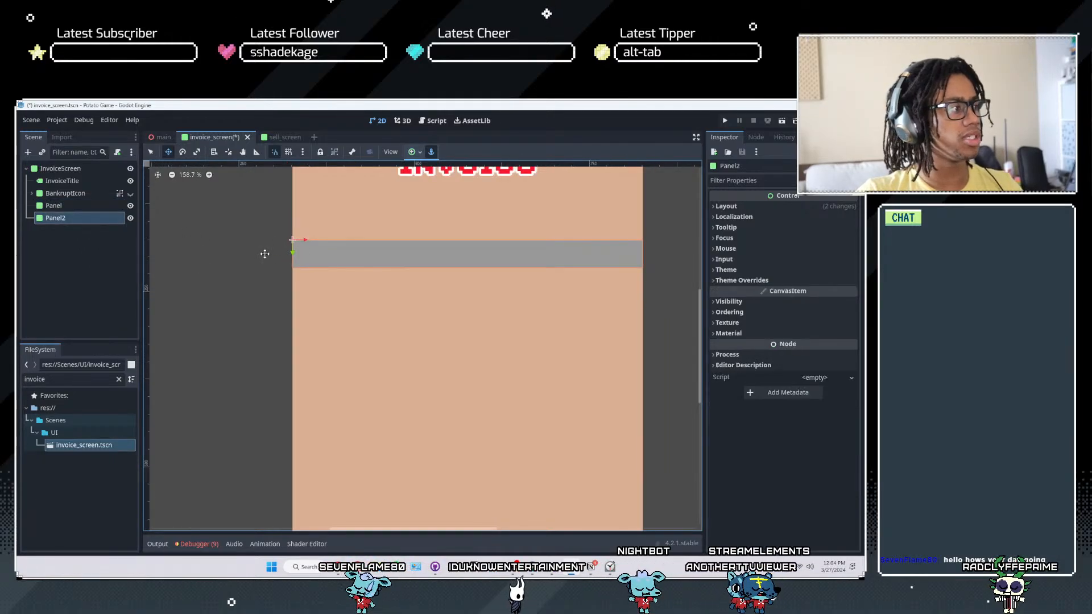
# - Try stacking the duplicate and a third strip below the first one, and undo the third copy and the moves
pyautogui.moveTo(292, 252); pyautogui.dragTo(293, 315)
pyautogui.hotkey('ctrl', 'd')
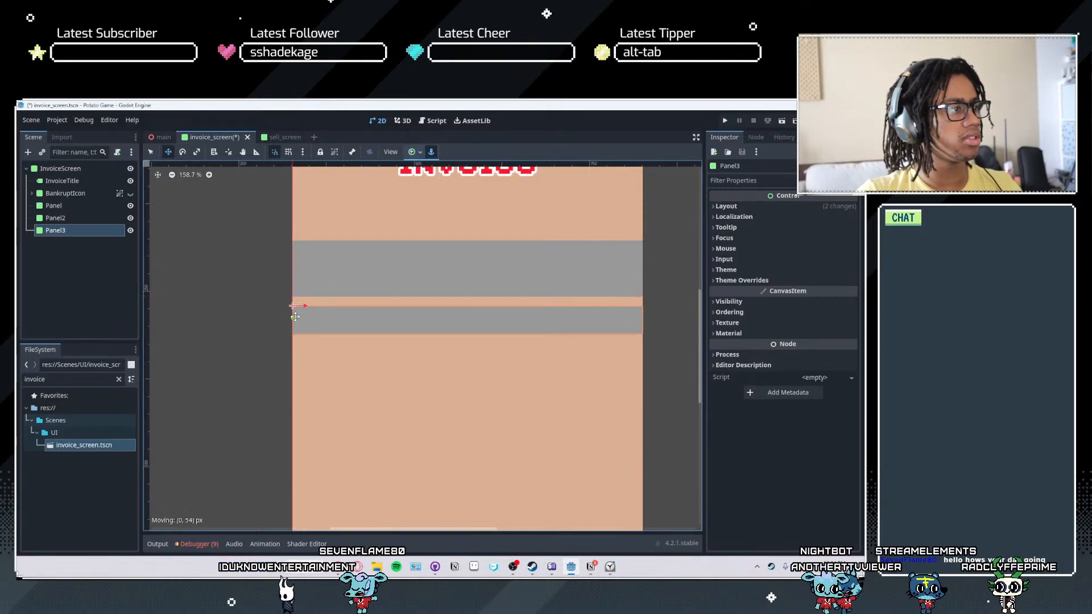
pyautogui.scroll(5, 332, 309)
pyautogui.moveTo(332, 256); pyautogui.dragTo(417, 307, button='middle')
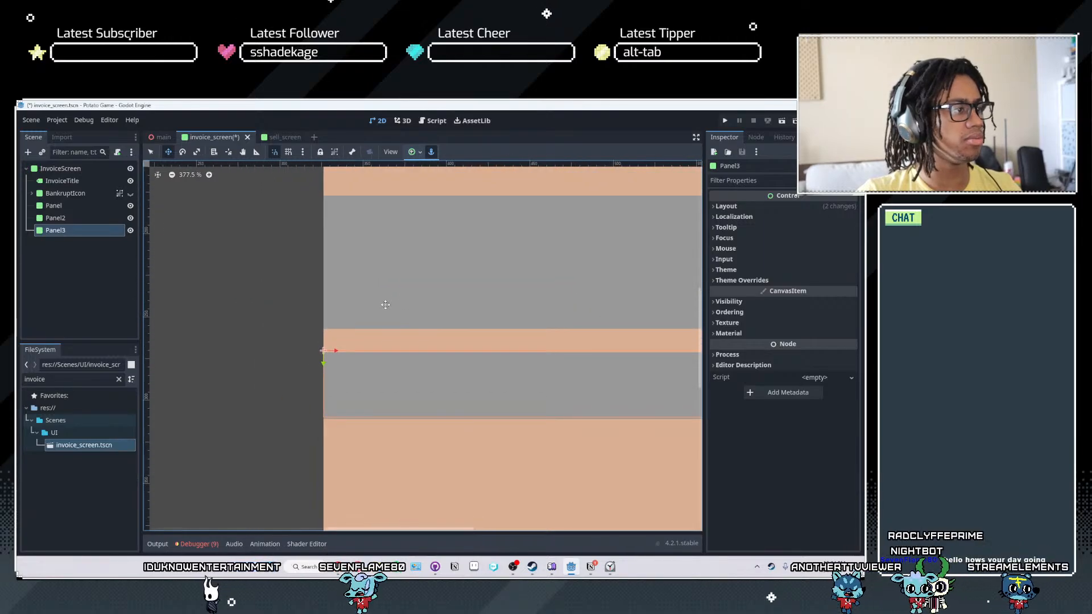
pyautogui.hotkey('ctrl', 'z')
pyautogui.hotkey('ctrl', 'z')
# - Turn grid snapping back on and move Panel2 straight down 48 px, leaving a narrow gap below the first strip
pyautogui.click(289, 151)
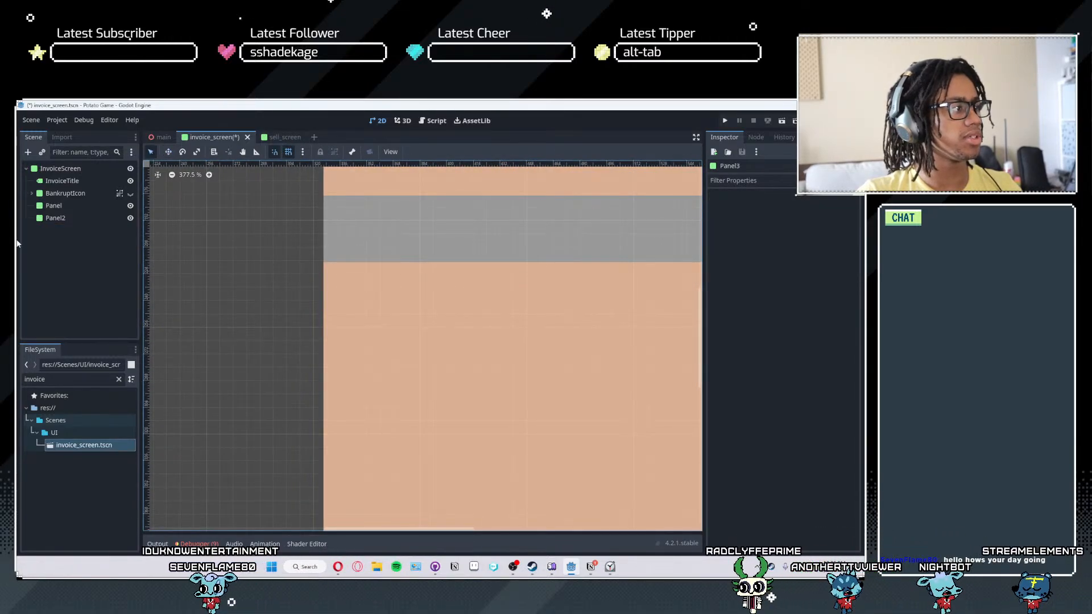
pyautogui.click(76, 217)
pyautogui.scroll(-3, 387, 348)
pyautogui.scroll(-1, 386, 348)
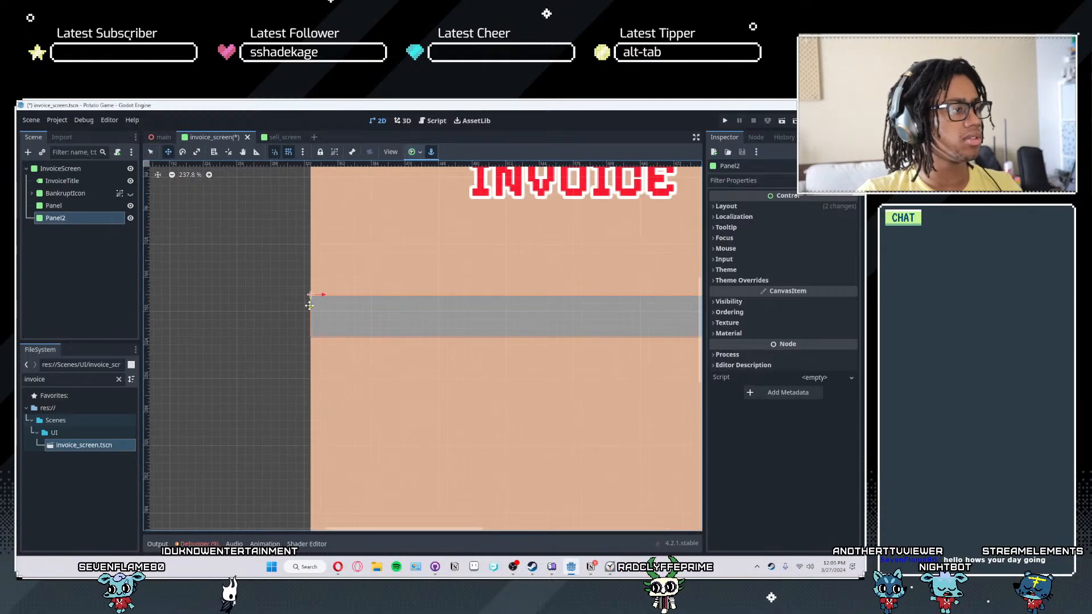
pyautogui.moveTo(312, 297); pyautogui.dragTo(309, 352)
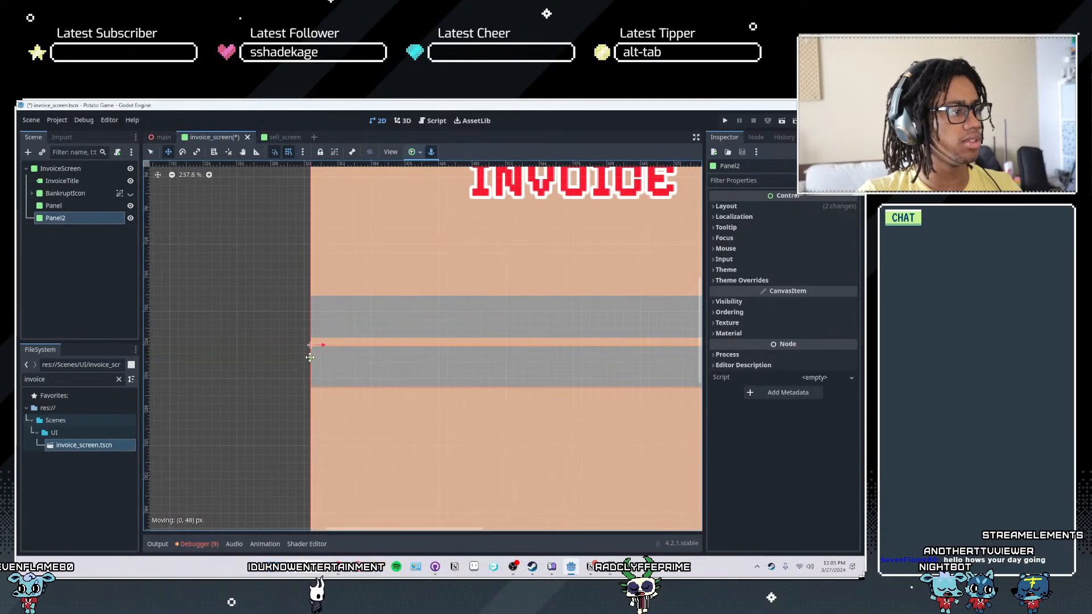
# - Duplicate Panel2 and move the copy straight down 48 px to form a third evenly spaced strip
pyautogui.scroll(-7, 384, 384)
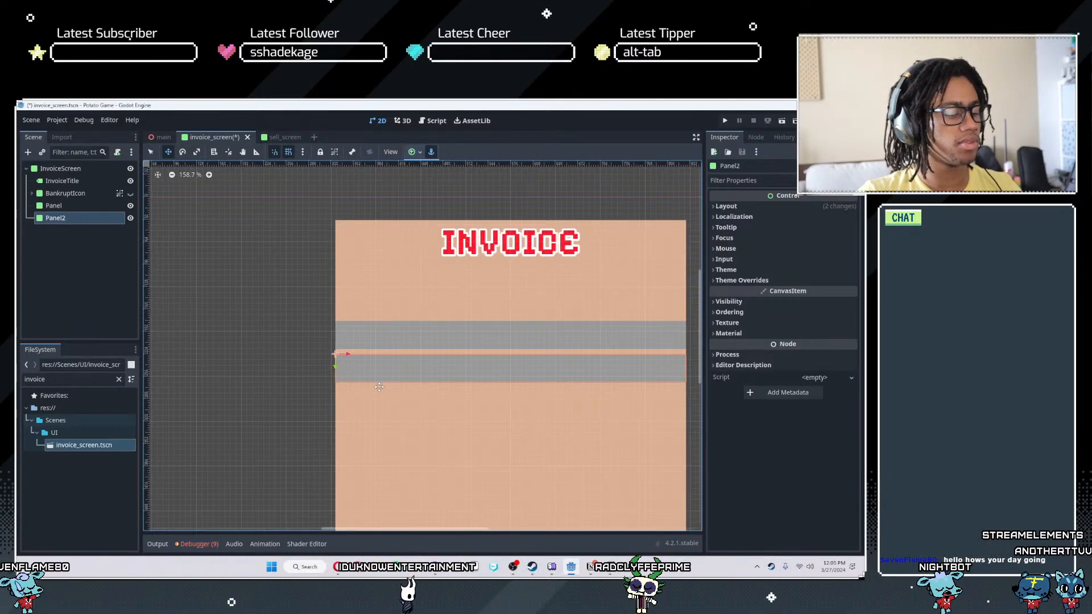
pyautogui.hotkey('ctrl', 'd')
pyautogui.moveTo(335, 368); pyautogui.dragTo(336, 400)
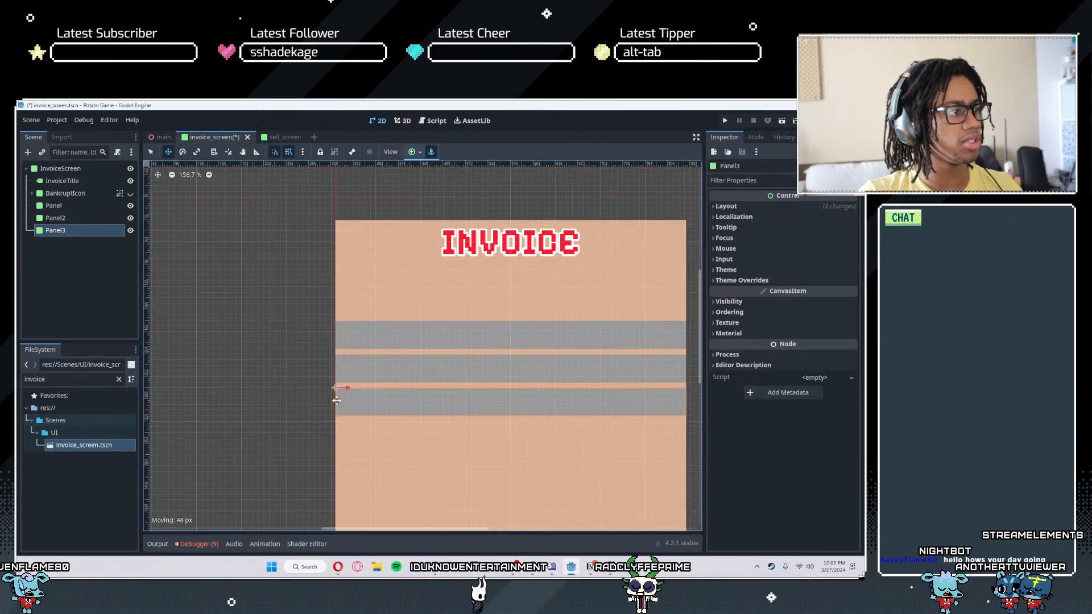
pyautogui.scroll(-8, 482, 434)
pyautogui.scroll(3, 514, 468)
pyautogui.moveTo(516, 465); pyautogui.dragTo(503, 367, button='middle')
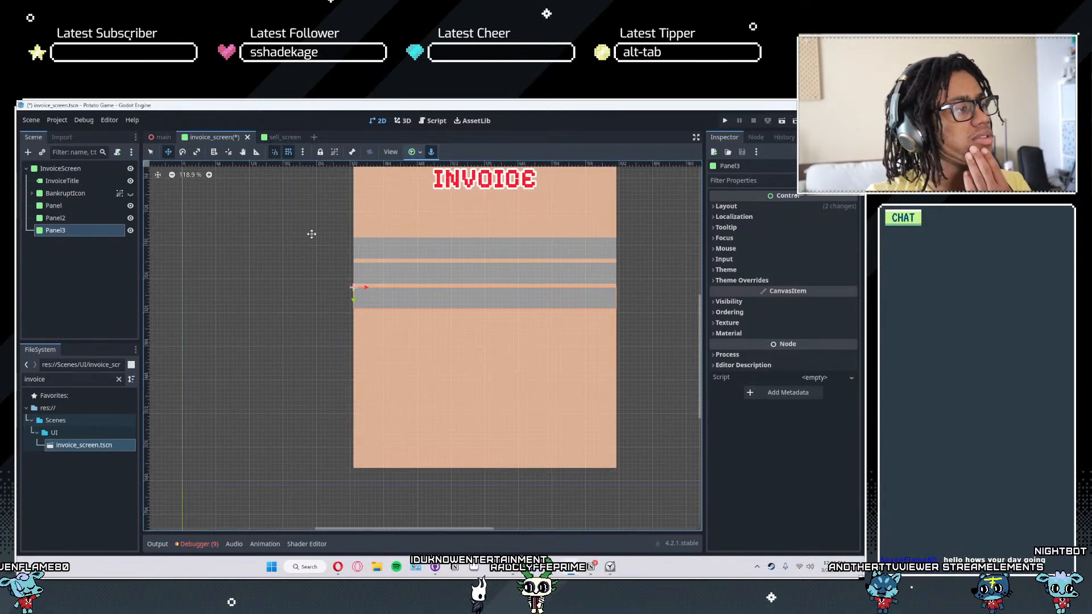
pyautogui.scroll(5, 517, 273)
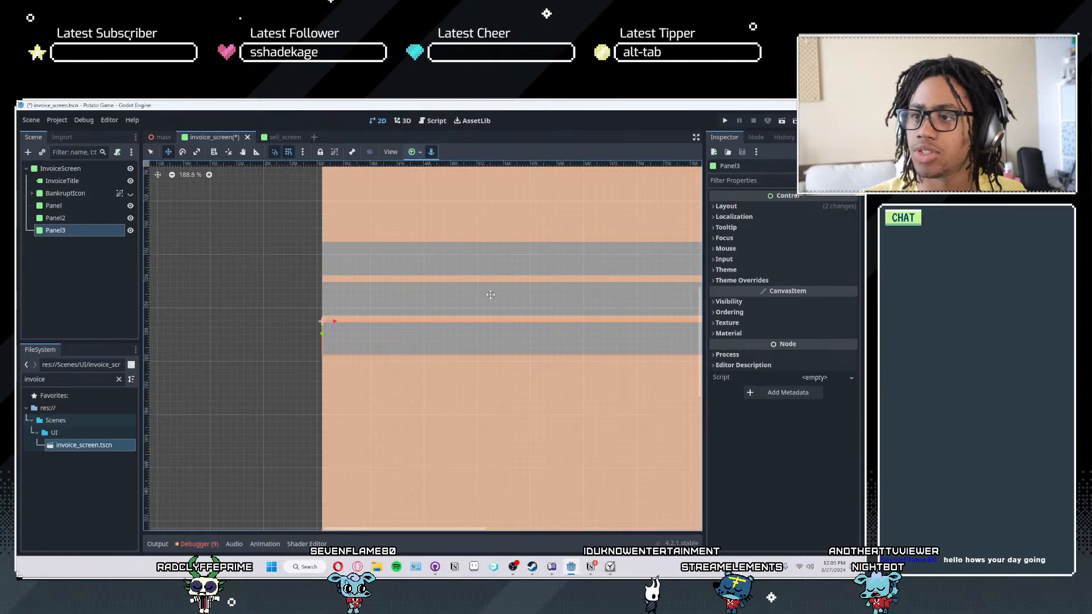
pyautogui.scroll(-4, 335, 270)
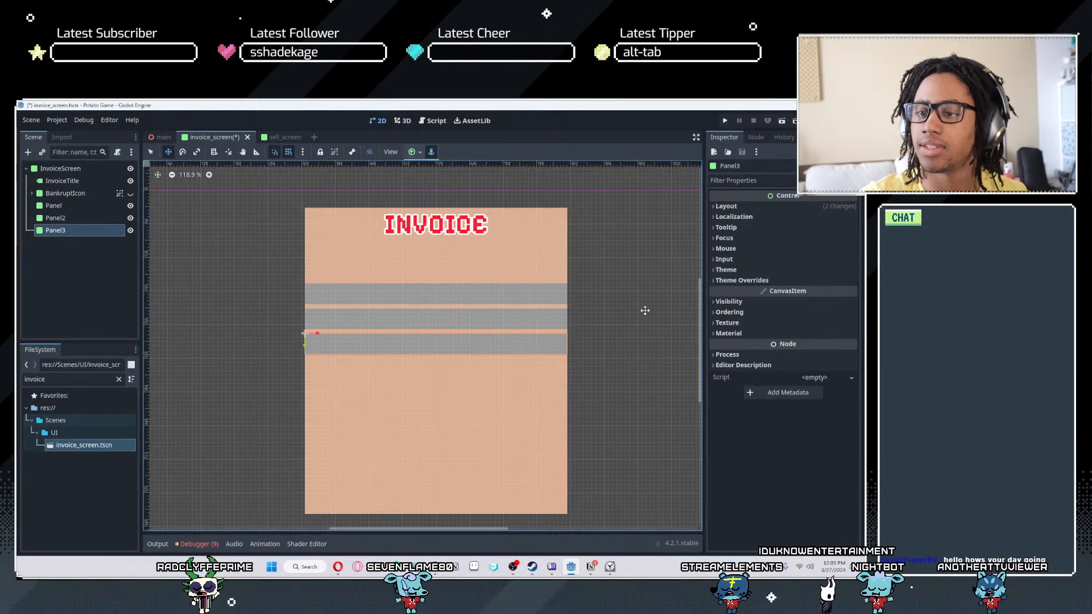
# - Rename the first gray strip's node Panel to BillSection and the second strip's node Panel2 to TaxSection
pyautogui.scroll(3, 239, 327)
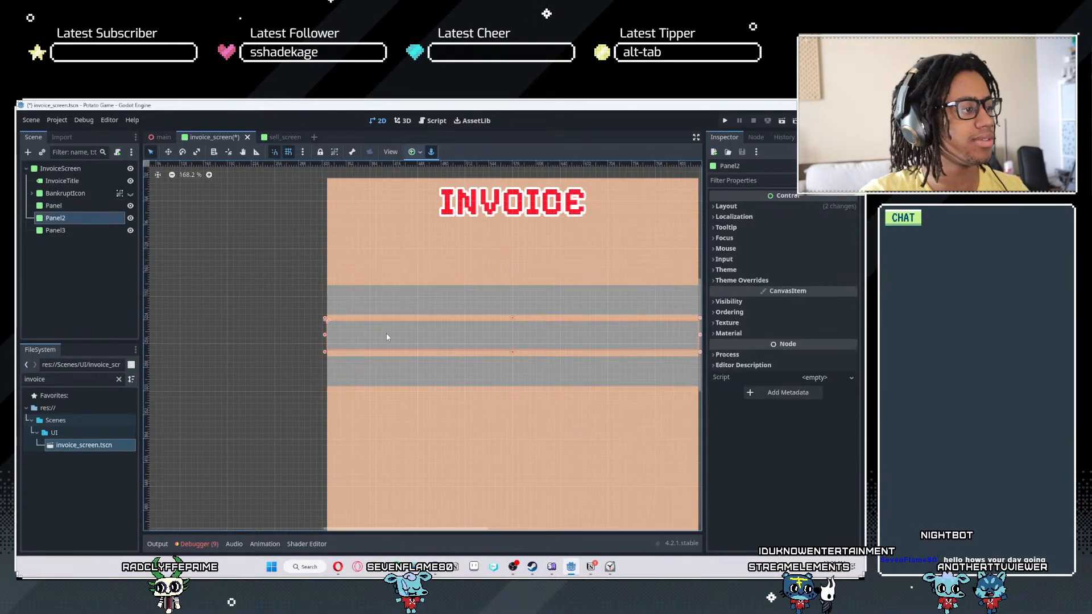
pyautogui.doubleClick(69, 201)
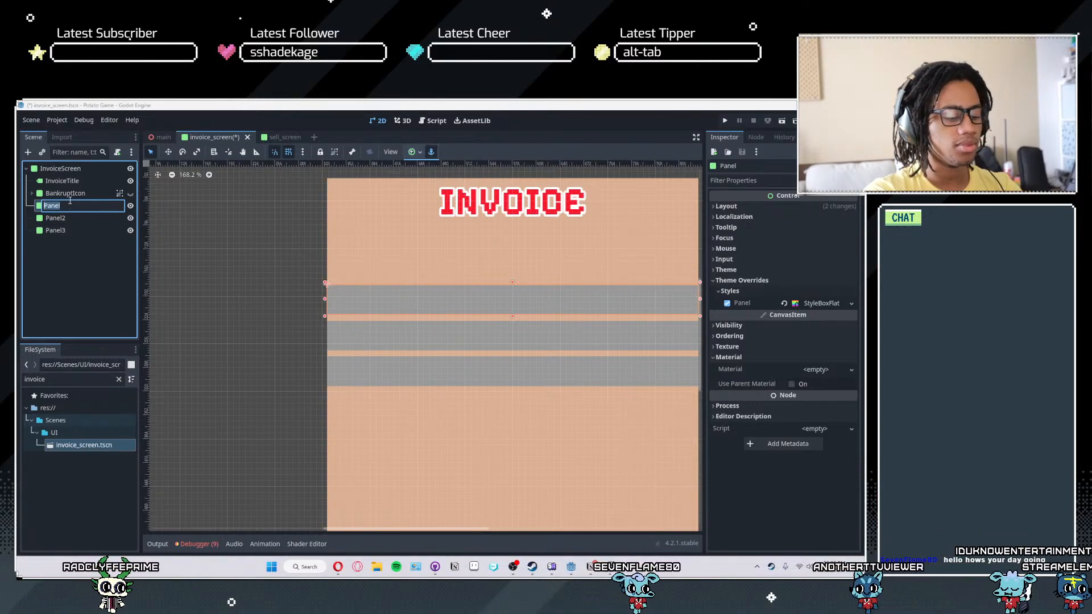
pyautogui.write('BillSection')
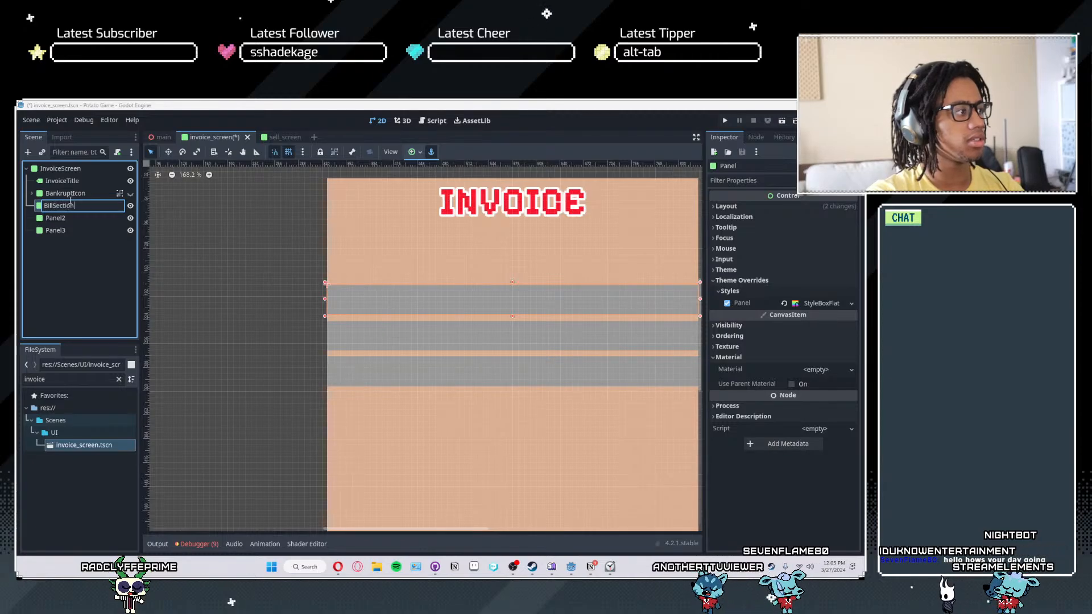
pyautogui.press('Return')
pyautogui.click(65, 217)
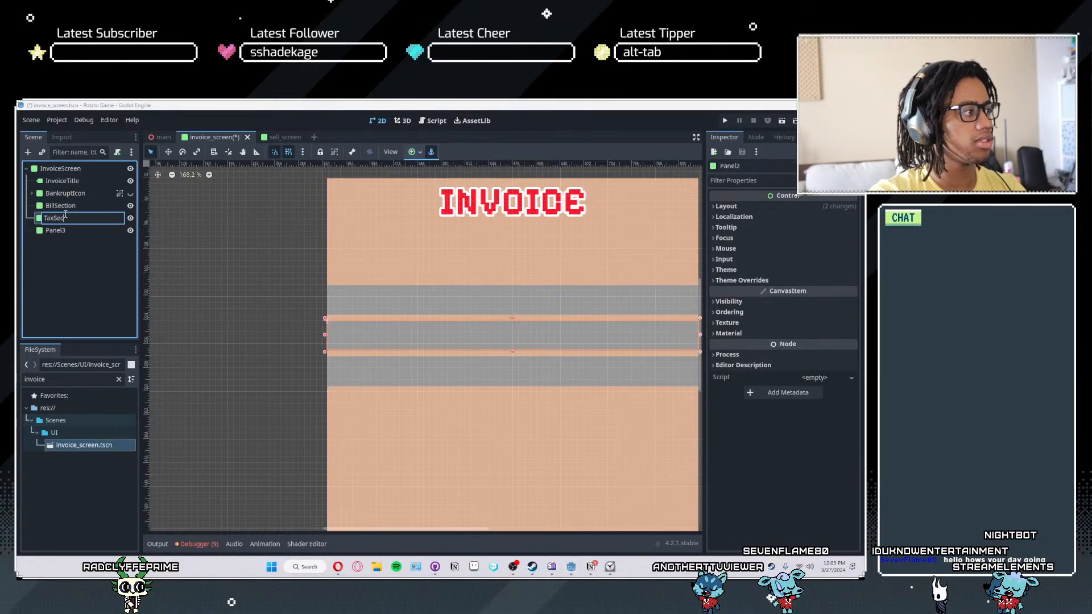
pyautogui.write('TaxSection')
pyautogui.press('Return')
# - Rename the third strip's node Panel3 to ReductionSection and save the scene
pyautogui.click(53, 230)
pyautogui.click(53, 231)
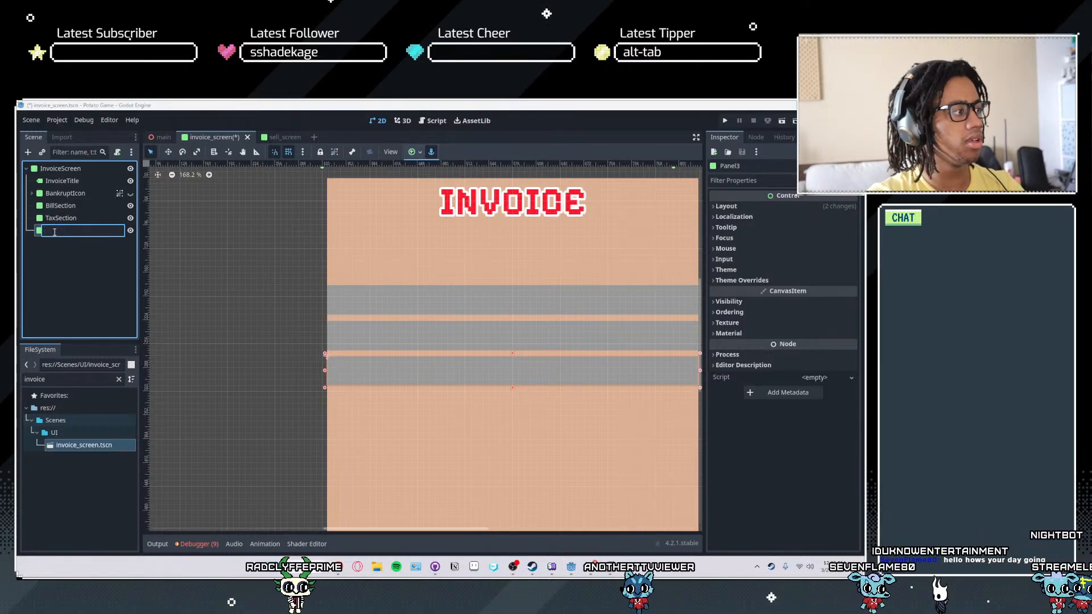
pyautogui.write('Reducti')
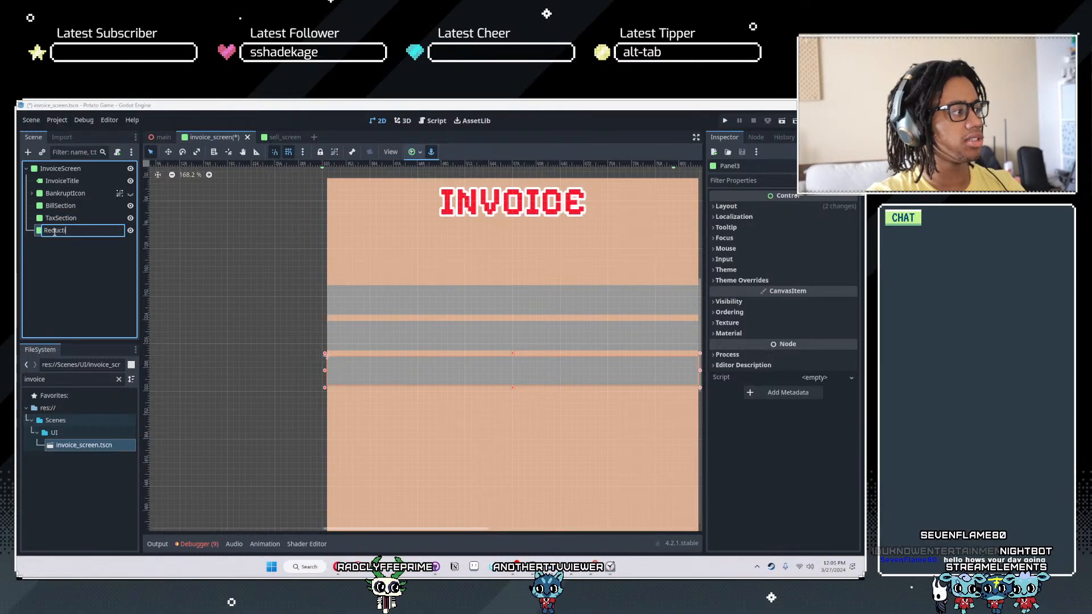
pyautogui.write('onSectionSecti')
pyautogui.press('Return')
pyautogui.hotkey('ctrl', 's')
# - Add a Label node as a child of BillSection
pyautogui.scroll(2, 386, 307)
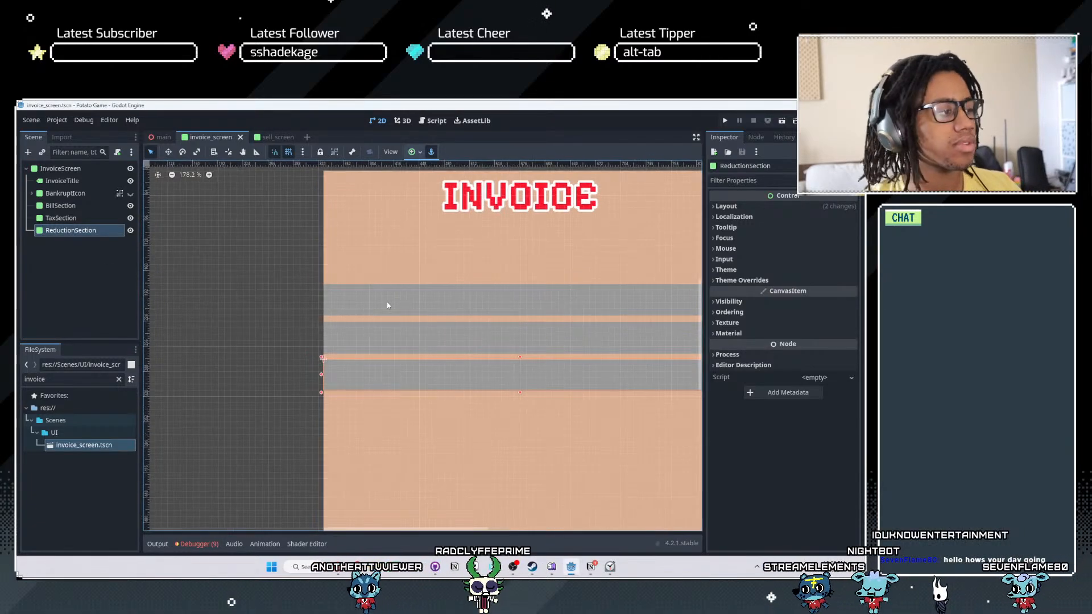
pyautogui.click(399, 309)
pyautogui.moveTo(598, 307); pyautogui.dragTo(569, 317, button='middle')
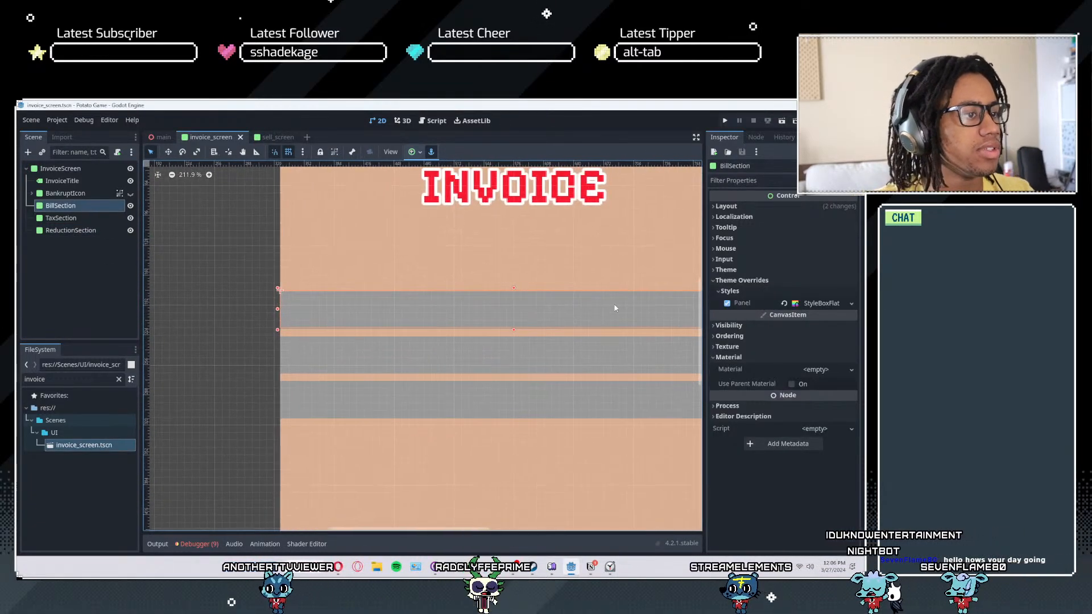
pyautogui.scroll(-2, 310, 274)
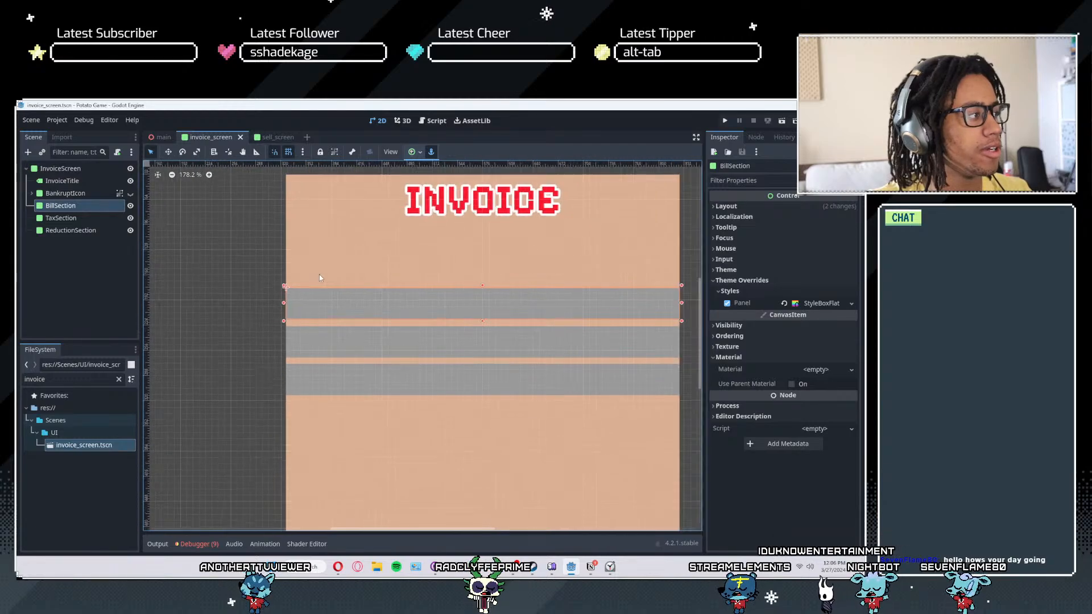
pyautogui.rightClick(54, 206)
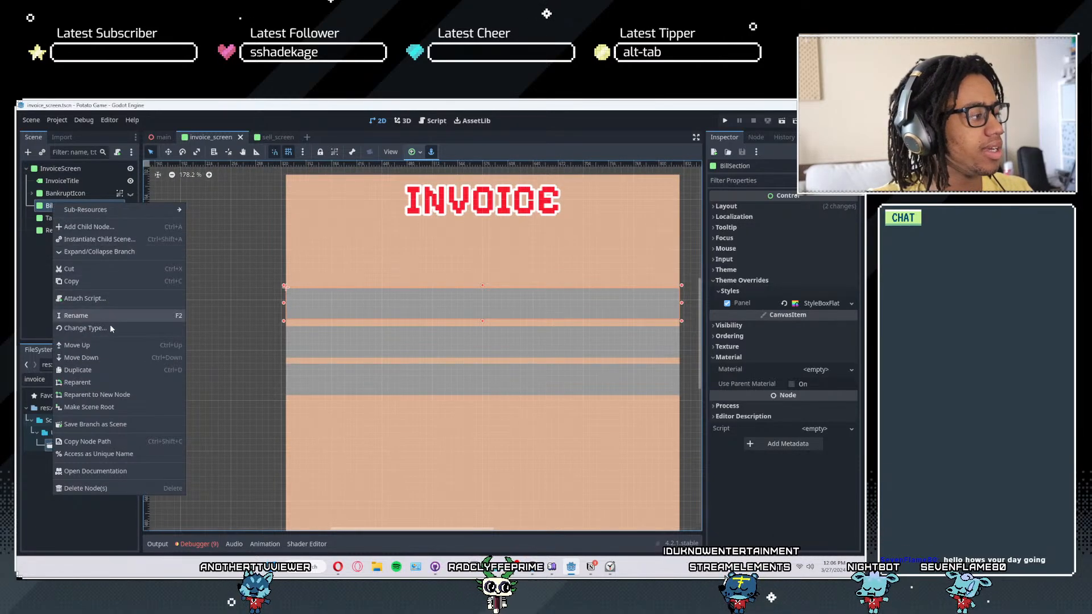
pyautogui.moveTo(141, 209)
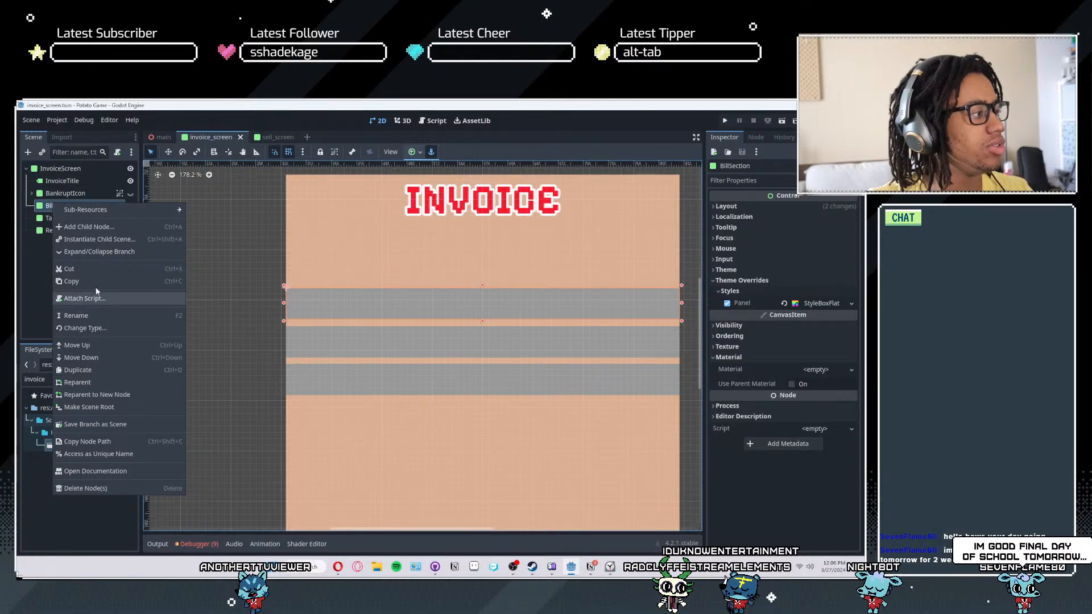
pyautogui.click(125, 227)
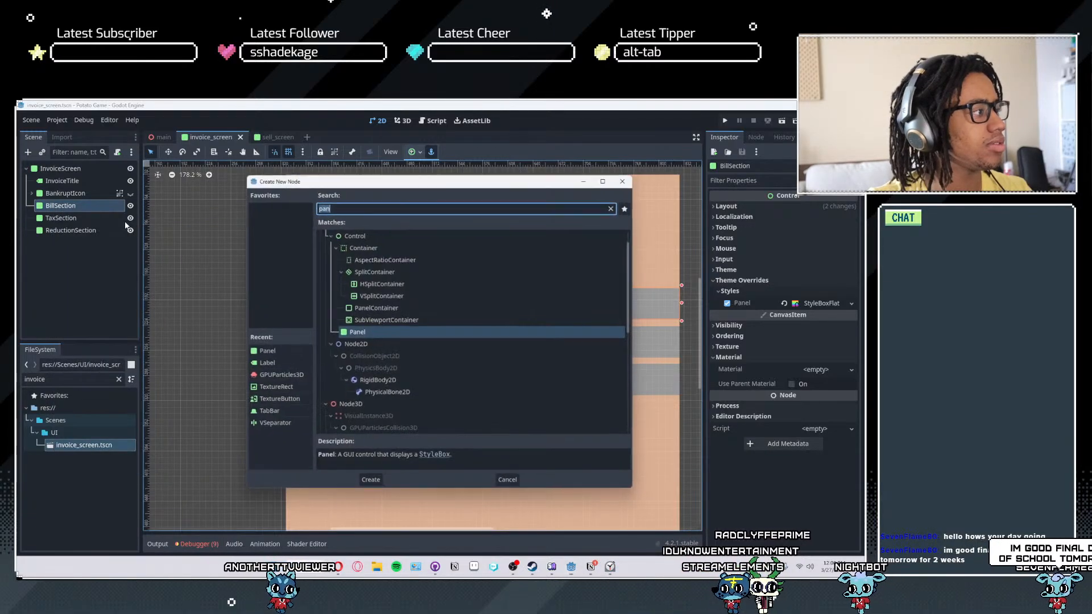
pyautogui.write('label')
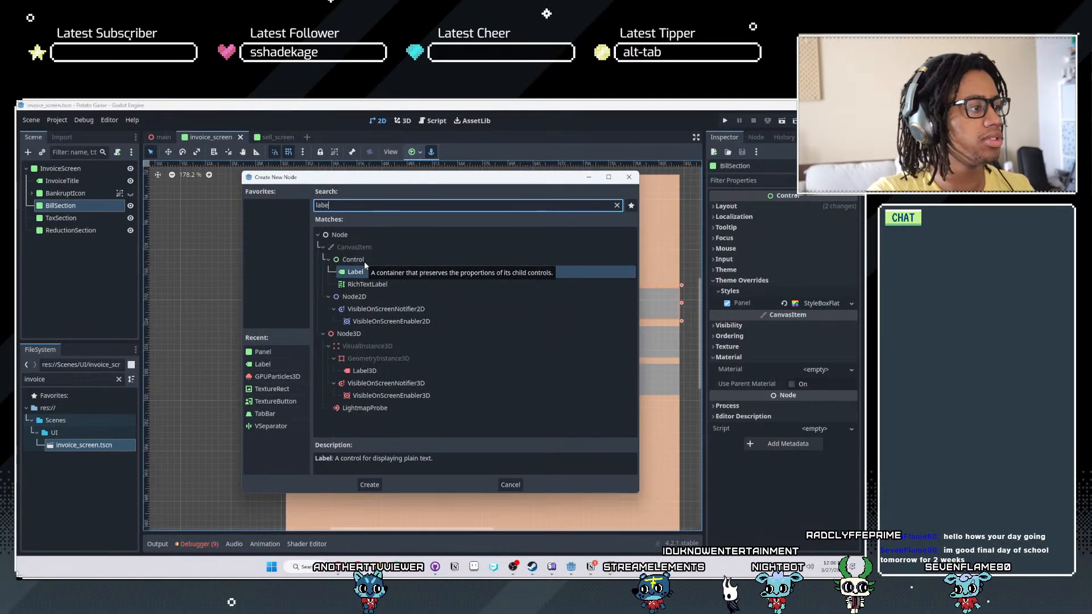
pyautogui.press('Return')
# - Anchor the Label left-wide inside the BillSection strip and widen it to about a third of the row
pyautogui.scroll(2, 287, 304)
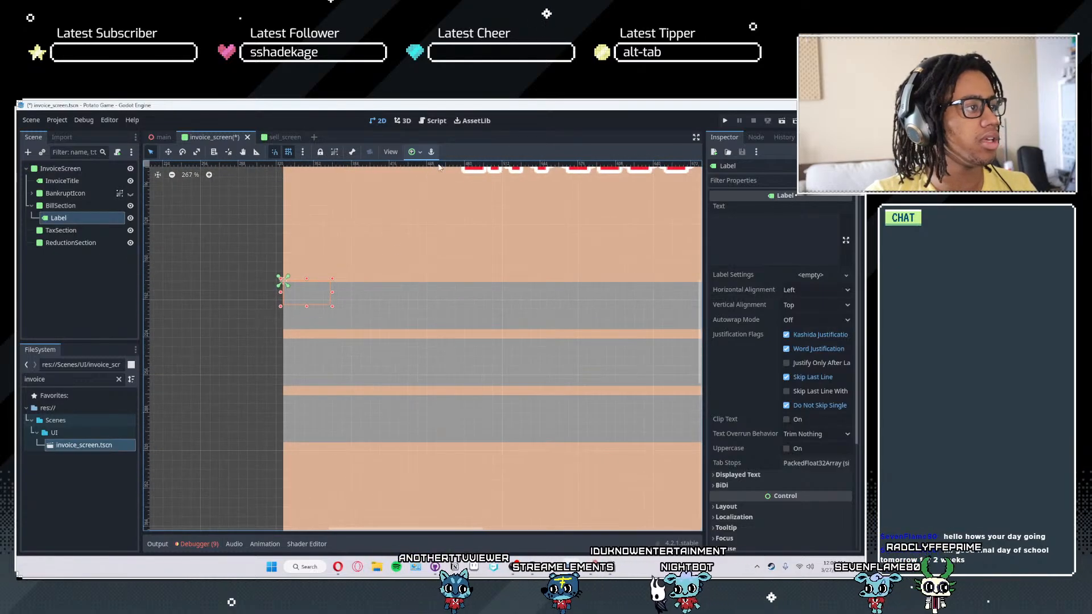
pyautogui.click(412, 152)
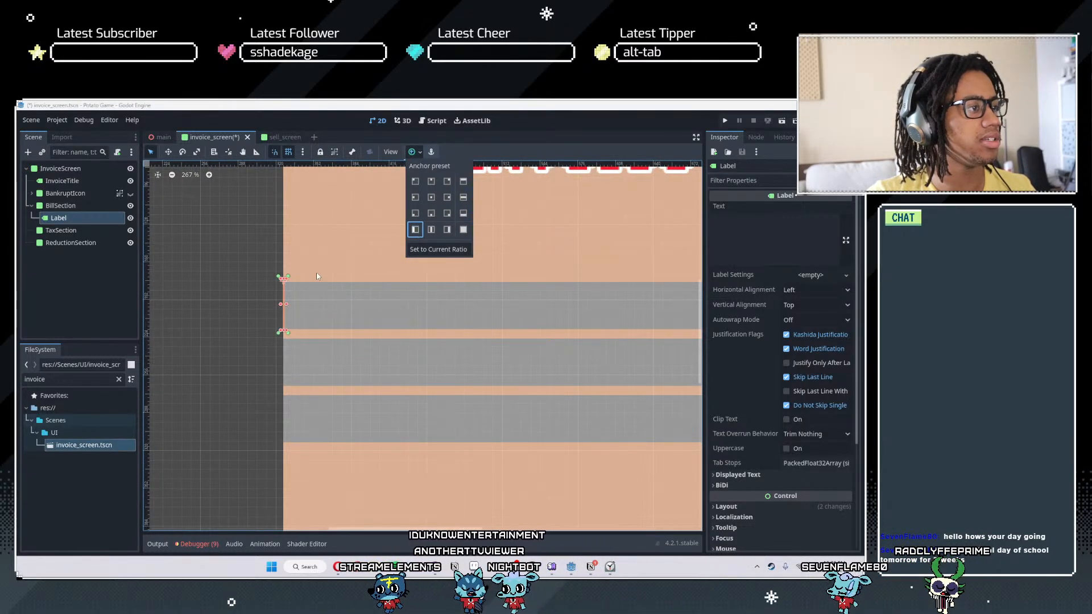
pyautogui.click(296, 311)
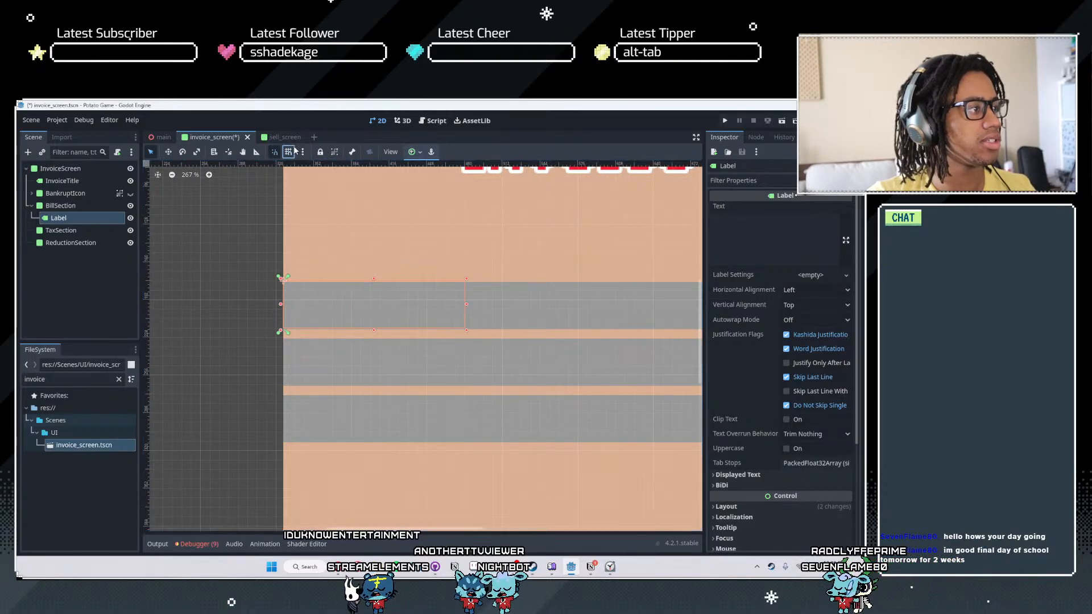
# - Turn off grid snapping, try nudging the Label slightly down and to the right, and move it back to the strip's left end
pyautogui.scroll(3, 368, 311)
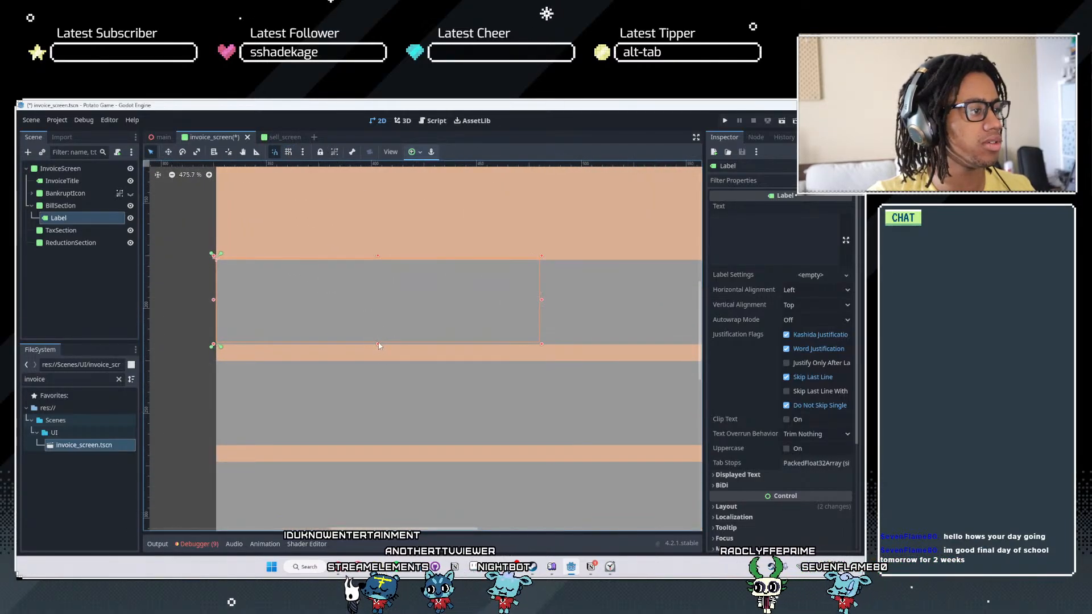
pyautogui.moveTo(375, 348); pyautogui.dragTo(374, 342)
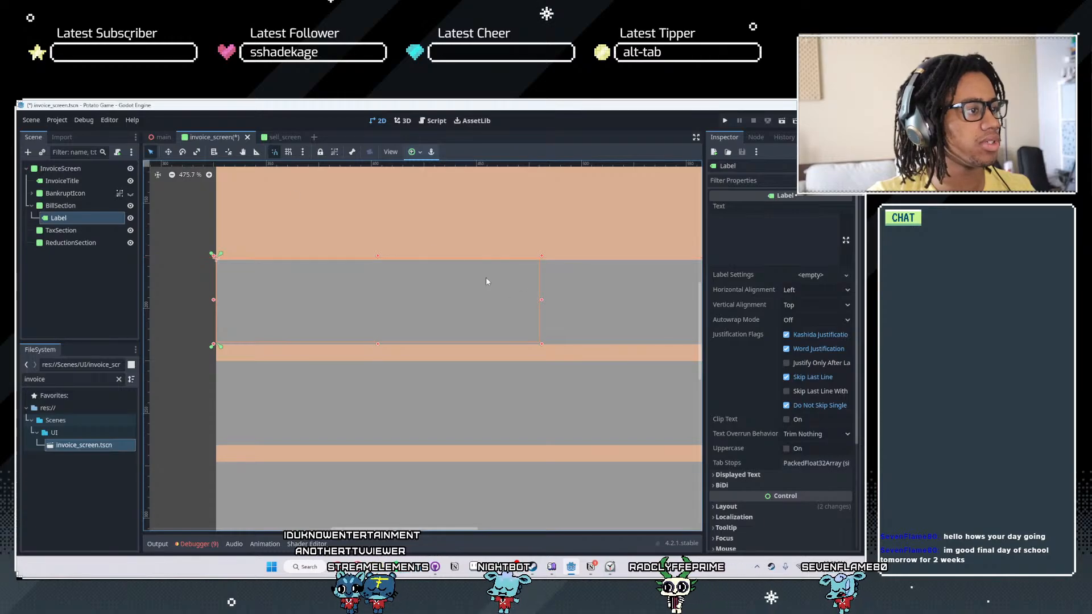
pyautogui.moveTo(425, 287); pyautogui.dragTo(419, 296)
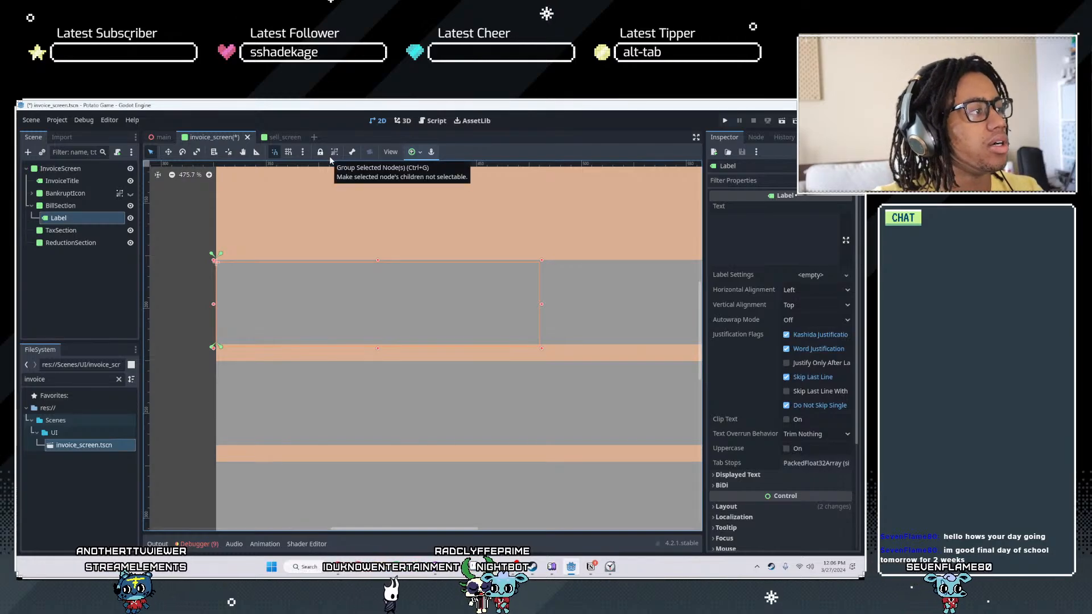
pyautogui.moveTo(371, 305); pyautogui.dragTo(377, 306)
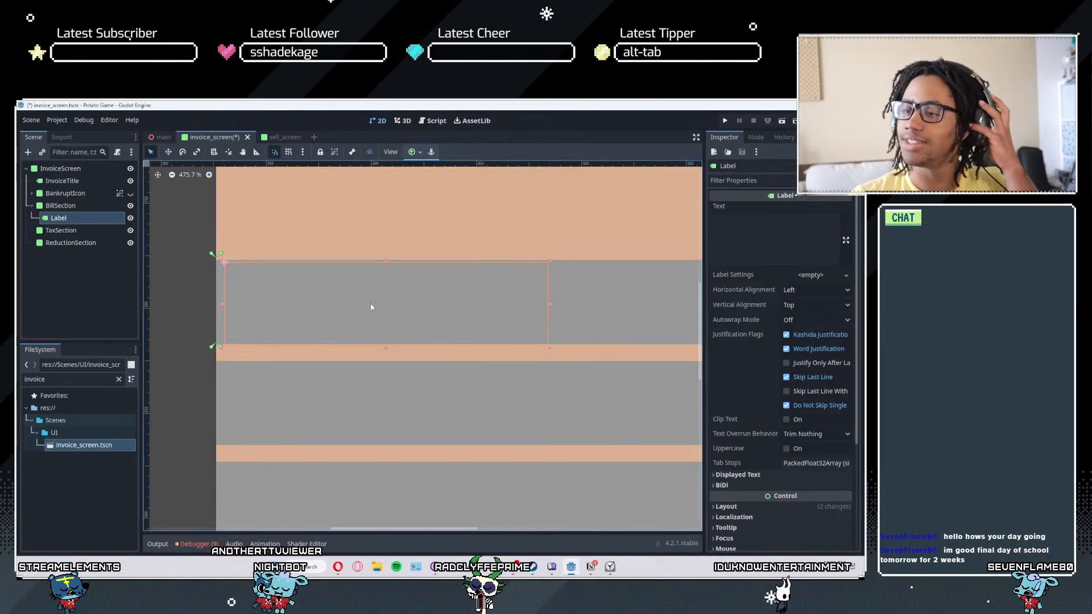
pyautogui.moveTo(386, 304); pyautogui.dragTo(377, 300)
pyautogui.click(841, 573)
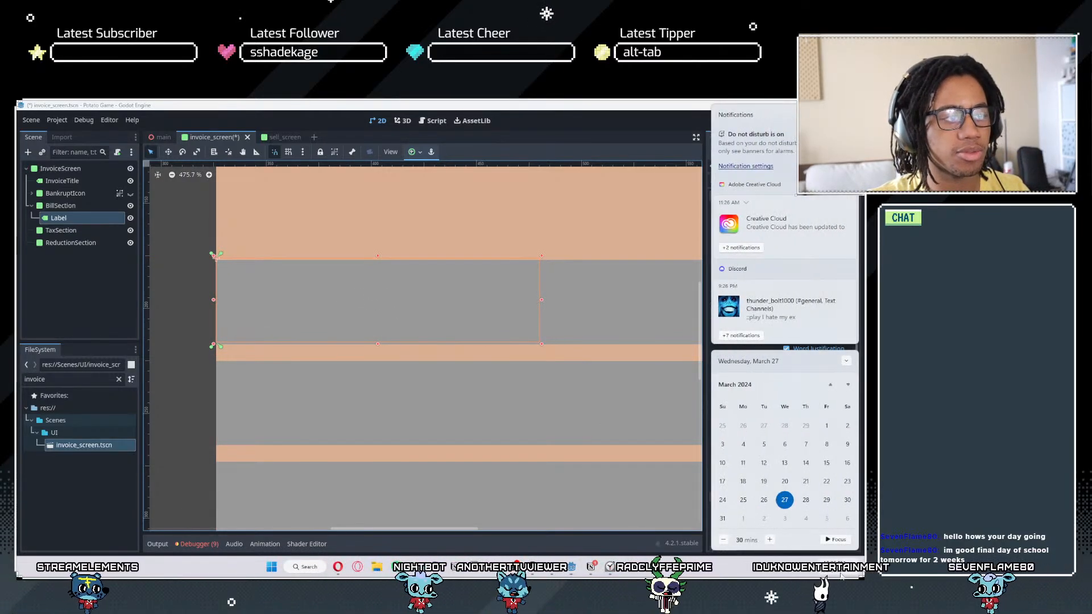
pyautogui.click(842, 575)
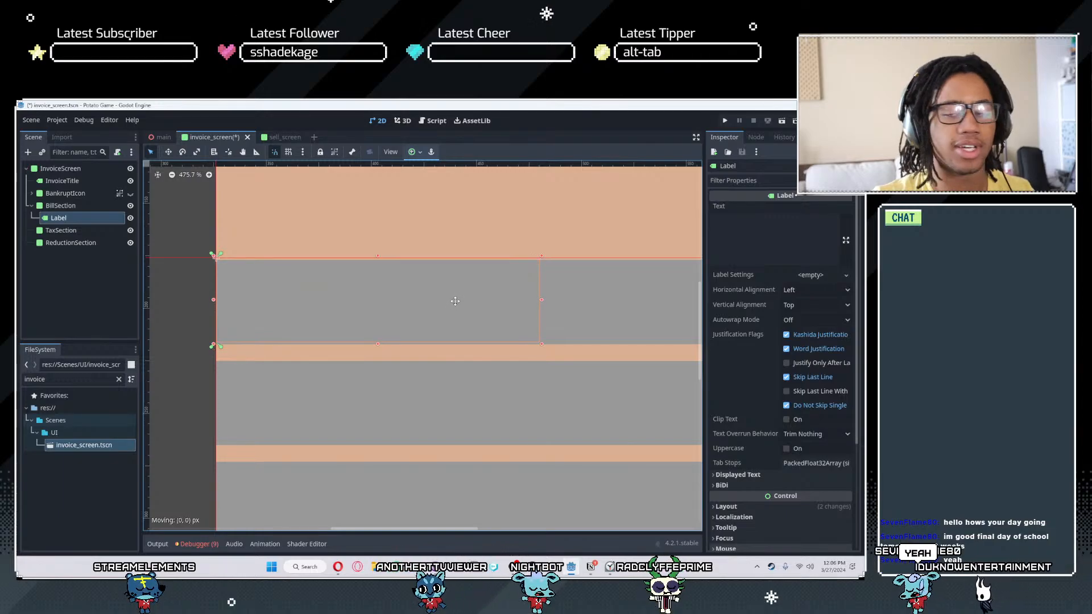
pyautogui.scroll(5, 419, 292)
pyautogui.moveTo(503, 316); pyautogui.dragTo(699, 284, button='middle')
pyautogui.scroll(-3, 492, 285)
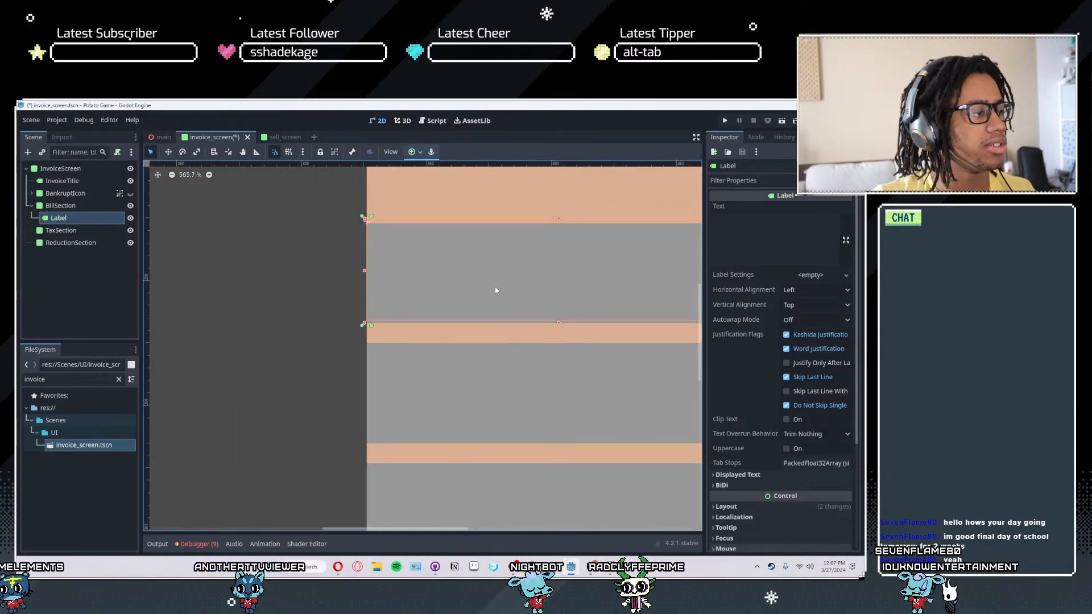
pyautogui.moveTo(609, 280); pyautogui.dragTo(561, 329, button='middle')
pyautogui.click(721, 233)
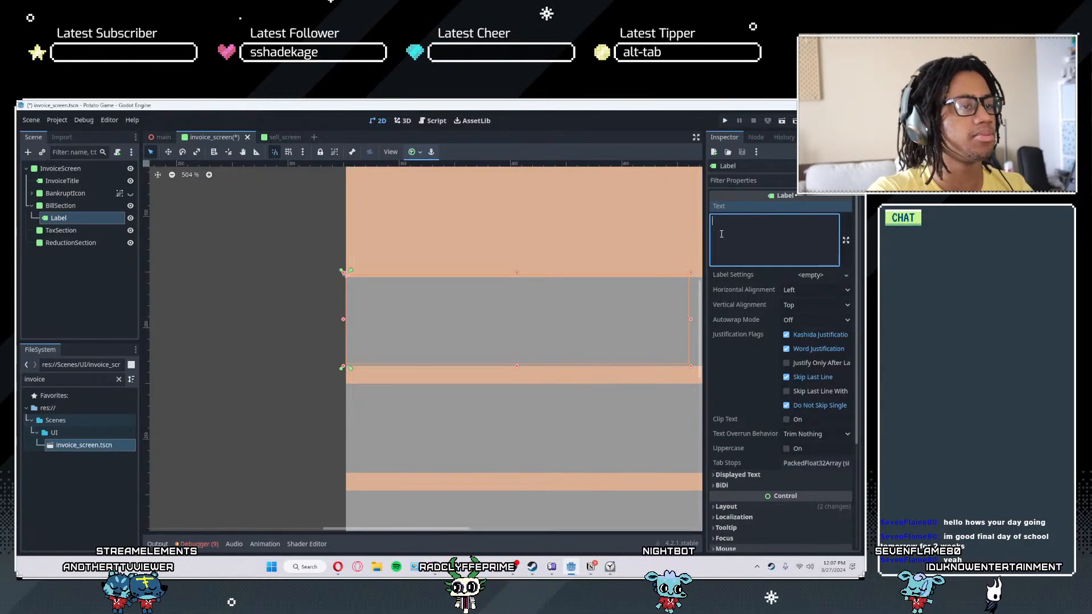
pyautogui.write('FD')
pyautogui.press('BackSpace')
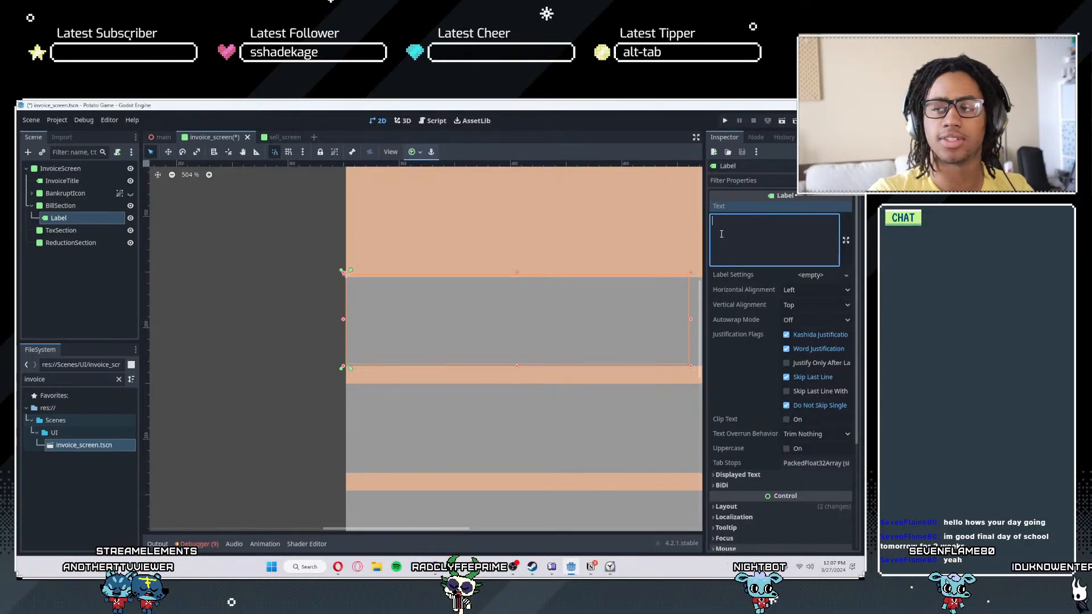
# - Center the Label's text both horizontally and vertically, and set the text to BILLS
pyautogui.scroll(1, 614, 293)
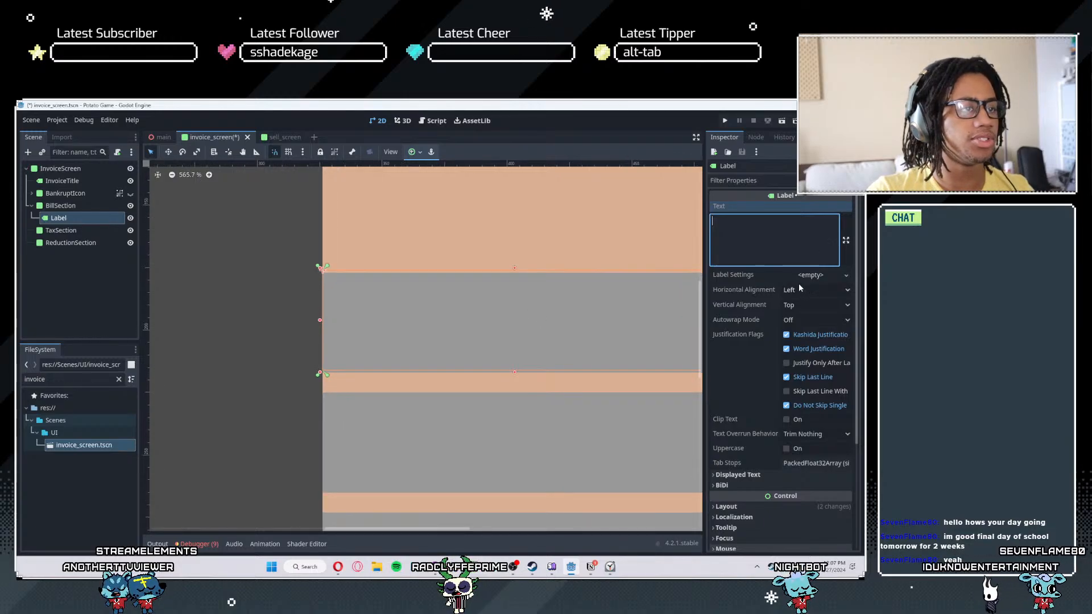
pyautogui.click(816, 290)
pyautogui.click(811, 319)
pyautogui.click(814, 305)
pyautogui.click(810, 331)
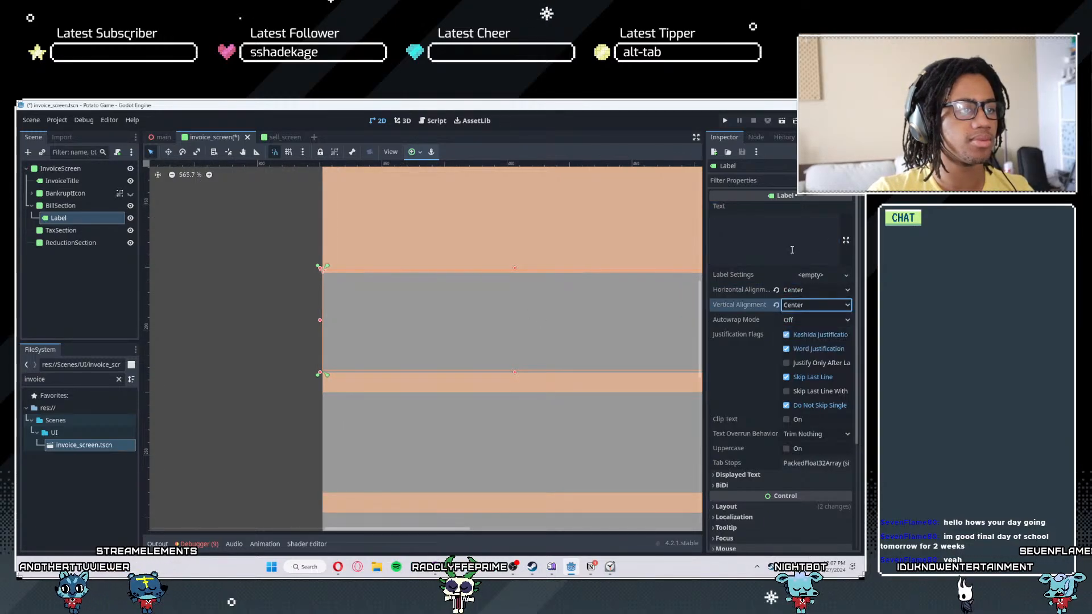
pyautogui.click(789, 246)
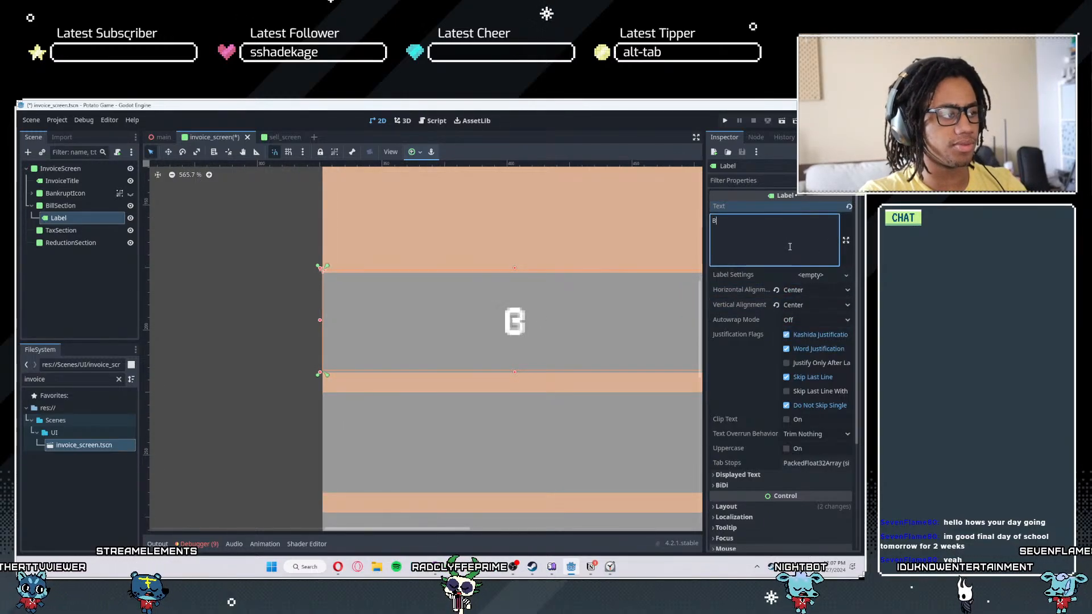
pyautogui.write('BILLS')
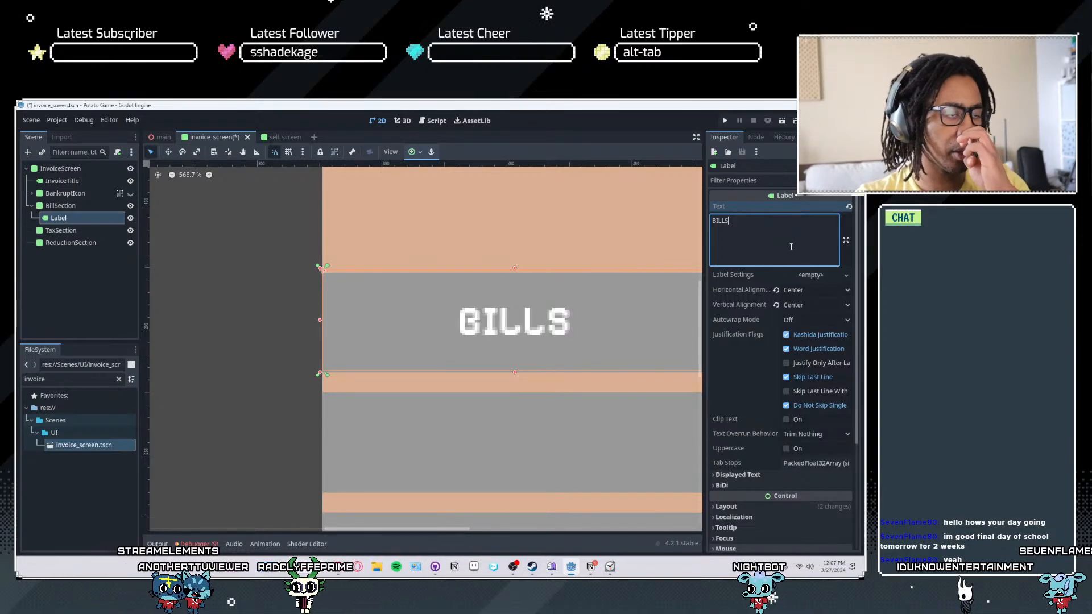
pyautogui.write('.')
# - Try adding a row of trailing dots after BILLS in the Label's text, and remove them again
pyautogui.write('....')
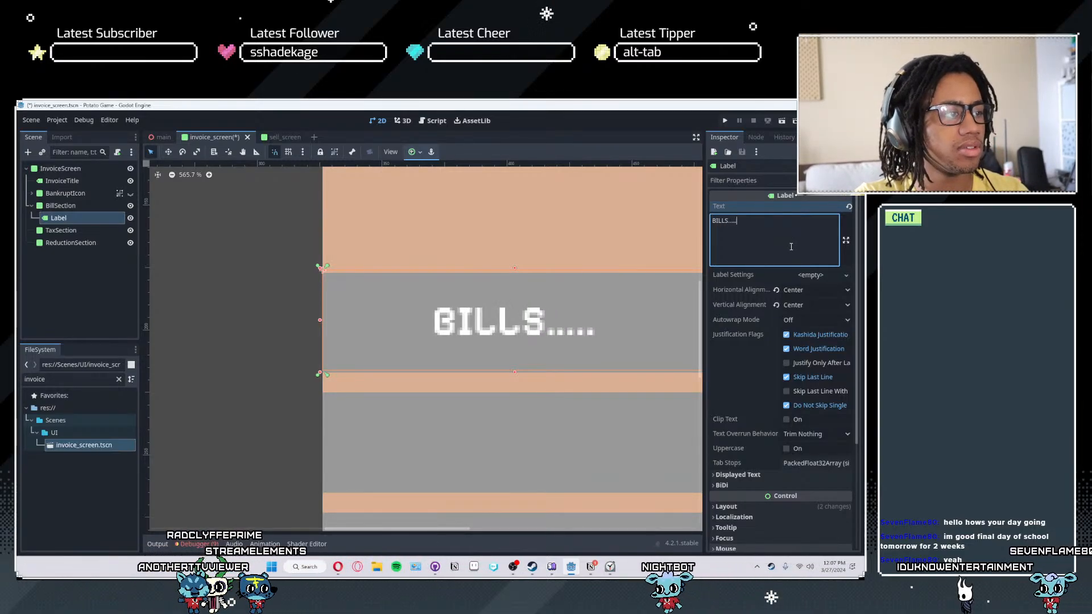
pyautogui.scroll(-7, 470, 349)
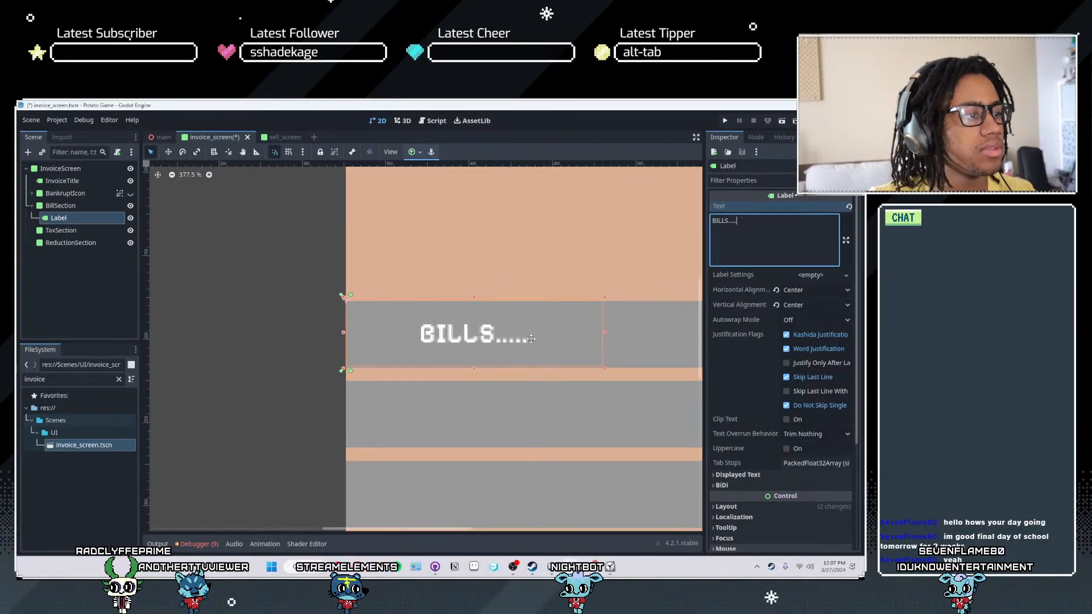
pyautogui.press('BackSpace')
pyautogui.press('BackSpace')
pyautogui.press('BackSpace')
pyautogui.press('BackSpace')
pyautogui.press('BackSpace')
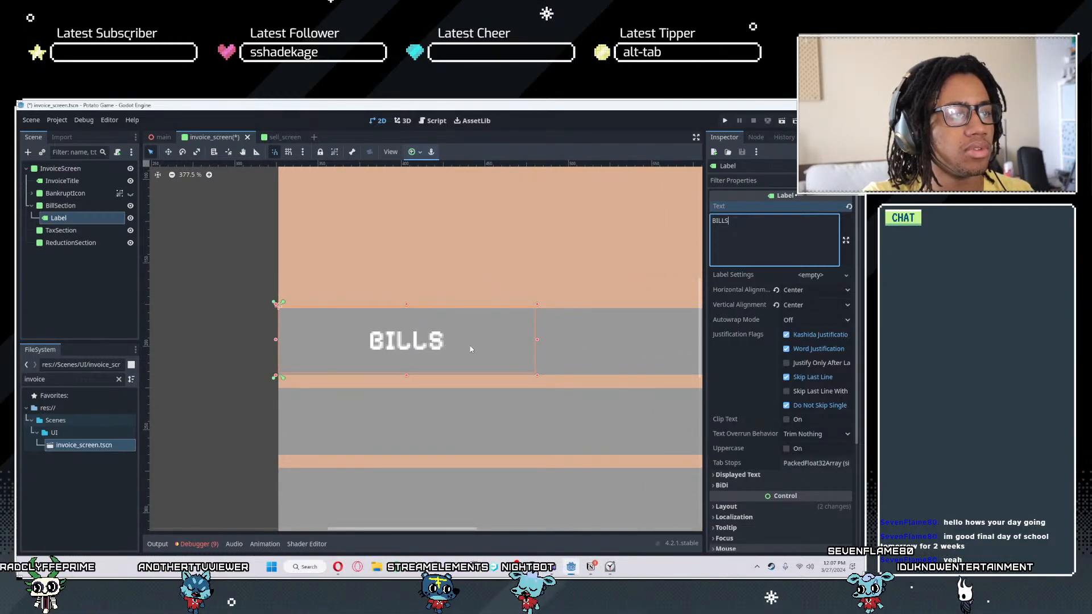
# - Extend the Label's text in the BillSection strip to BILLS(Water, Trades, etc.)
pyautogui.write('(Water')
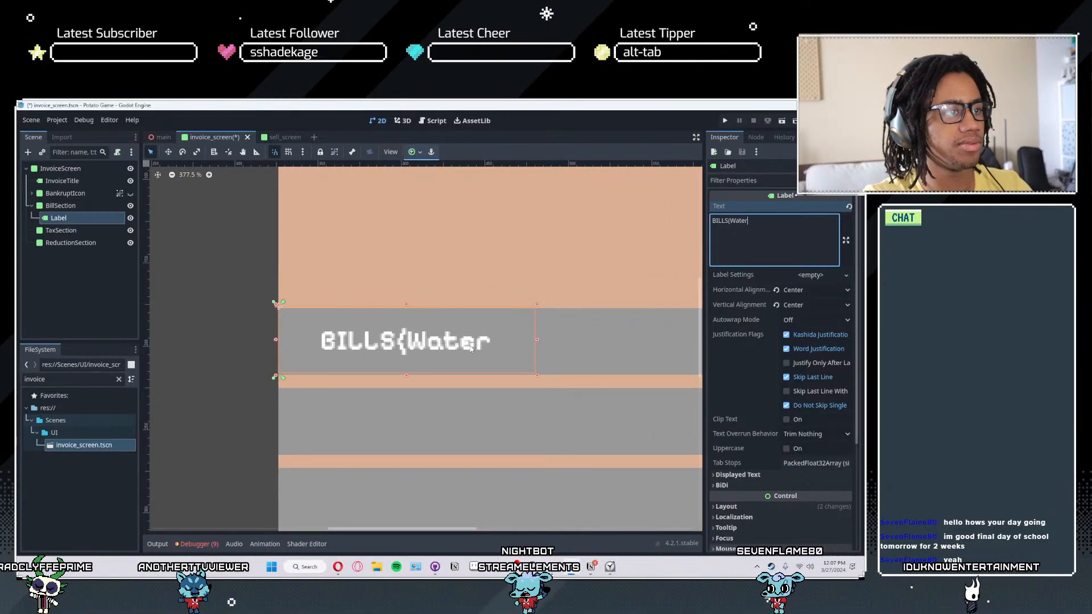
pyautogui.write(', G')
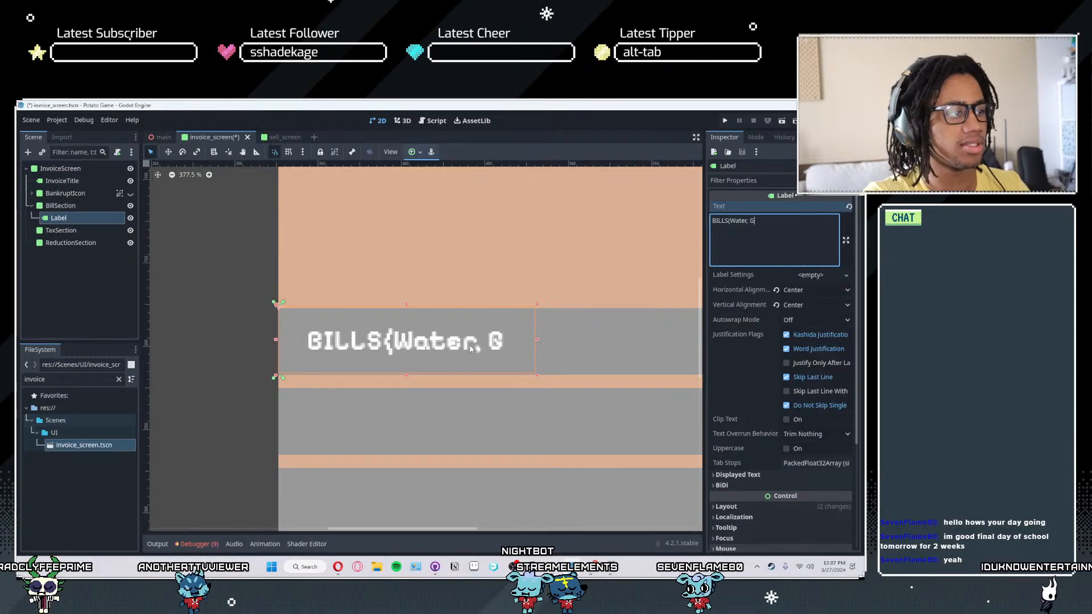
pyautogui.write('as')
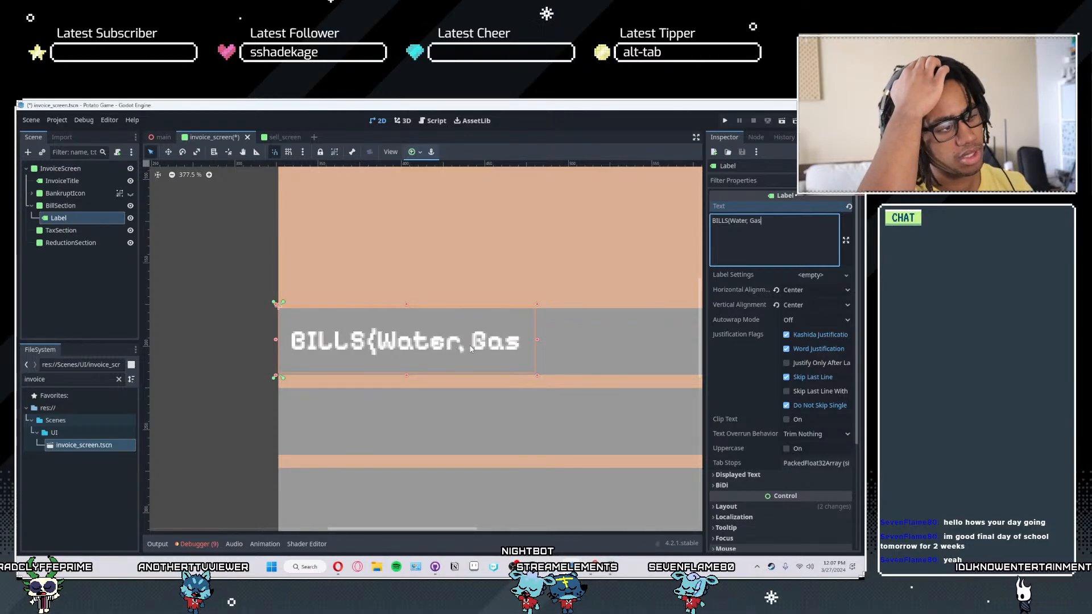
pyautogui.press('BackSpace')
pyautogui.press('BackSpace')
pyautogui.press('BackSpace')
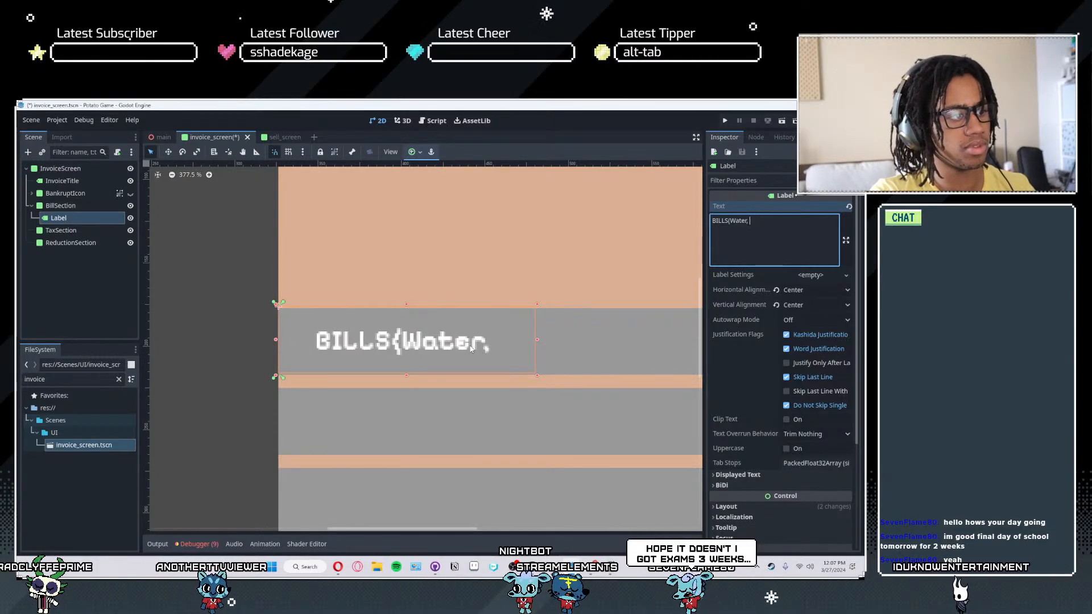
pyautogui.write('Trades, E')
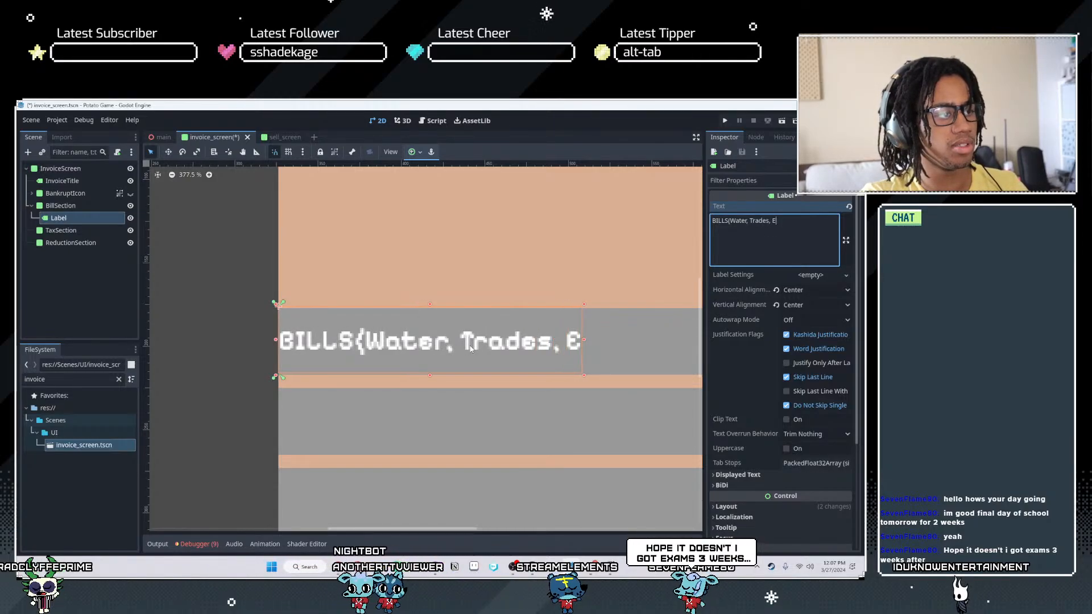
pyautogui.press('BackSpace')
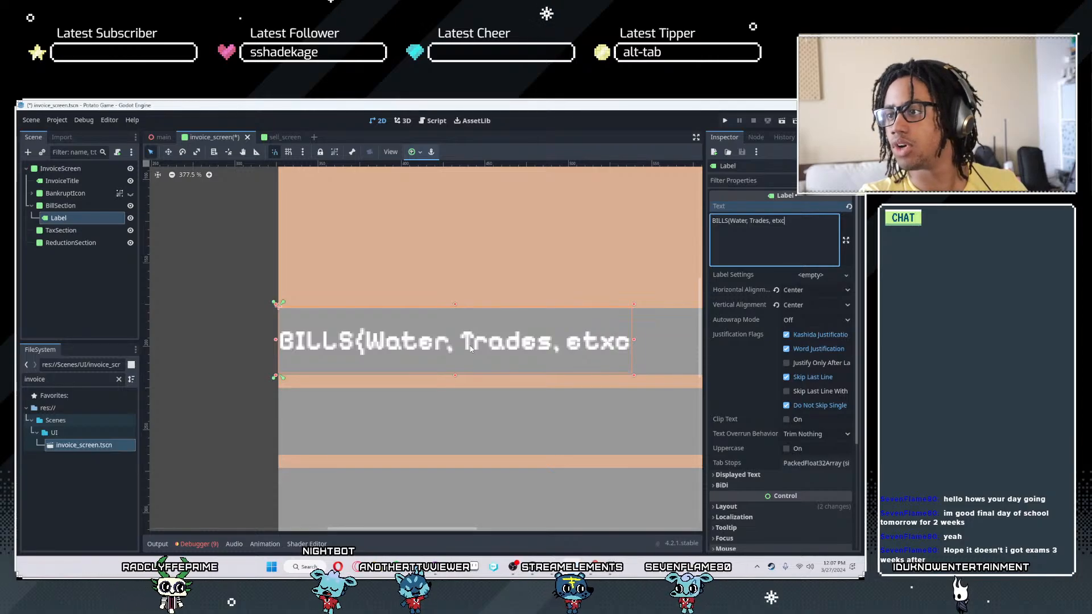
pyautogui.write('etx')
pyautogui.press('BackSpace')
pyautogui.write('c')
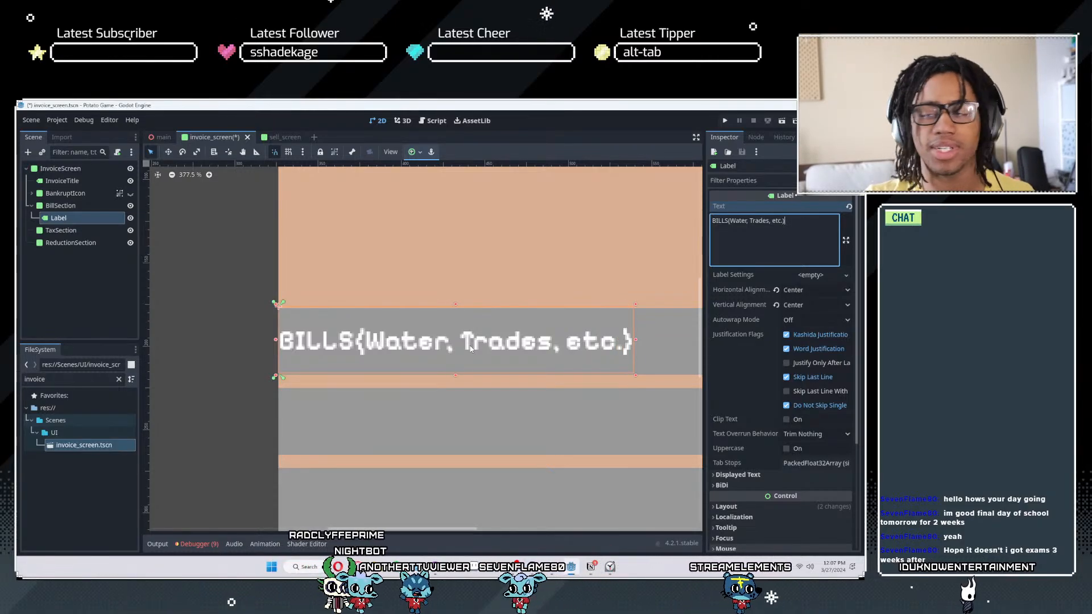
# - Duplicate the Label inside the BillSection strip
pyautogui.scroll(1, 319, 312)
pyautogui.scroll(6, 465, 331)
pyautogui.moveTo(465, 330); pyautogui.dragTo(367, 334, button='middle')
pyautogui.scroll(-8, 369, 335)
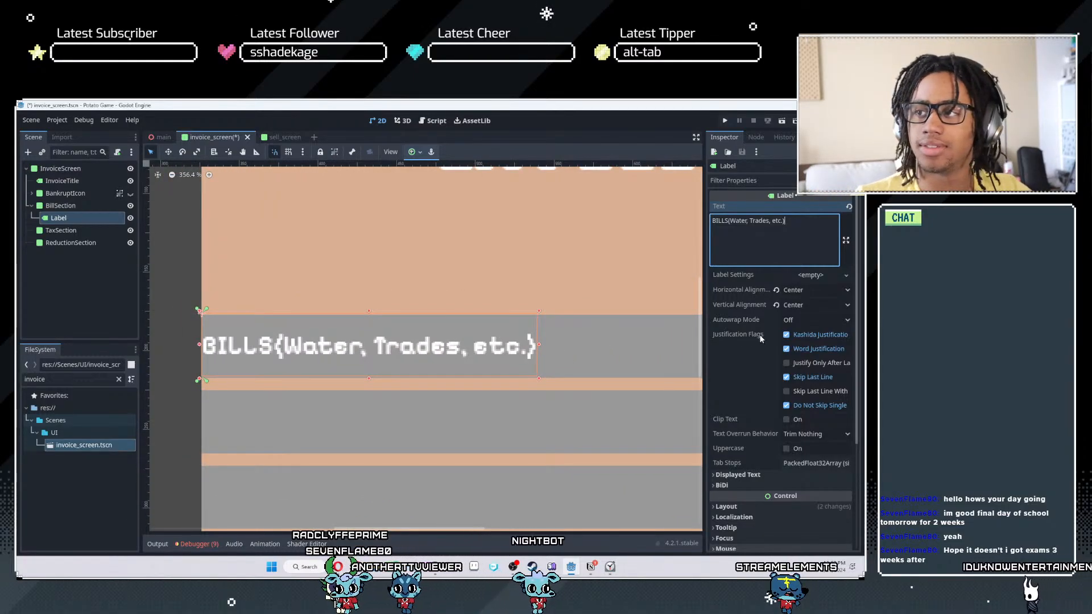
pyautogui.scroll(-13, 656, 446)
pyautogui.moveTo(550, 360); pyautogui.dragTo(389, 372, button='middle')
pyautogui.scroll(1, 389, 374)
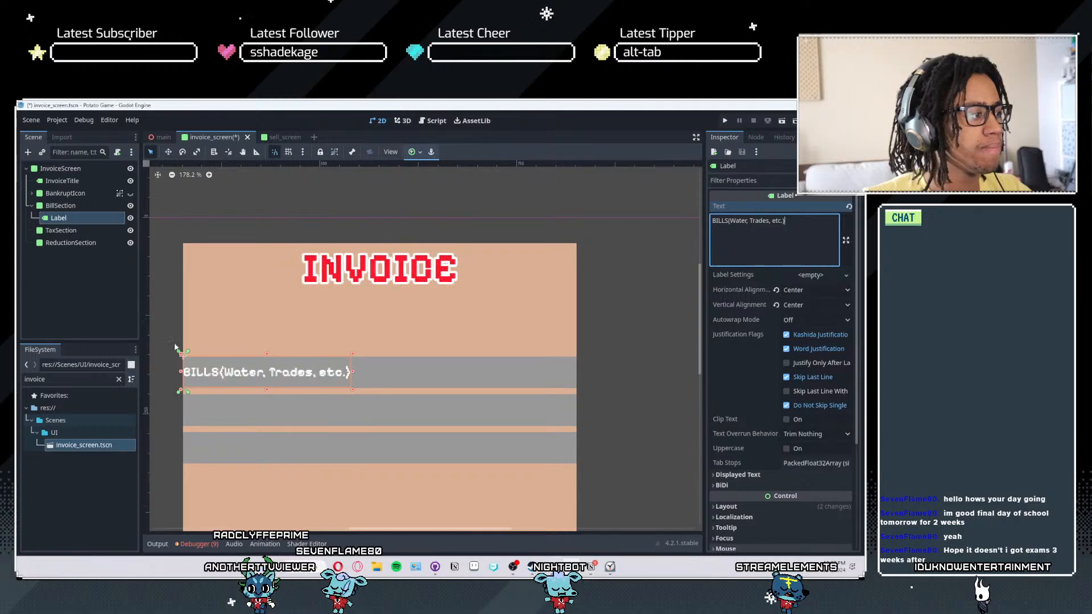
pyautogui.click(72, 222)
pyautogui.hotkey('ctrl', 'd')
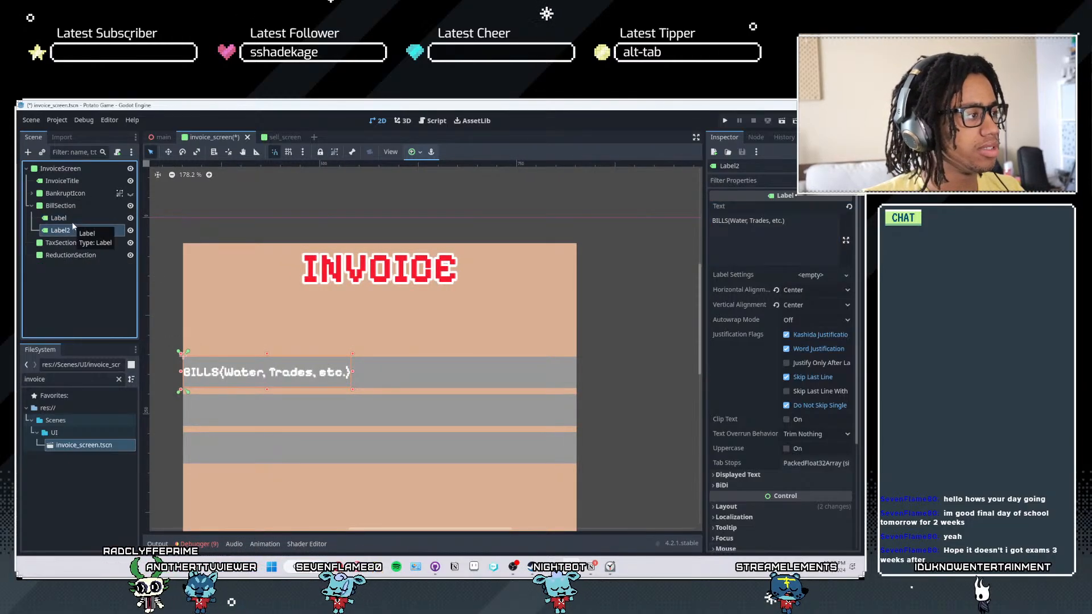
# - Rename the original label in BillSection to BillTitleLabel and its duplicate to BillTotal
pyautogui.doubleClick(60, 218)
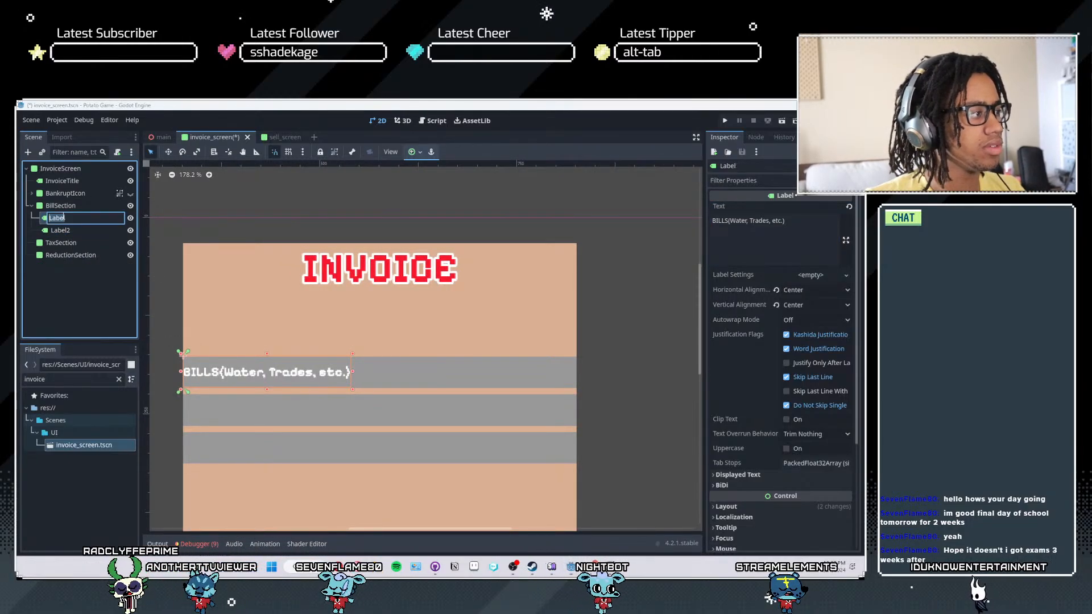
pyautogui.write('BillTitleLabel')
pyautogui.press('Return')
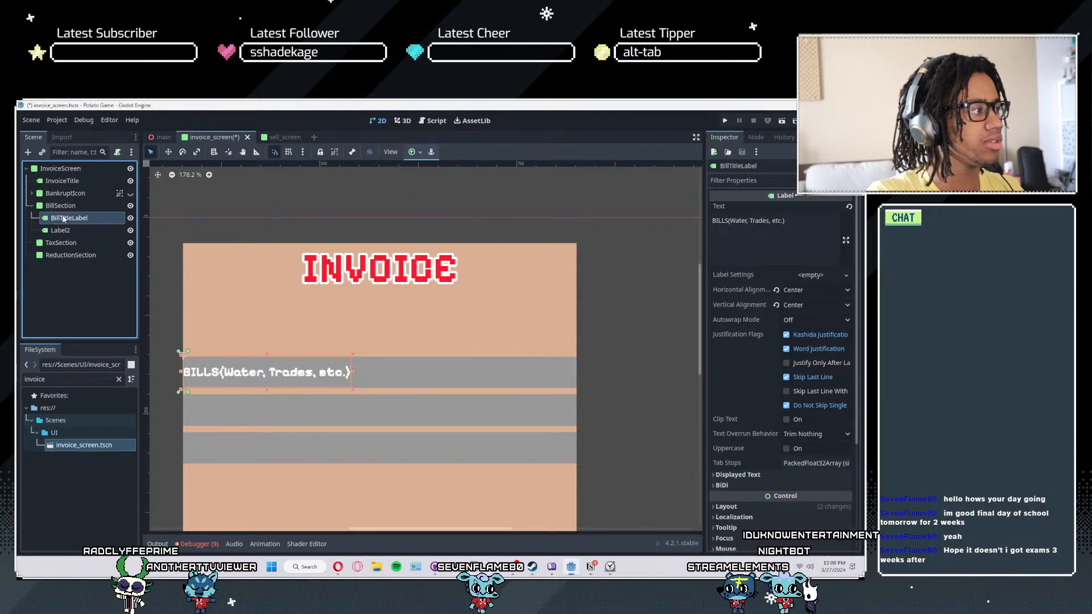
pyautogui.doubleClick(60, 231)
pyautogui.write('BillTotal')
pyautogui.press('Return')
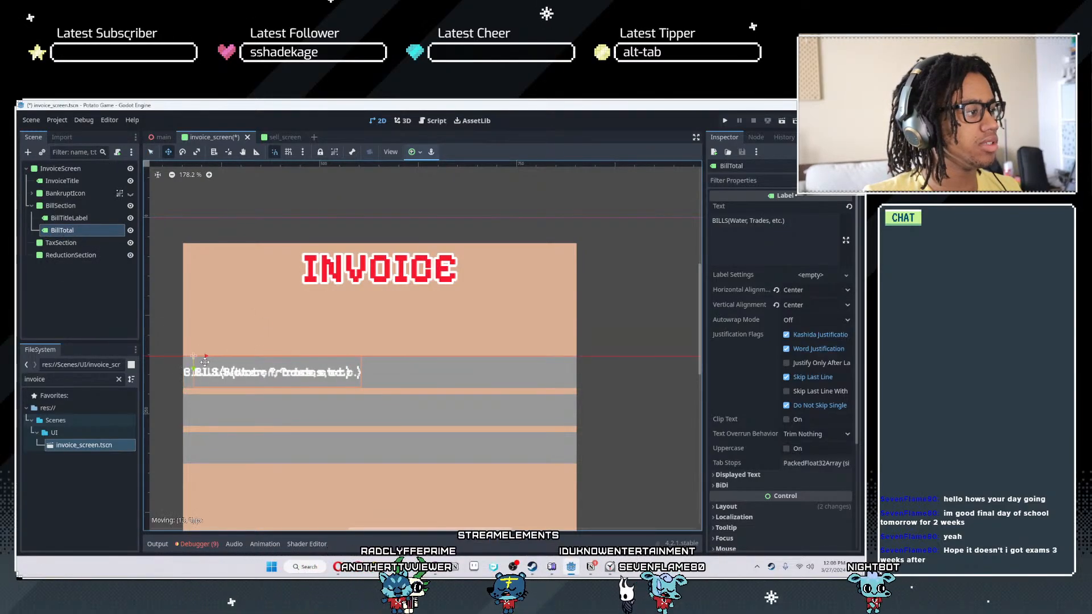
# - Anchor BillTotal center-right inside the BillSection strip and stretch it to the strip's full height
pyautogui.click(412, 152)
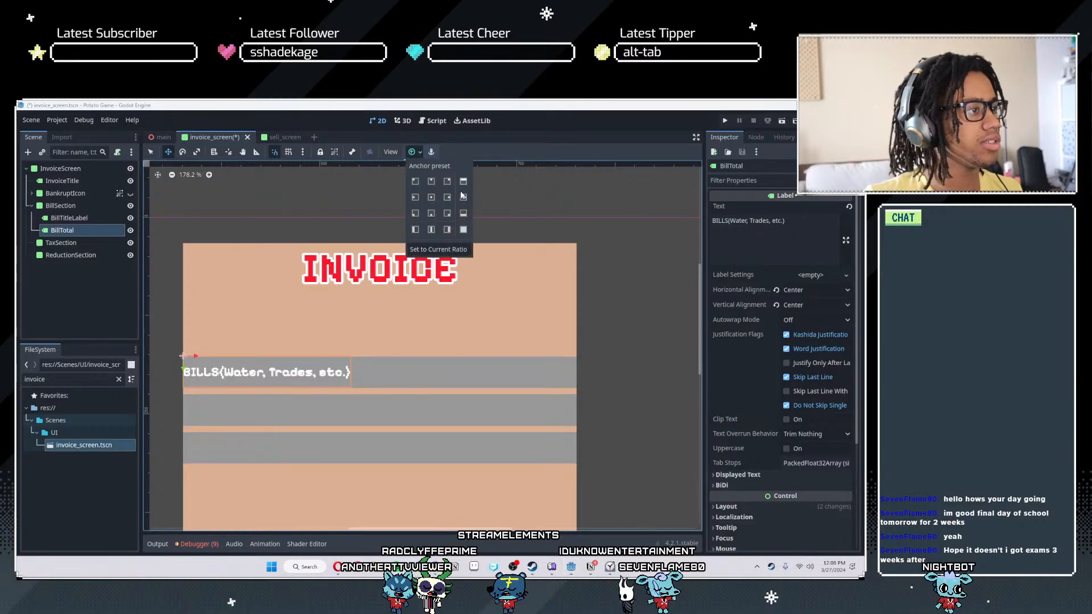
pyautogui.click(443, 205)
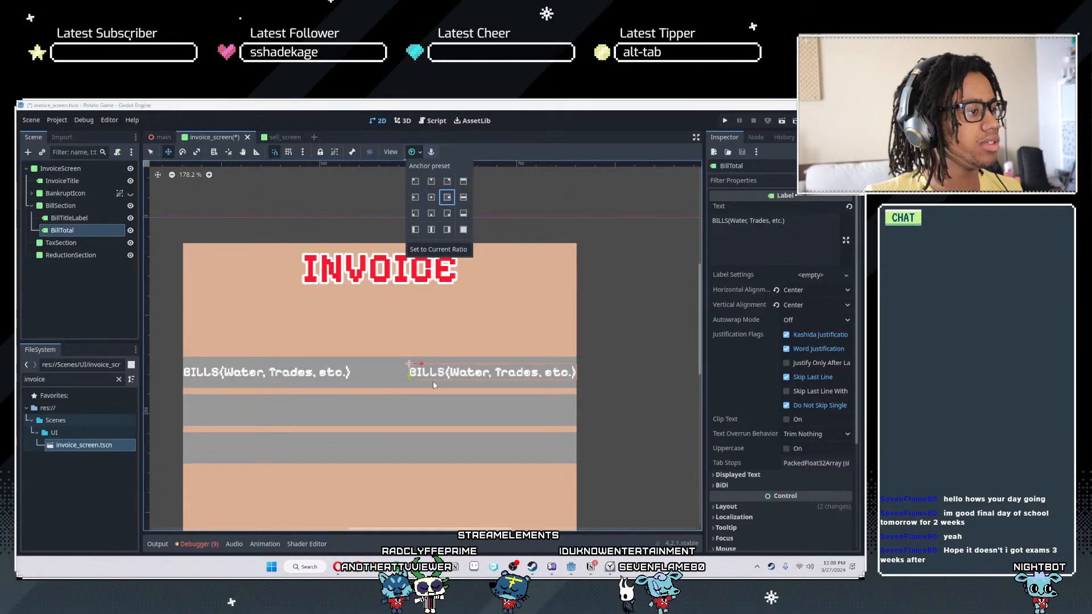
pyautogui.scroll(3, 433, 385)
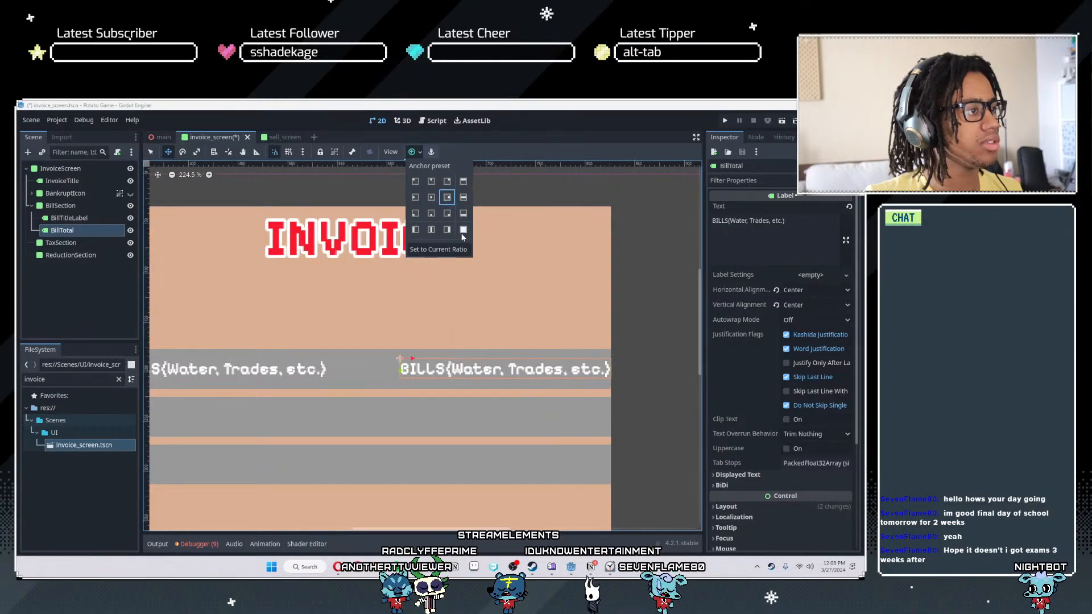
pyautogui.scroll(3, 479, 360)
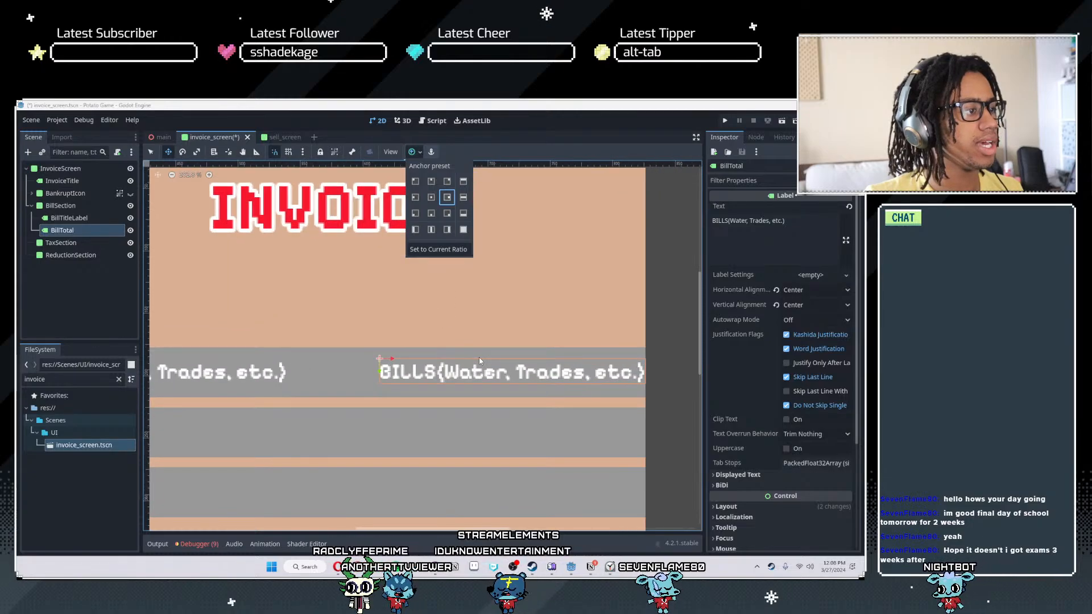
pyautogui.click(463, 370)
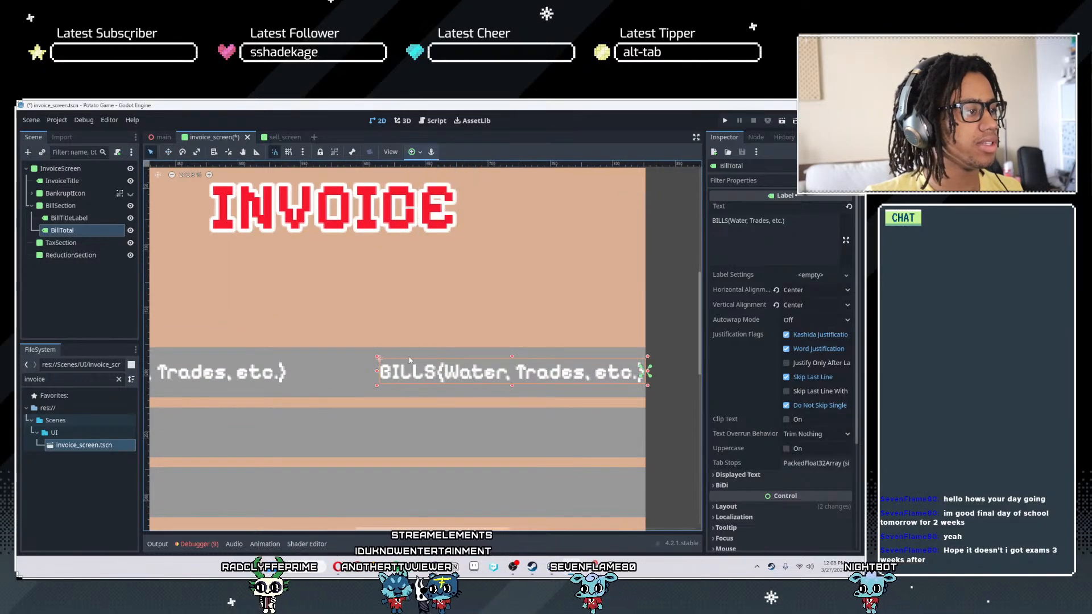
pyautogui.moveTo(512, 358); pyautogui.dragTo(512, 346)
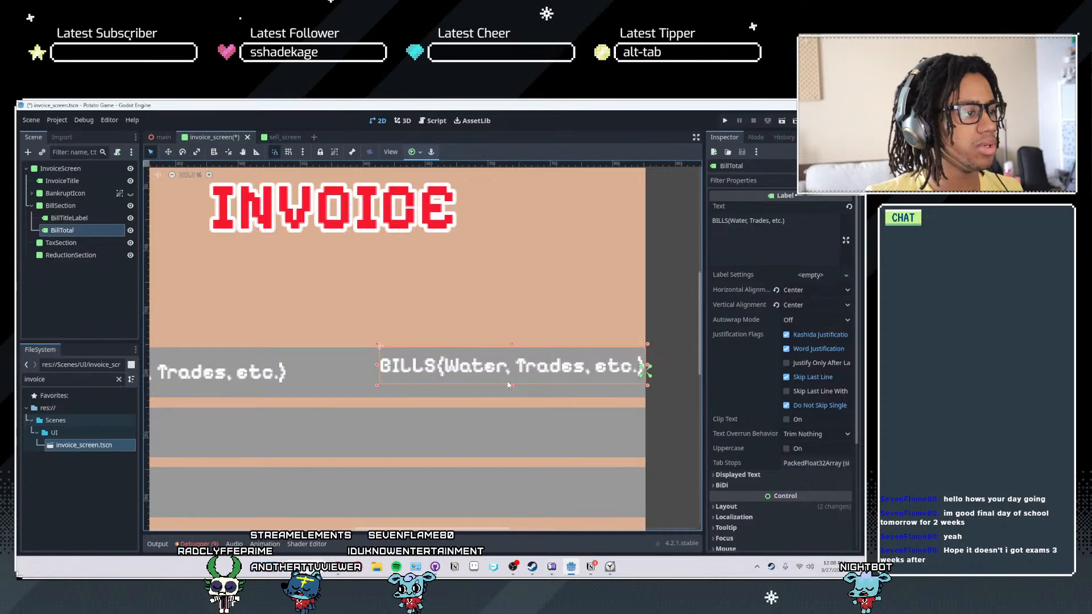
pyautogui.moveTo(511, 386); pyautogui.dragTo(508, 398)
pyautogui.scroll(-2, 366, 393)
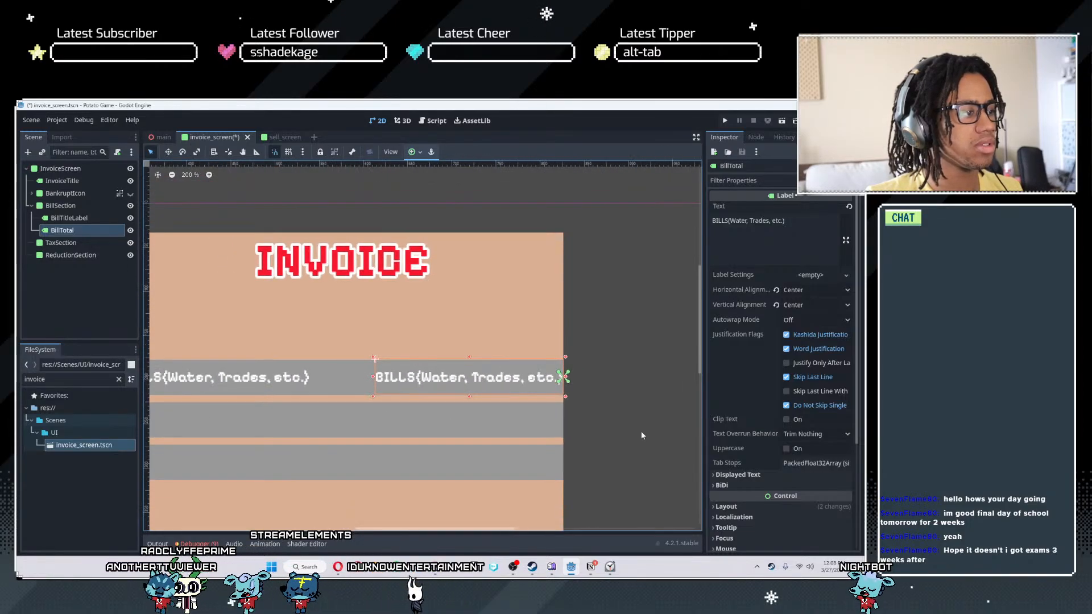
# - Examine how the two labels sit in the bill row relative to the empty strips beneath
pyautogui.click(643, 426)
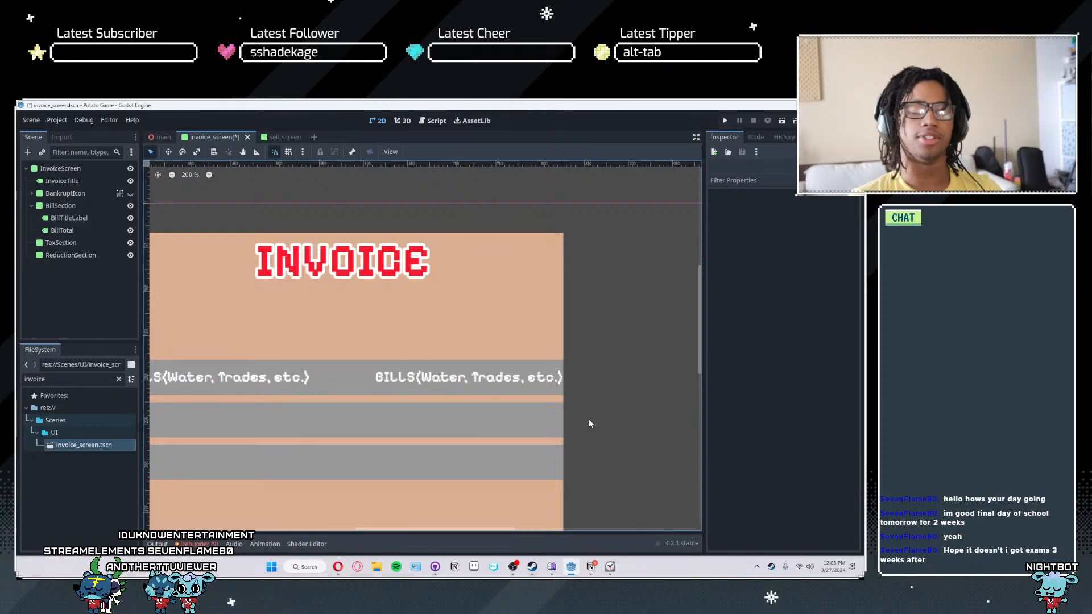
pyautogui.scroll(-1, 520, 408)
pyautogui.scroll(1, 518, 413)
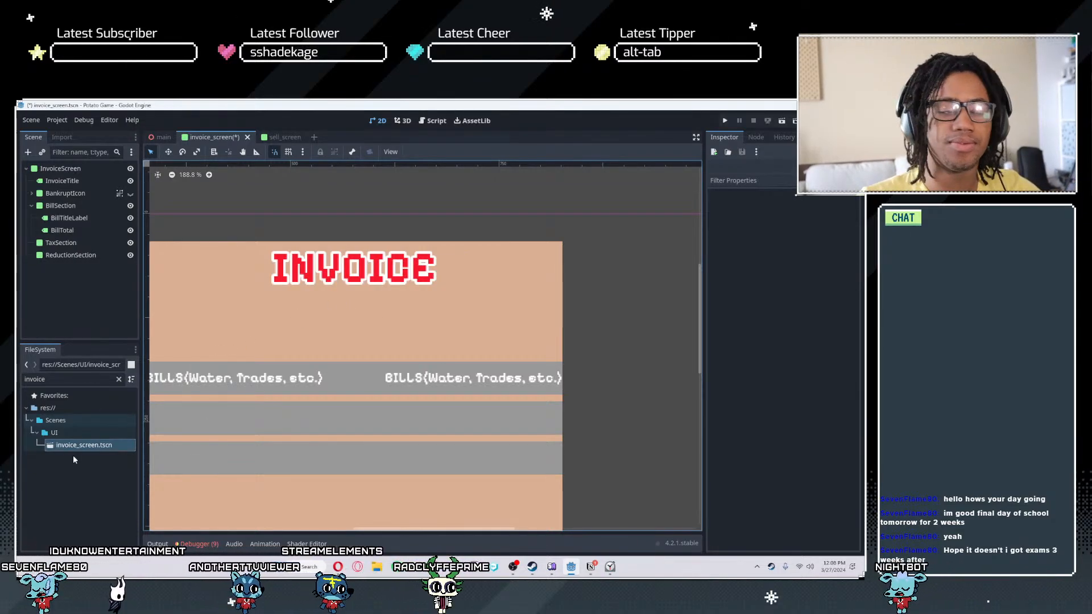
pyautogui.scroll(2, 430, 410)
pyautogui.scroll(3, 430, 411)
pyautogui.moveTo(431, 410); pyautogui.dragTo(560, 306, button='middle')
pyautogui.scroll(-6, 539, 284)
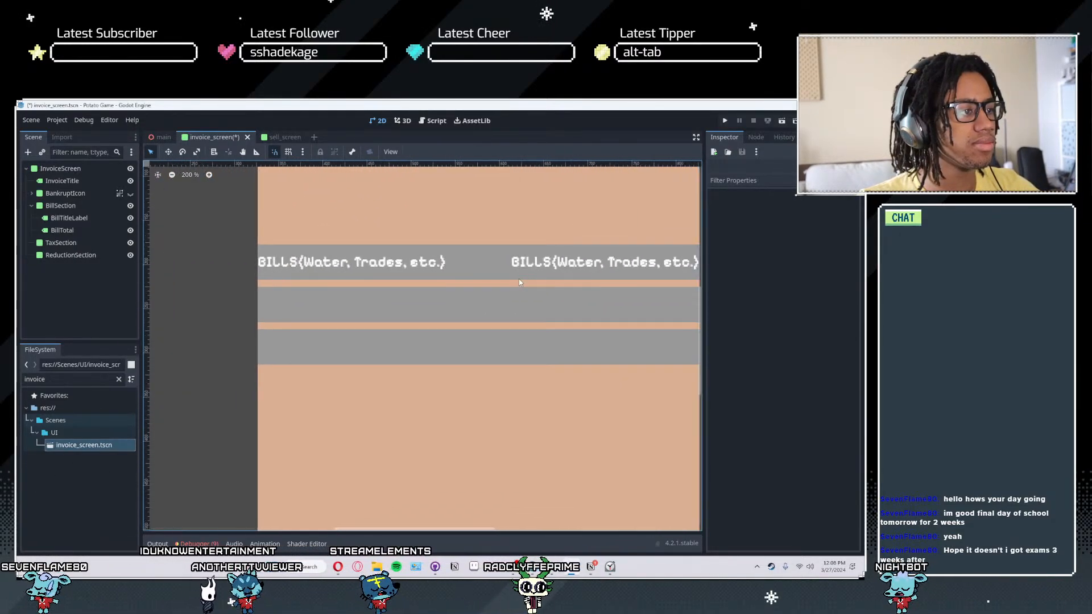
pyautogui.moveTo(516, 278); pyautogui.dragTo(543, 306, button='middle')
pyautogui.scroll(1, 542, 305)
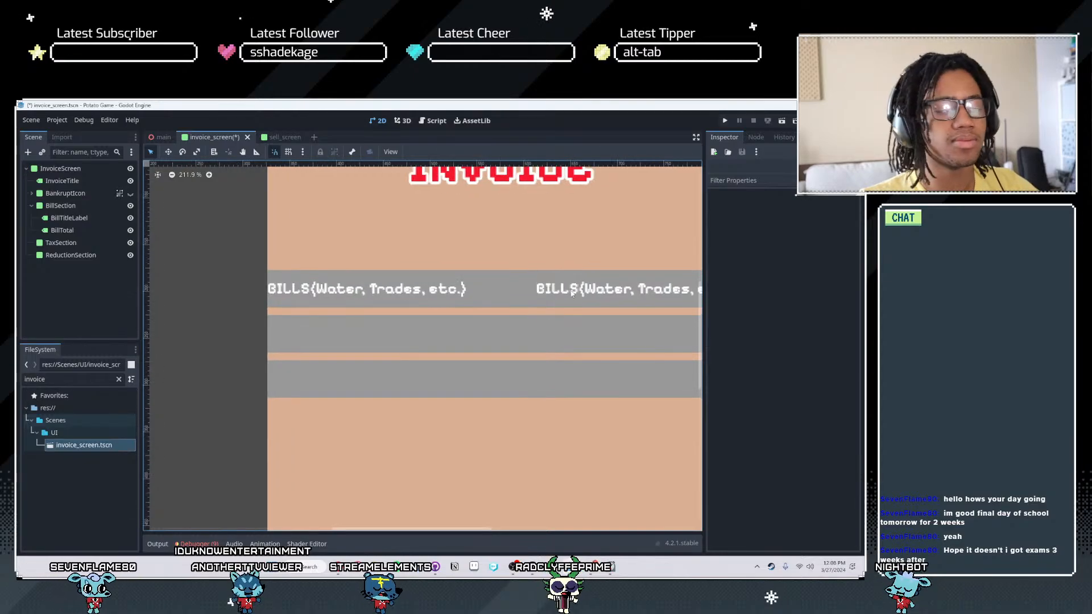
pyautogui.click(581, 290)
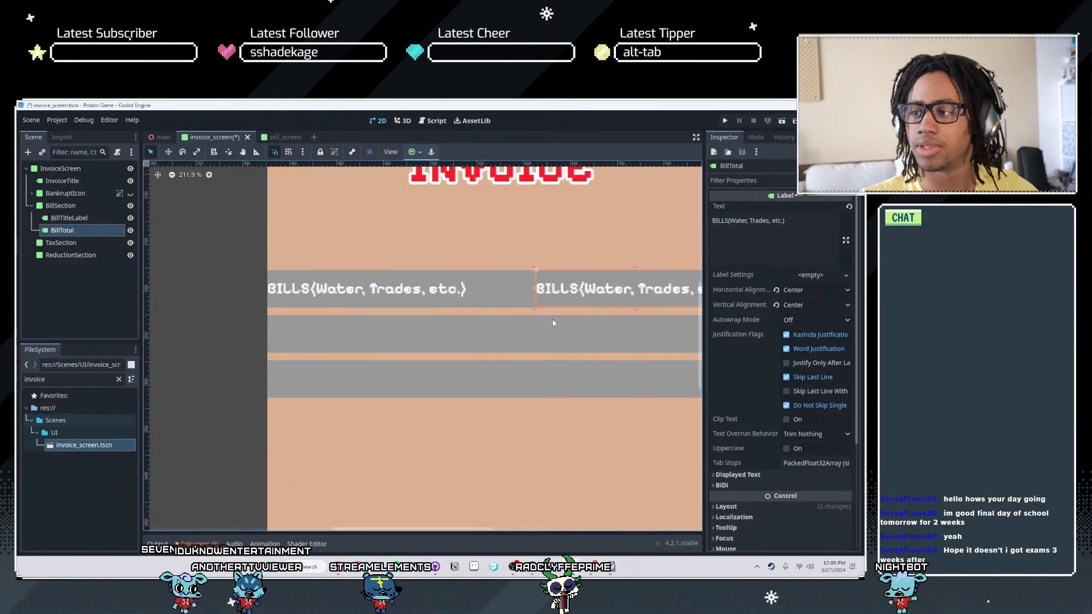
pyautogui.scroll(-1, 433, 385)
pyautogui.scroll(2, 516, 358)
pyautogui.moveTo(517, 358); pyautogui.dragTo(495, 401, button='middle')
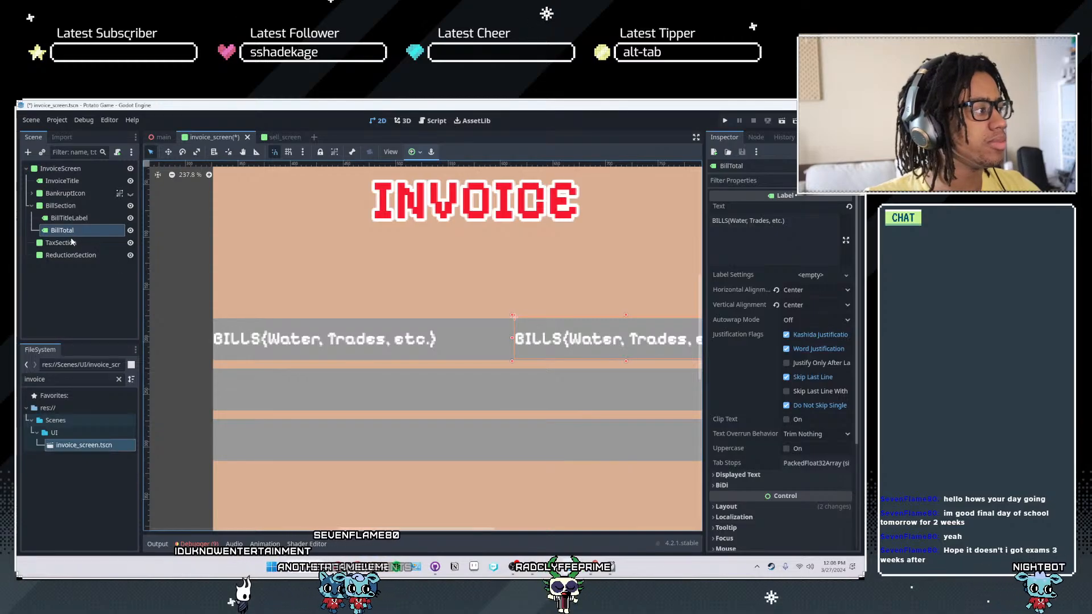
# - Delete the TaxSection and ReductionSection panels together
pyautogui.click(63, 242)
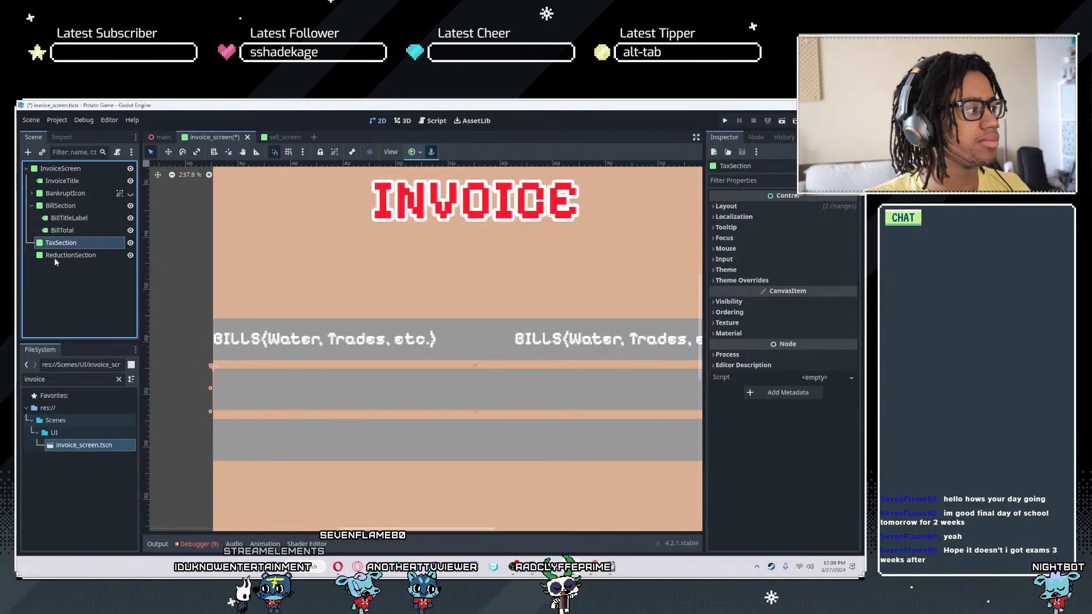
pyautogui.keyDown('shift'); pyautogui.click(54, 256); pyautogui.keyUp('shift')
pyautogui.press('Delete')
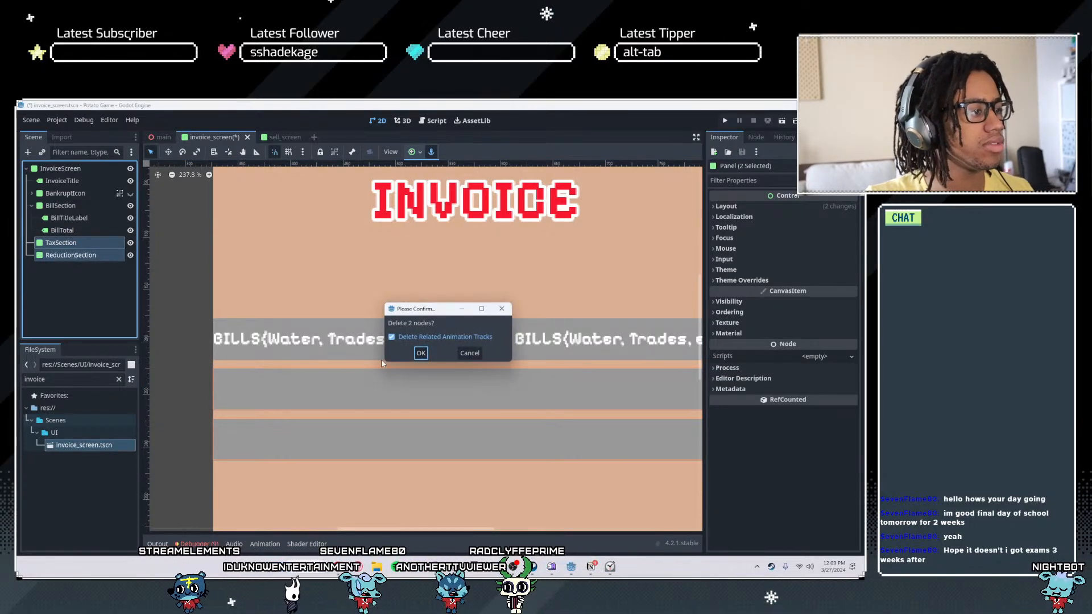
pyautogui.click(421, 353)
# - Duplicate the BillSection strip with its labels and move the copy directly beneath the original, leaving a small gap
pyautogui.click(56, 208)
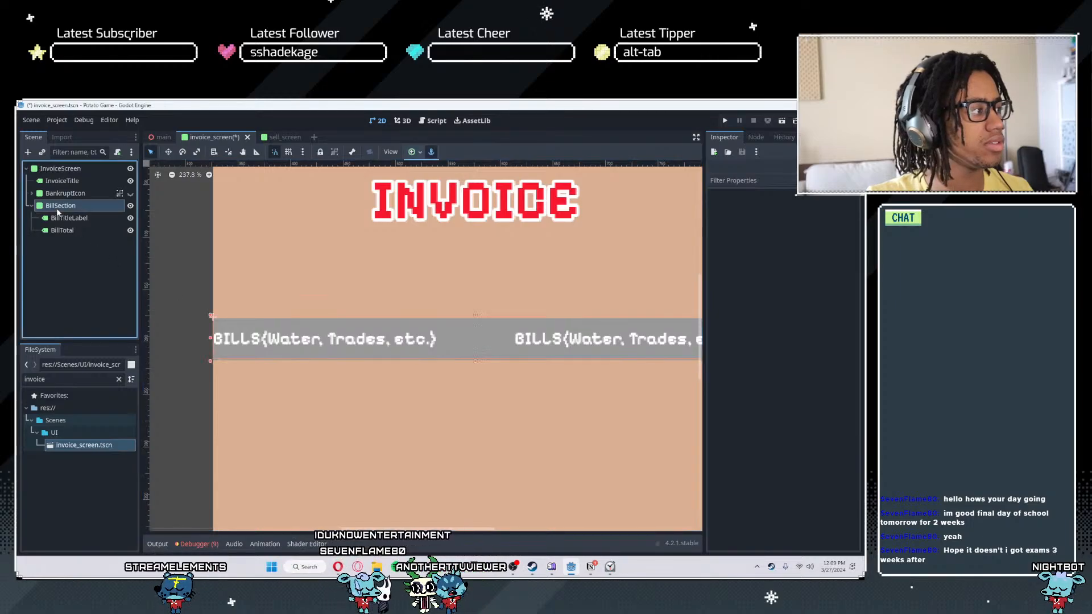
pyautogui.hotkey('ctrl', 'd')
pyautogui.press('w')
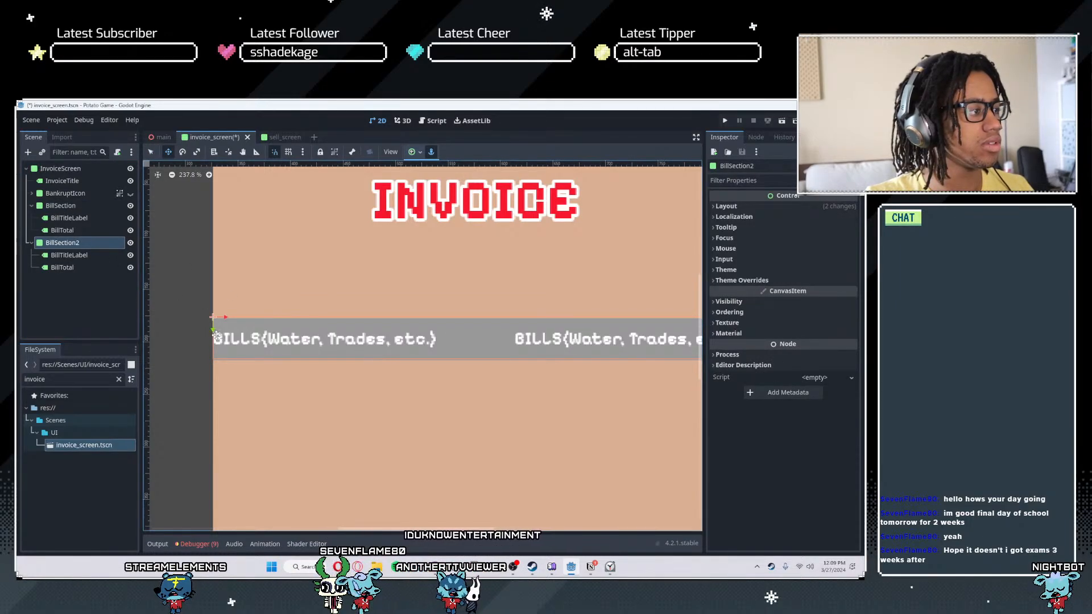
pyautogui.moveTo(211, 333); pyautogui.dragTo(209, 386)
# - Rename the duplicated strip TaxSection
pyautogui.doubleClick(56, 242)
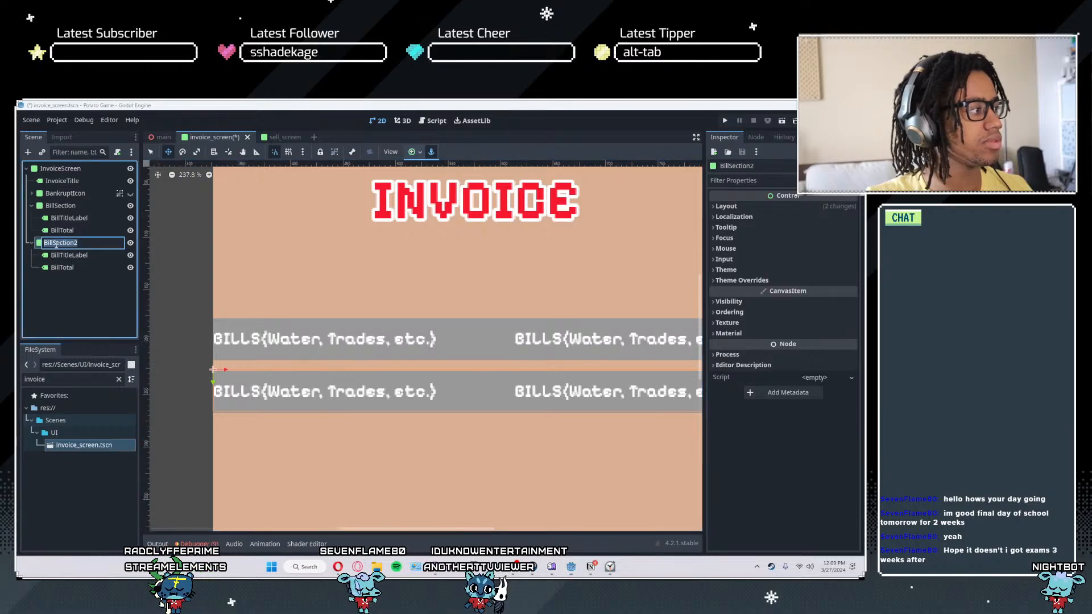
pyautogui.write('TaxSection')
pyautogui.press('Return')
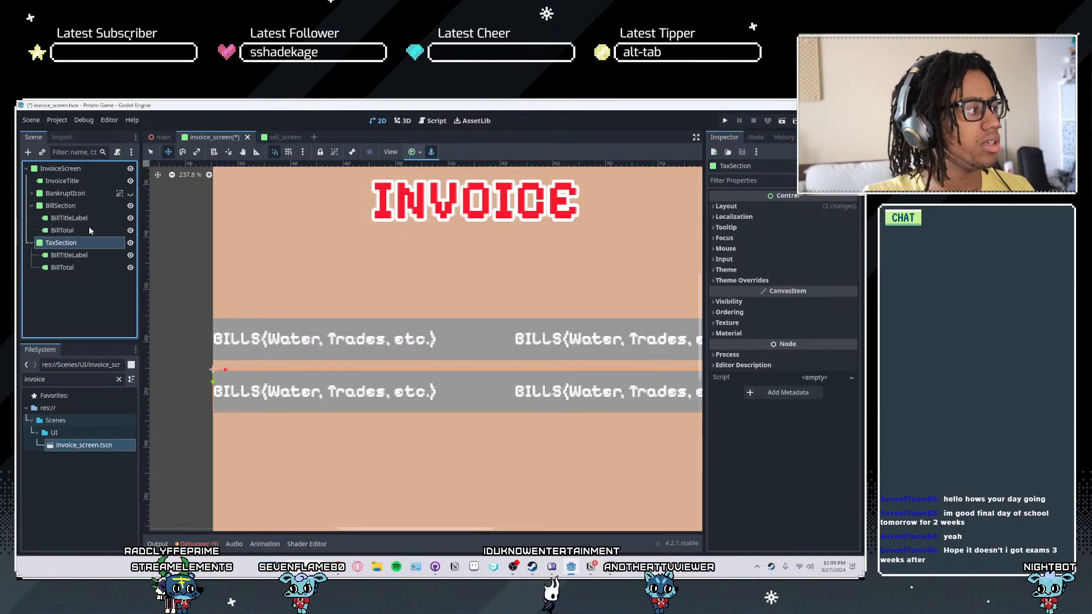
# - Replace the BillTotal label's text in BillSection with the placeholder amount $0000000
pyautogui.click(89, 230)
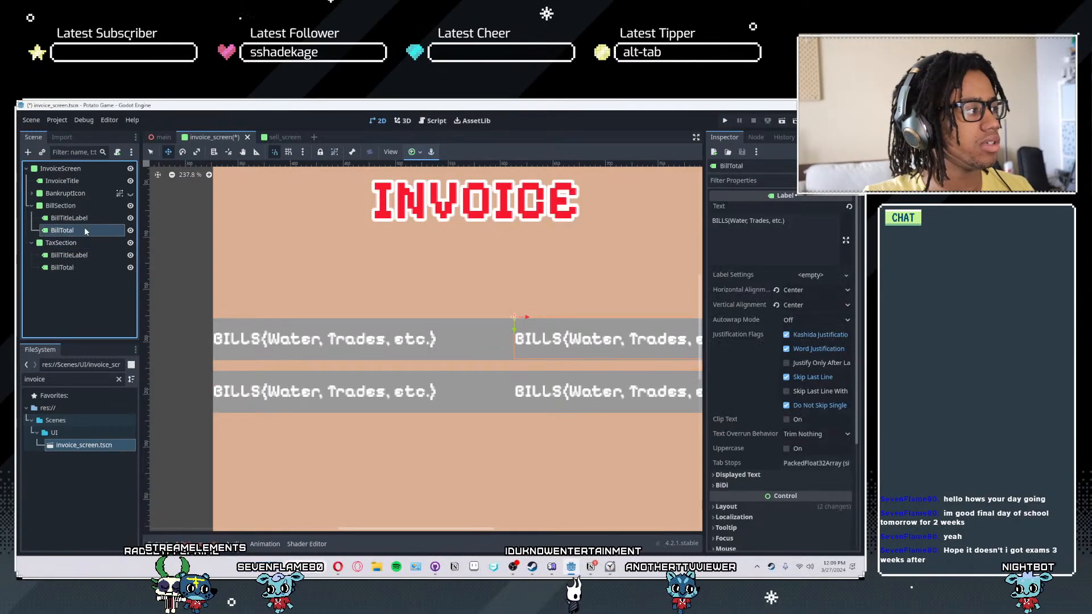
pyautogui.click(733, 239)
pyautogui.hotkey('ctrl', 'a')
pyautogui.write('$')
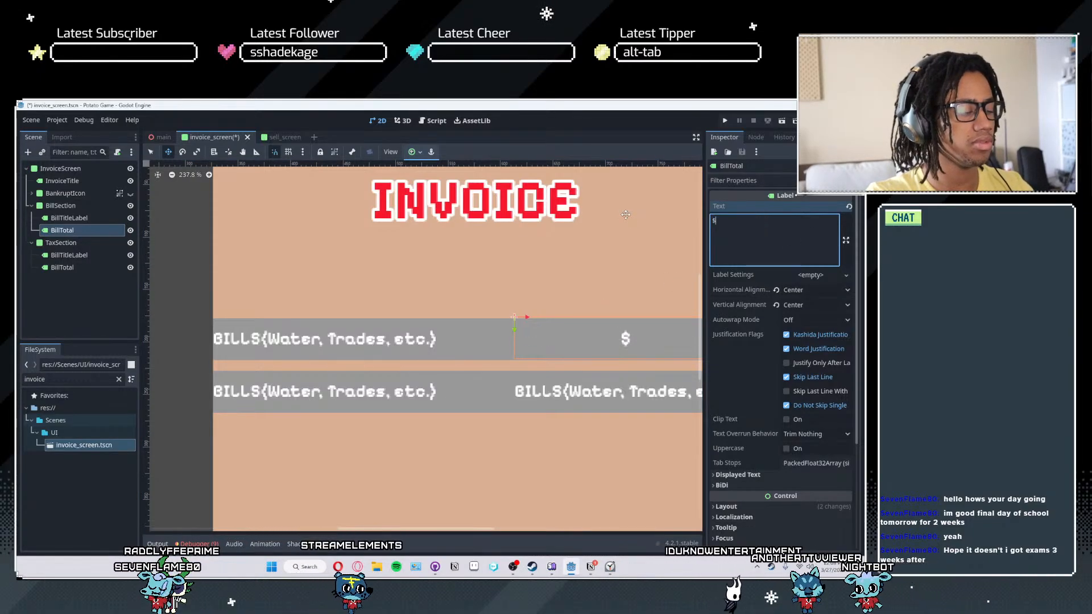
pyautogui.write('_')
pyautogui.press('BackSpace')
pyautogui.write(')))')
pyautogui.press('BackSpace')
pyautogui.press('BackSpace')
pyautogui.press('BackSpace')
pyautogui.write('000000')
pyautogui.scroll(1, 577, 355)
pyautogui.moveTo(577, 355); pyautogui.dragTo(498, 353, button='middle')
pyautogui.scroll(-3, 498, 353)
pyautogui.moveTo(431, 352); pyautogui.dragTo(480, 356, button='middle')
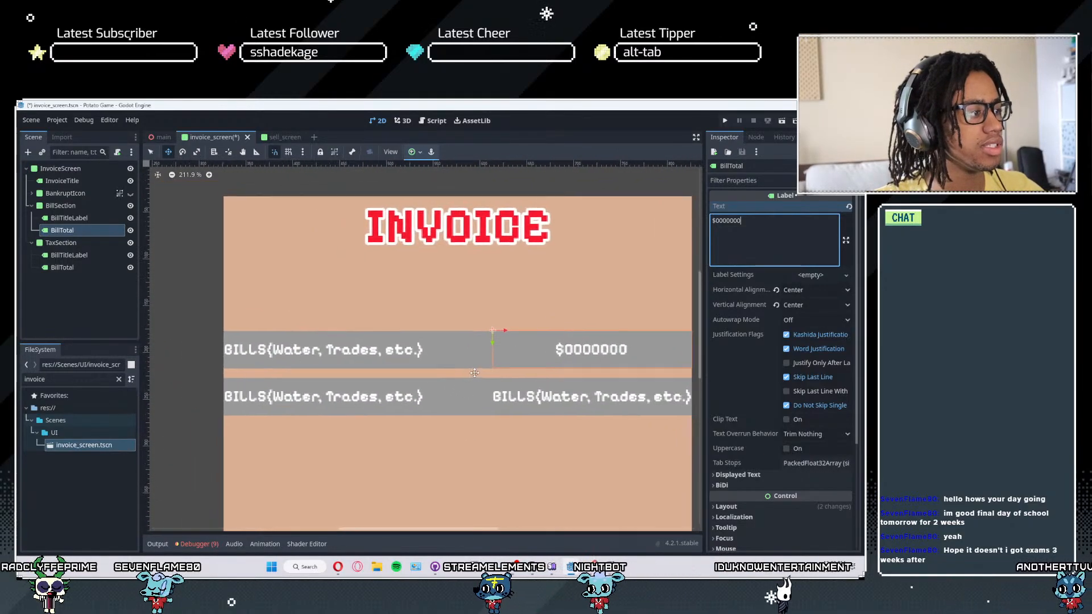
# - Right-align the BillTotal label's text horizontally and nudge the label slightly inward from the right edge of the BillSection strip
pyautogui.click(790, 307)
pyautogui.click(805, 289)
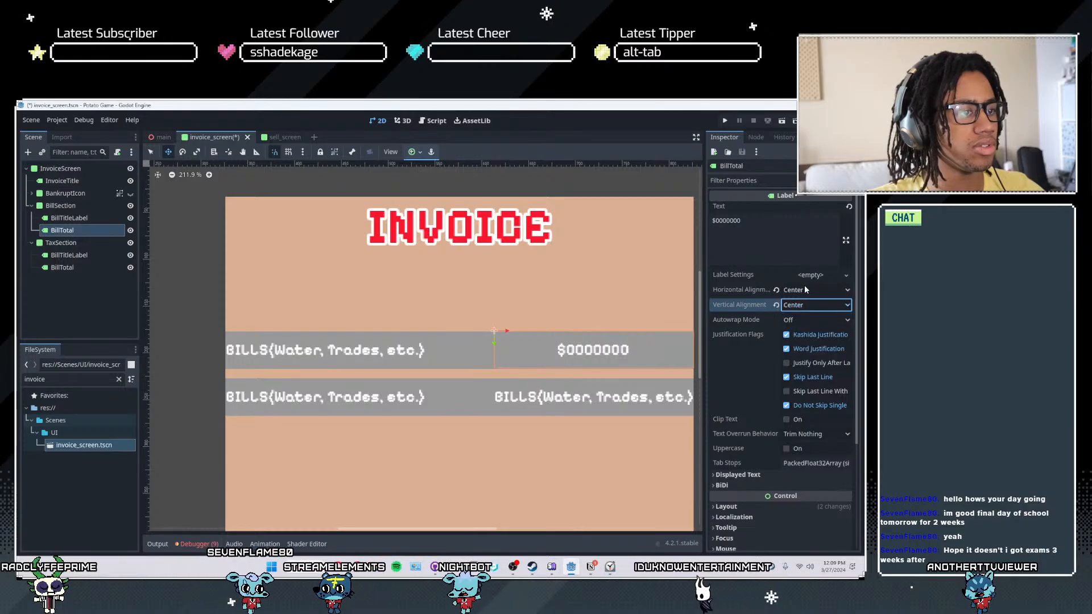
pyautogui.click(806, 289)
pyautogui.click(796, 330)
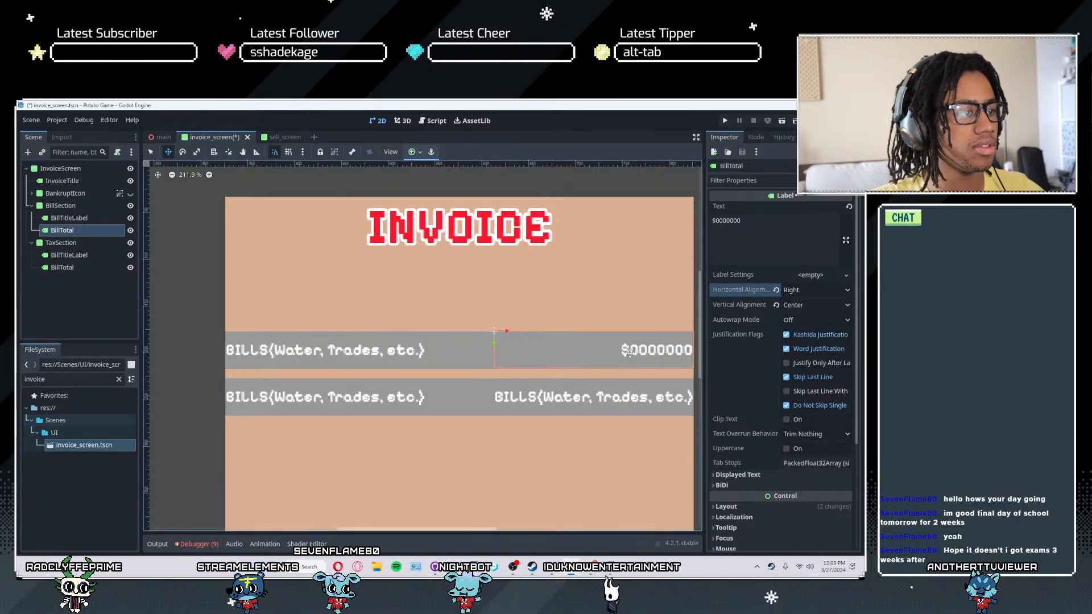
pyautogui.scroll(-1, 519, 333)
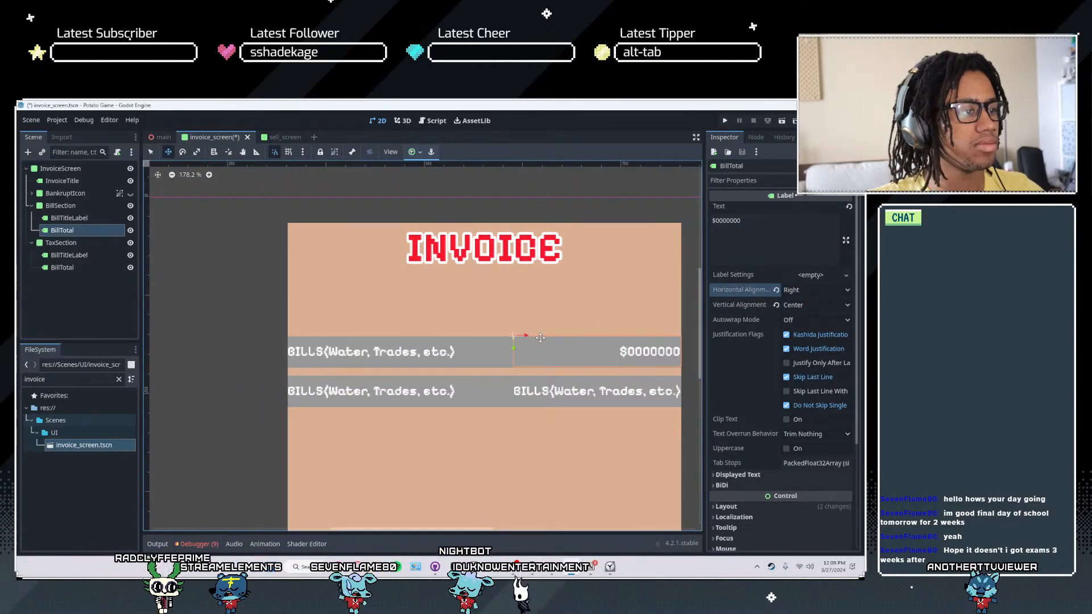
pyautogui.moveTo(571, 336); pyautogui.dragTo(569, 336, button='middle')
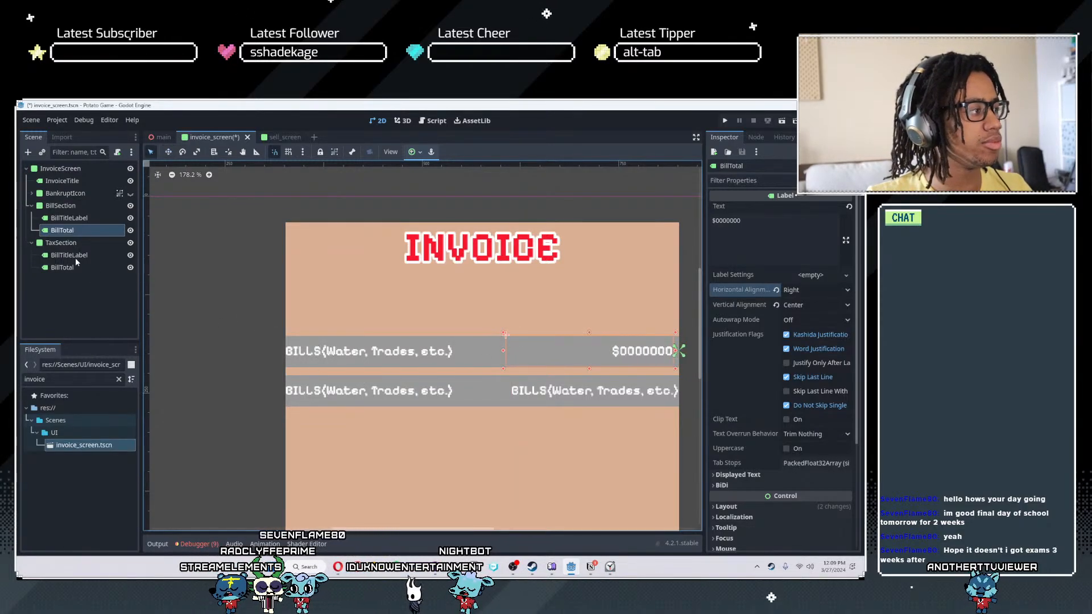
# - Move BillSection's BillTitleLabel slightly inward from the strip's left edge and save the scene
pyautogui.click(69, 218)
pyautogui.scroll(-1, 267, 322)
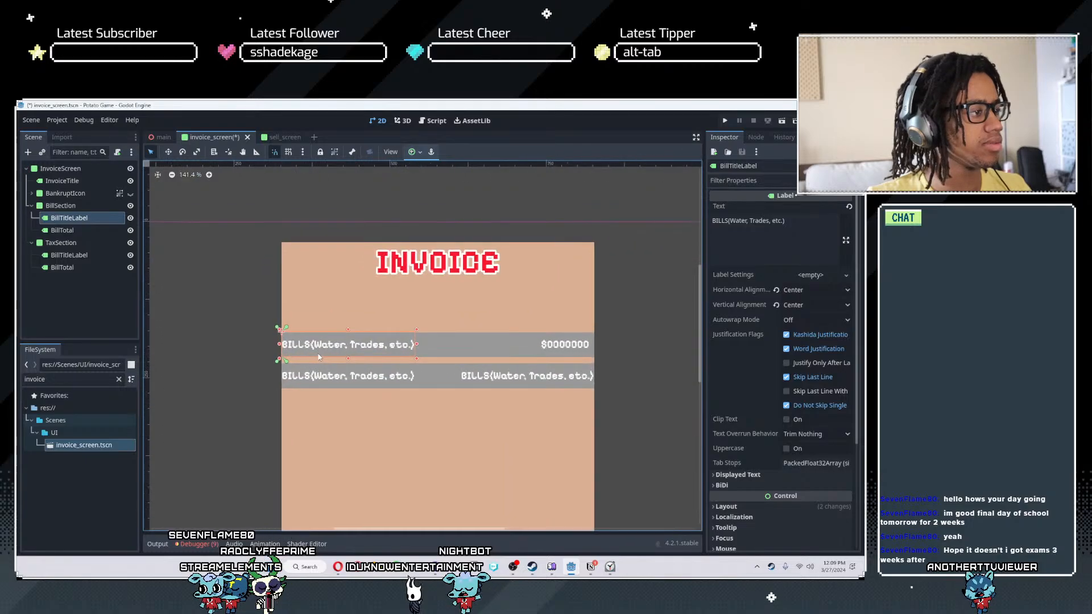
pyautogui.scroll(1, 318, 357)
pyautogui.press('w')
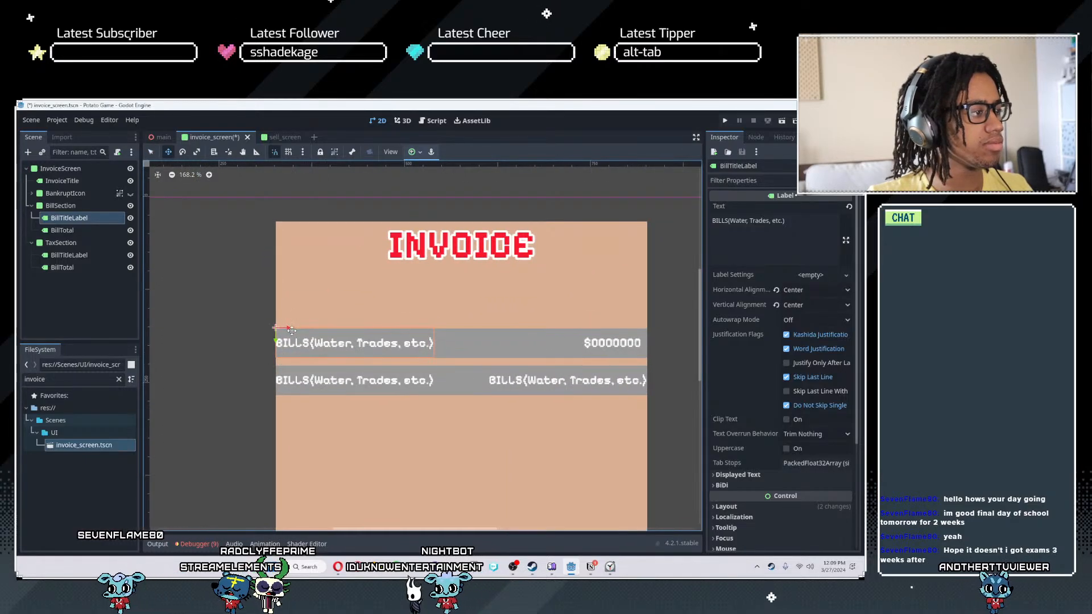
pyautogui.hotkey('ctrl', 's')
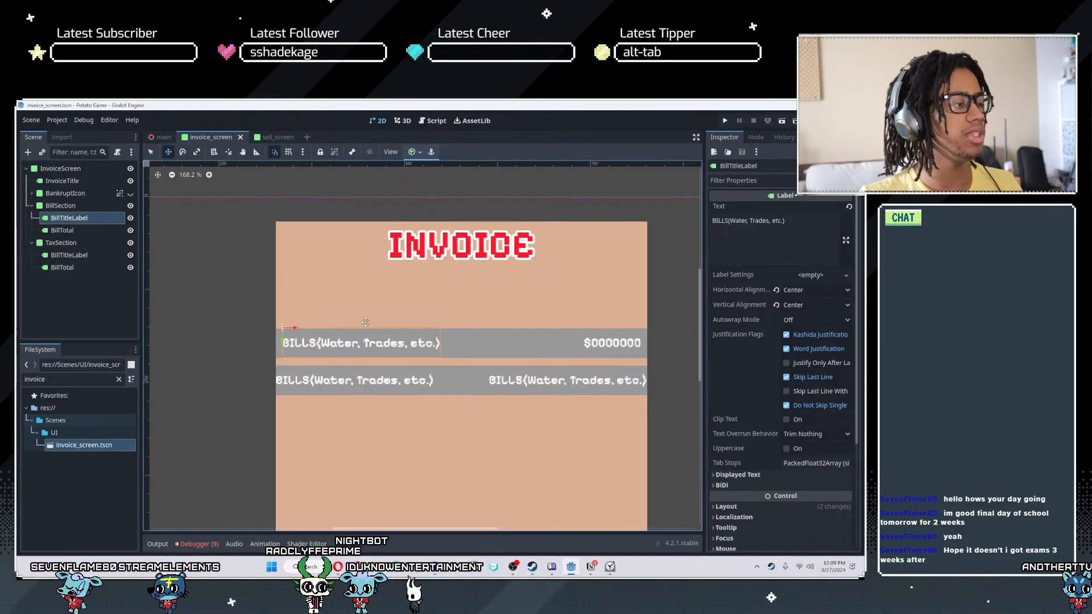
# - Move BillSection's BillTitleLabel back flush with the strip's left edge
pyautogui.scroll(1, 363, 331)
pyautogui.moveTo(430, 336); pyautogui.dragTo(345, 325, button='middle')
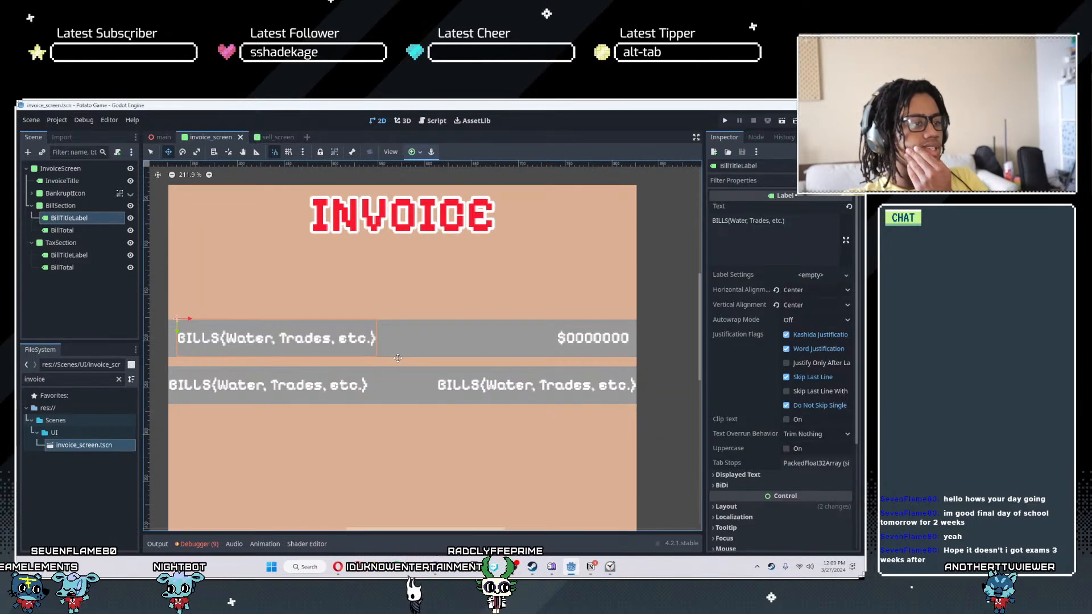
pyautogui.moveTo(398, 359); pyautogui.dragTo(402, 359, button='middle')
pyautogui.moveTo(240, 330); pyautogui.dragTo(285, 341, button='middle')
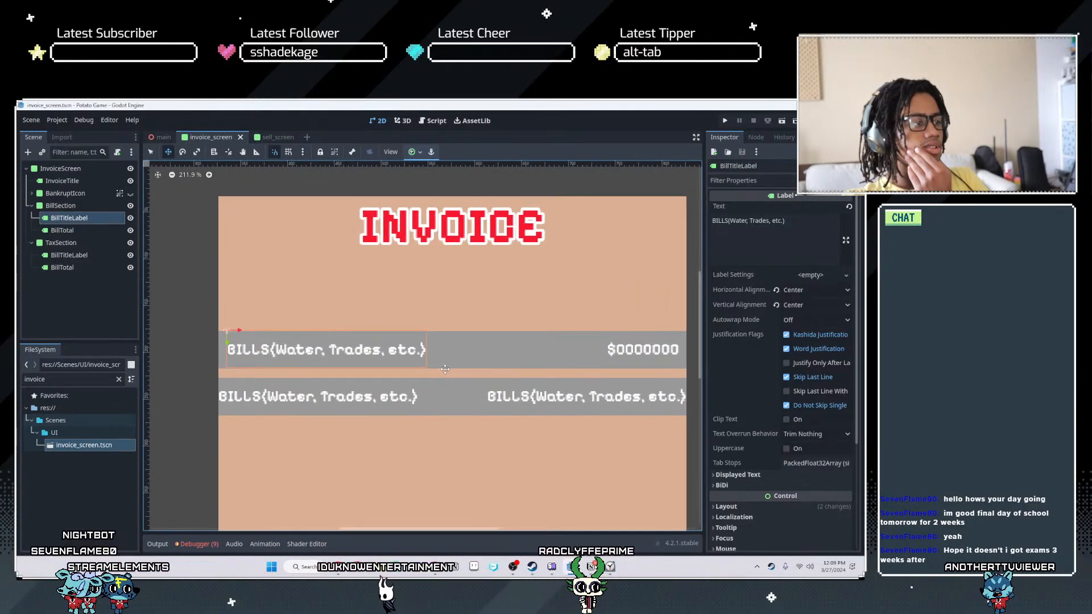
pyautogui.moveTo(241, 331); pyautogui.dragTo(233, 331)
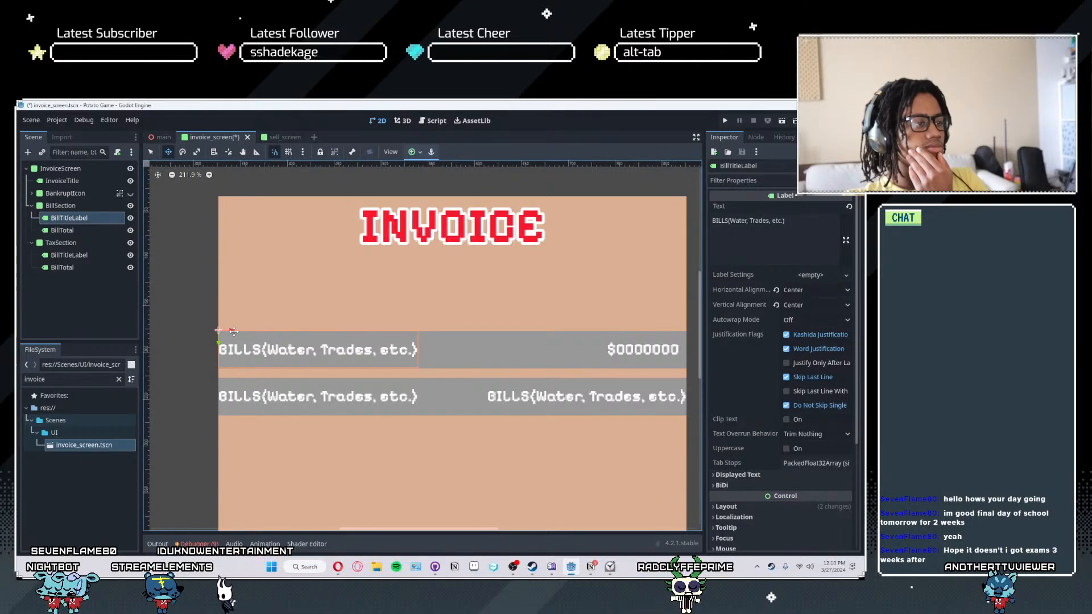
# - Show BankruptIcon, collapse the BillSection and TaxSection branches, and reorder BankruptIcon below TaxSection so the stamp draws over the strips
pyautogui.scroll(-2, 452, 416)
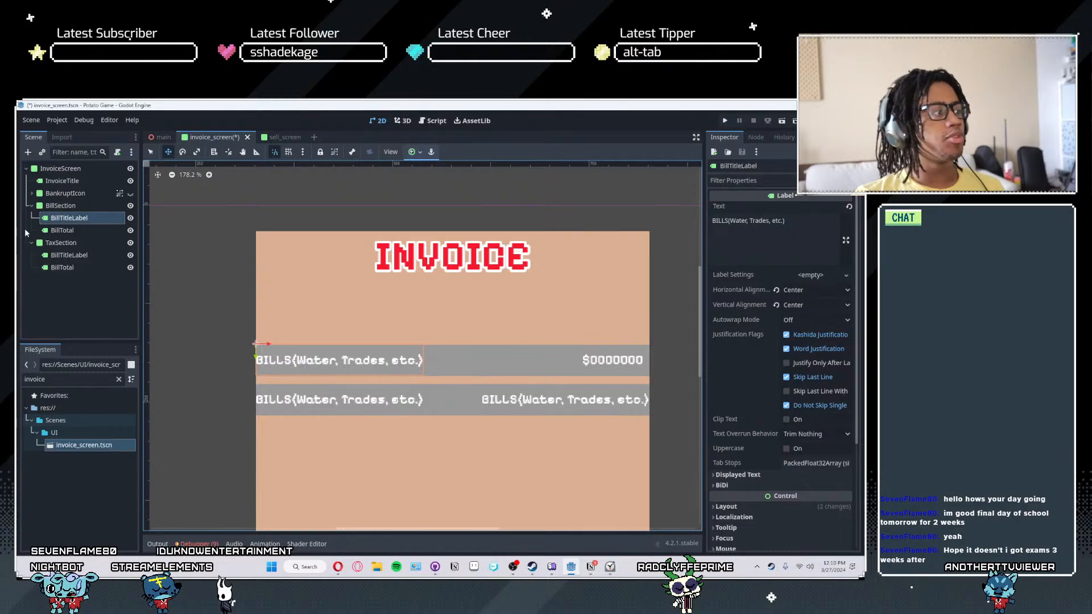
pyautogui.click(130, 194)
pyautogui.scroll(-1, 547, 333)
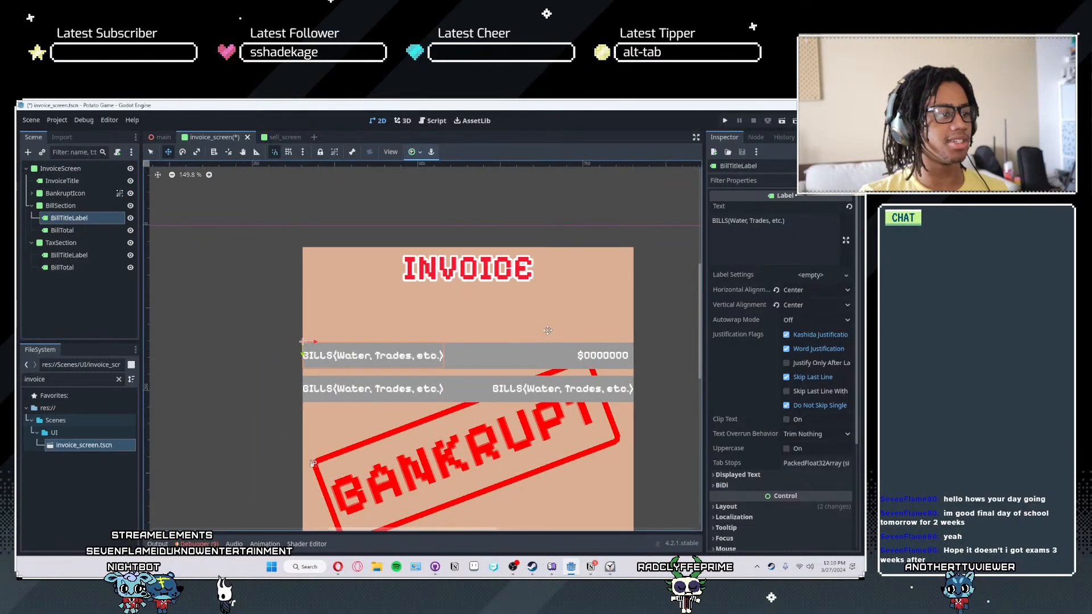
pyautogui.click(32, 206)
pyautogui.click(31, 217)
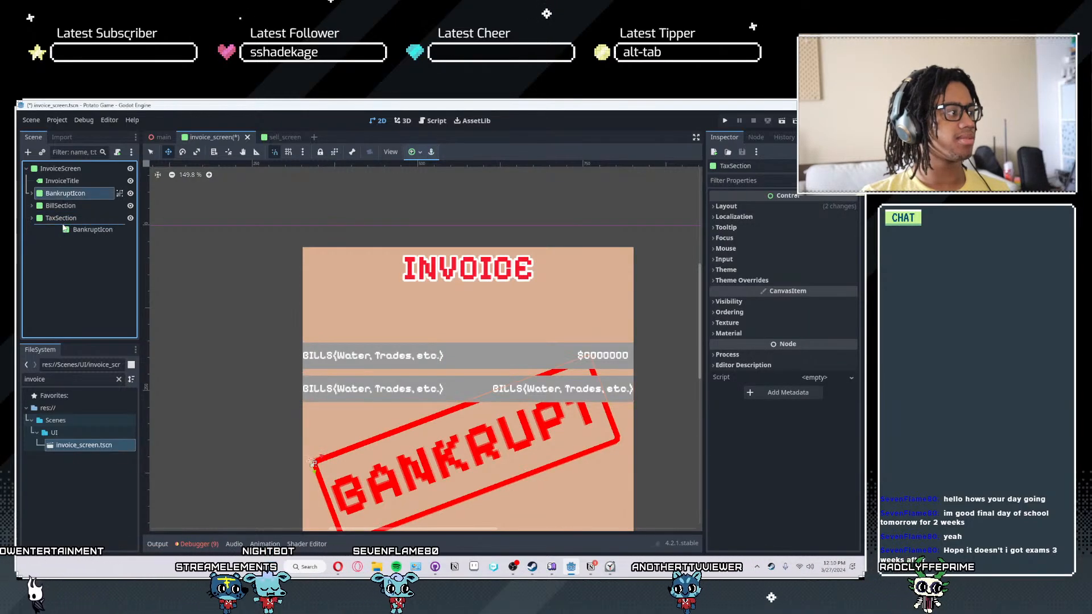
pyautogui.moveTo(64, 193); pyautogui.dragTo(62, 223)
# - Nudge the BANKRUPT stamp slightly down and to the right on the invoice
pyautogui.moveTo(553, 436); pyautogui.dragTo(557, 349, button='middle')
pyautogui.scroll(3, 560, 343)
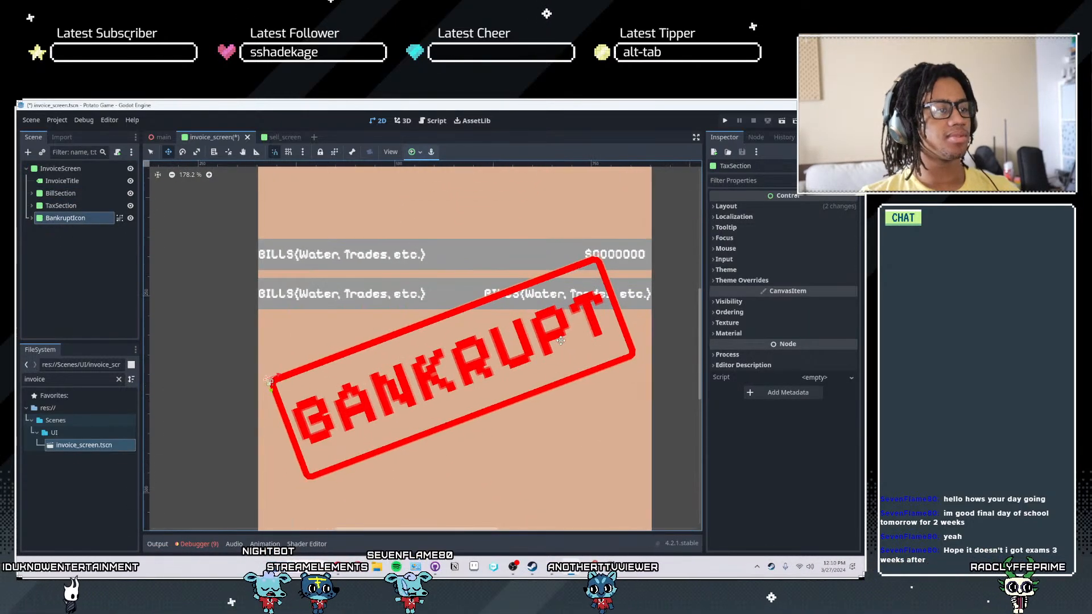
pyautogui.scroll(-7, 560, 344)
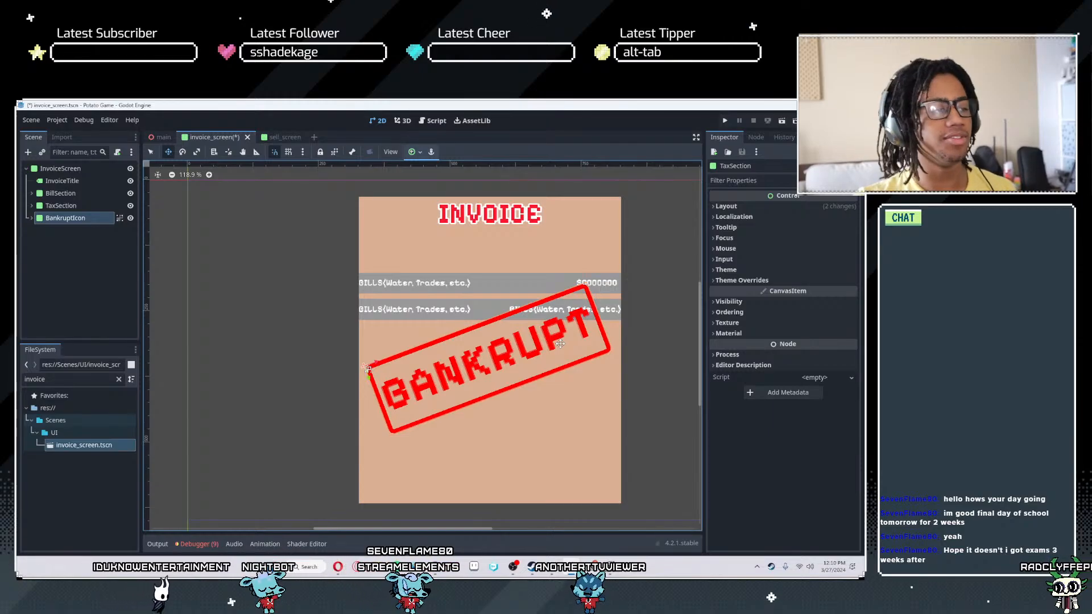
pyautogui.moveTo(394, 357); pyautogui.dragTo(400, 360)
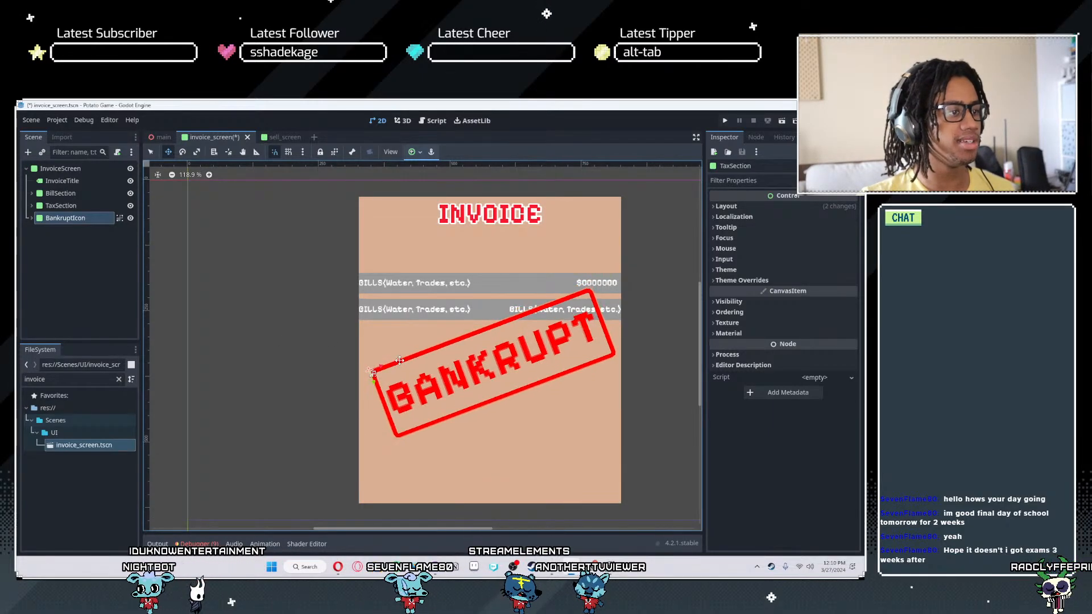
# - Compare the invoice with and without the BANKRUPT stamp, leaving BankruptIcon hidden and BillSection selected
pyautogui.click(67, 192)
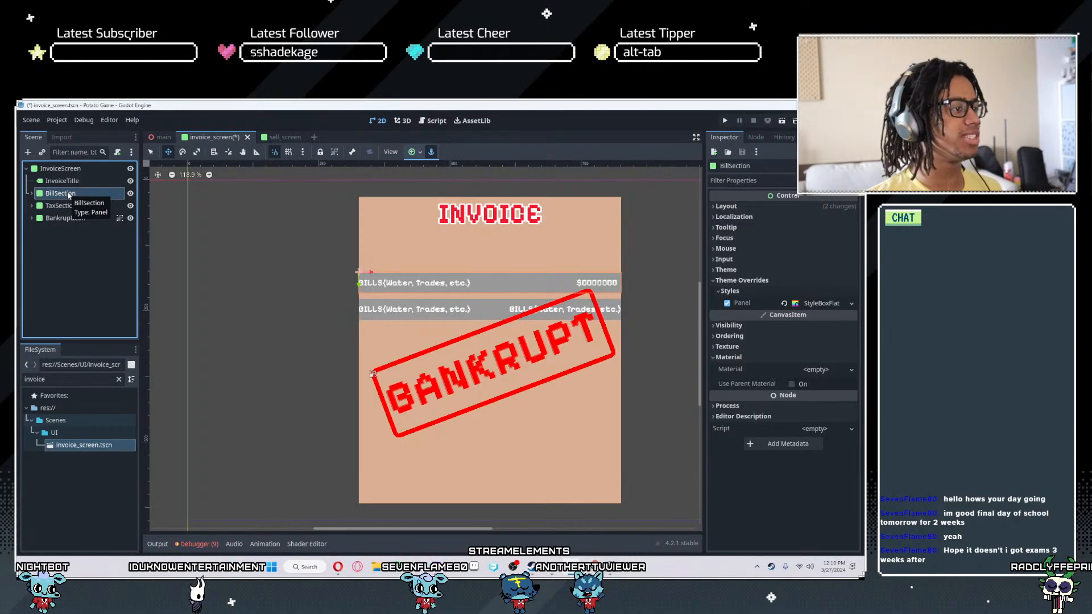
pyautogui.click(130, 219)
pyautogui.click(130, 218)
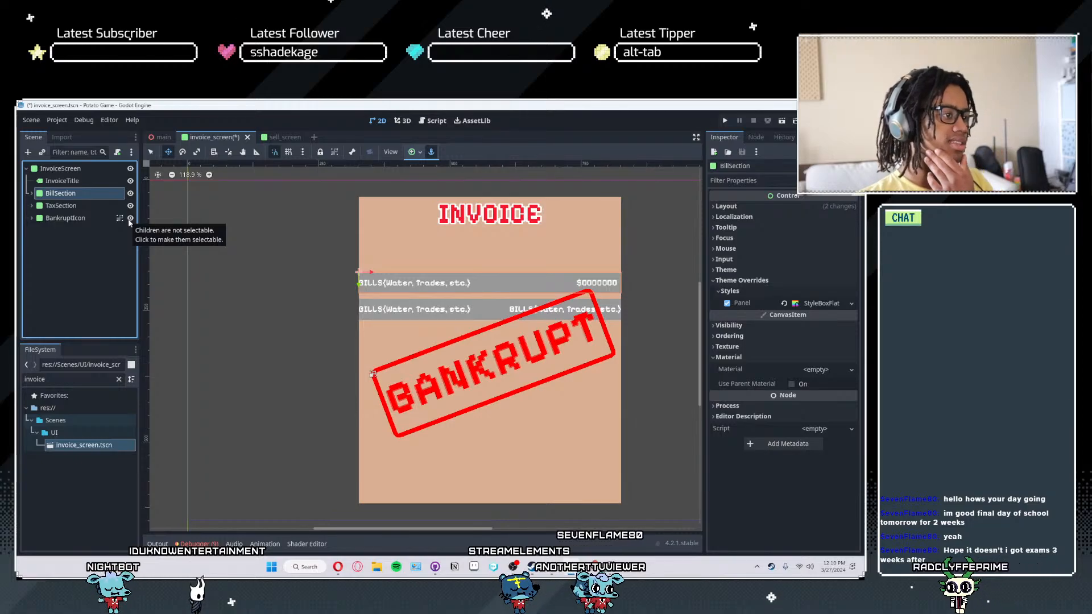
pyautogui.click(130, 219)
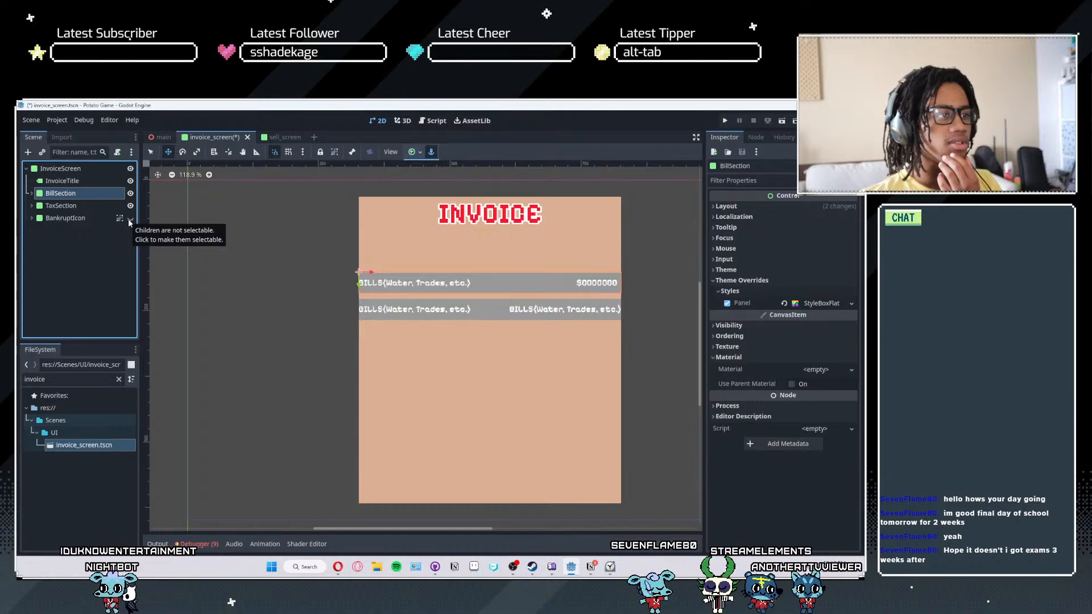
pyautogui.click(128, 219)
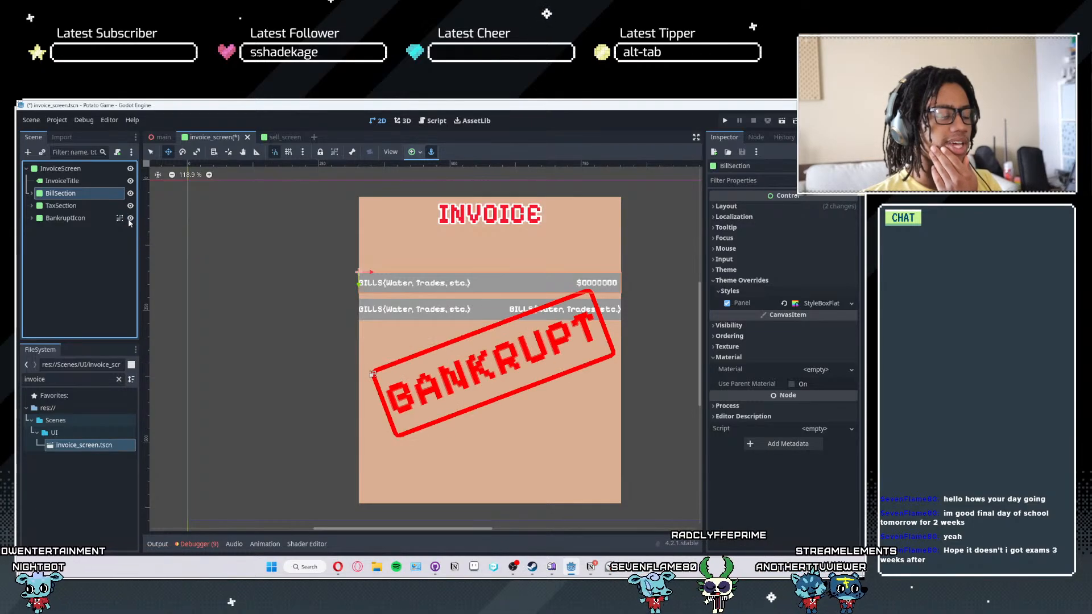
pyautogui.click(129, 219)
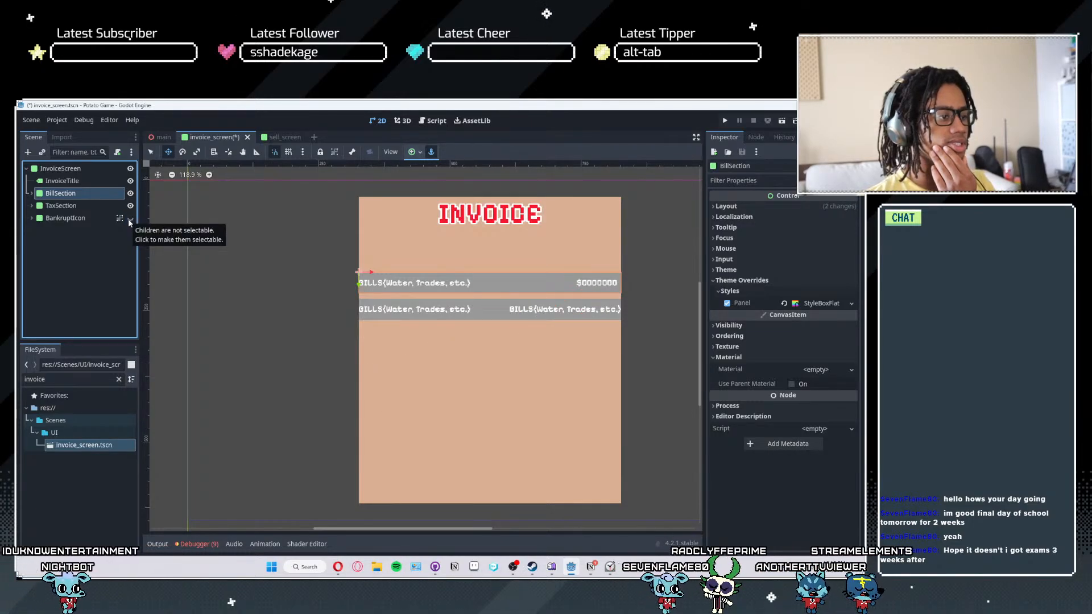
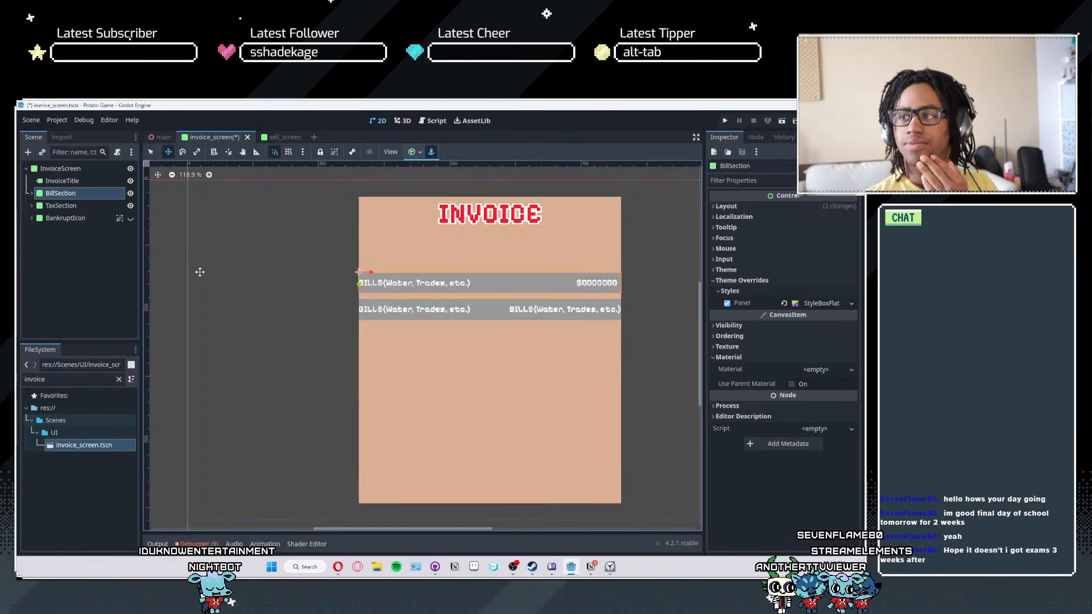
pyautogui.click(609, 566)
pyautogui.click(609, 566)
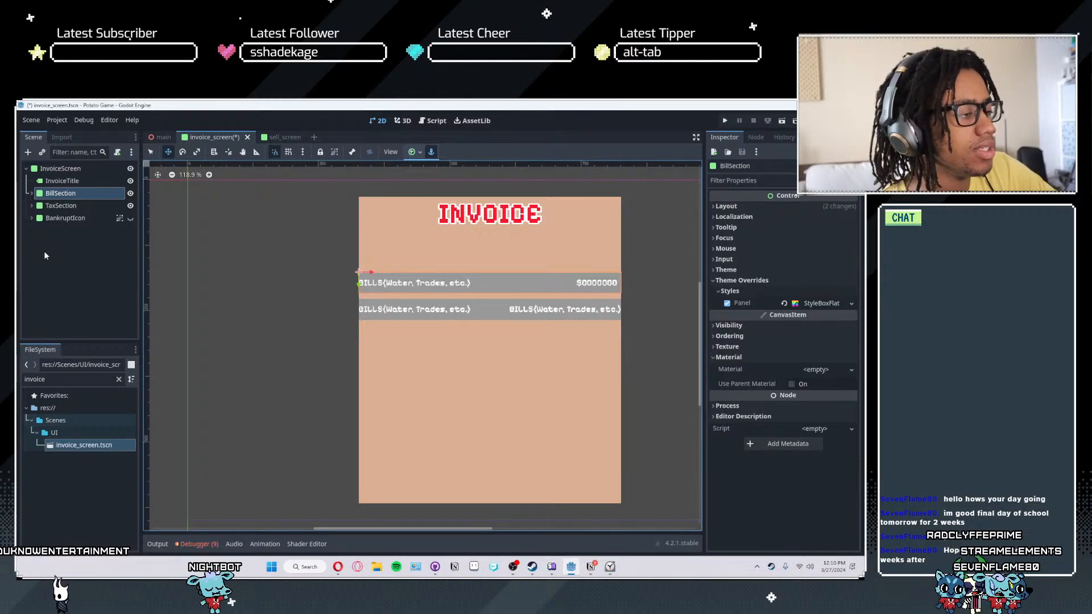
pyautogui.scroll(6, 493, 279)
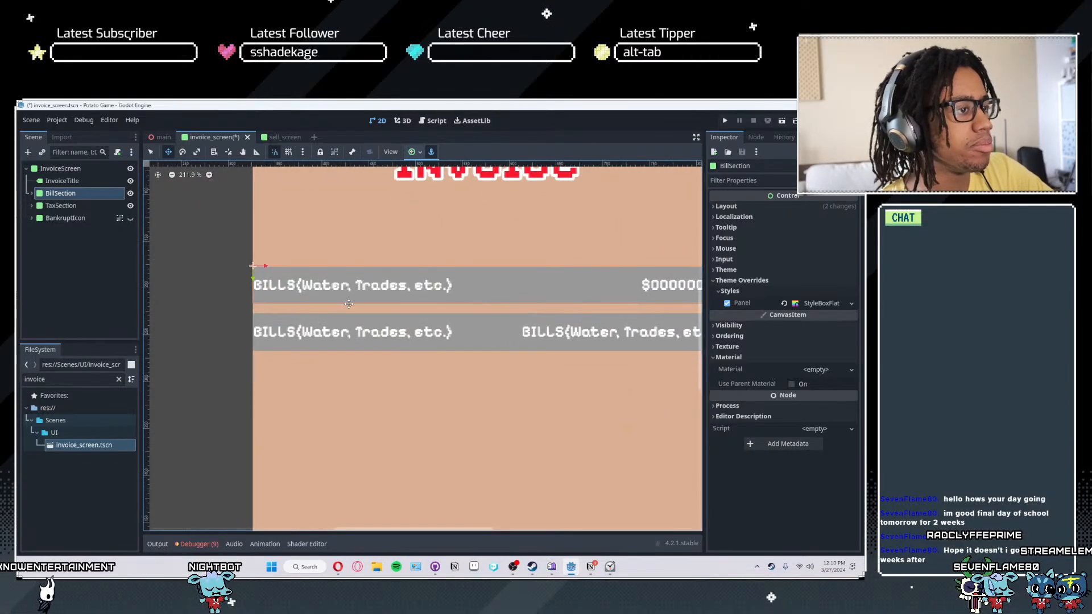
pyautogui.scroll(-1, 347, 303)
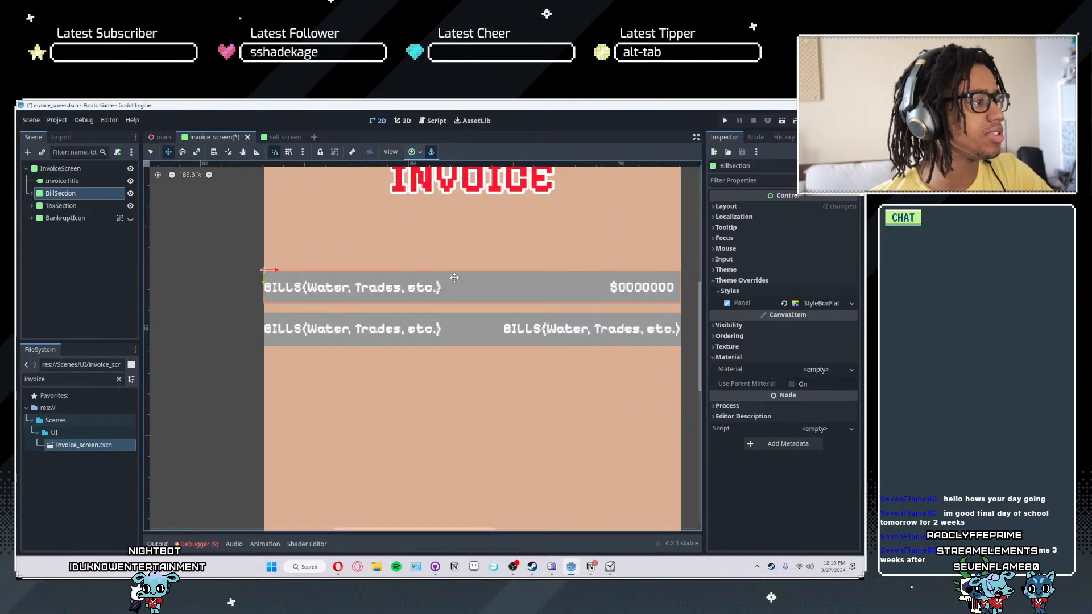
# - Make the Panel StyleBoxFlat override of TaxSection unique so its style is independent of BillSection's
pyautogui.click(60, 206)
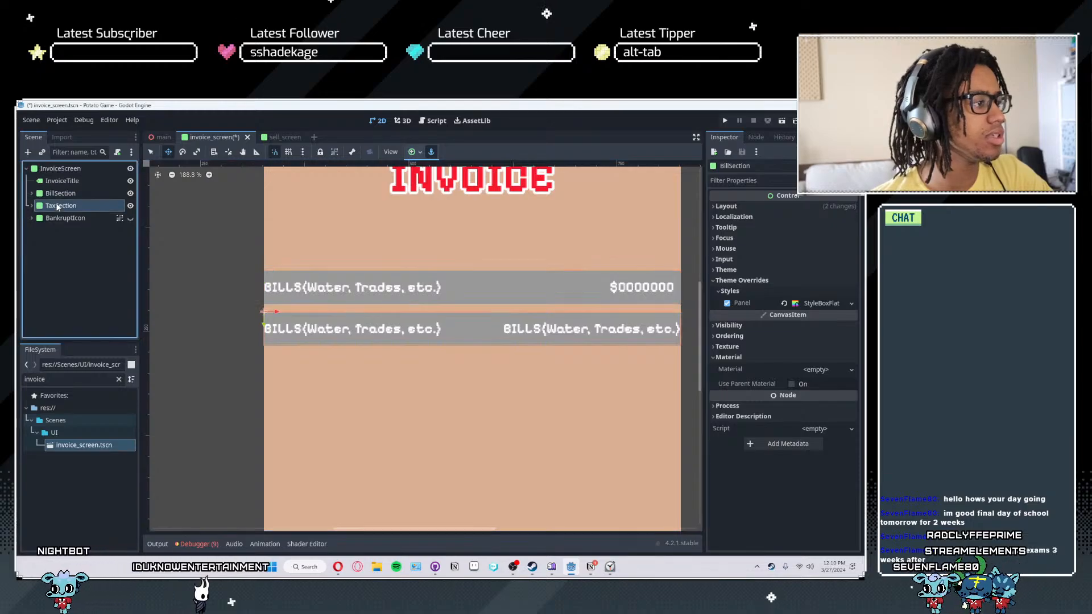
pyautogui.click(734, 323)
pyautogui.click(728, 323)
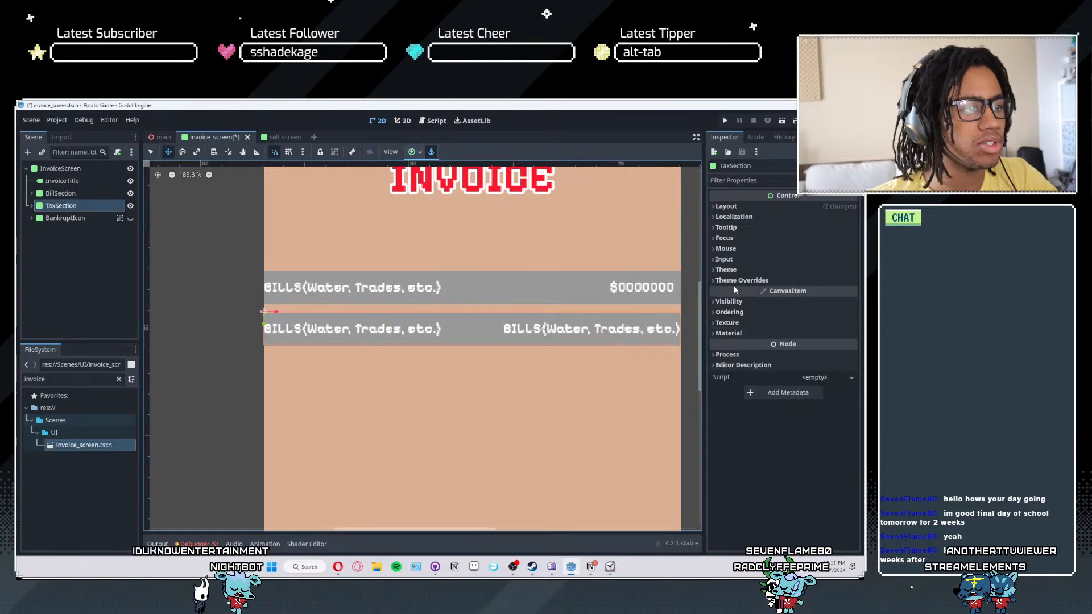
pyautogui.click(741, 270)
pyautogui.click(742, 307)
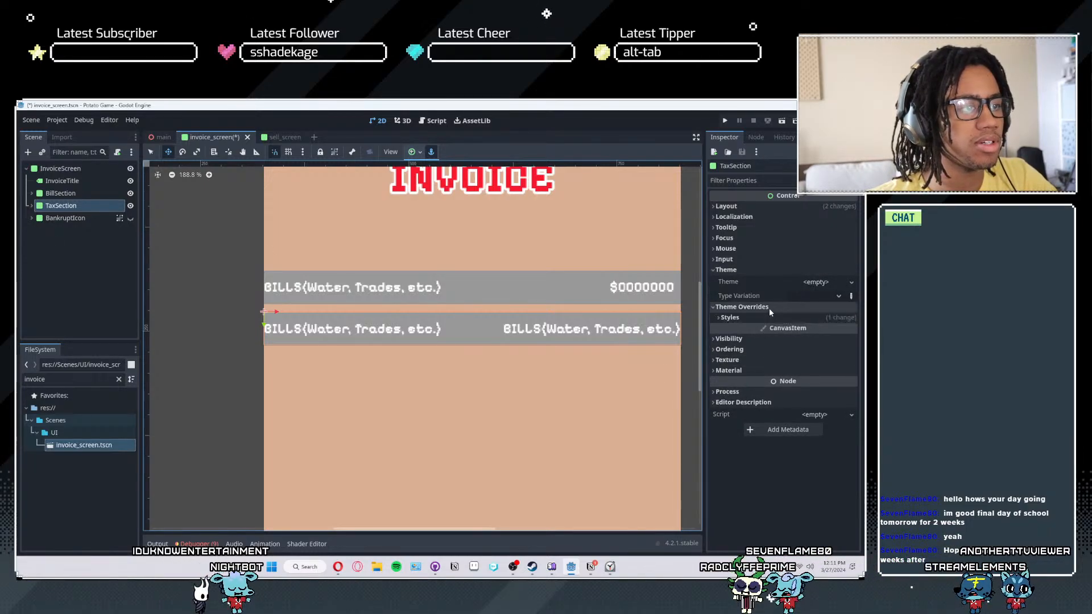
pyautogui.click(806, 318)
pyautogui.rightClick(820, 334)
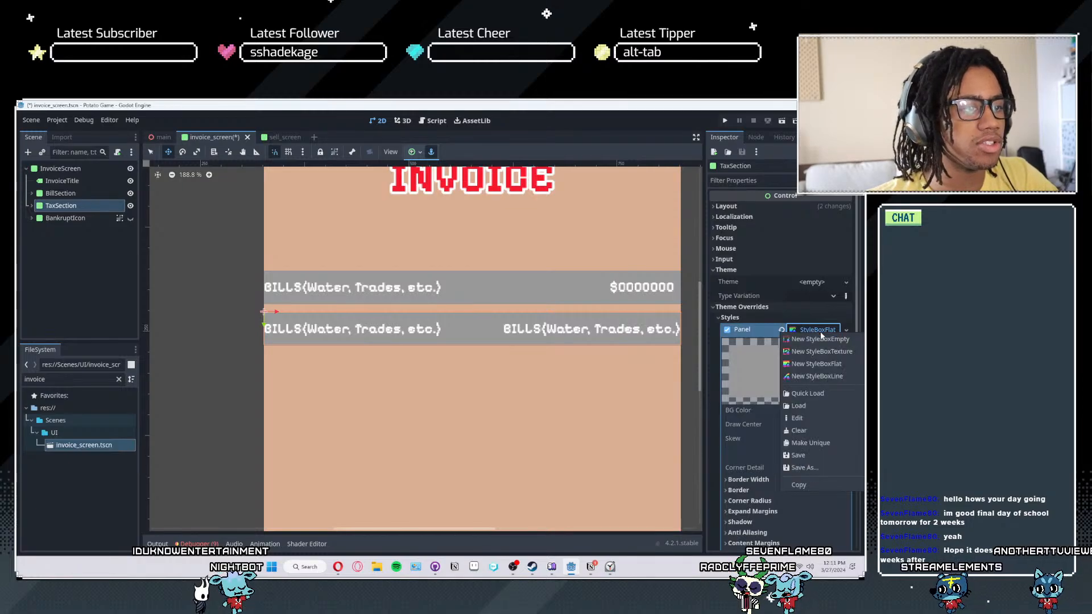
pyautogui.click(817, 442)
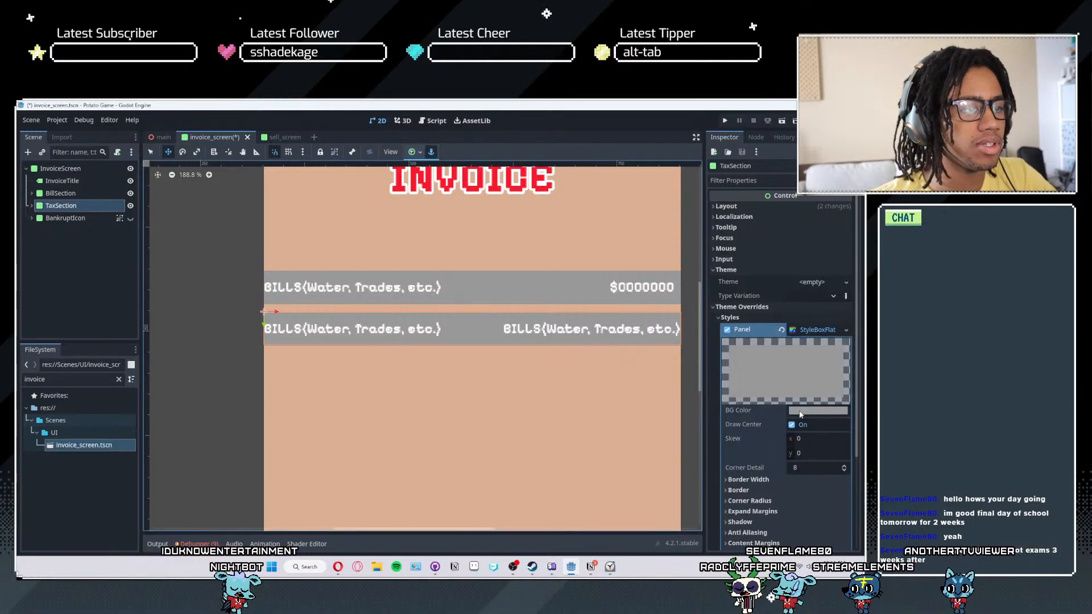
# - Set the background colour of TaxSection's panel style to dark grey 565656
pyautogui.click(817, 410)
pyautogui.moveTo(851, 200); pyautogui.dragTo(851, 223)
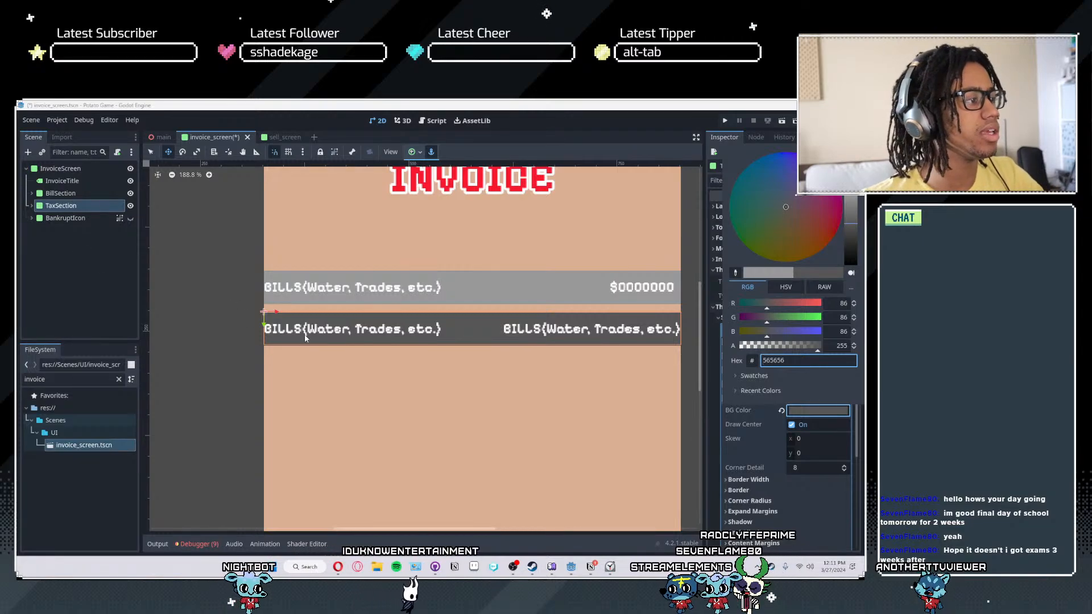
pyautogui.click(267, 306)
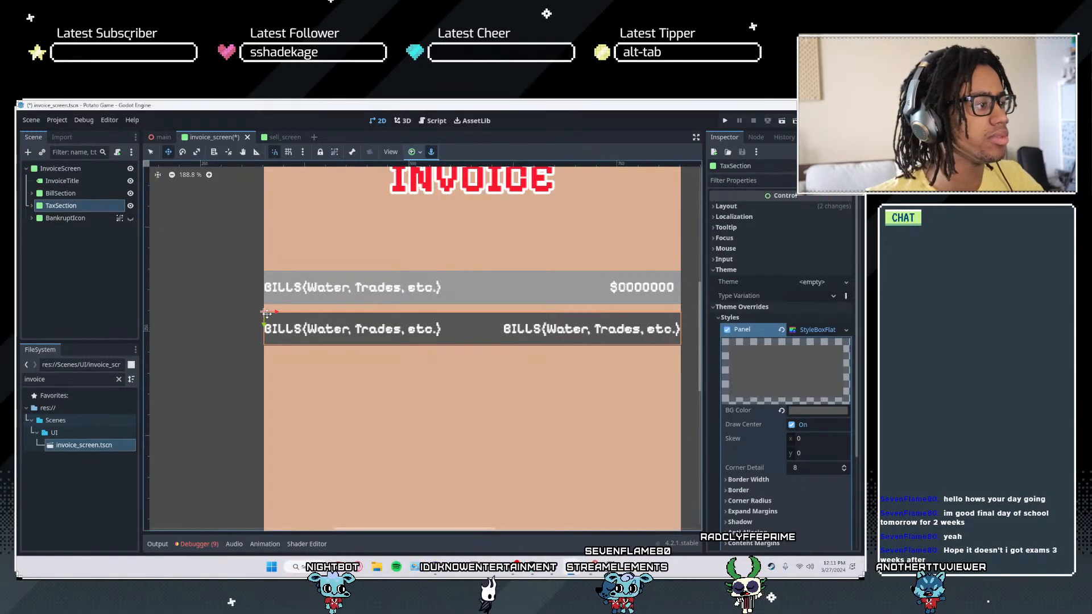
# - Move the TaxSection strip up directly beneath the BillSection strip, flush with the invoice's left edge, and deselect it
pyautogui.scroll(4, 275, 317)
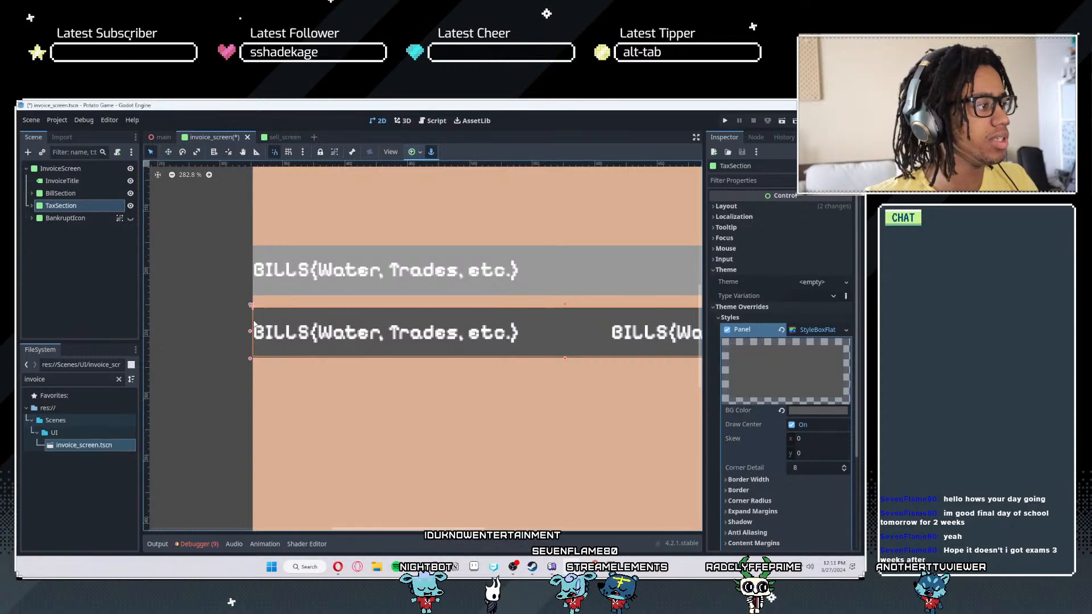
pyautogui.moveTo(253, 320); pyautogui.dragTo(253, 309)
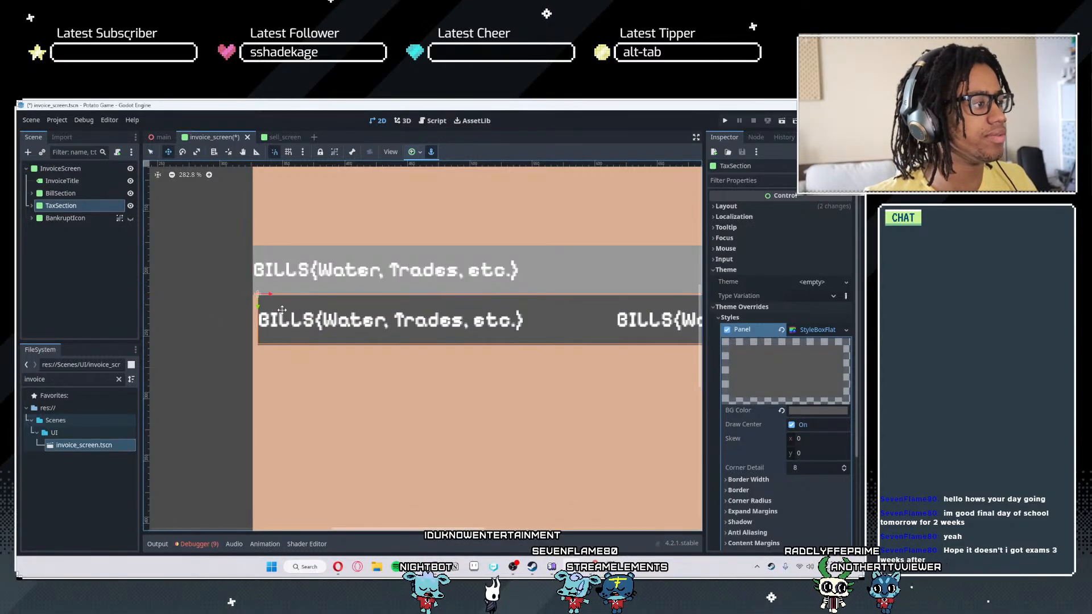
pyautogui.scroll(10, 239, 299)
pyautogui.scroll(-10, 239, 299)
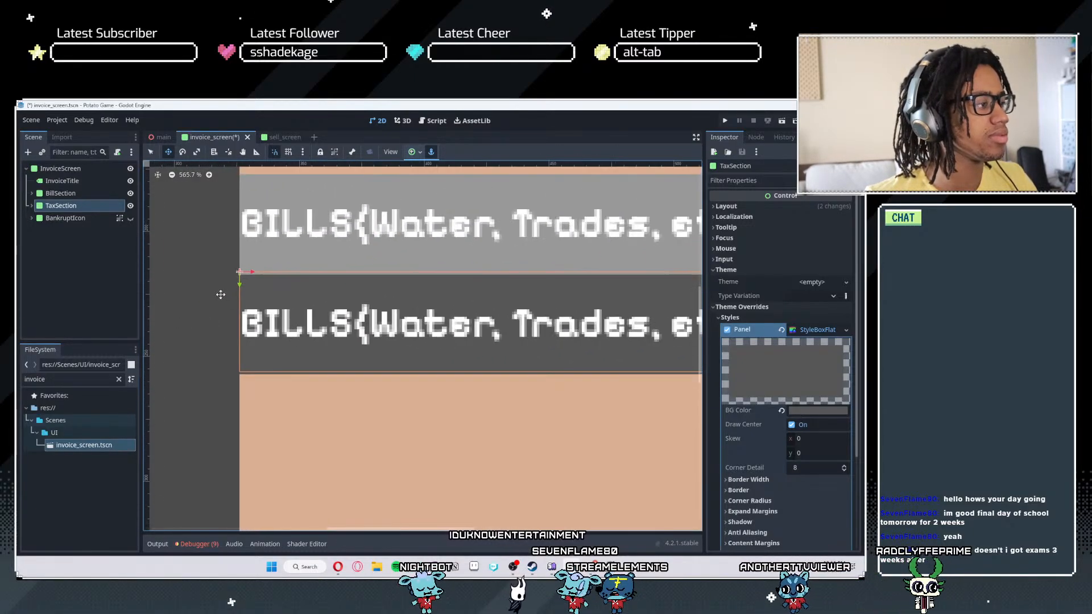
pyautogui.scroll(-7, 396, 422)
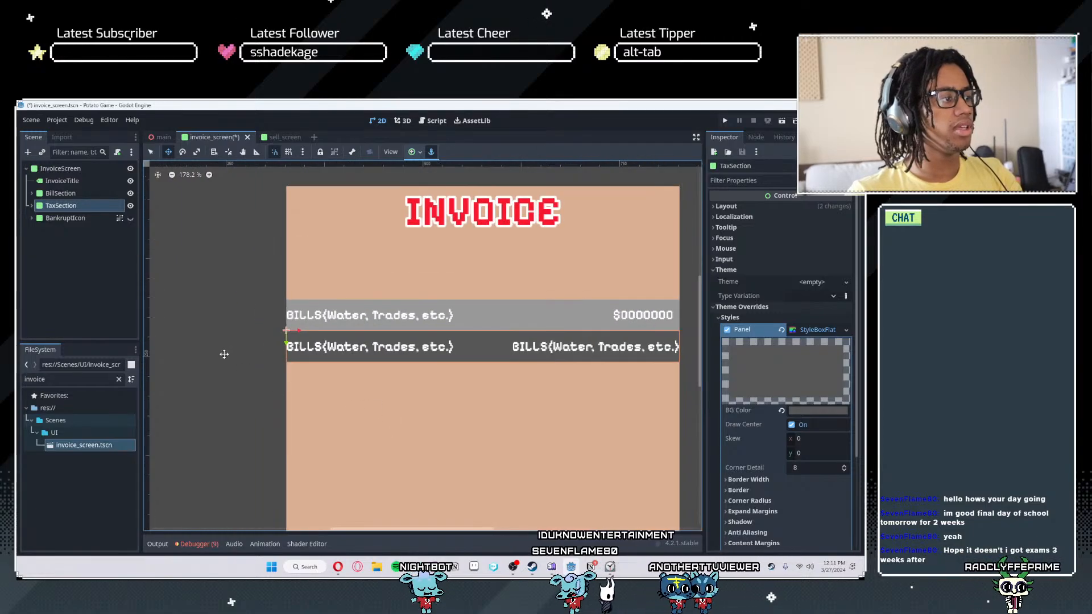
pyautogui.press('q')
pyautogui.click(223, 353)
pyautogui.scroll(-7, 257, 375)
pyautogui.scroll(-6, 327, 390)
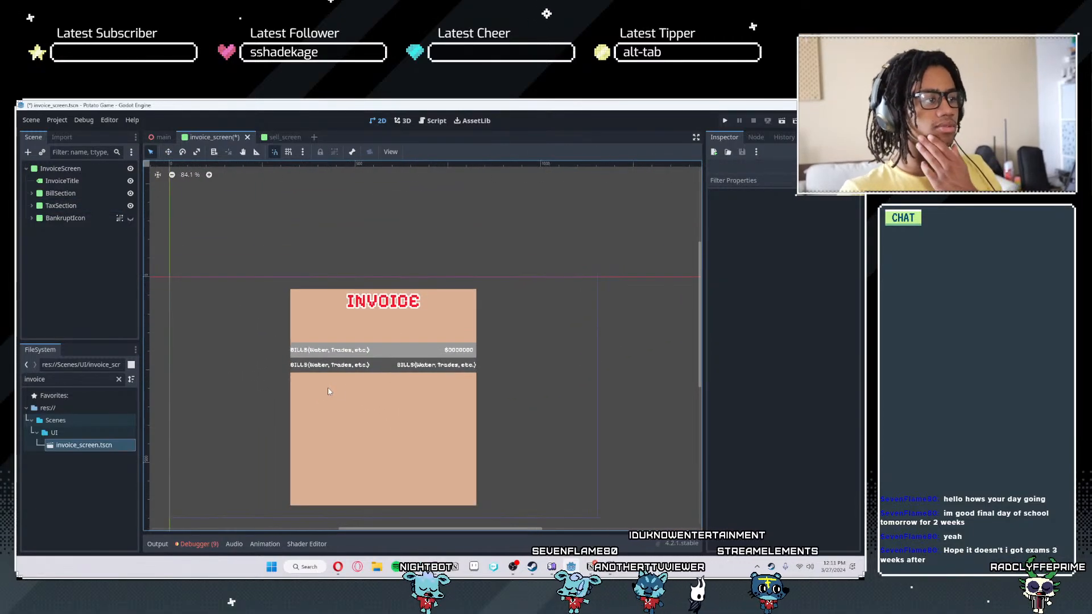
pyautogui.scroll(3, 359, 419)
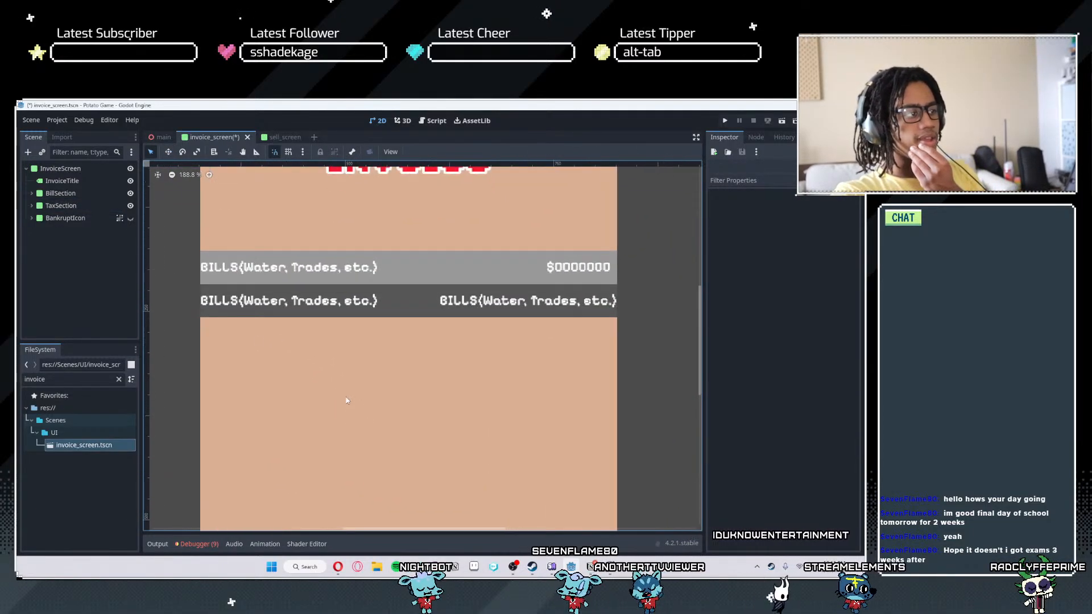
# - Change the text of TaxSection's BillTitleLabel to "TAXES(Buildings)"
pyautogui.click(32, 217)
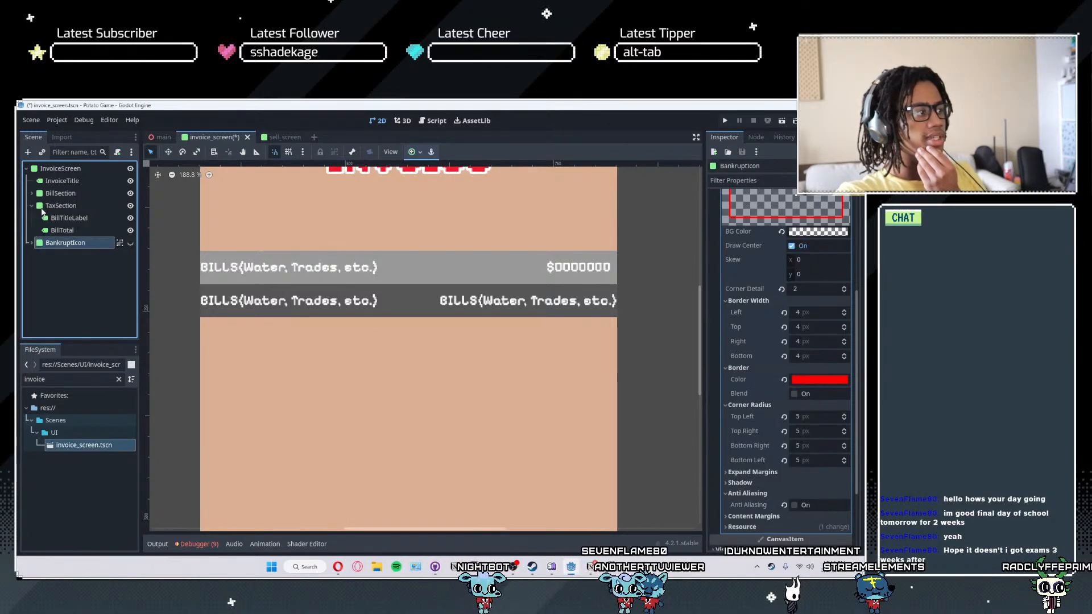
pyautogui.click(32, 205)
pyautogui.click(59, 206)
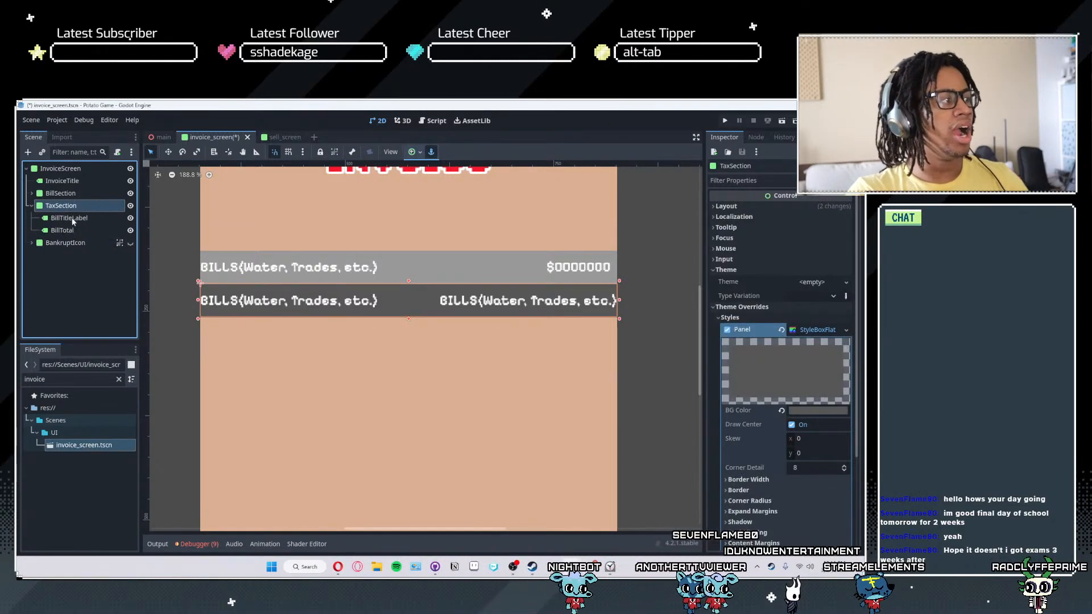
pyautogui.click(69, 218)
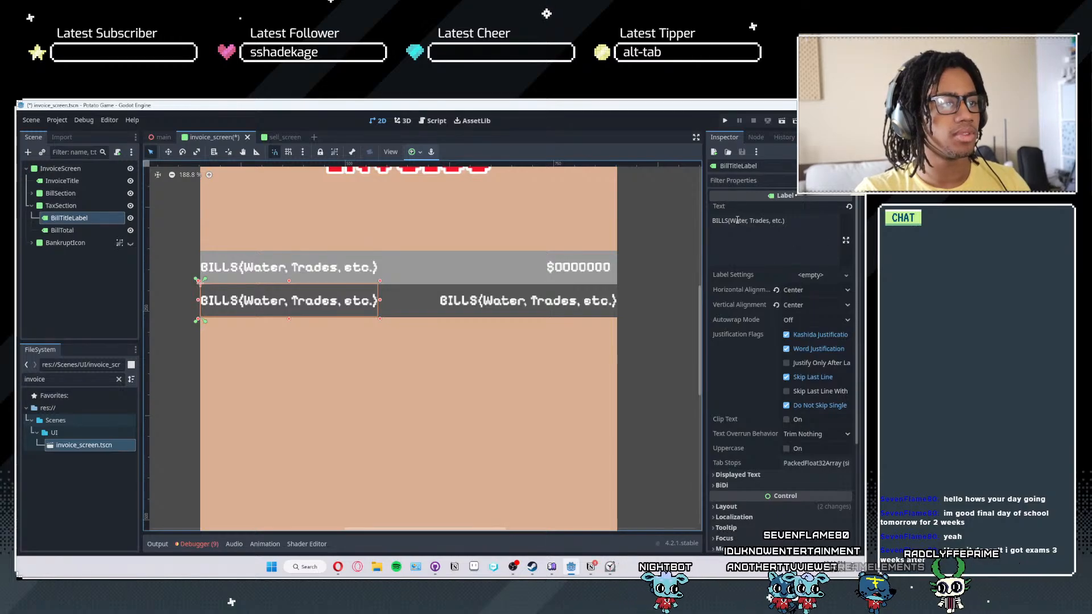
pyautogui.moveTo(728, 220); pyautogui.dragTo(643, 224)
pyautogui.write('TAXE')
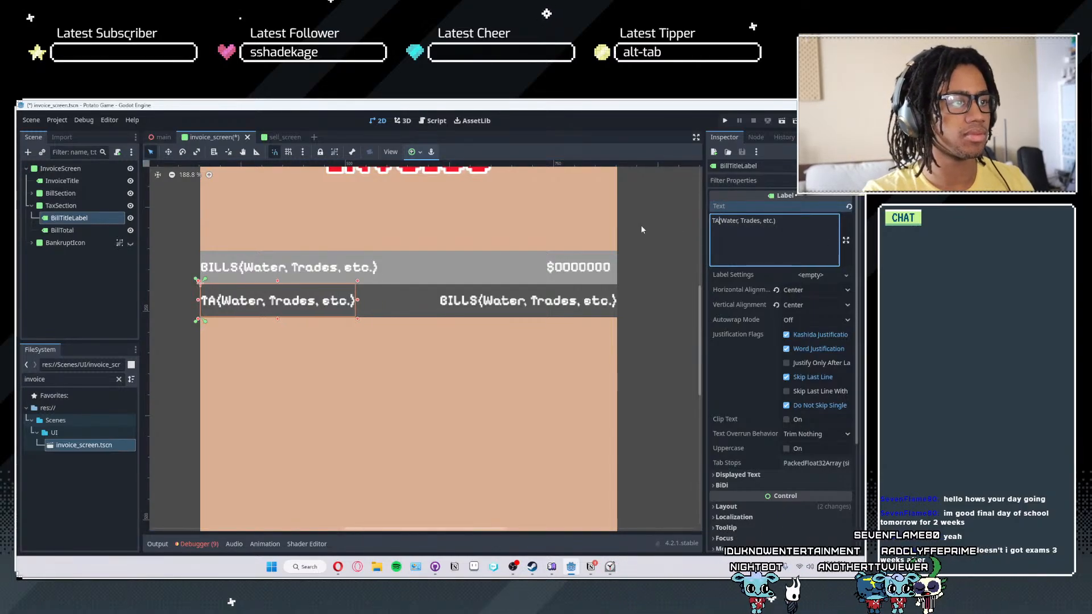
pyautogui.write('S')
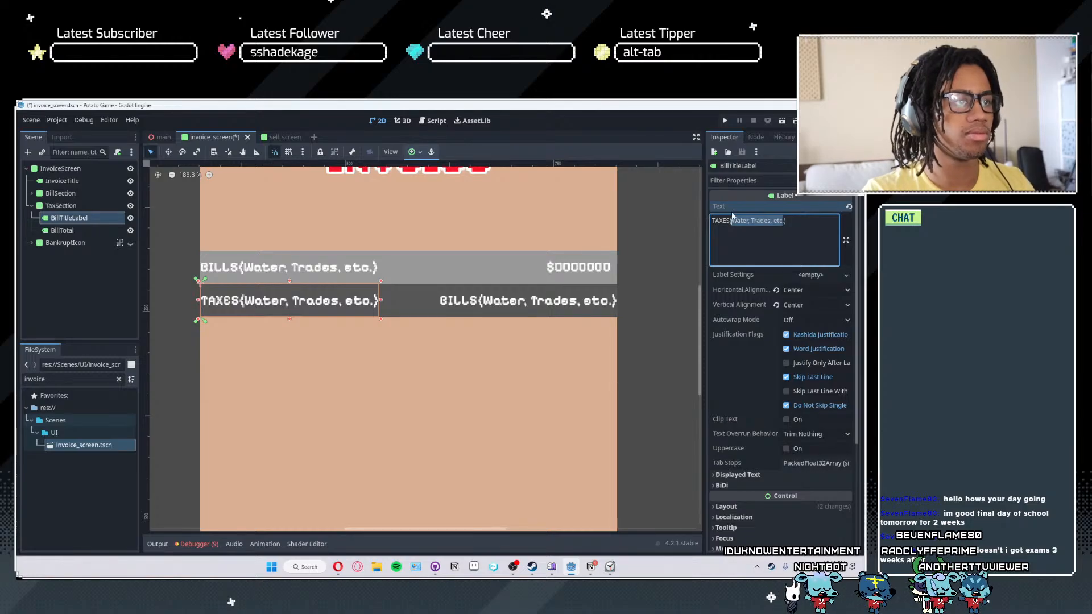
pyautogui.press('BackSpace')
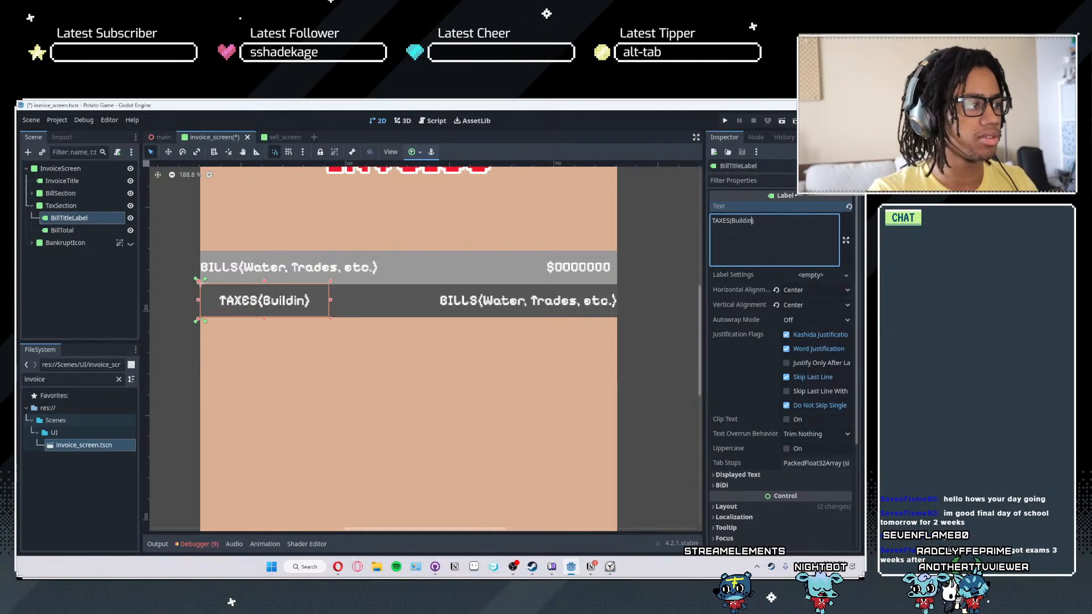
pyautogui.write('Buildingg')
pyautogui.press('BackSpace')
pyautogui.write('s')
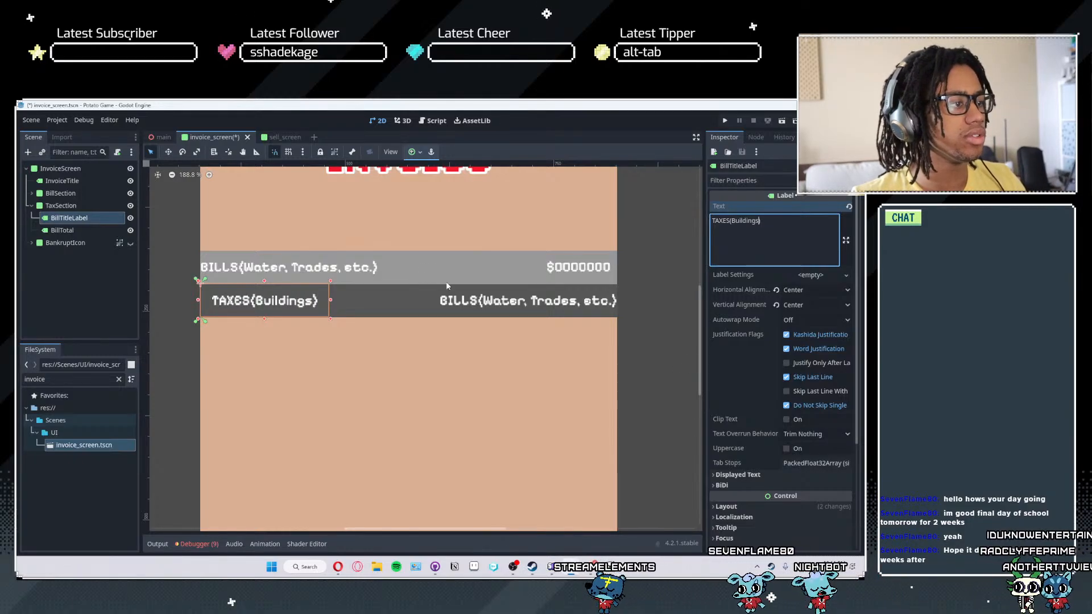
# - Rename TaxSection's total label to TaxTotal, make it accessible as a unique name, and save the scene
pyautogui.click(486, 307)
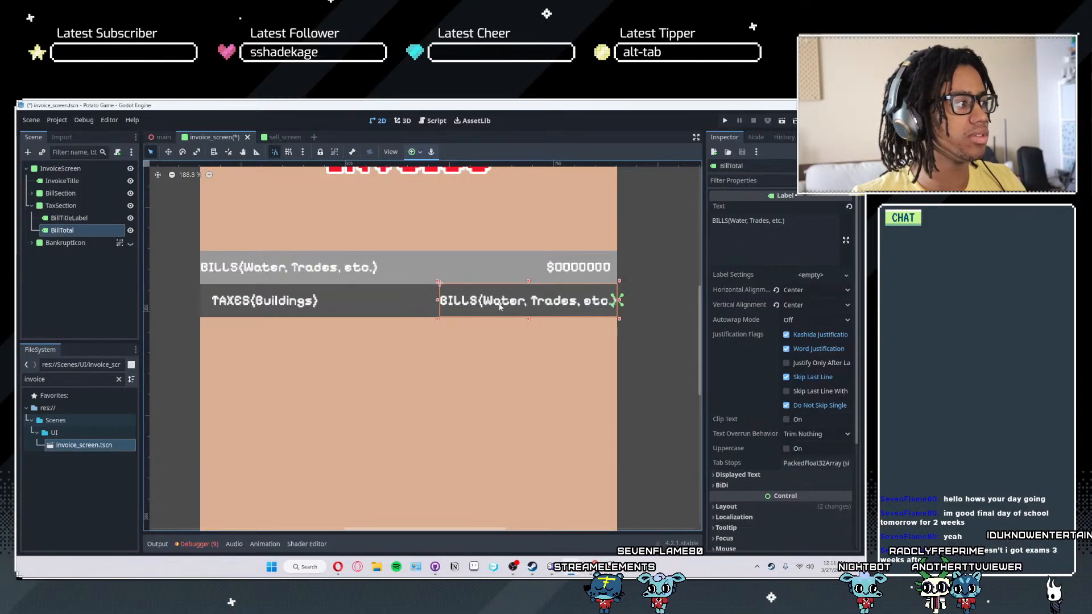
pyautogui.doubleClick(65, 233)
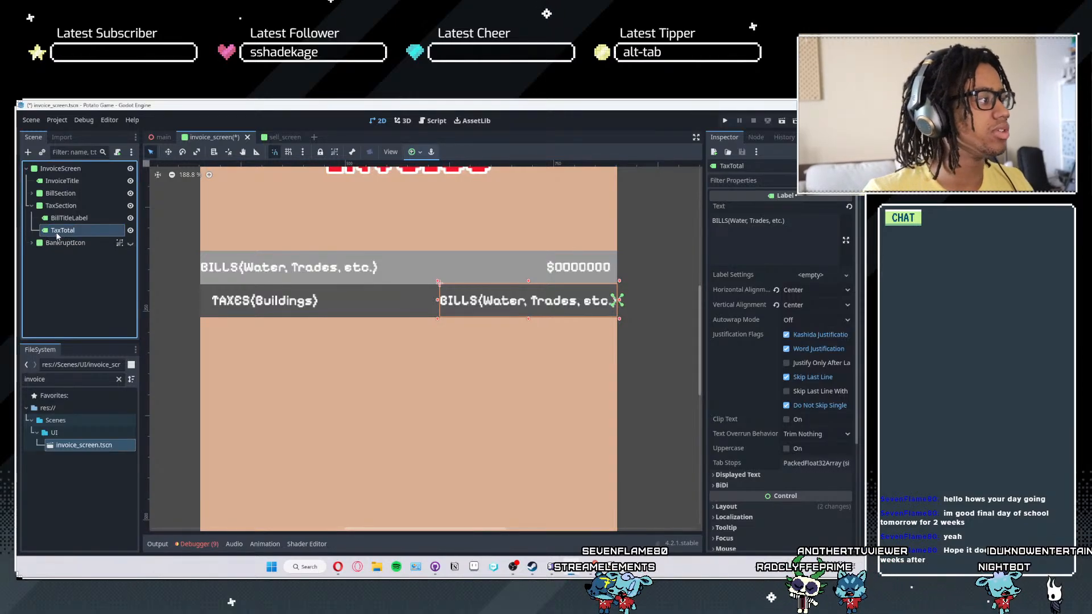
pyautogui.rightClick(59, 236)
pyautogui.click(109, 469)
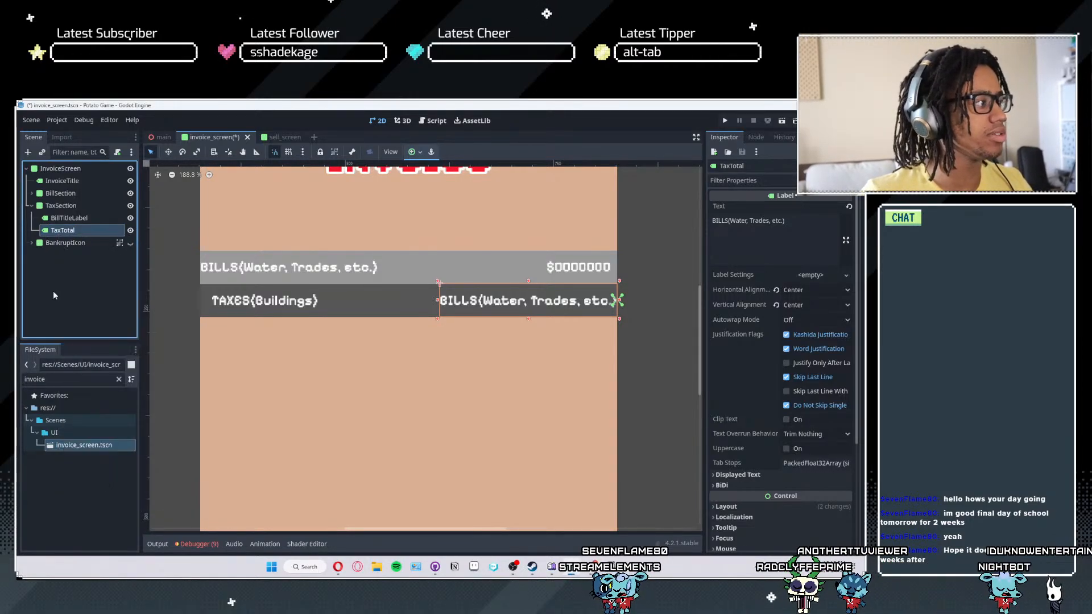
pyautogui.hotkey('ctrl', 's')
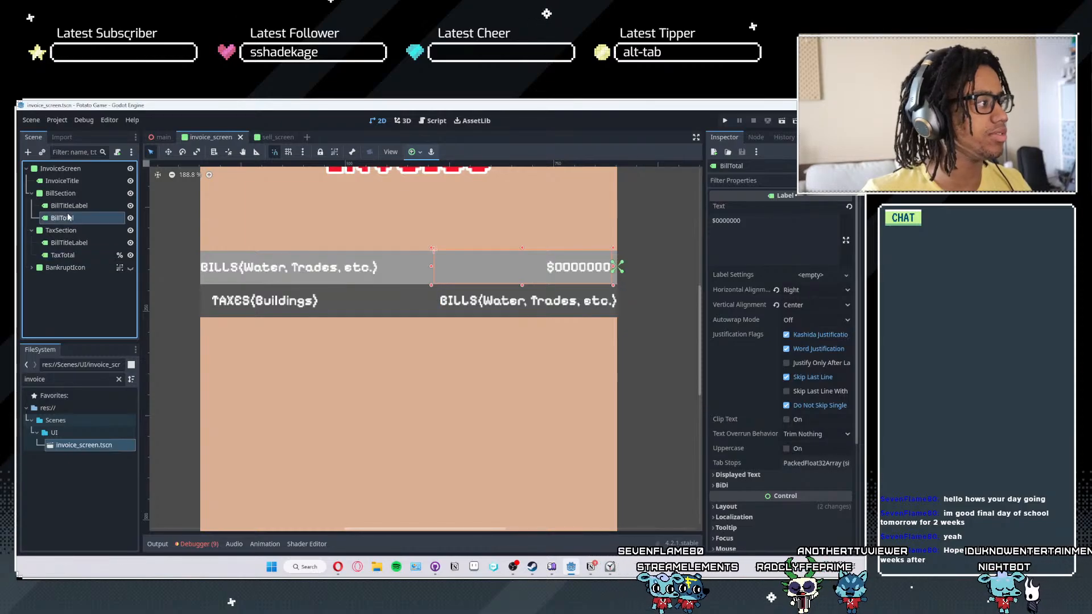
# - Make BillTotal and BankruptIcon accessible as unique names and save the scene
pyautogui.rightClick(66, 217)
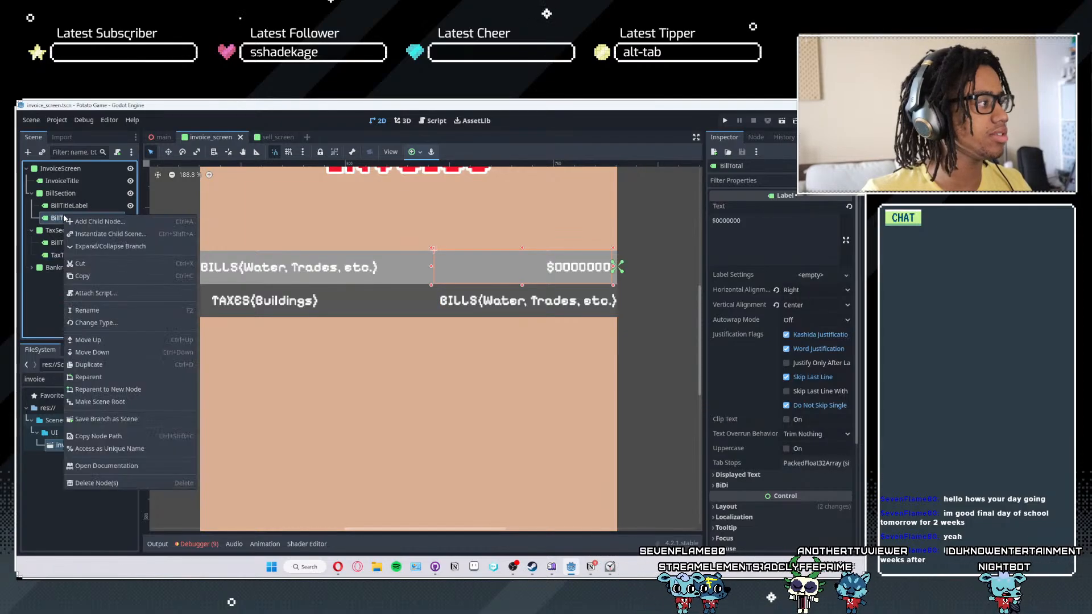
pyautogui.click(116, 453)
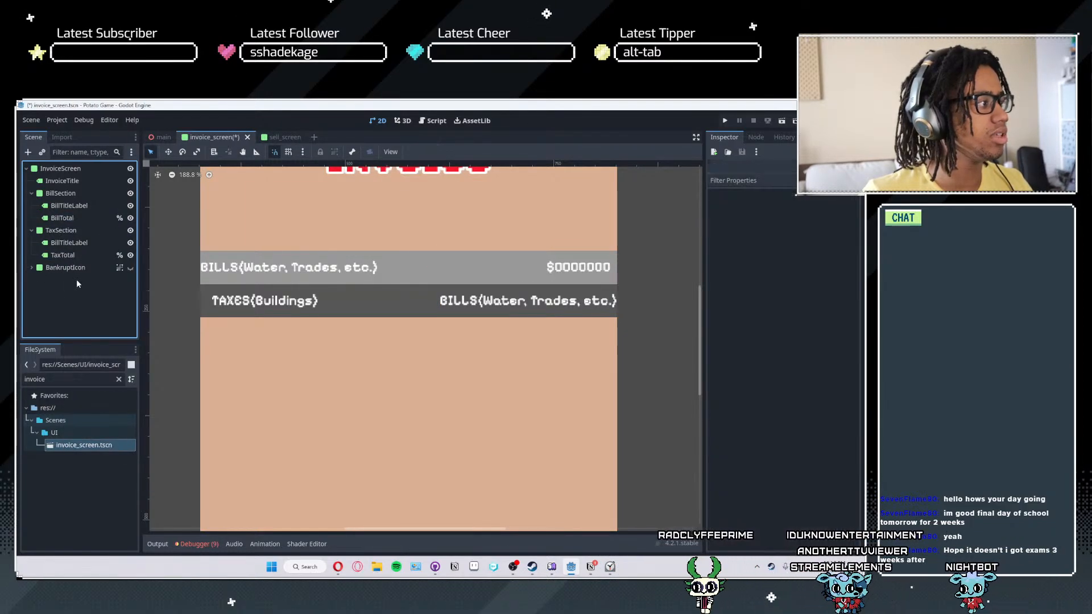
pyautogui.rightClick(59, 266)
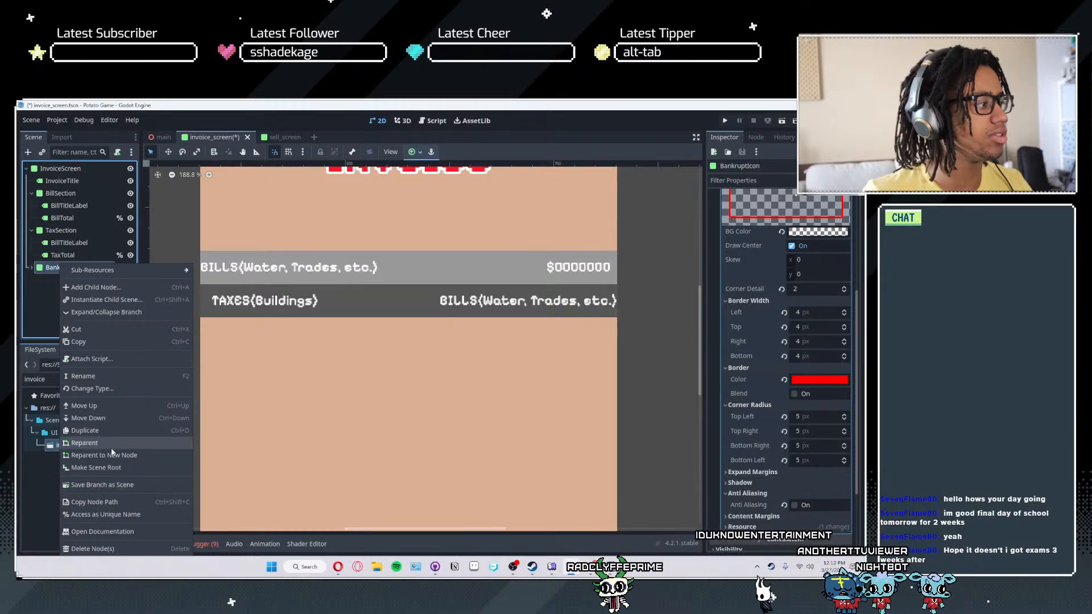
pyautogui.click(101, 518)
pyautogui.click(67, 288)
pyautogui.hotkey('ctrl', 's')
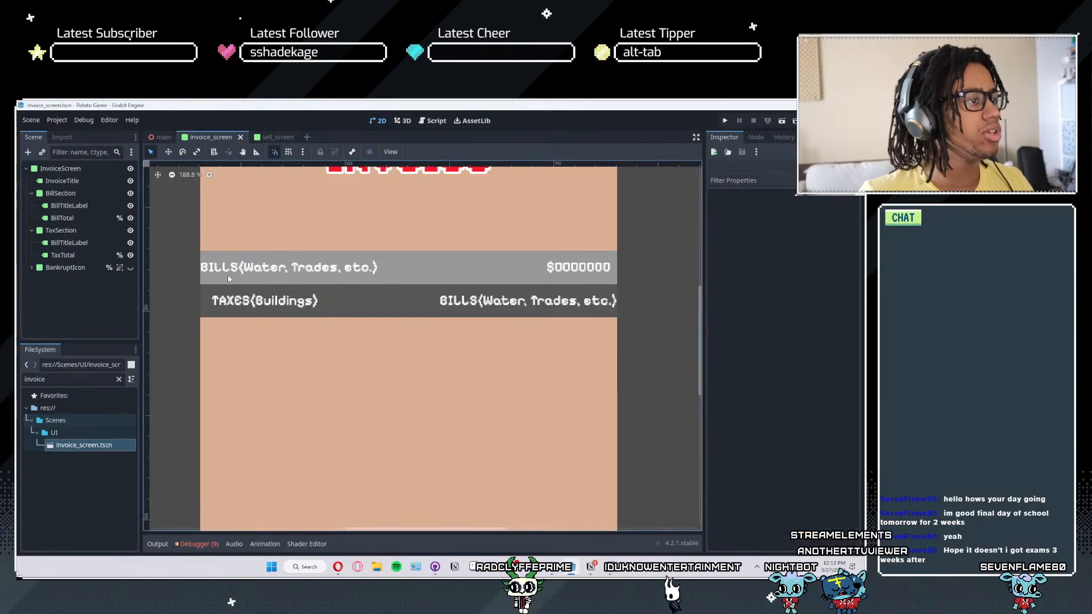
# - Set the horizontal alignment of the TAXES(Buildings) label to Left
pyautogui.click(261, 308)
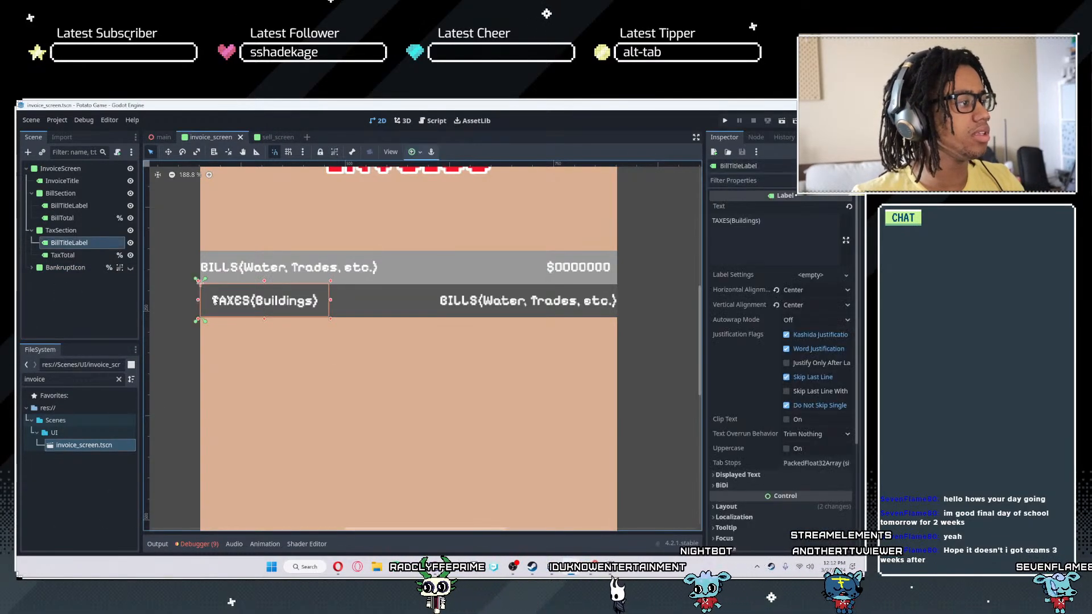
pyautogui.click(798, 290)
pyautogui.click(797, 304)
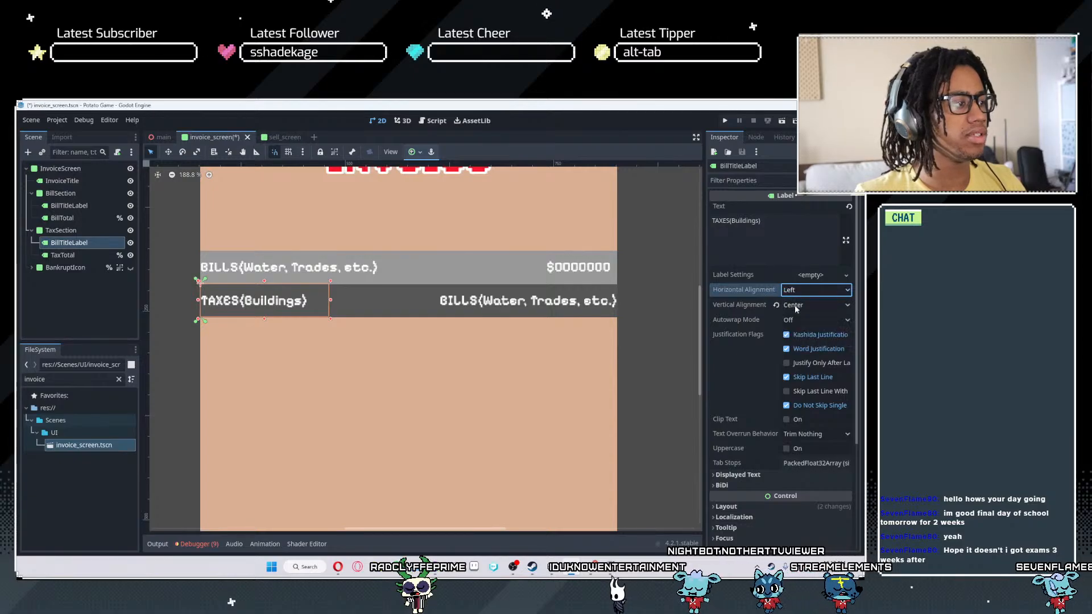
# - Change the TaxTotal label's text to "$00000000" and set its horizontal alignment to Right
pyautogui.click(568, 305)
pyautogui.click(765, 227)
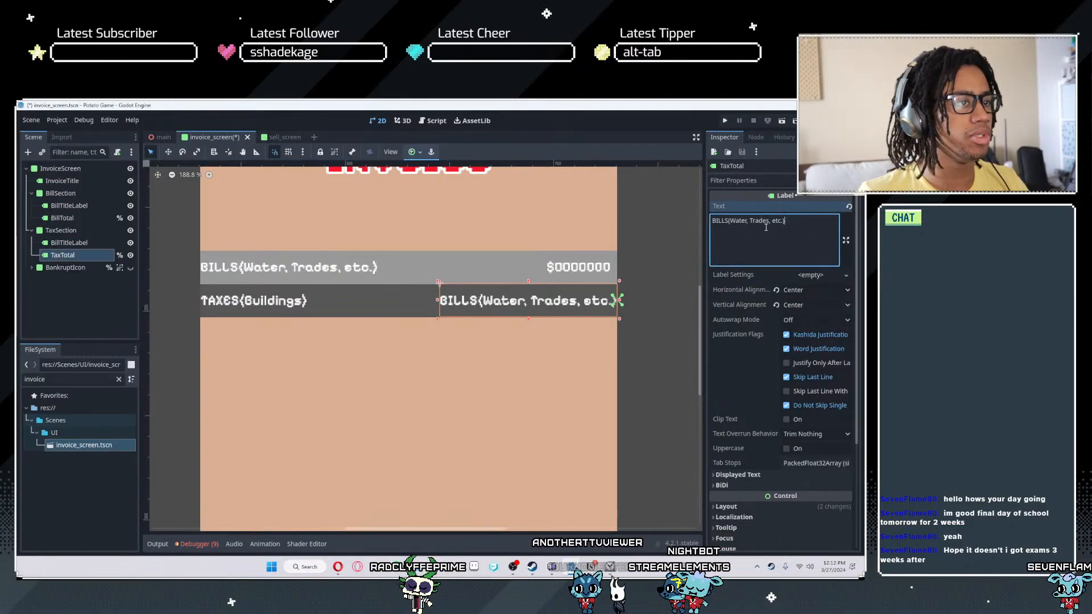
pyautogui.hotkey('ctrl', 'a')
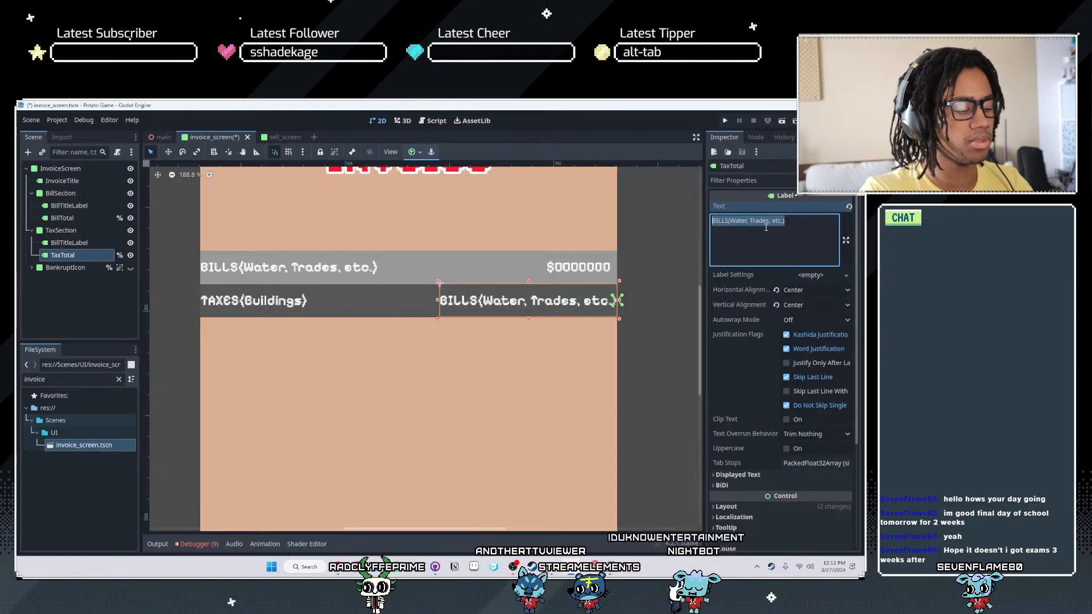
pyautogui.write('$')
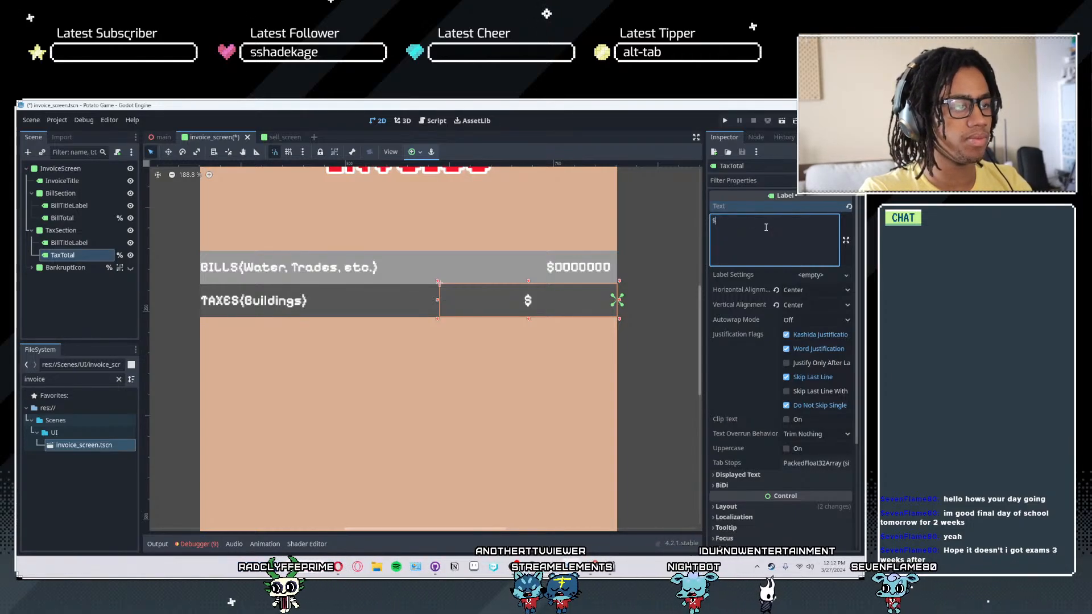
pyautogui.click(813, 289)
pyautogui.click(807, 329)
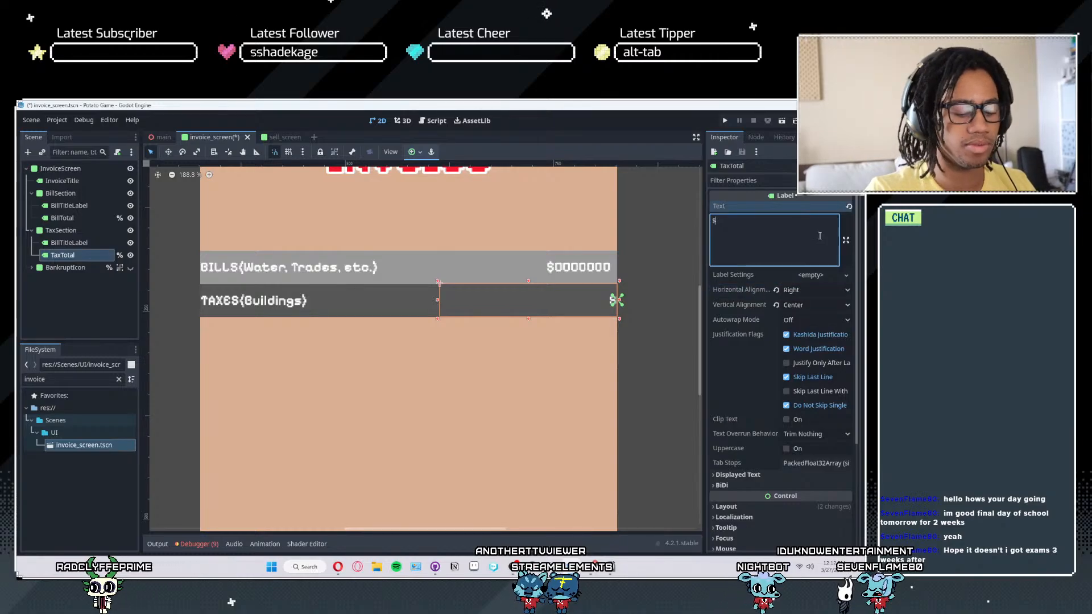
pyautogui.write('00000000')
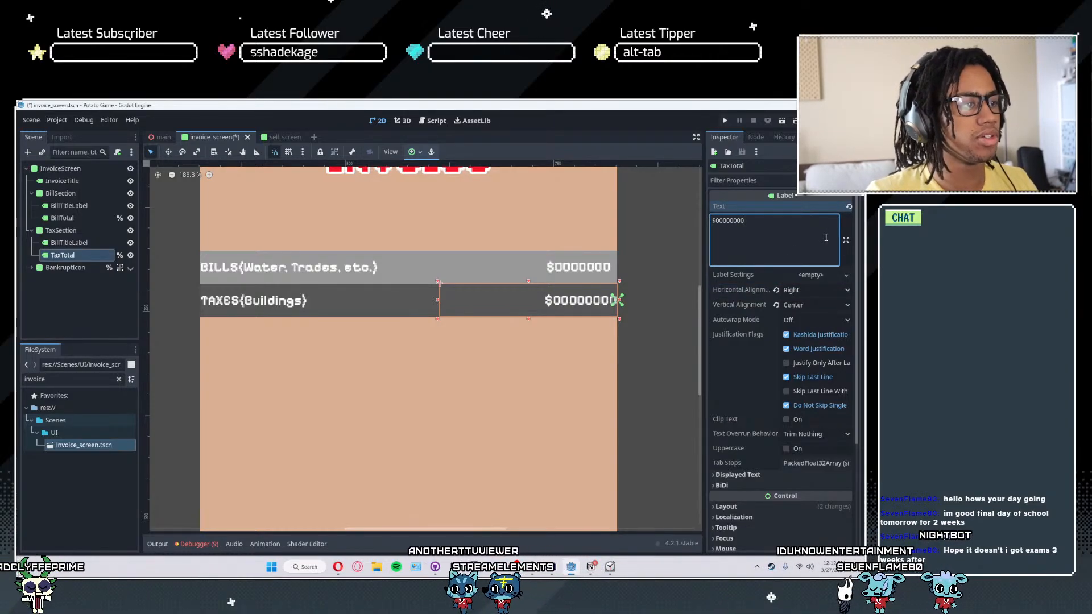
# - Shift the TaxTotal label slightly left so its right edge lines up with the BillTotal label above
pyautogui.scroll(2, 653, 281)
pyautogui.click(576, 272)
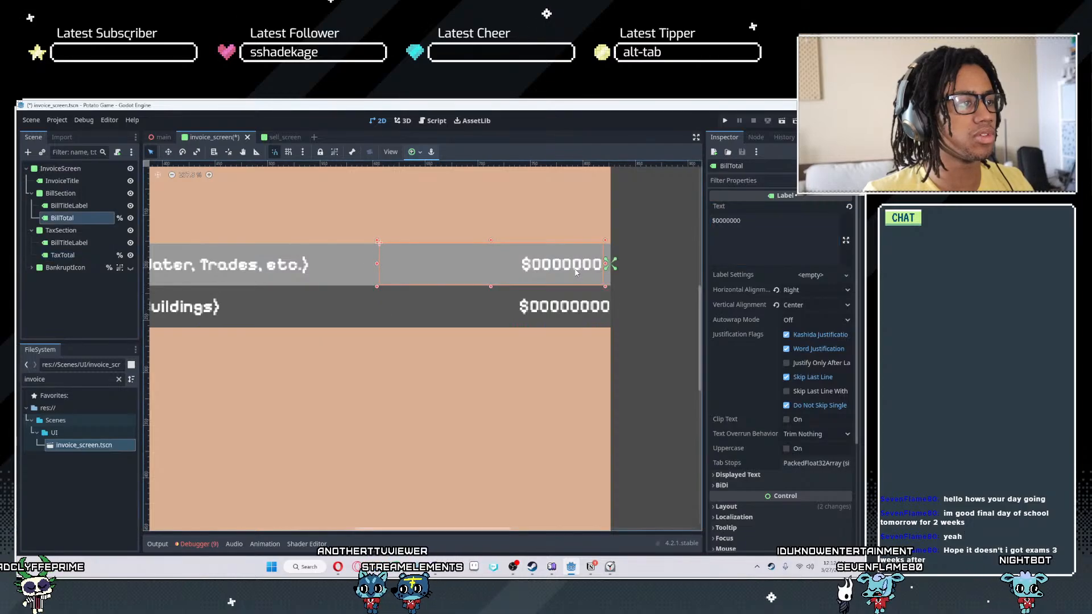
pyautogui.click(567, 313)
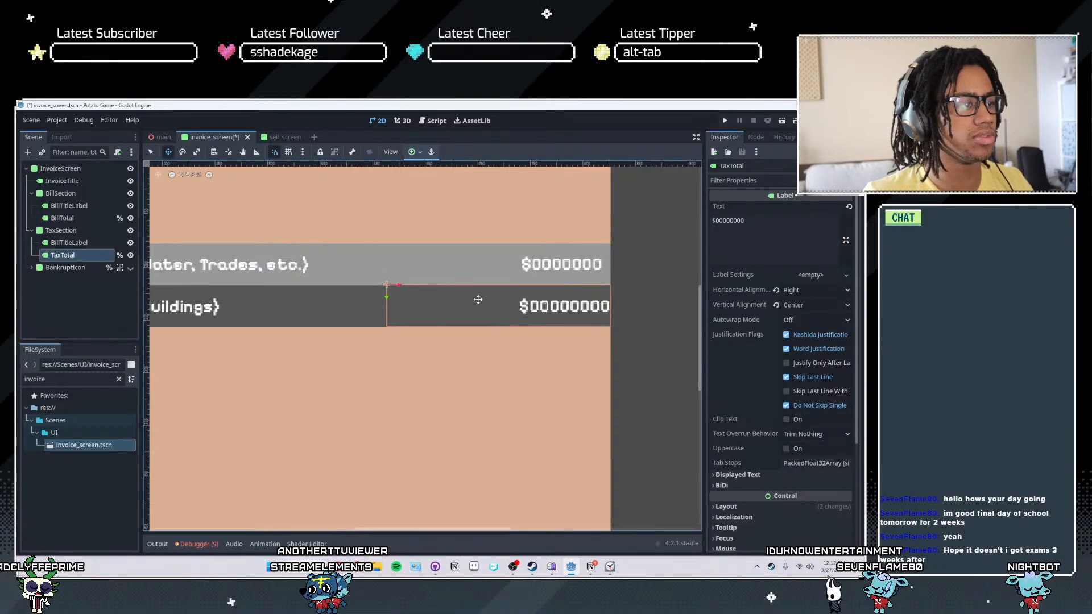
pyautogui.moveTo(398, 284); pyautogui.dragTo(390, 285)
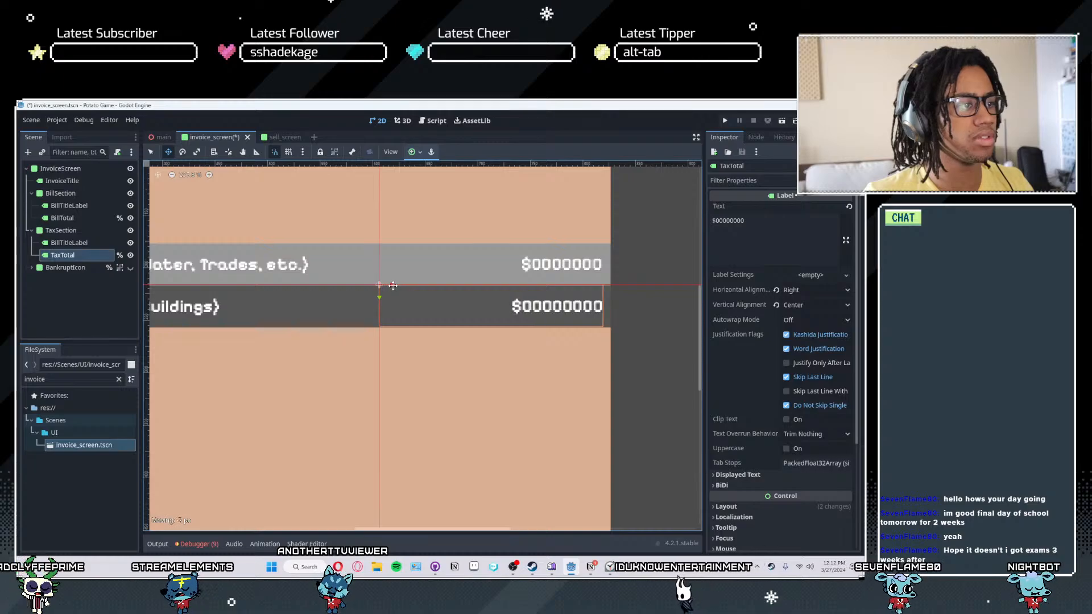
pyautogui.press('q')
pyautogui.click(482, 258)
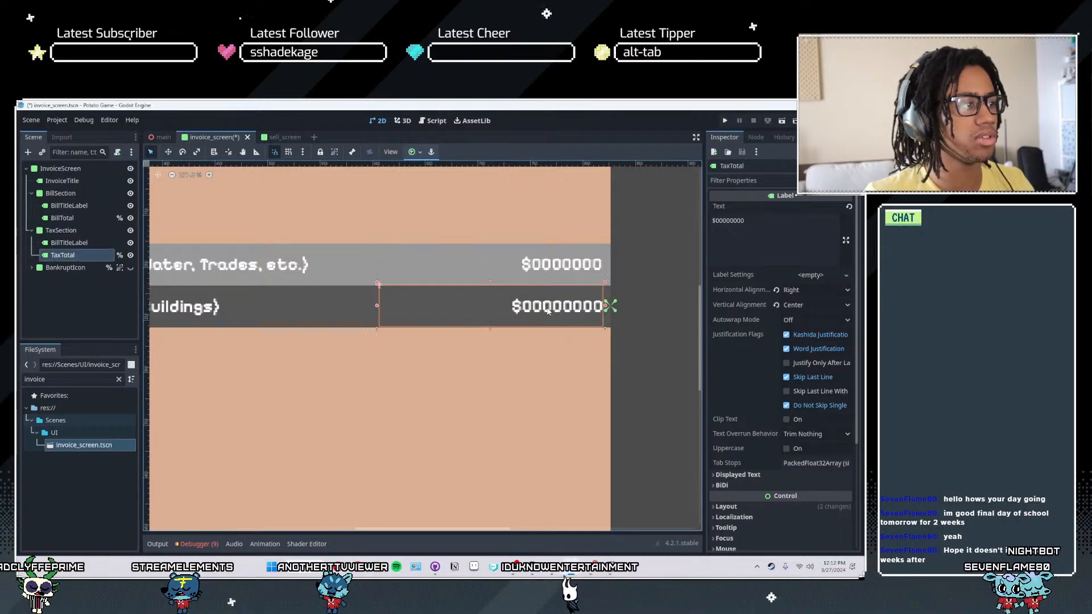
# - Shorten the TaxTotal text to "$0000000" to match BillTotal, and save the scene
pyautogui.click(547, 311)
pyautogui.click(546, 270)
pyautogui.click(549, 309)
pyautogui.click(756, 220)
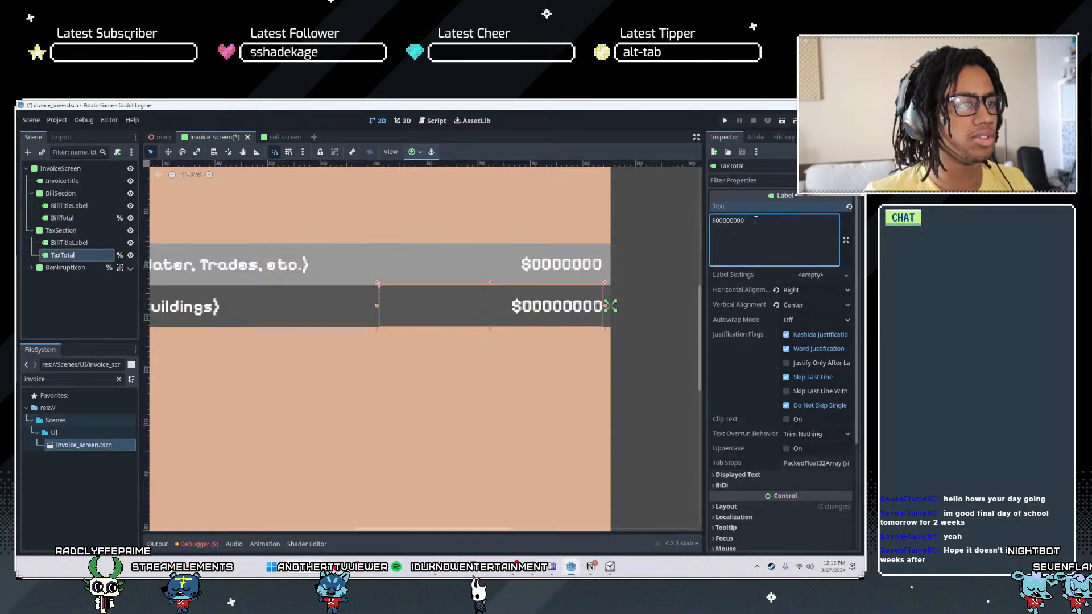
pyautogui.press('BackSpace')
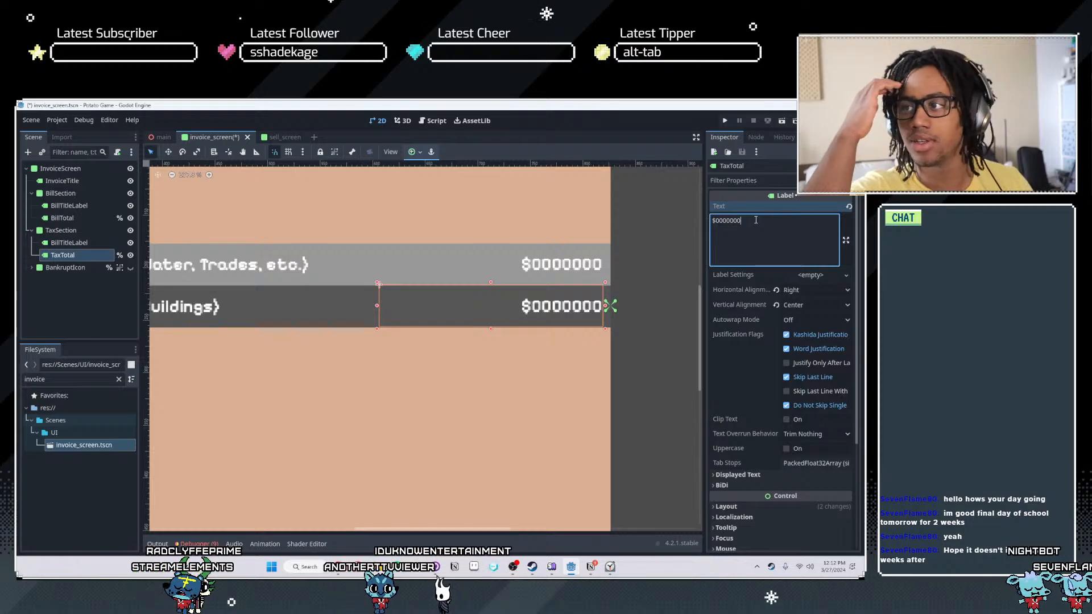
pyautogui.click(629, 265)
pyautogui.hotkey('ctrl', 's')
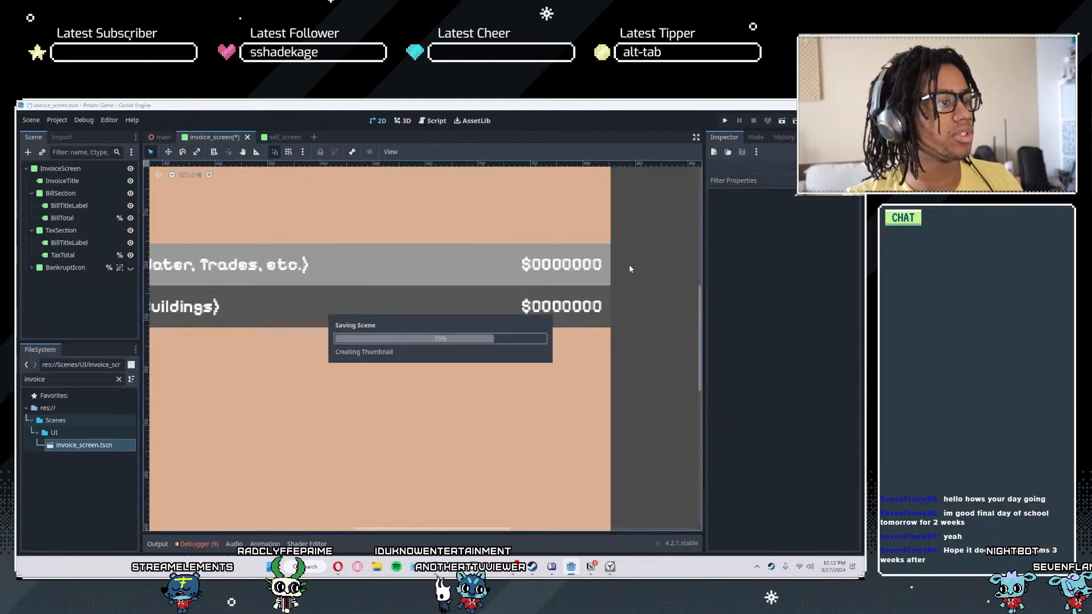
# - Collapse BillSection and TaxSection in the scene tree and make BankruptIcon visible
pyautogui.scroll(-4, 447, 371)
pyautogui.moveTo(422, 411); pyautogui.dragTo(450, 372, button='middle')
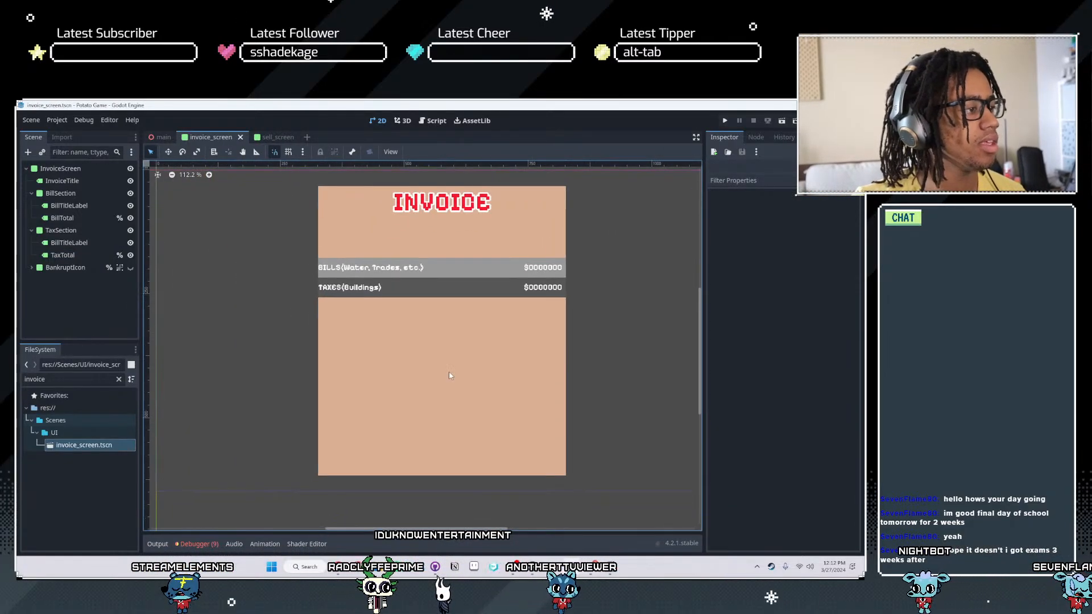
pyautogui.click(449, 376)
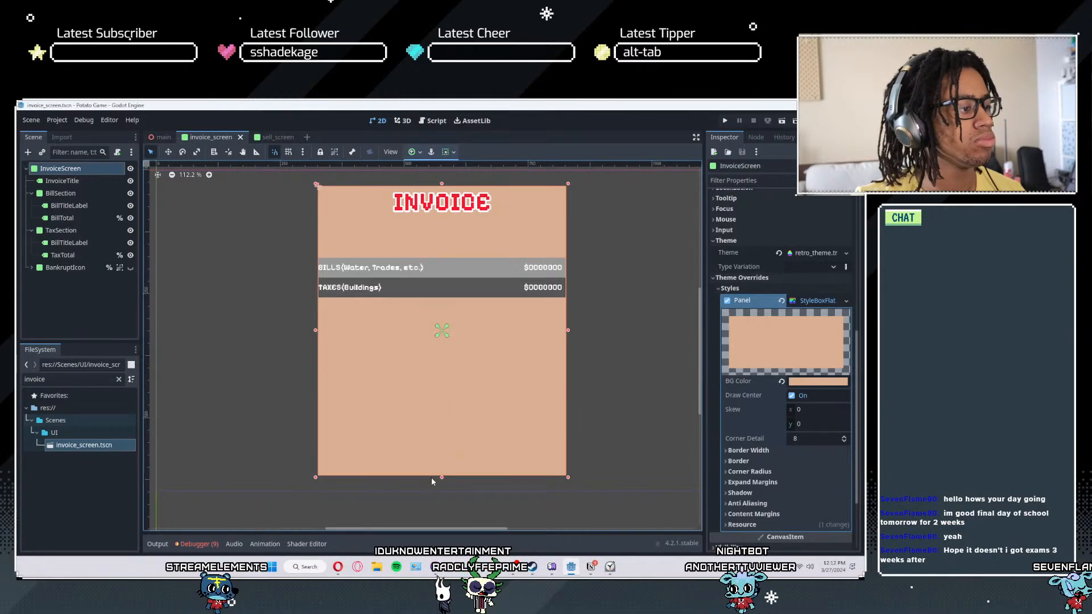
pyautogui.moveTo(443, 478); pyautogui.dragTo(476, 477)
pyautogui.click(32, 194)
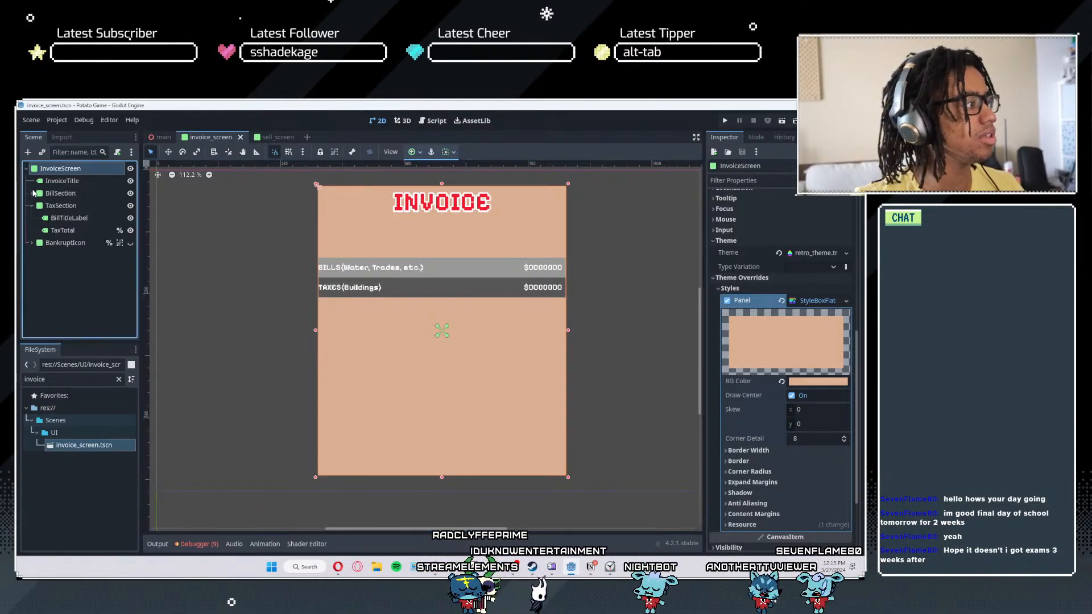
pyautogui.click(29, 206)
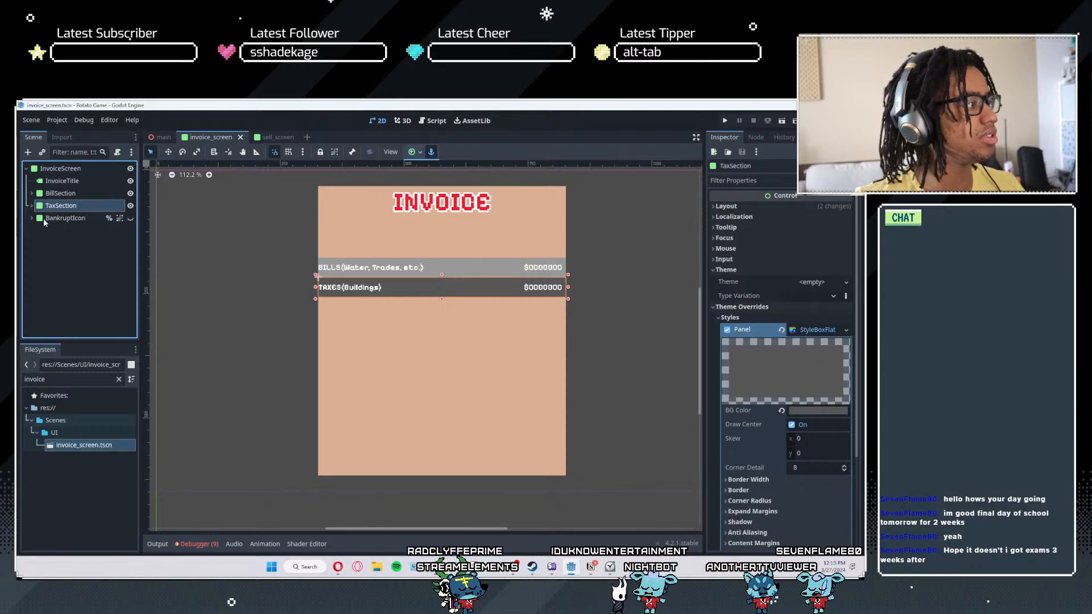
pyautogui.click(130, 218)
# - Try to shorten the InvoiceScreen panel from its lower edge, and undo the resize
pyautogui.click(412, 433)
pyautogui.moveTo(443, 477); pyautogui.dragTo(445, 450)
pyautogui.hotkey('ctrl', 'z')
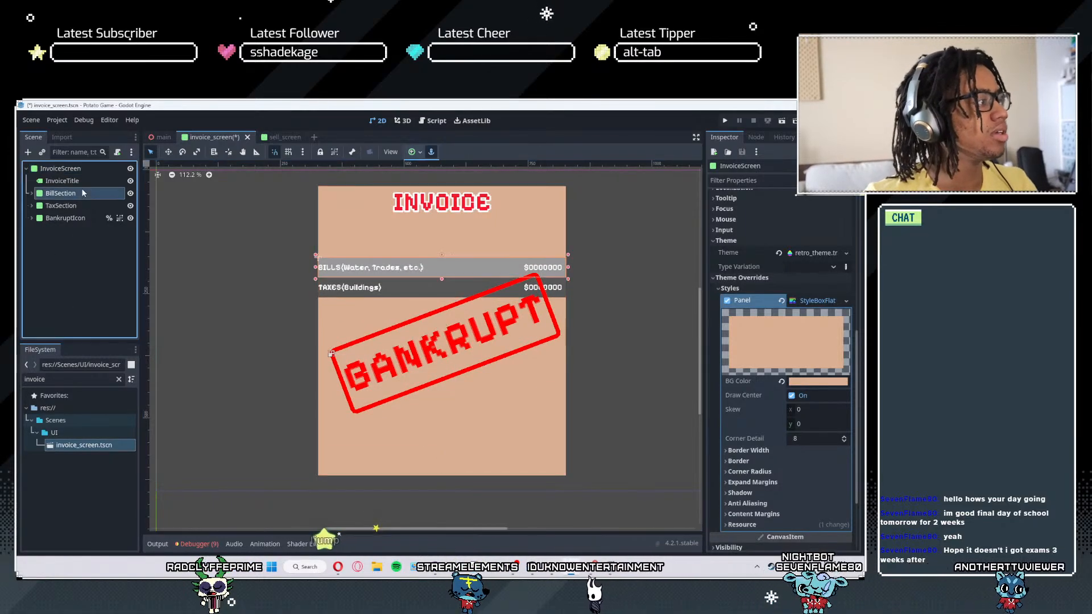
# - Set the layout mode of both BillSection and TaxSection to Position
pyautogui.click(82, 193)
pyautogui.keyDown('shift'); pyautogui.click(59, 206); pyautogui.keyUp('shift')
pyautogui.click(727, 206)
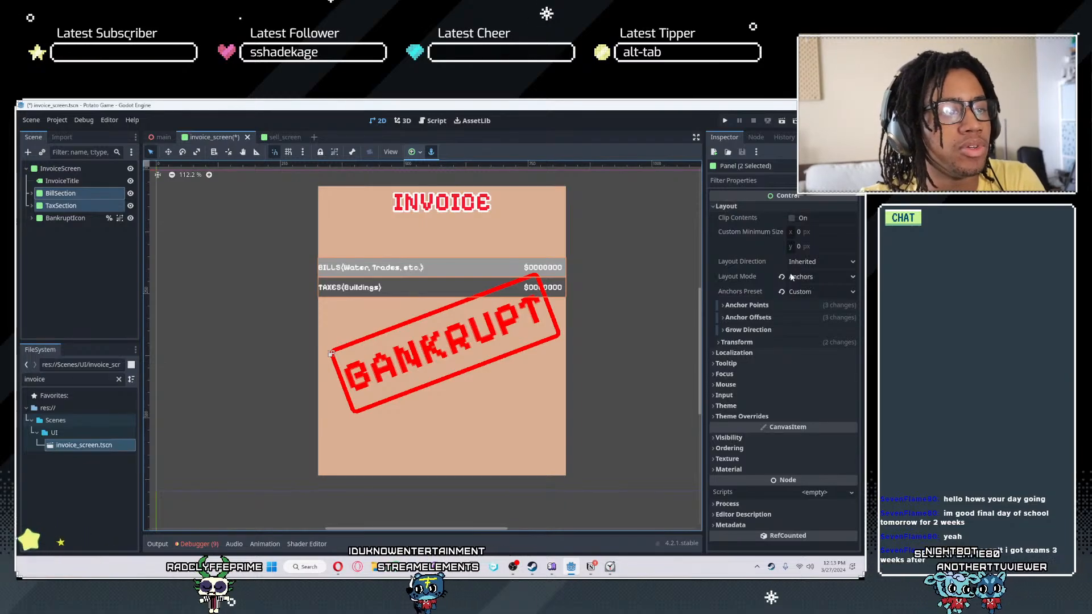
pyautogui.click(806, 277)
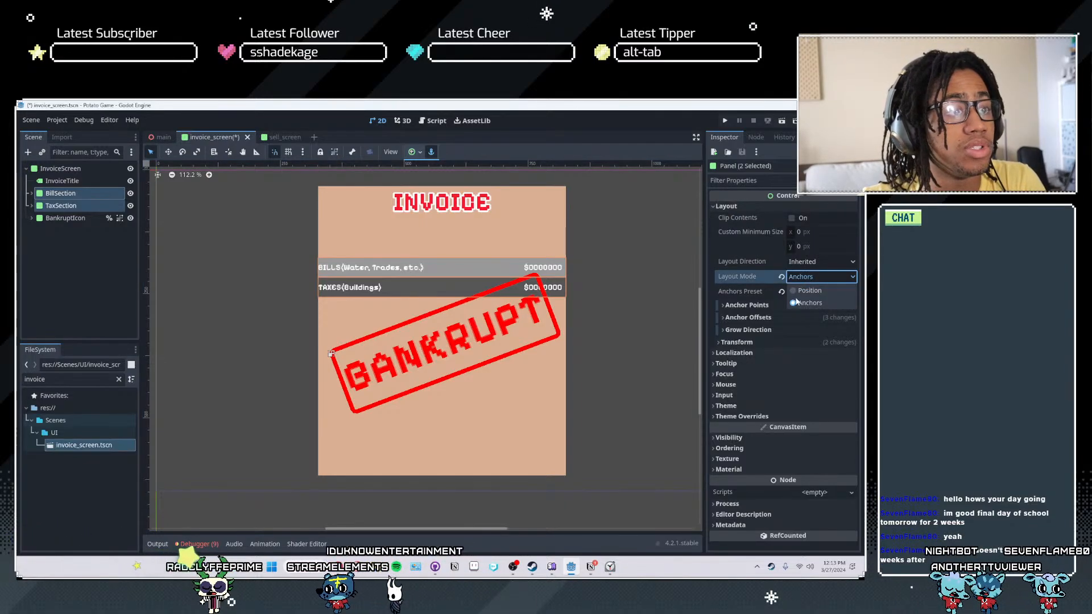
pyautogui.click(806, 290)
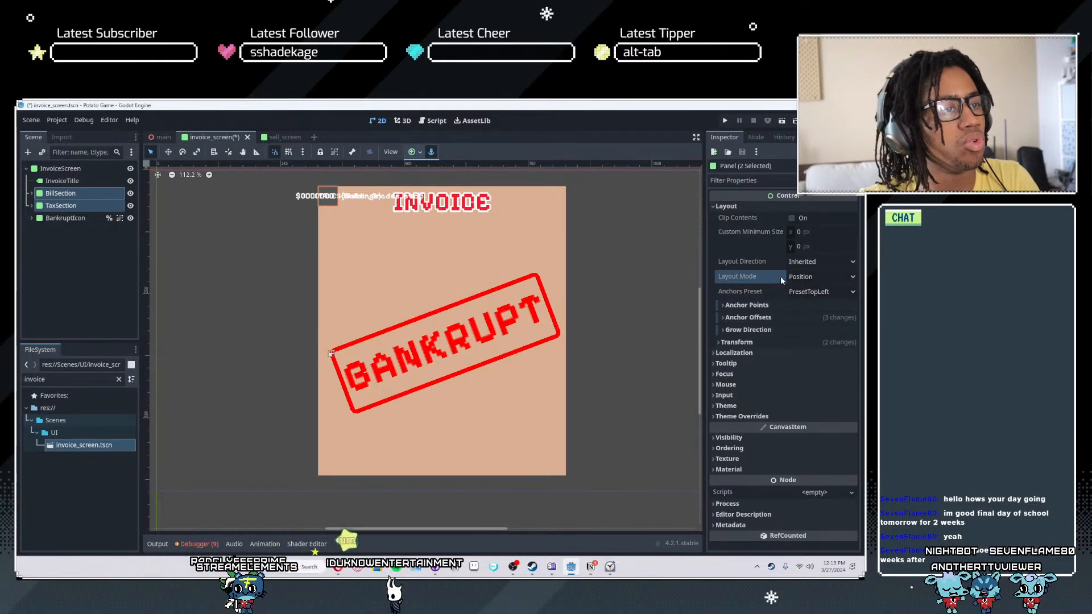
# - Try switching the layout mode of the two sections back to Anchors, and undo that change
pyautogui.click(796, 278)
pyautogui.click(804, 300)
pyautogui.hotkey('ctrl', 's')
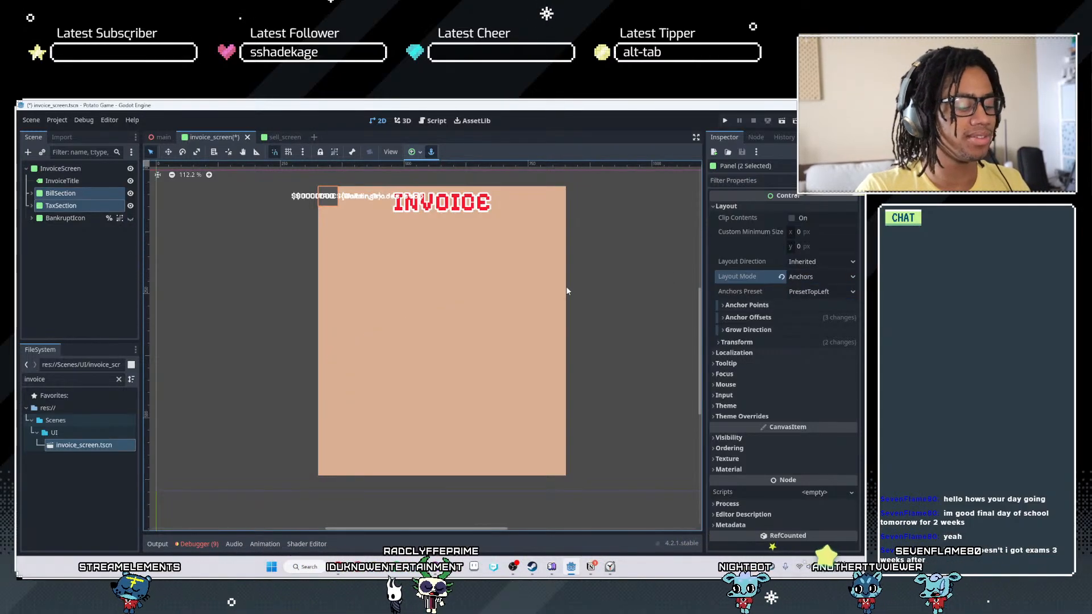
pyautogui.hotkey('ctrl', 'z')
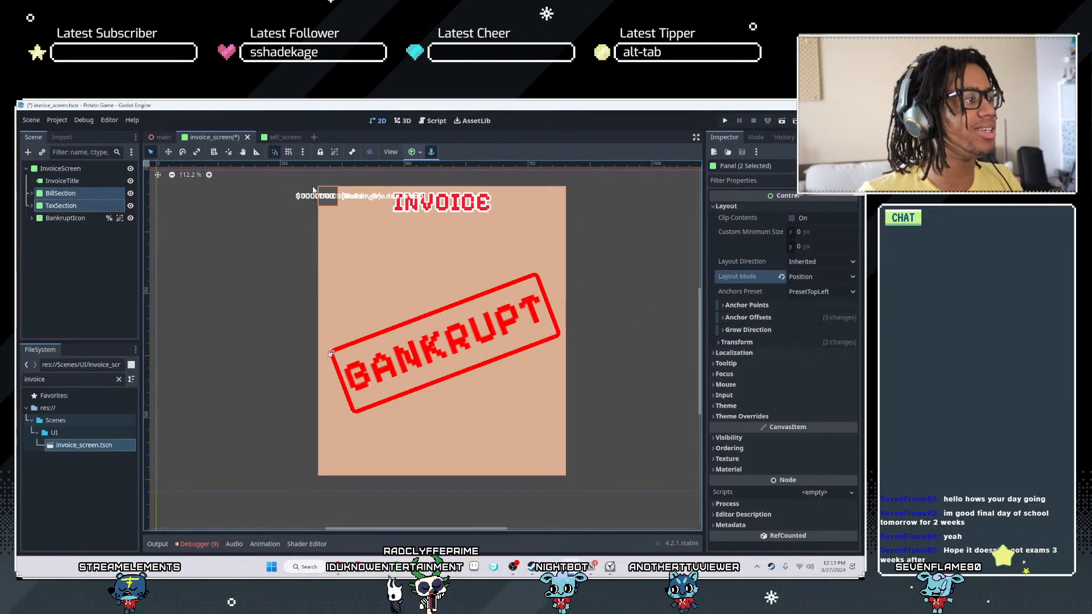
pyautogui.click(790, 277)
pyautogui.click(792, 280)
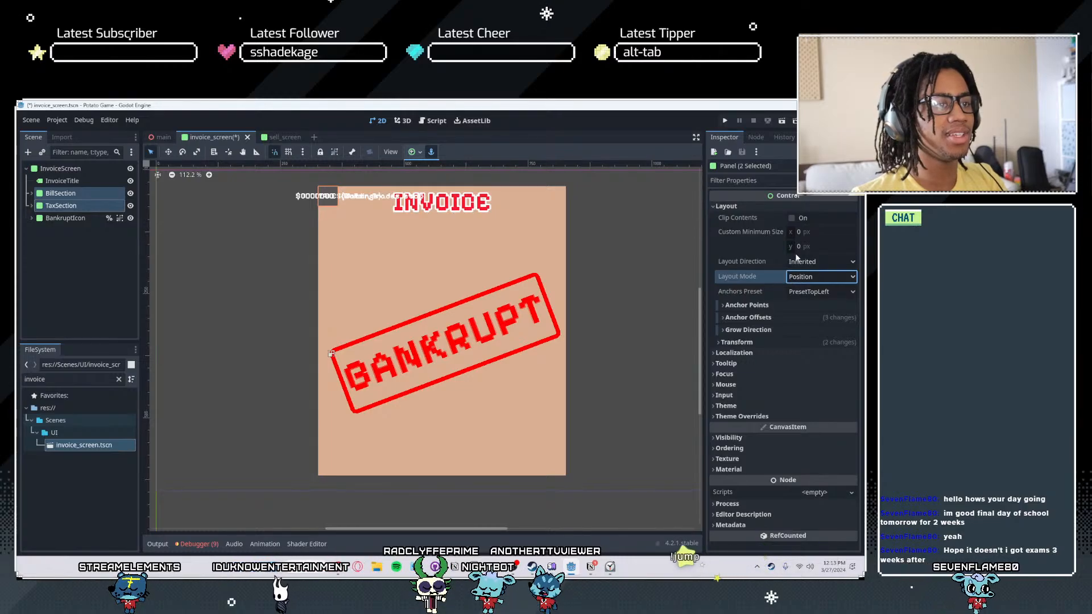
# - Move BillSection straight down so it sits below the INVOICE heading
pyautogui.press('w')
pyautogui.click(59, 193)
pyautogui.moveTo(317, 197); pyautogui.dragTo(317, 255)
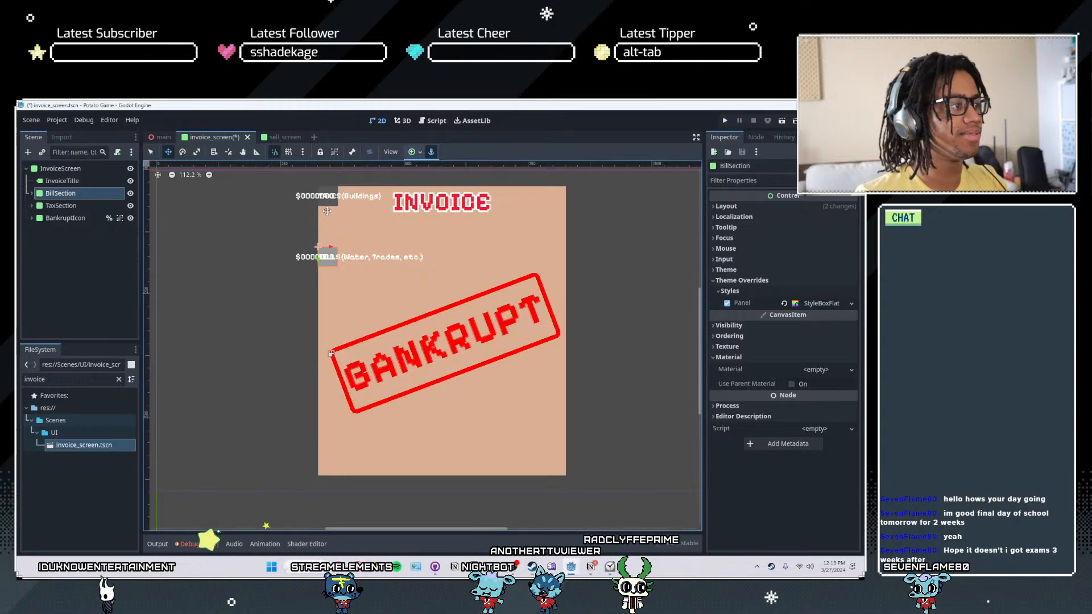
# - Try to widen TaxSection toward the invoice's right edge, and undo the change
pyautogui.press('q')
pyautogui.click(333, 205)
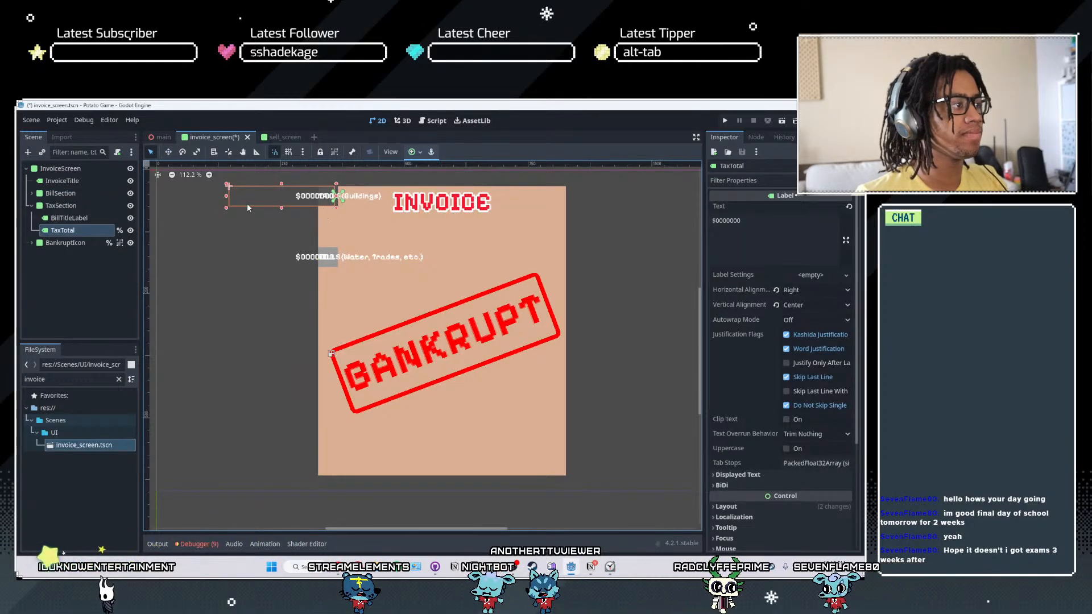
pyautogui.click(86, 207)
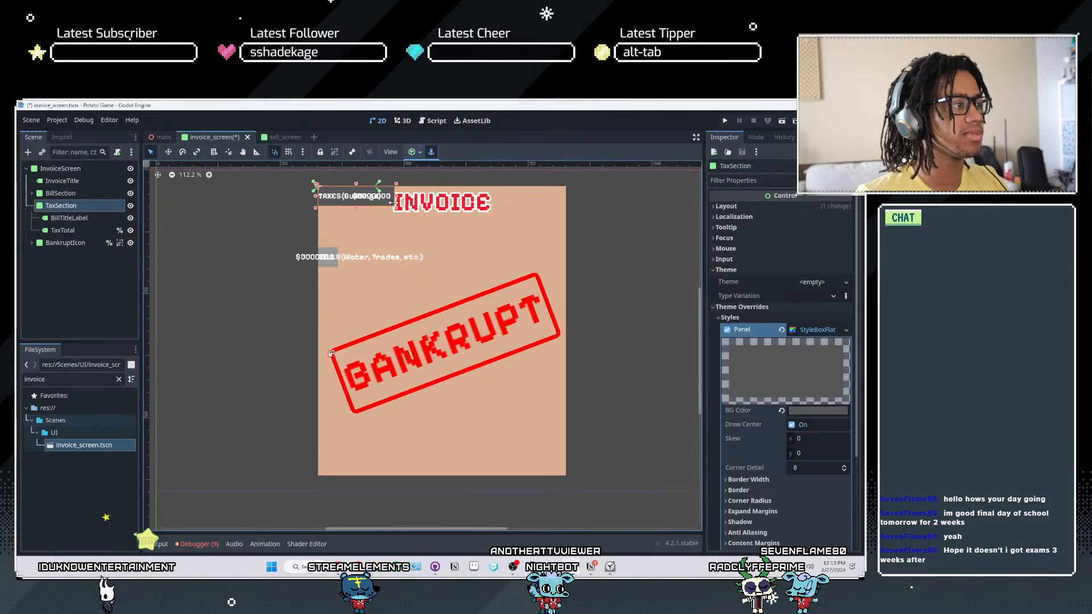
pyautogui.moveTo(391, 202); pyautogui.dragTo(519, 215)
pyautogui.hotkey('ctrl', 'z')
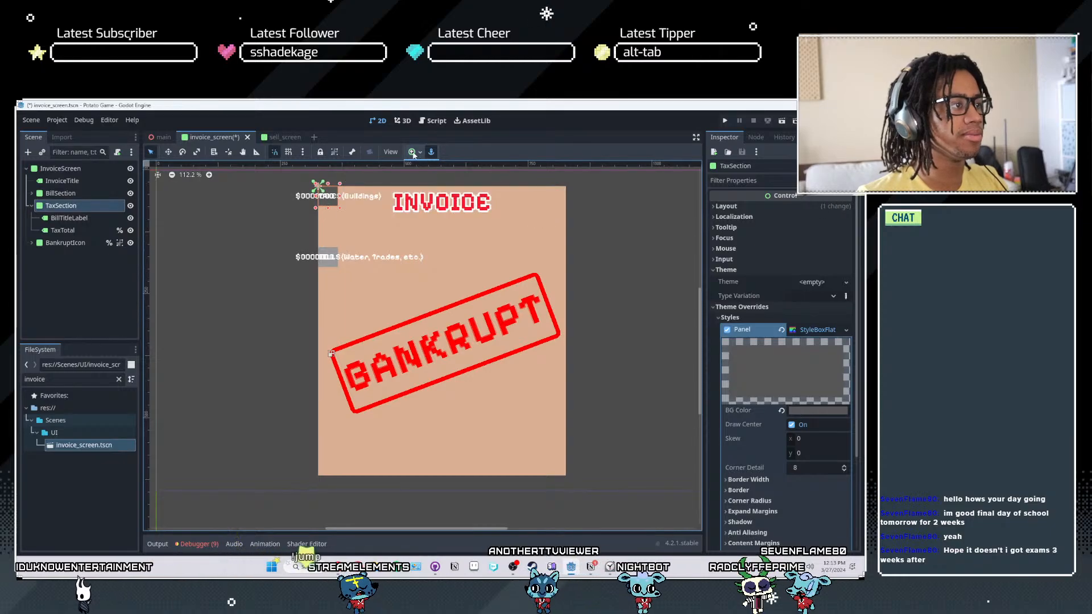
# - Try the HCenter Wide anchor preset on TaxSection, and undo it
pyautogui.click(419, 152)
pyautogui.click(462, 198)
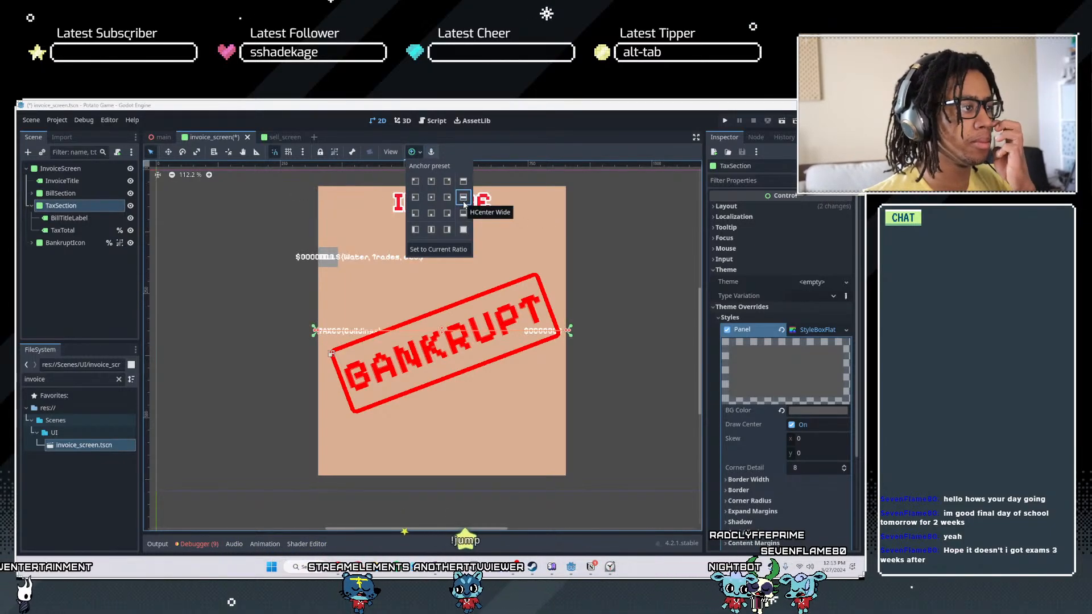
pyautogui.click(627, 248)
pyautogui.hotkey('ctrl', 'z')
# - Stretch TaxSection across the full width of the invoice and spread its anchors to the section's corners
pyautogui.moveTo(356, 196); pyautogui.dragTo(567, 196)
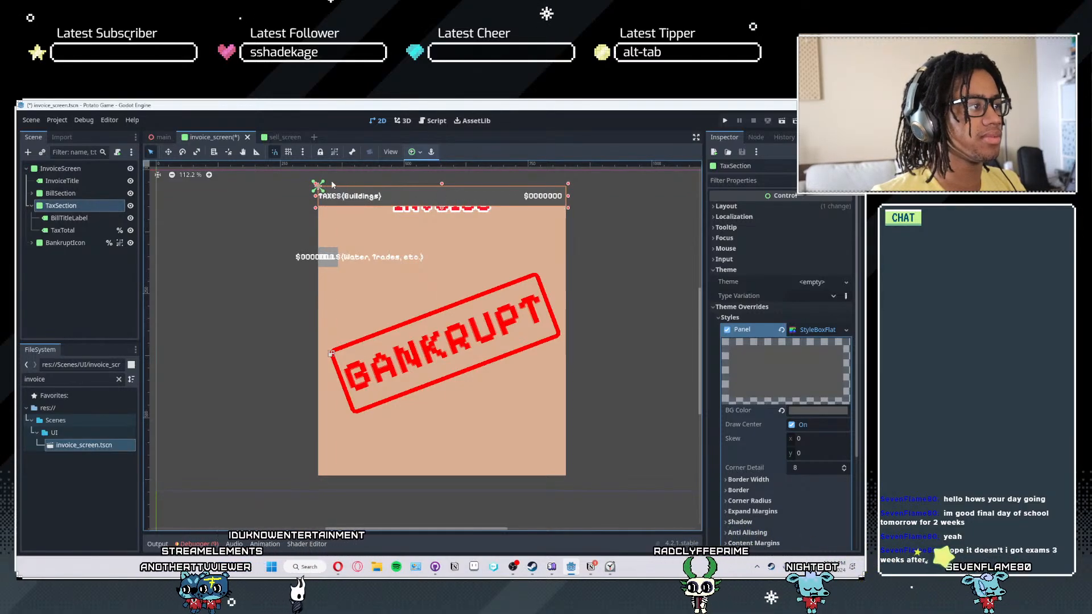
pyautogui.moveTo(321, 184); pyautogui.dragTo(571, 211)
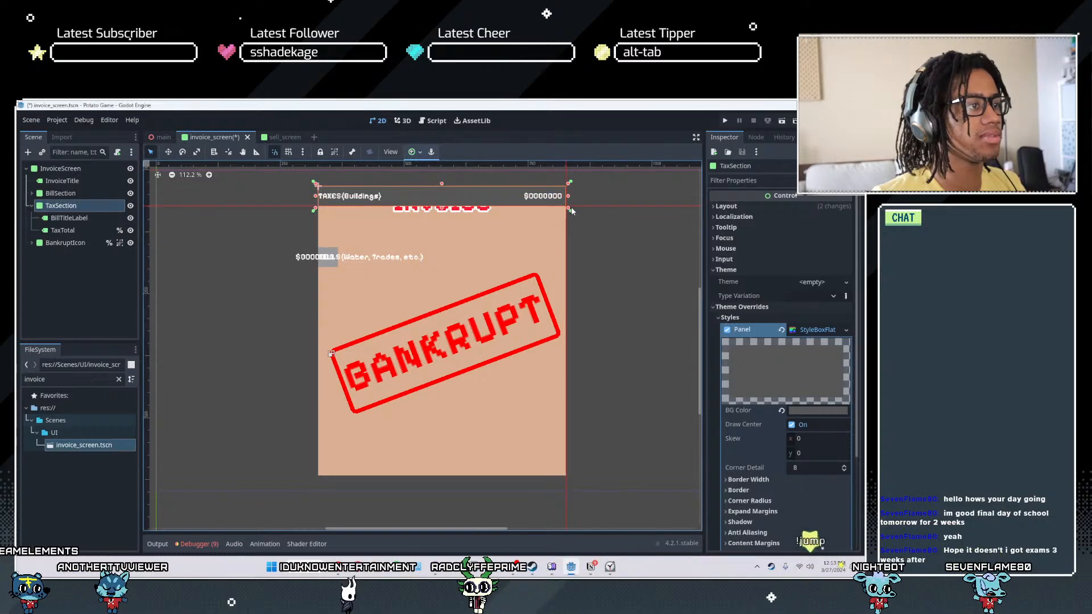
# - Try adjusting BillTotal's anchors toward the invoice's right edge, and undo this together with the TaxSection stretch
pyautogui.click(329, 267)
pyautogui.moveTo(365, 257); pyautogui.dragTo(530, 262)
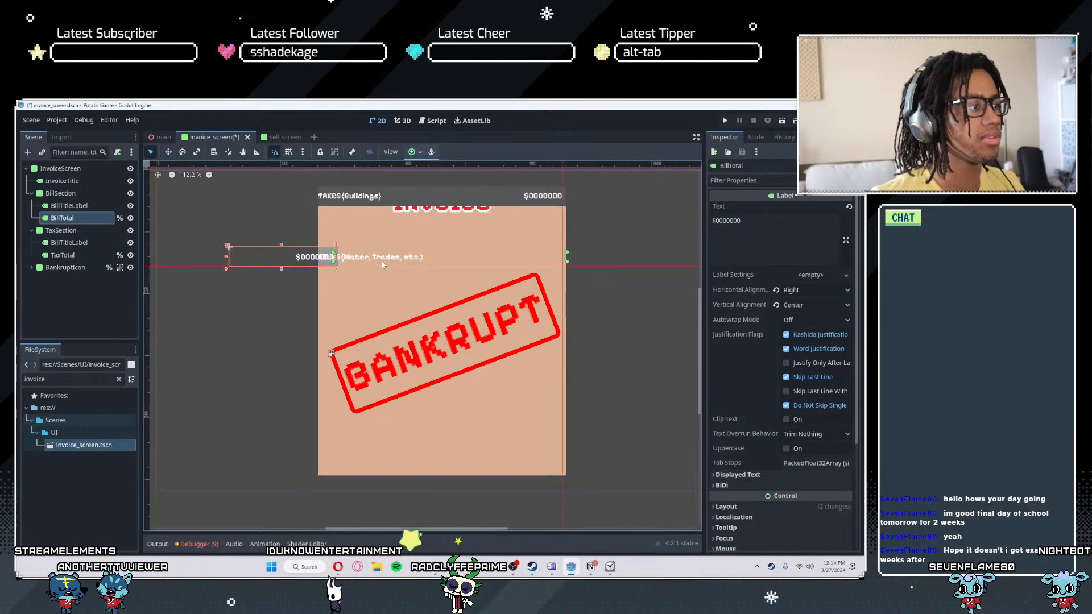
pyautogui.scroll(2, 310, 259)
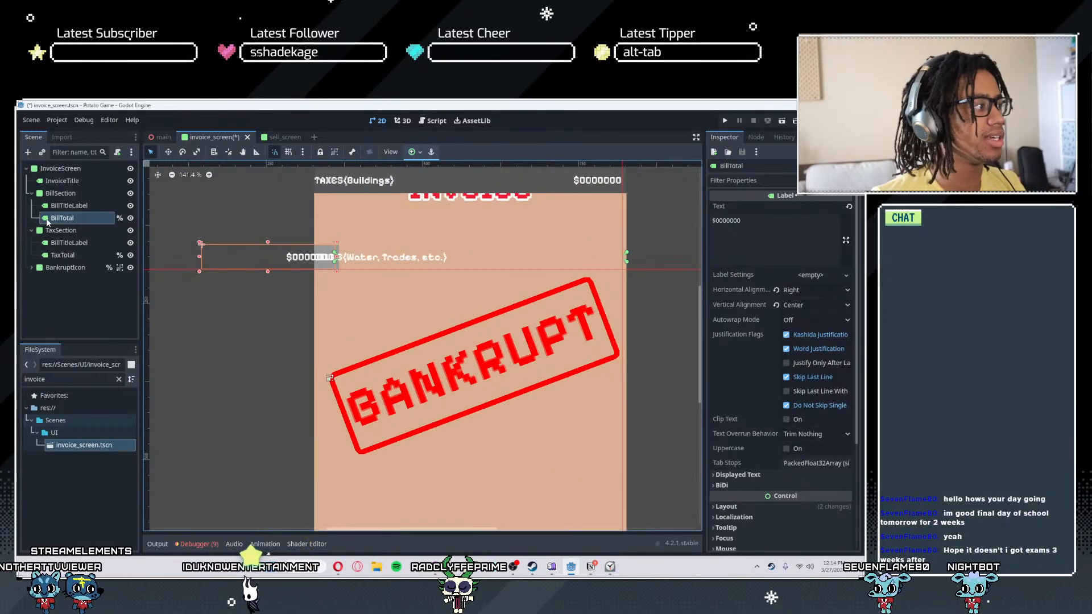
pyautogui.click(232, 315)
pyautogui.hotkey('ctrl', 'z')
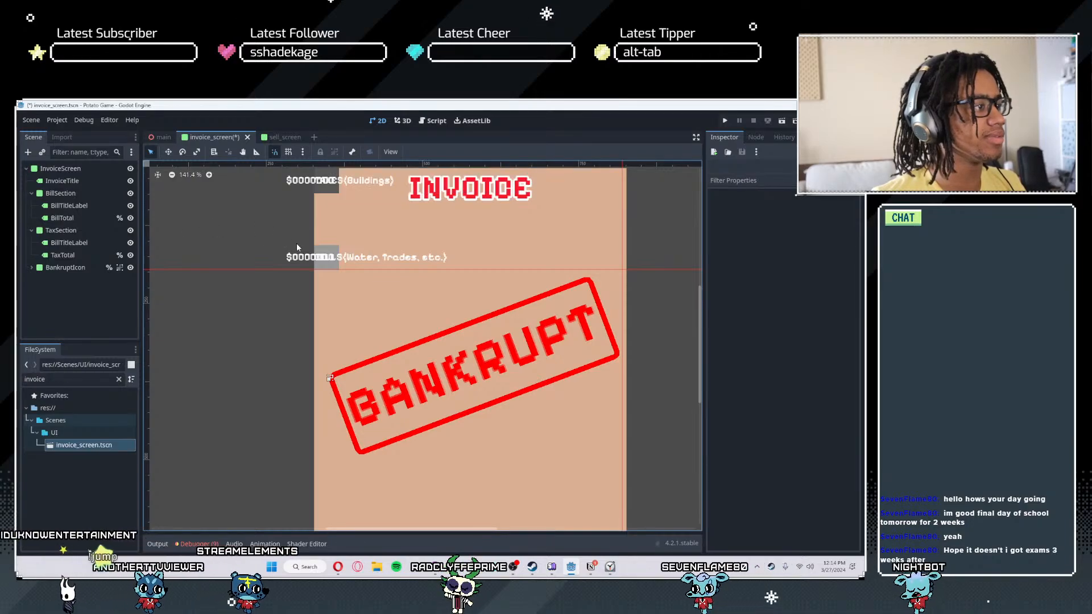
# - Stretch BillSection across the full width of the invoice panel
pyautogui.click(317, 261)
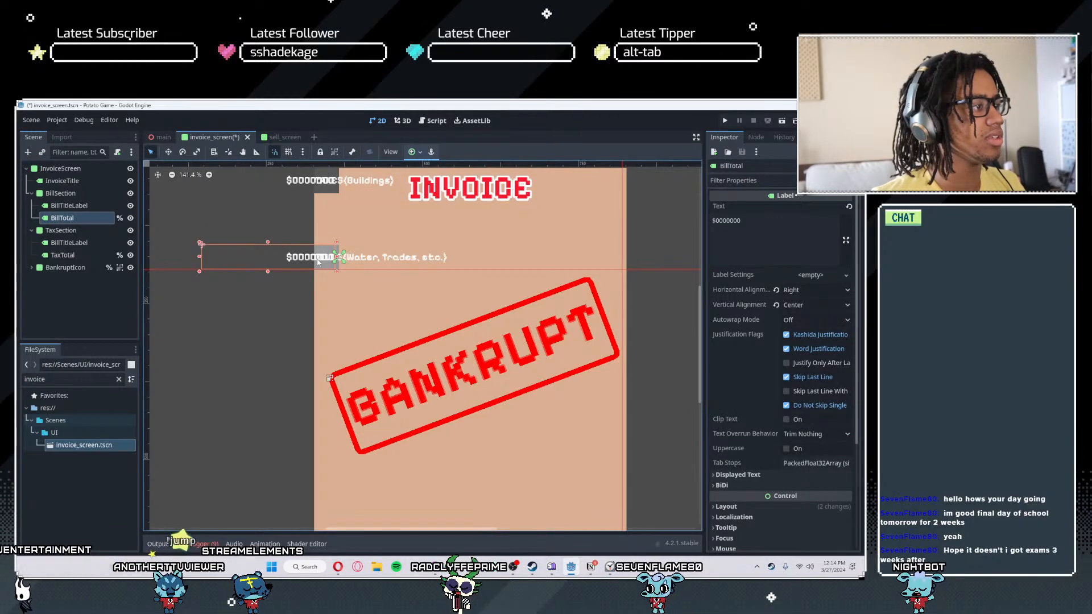
pyautogui.click(68, 194)
pyautogui.moveTo(343, 257); pyautogui.dragTo(600, 261)
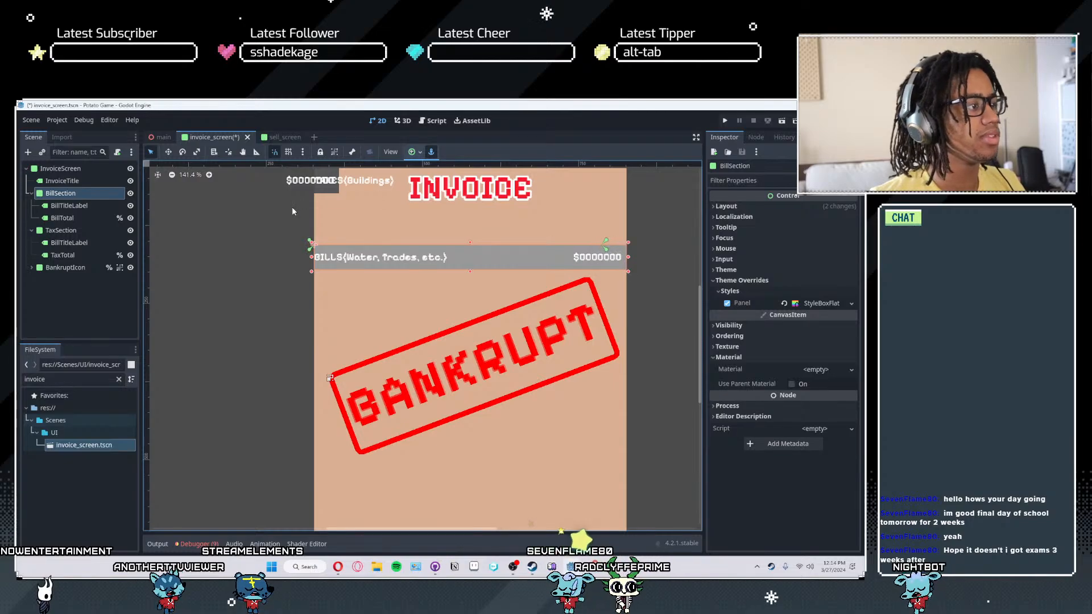
# - Spread BillSection's anchors out to the four corners of the BILLS row
pyautogui.scroll(1, 291, 211)
pyautogui.scroll(4, 320, 248)
pyautogui.moveTo(320, 248); pyautogui.dragTo(495, 273, button='middle')
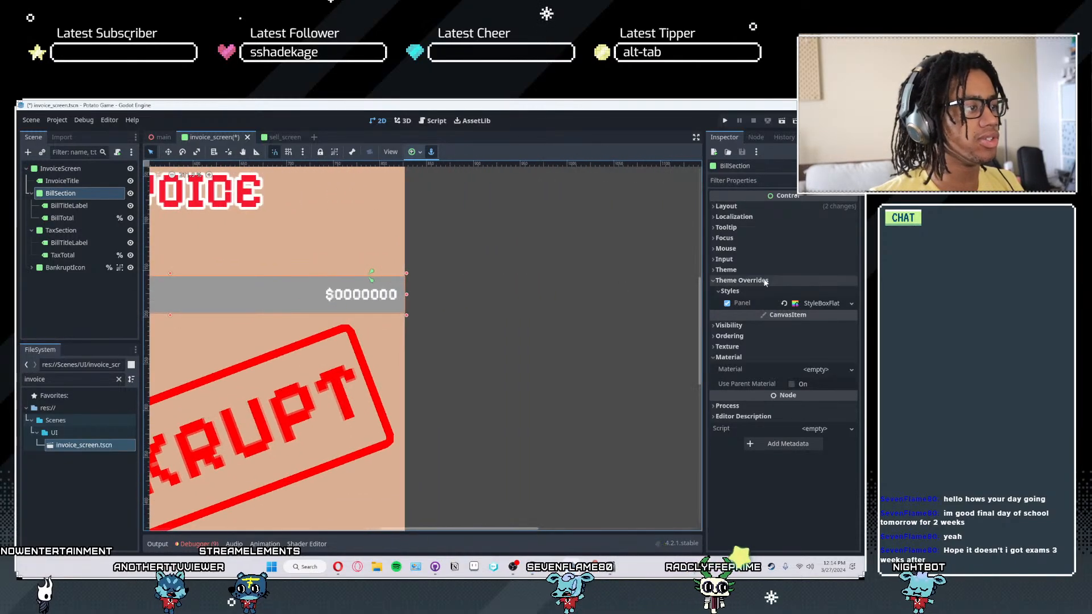
pyautogui.scroll(2, 418, 278)
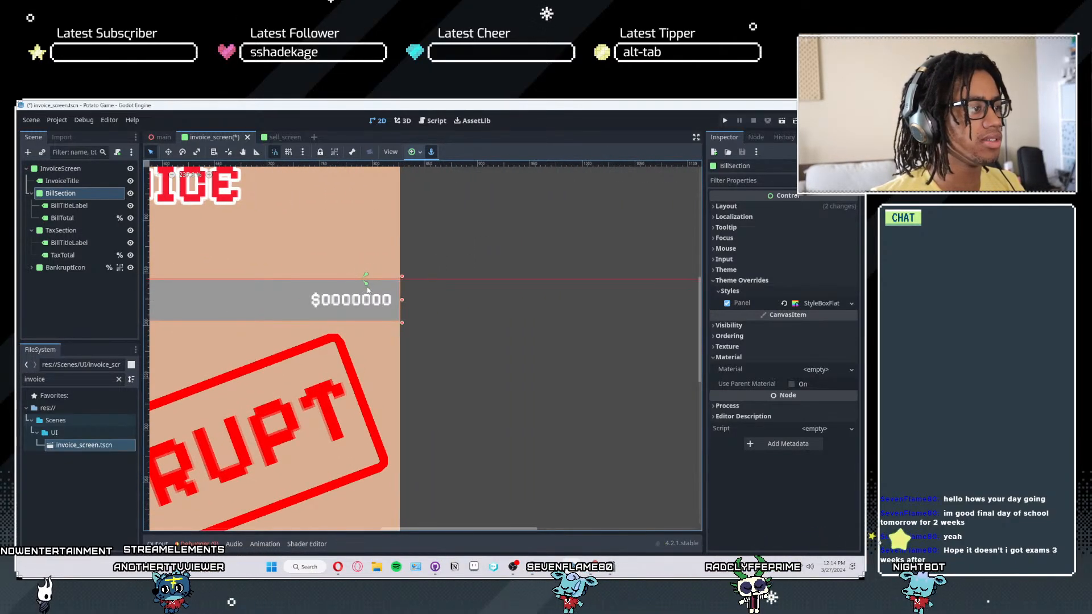
pyautogui.moveTo(470, 319); pyautogui.dragTo(647, 308, button='middle')
pyautogui.scroll(-4, 378, 332)
pyautogui.moveTo(336, 323); pyautogui.dragTo(542, 321, button='middle')
pyautogui.scroll(7, 292, 306)
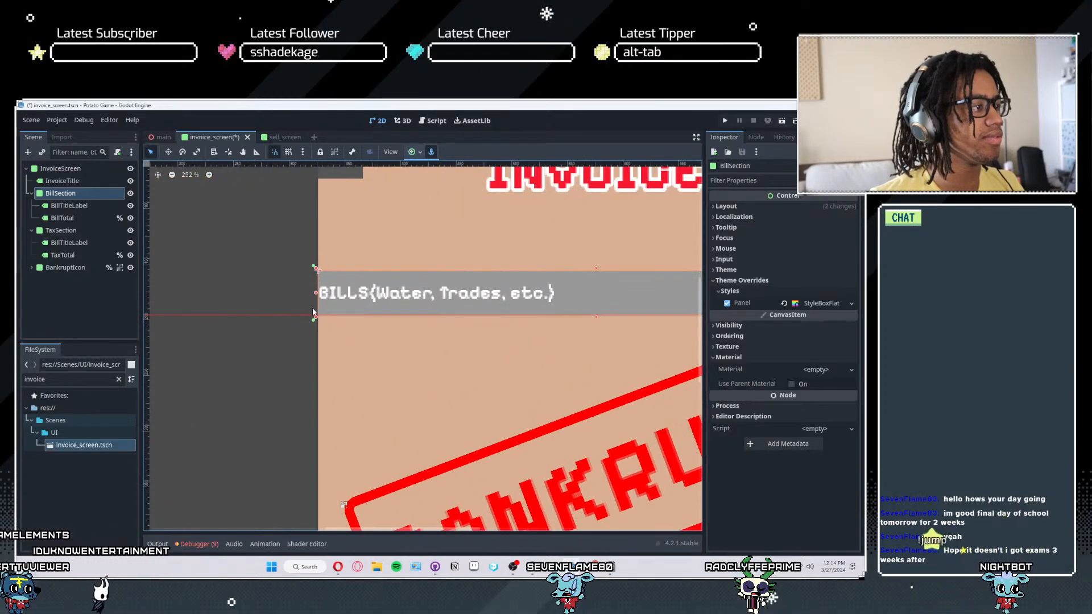
# - Save the invoice scene and group BillSection with its child labels
pyautogui.hotkey('ctrl', 's')
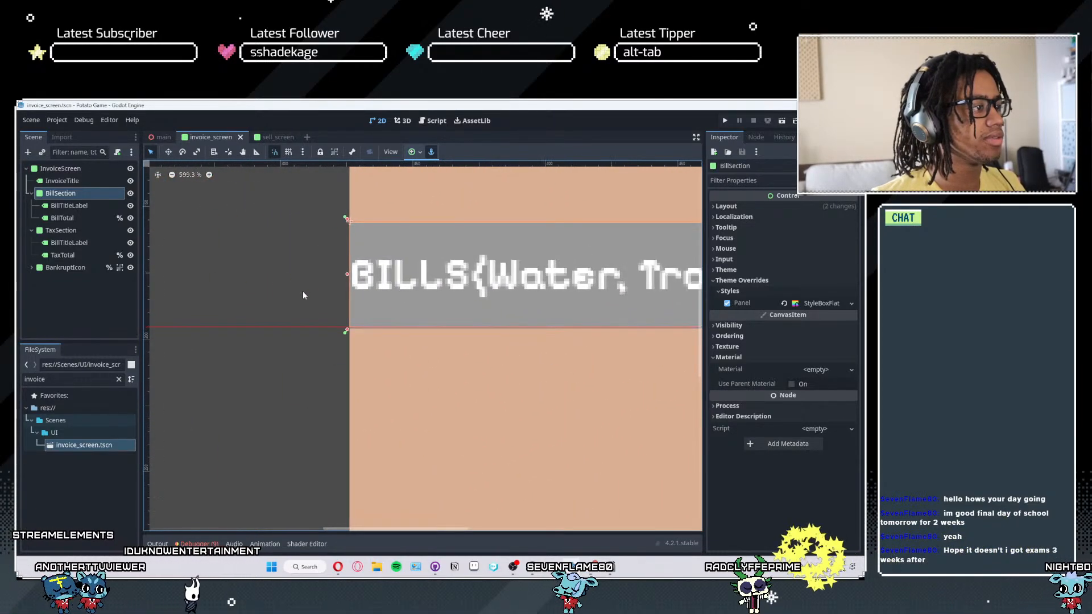
pyautogui.scroll(-5, 302, 292)
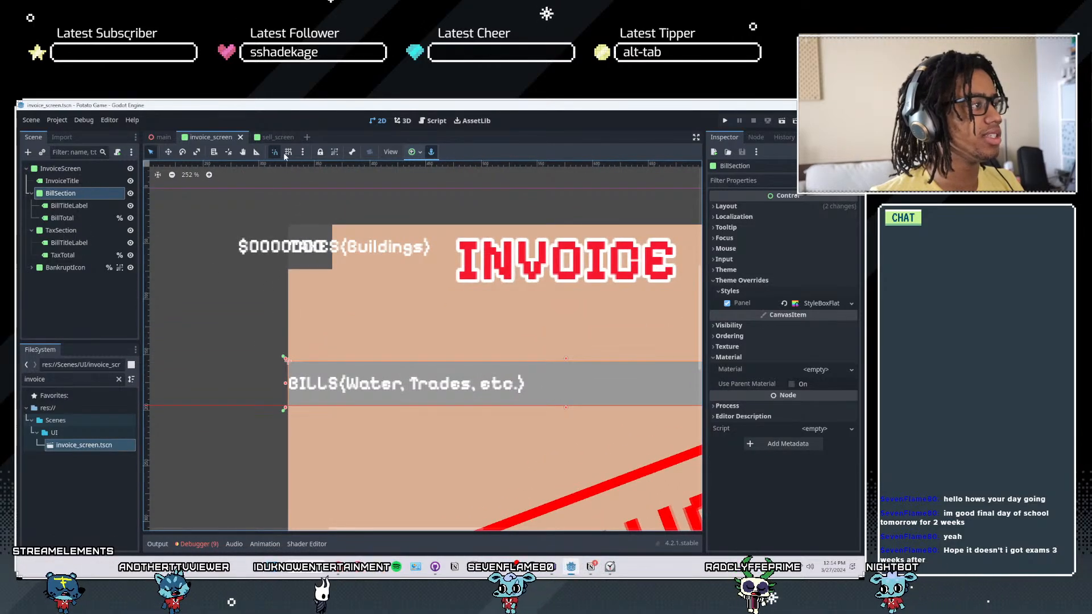
pyautogui.click(333, 152)
# - Stretch TaxSection across the full invoice width with its anchors at the section's corners, and save the scene
pyautogui.click(73, 228)
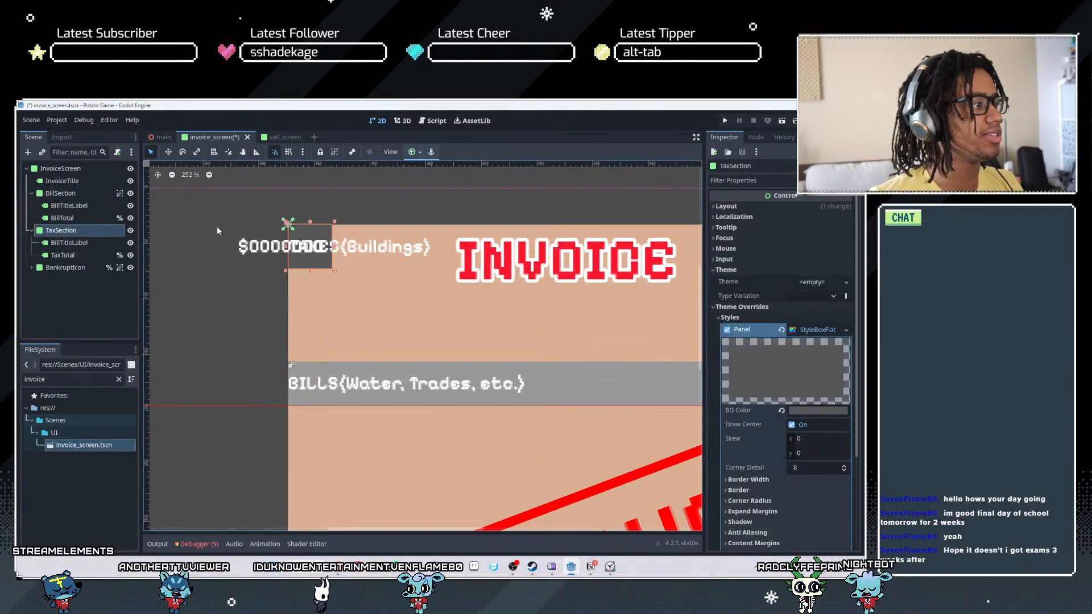
pyautogui.scroll(-4, 309, 289)
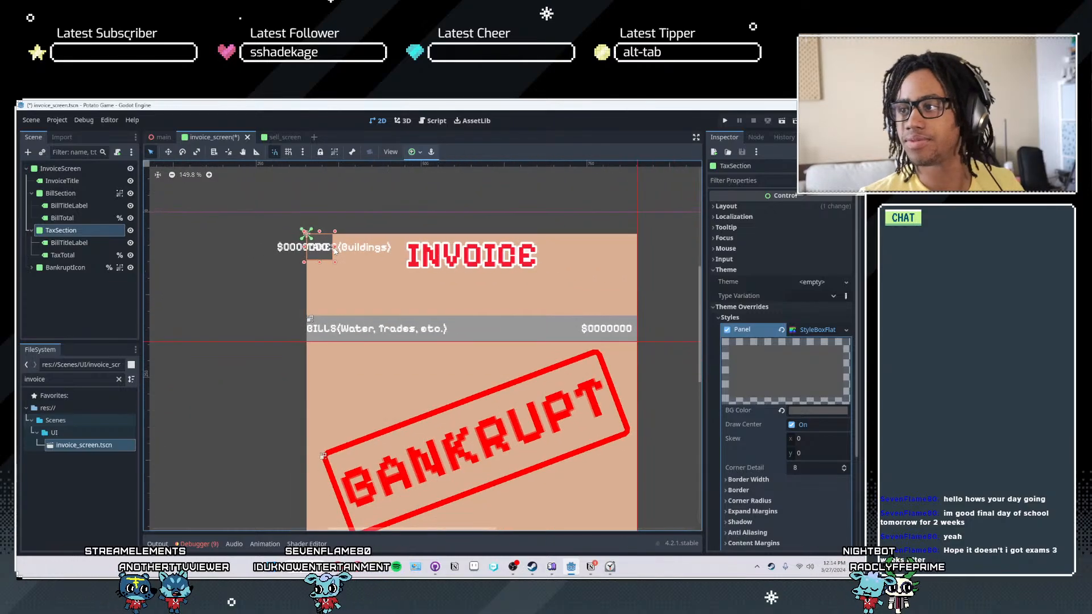
pyautogui.moveTo(246, 258); pyautogui.dragTo(505, 266)
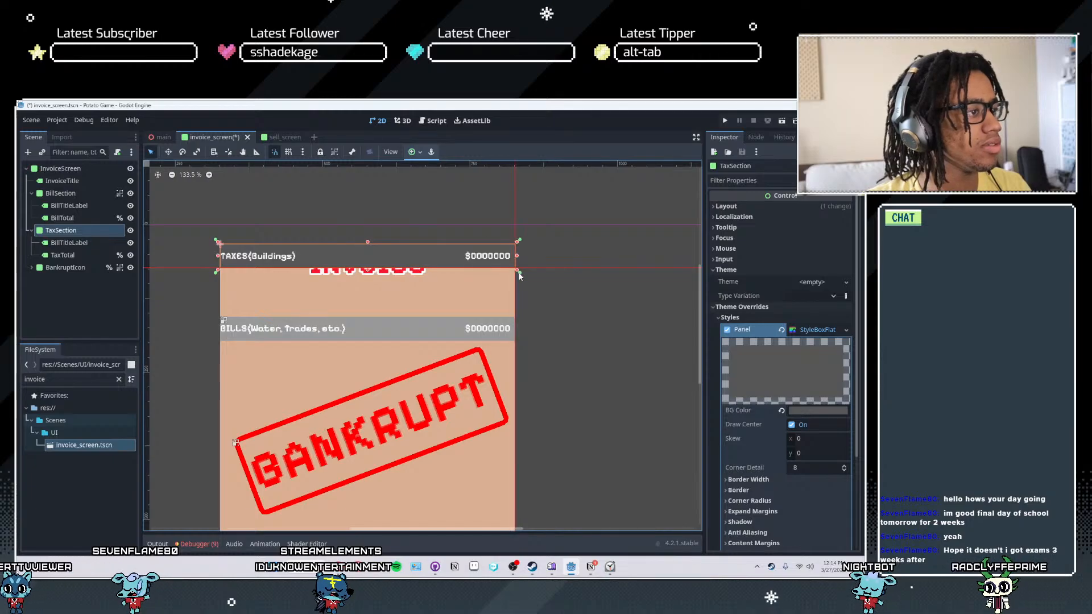
pyautogui.scroll(5, 518, 273)
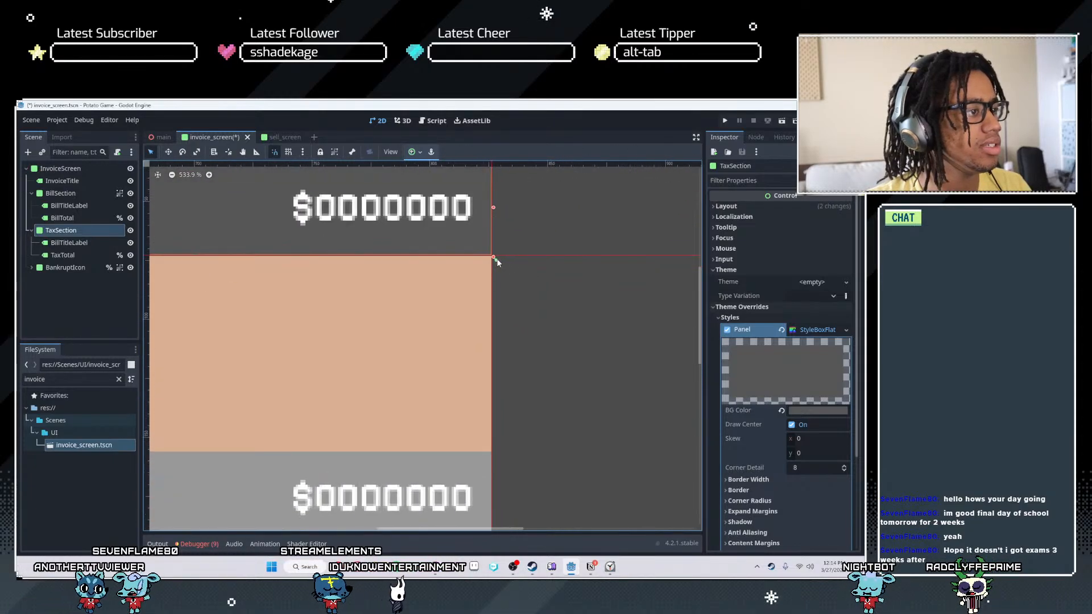
pyautogui.click(496, 258)
pyautogui.scroll(-4, 575, 354)
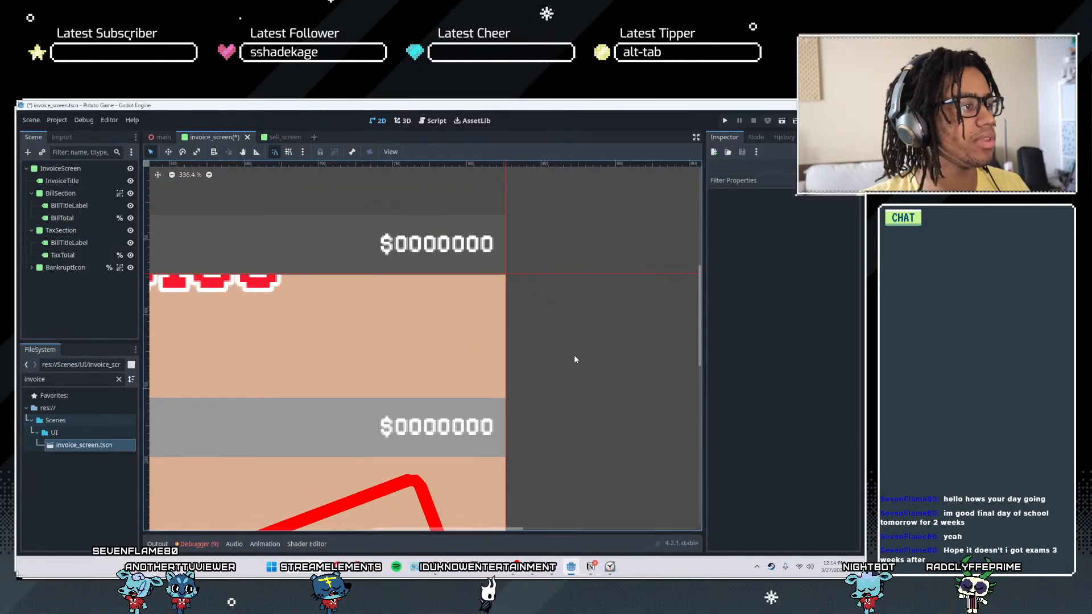
pyautogui.scroll(-2, 533, 359)
pyautogui.hotkey('ctrl', 's')
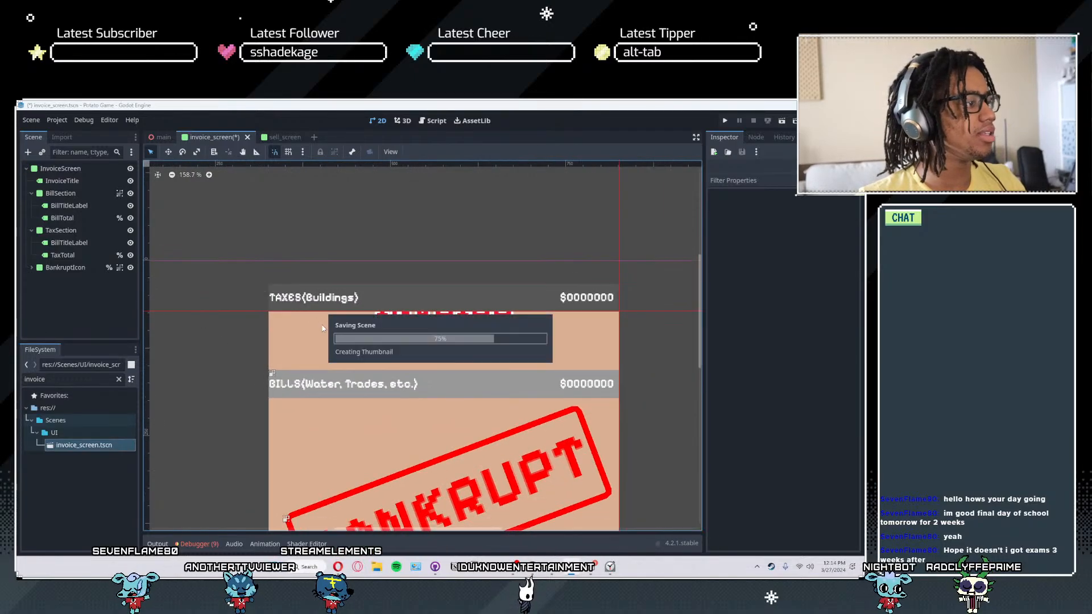
# - Select BillSection and TaxSection together and move both rows down so TaxSection sits well below the INVOICE heading
pyautogui.moveTo(429, 474); pyautogui.dragTo(436, 399, button='middle')
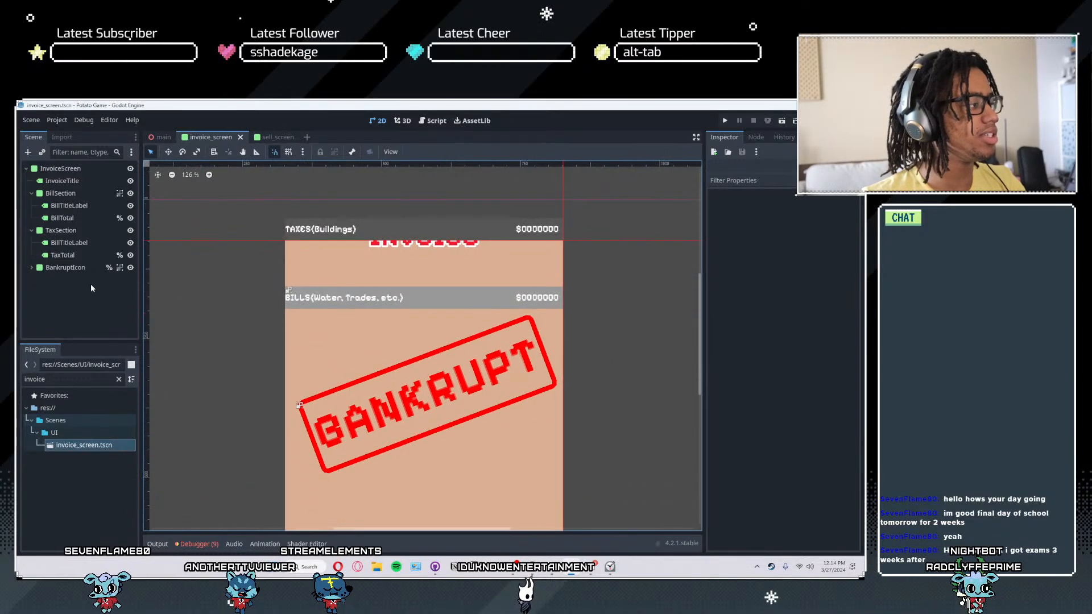
pyautogui.click(60, 229)
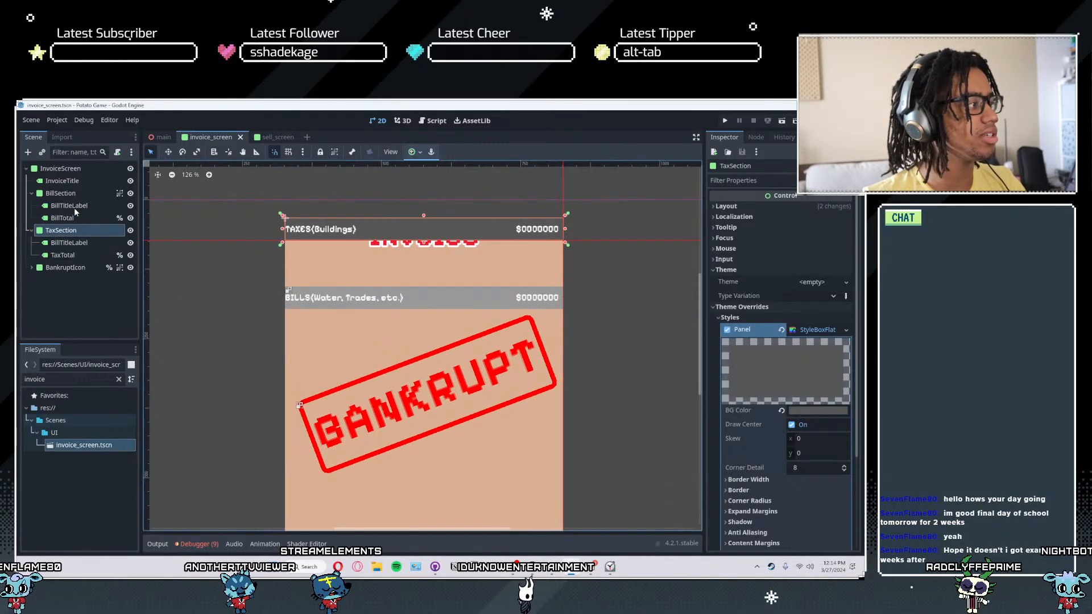
pyautogui.keyDown('shift'); pyautogui.click(69, 193); pyautogui.keyUp('shift')
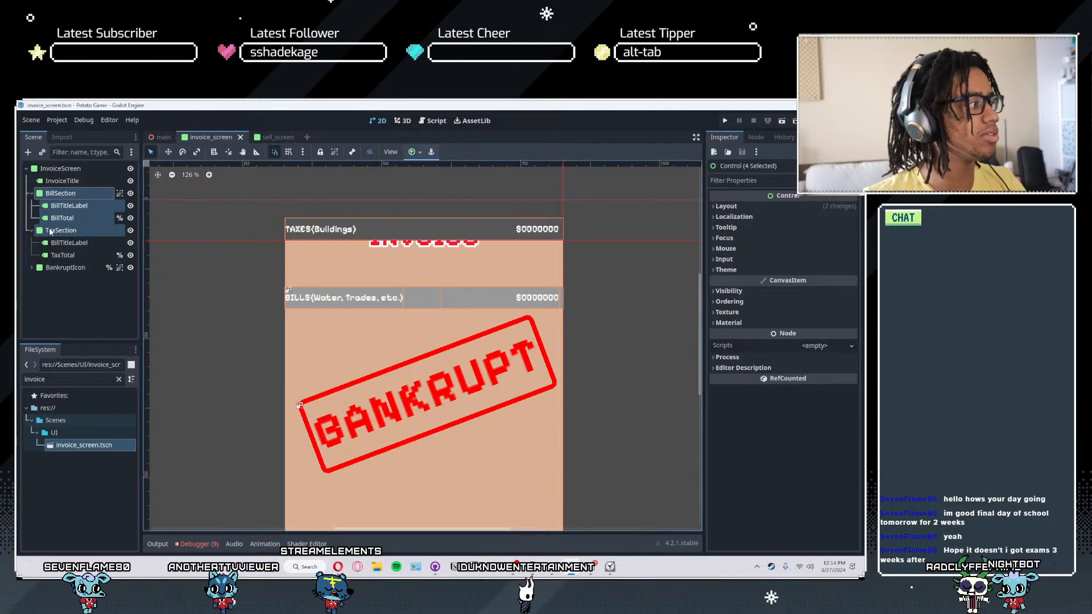
pyautogui.click(50, 231)
pyautogui.keyDown('ctrl'); pyautogui.click(61, 194); pyautogui.keyUp('ctrl')
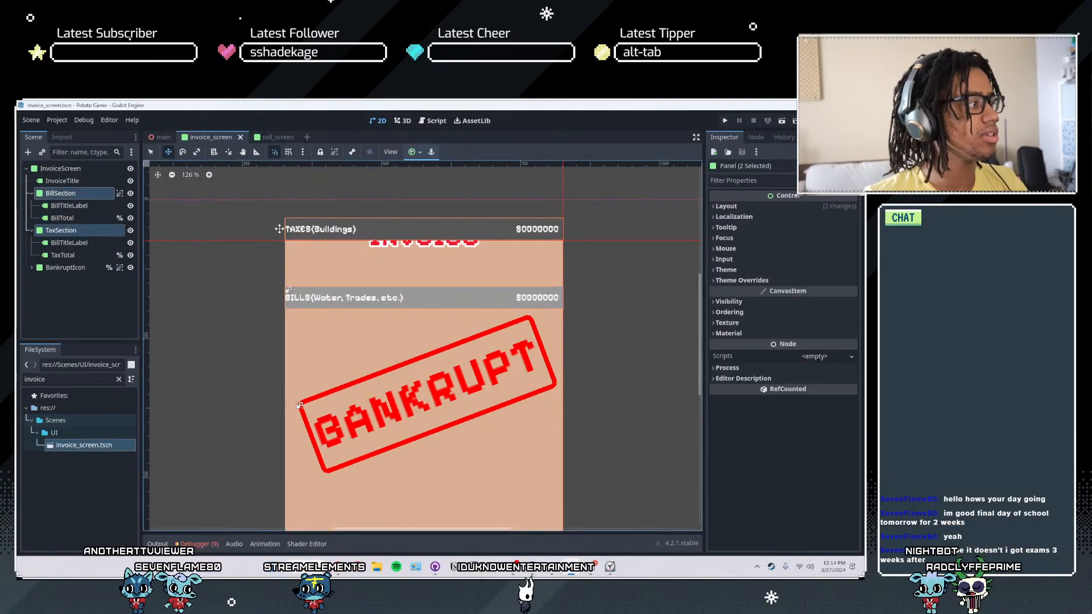
pyautogui.moveTo(332, 259); pyautogui.dragTo(341, 363)
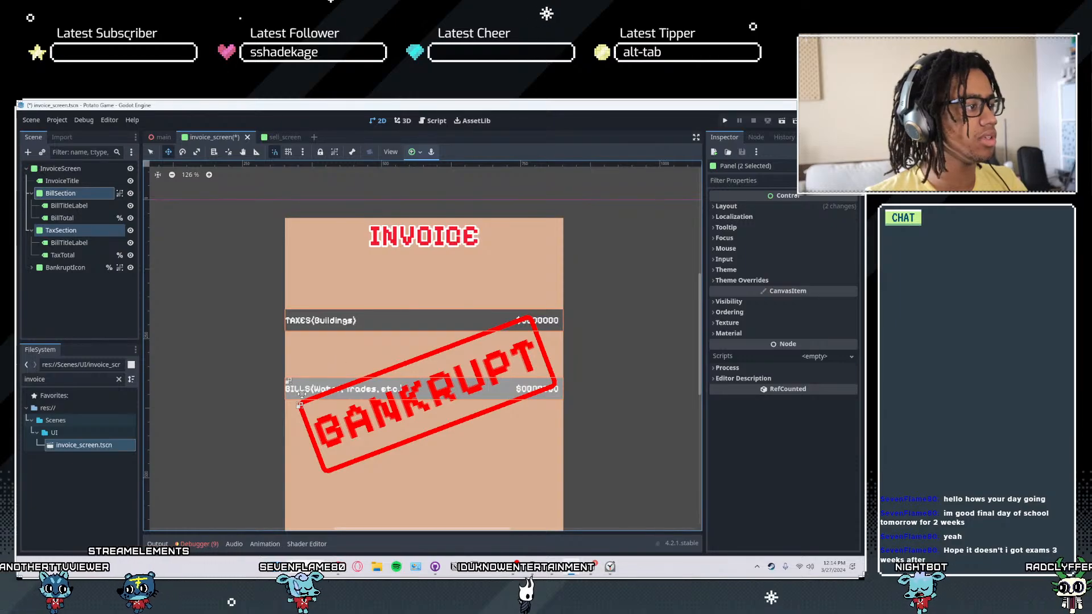
# - Move BillSection's lower anchors down to the bottom edge of the BILLS row
pyautogui.click(52, 231)
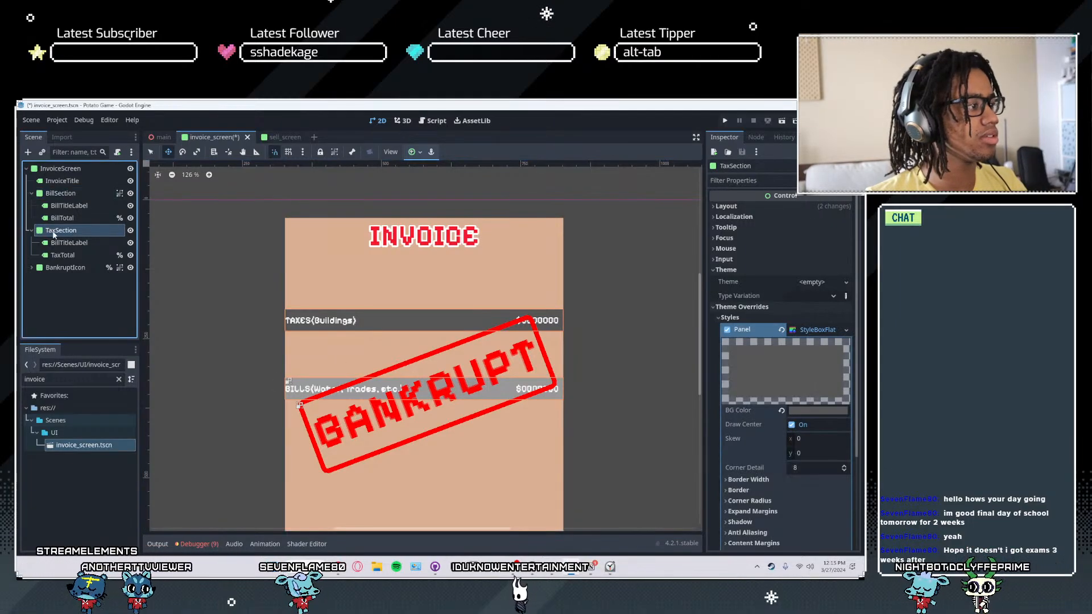
pyautogui.click(307, 385)
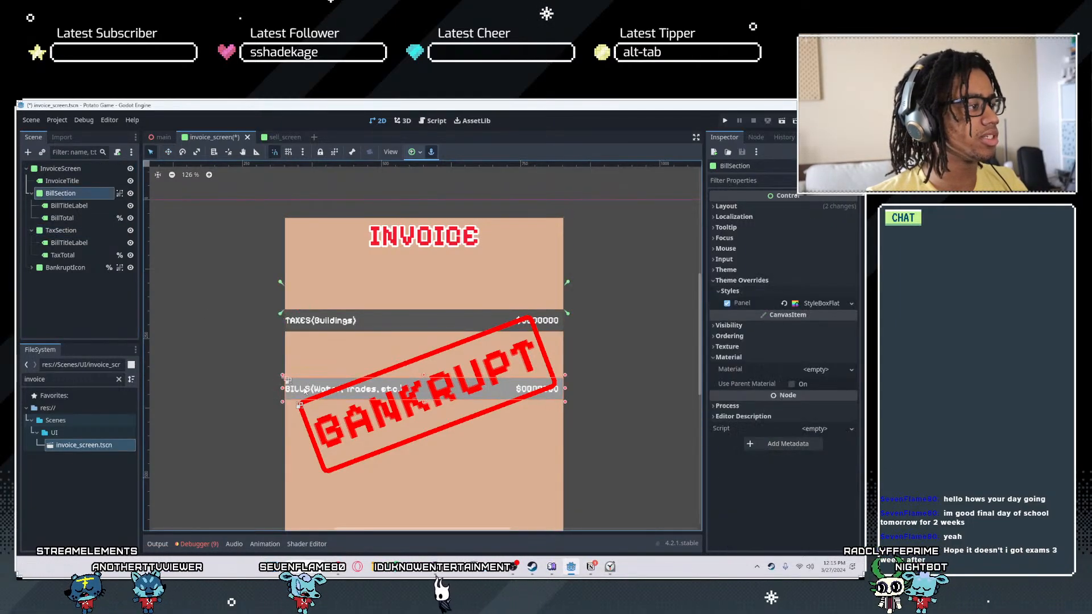
pyautogui.press('q')
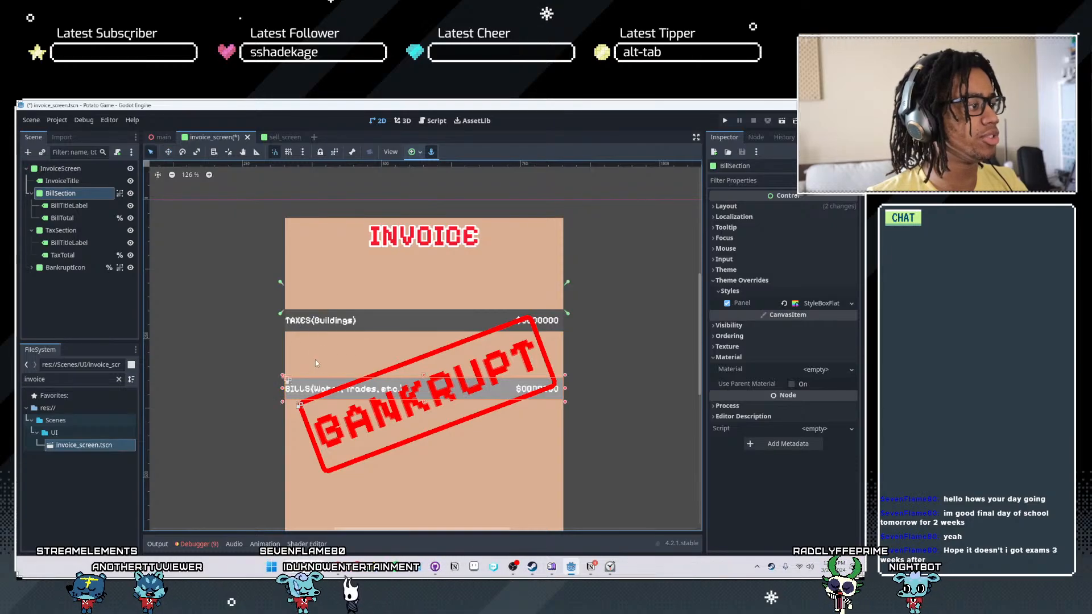
# - Try the Center anchor preset on BillSection, and undo it
pyautogui.click(412, 153)
pyautogui.click(431, 197)
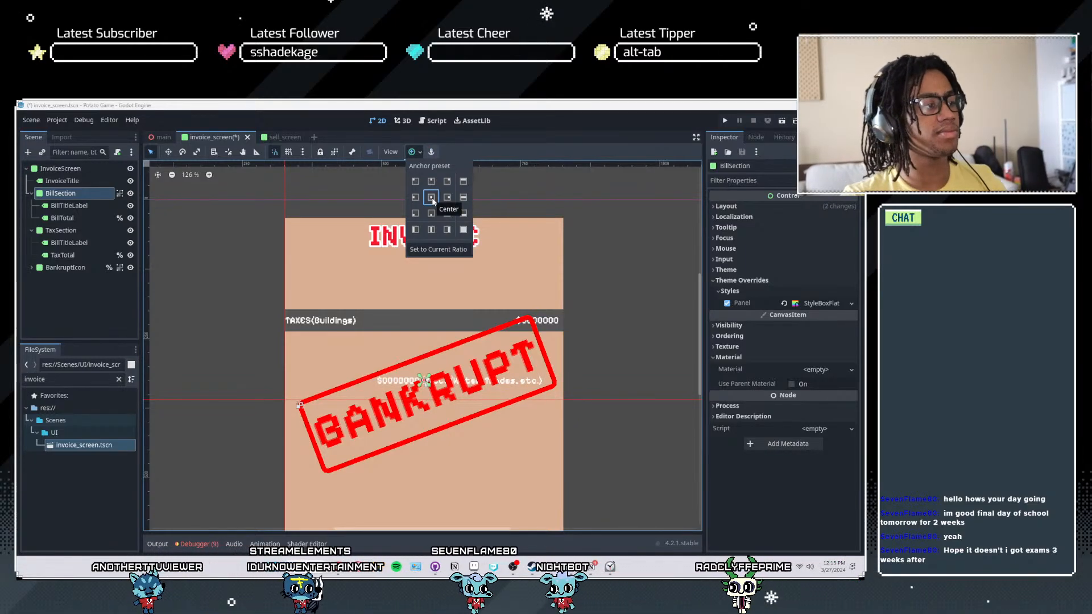
pyautogui.click(606, 277)
pyautogui.hotkey('ctrl', 'z')
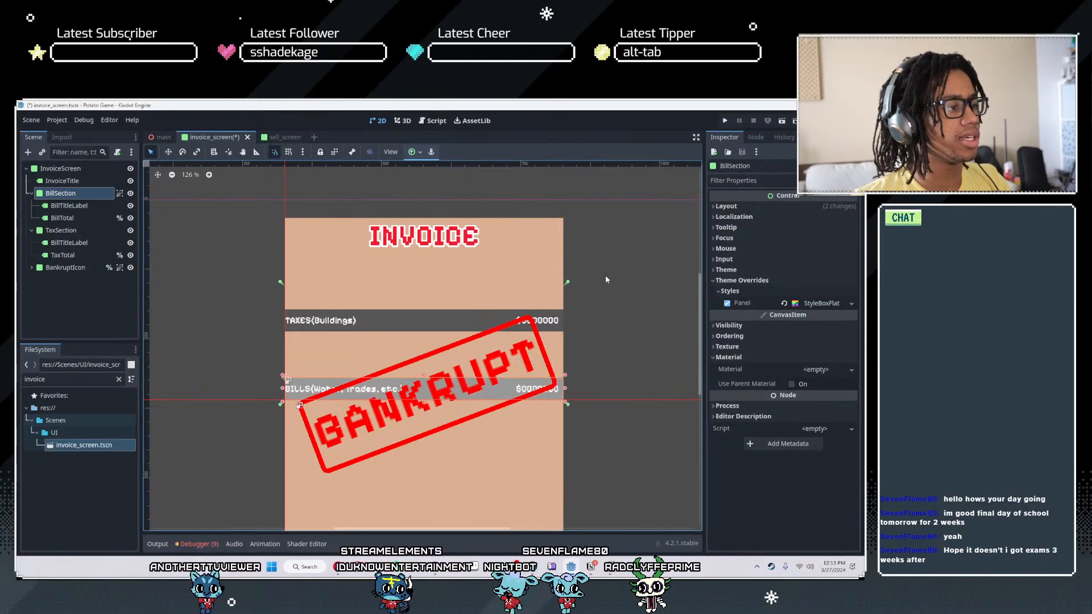
# - Move BillSection's upper anchors down to the top corners of the BILLS row
pyautogui.scroll(2, 311, 313)
pyautogui.moveTo(424, 339); pyautogui.dragTo(456, 253, button='middle')
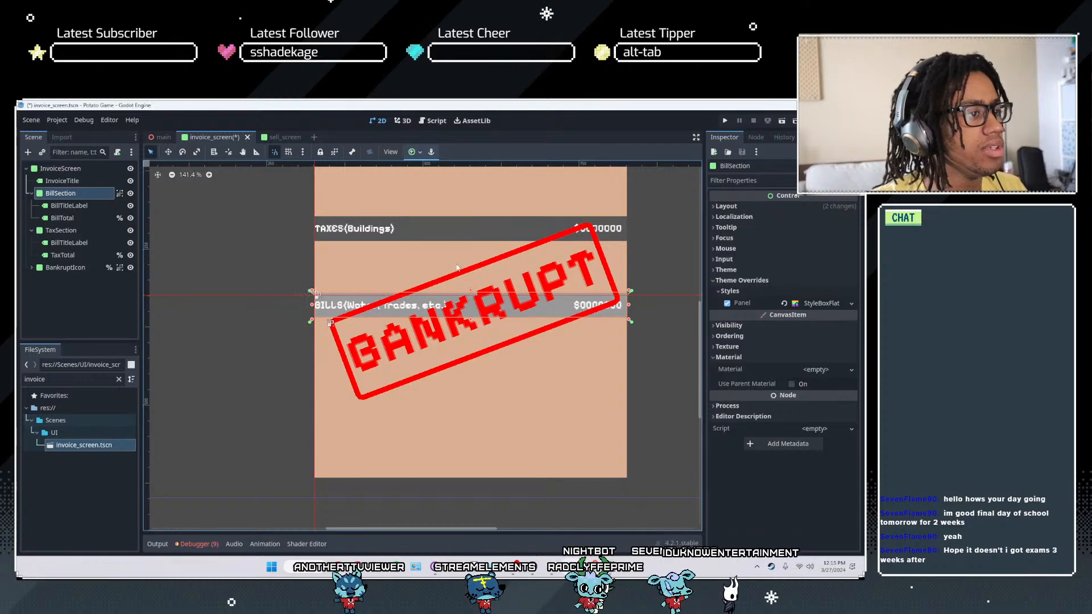
pyautogui.scroll(3, 449, 269)
# - Move BillSection up to just below the TAXES row, leaving a narrow gap between the two rows
pyautogui.moveTo(448, 222); pyautogui.dragTo(406, 289, button='middle')
pyautogui.click(407, 289)
pyautogui.moveTo(267, 282); pyautogui.dragTo(368, 294)
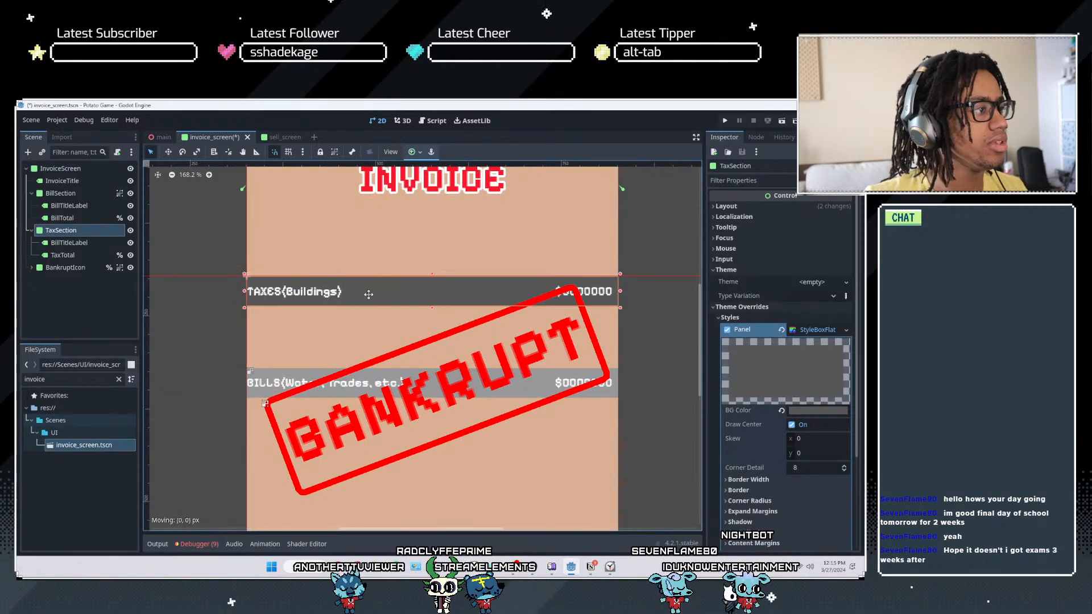
pyautogui.click(310, 384)
pyautogui.moveTo(300, 382); pyautogui.dragTo(299, 326)
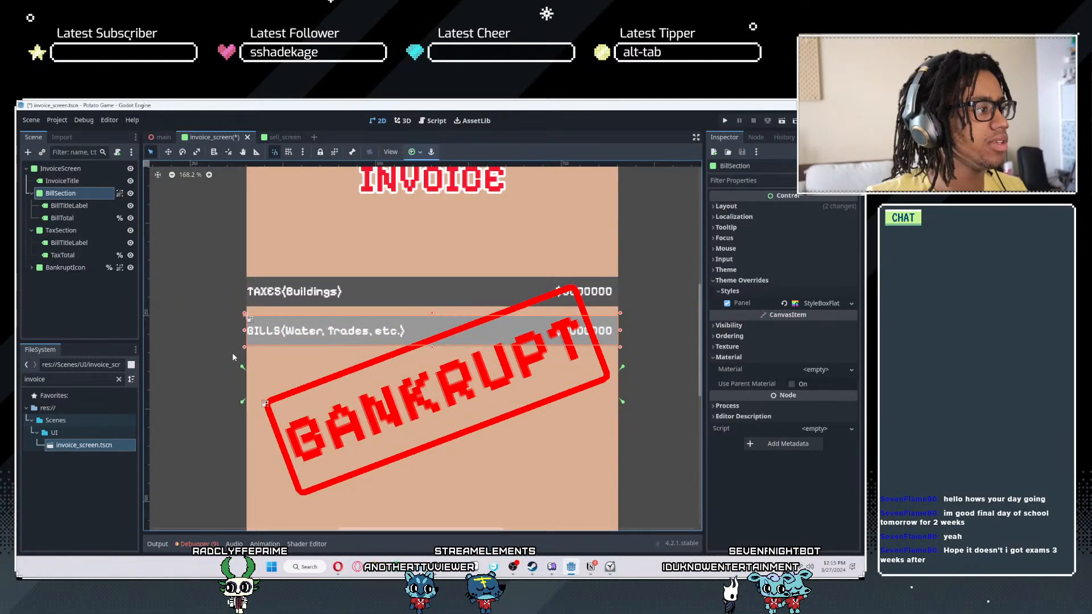
# - Realign BillSection's anchors with the four corners of the moved BILLS row, and save the scene
pyautogui.moveTo(243, 370); pyautogui.dragTo(292, 336)
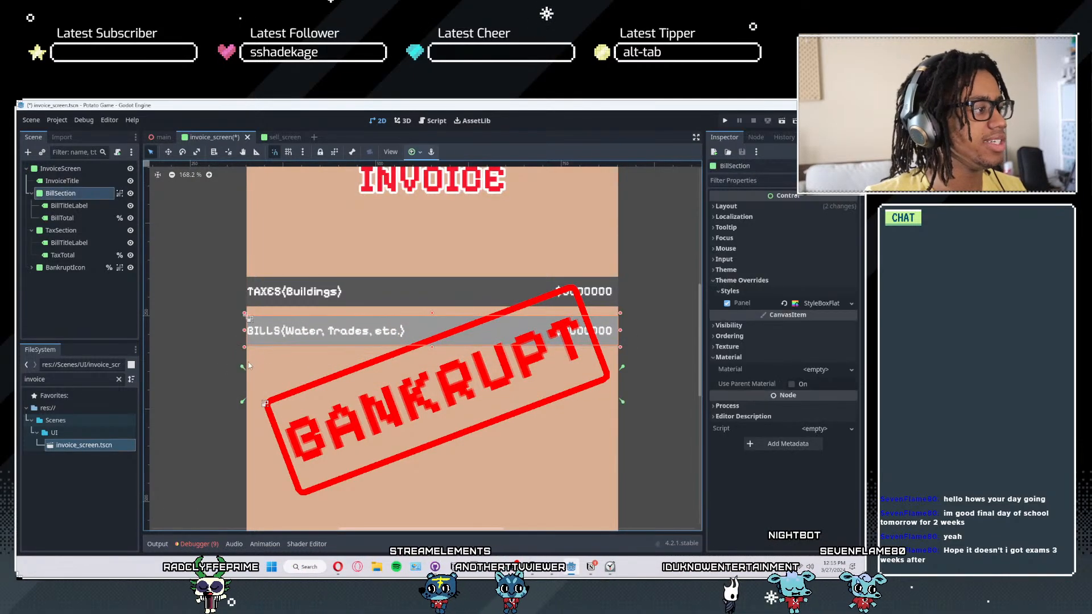
pyautogui.moveTo(243, 369); pyautogui.dragTo(248, 317)
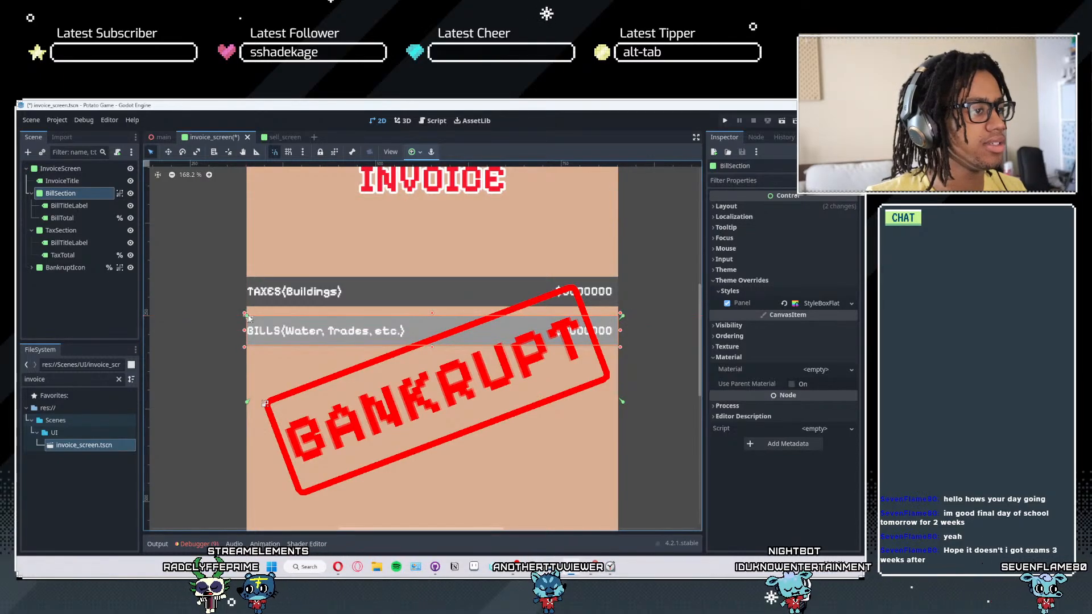
pyautogui.moveTo(623, 402); pyautogui.dragTo(627, 356)
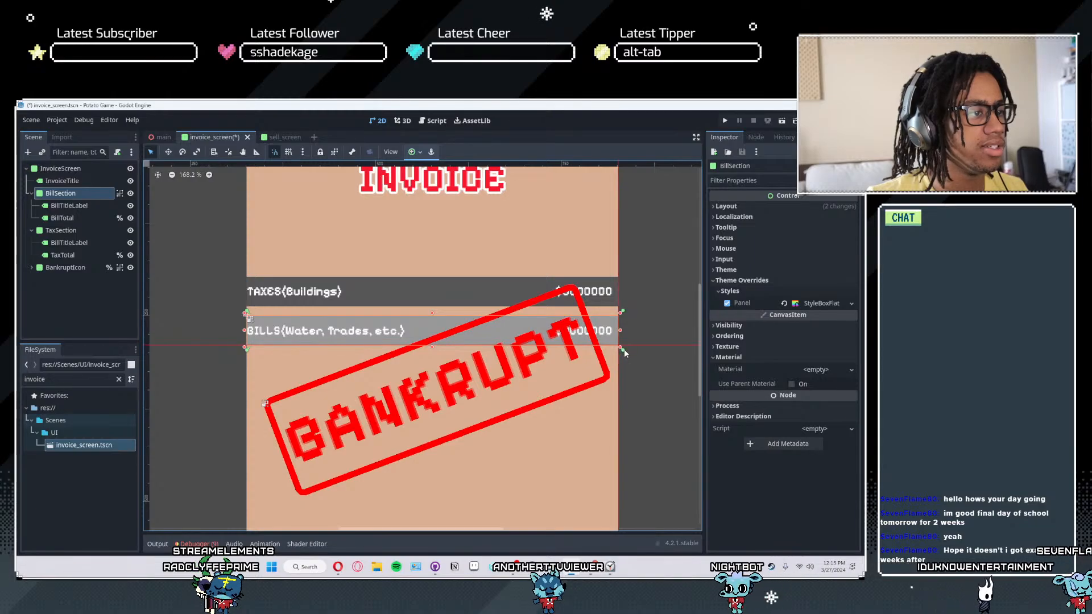
pyautogui.scroll(2, 653, 324)
pyautogui.scroll(-1, 653, 320)
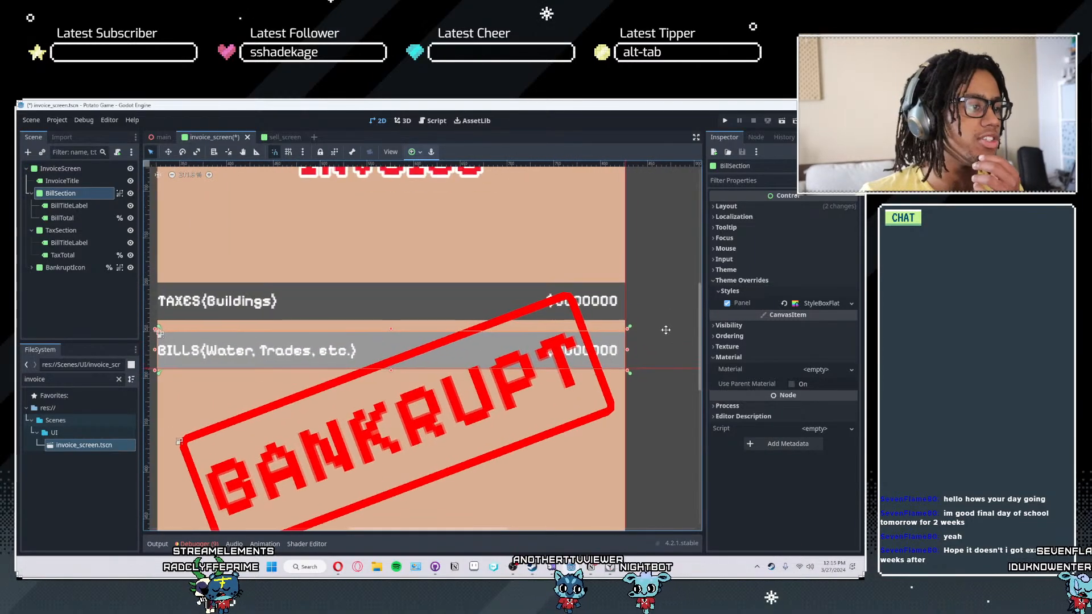
pyautogui.scroll(10, 633, 330)
pyautogui.scroll(1, 629, 333)
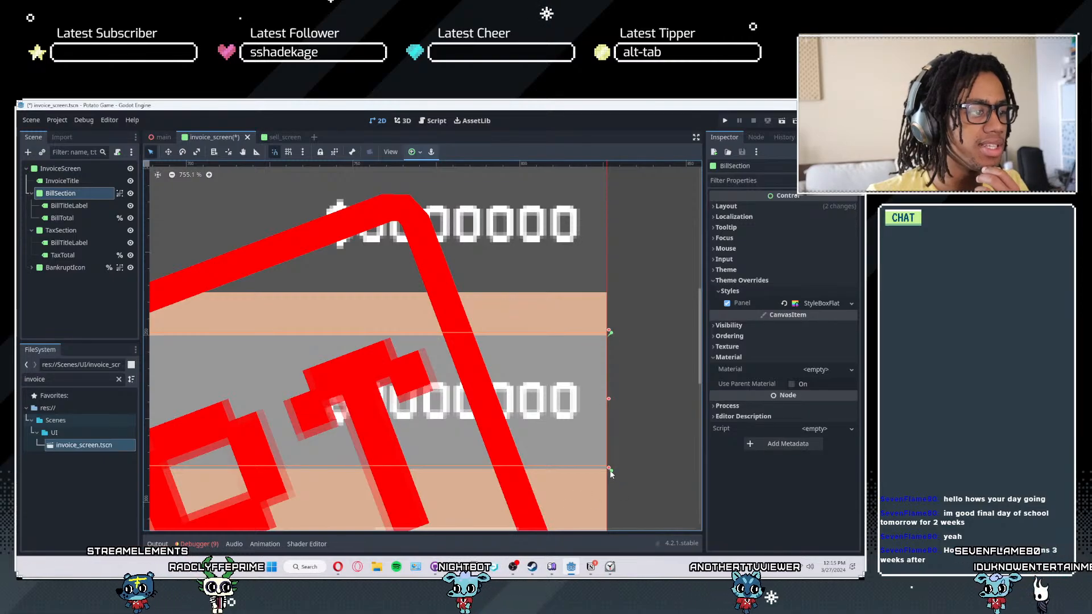
pyautogui.scroll(-10, 626, 419)
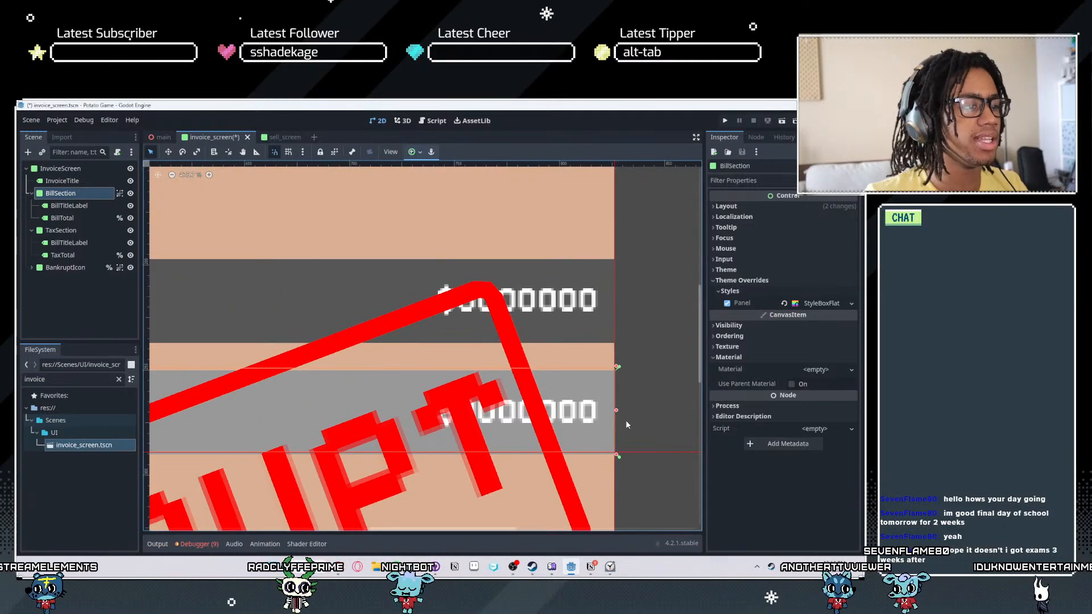
pyautogui.hotkey('ctrl', 's')
# - Group TaxSection with its child labels
pyautogui.moveTo(274, 356); pyautogui.dragTo(509, 313, button='middle')
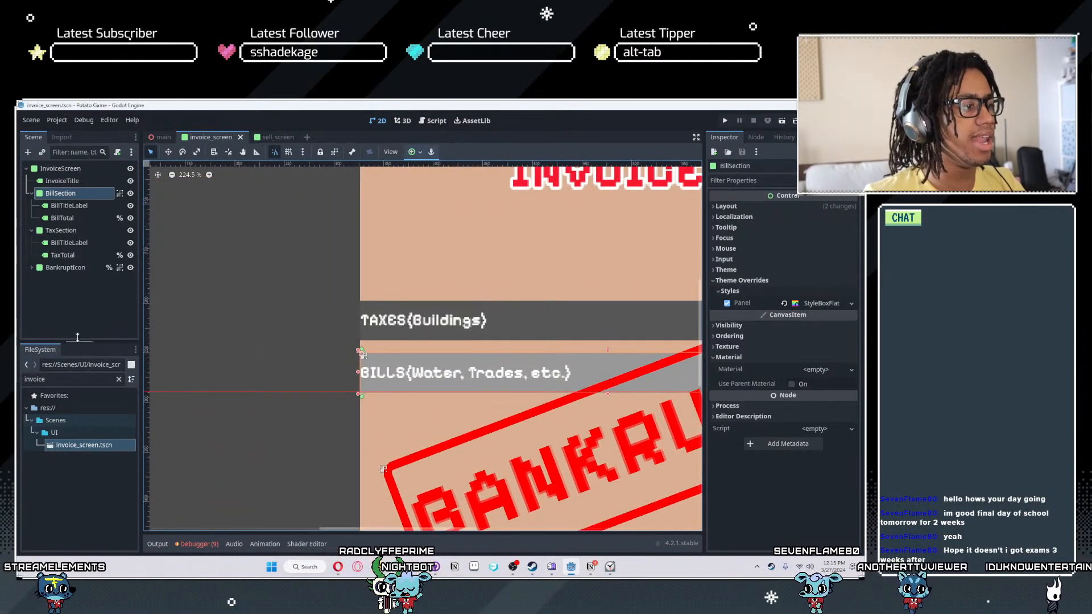
pyautogui.click(421, 313)
pyautogui.scroll(-4, 420, 313)
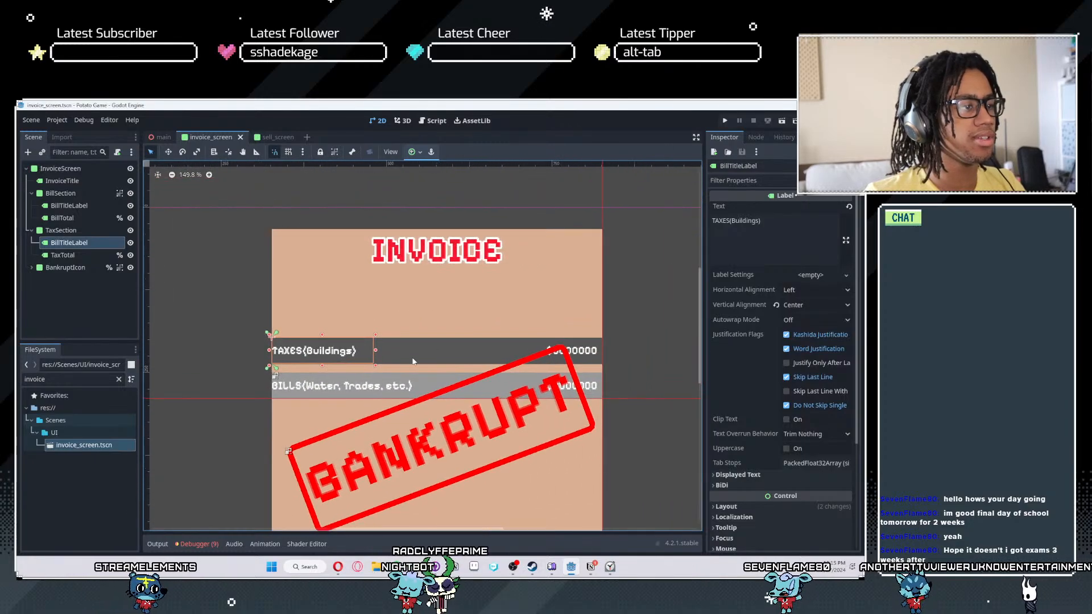
pyautogui.click(61, 230)
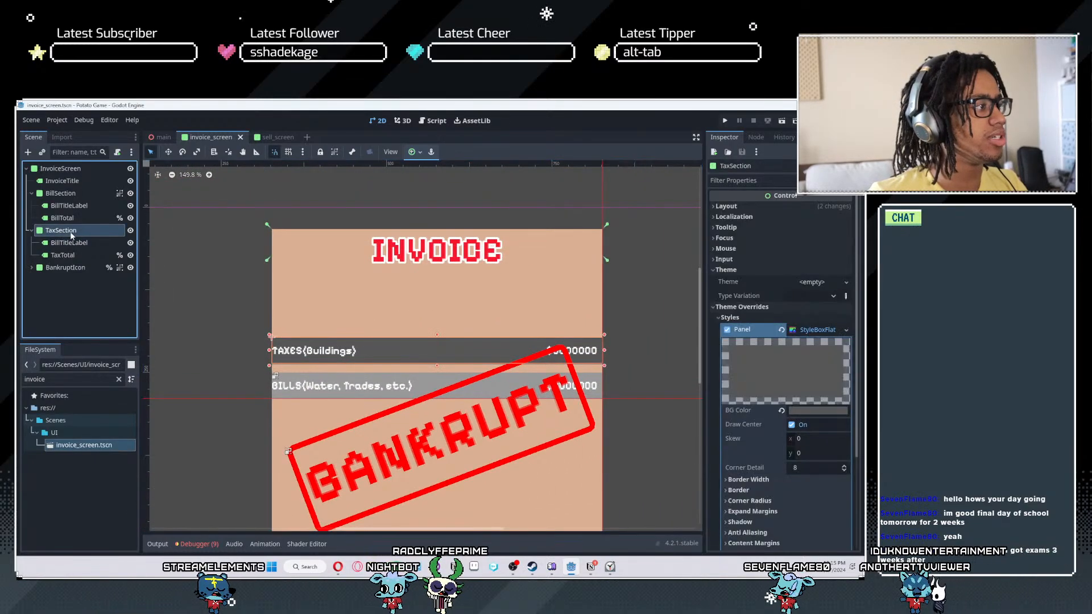
pyautogui.click(329, 154)
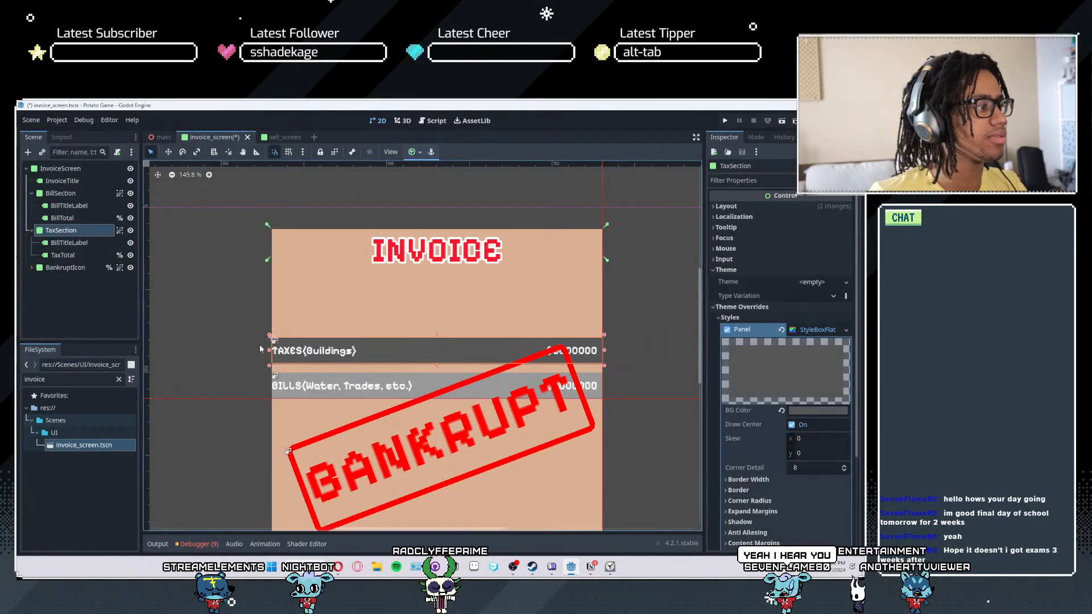
# - Align TaxSection's anchors with the four corners of the TAXES row and save the scene
pyautogui.scroll(3, 255, 342)
pyautogui.scroll(-2, 366, 349)
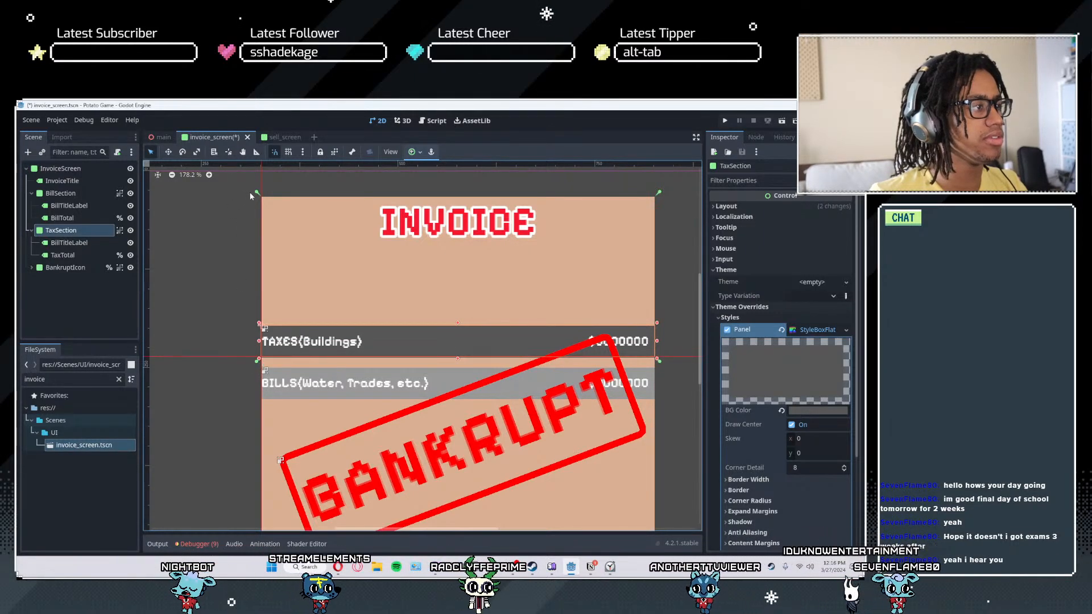
pyautogui.hotkey('ctrl', 's')
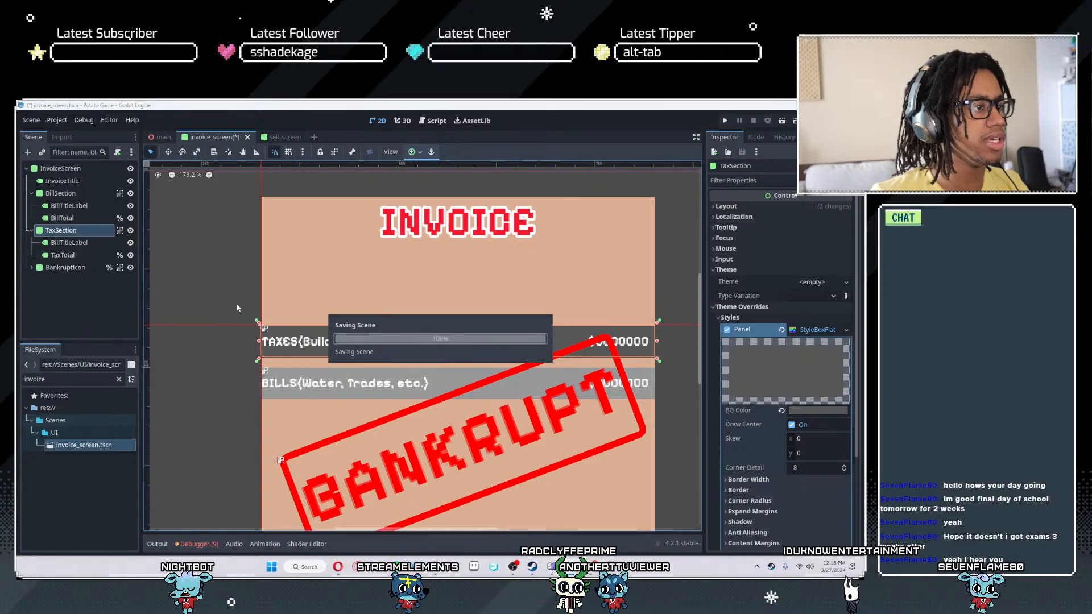
# - Try to resize the InvoiceScreen panel from its lower edge
pyautogui.scroll(-14, 248, 355)
pyautogui.click(507, 431)
pyautogui.moveTo(507, 431); pyautogui.dragTo(528, 351, button='middle')
pyautogui.scroll(-1, 527, 304)
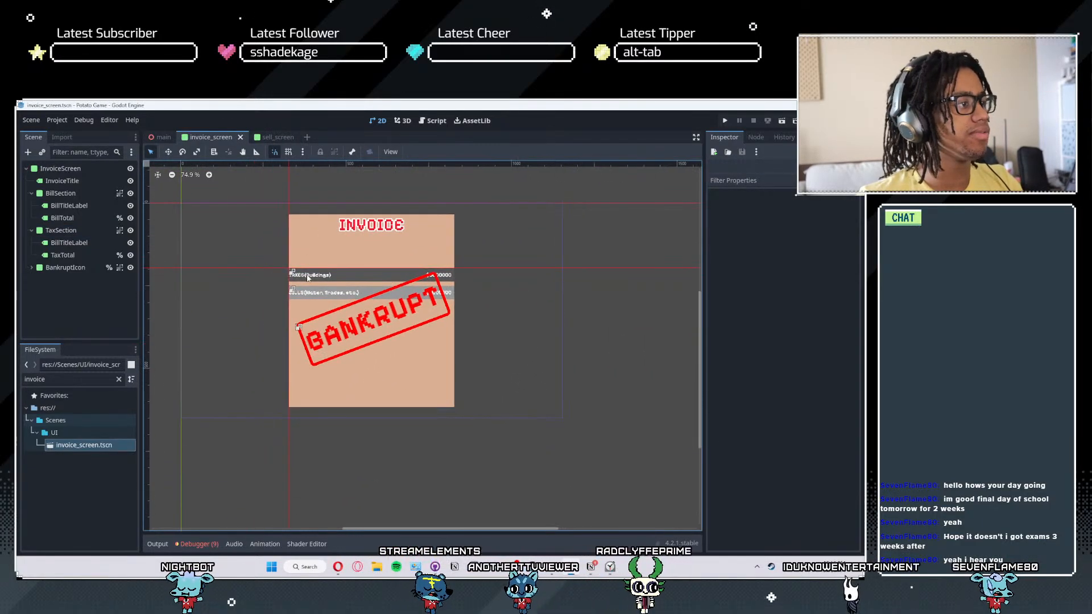
pyautogui.click(63, 170)
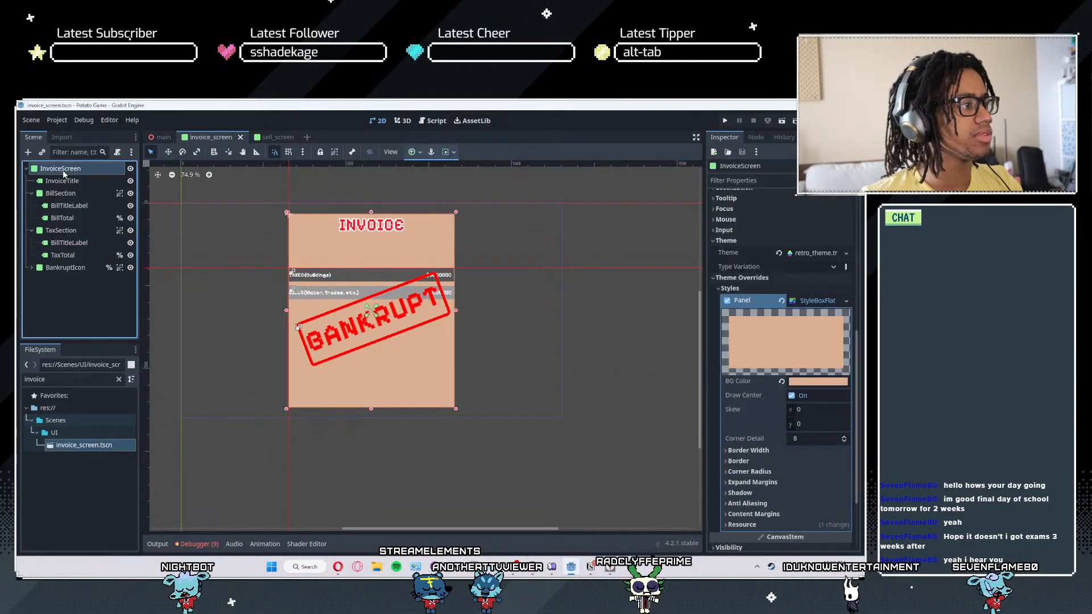
pyautogui.click(367, 410)
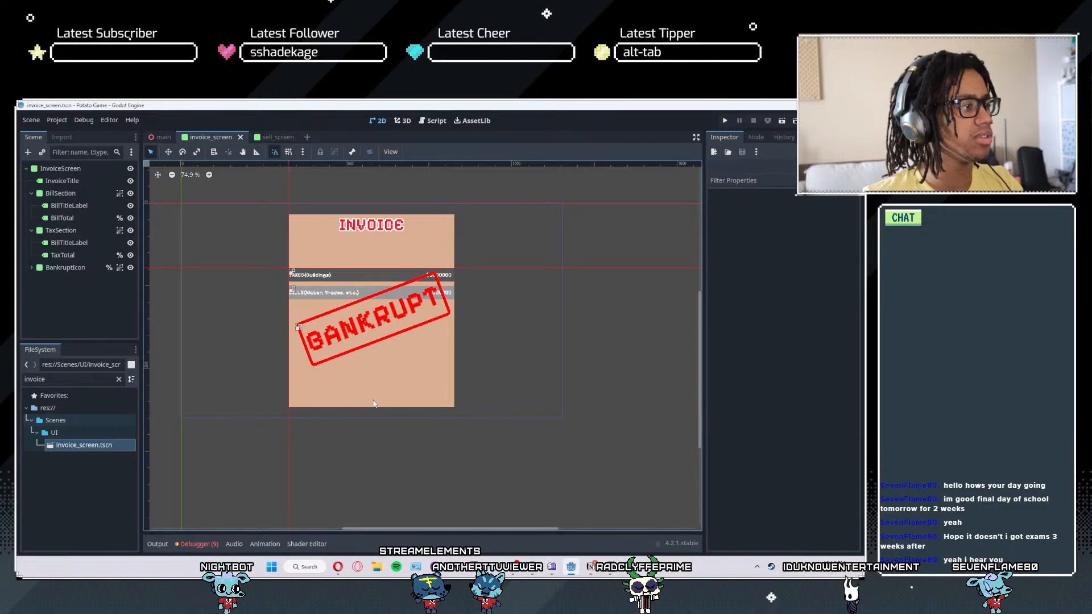
pyautogui.click(373, 404)
pyautogui.moveTo(370, 408)
pyautogui.mouseDown()
pyautogui.moveTo(378, 318)
pyautogui.moveTo(384, 532)
pyautogui.moveTo(383, 408)
pyautogui.mouseUp()
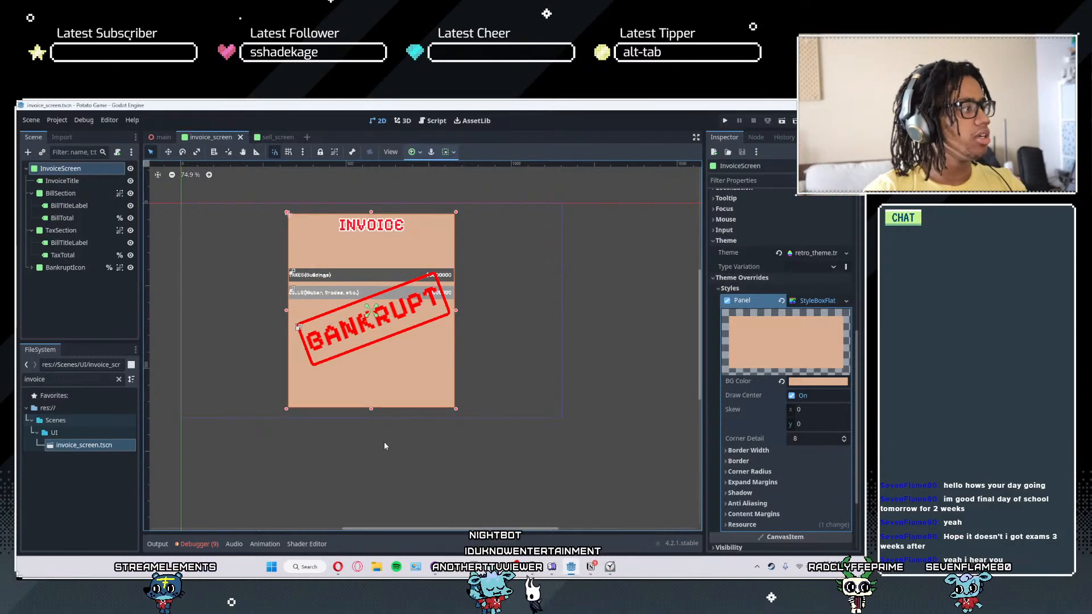
# - Collapse BillSection and TaxSection in the scene tree, lock both nodes in place, and save the scene
pyautogui.click(73, 192)
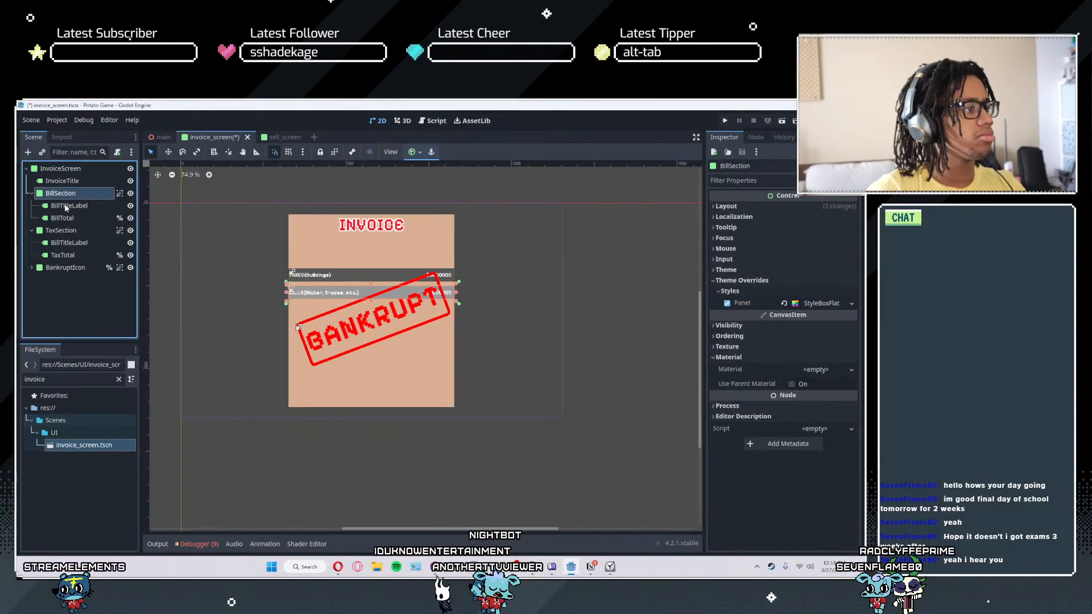
pyautogui.scroll(3, 321, 306)
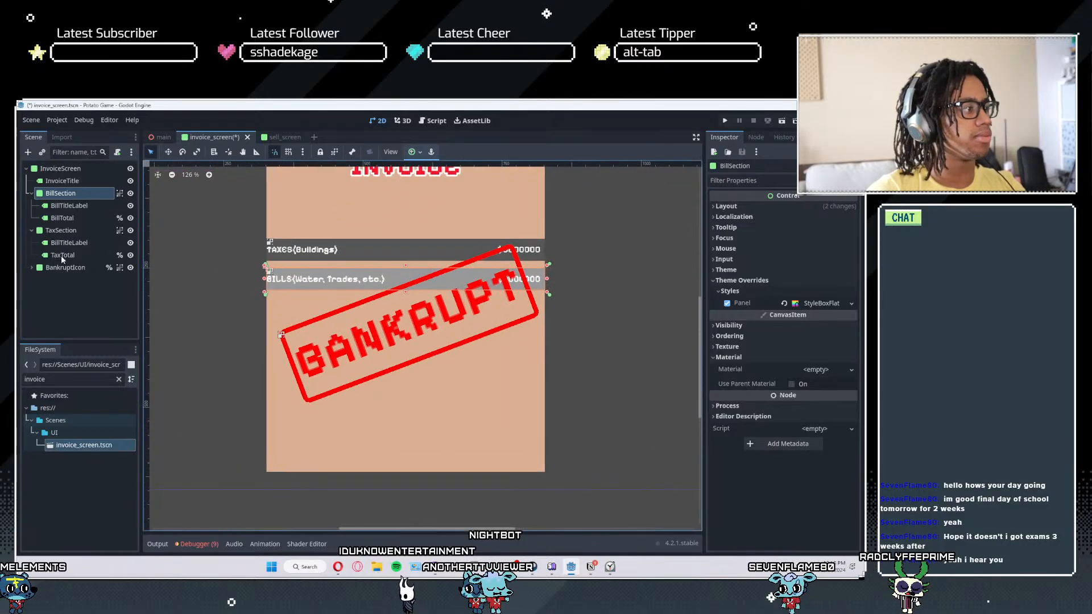
pyautogui.click(31, 194)
pyautogui.click(32, 205)
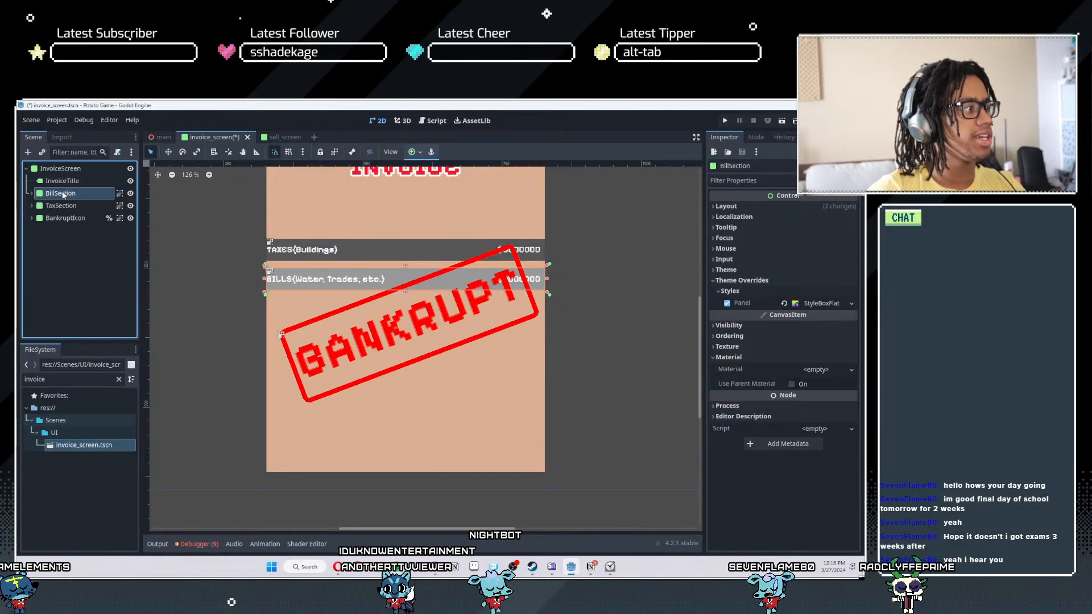
pyautogui.keyDown('ctrl'); pyautogui.click(60, 204); pyautogui.keyUp('ctrl')
pyautogui.click(320, 152)
pyautogui.hotkey('ctrl', 's')
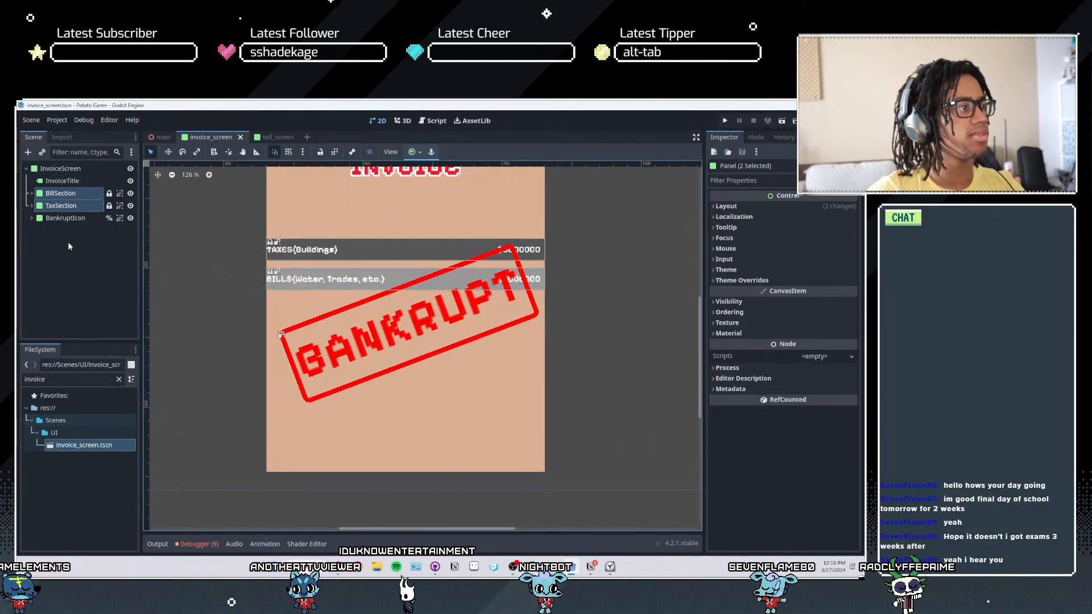
# - Move the BANKRUPT stamp slightly up so it lies across the TAXES and BILLS rows, saving the scene along the way
pyautogui.click(60, 217)
pyautogui.press('w')
pyautogui.moveTo(437, 307); pyautogui.dragTo(435, 291)
pyautogui.hotkey('ctrl', 's')
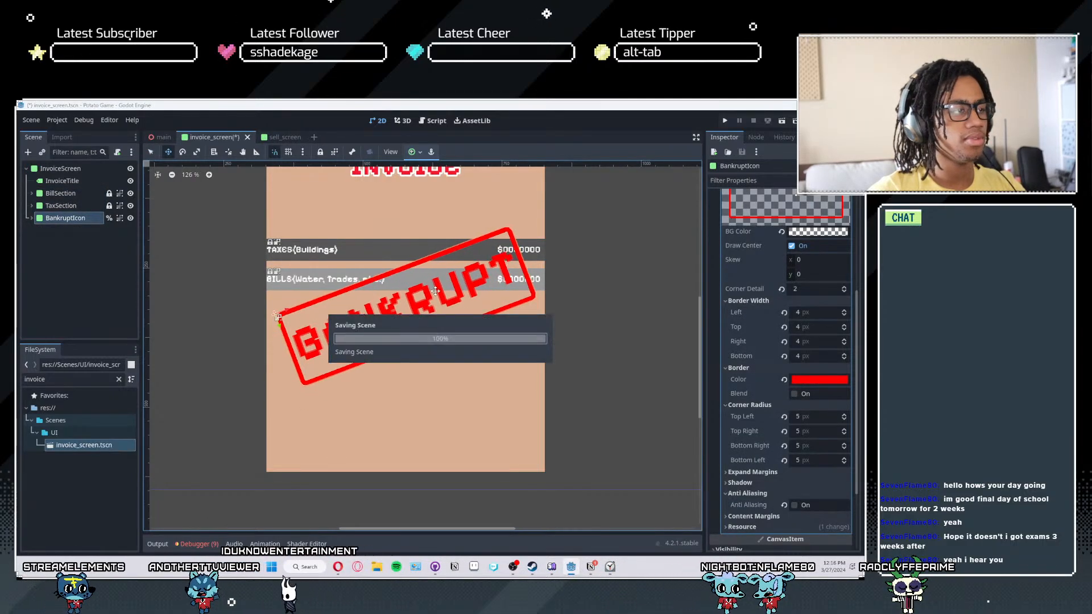
pyautogui.moveTo(412, 307); pyautogui.dragTo(409, 299)
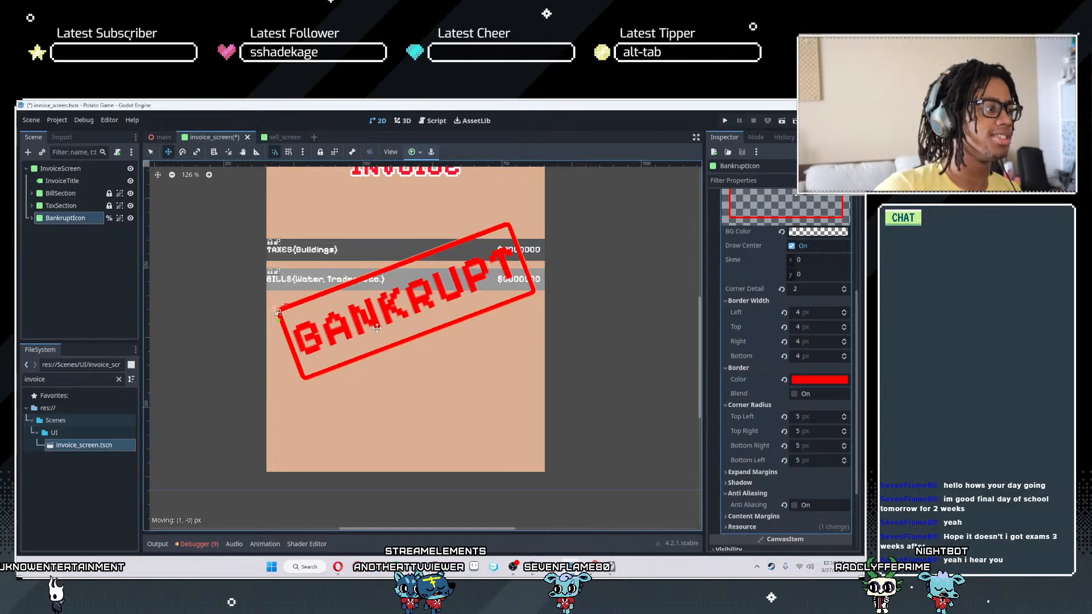
pyautogui.moveTo(375, 327); pyautogui.dragTo(381, 328)
pyautogui.scroll(-5, 622, 348)
pyautogui.hotkey('ctrl', 's')
pyautogui.moveTo(448, 311); pyautogui.dragTo(445, 321)
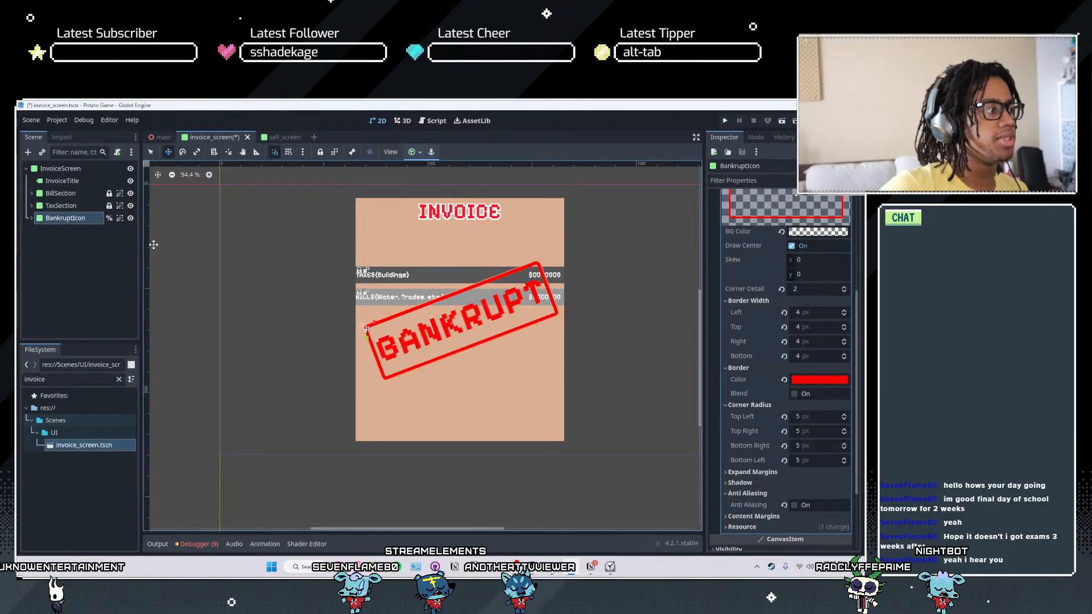
# - Hide BankruptIcon to leave the invoice rows unobstructed
pyautogui.click(130, 219)
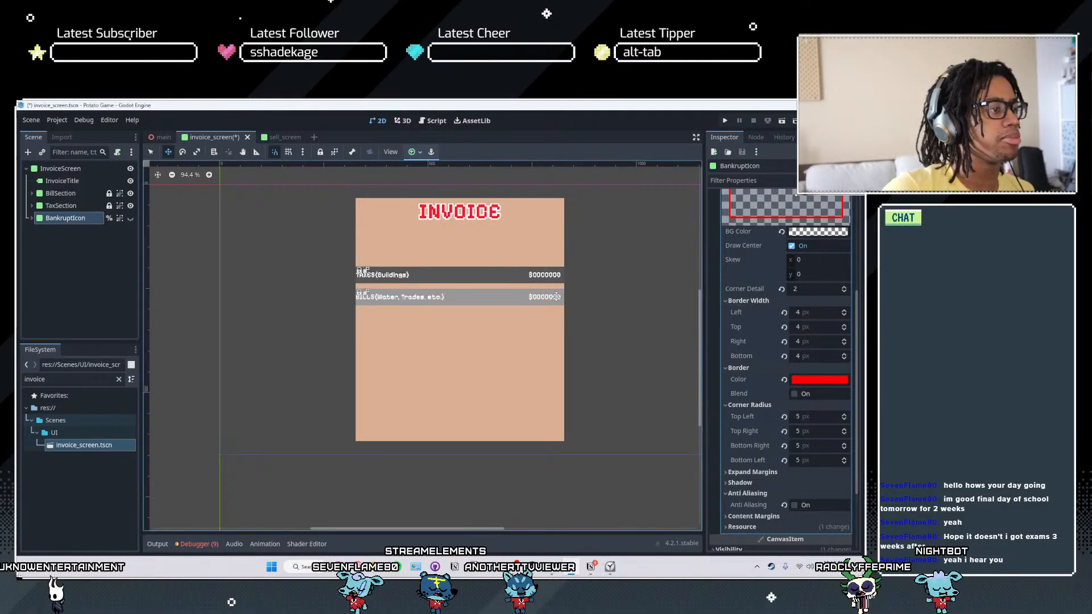
pyautogui.scroll(5, 429, 333)
pyautogui.scroll(1, 386, 338)
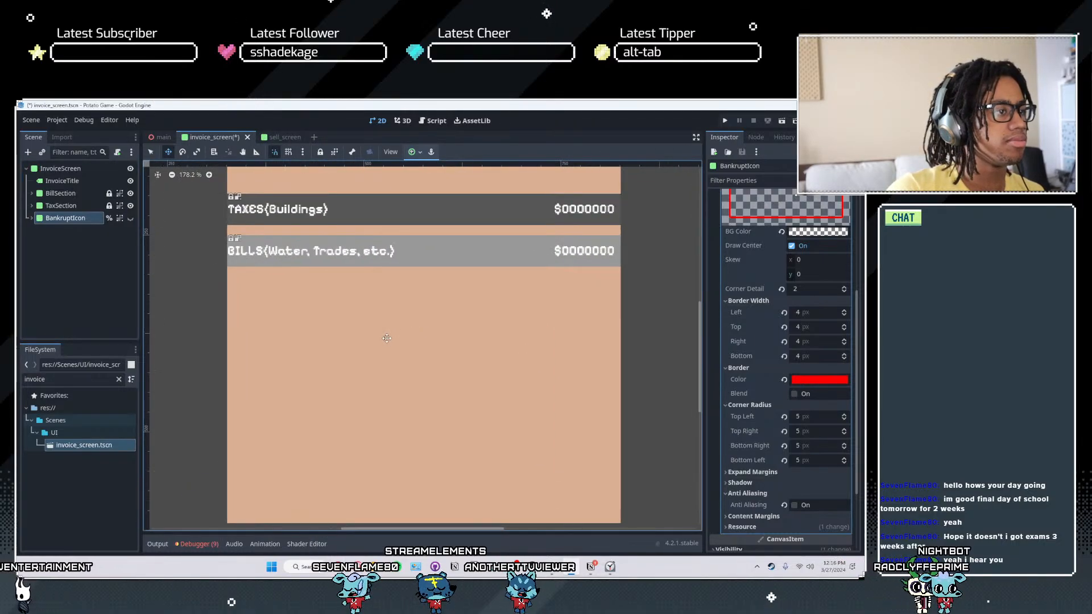
pyautogui.scroll(-12, 387, 338)
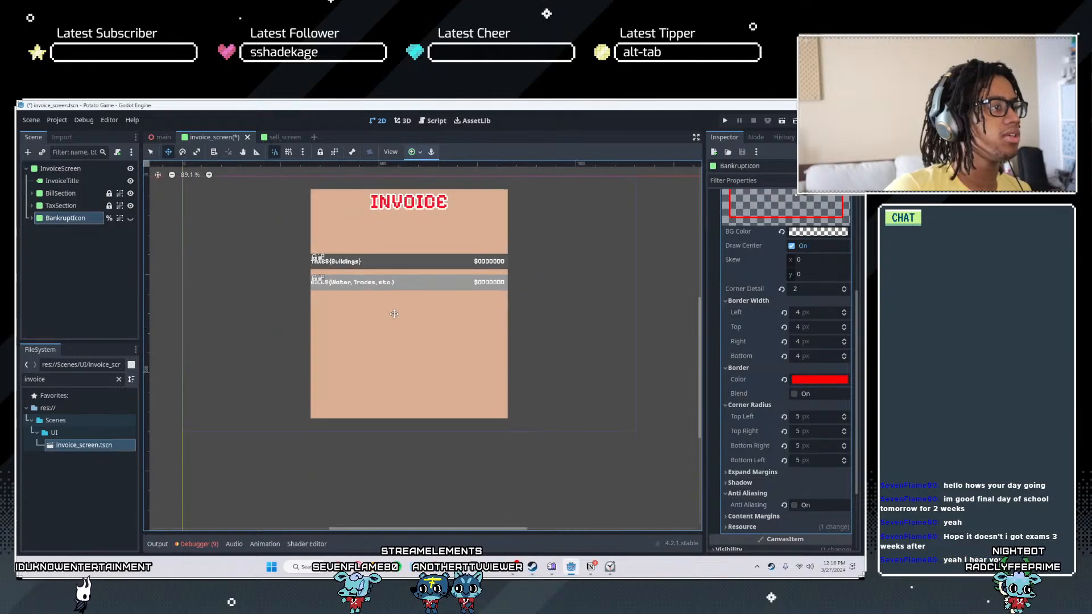
# - Select InvoiceScreen and expand the Border and Corner Radius settings of its panel style
pyautogui.click(57, 168)
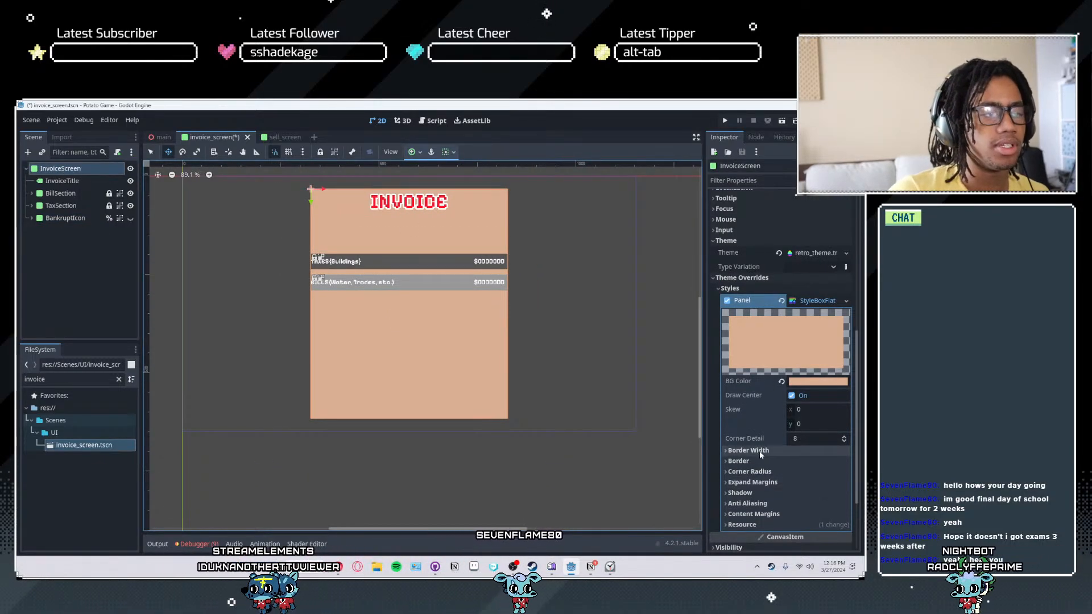
pyautogui.click(751, 472)
pyautogui.click(749, 462)
pyautogui.scroll(-2, 755, 469)
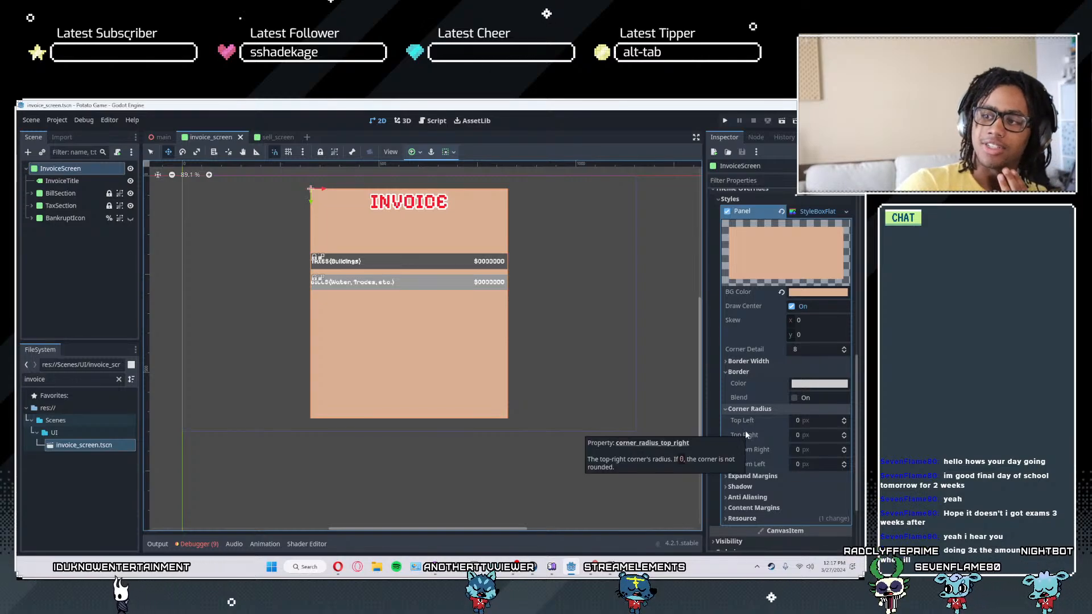
# - Try to adjust the top-left corner radius of InvoiceScreen's panel style in single-pixel increments
pyautogui.click(844, 424)
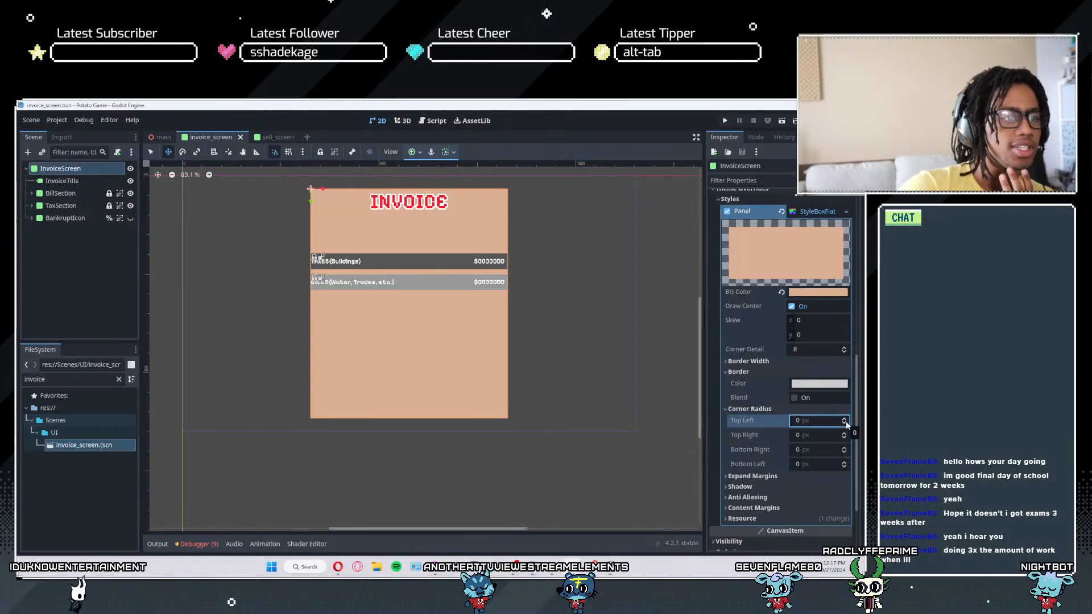
pyautogui.click(844, 419)
pyautogui.click(844, 419)
pyautogui.click(844, 419)
pyautogui.click(844, 419)
pyautogui.click(843, 419)
pyautogui.click(843, 419)
pyautogui.click(843, 419)
pyautogui.click(844, 419)
pyautogui.click(844, 420)
pyautogui.moveTo(812, 427)
pyautogui.mouseDown()
pyautogui.moveTo(853, 427)
pyautogui.moveTo(811, 428)
pyautogui.mouseUp()
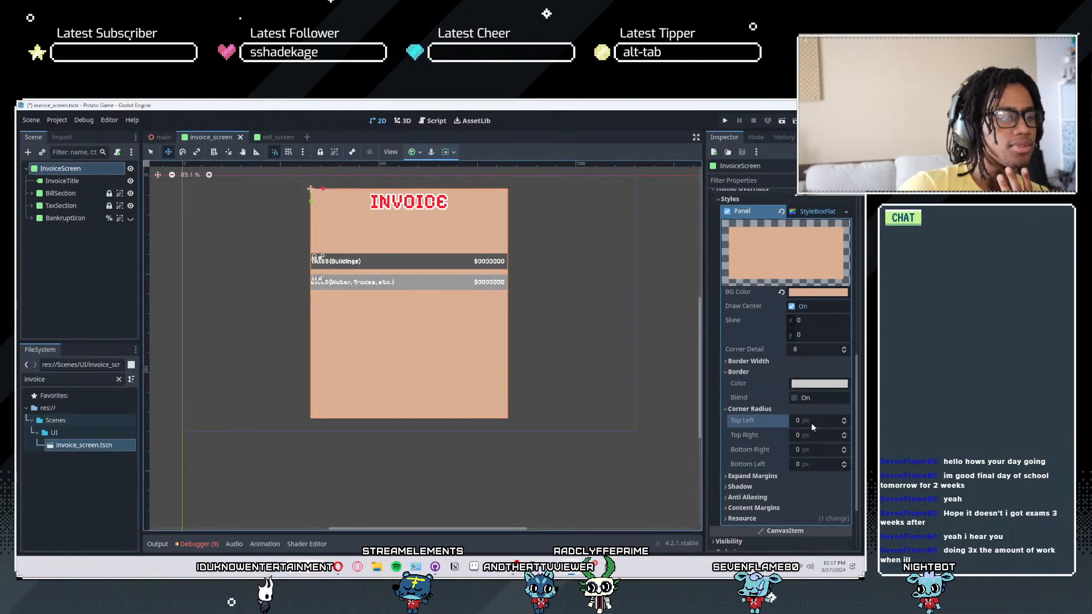
# - Set all four corner radii of InvoiceScreen's panel style to 3 px and inspect the rounded corner
pyautogui.click(844, 418)
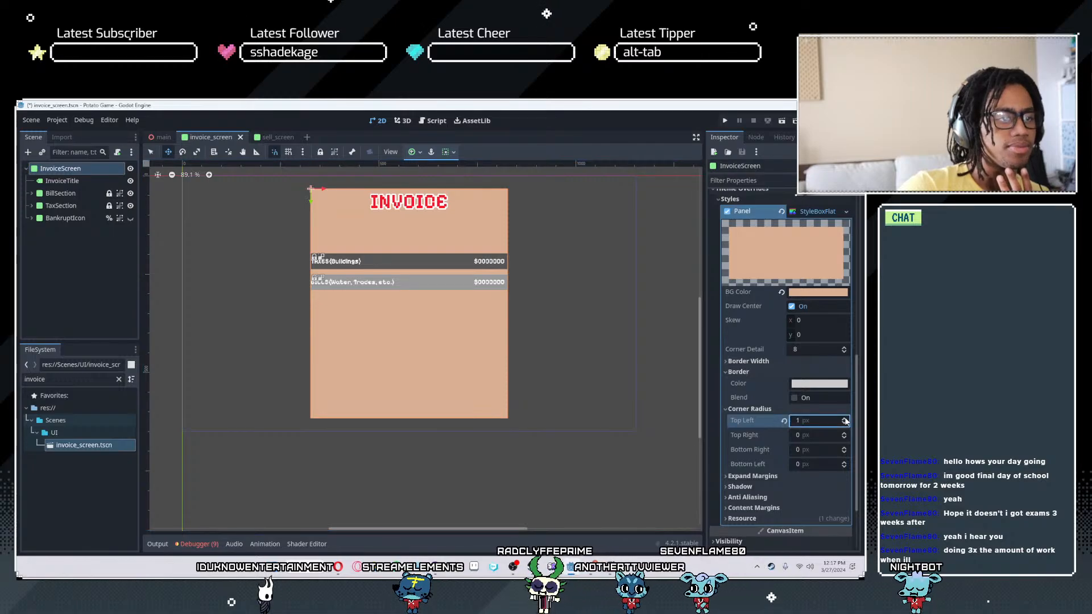
pyautogui.click(843, 418)
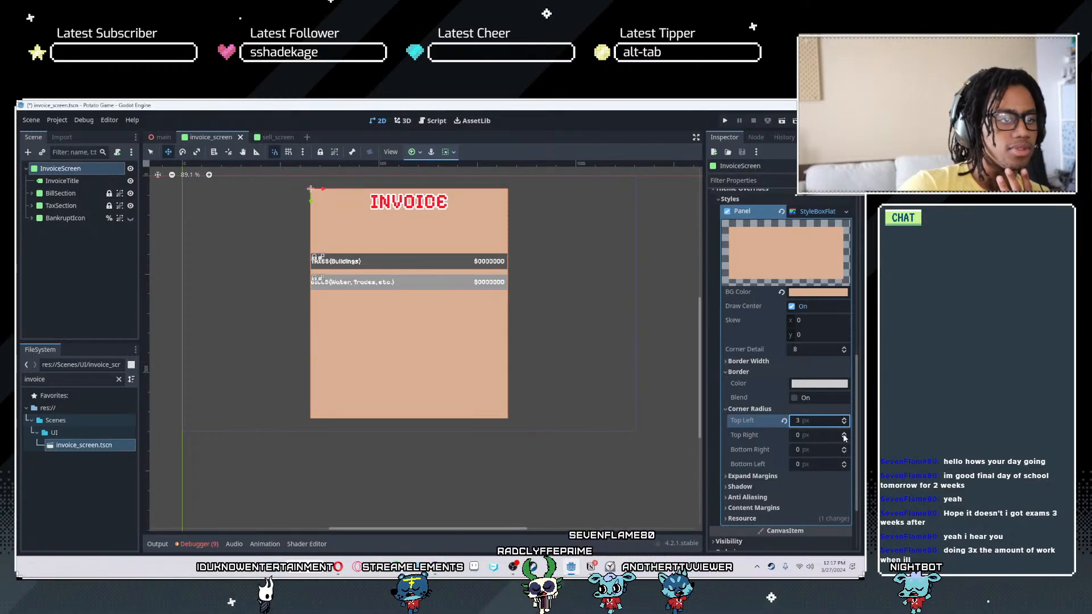
pyautogui.click(844, 433)
pyautogui.click(844, 433)
pyautogui.click(844, 433)
pyautogui.click(843, 446)
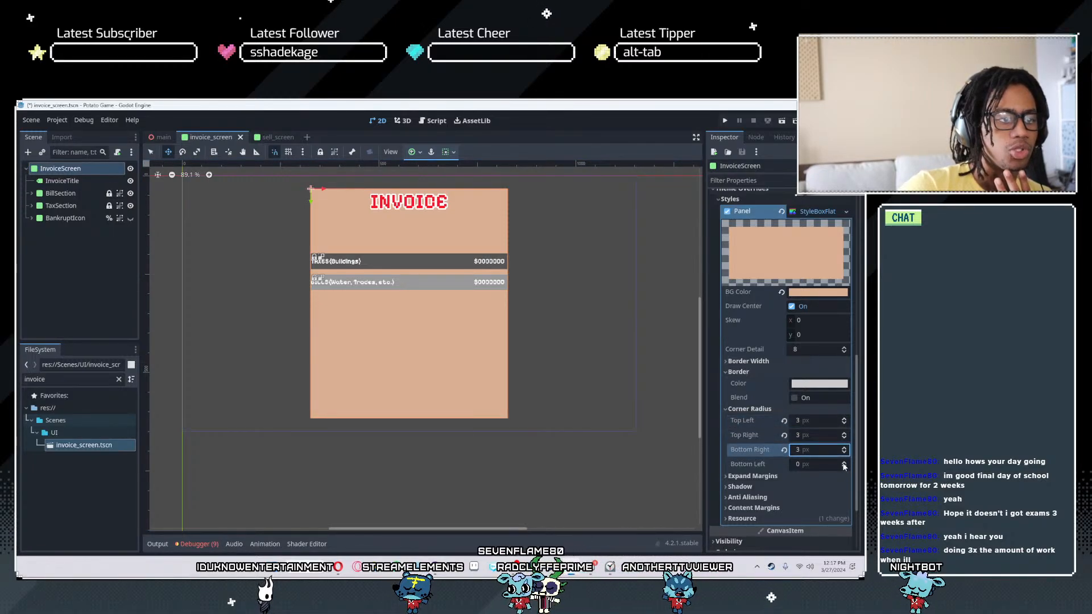
pyautogui.click(844, 462)
pyautogui.click(843, 463)
pyautogui.scroll(20, 511, 453)
pyautogui.moveTo(470, 390); pyautogui.dragTo(497, 397, button='middle')
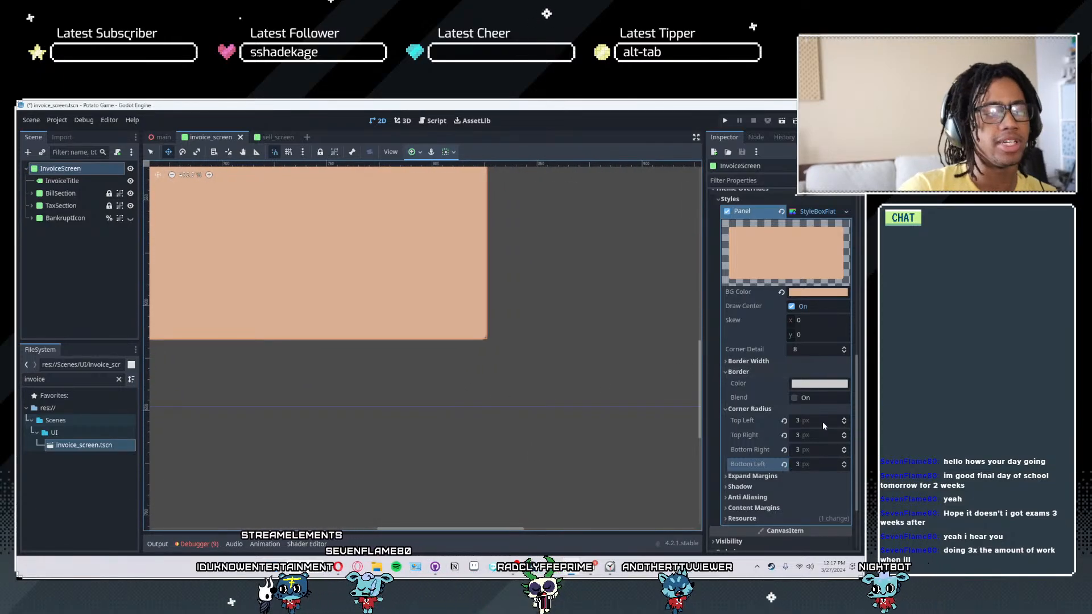
# - Set the bottom-left corner radius of InvoiceScreen's panel to 5 px and inspect that corner
pyautogui.click(811, 465)
pyautogui.write('5')
pyautogui.press('Return')
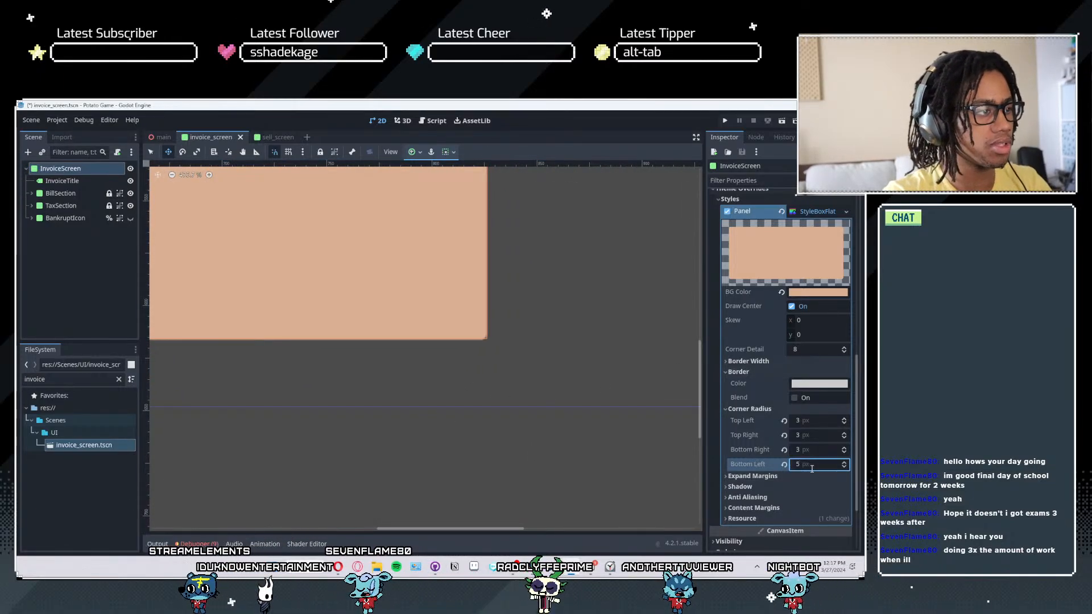
pyautogui.scroll(-10, 307, 267)
pyautogui.moveTo(296, 257); pyautogui.dragTo(520, 302, button='middle')
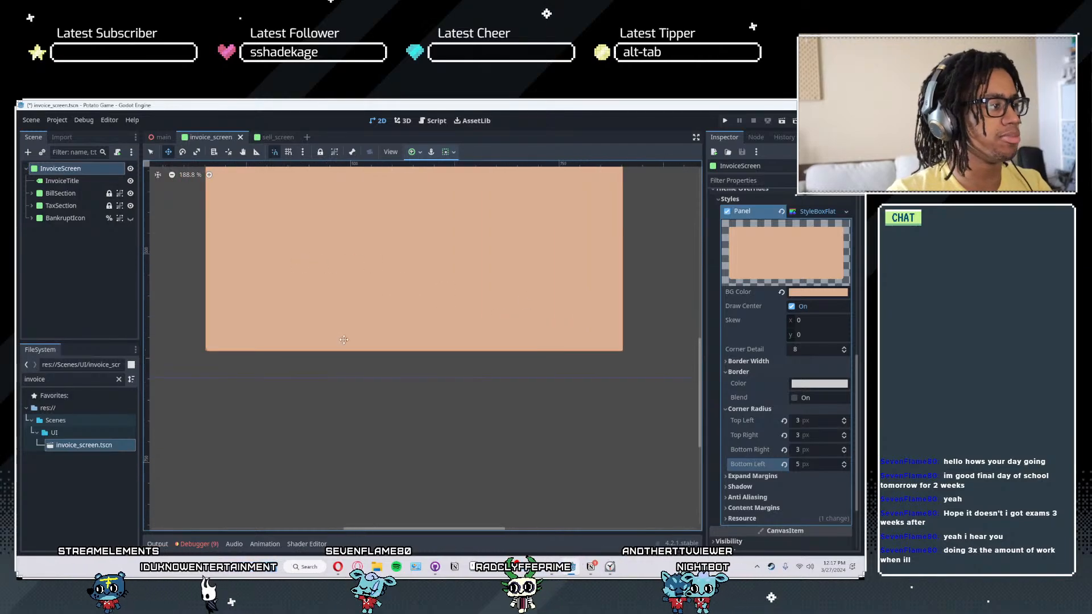
pyautogui.scroll(12, 215, 373)
pyautogui.moveTo(238, 353); pyautogui.dragTo(442, 422, button='middle')
# - Try a bottom-left corner radius of 30 px on InvoiceScreen's panel and reduce it to 20 px
pyautogui.moveTo(807, 467)
pyautogui.mouseDown()
pyautogui.moveTo(831, 468)
pyautogui.moveTo(818, 468)
pyautogui.mouseUp()
pyautogui.click(807, 464)
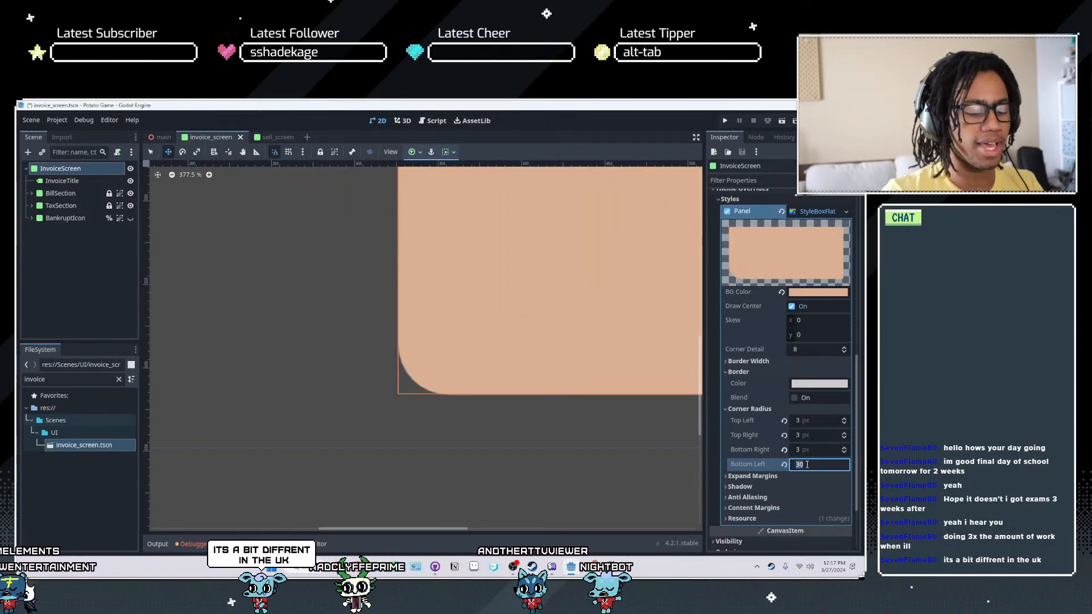
pyautogui.write('20')
pyautogui.press('Return')
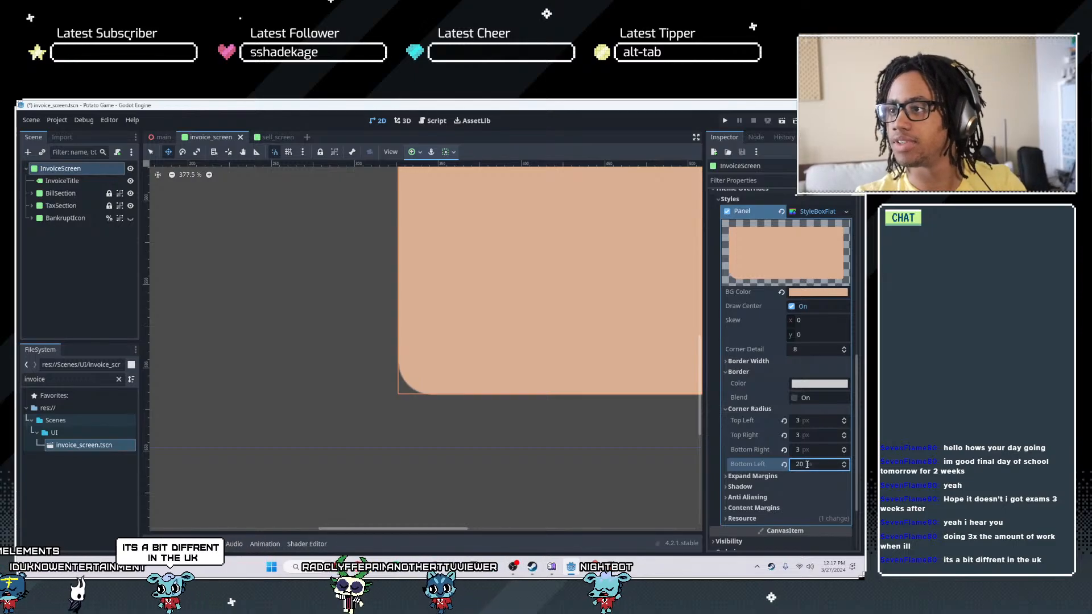
# - Dismiss the timer notification and set the panel's bottom-right, top-right and top-left corner radii to 20 px
pyautogui.scroll(-20, 543, 339)
pyautogui.moveTo(543, 340); pyautogui.dragTo(439, 524, button='middle')
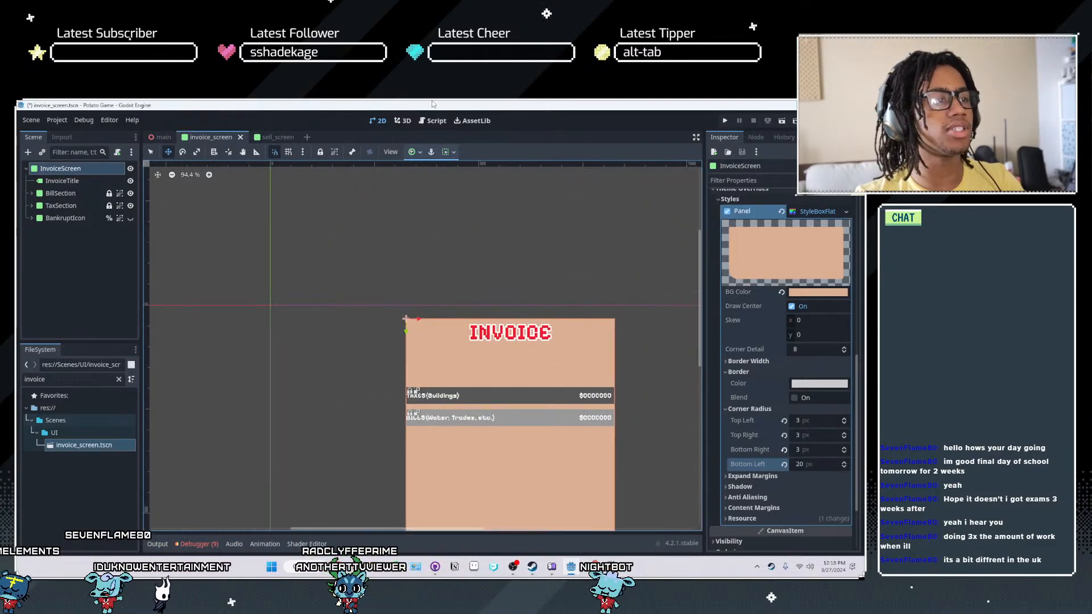
pyautogui.scroll(4, 379, 311)
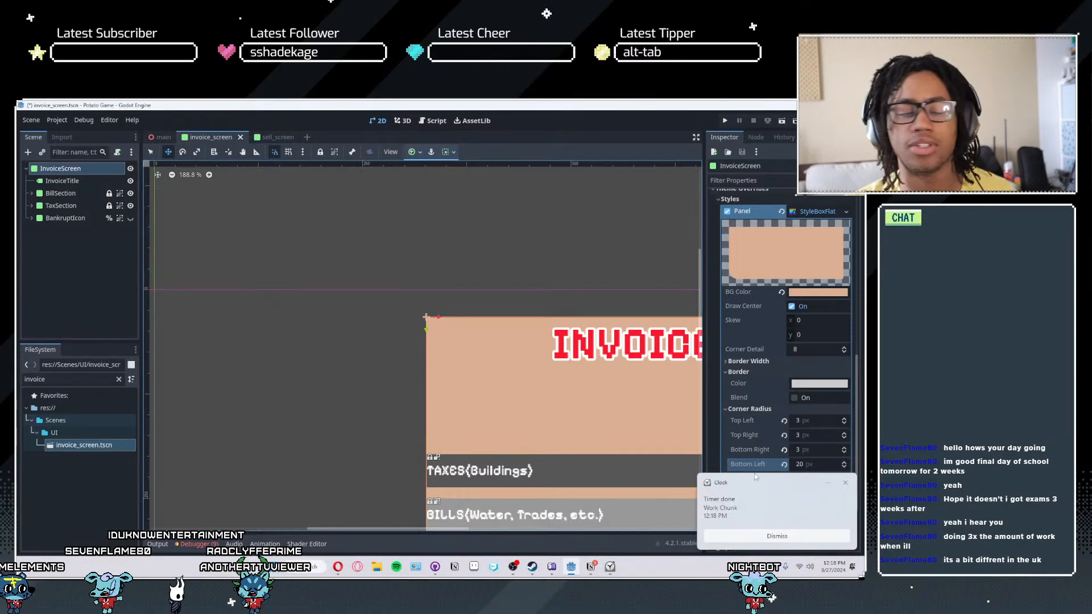
pyautogui.click(760, 536)
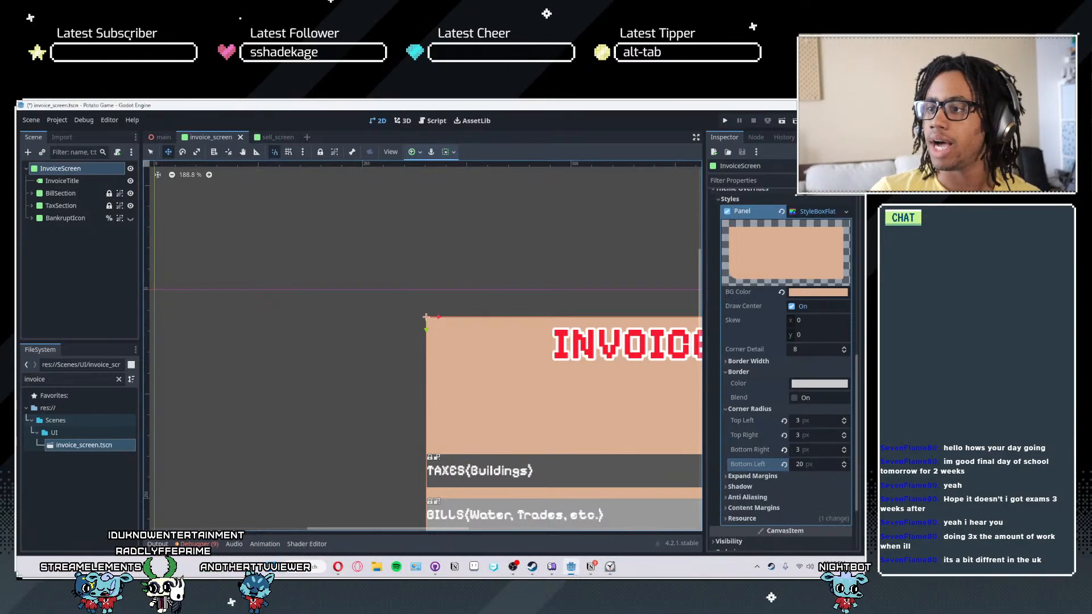
pyautogui.scroll(-1, 629, 418)
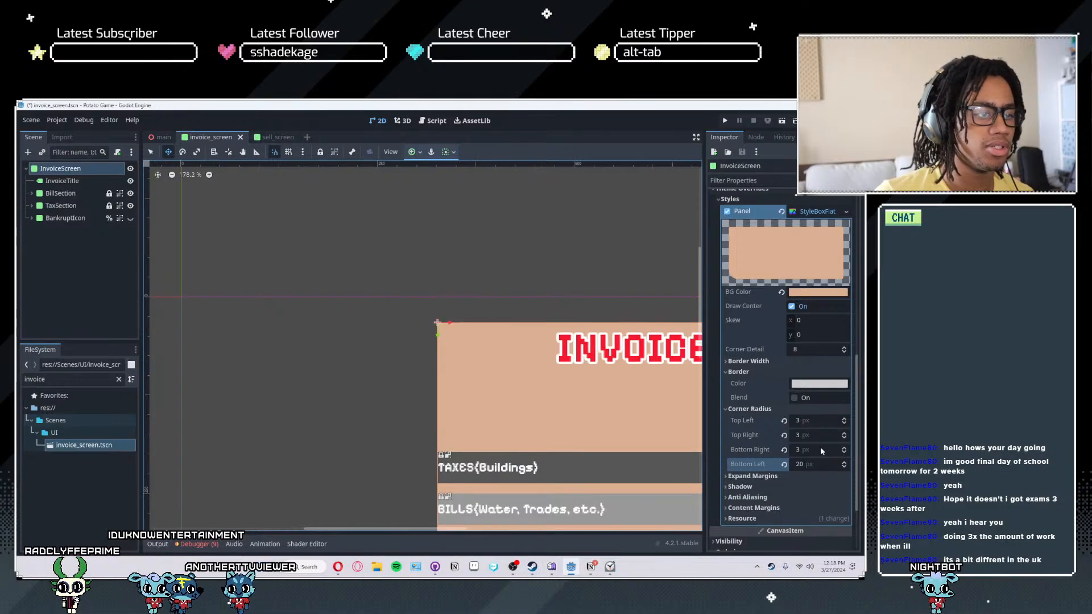
pyautogui.click(821, 450)
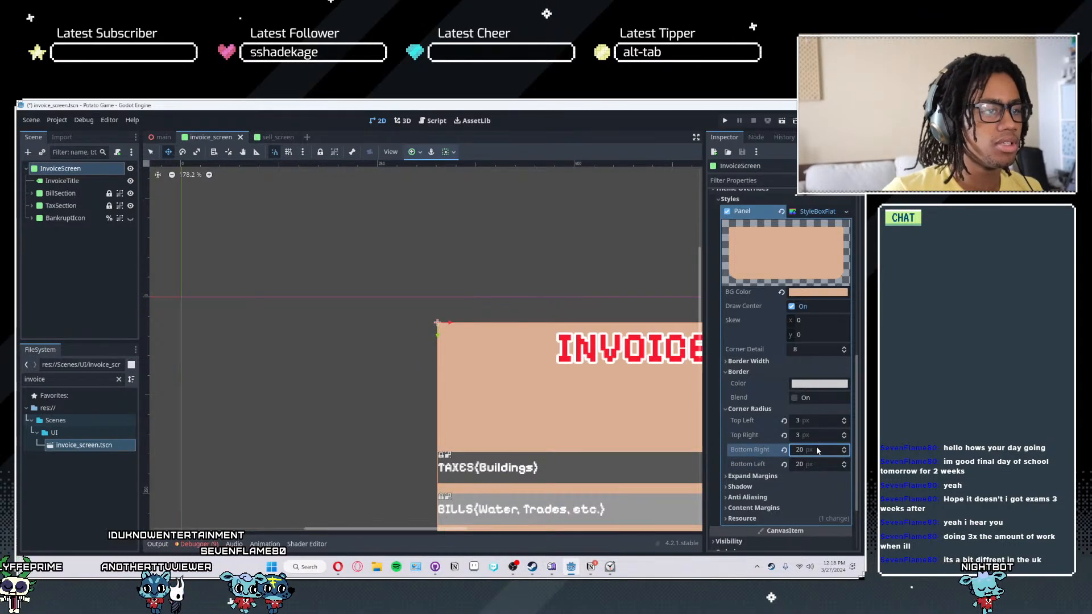
pyautogui.click(804, 439)
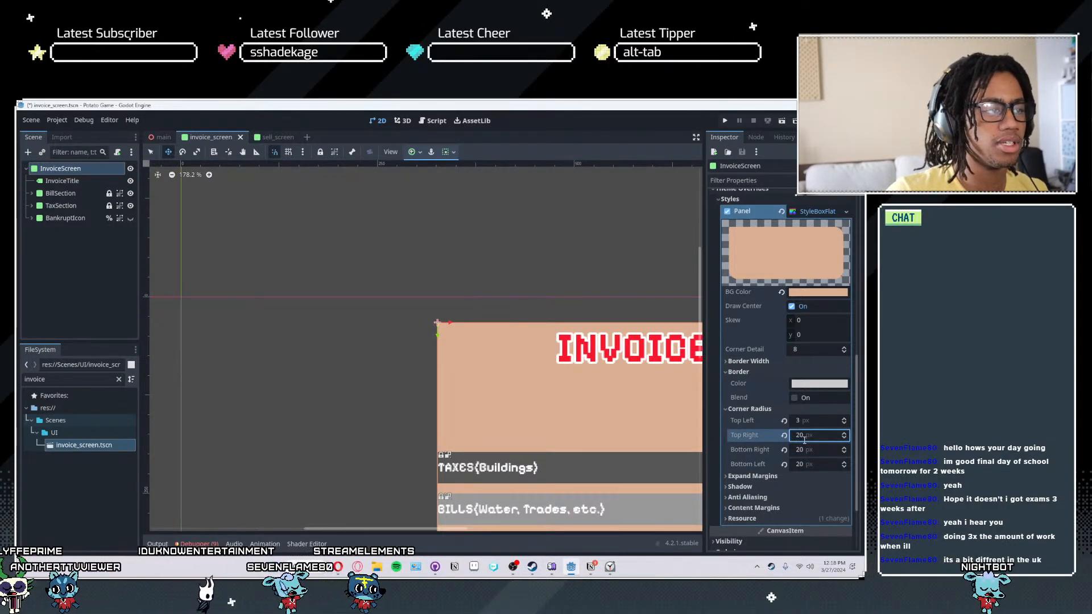
pyautogui.click(810, 423)
pyautogui.write('20')
pyautogui.press('Return')
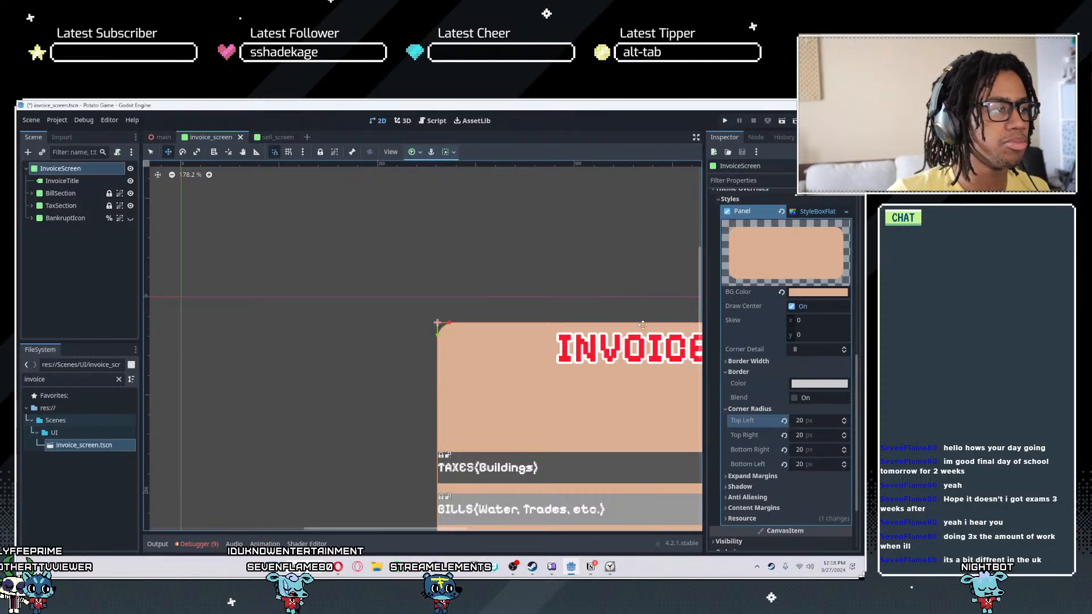
# - Turn off anti-aliasing for InvoiceScreen's panel style and inspect the panel's rounded corners
pyautogui.scroll(-2, 365, 361)
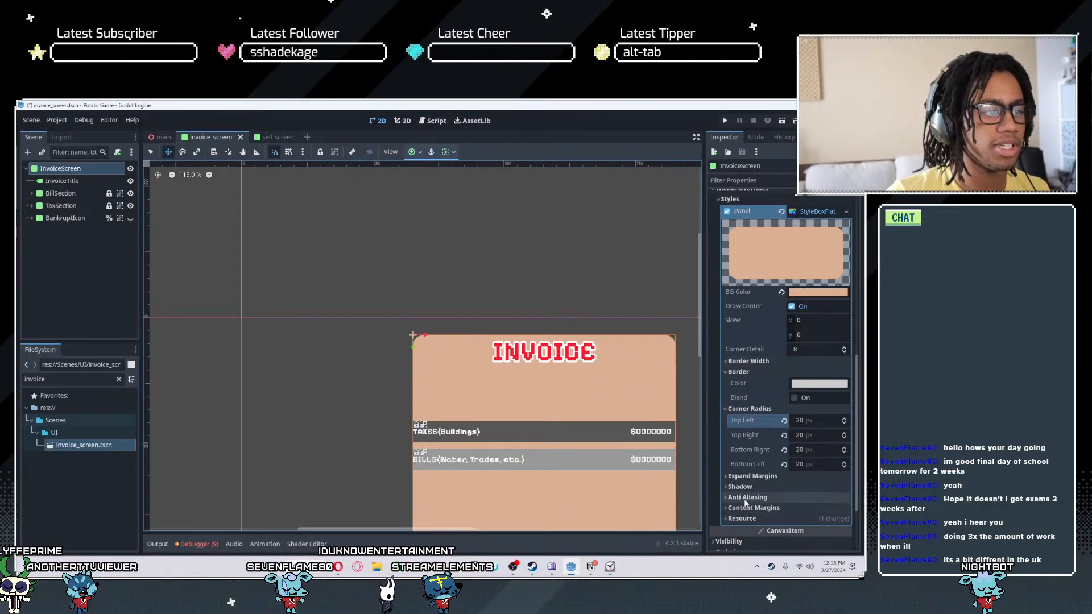
pyautogui.click(751, 477)
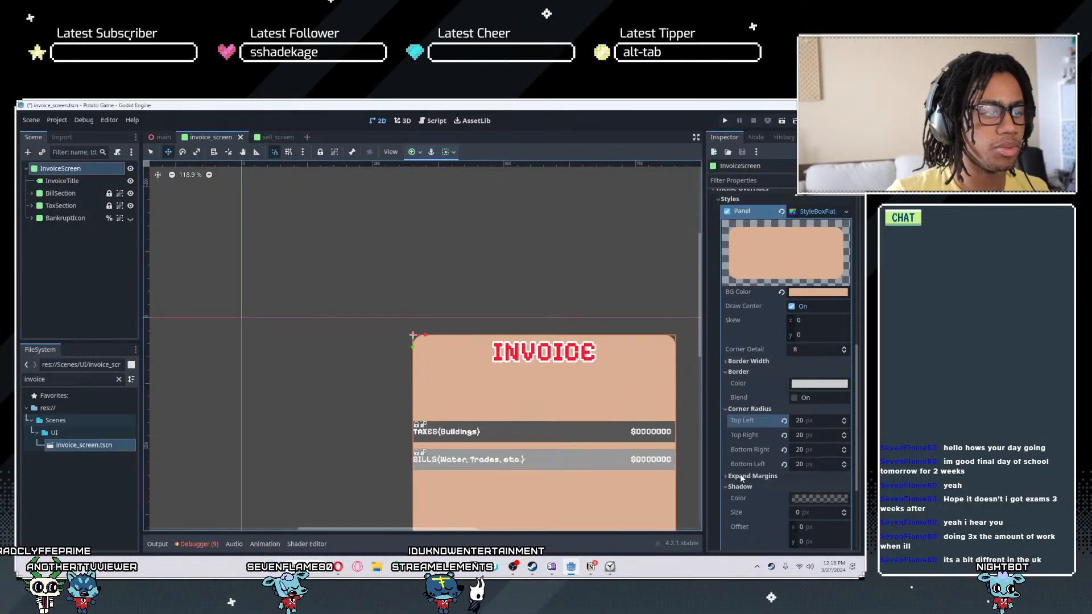
pyautogui.click(752, 476)
pyautogui.click(745, 498)
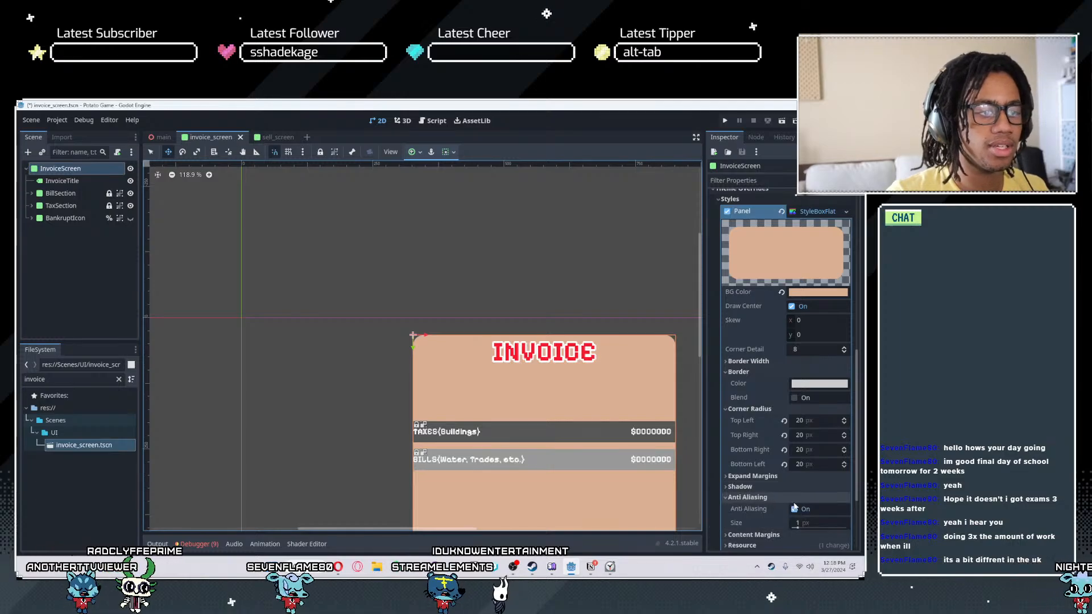
pyautogui.click(794, 511)
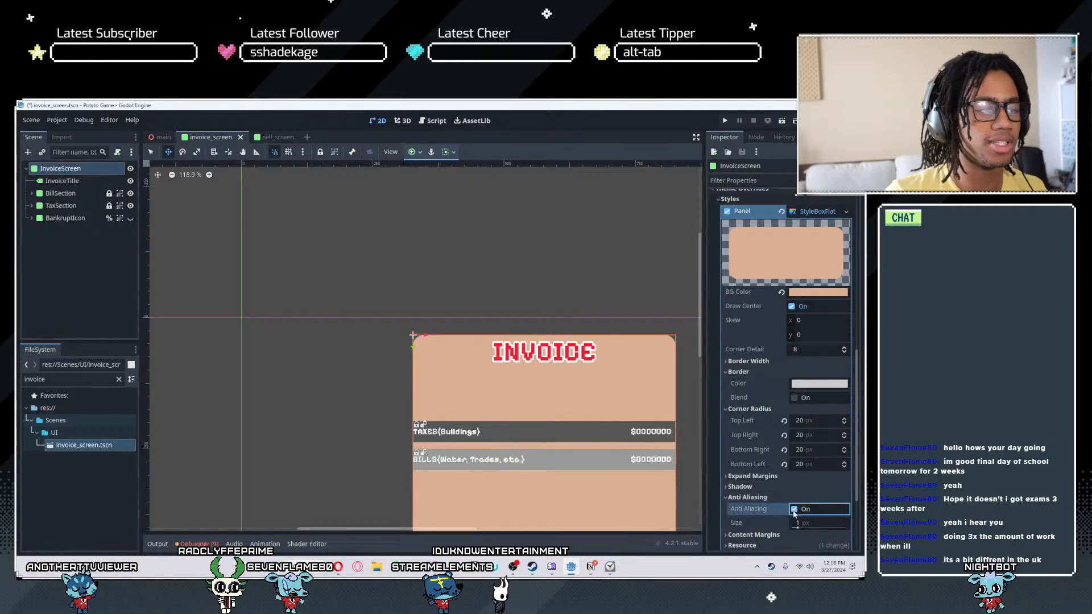
pyautogui.scroll(6, 525, 363)
pyautogui.scroll(4, 819, 367)
pyautogui.scroll(-1, 555, 376)
pyautogui.moveTo(573, 384); pyautogui.dragTo(501, 334, button='middle')
# - Reduce the Corner Detail of InvoiceScreen's panel style to 1 and try raising it slightly
pyautogui.click(844, 531)
pyautogui.click(845, 531)
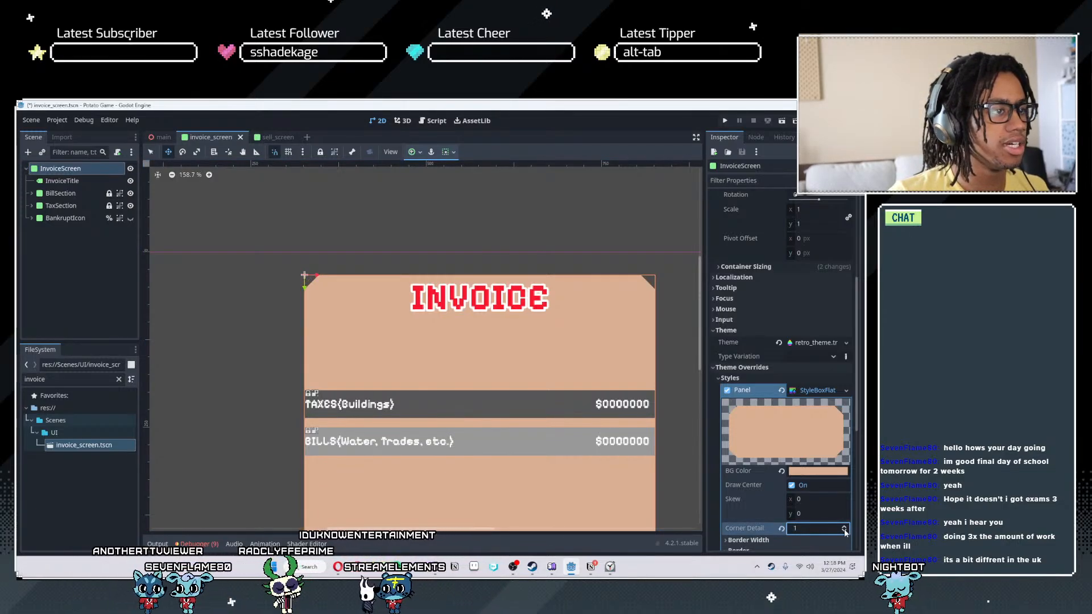
pyautogui.click(845, 519)
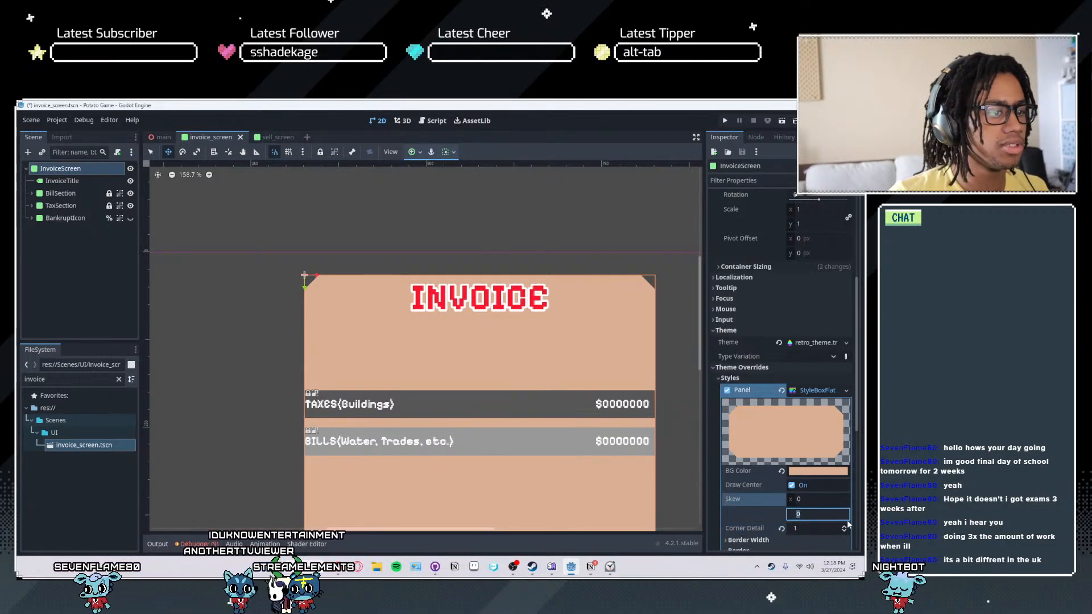
pyautogui.click(844, 526)
pyautogui.scroll(-4, 653, 392)
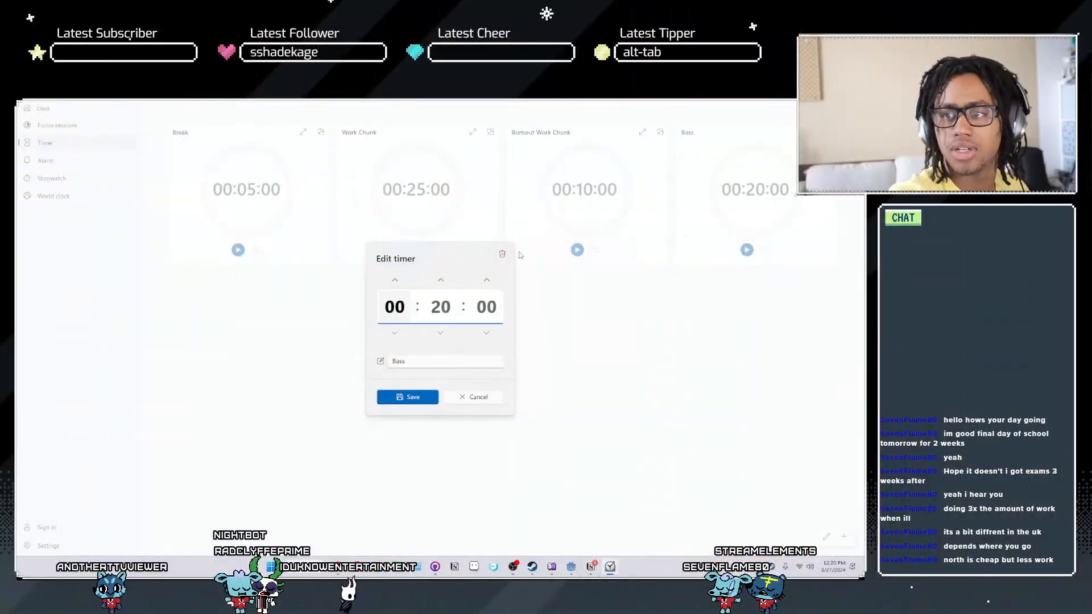
# - Close the timer edit without saving and review the pending invoice_screen.tscn changes in GitHub Desktop
pyautogui.press('Escape')
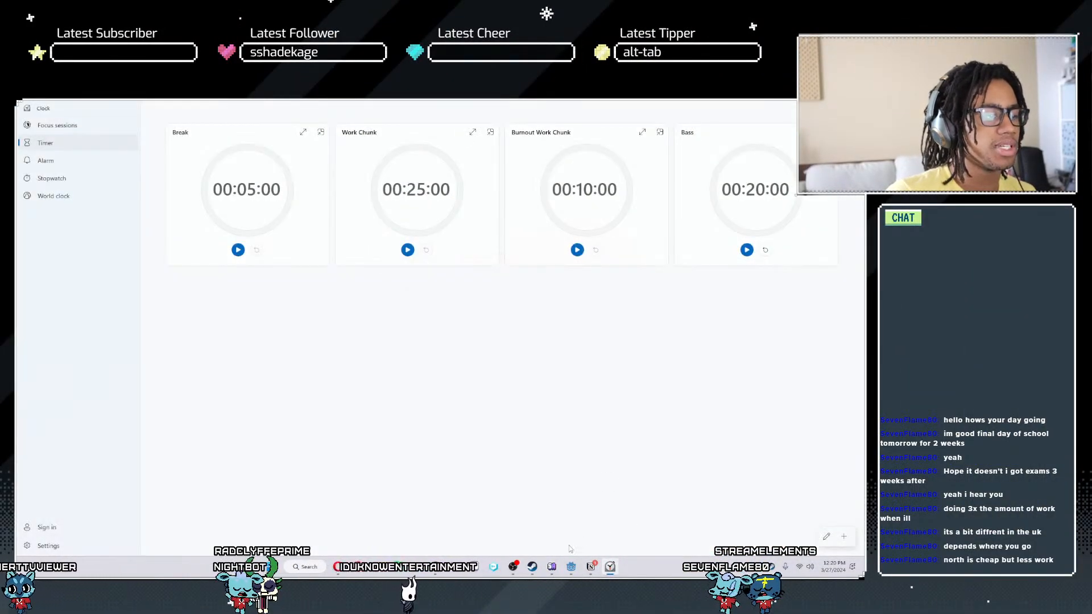
pyautogui.click(435, 567)
pyautogui.scroll(-5, 736, 242)
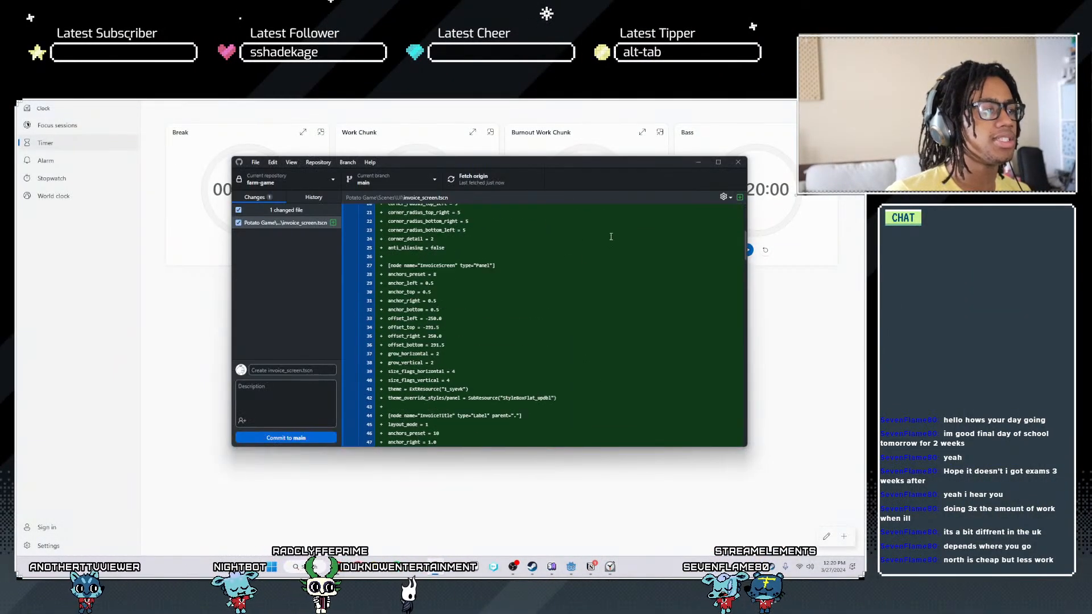
pyautogui.scroll(3, 736, 242)
pyautogui.click(718, 163)
pyautogui.scroll(-10, 388, 362)
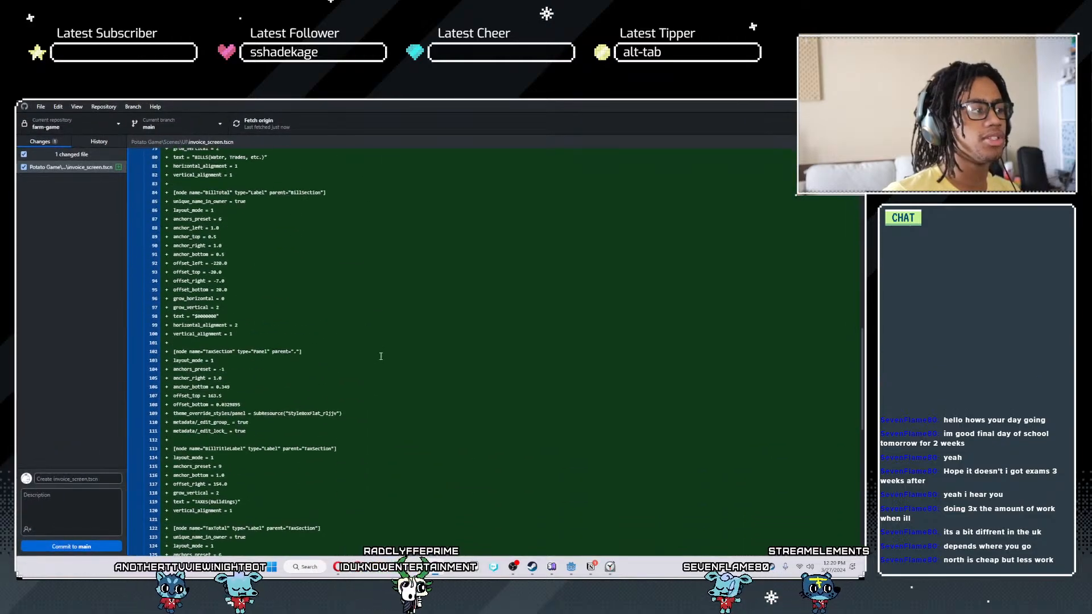
pyautogui.scroll(11, 400, 379)
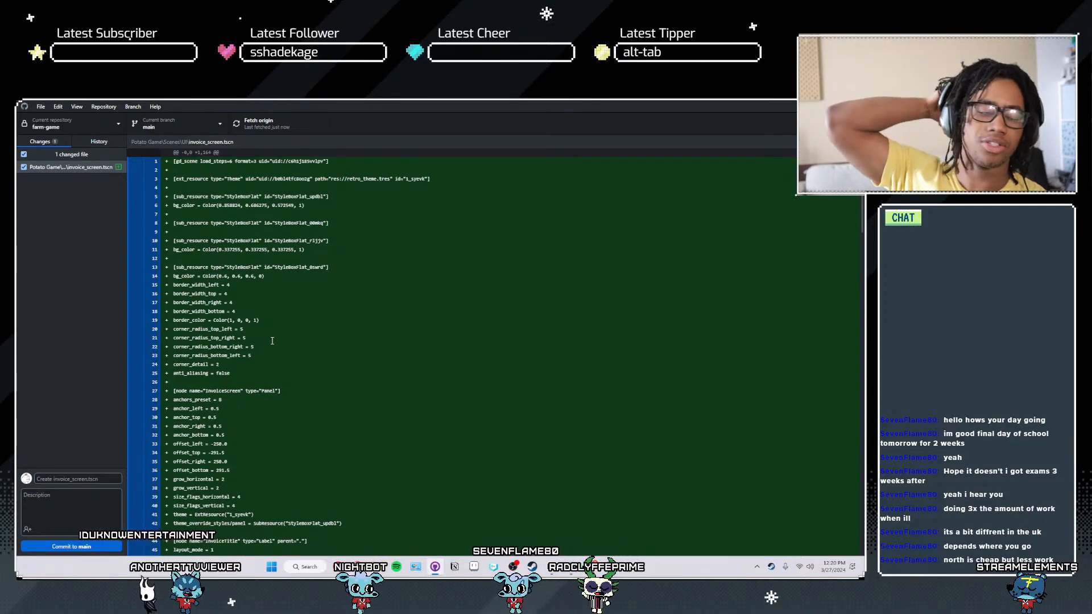
# - Commit the invoice_screen.tscn changes to main with the summary "WIP invoice screen" and push the commit to origin
pyautogui.click(80, 477)
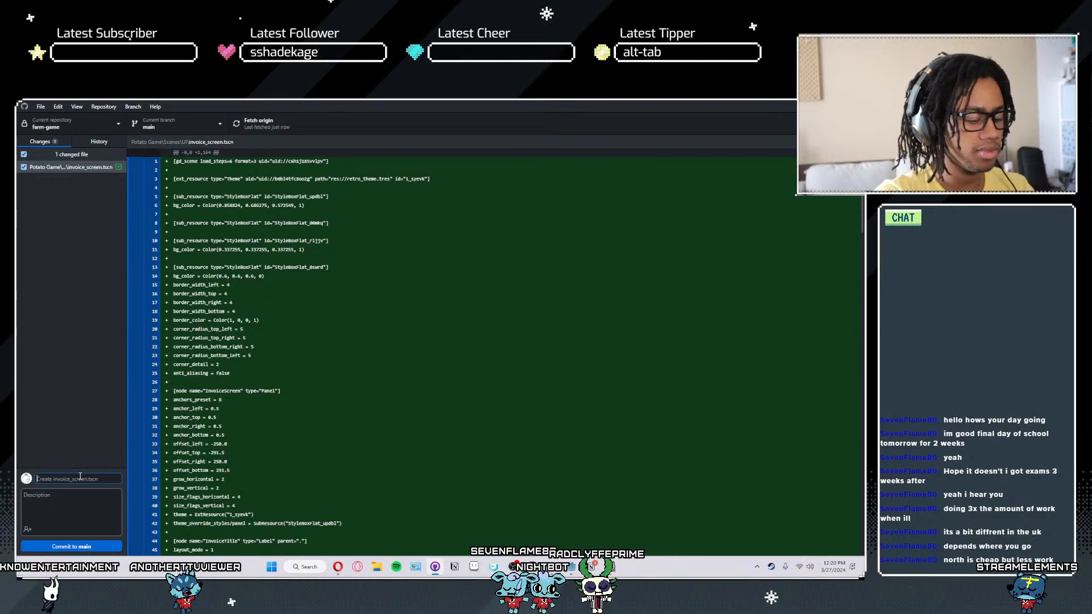
pyautogui.write('WIP in')
pyautogui.write('voice scre')
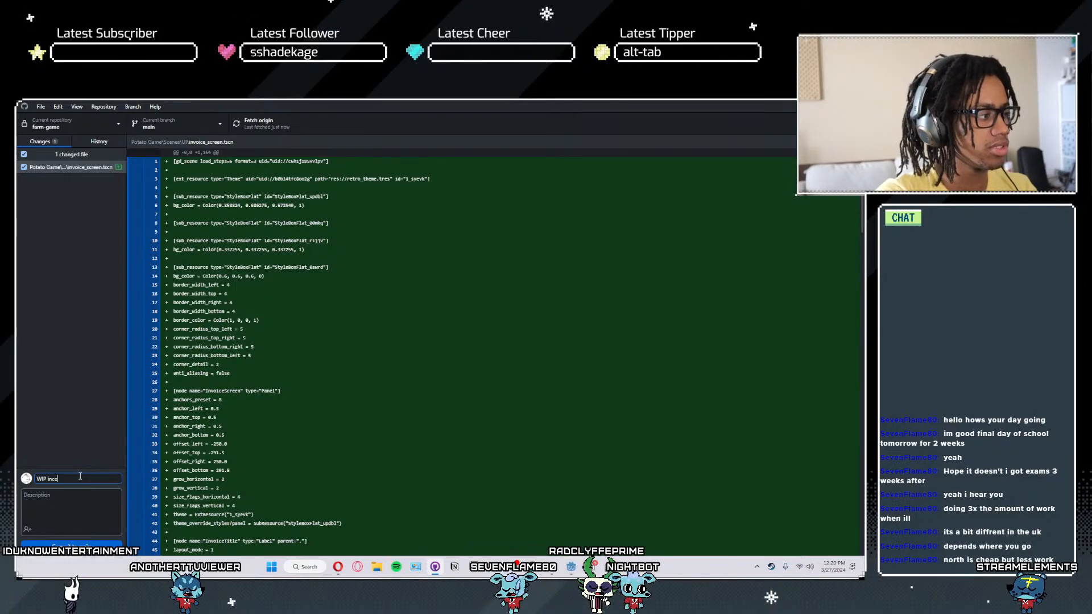
pyautogui.write('en')
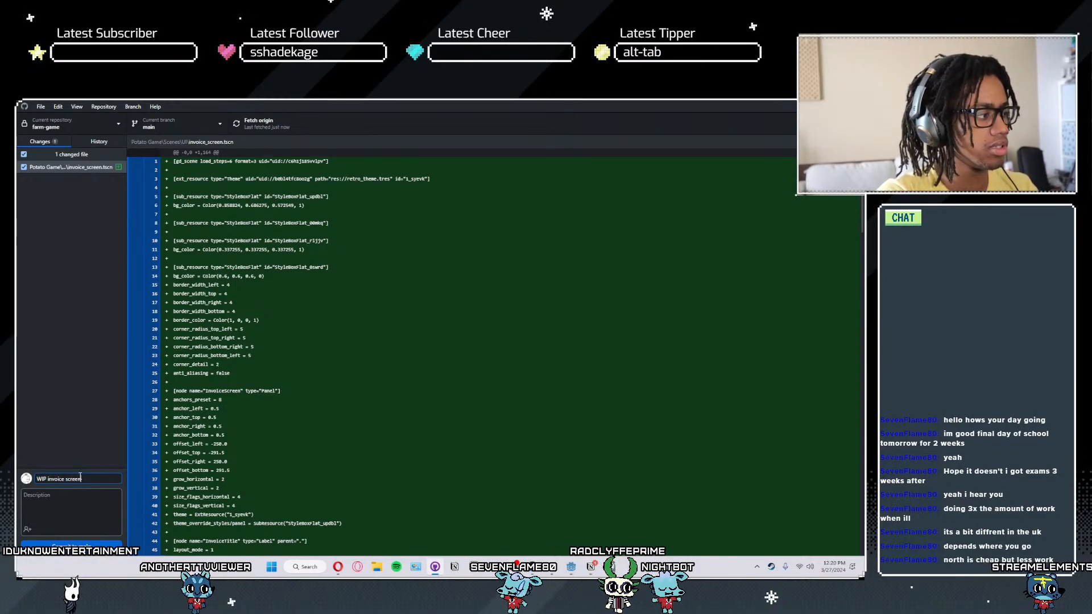
pyautogui.hotkey('ctrl', 'Return')
pyautogui.click(600, 225)
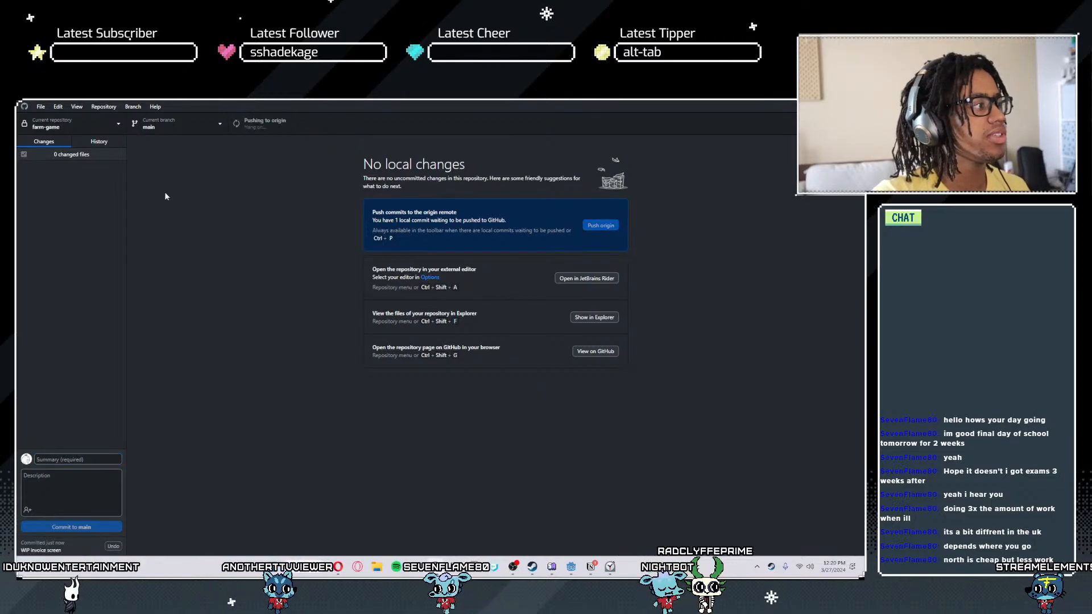
# - Open the commit history, glance at the WIP bill and tax system commit, and read through the WIP invoice screen commit's invoice_screen.tscn changes
pyautogui.click(90, 146)
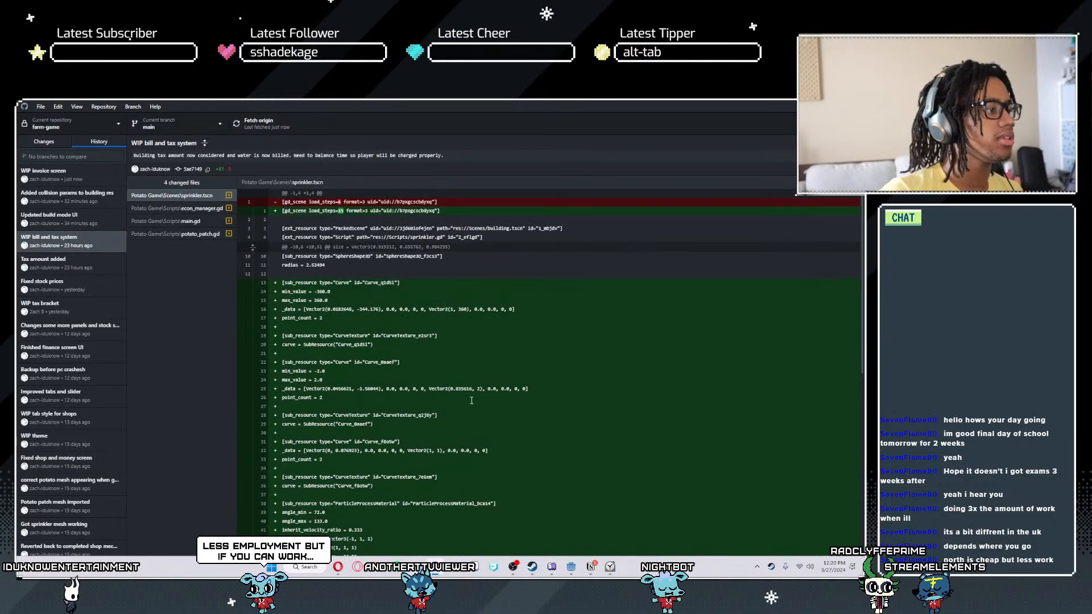
pyautogui.scroll(-3, 239, 240)
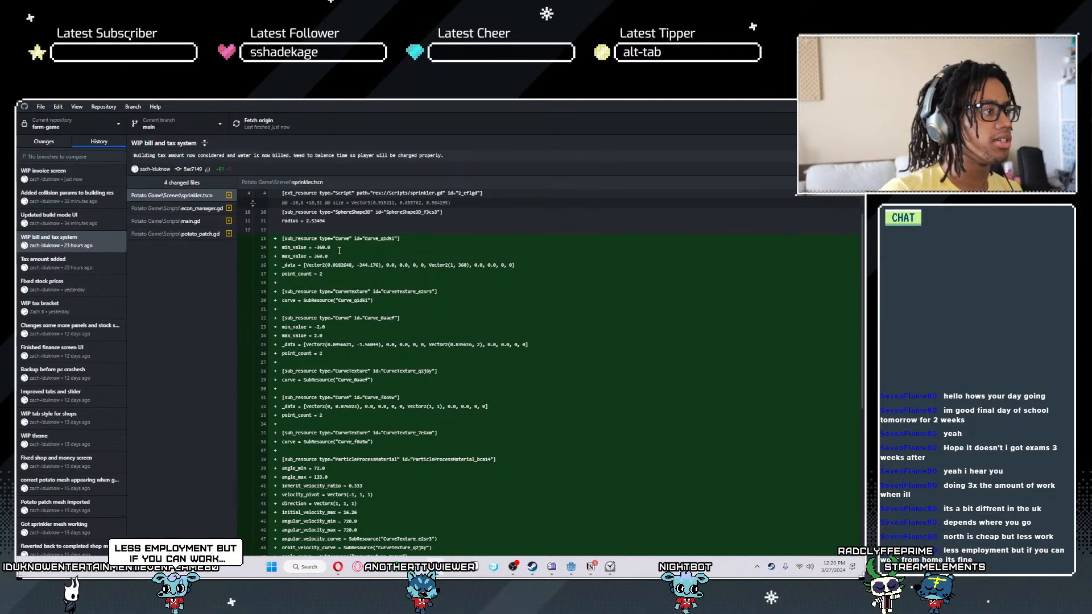
pyautogui.click(43, 181)
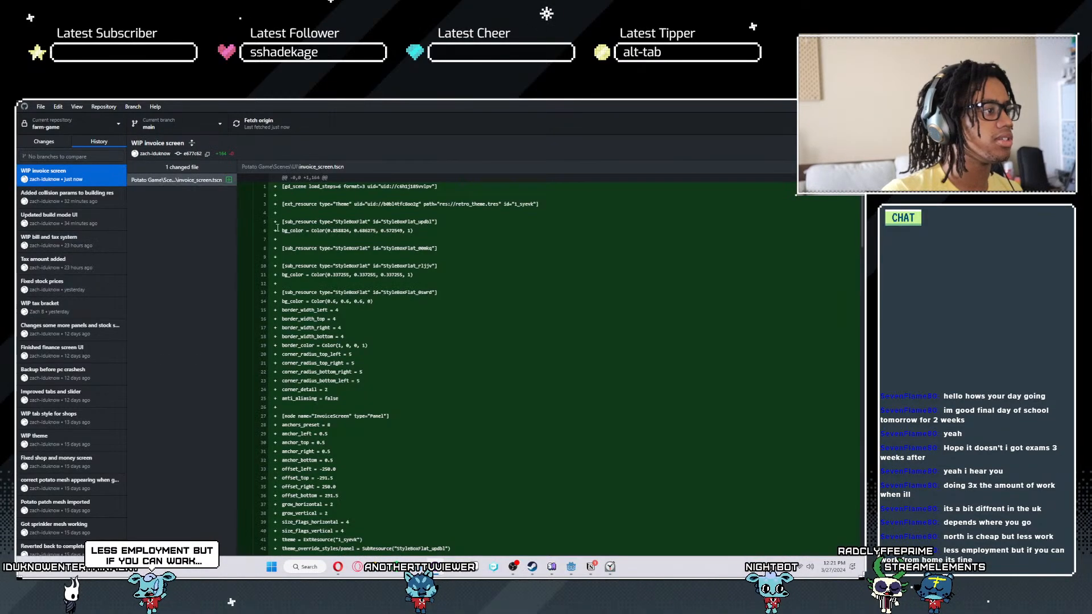
pyautogui.scroll(-10, 375, 261)
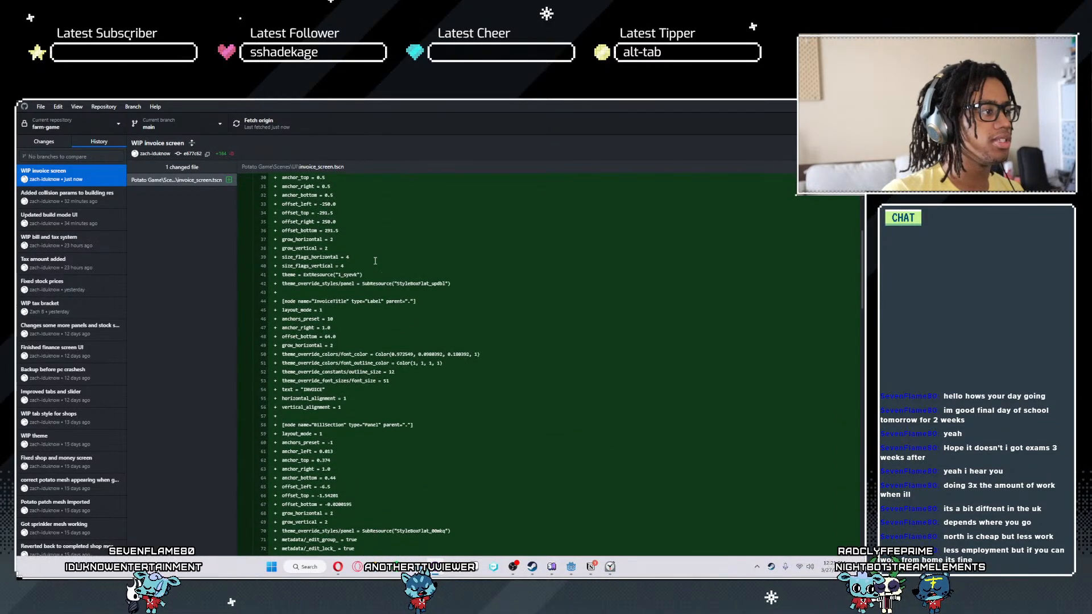
pyautogui.scroll(10, 376, 260)
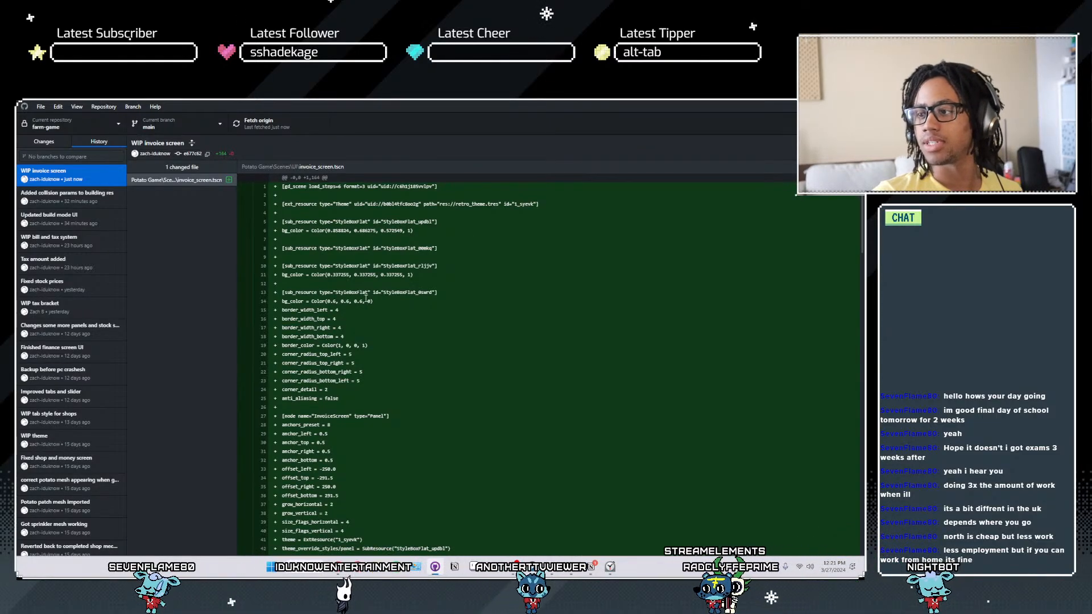
pyautogui.scroll(-15, 367, 300)
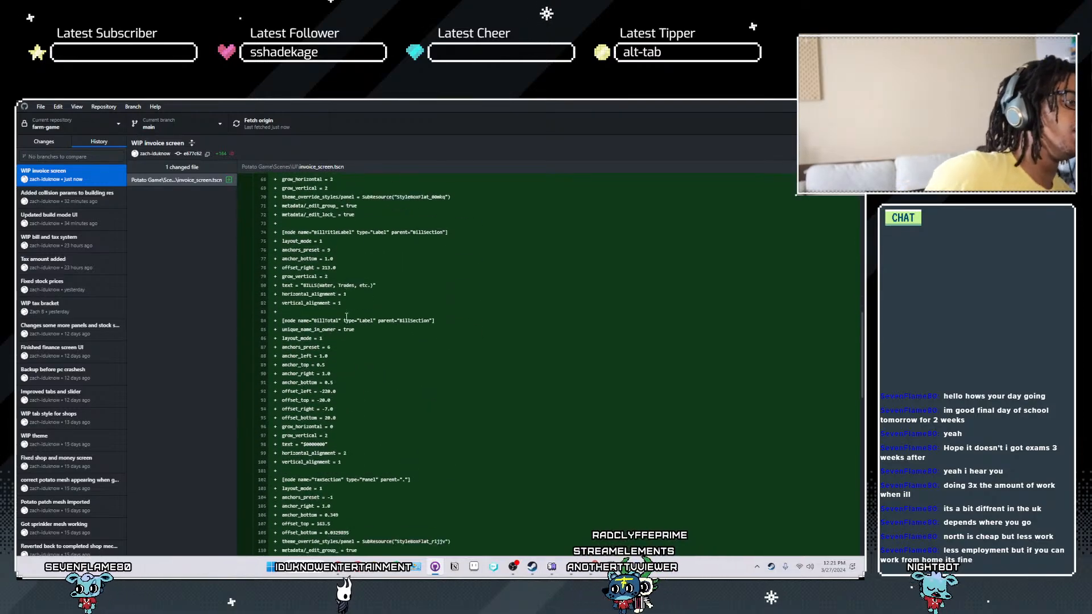
pyautogui.scroll(-7, 391, 388)
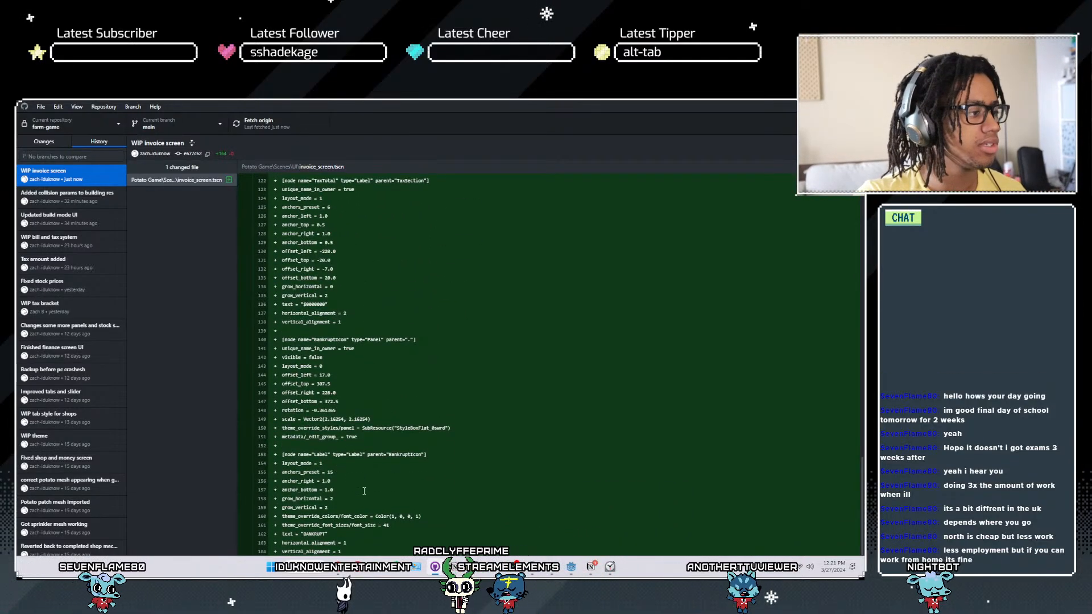
pyautogui.scroll(1, 314, 496)
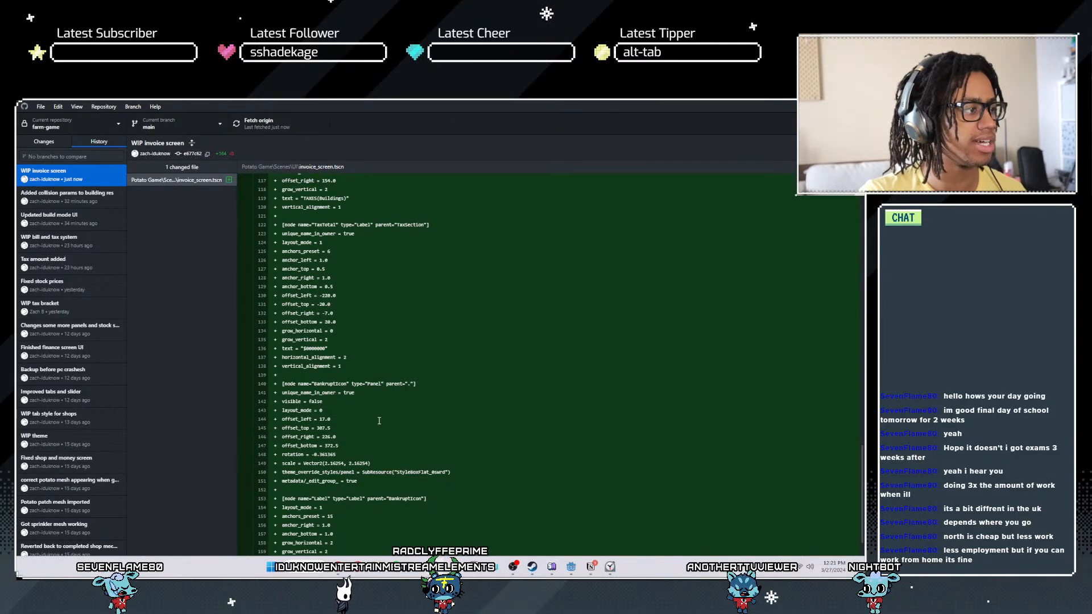
pyautogui.scroll(6, 328, 415)
pyautogui.scroll(4, 328, 415)
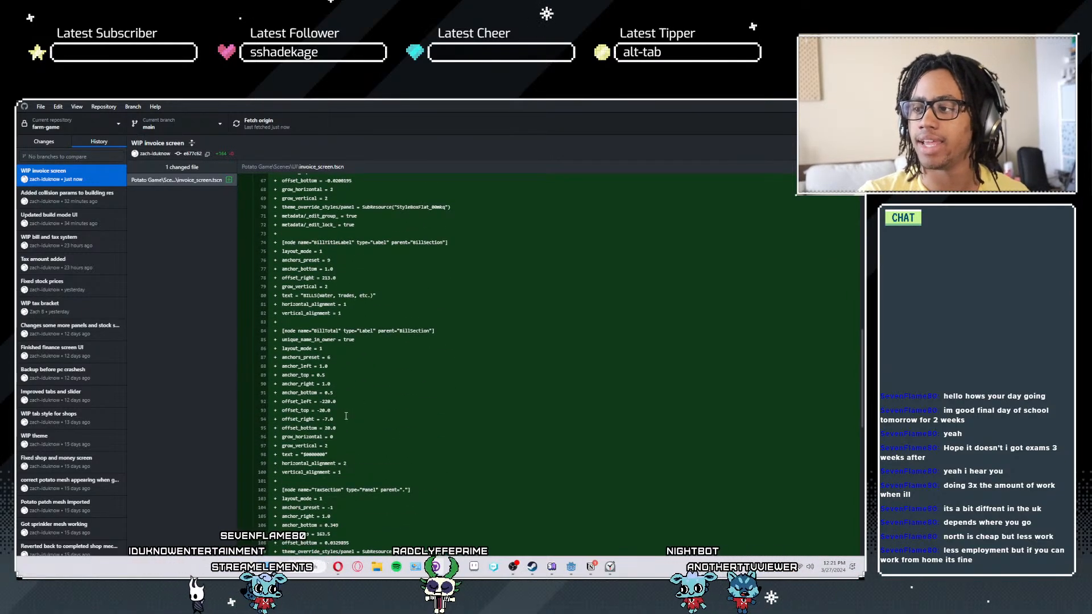
pyautogui.scroll(13, 344, 416)
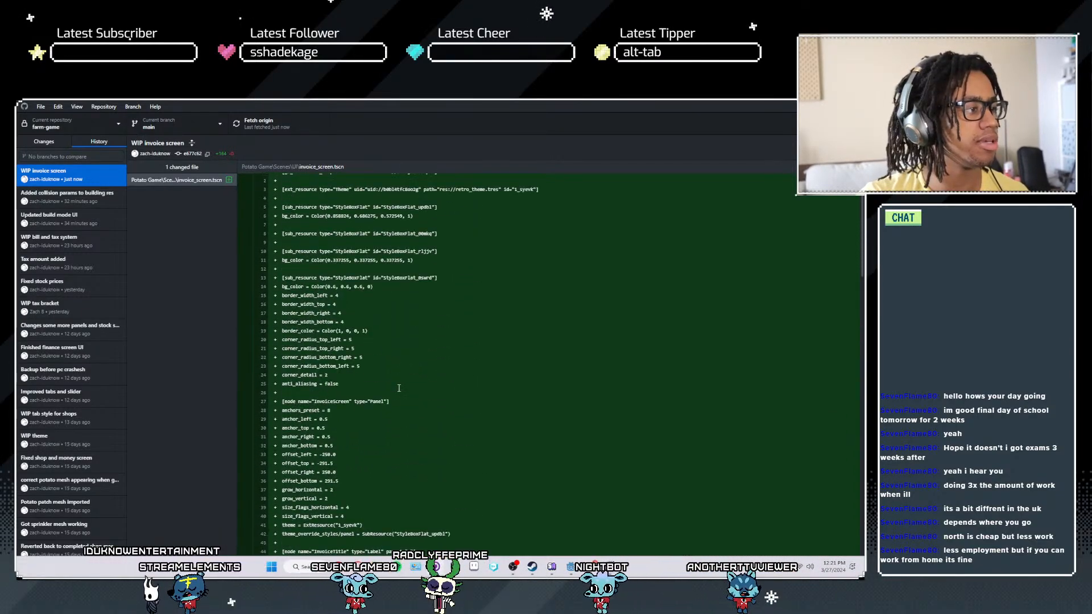
pyautogui.scroll(1, 398, 387)
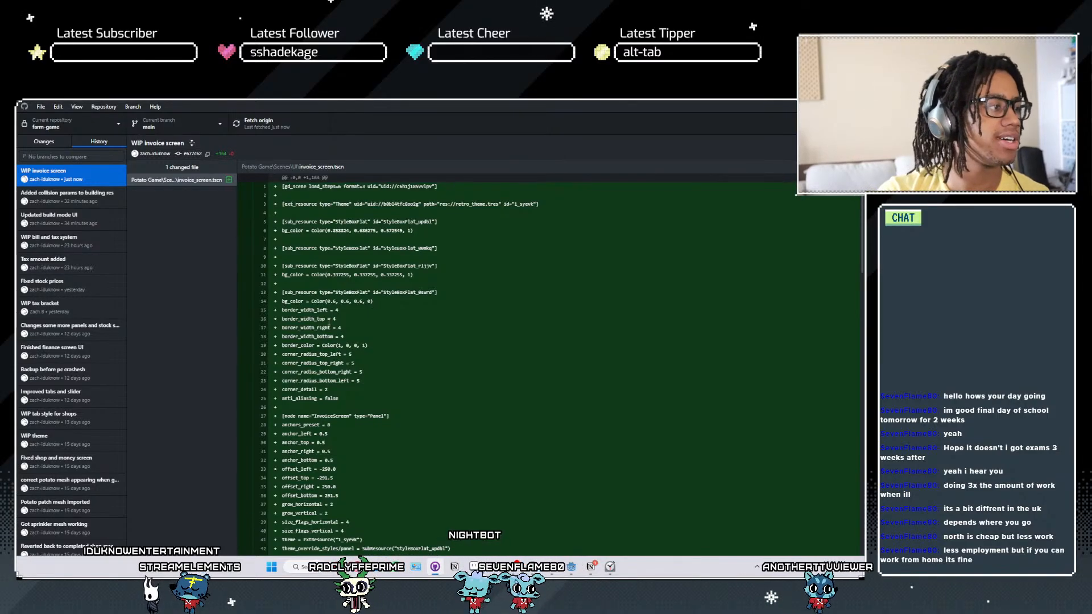
pyautogui.scroll(-8, 399, 379)
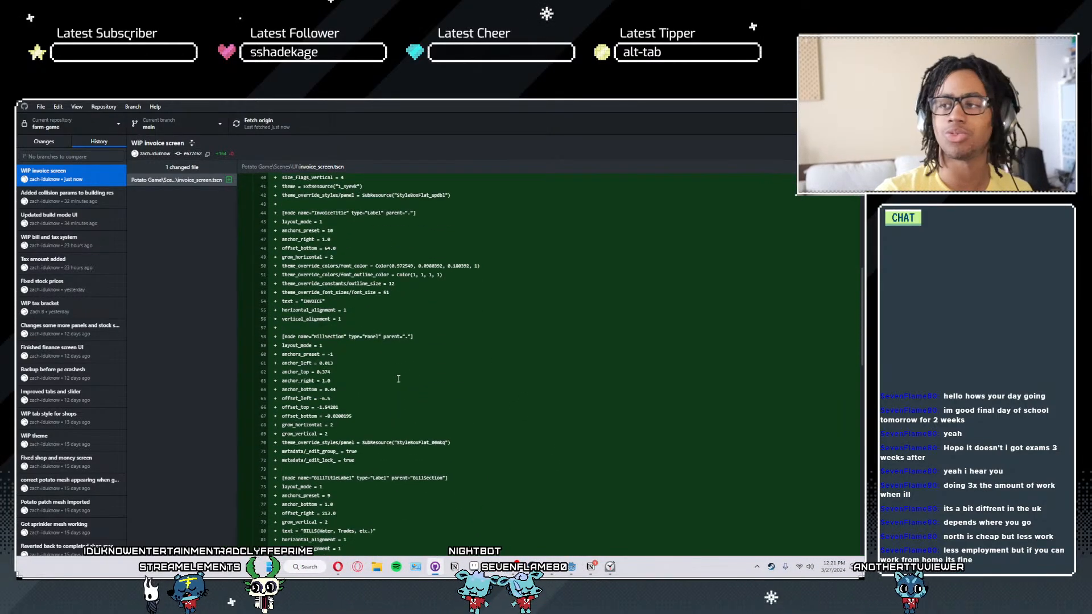
pyautogui.scroll(-3, 398, 379)
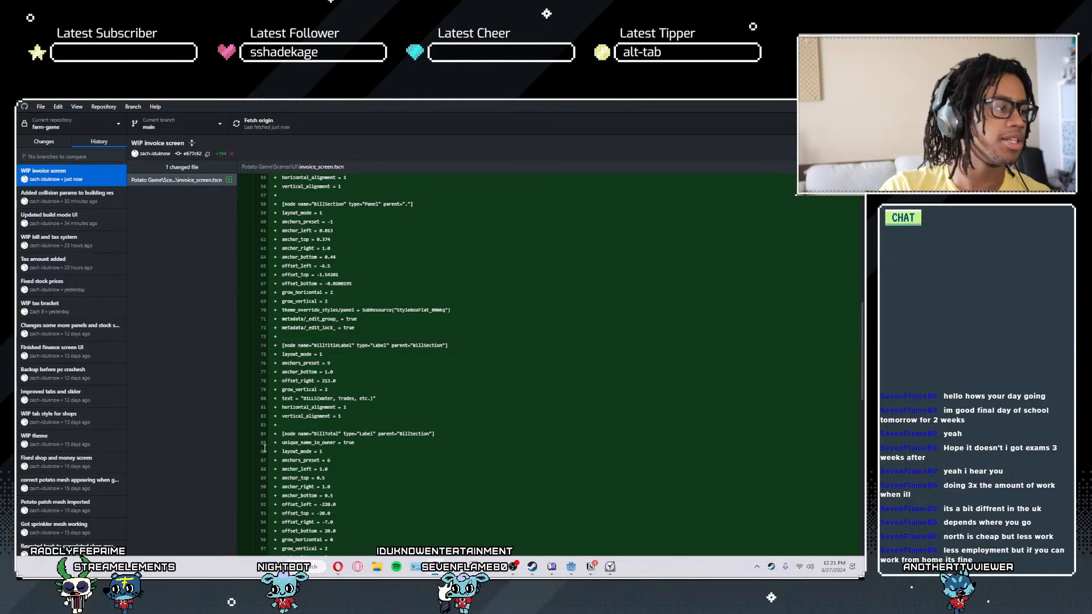
pyautogui.scroll(-7, 416, 437)
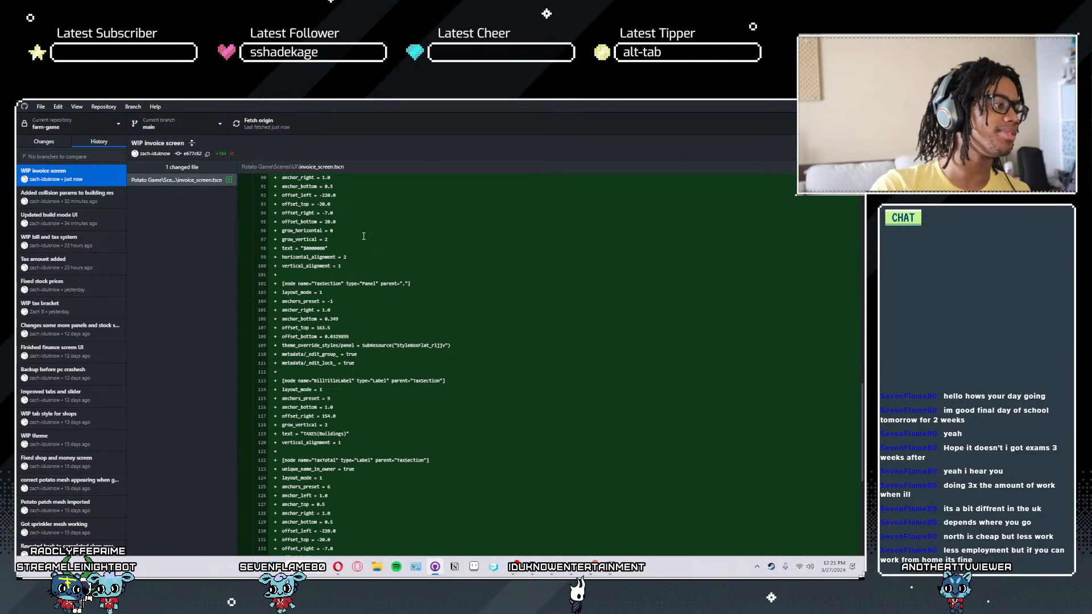
pyautogui.scroll(-3, 364, 236)
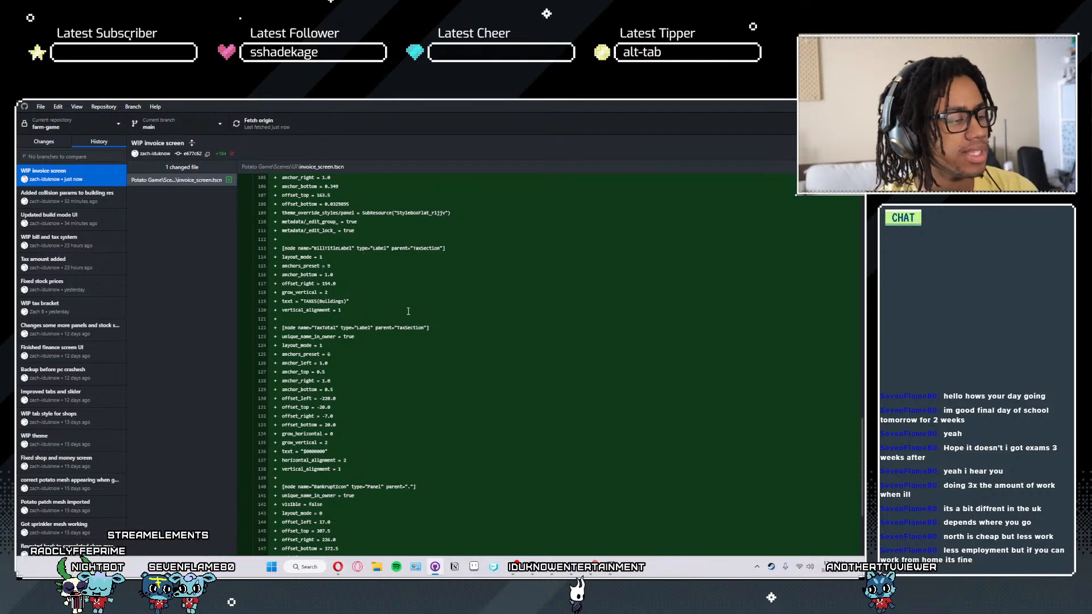
pyautogui.scroll(-3, 379, 262)
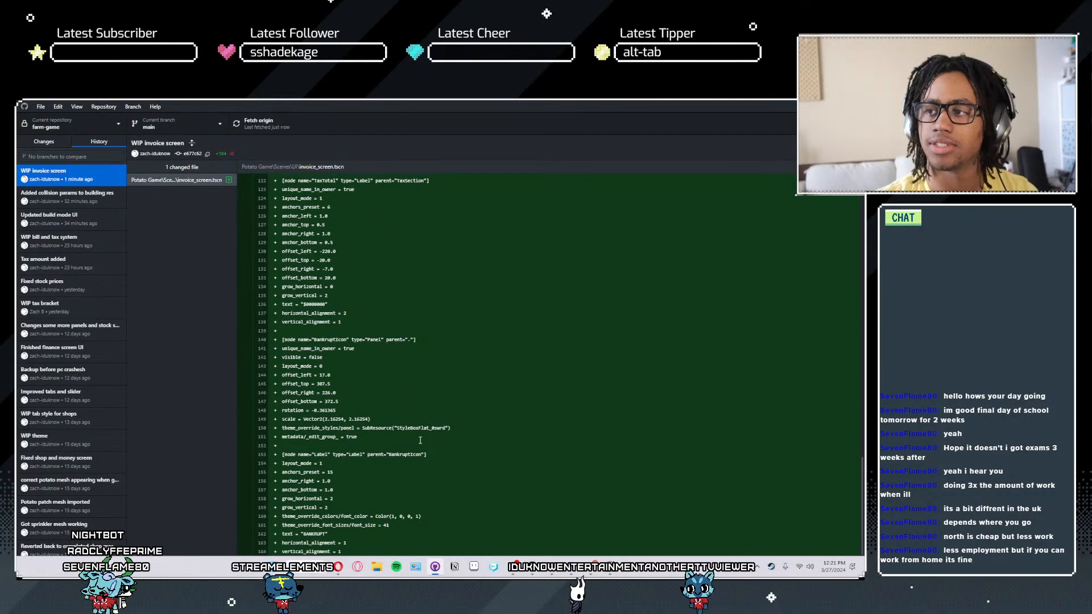
pyautogui.scroll(-6, 344, 494)
# - Examine the sprinkler.tscn changes in the WIP bill and tax system commit and switch back to the Clock app
pyautogui.click(85, 241)
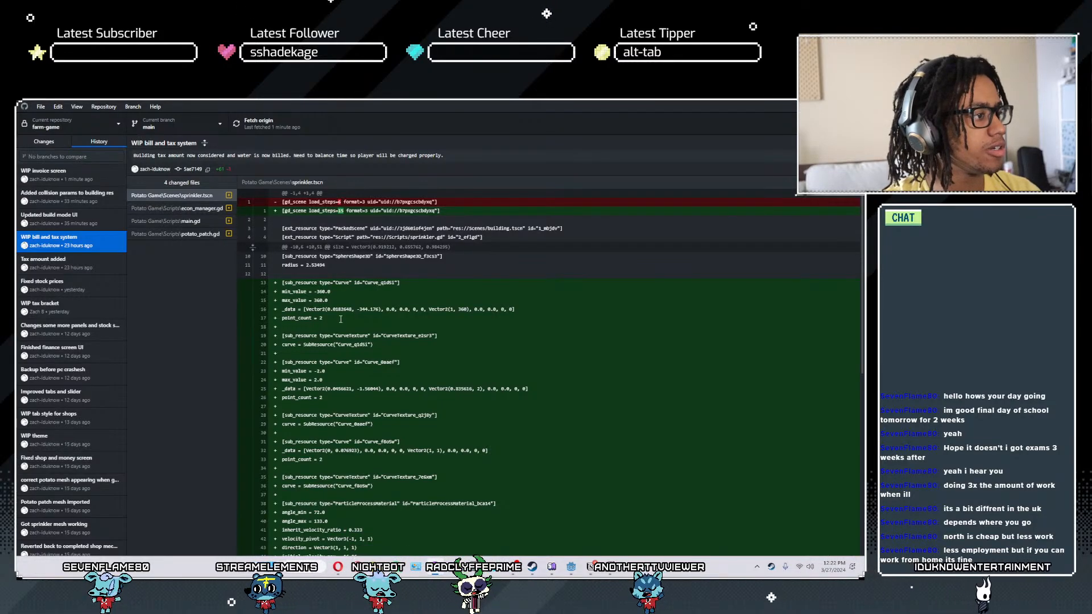
pyautogui.scroll(-5, 343, 384)
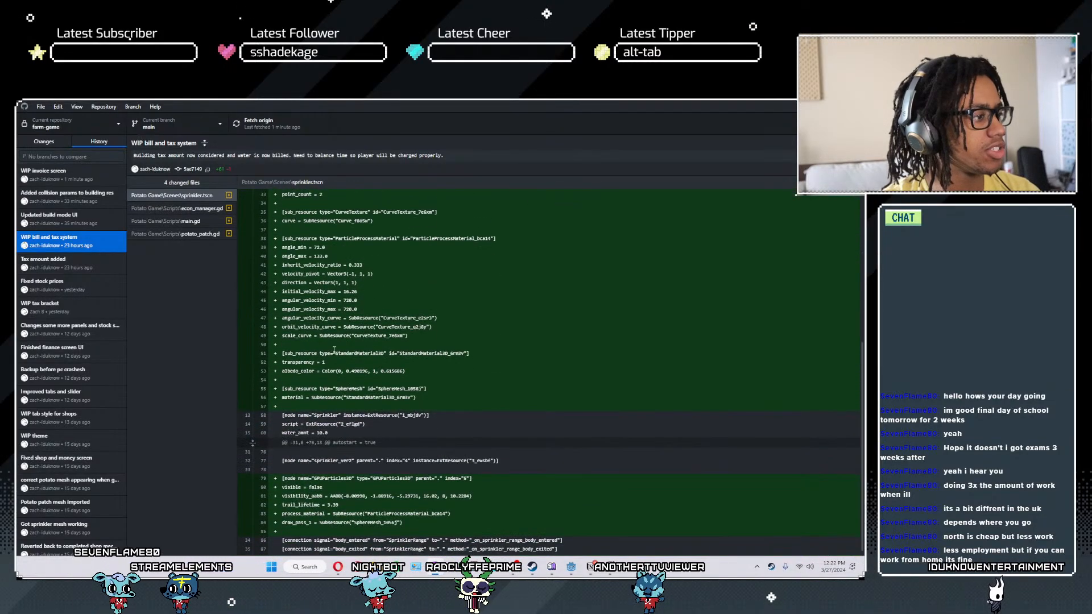
pyautogui.scroll(6, 313, 380)
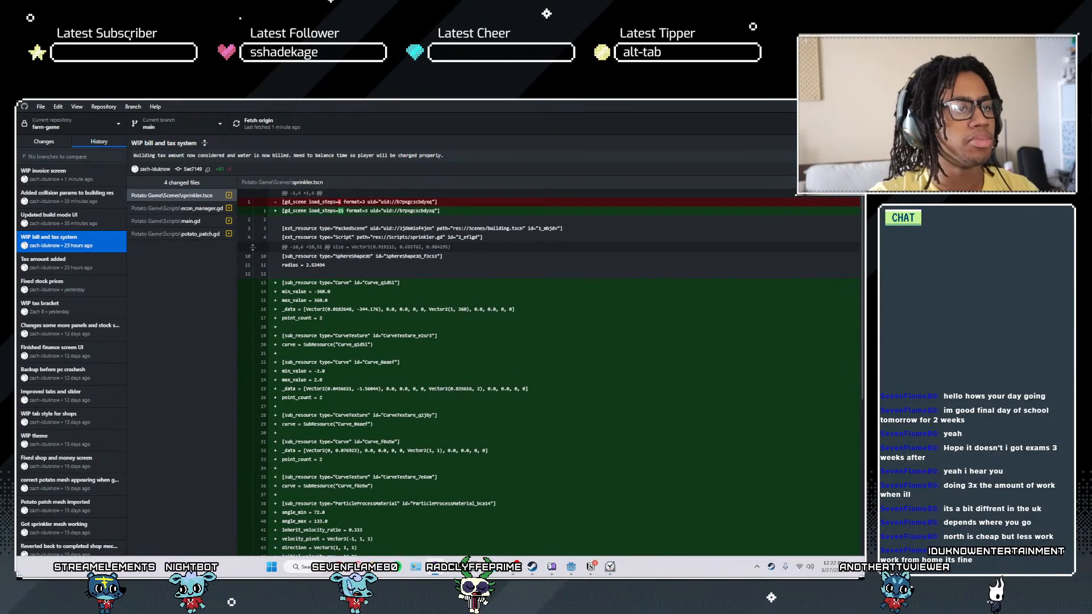
pyautogui.hotkey('alt', 'Tab')
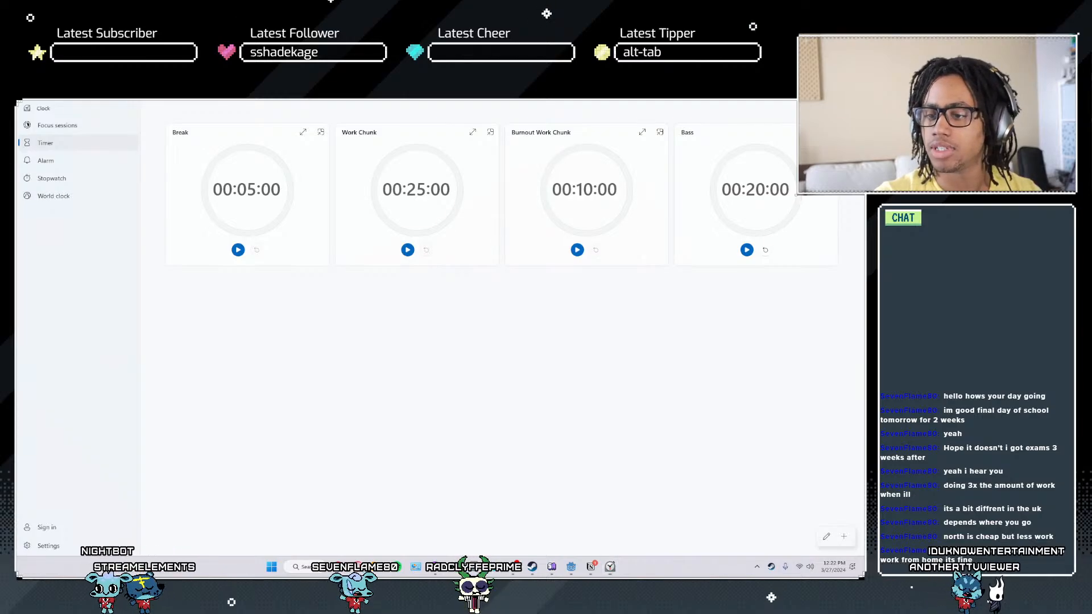
# - Bring up the BP_Player file in Notepad and examine its raw text from the beginning through the actor spawn transform section
pyautogui.press('super+e')
pyautogui.moveTo(466, 319); pyautogui.dragTo(864, 341)
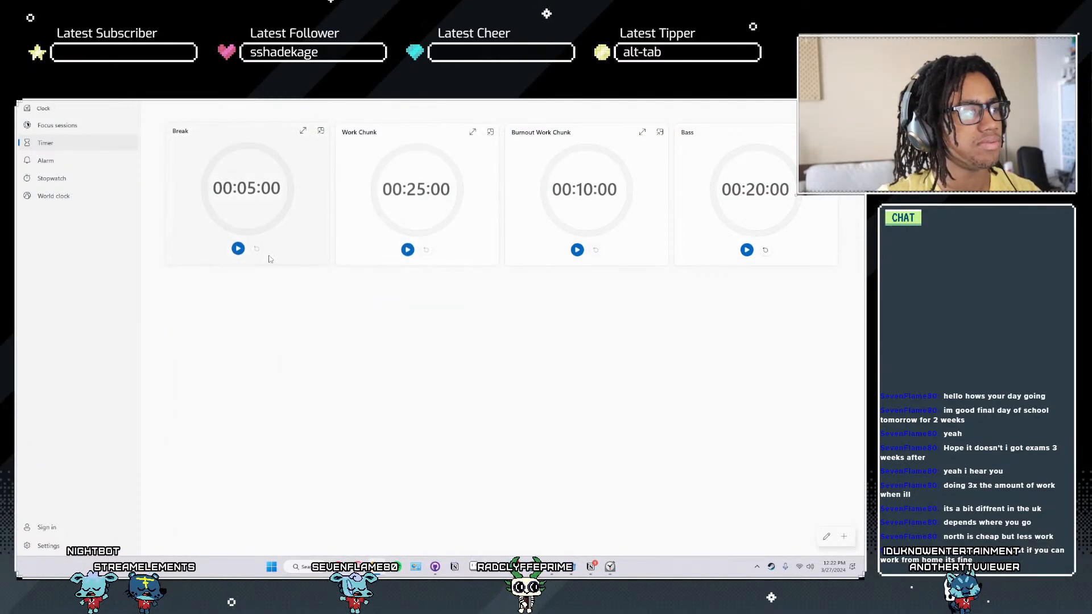
pyautogui.hotkey('alt', 'Tab')
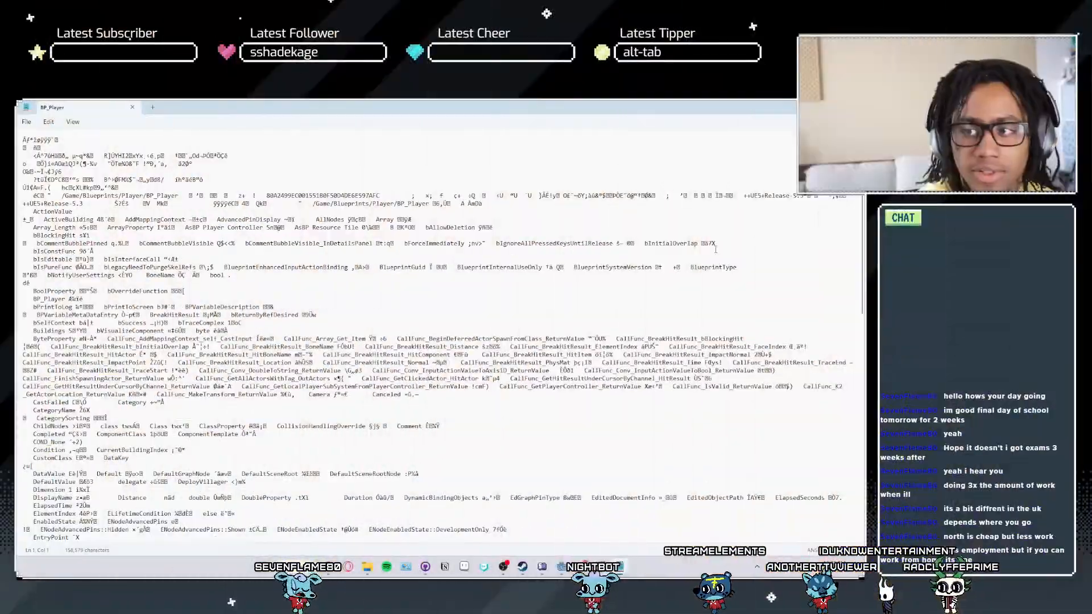
pyautogui.scroll(-12, 197, 415)
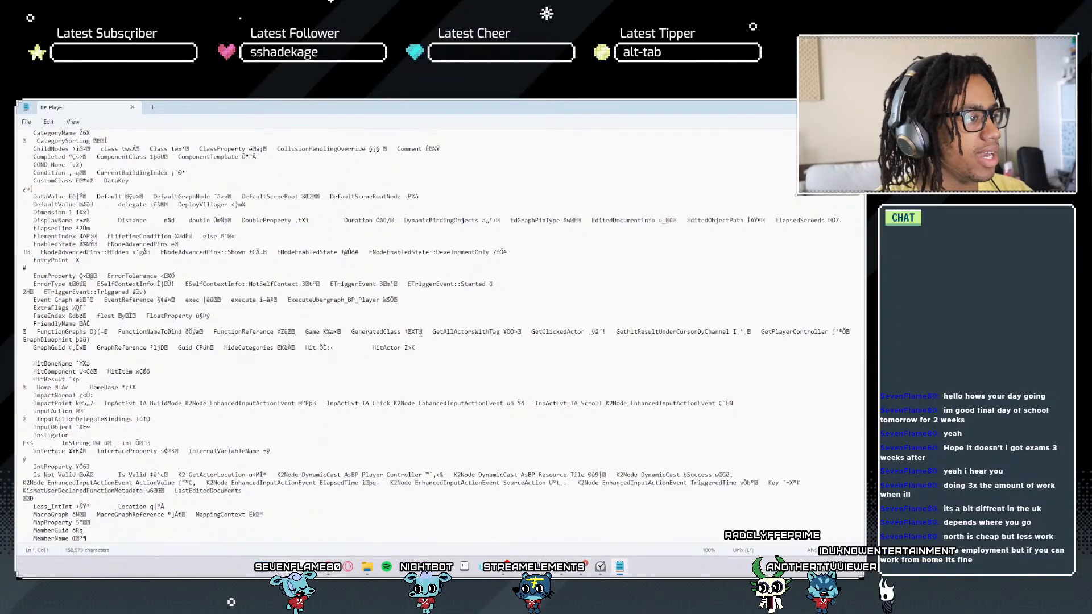
pyautogui.scroll(-3, 407, 393)
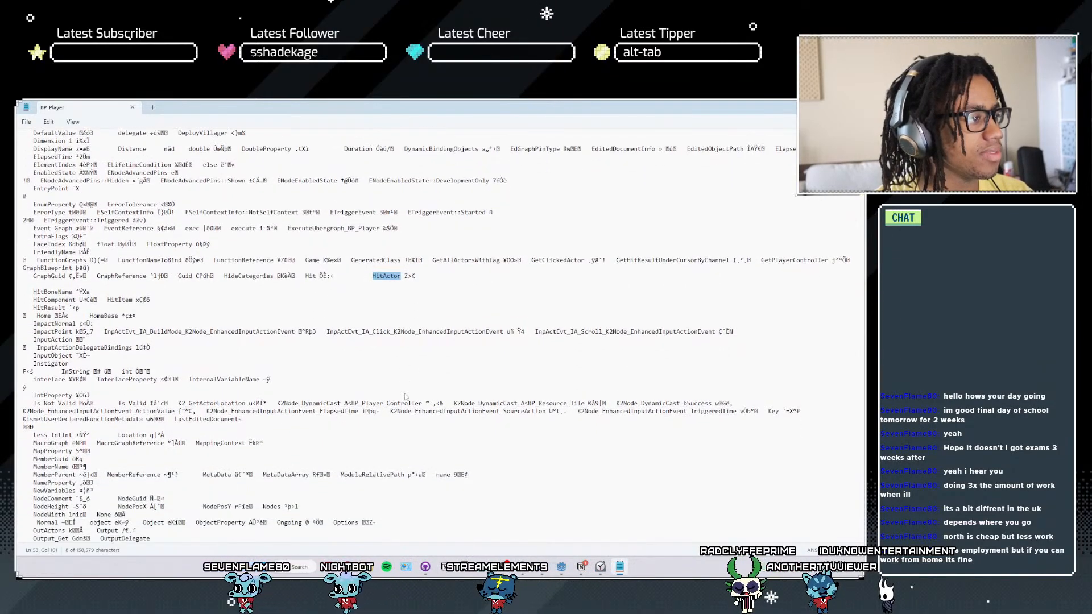
pyautogui.scroll(-15, 405, 393)
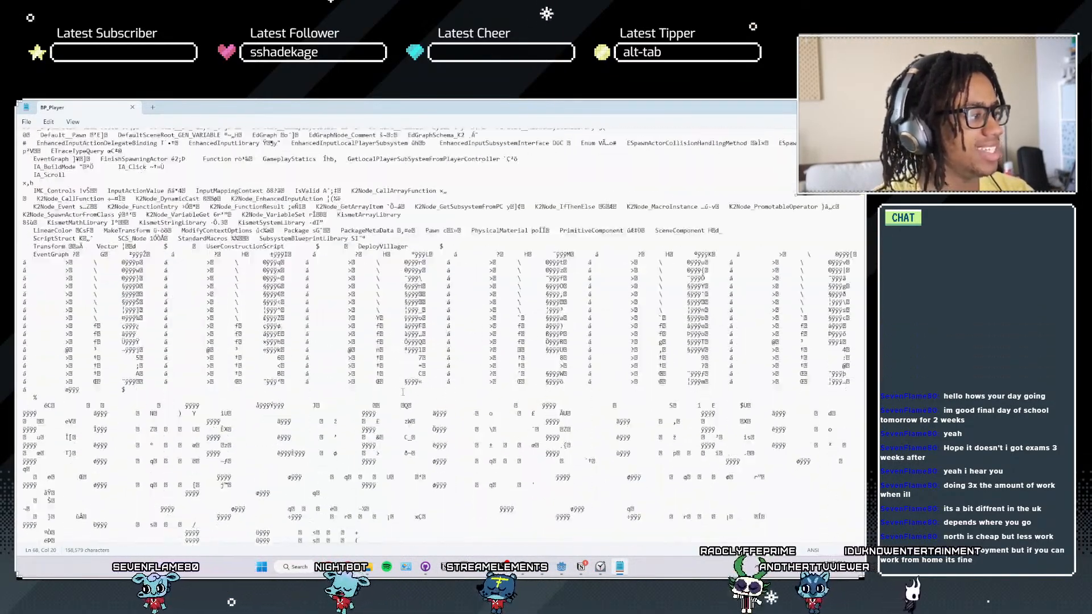
pyautogui.scroll(-15, 398, 393)
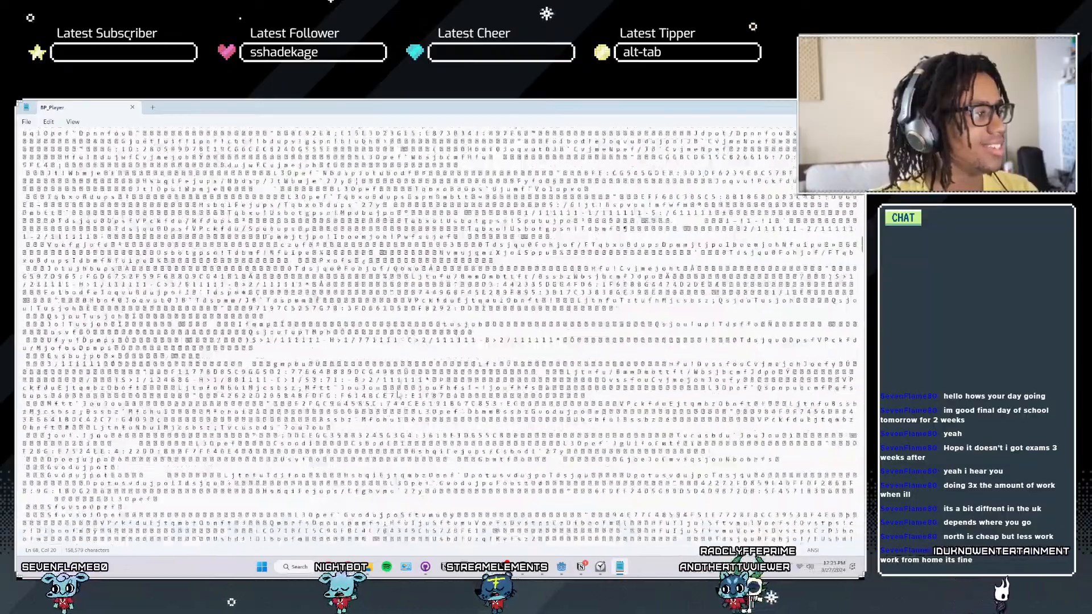
pyautogui.scroll(-15, 401, 387)
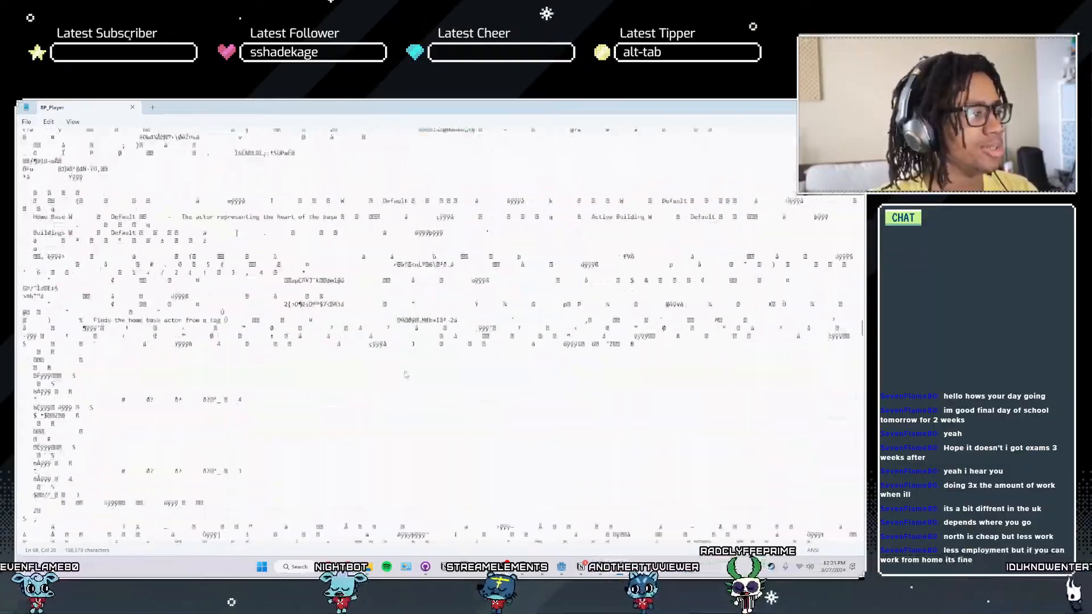
pyautogui.scroll(-15, 405, 374)
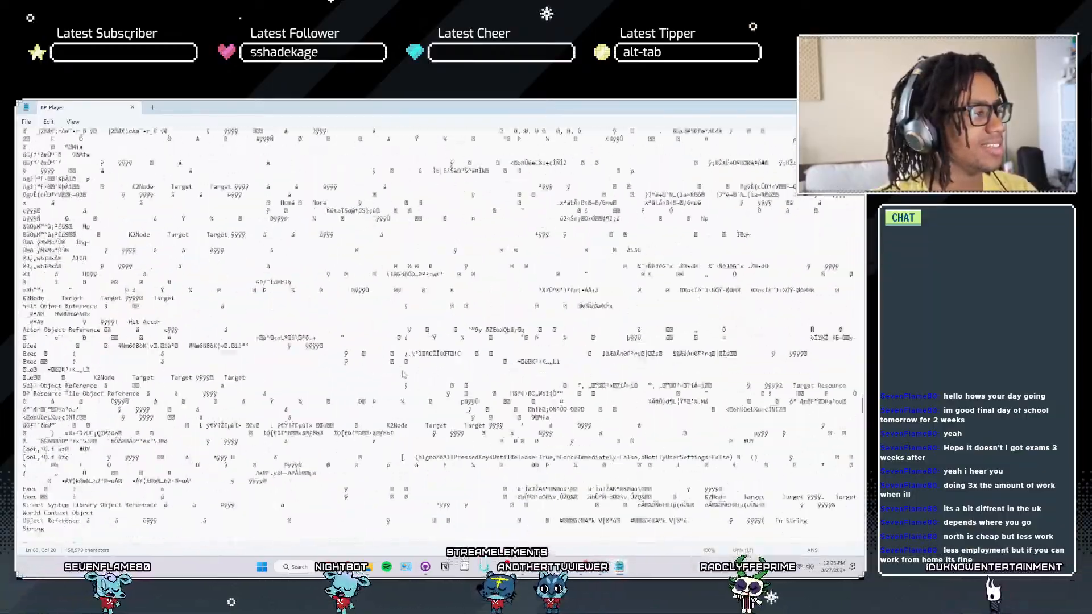
pyautogui.scroll(-15, 402, 374)
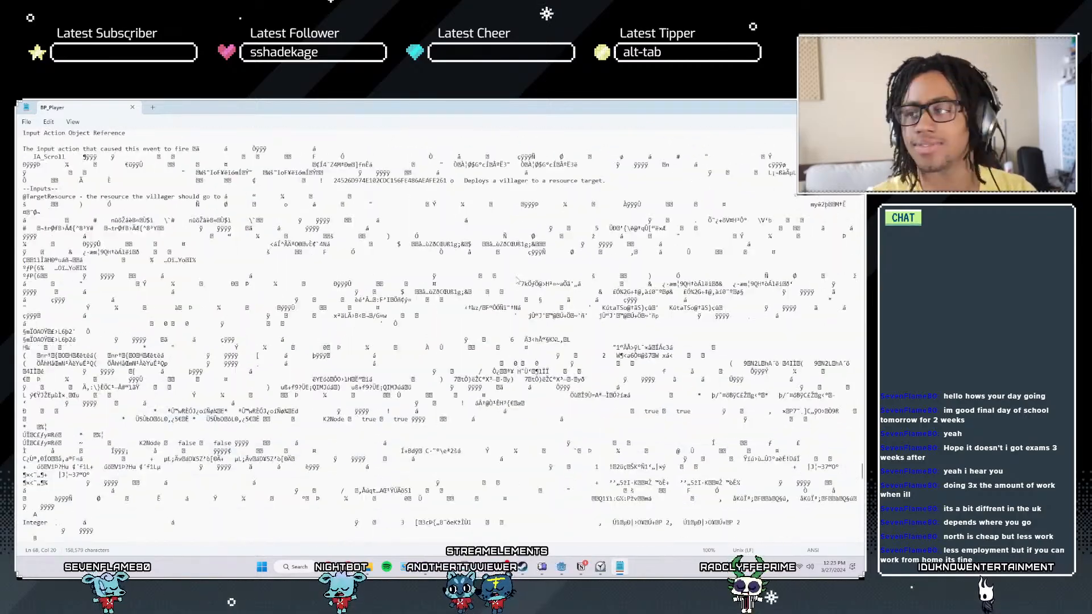
pyautogui.scroll(-15, 579, 252)
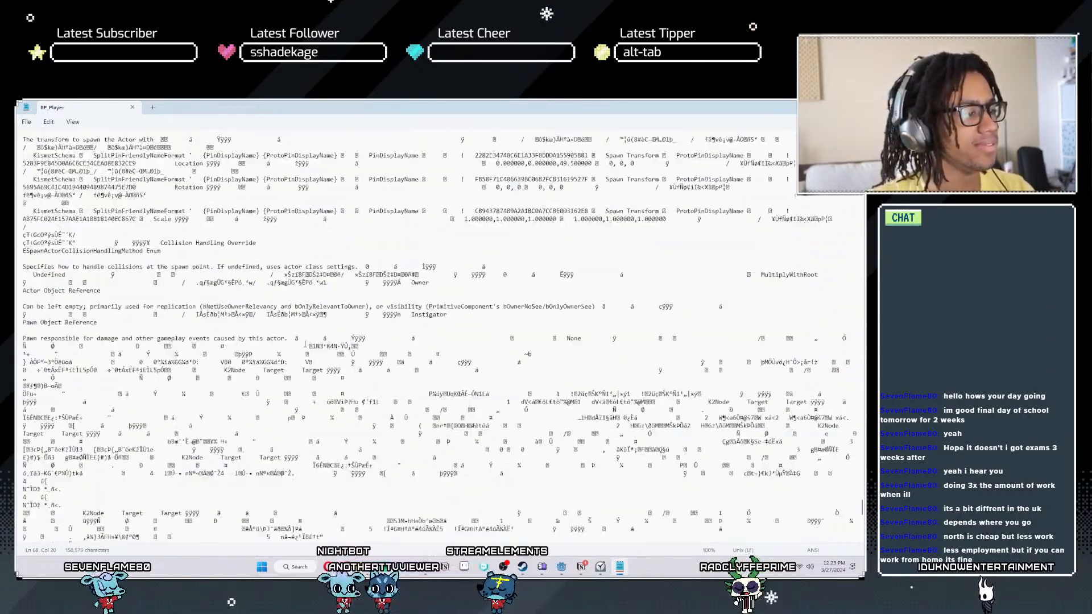